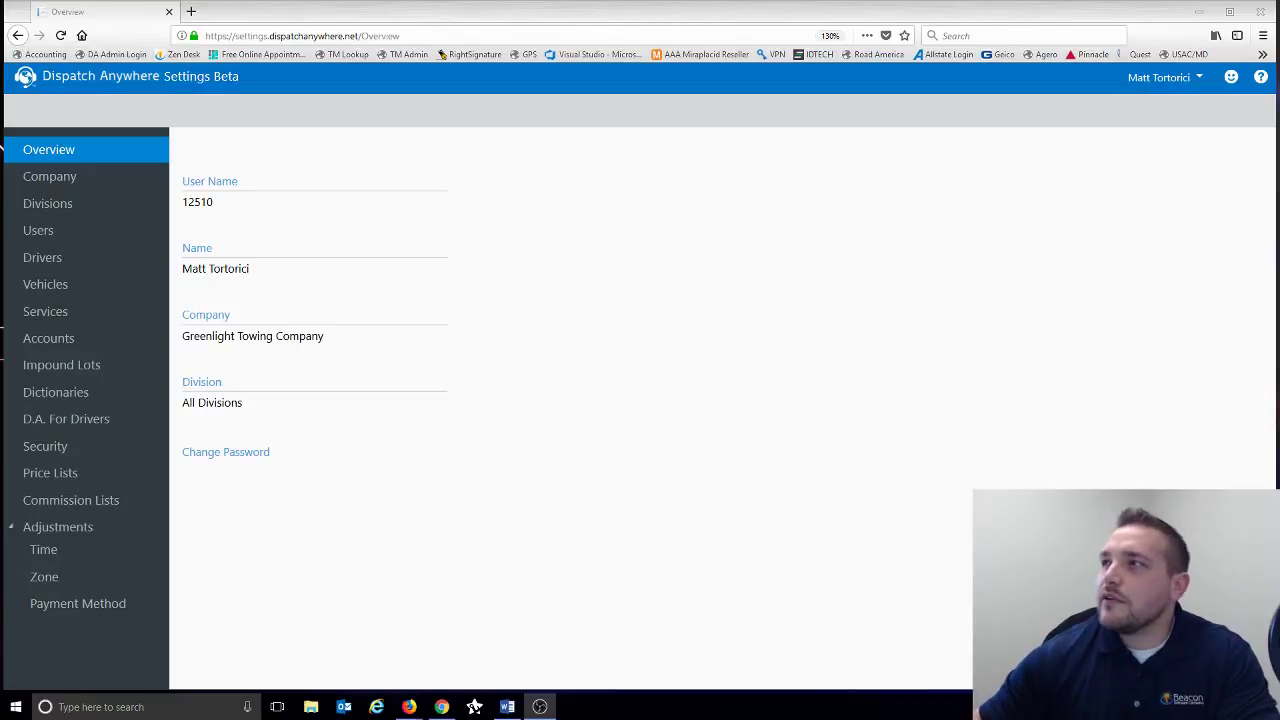
- Switch to Firefox and open the Dispatch Anywhere Settings site in a new tab
key("alt+Tab")
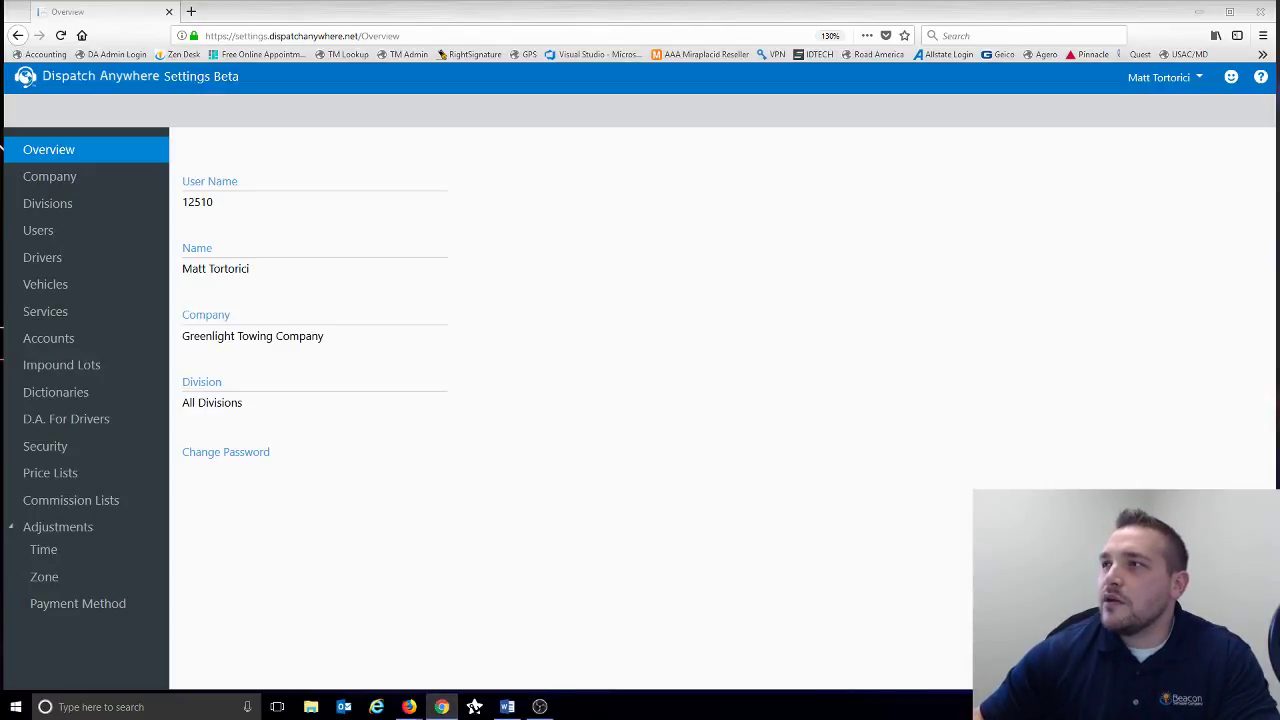
key("alt+Tab")
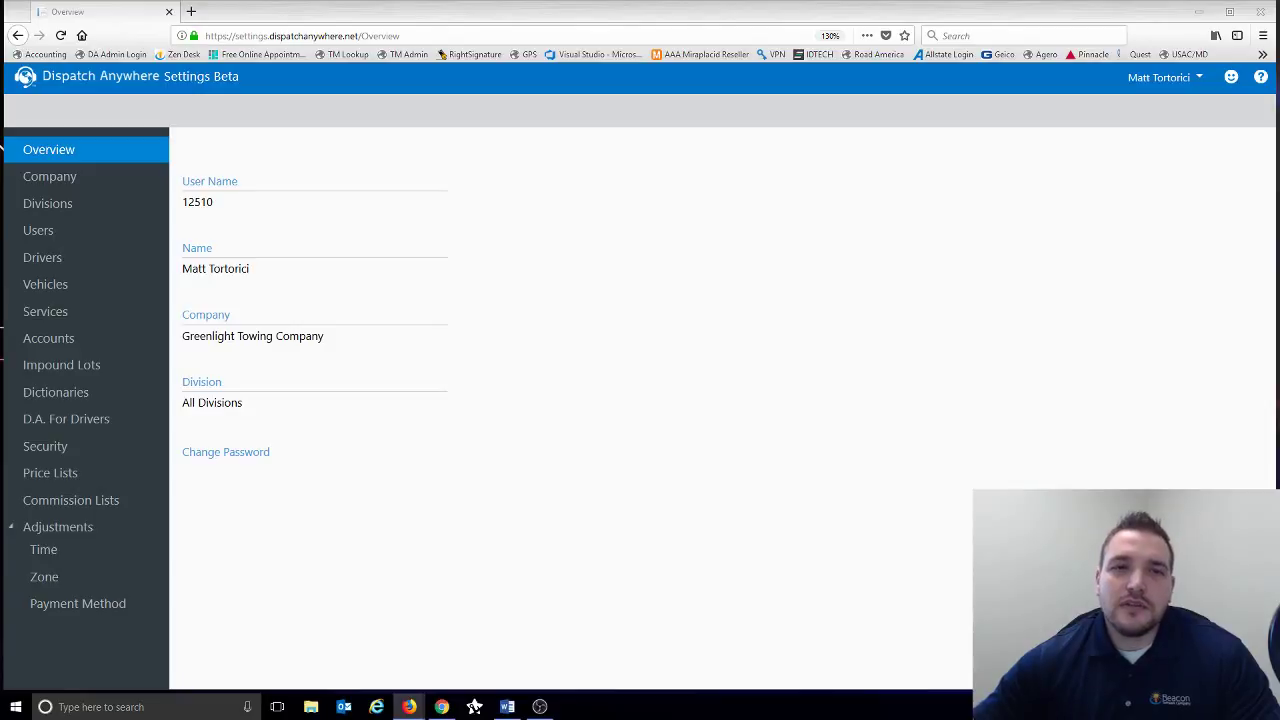
left_click(191, 11)
type("set")
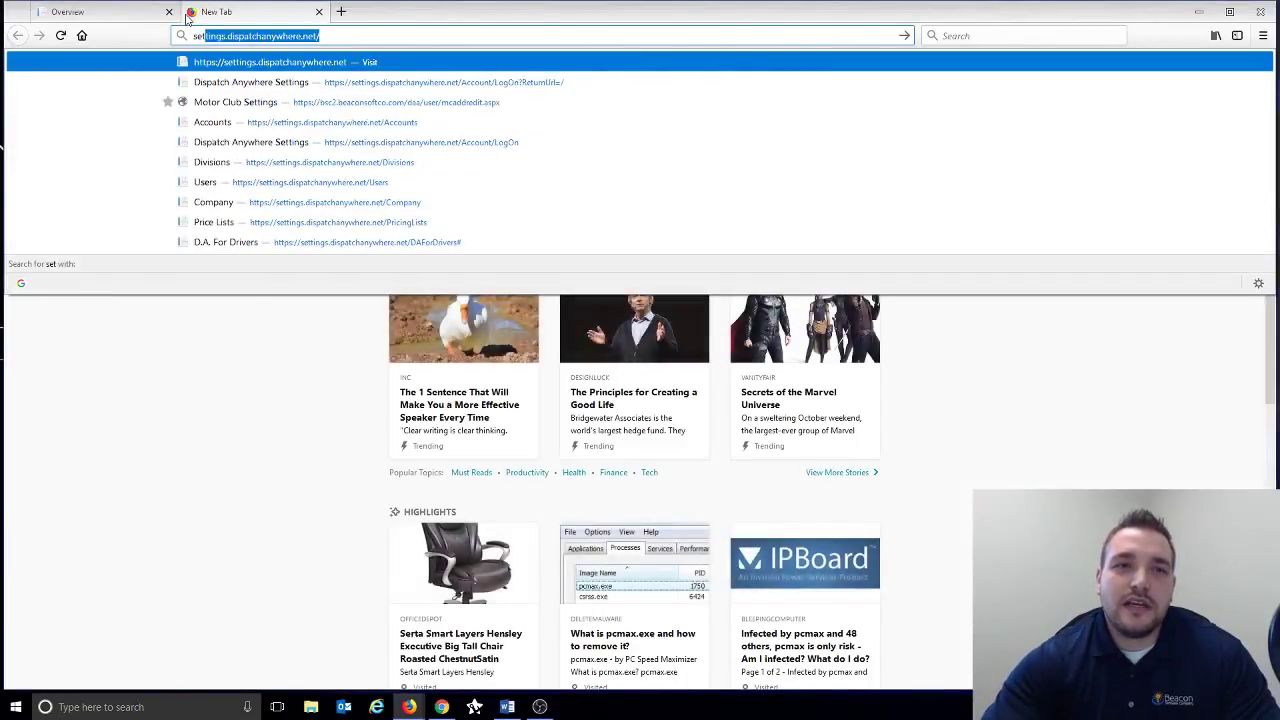
type("tings.d")
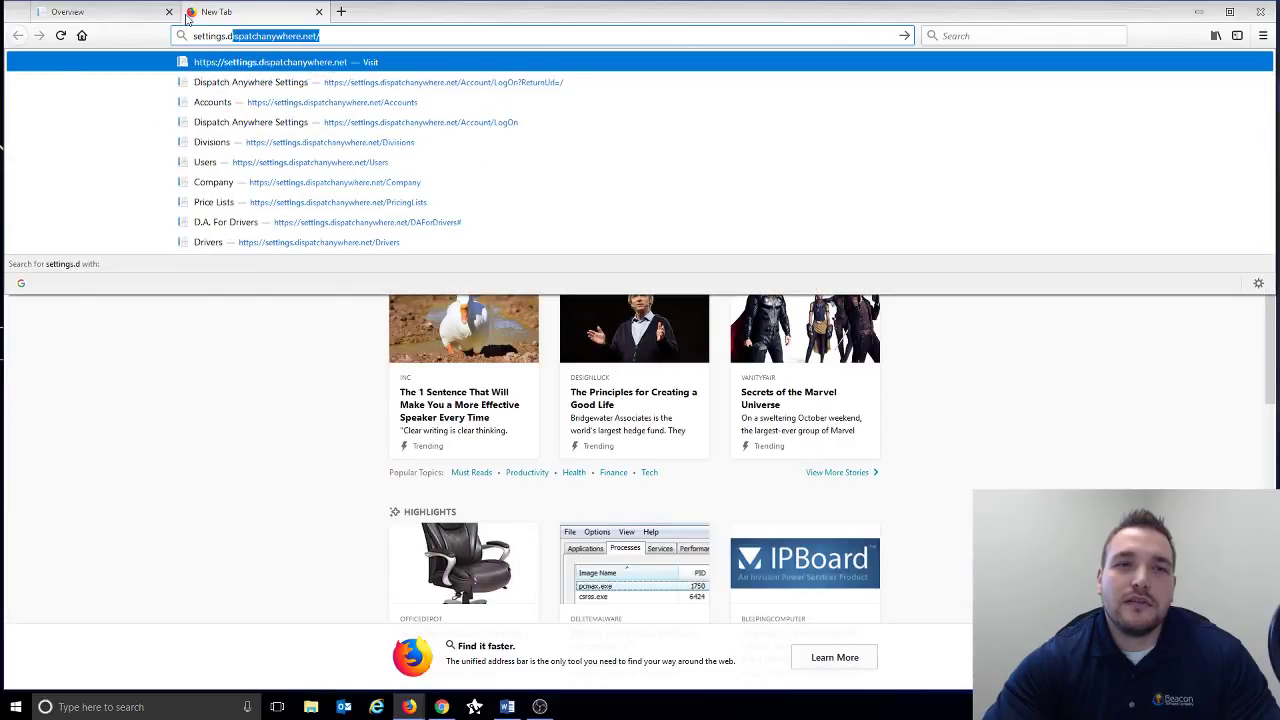
key("Return")
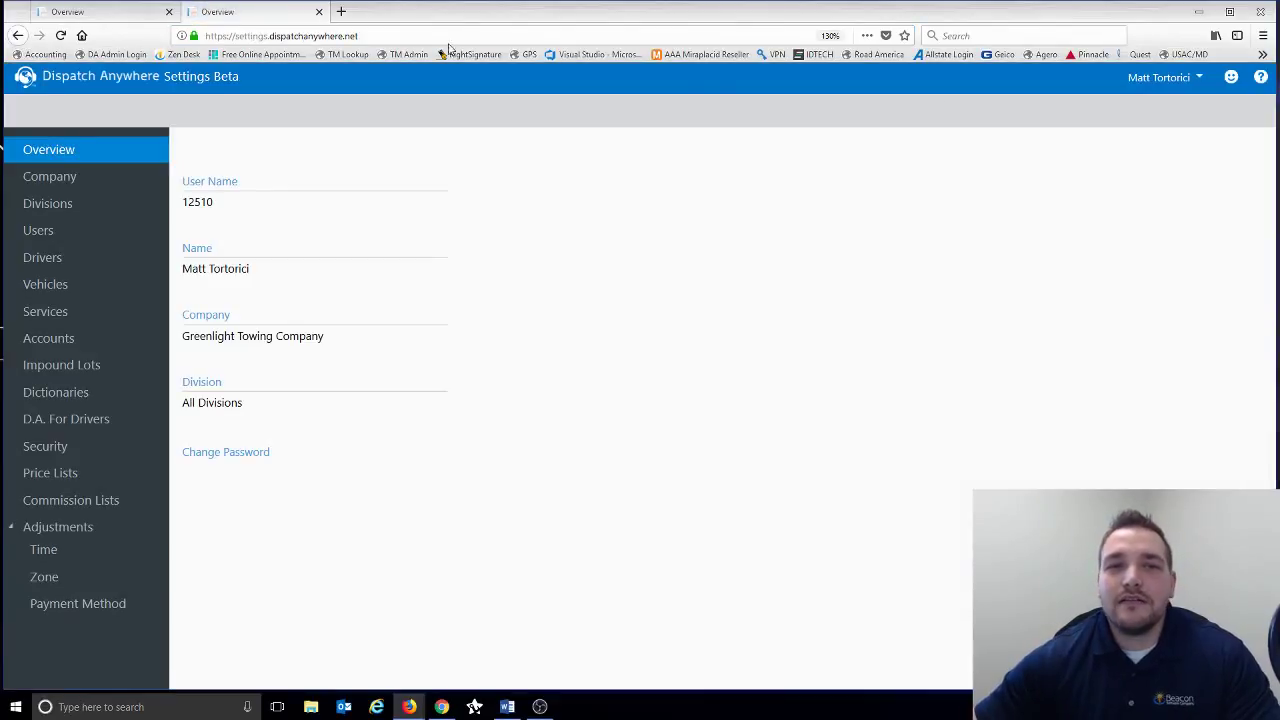
- Log out of the settings portal and sign back in, continuing with the chosen Beacon account
left_click(1158, 77)
left_click(1120, 105)
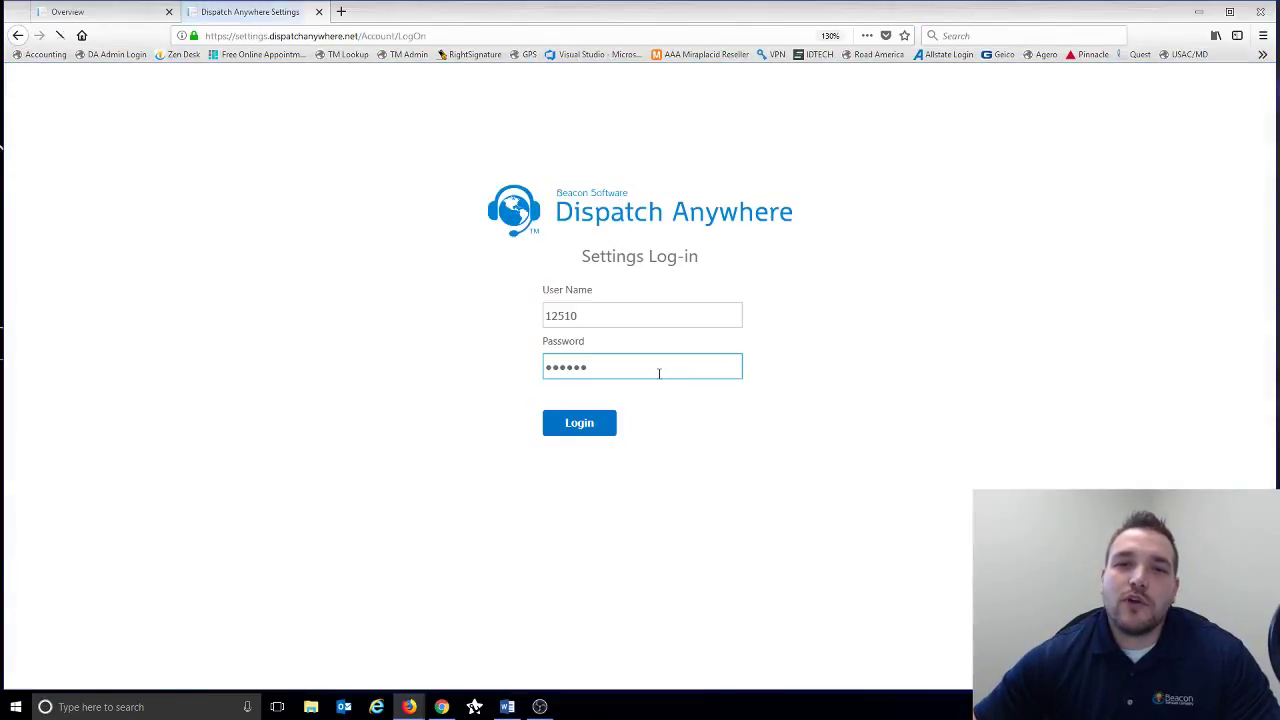
left_click(567, 316)
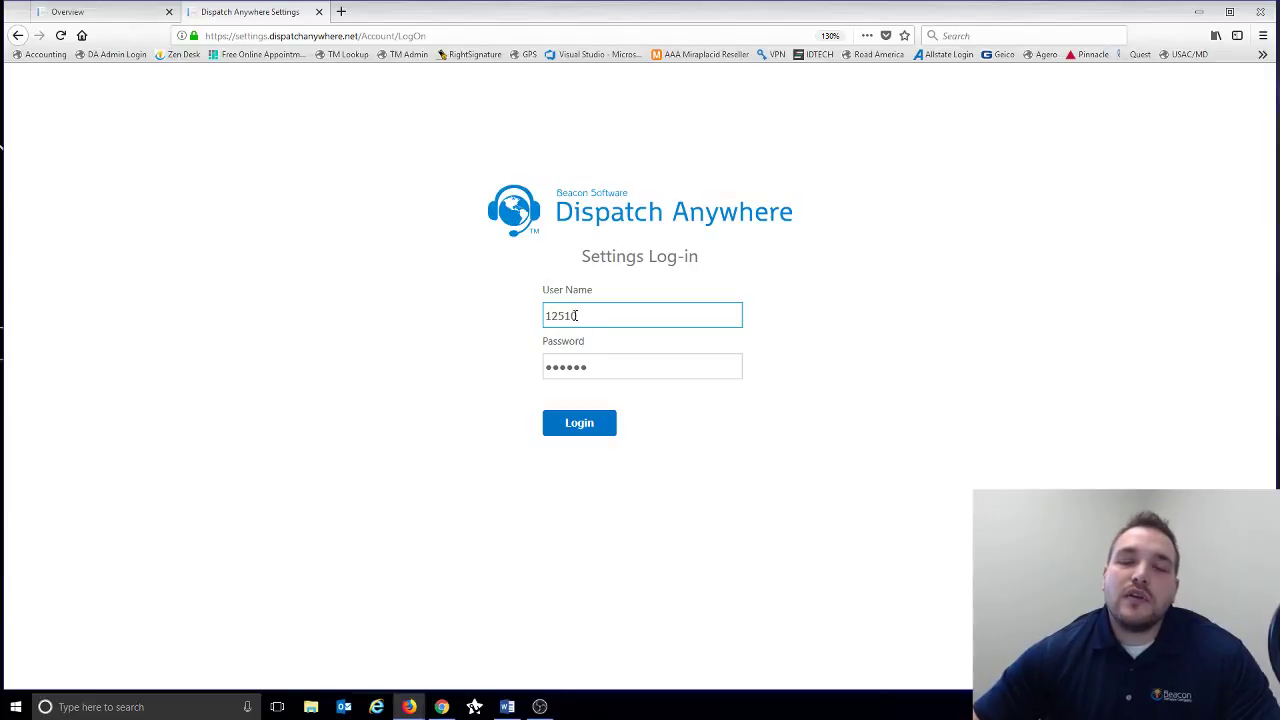
left_click(578, 435)
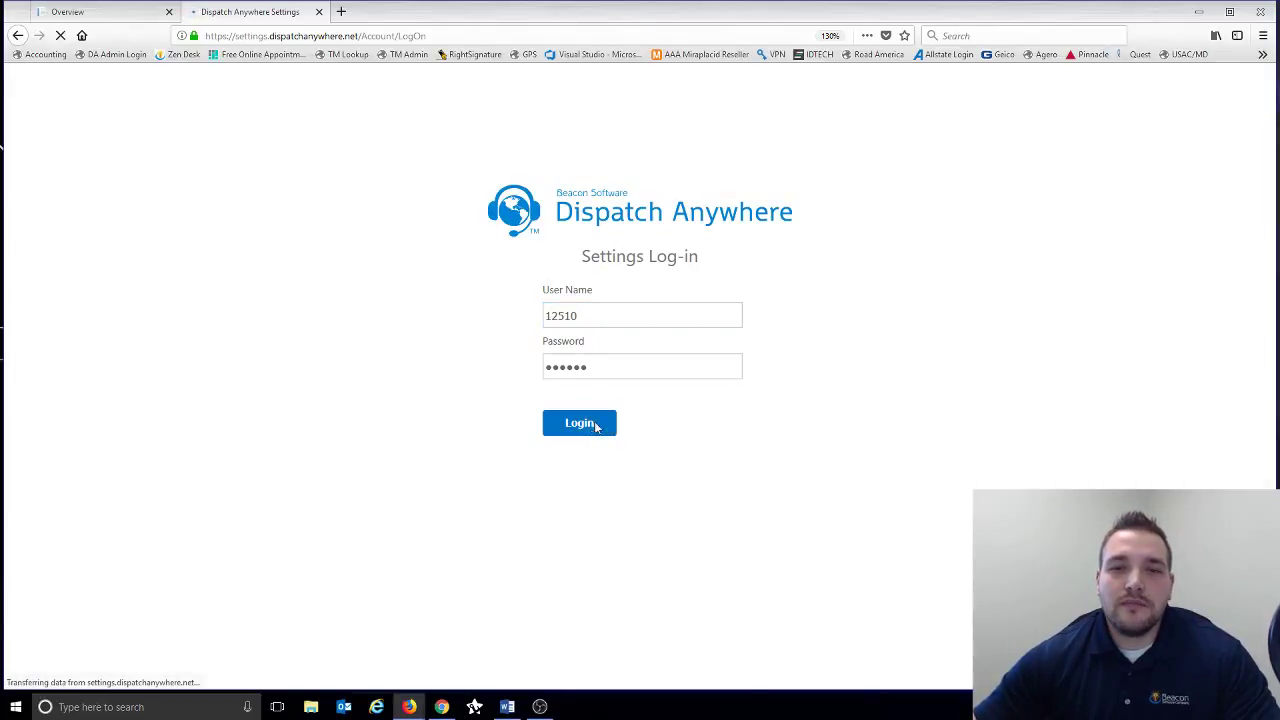
left_click(654, 440)
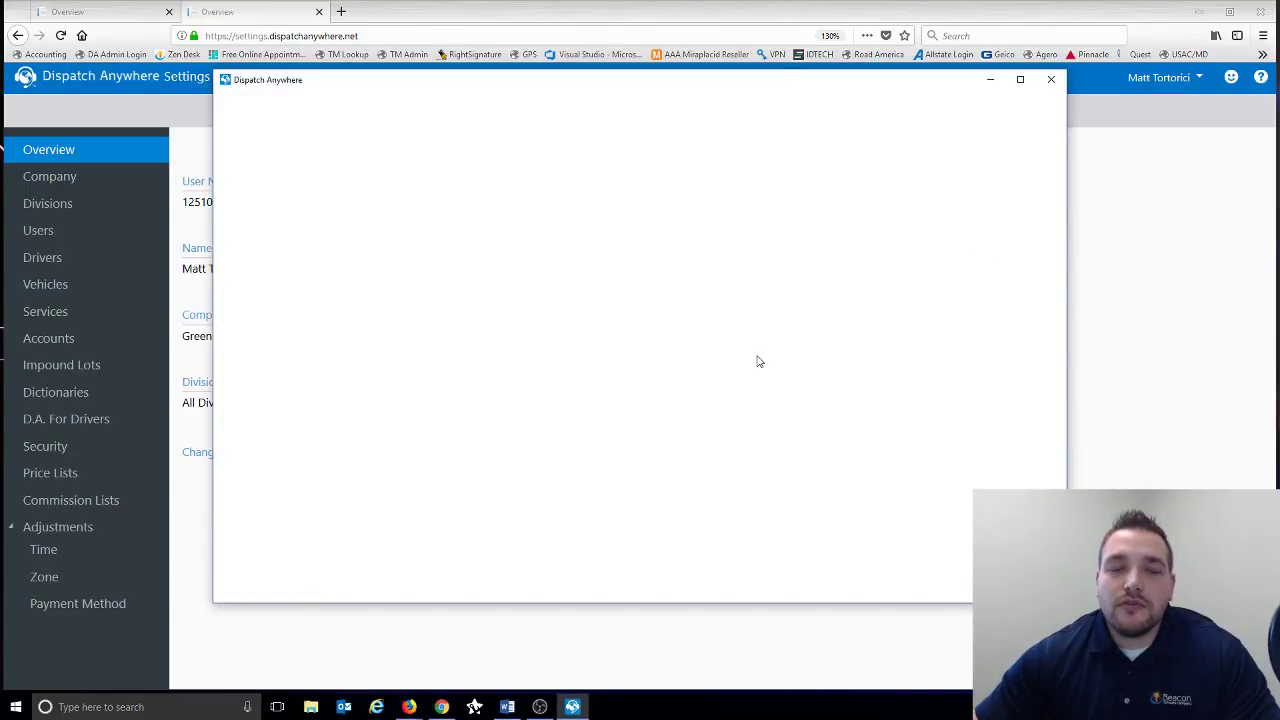
- Log in to the Dispatch Anywhere desktop app with user name and password, check the user menu, then minimize it
type("11903")
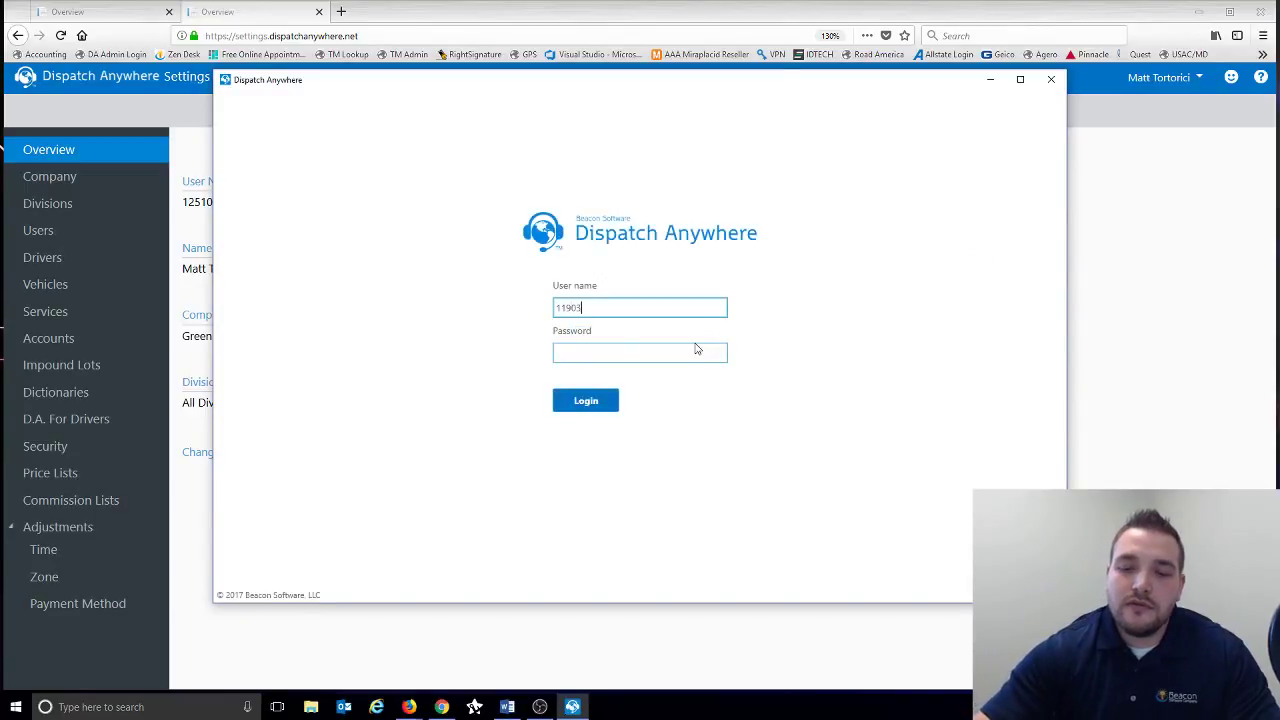
left_click(697, 349)
type("****")
key("Return")
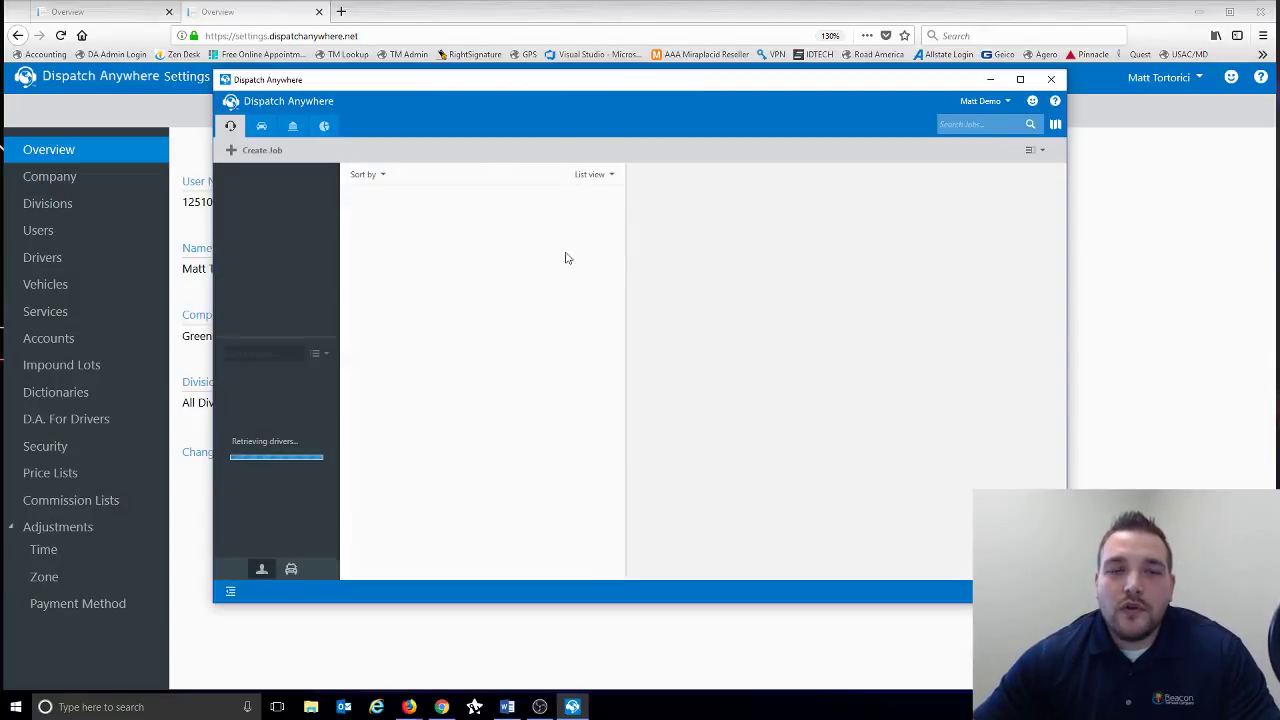
left_click(980, 104)
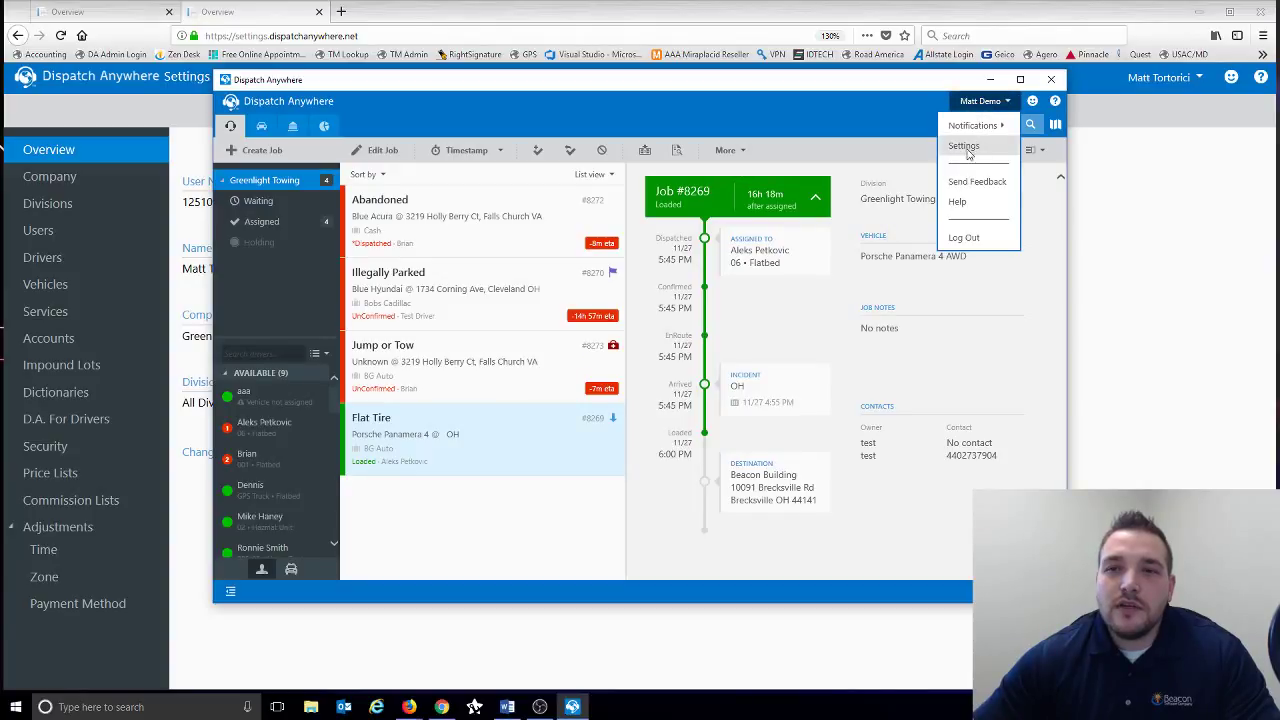
left_click(990, 79)
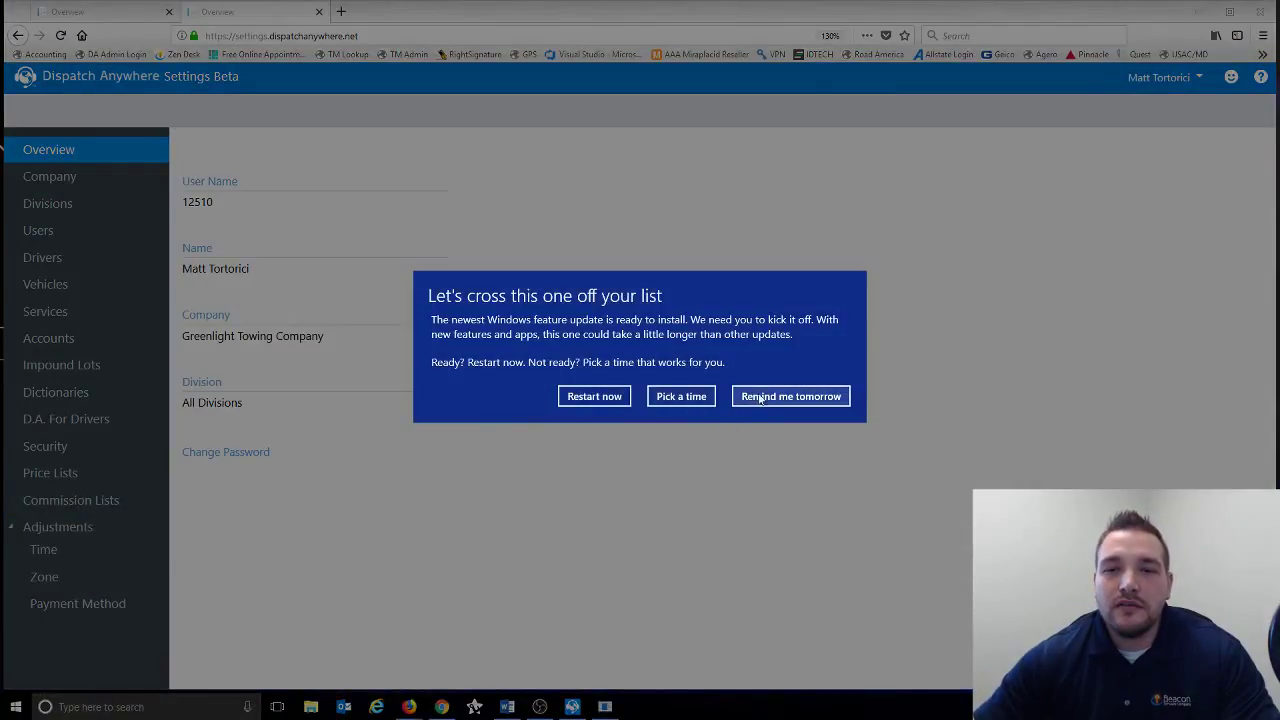
- Postpone the Windows update until tomorrow and go to the Company settings page
left_click(757, 395)
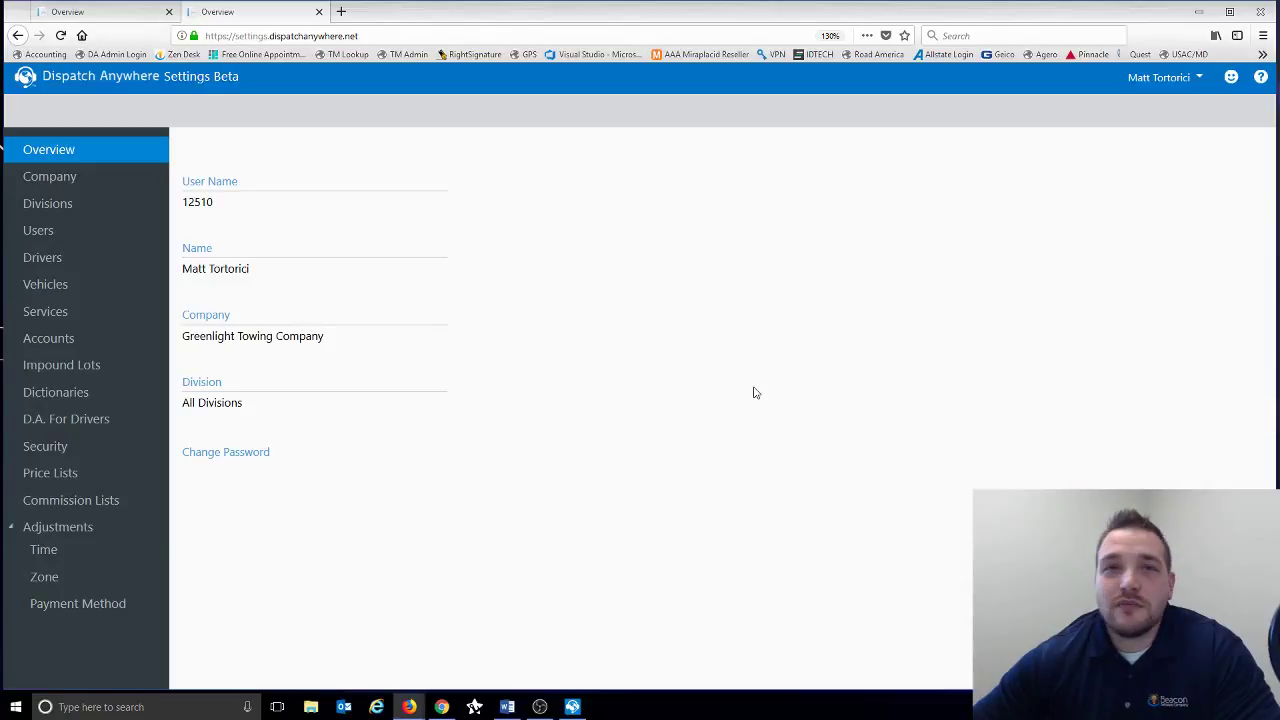
left_click(99, 190)
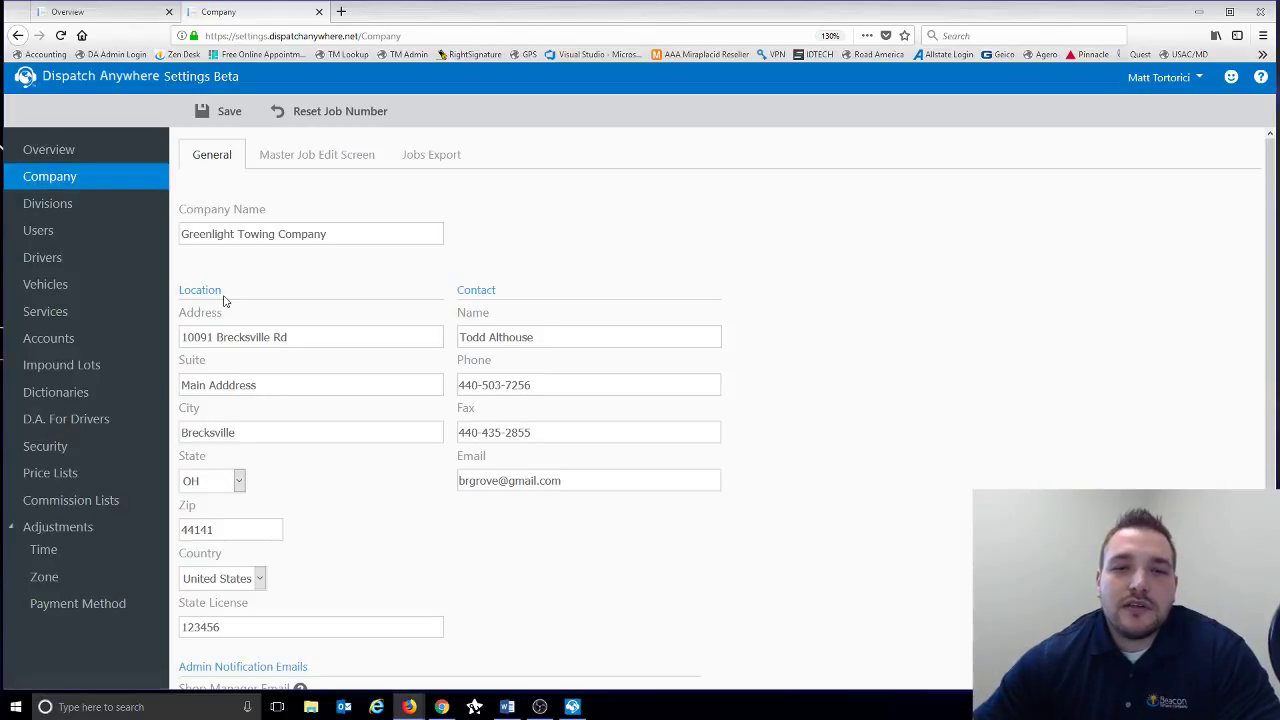
- Review the Company General fields (Name, Email, Shop Manager Email, State License), then show the Master Job Edit Screen
left_click(530, 336)
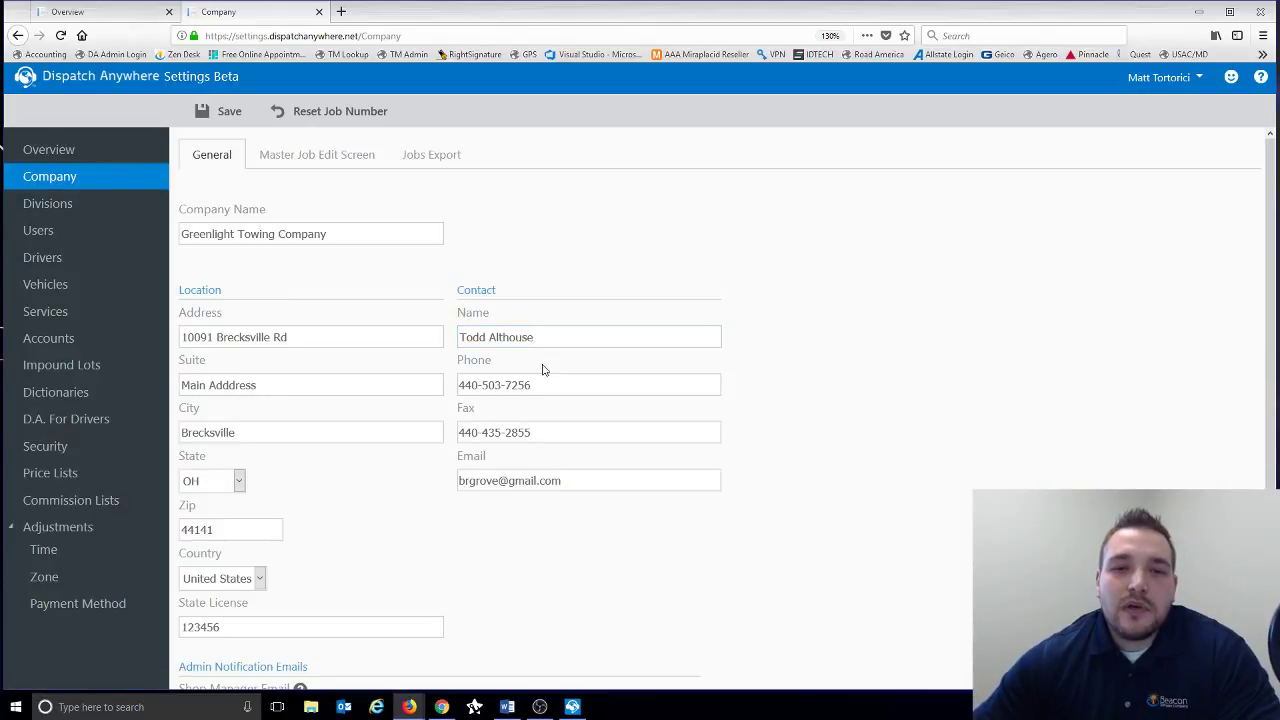
left_click(563, 480)
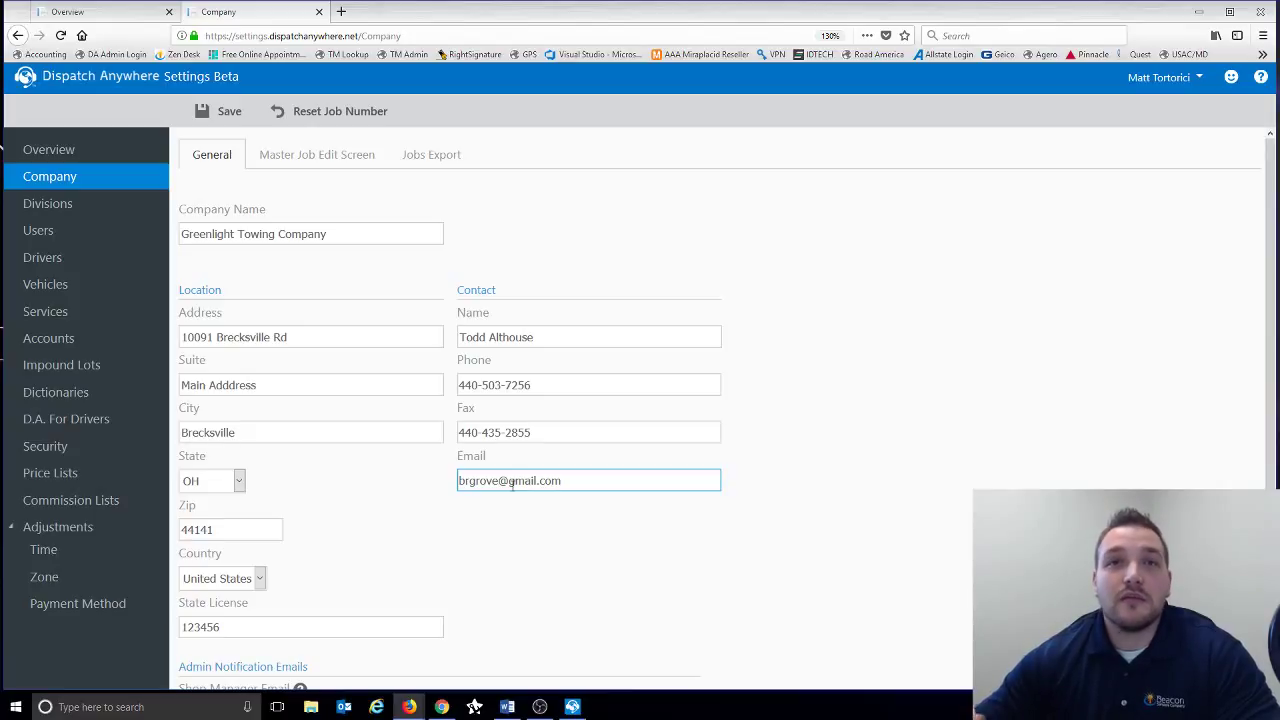
scroll(512, 485, "down", 1)
left_click(512, 491)
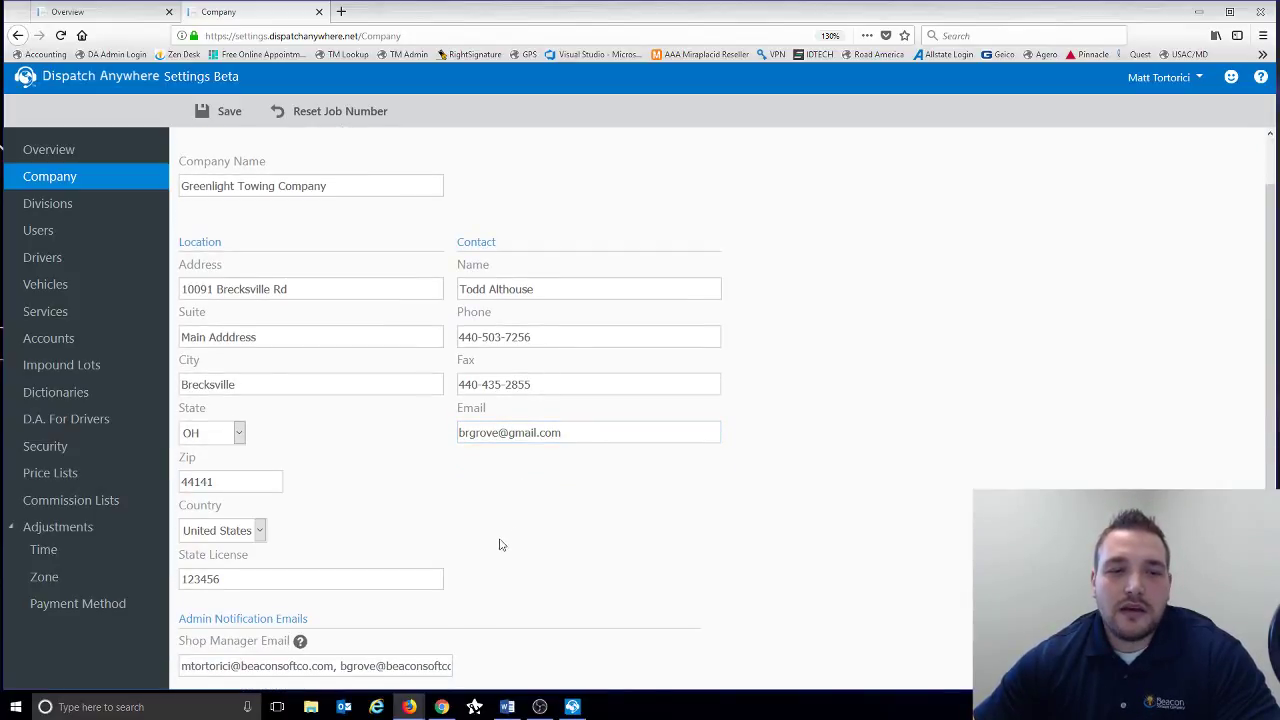
left_click(392, 664)
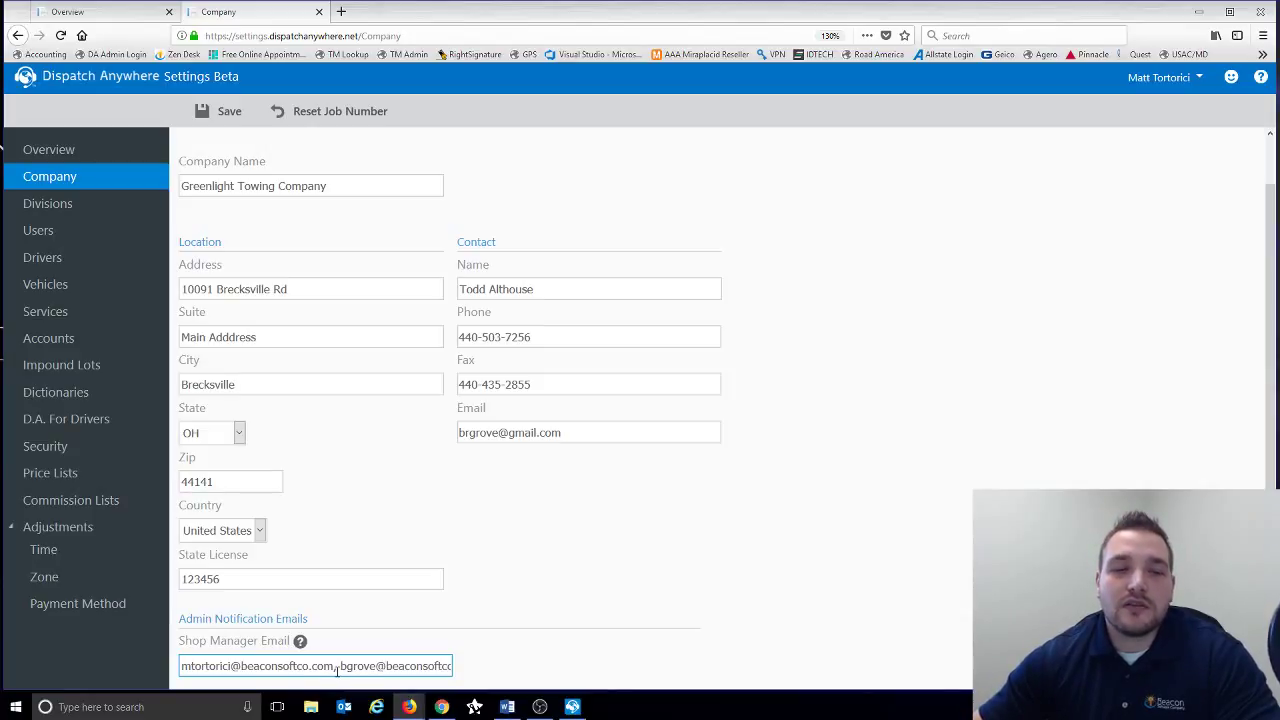
left_click(276, 572)
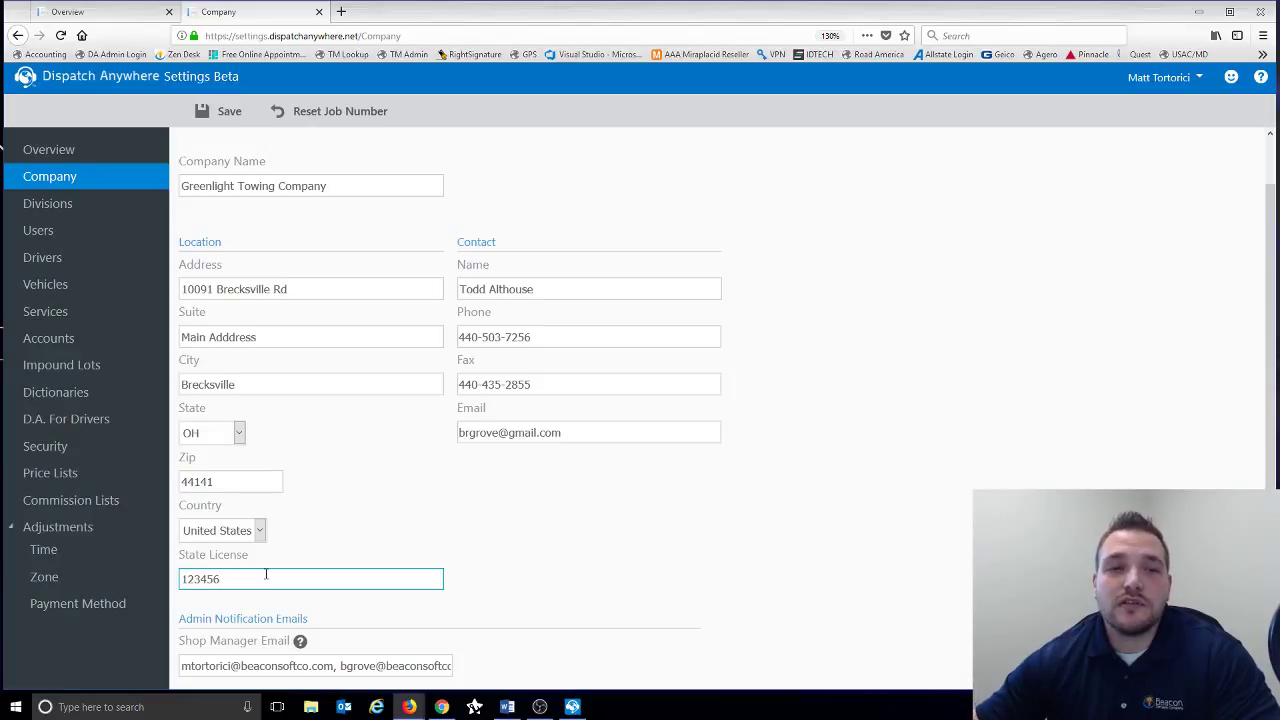
scroll(334, 500, "up", 1)
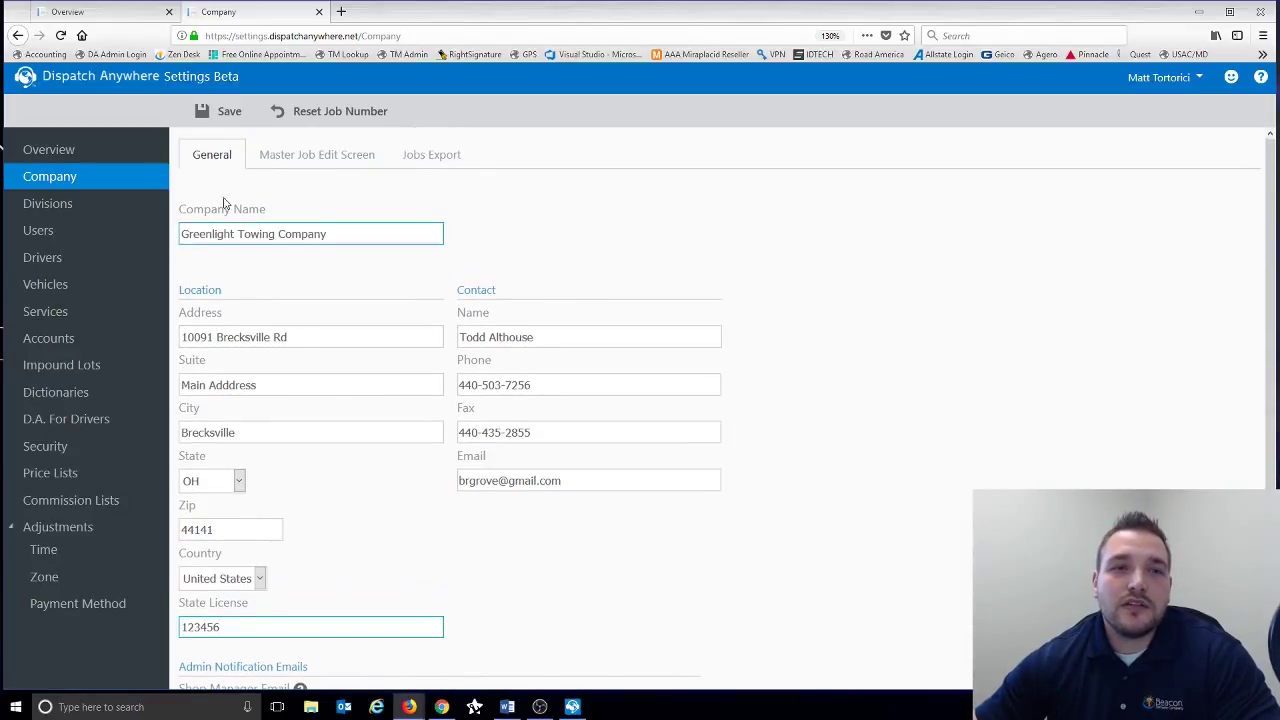
left_click(338, 168)
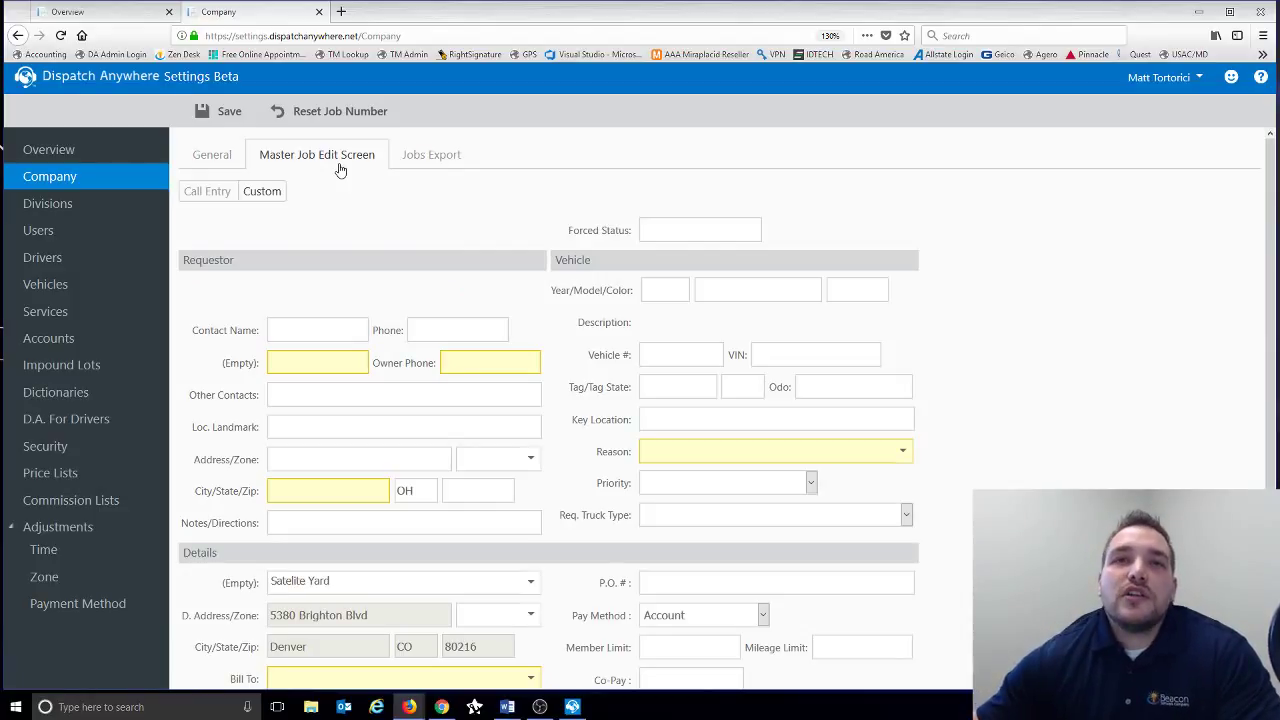
scroll(393, 257, "down", 1)
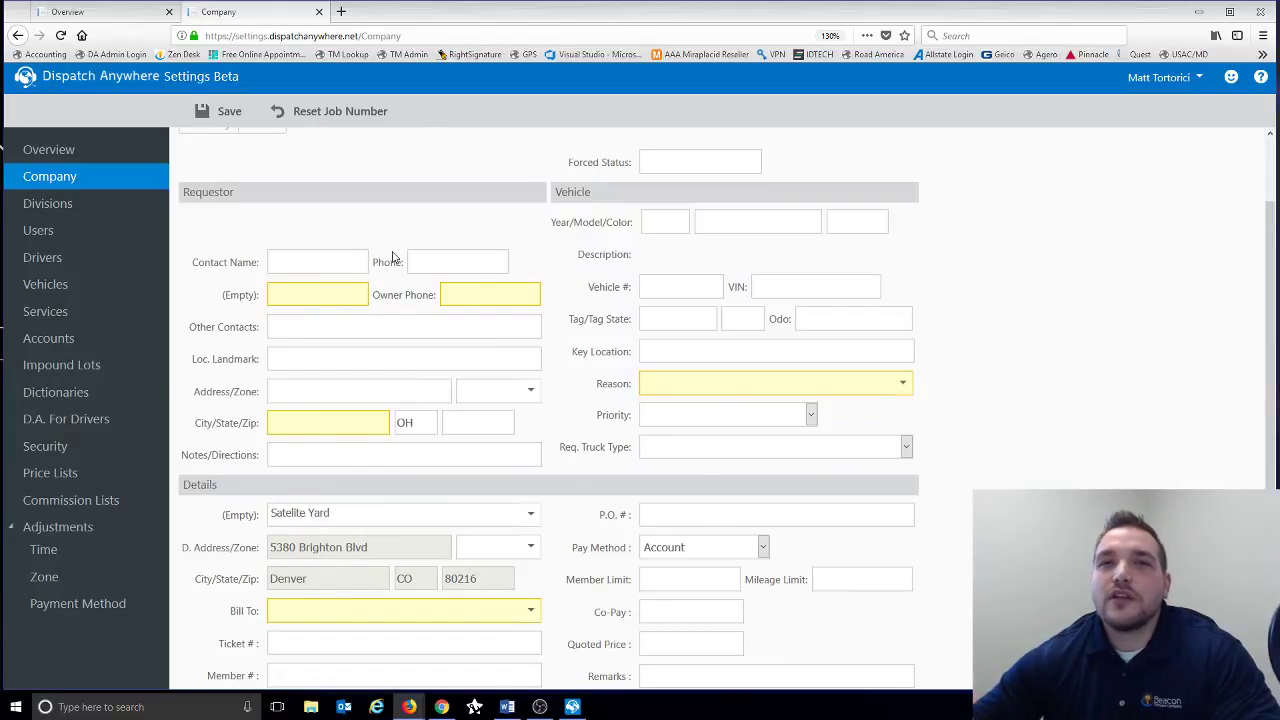
left_click(343, 361)
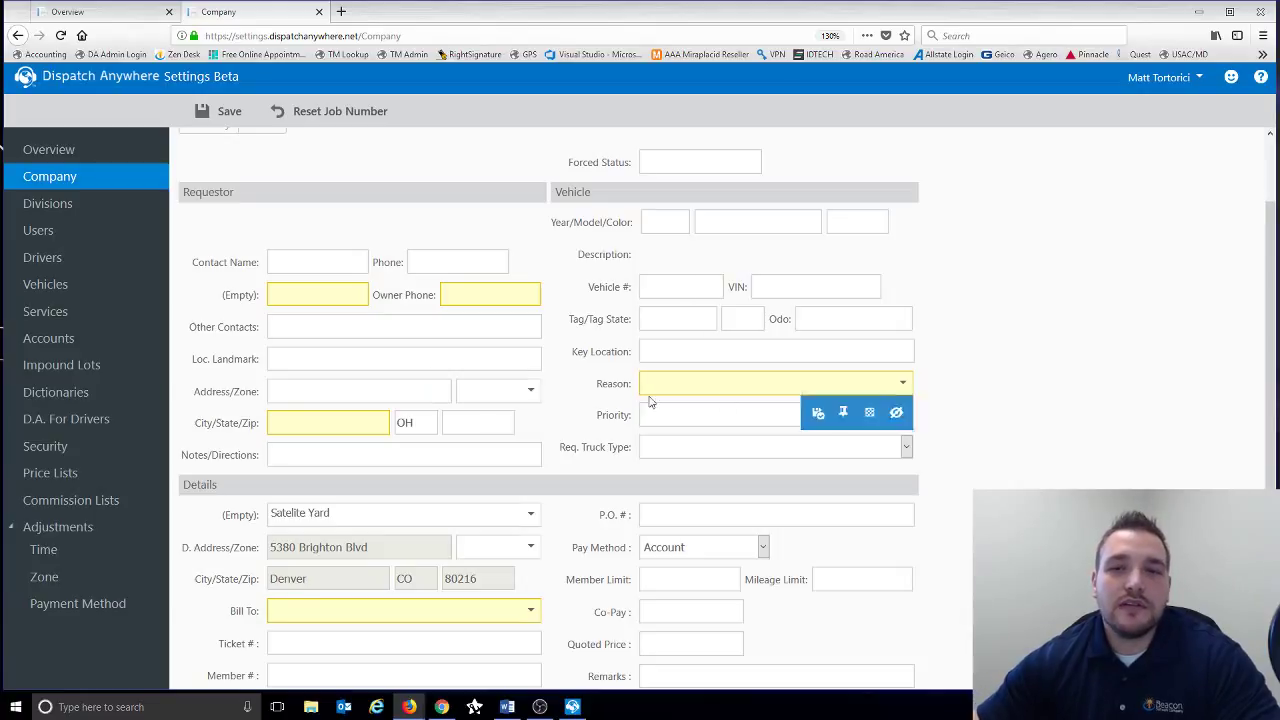
- Make VIN required to finish a job, toggle Member Limit hidden and back, then view Jobs Export
left_click(840, 313)
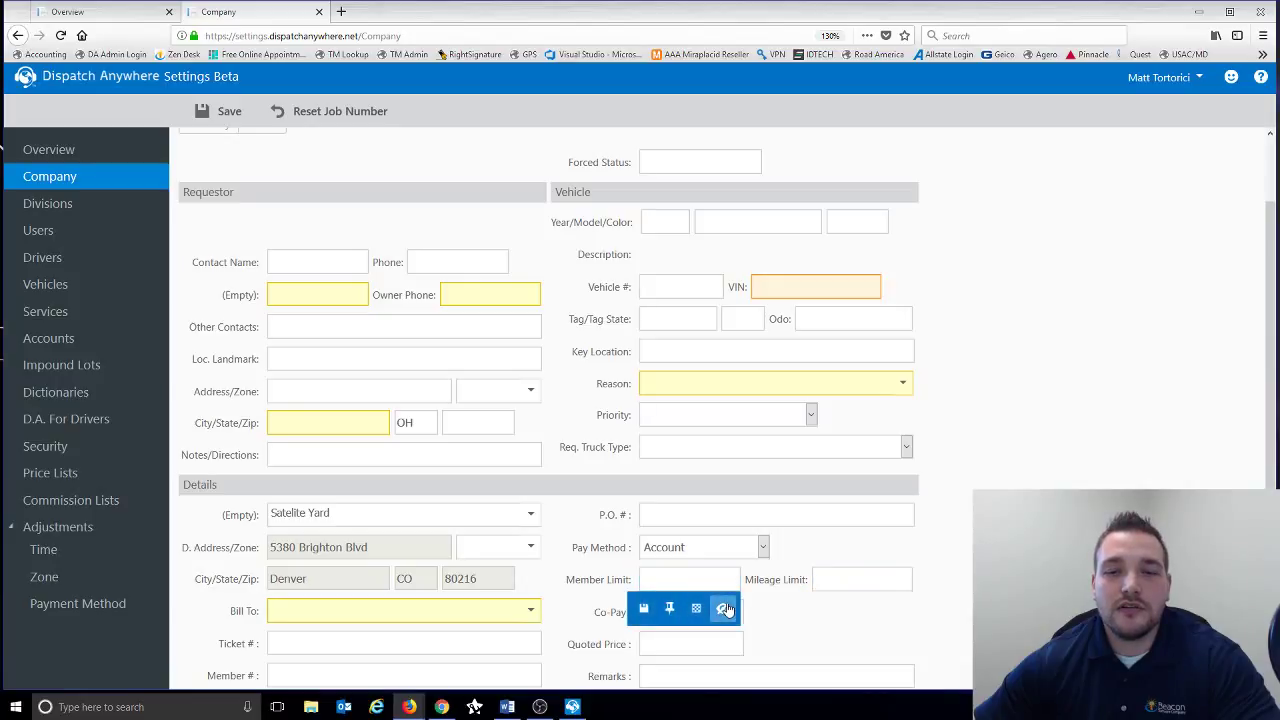
left_click(722, 608)
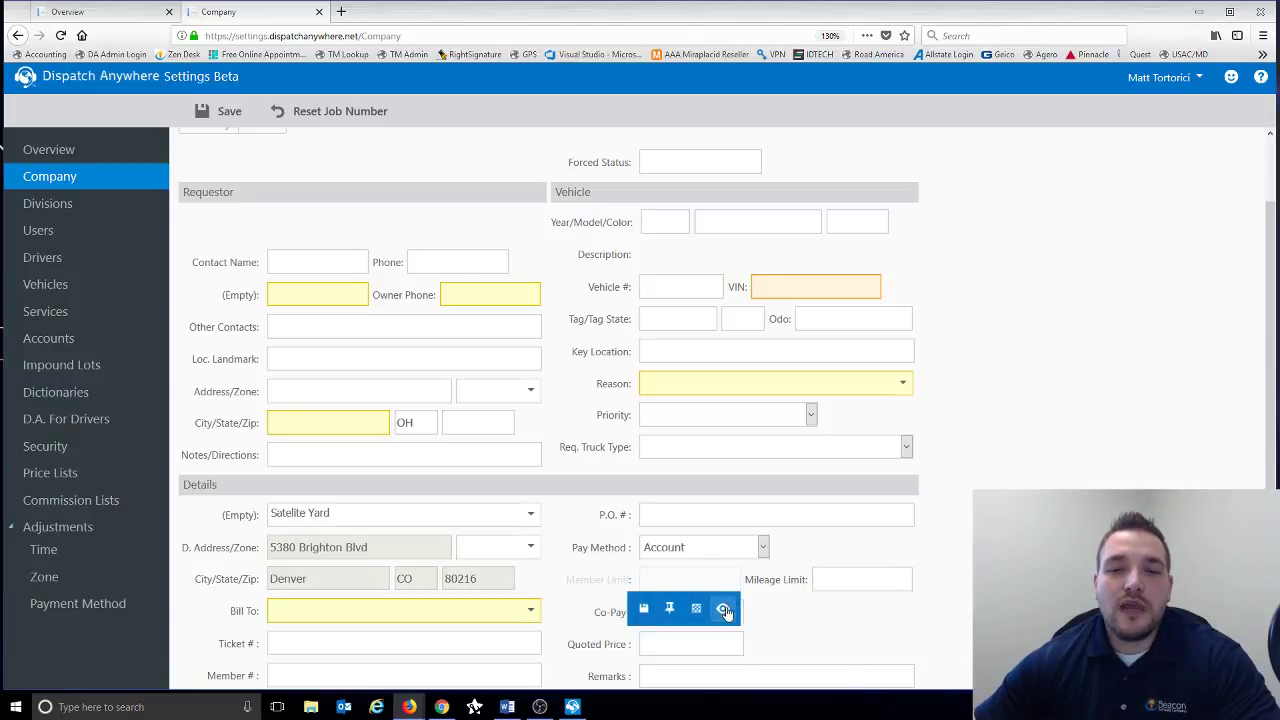
left_click(722, 608)
scroll(349, 206, "up", 2)
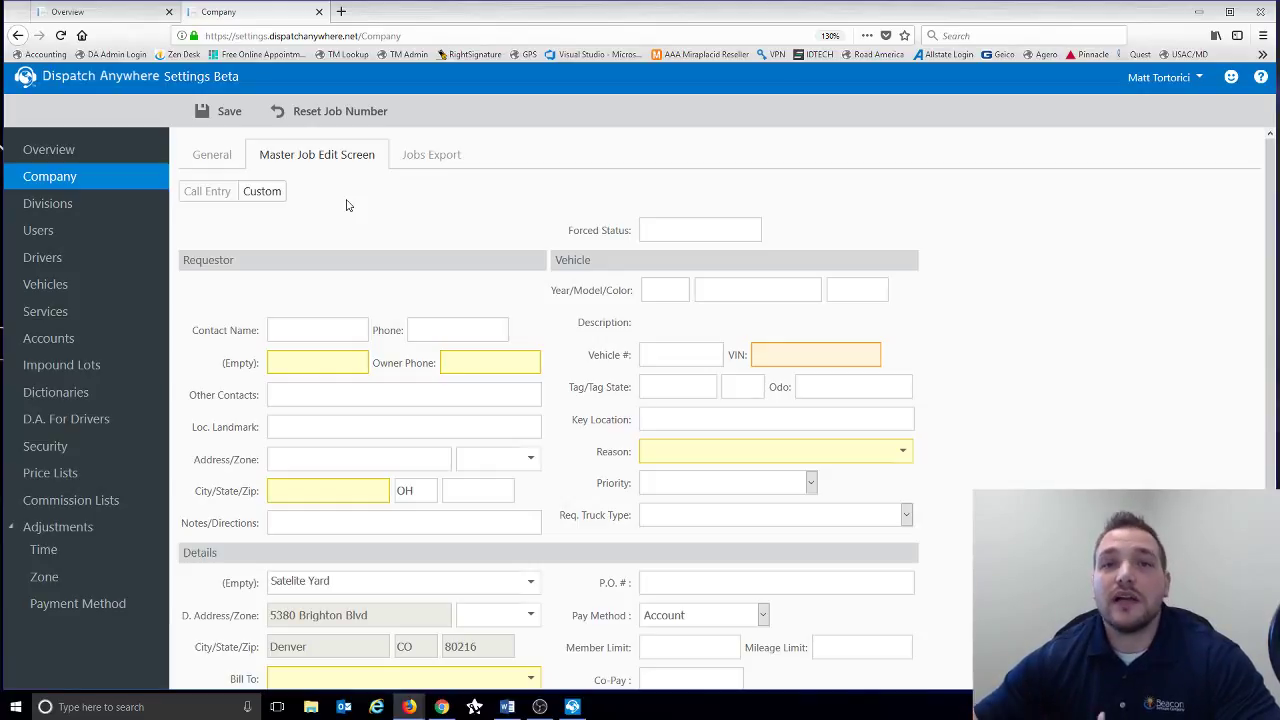
left_click(430, 163)
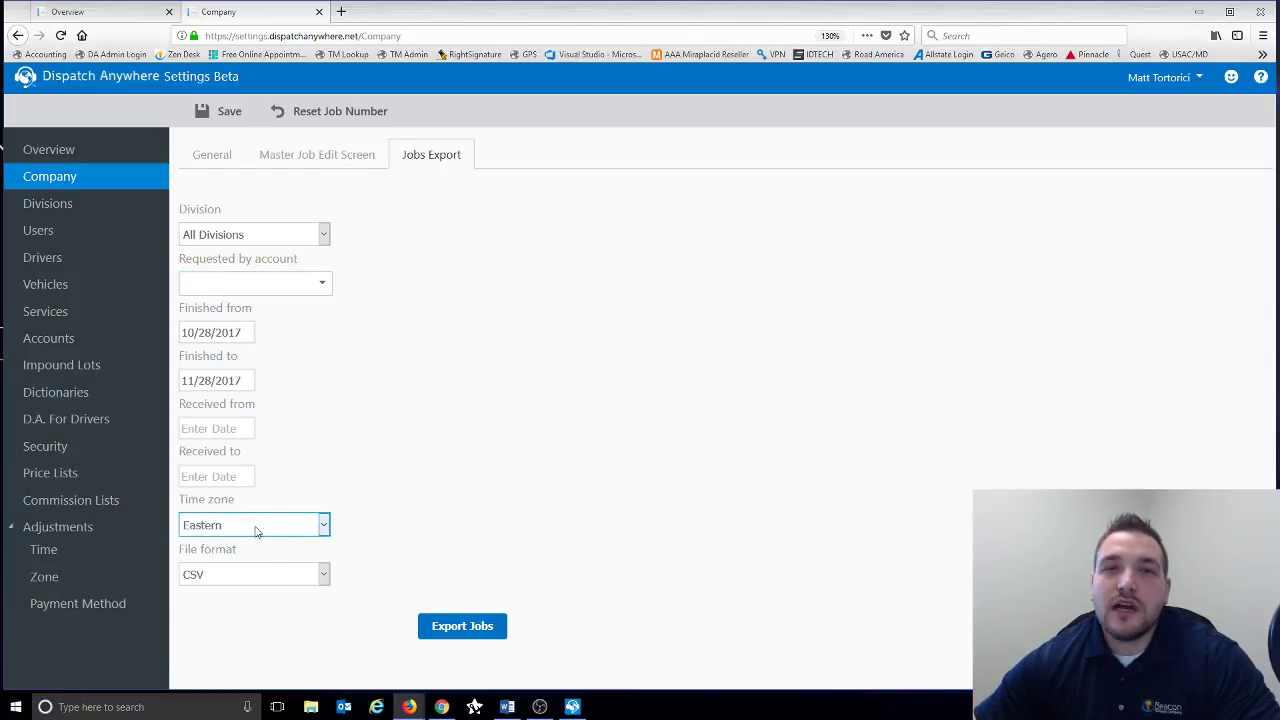
- Check export file formats keeping CSV, then leave for Divisions and open Greenlight Towing
left_click(270, 576)
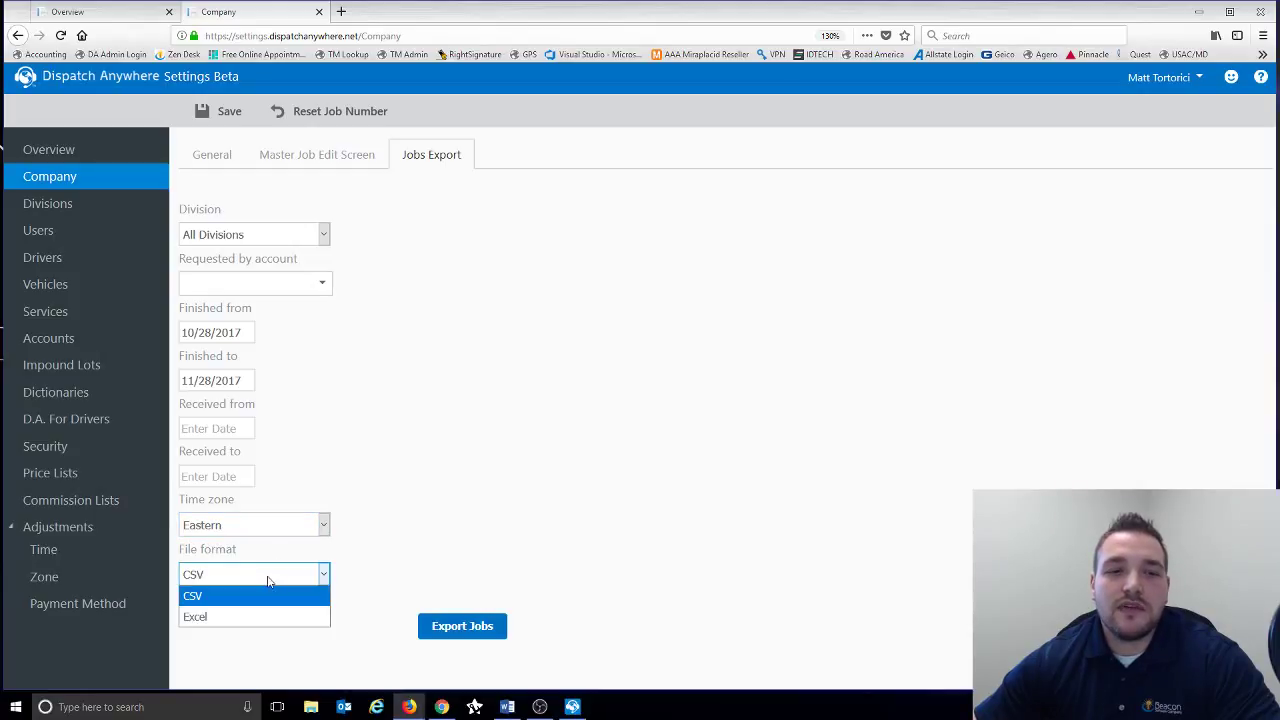
left_click(598, 391)
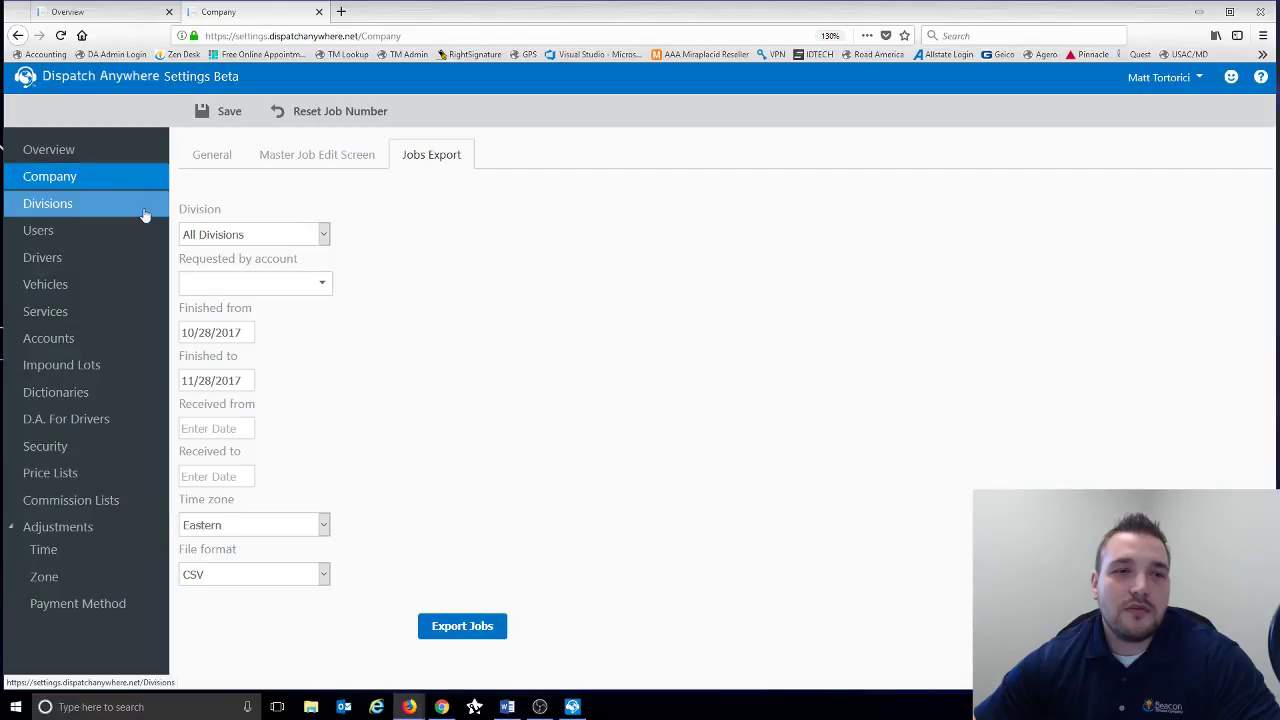
left_click(110, 210)
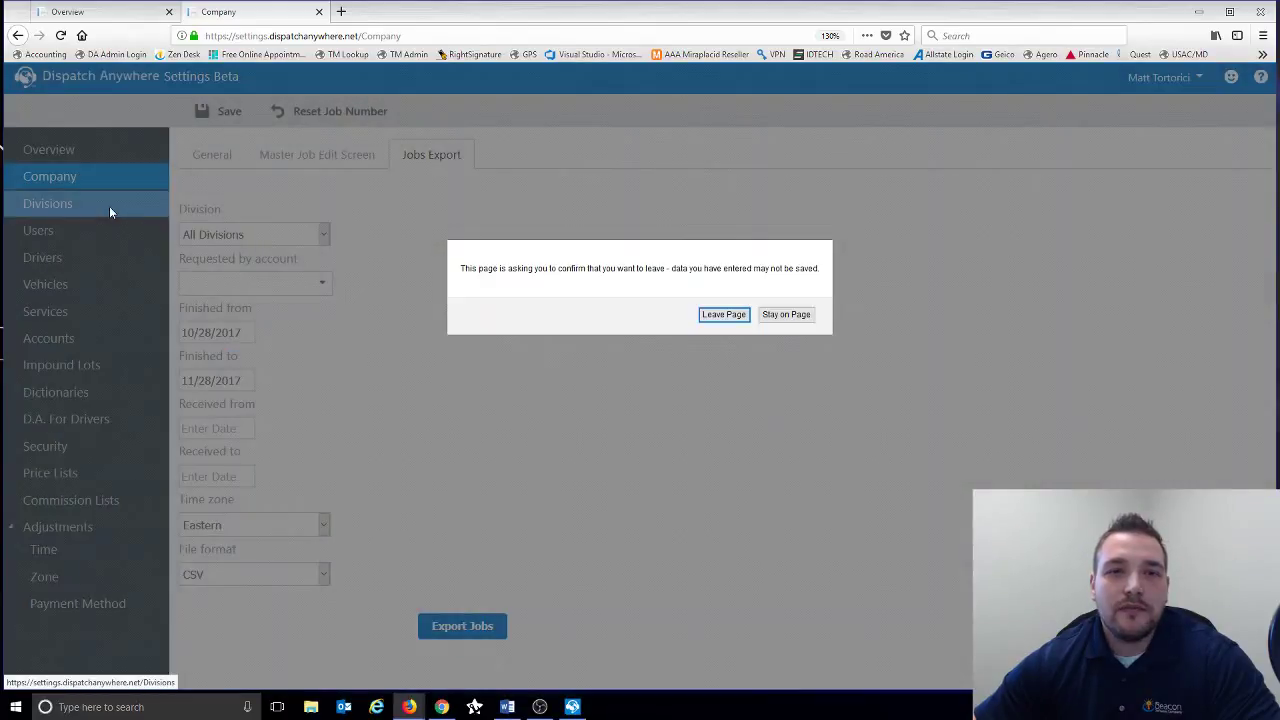
left_click(734, 316)
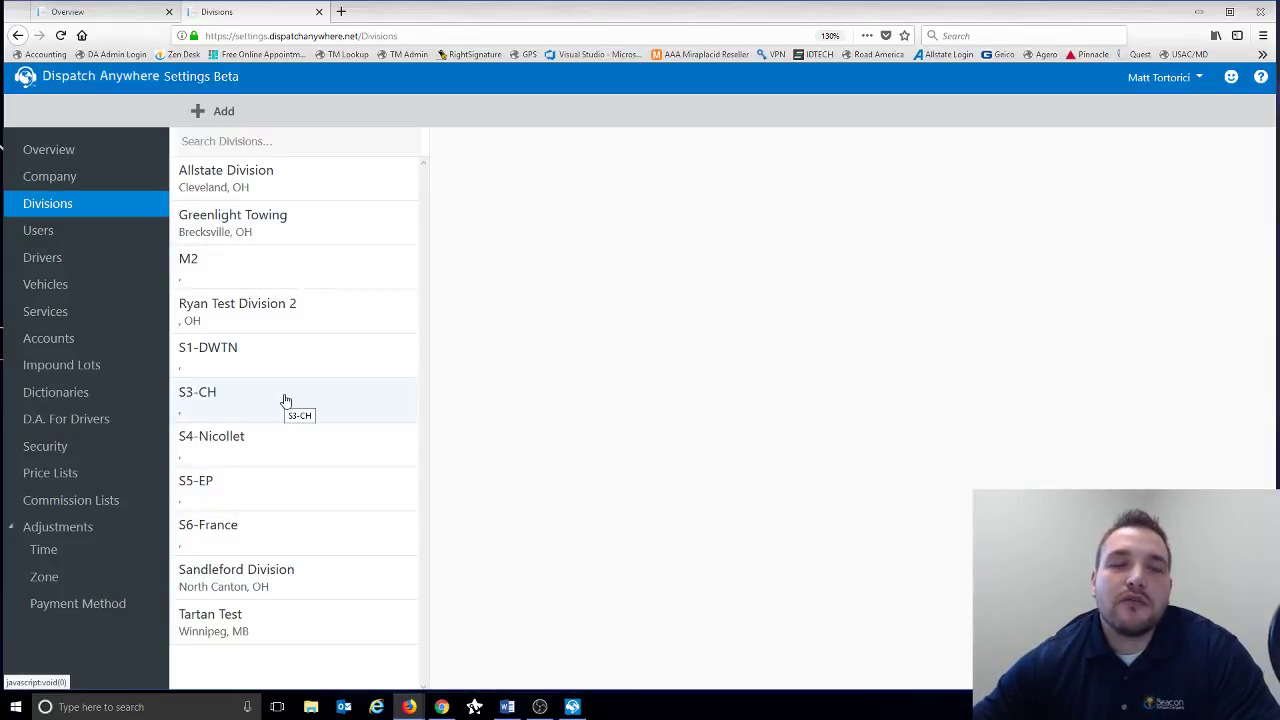
left_click(259, 243)
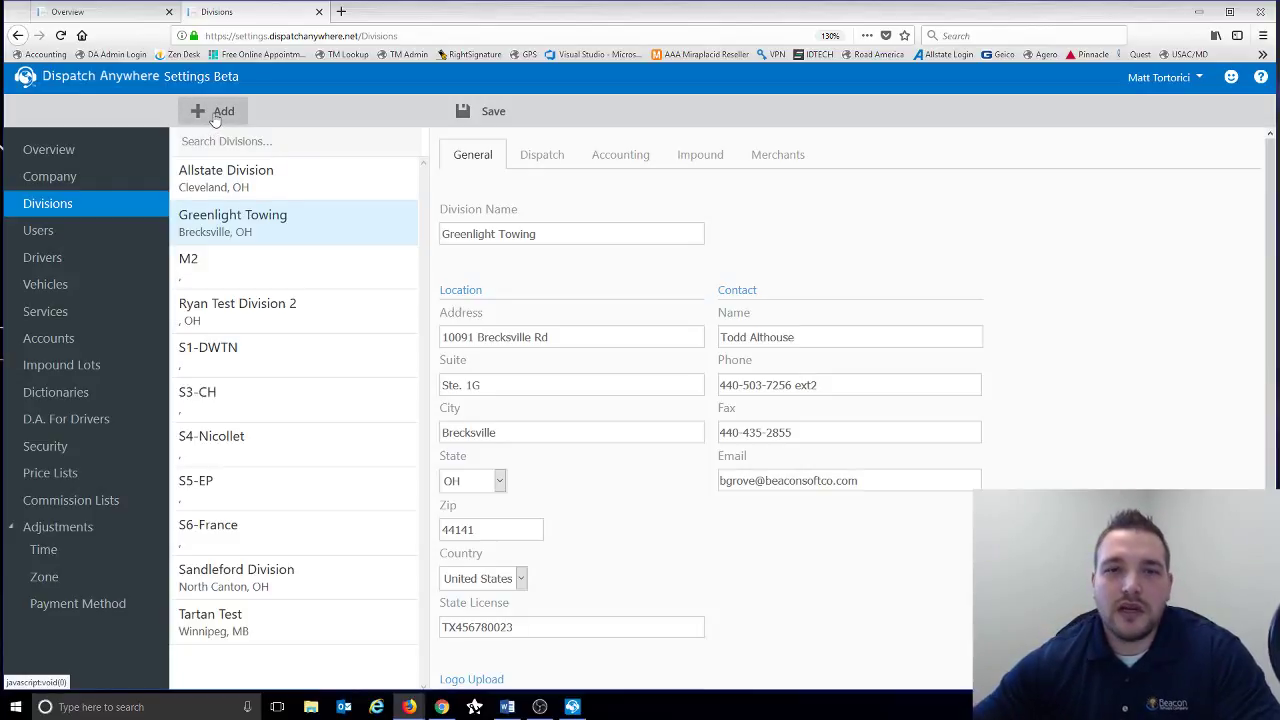
scroll(651, 258, "down", 2)
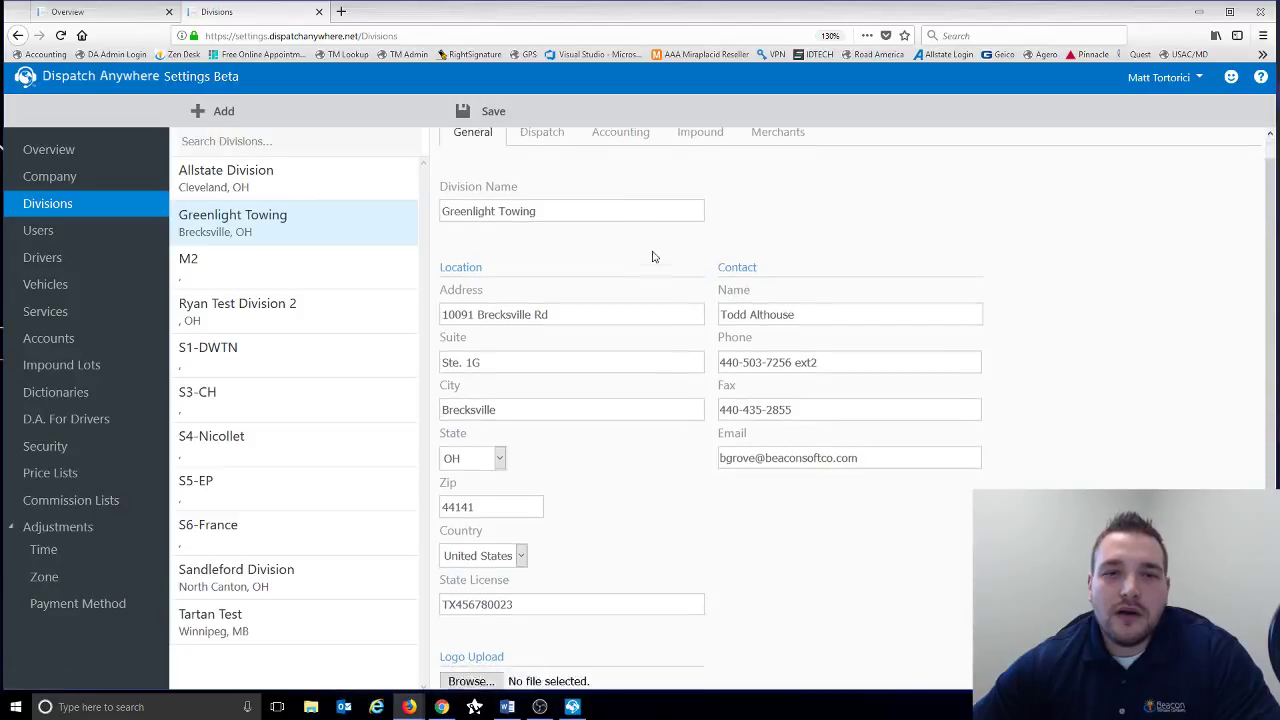
left_click(651, 249)
scroll(653, 251, "up", 2)
left_click(652, 254)
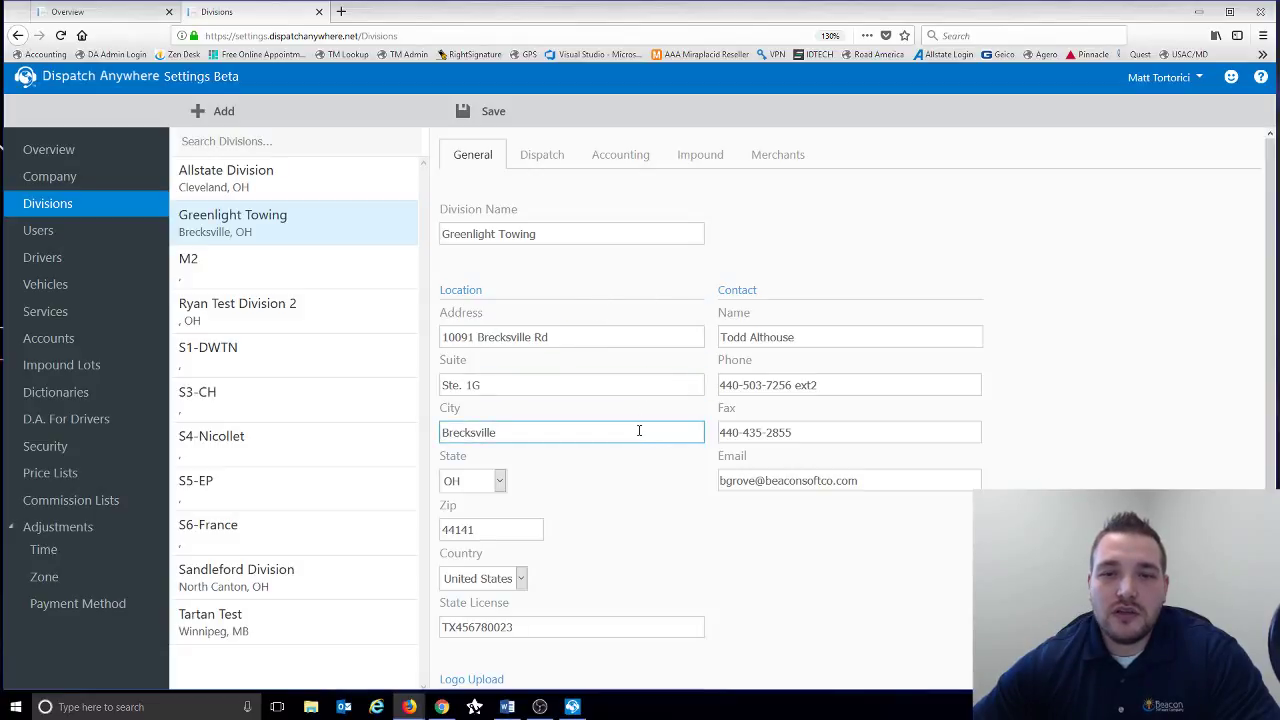
scroll(638, 432, "down", 2)
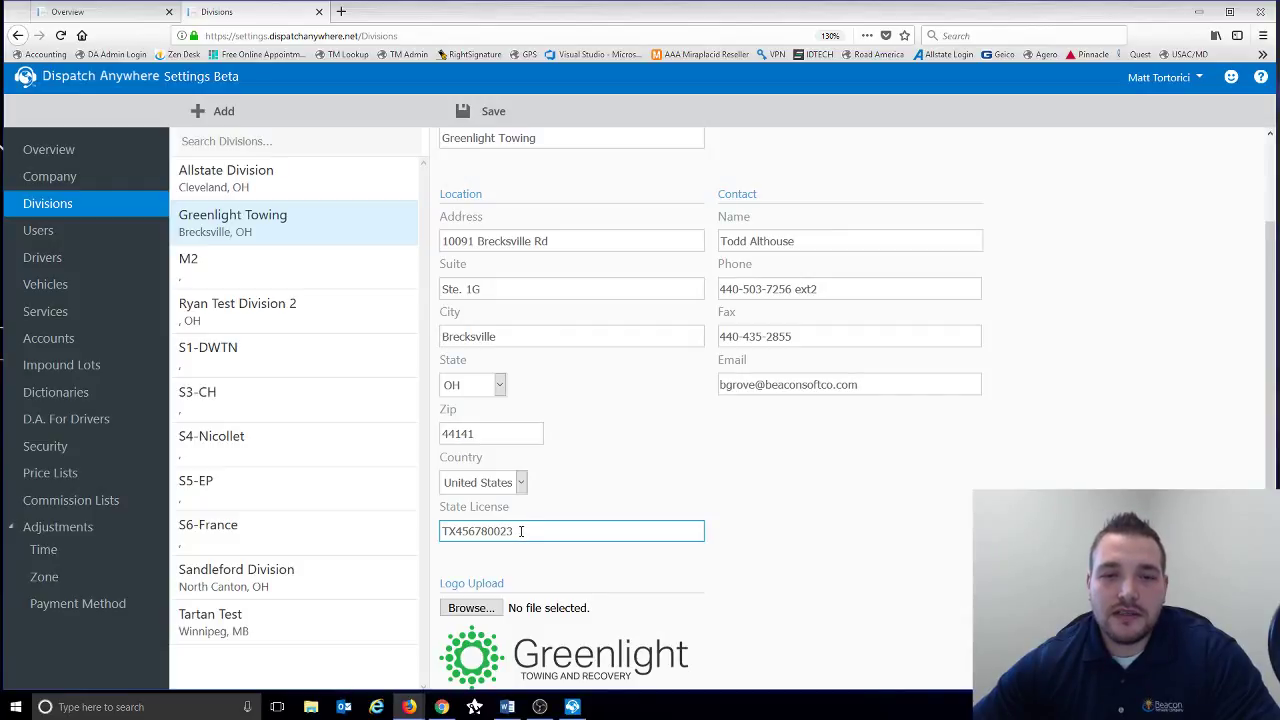
scroll(521, 531, "down", 1)
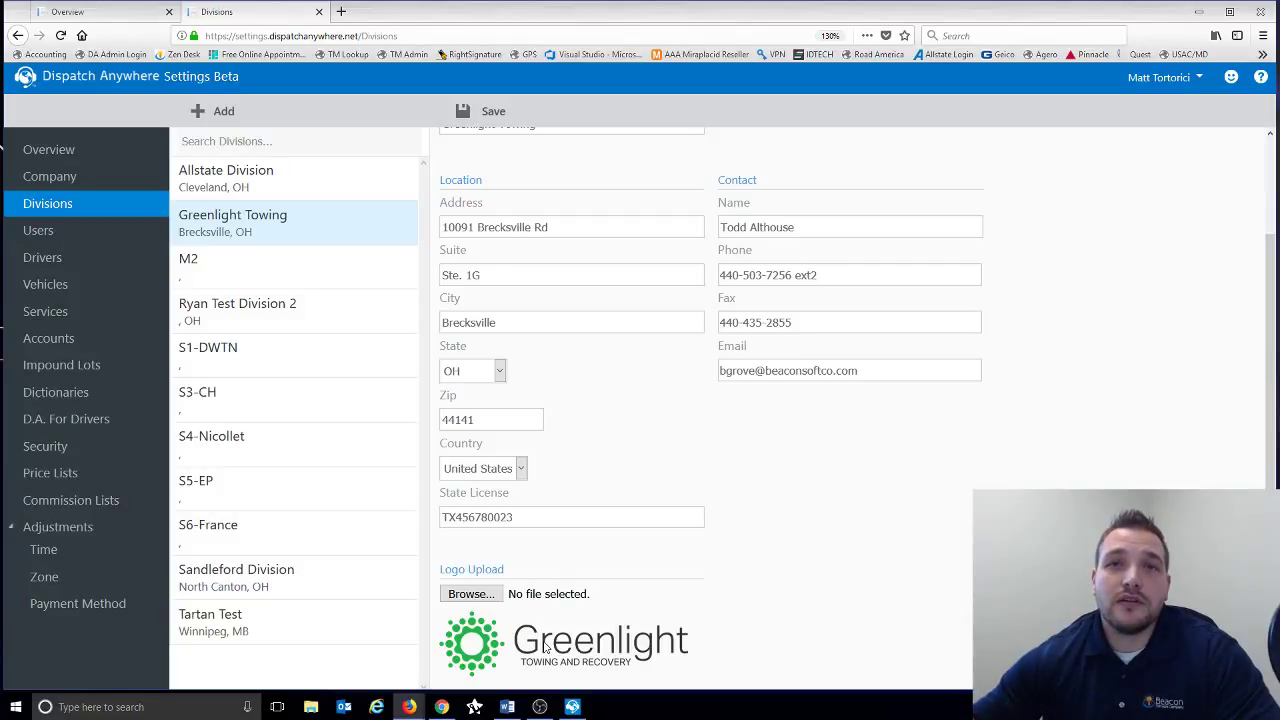
scroll(591, 517, "up", 3)
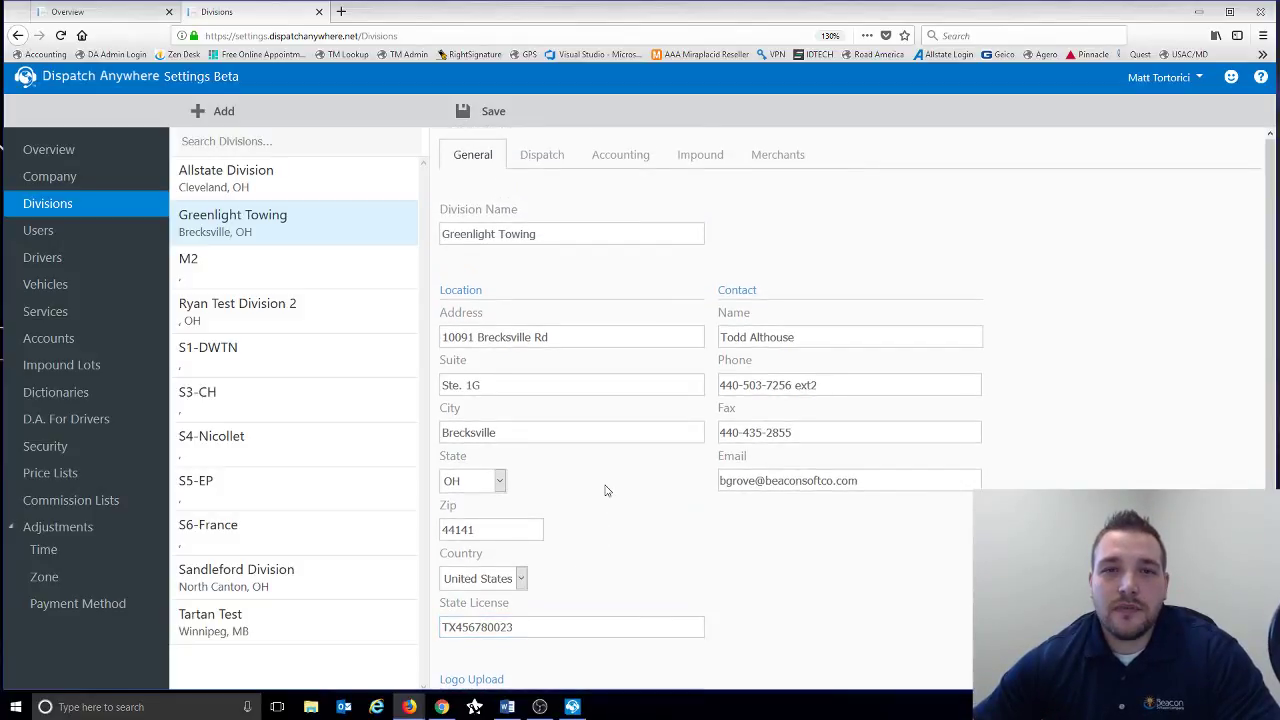
- View Greenlight Towing's Dispatch tab, reviewing area code, clear time check, scheduled wait and page warning values
left_click(533, 172)
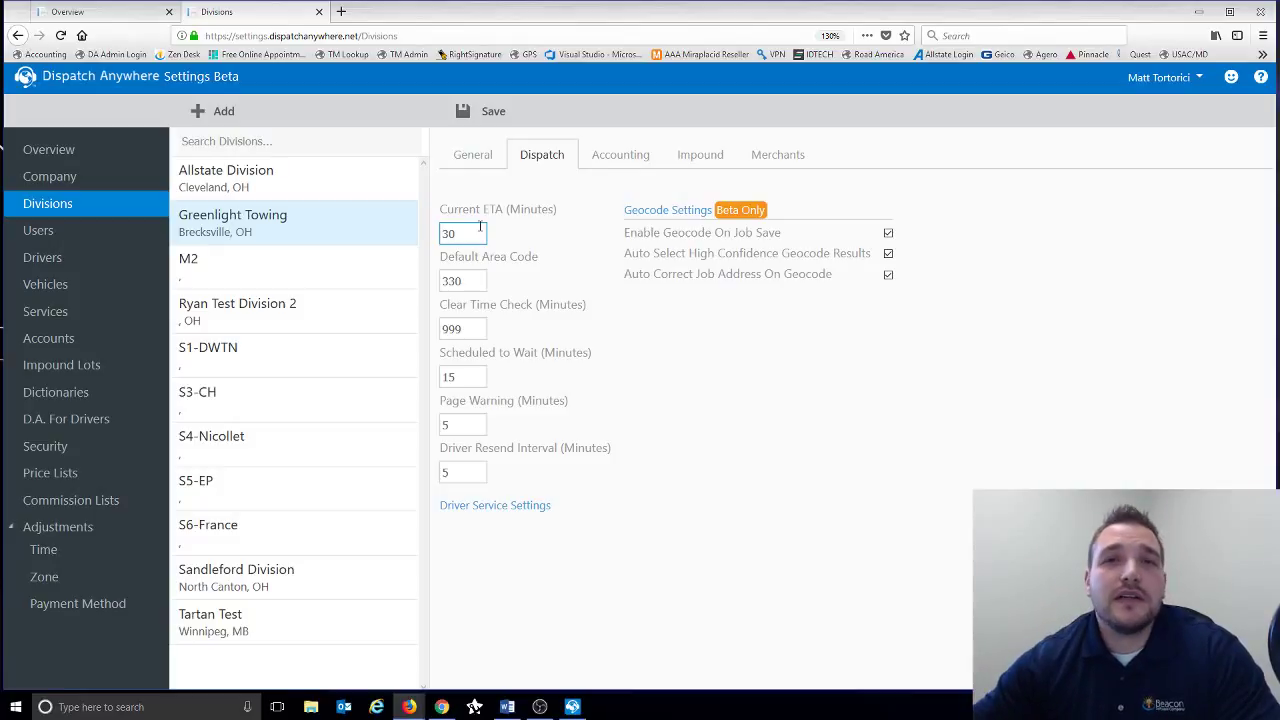
left_click(478, 280)
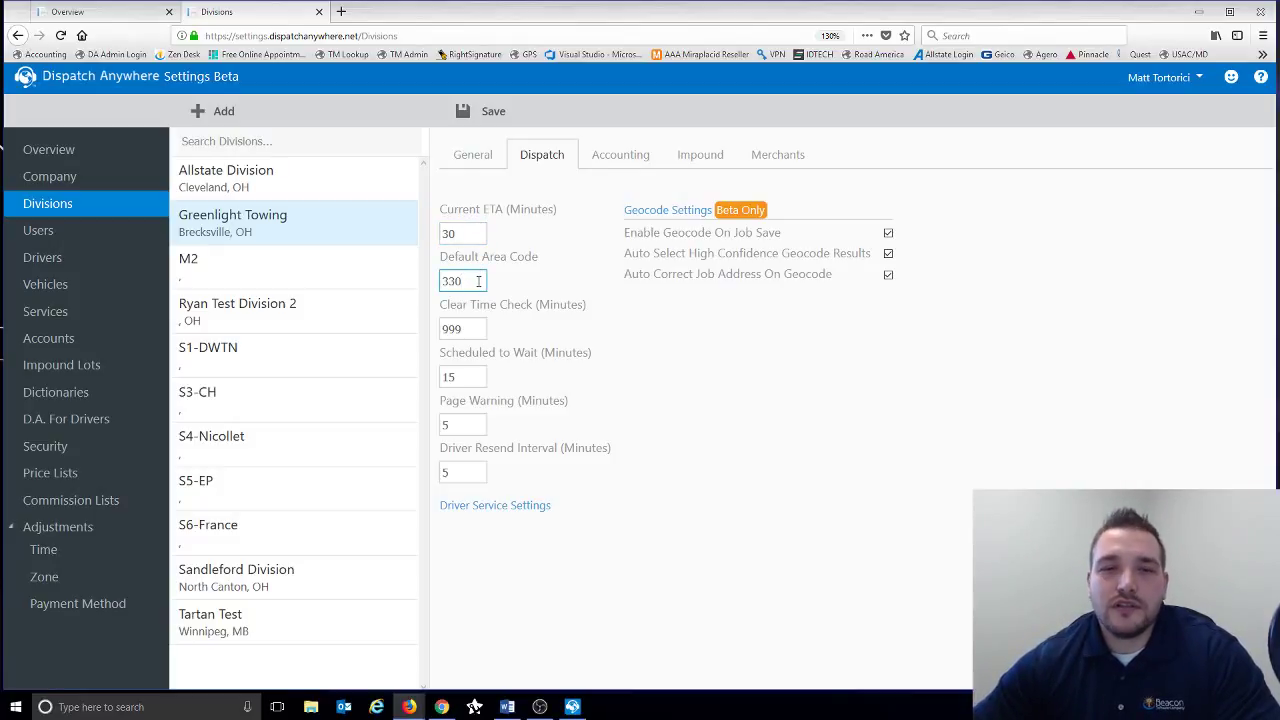
left_click(479, 329)
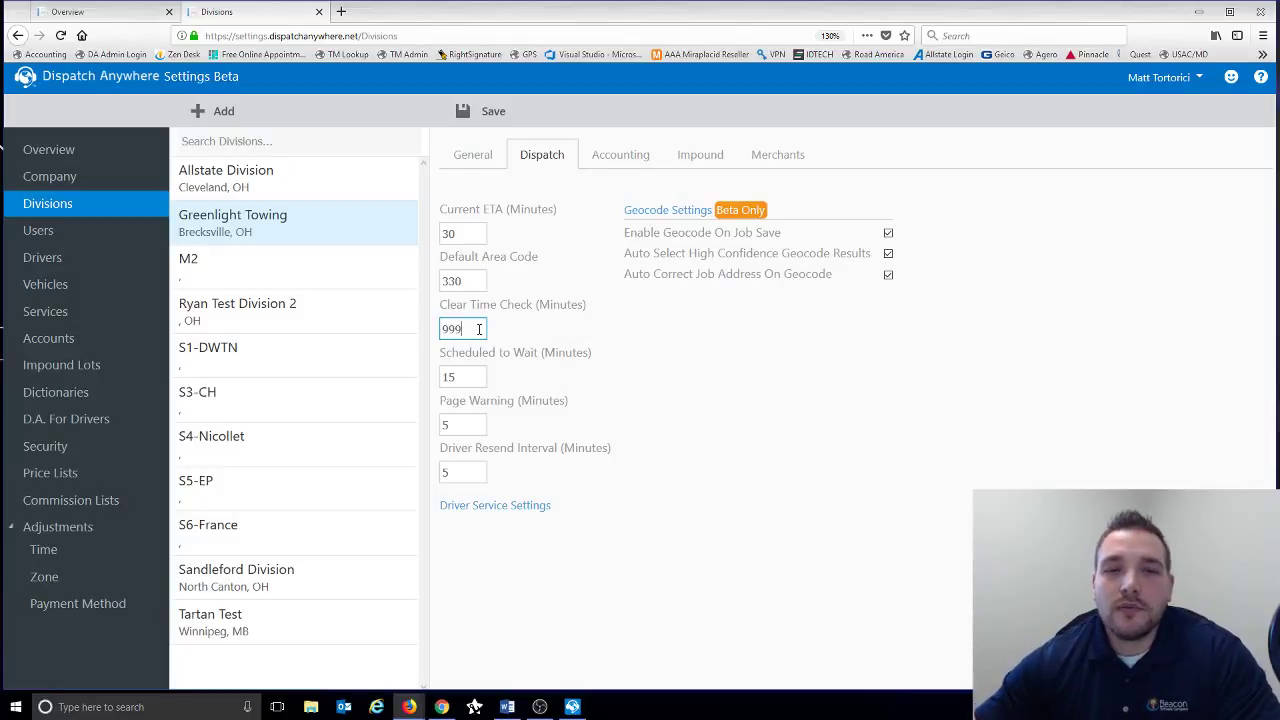
left_click(465, 373)
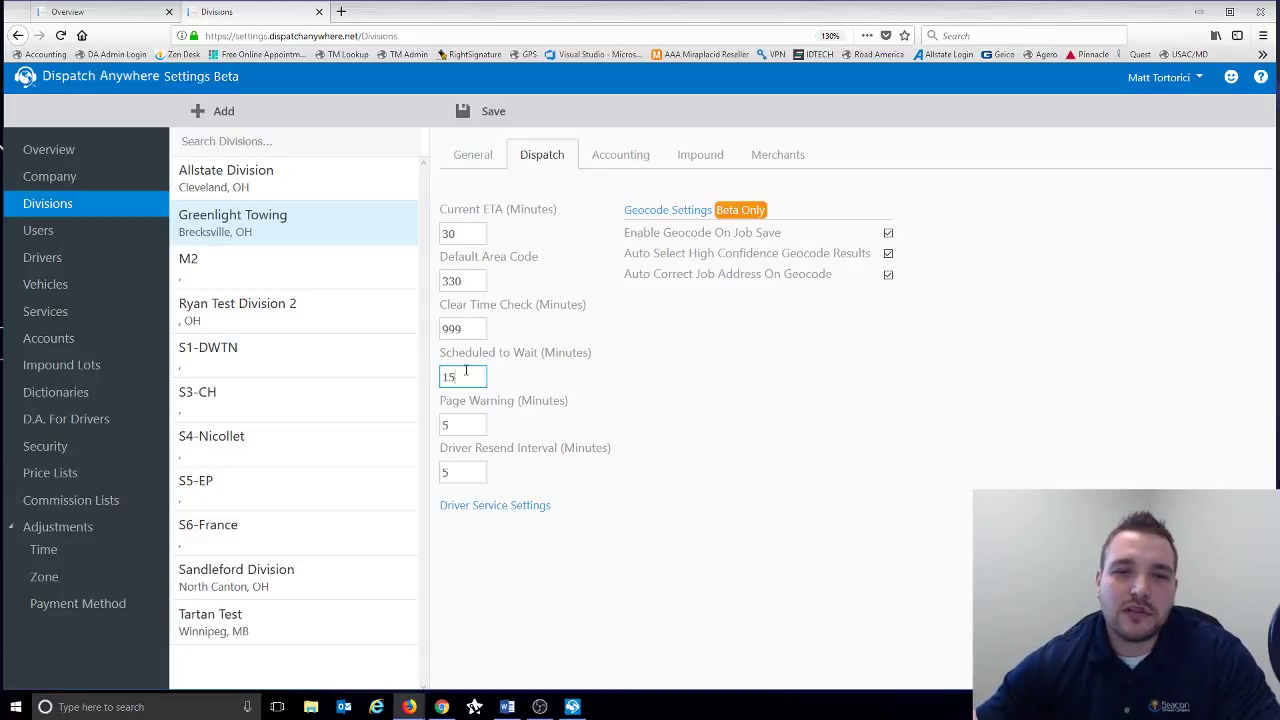
left_click(465, 372)
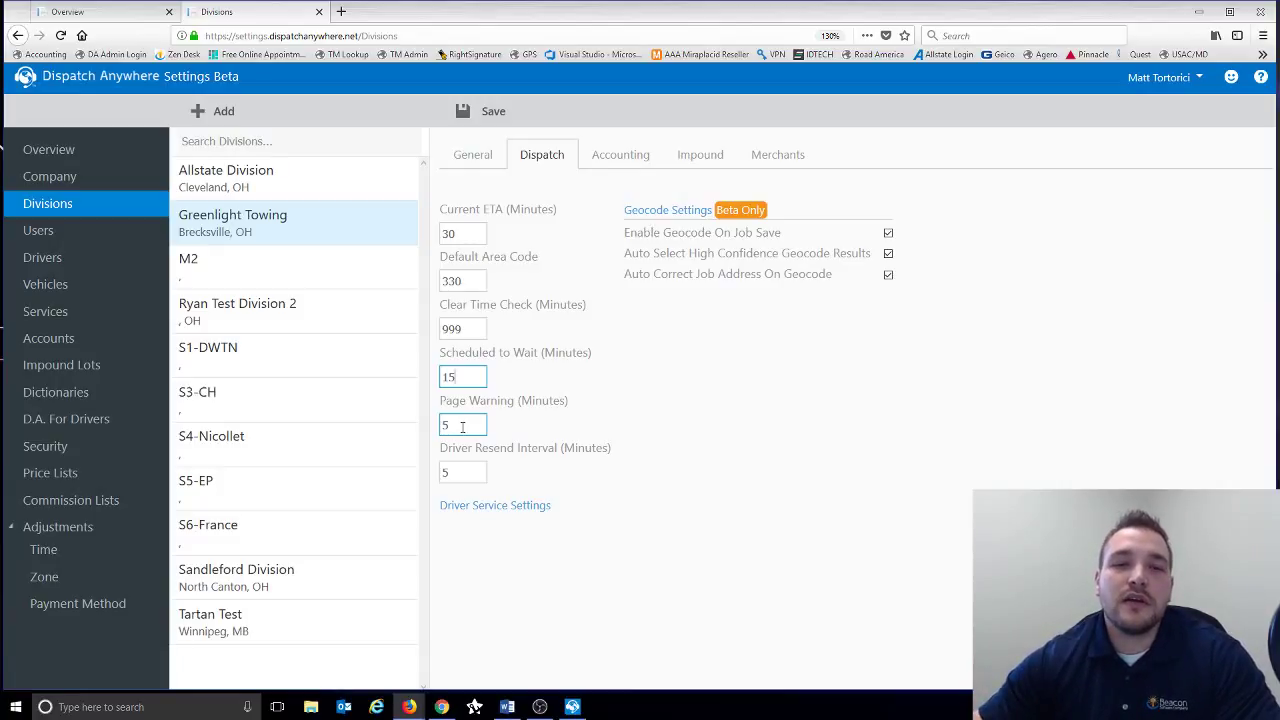
left_click(464, 474)
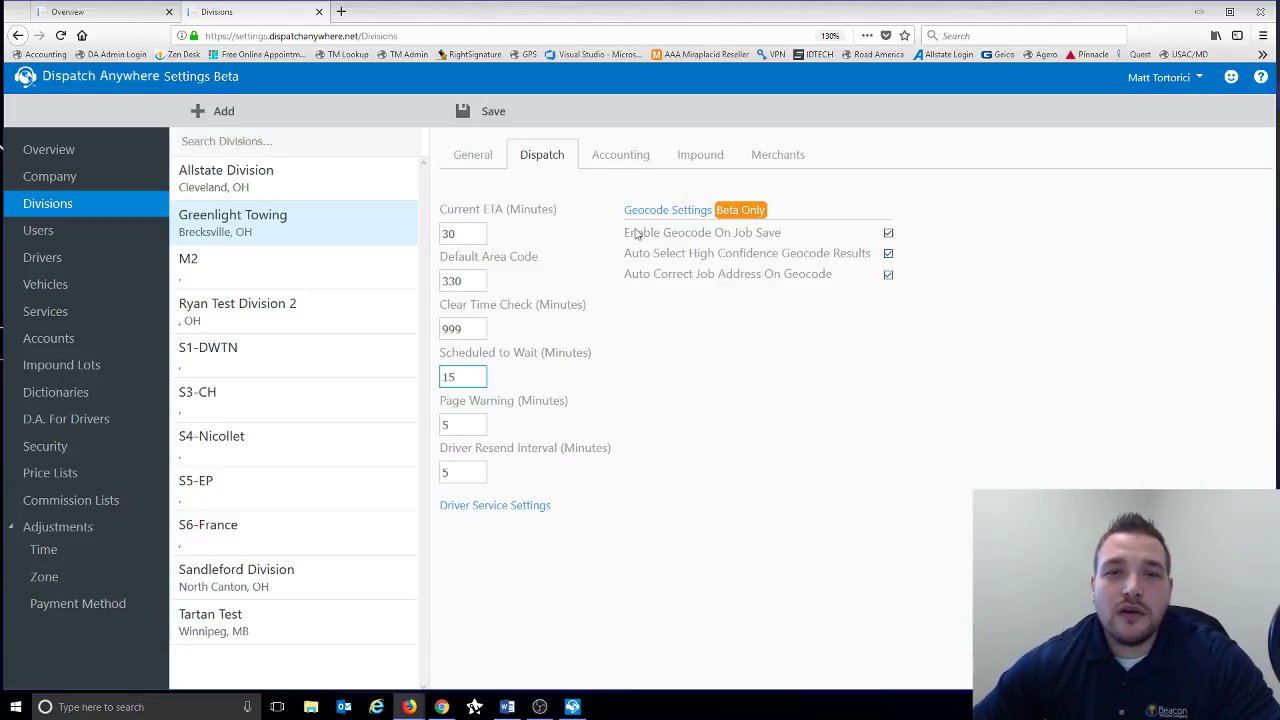
- View Greenlight Towing's Accounting tab and check invoice numbering choices, keeping Job Number
left_click(610, 167)
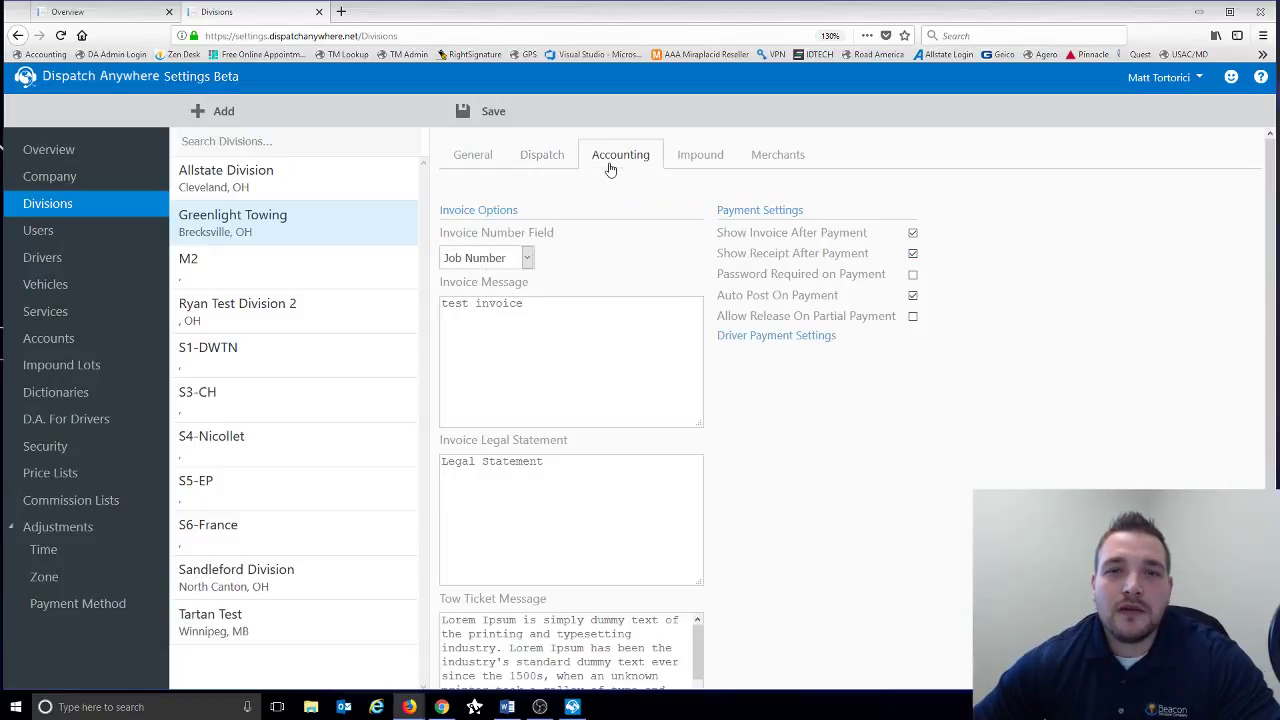
scroll(608, 170, "down", 1)
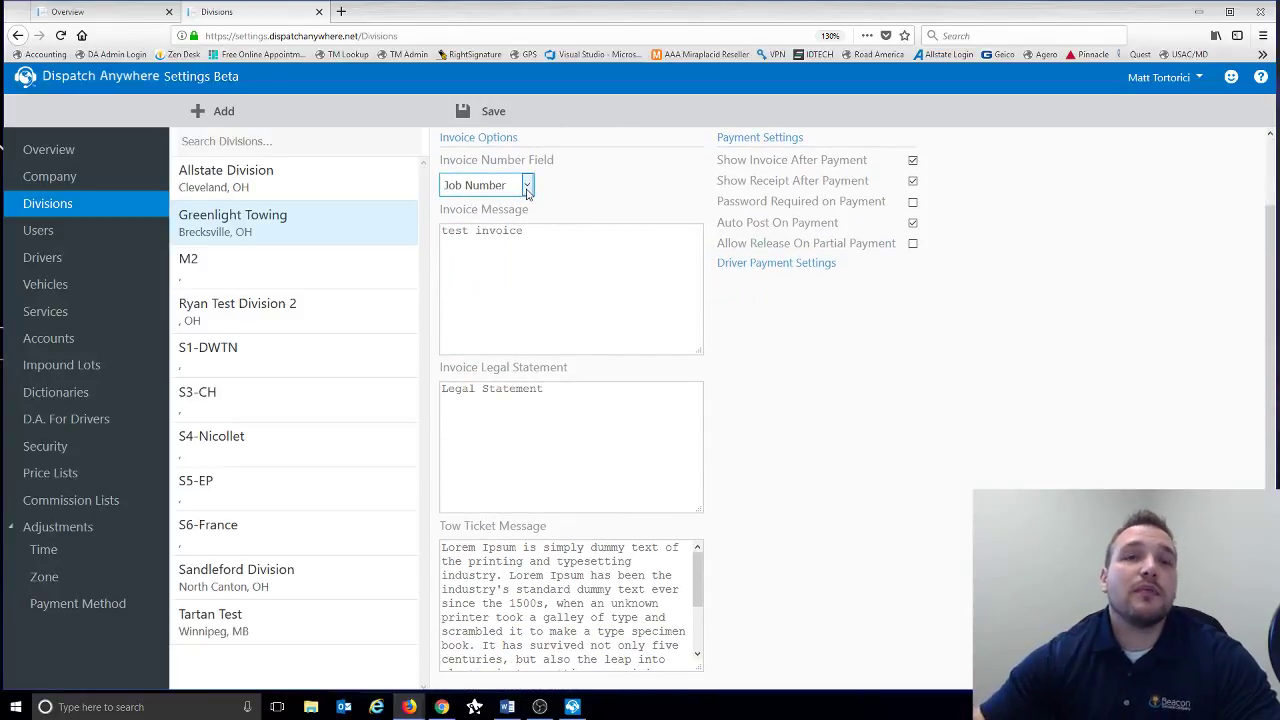
left_click(527, 190)
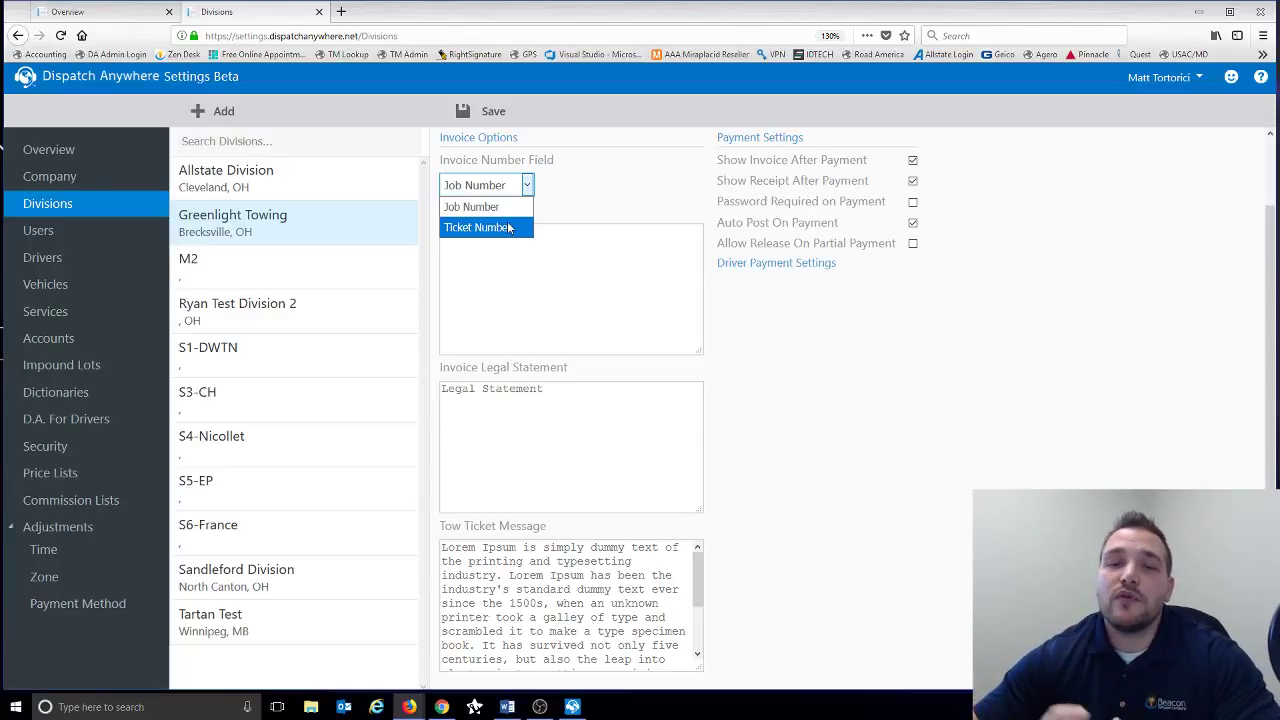
left_click(587, 207)
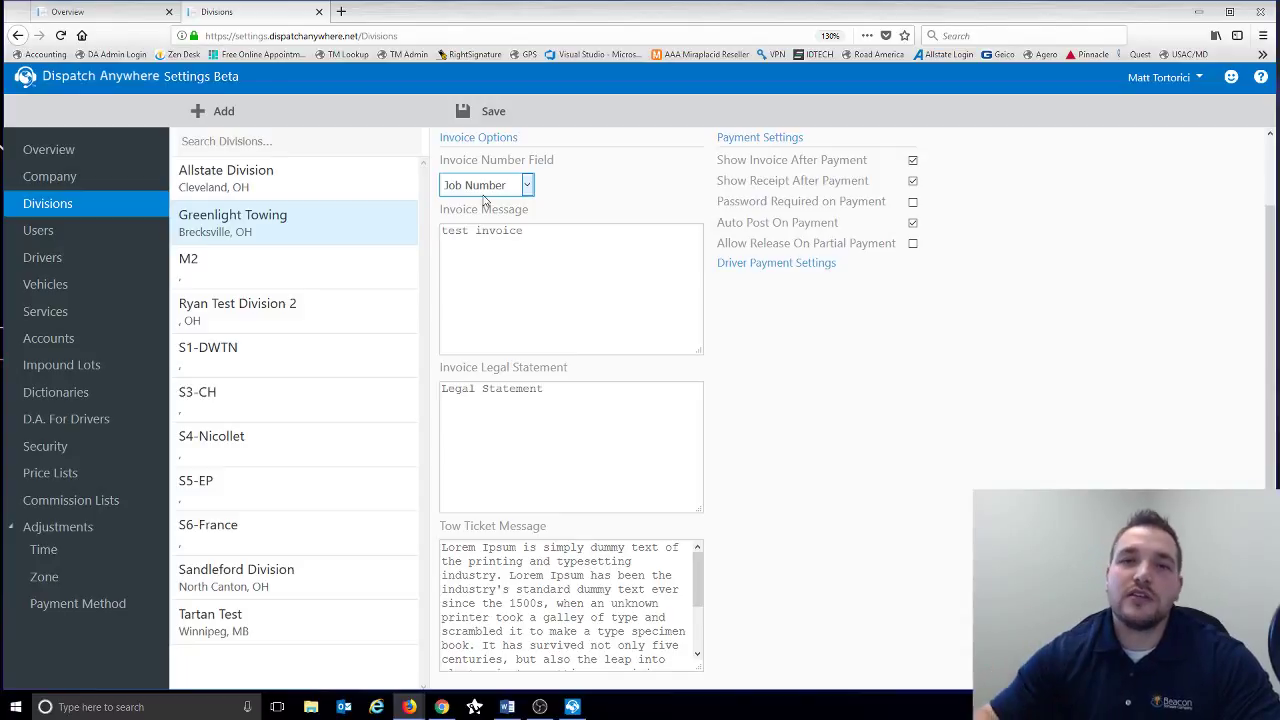
- Review the invoice message and invoice legal statement text fields
left_click(503, 229)
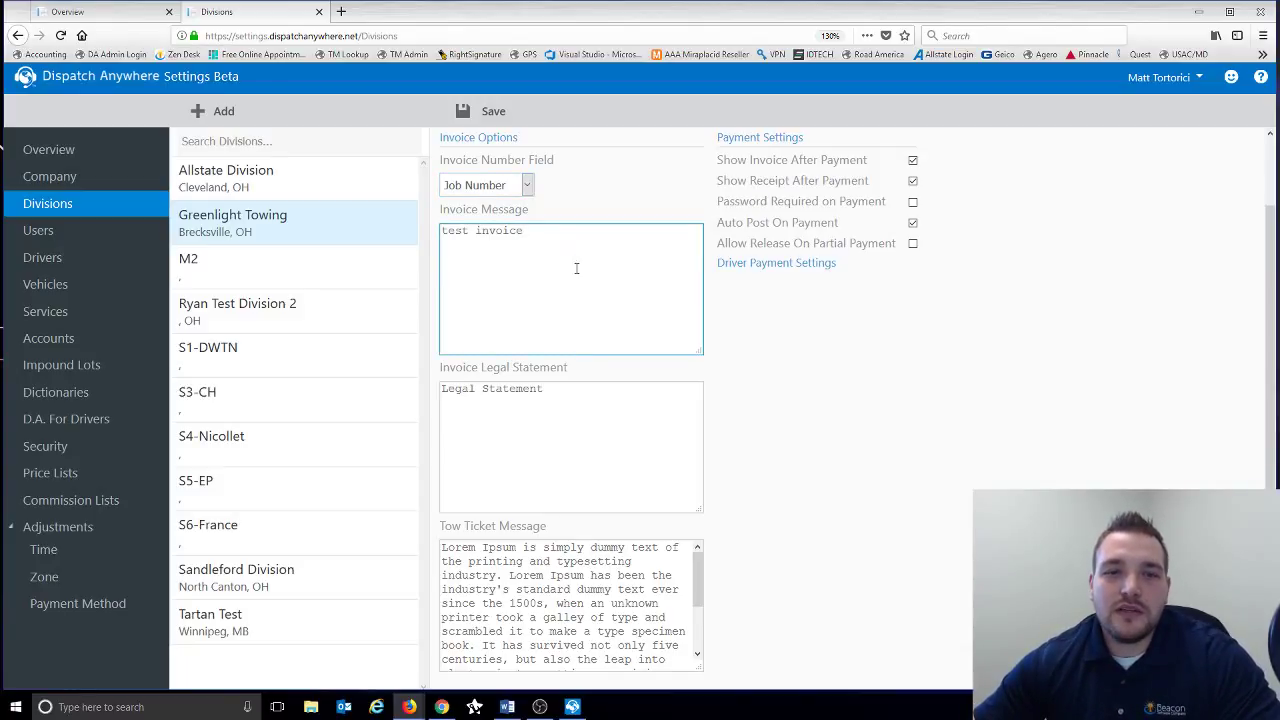
left_click(609, 420)
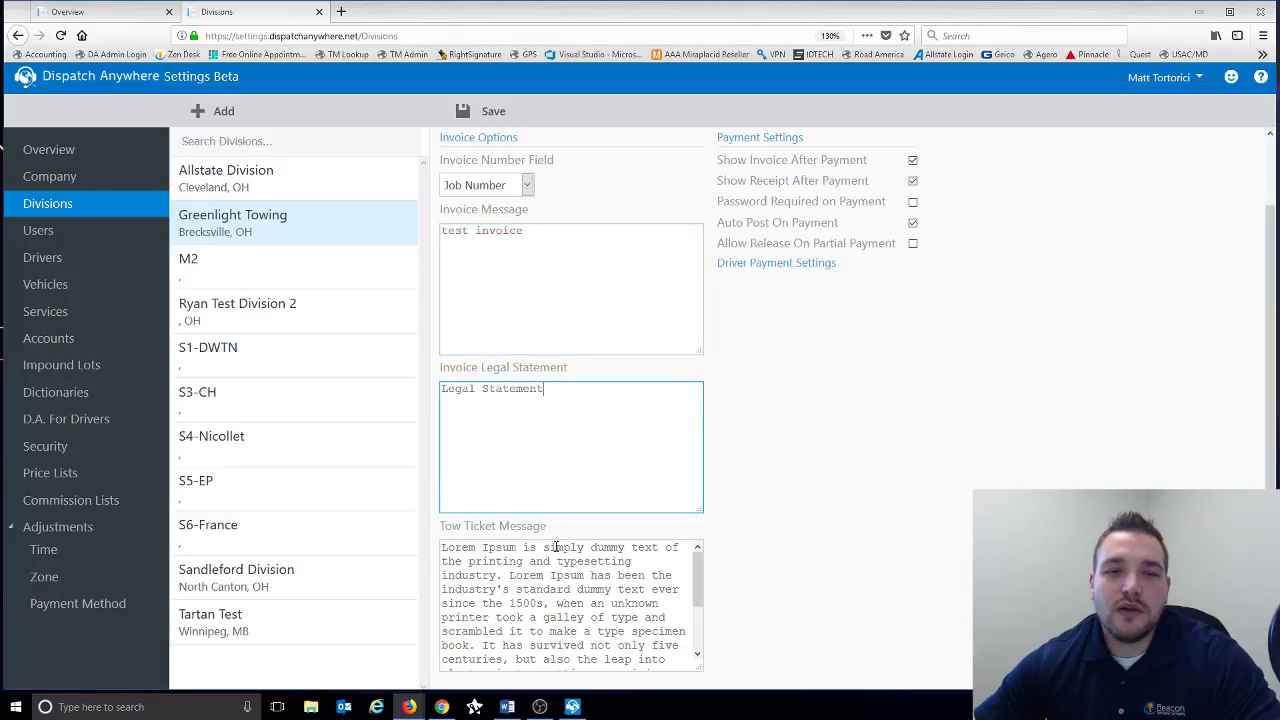
left_click(562, 278)
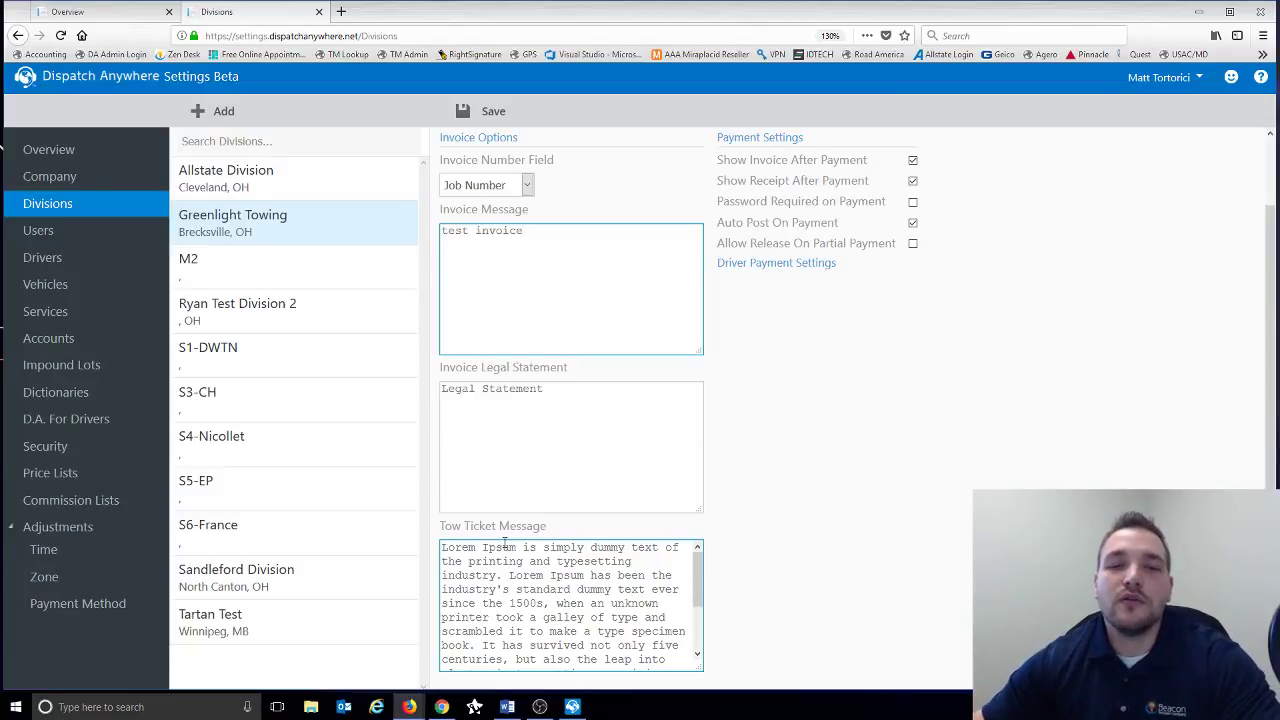
scroll(740, 455, "up", 2)
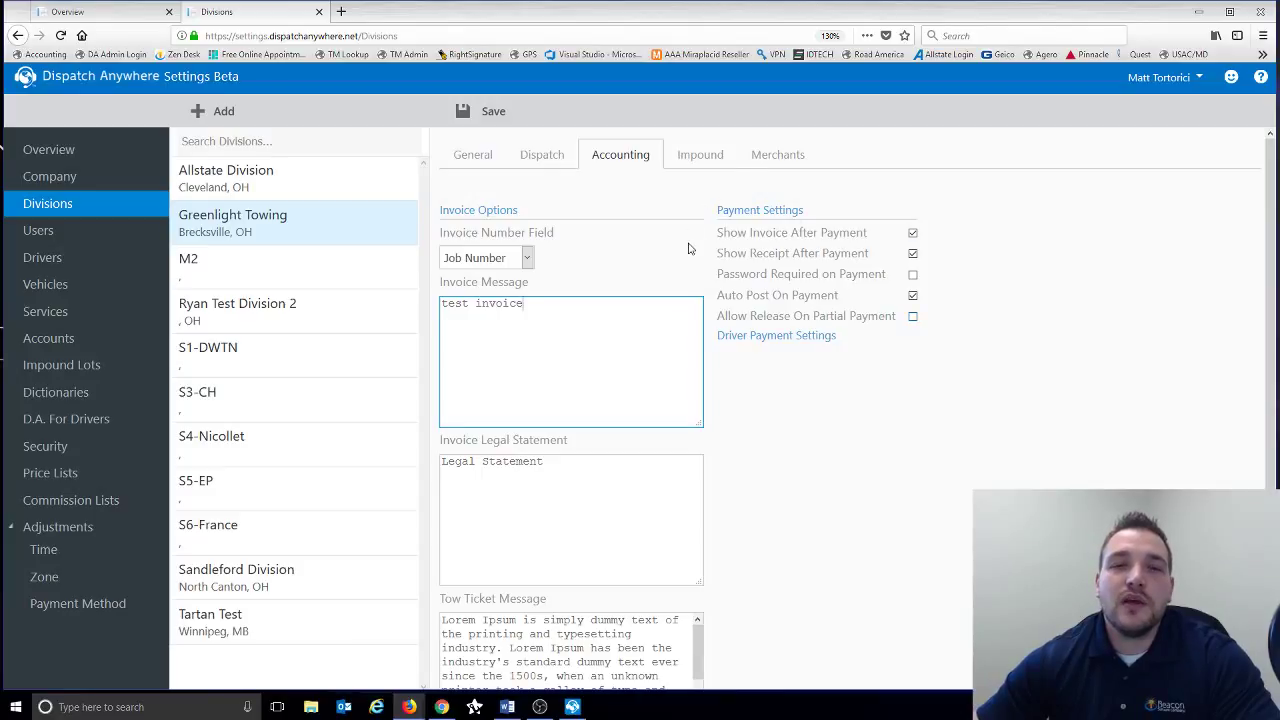
- Require VIN verification when releasing impounded vehicles, then view the Merchants tab
left_click(692, 162)
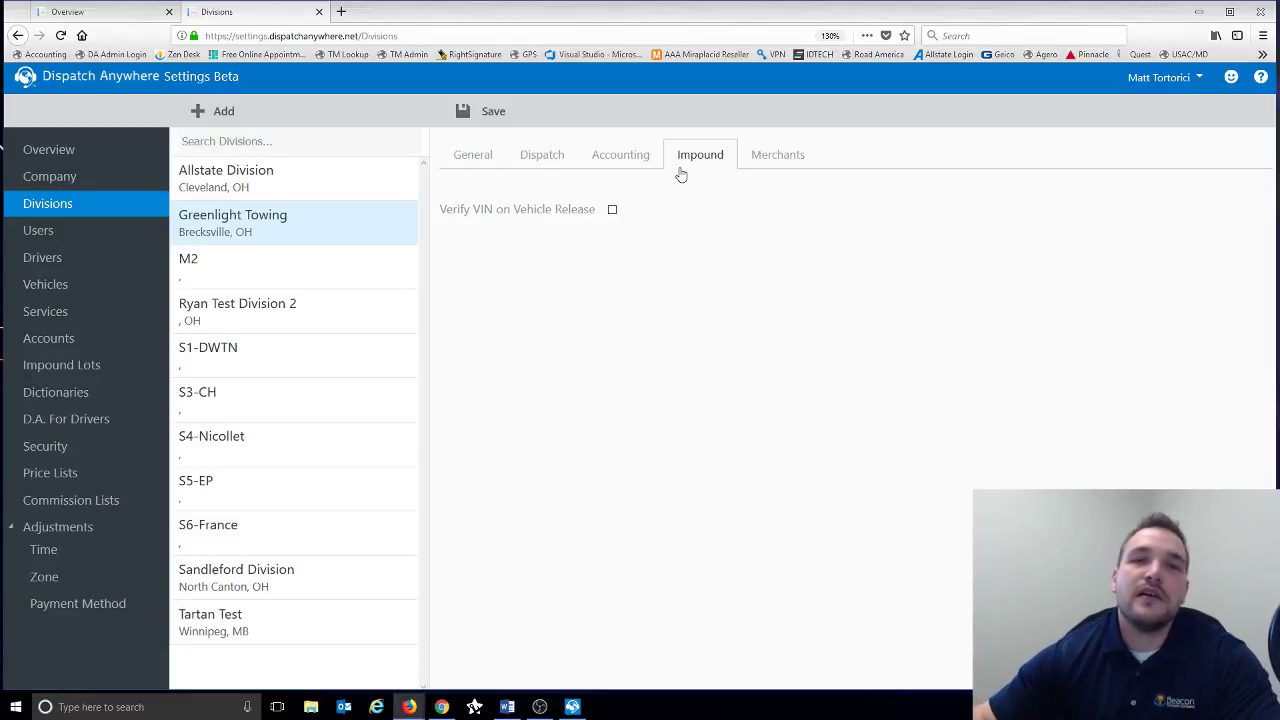
left_click(614, 216)
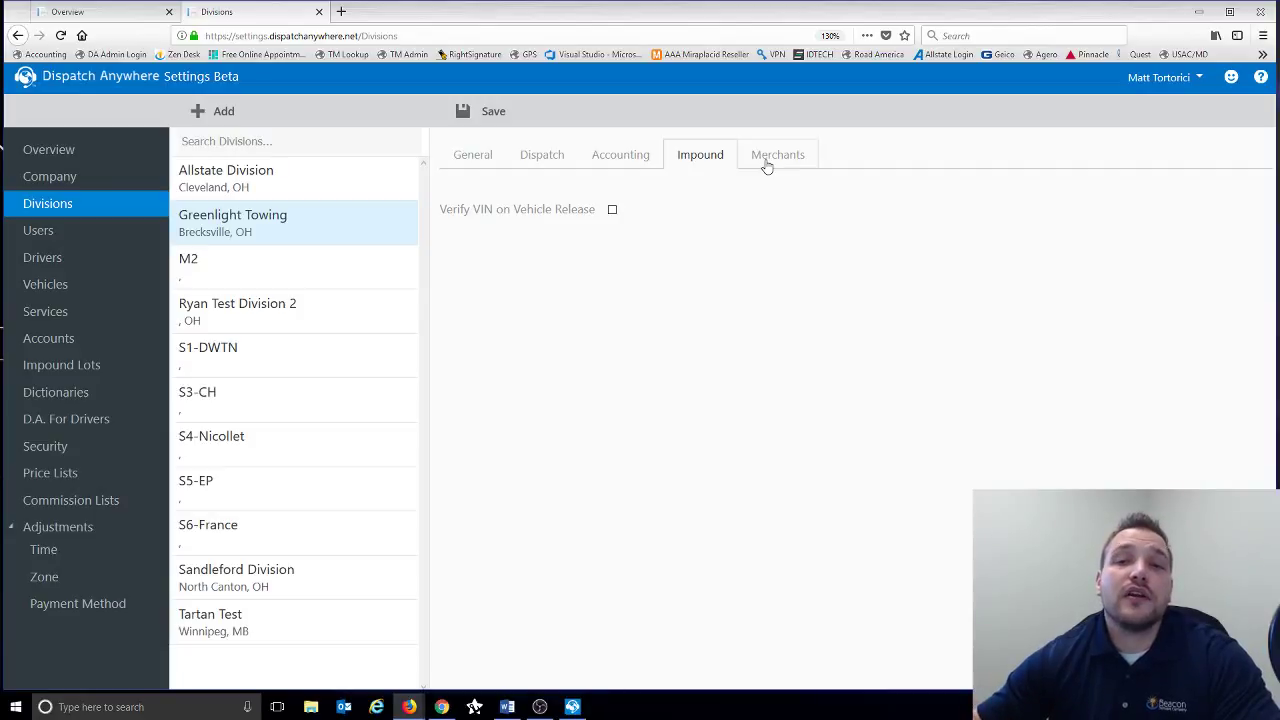
left_click(767, 162)
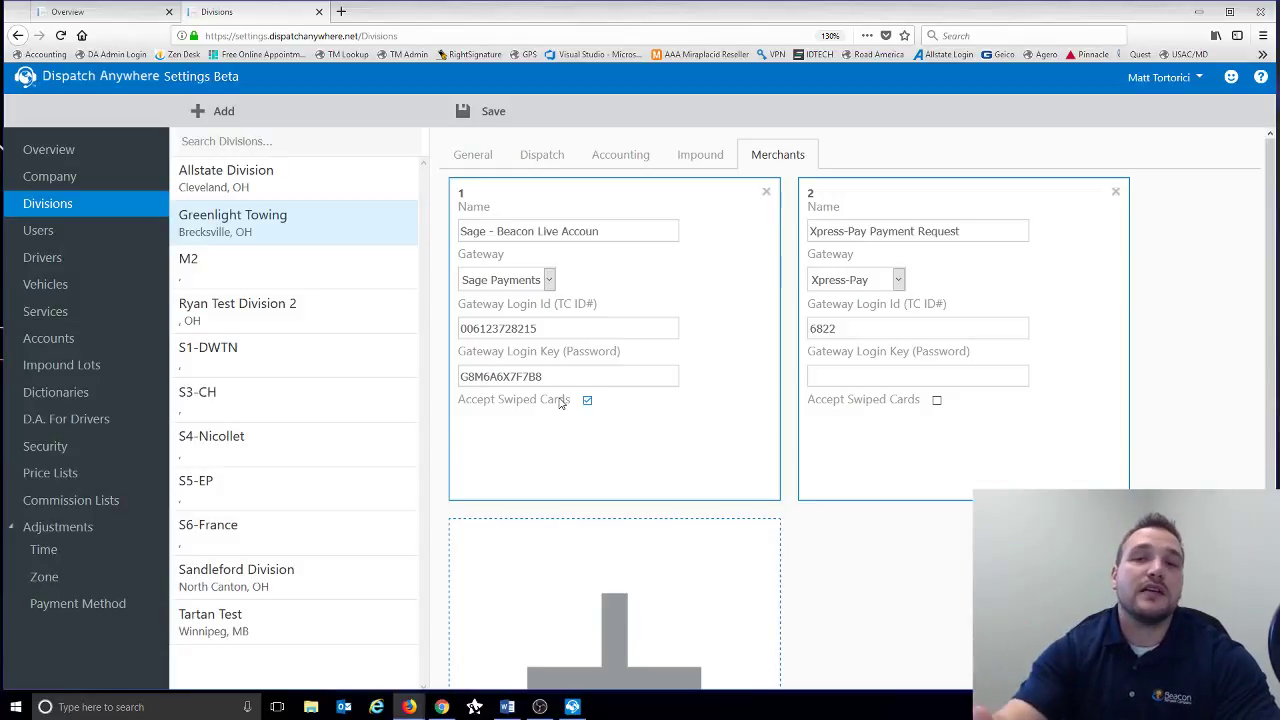
- Return to Greenlight Towing's General details with its name, location and contact information
left_click(470, 157)
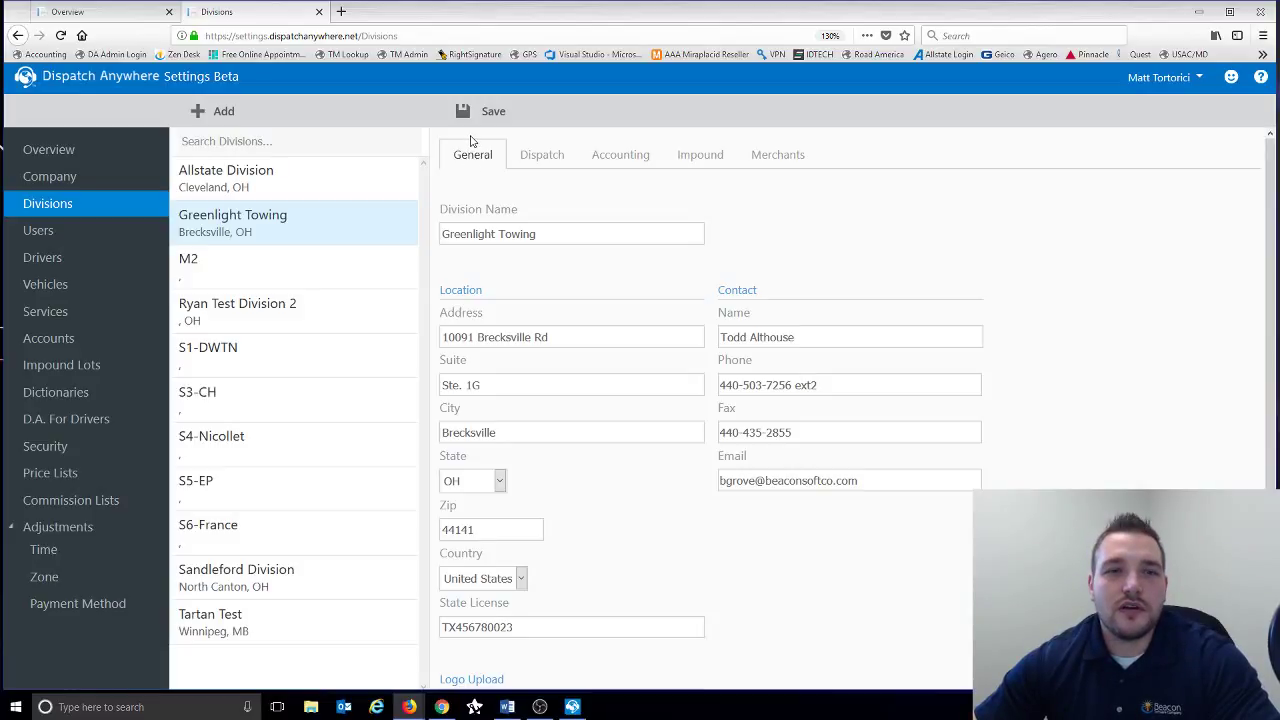
- Switch to the Users page, leaving the division page without saving
left_click(99, 238)
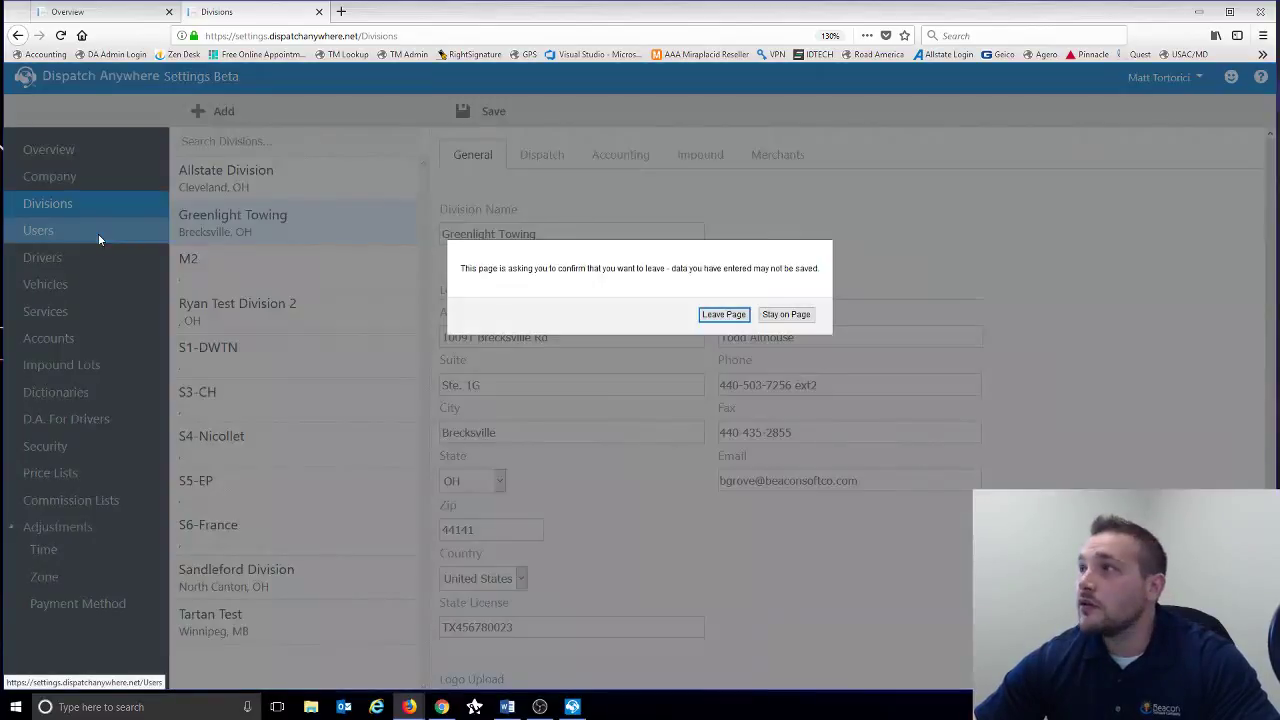
left_click(706, 315)
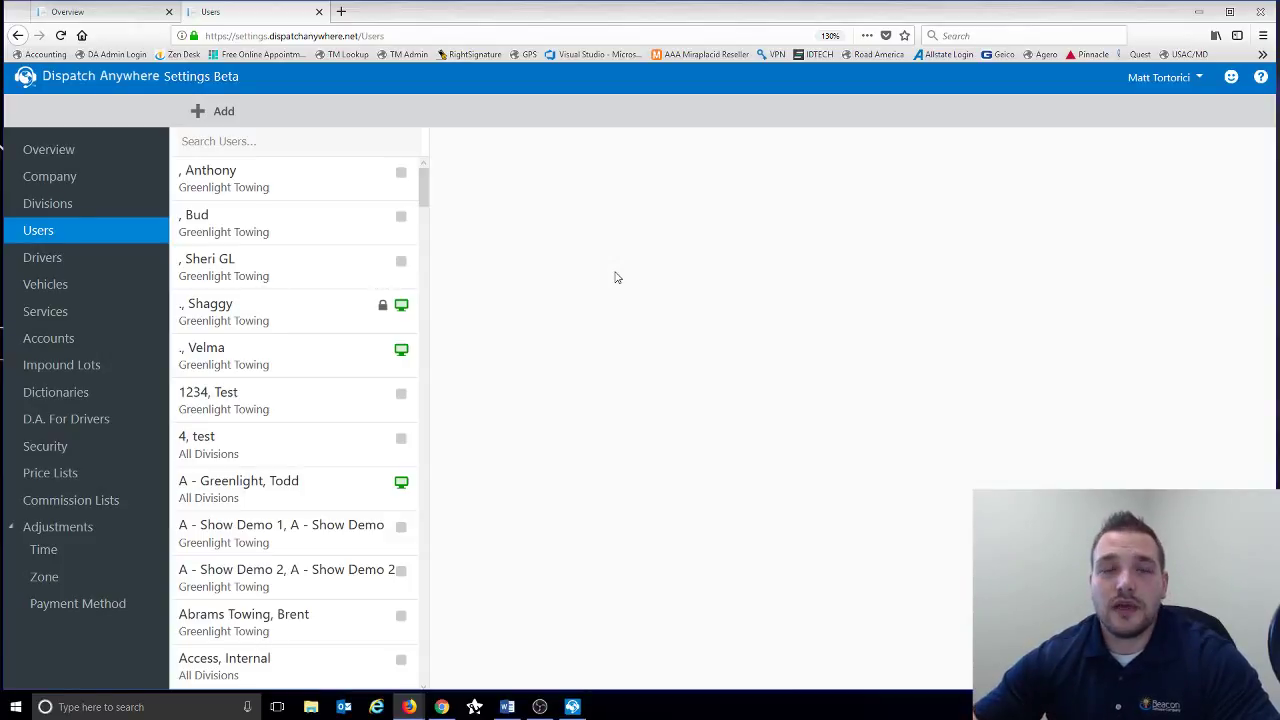
- Start a blank new-user form from the user list and place the caret in User Name
left_click_drag(423, 186, 422, 314)
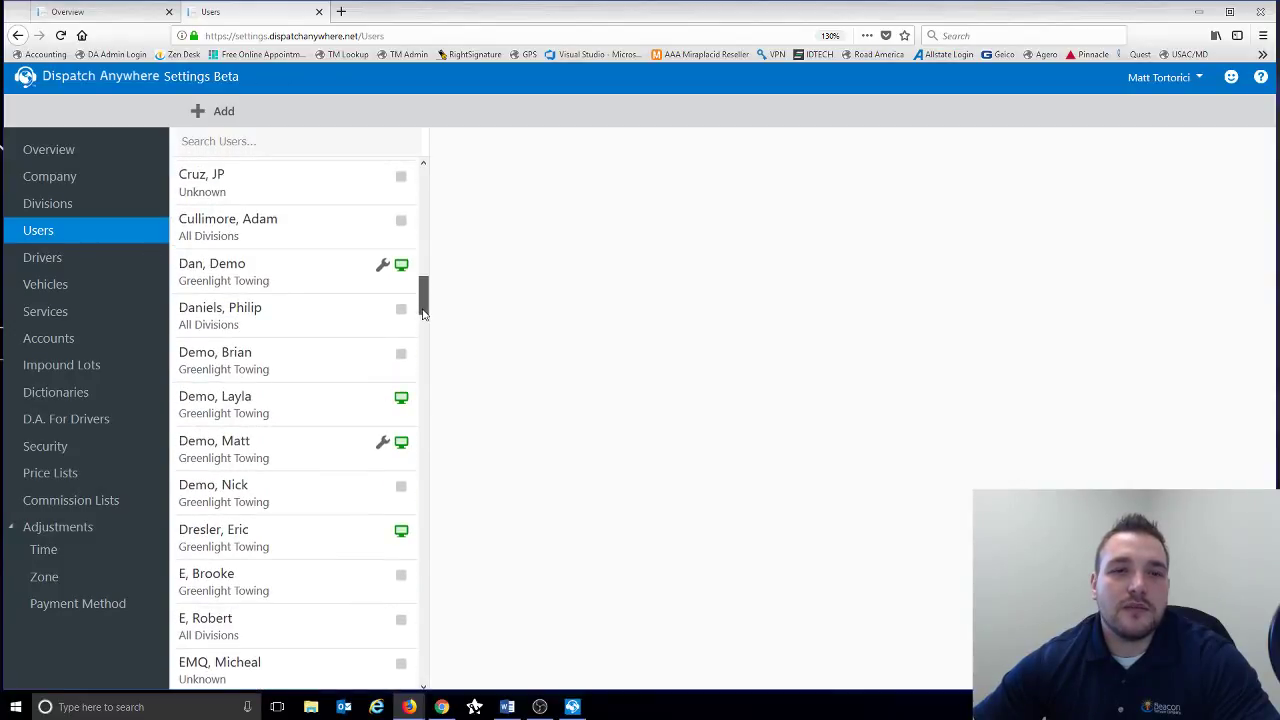
left_click(216, 110)
left_click(492, 173)
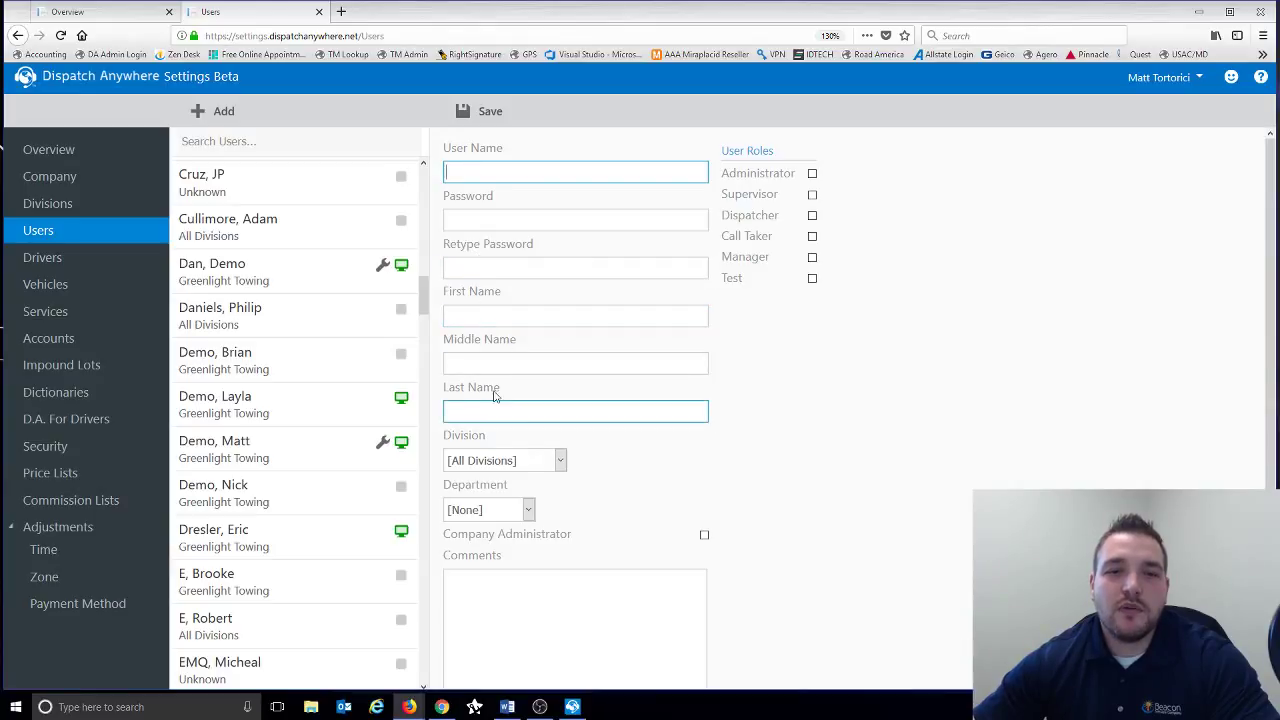
scroll(558, 434, "down", 1)
left_click(558, 434)
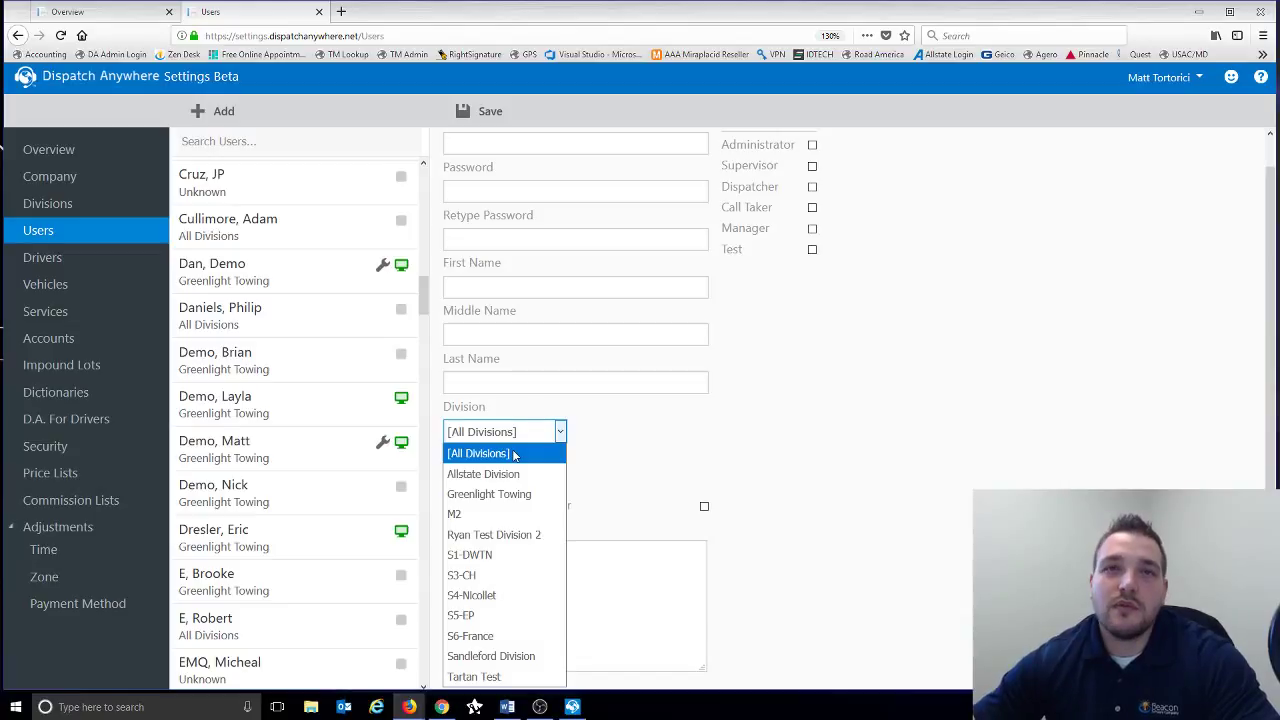
left_click(664, 435)
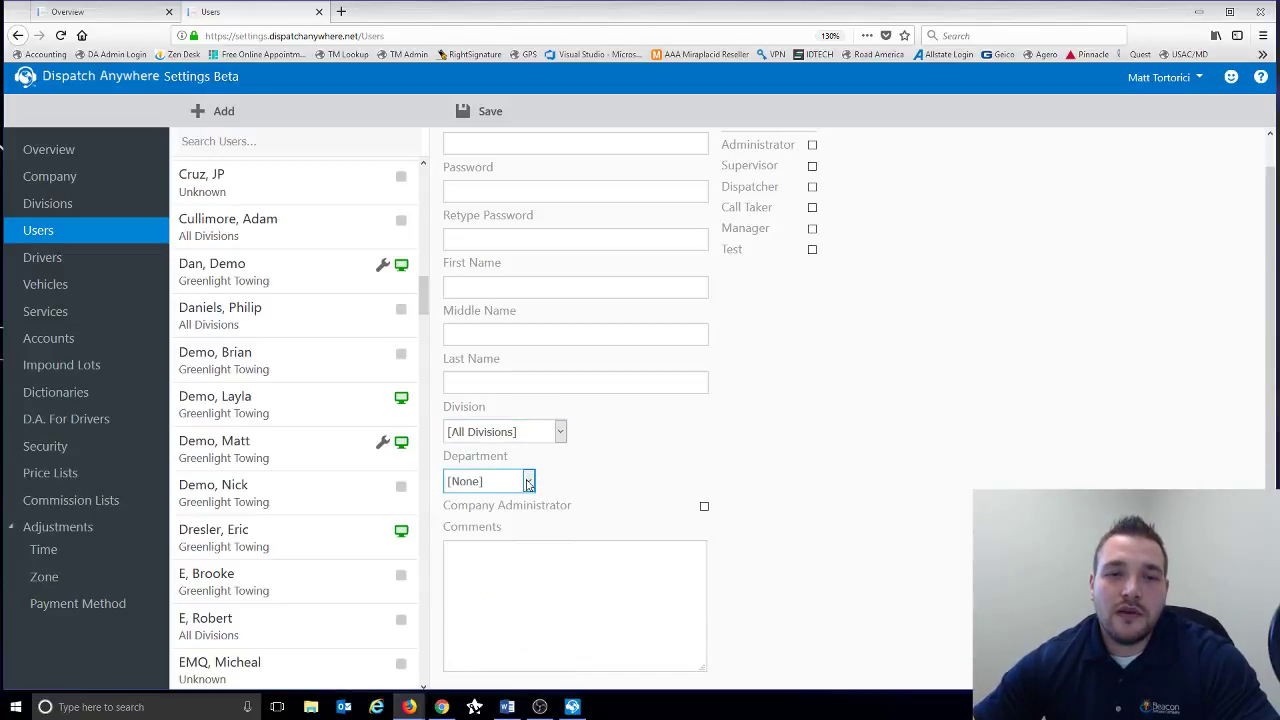
left_click(528, 483)
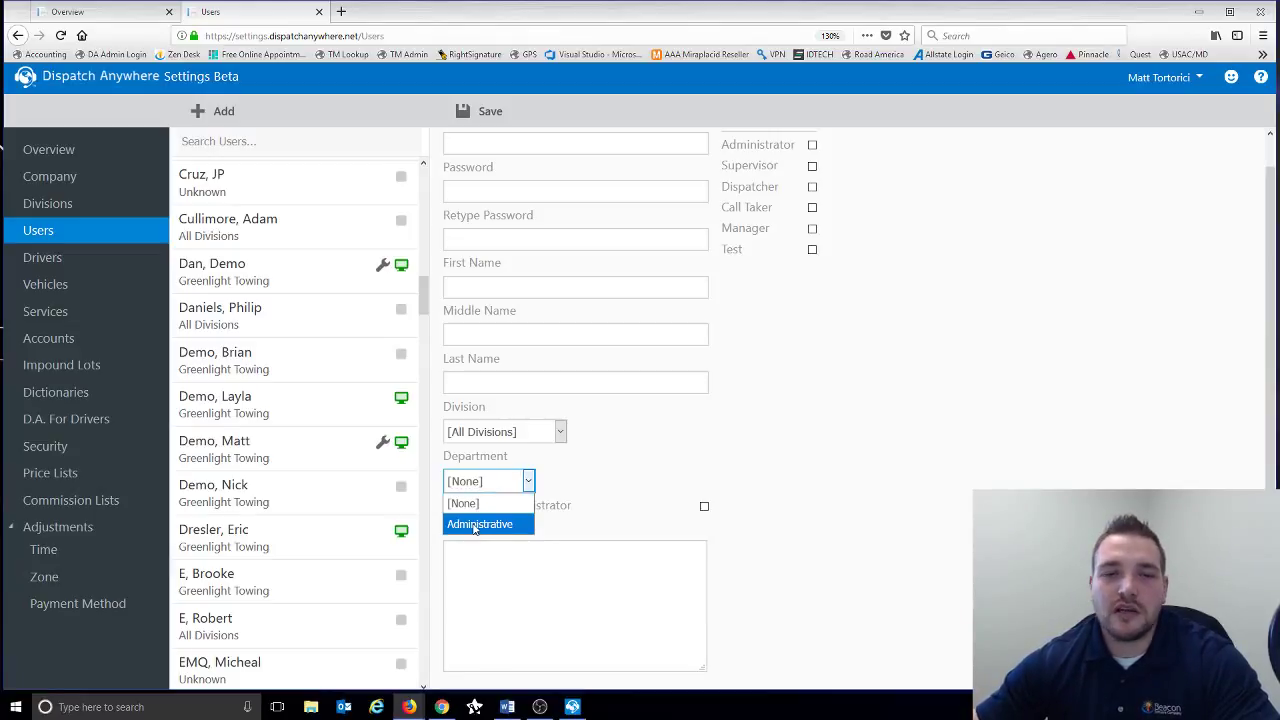
left_click(581, 453)
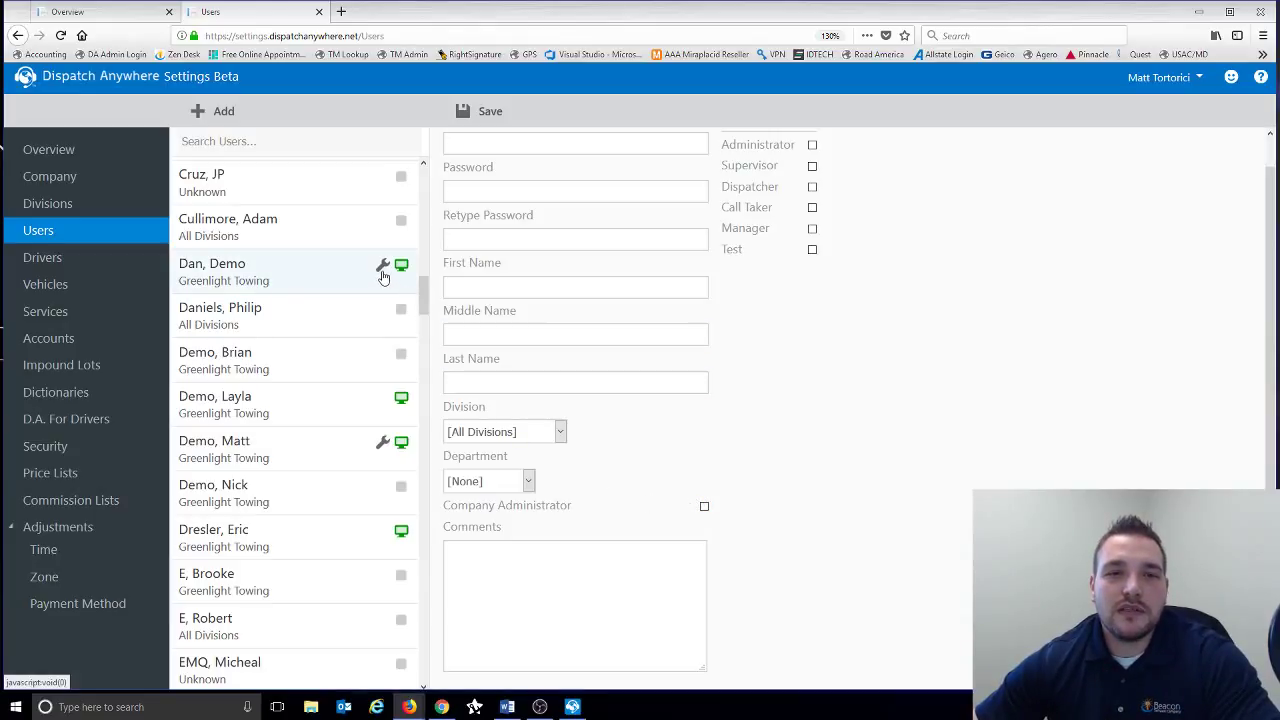
mouse_move(385, 450)
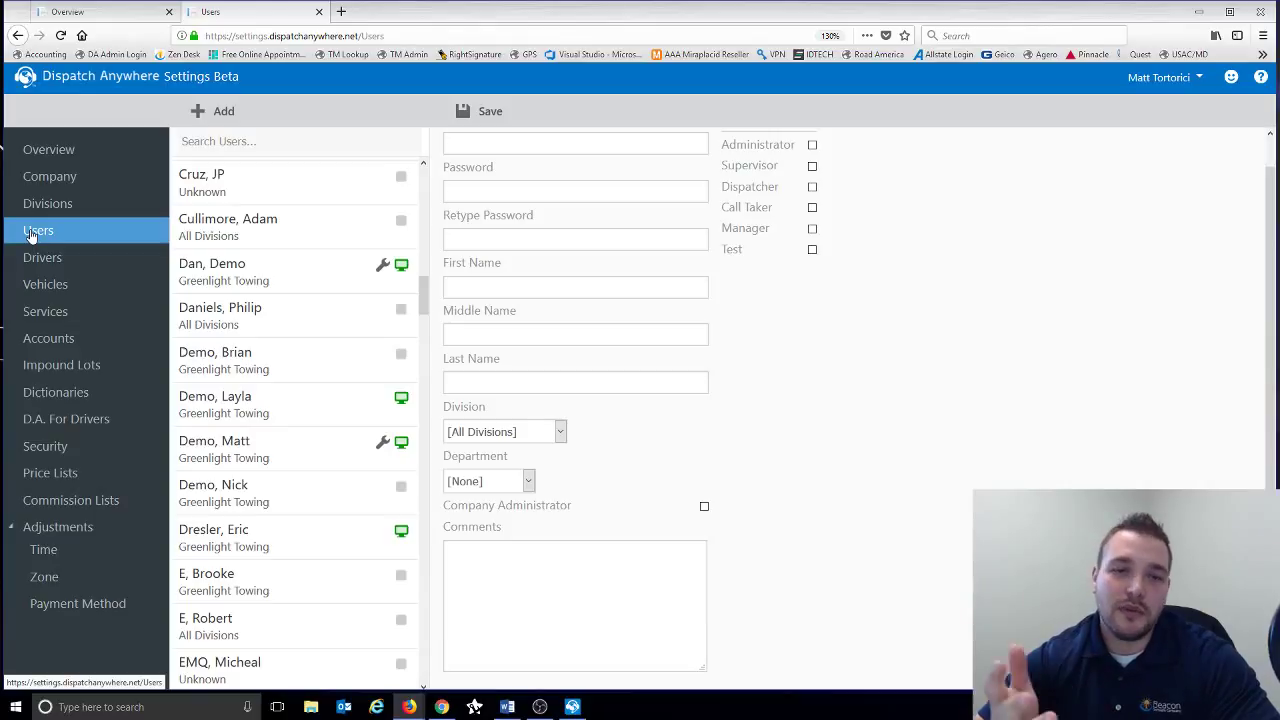
left_click(494, 607)
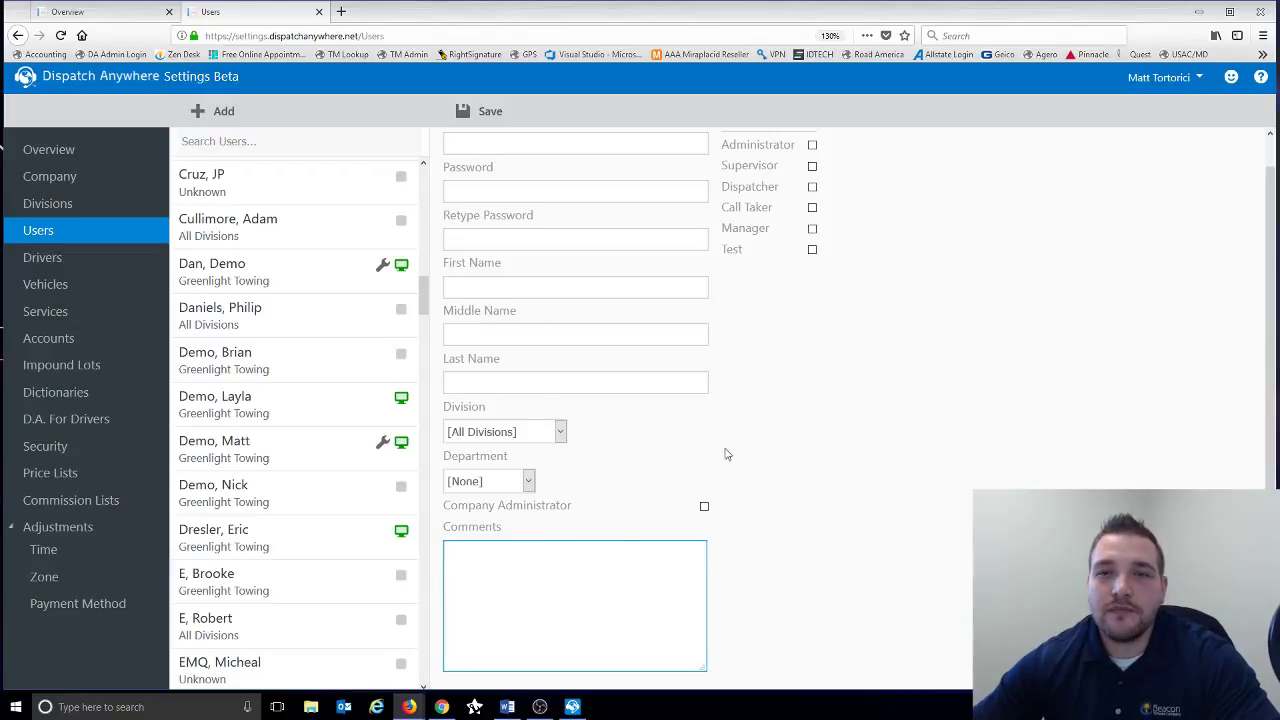
scroll(728, 451, "up", 1)
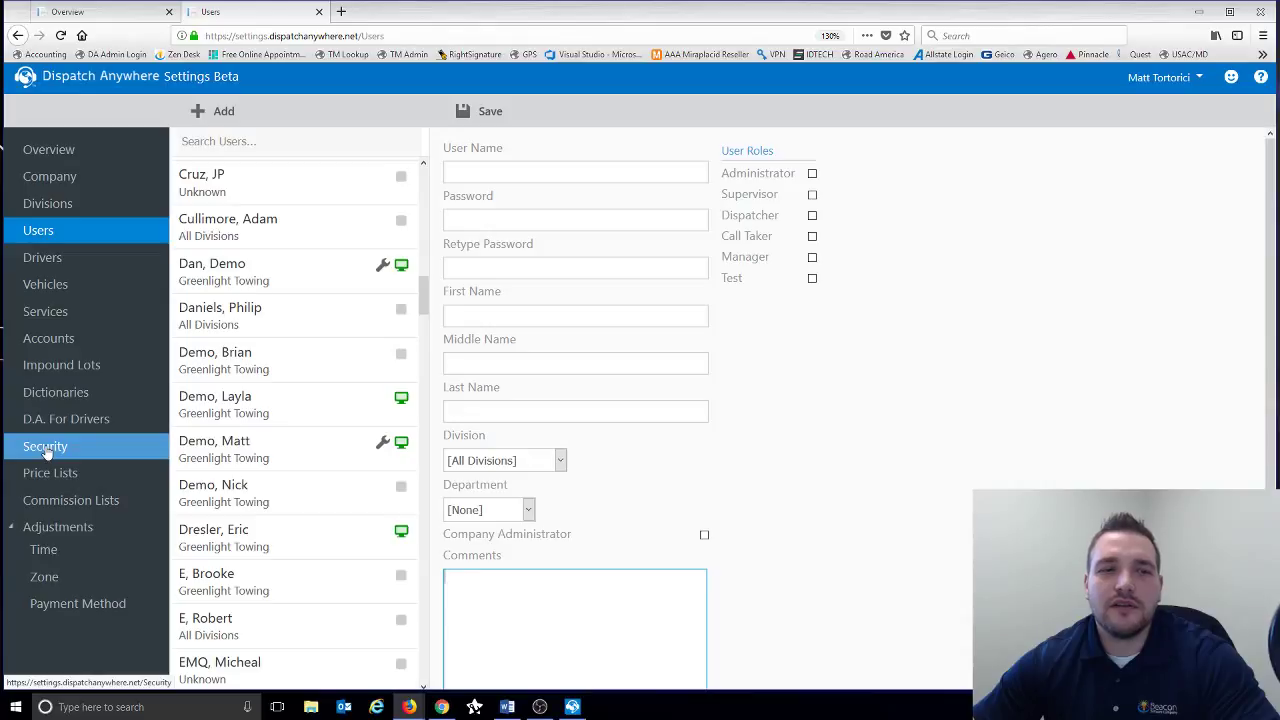
left_click(618, 316)
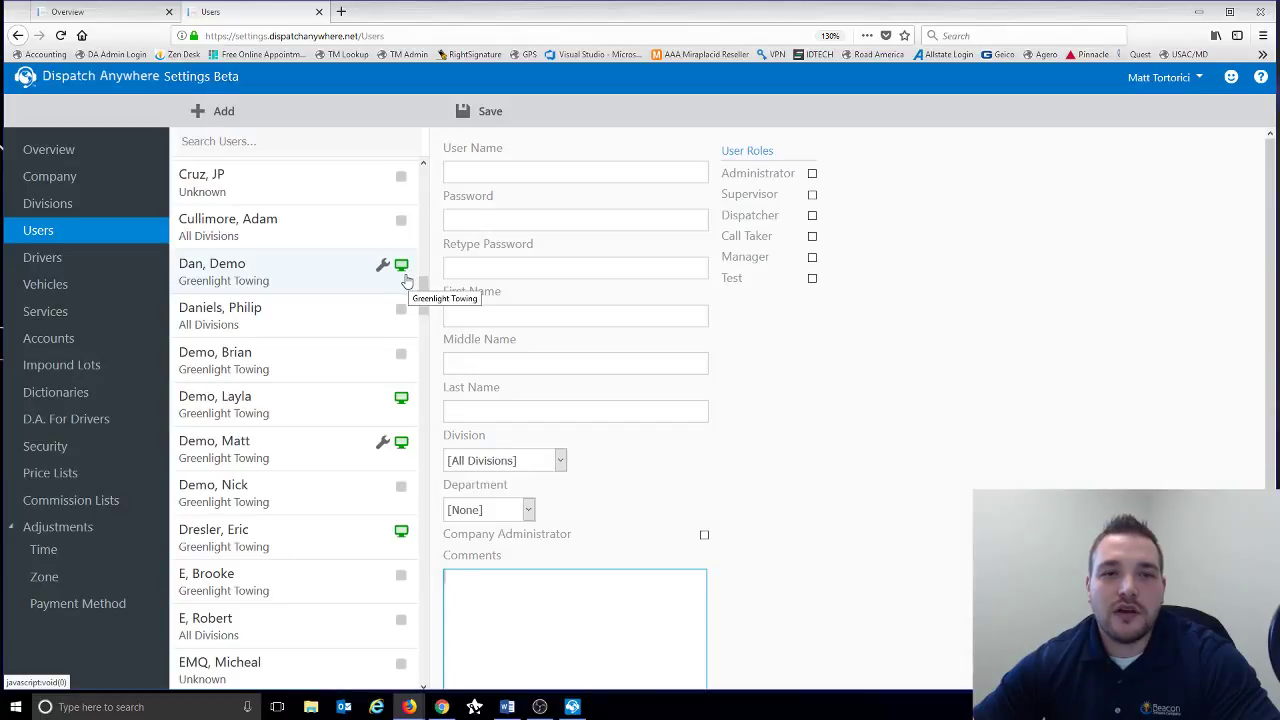
- View an existing user's details, then move on to the Drivers list
left_click_drag(424, 313, 424, 421)
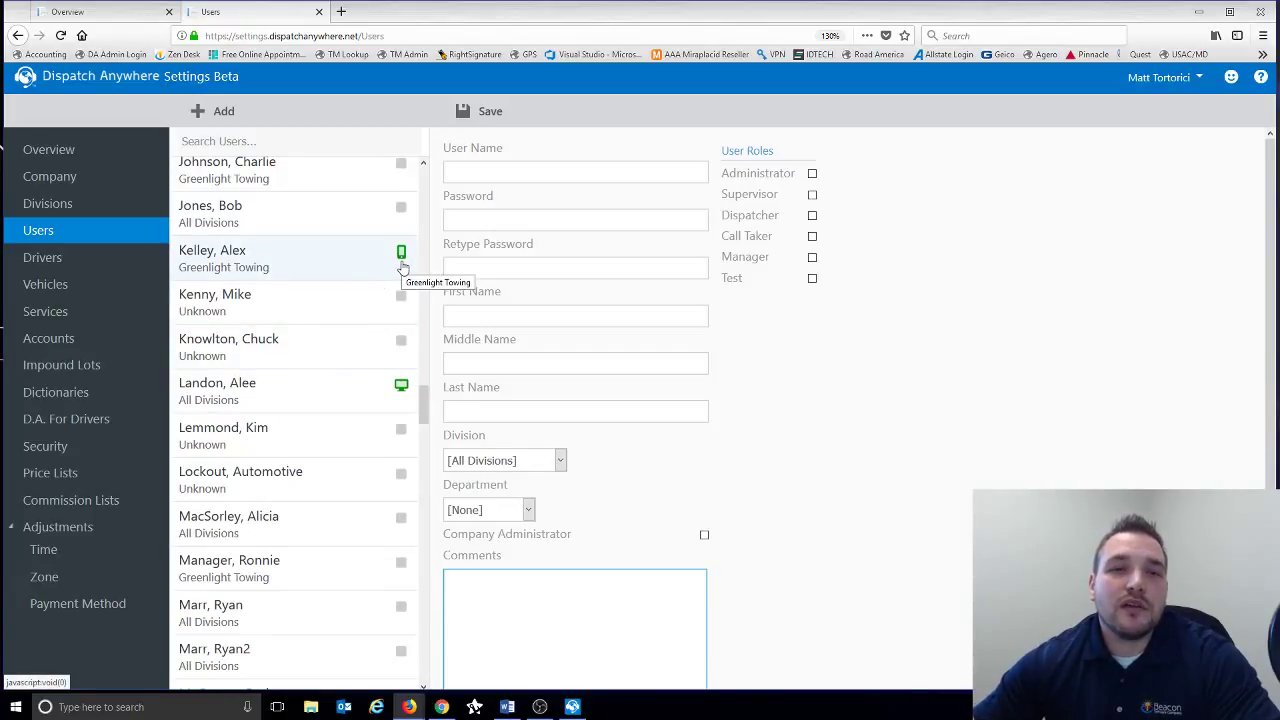
left_click(351, 256)
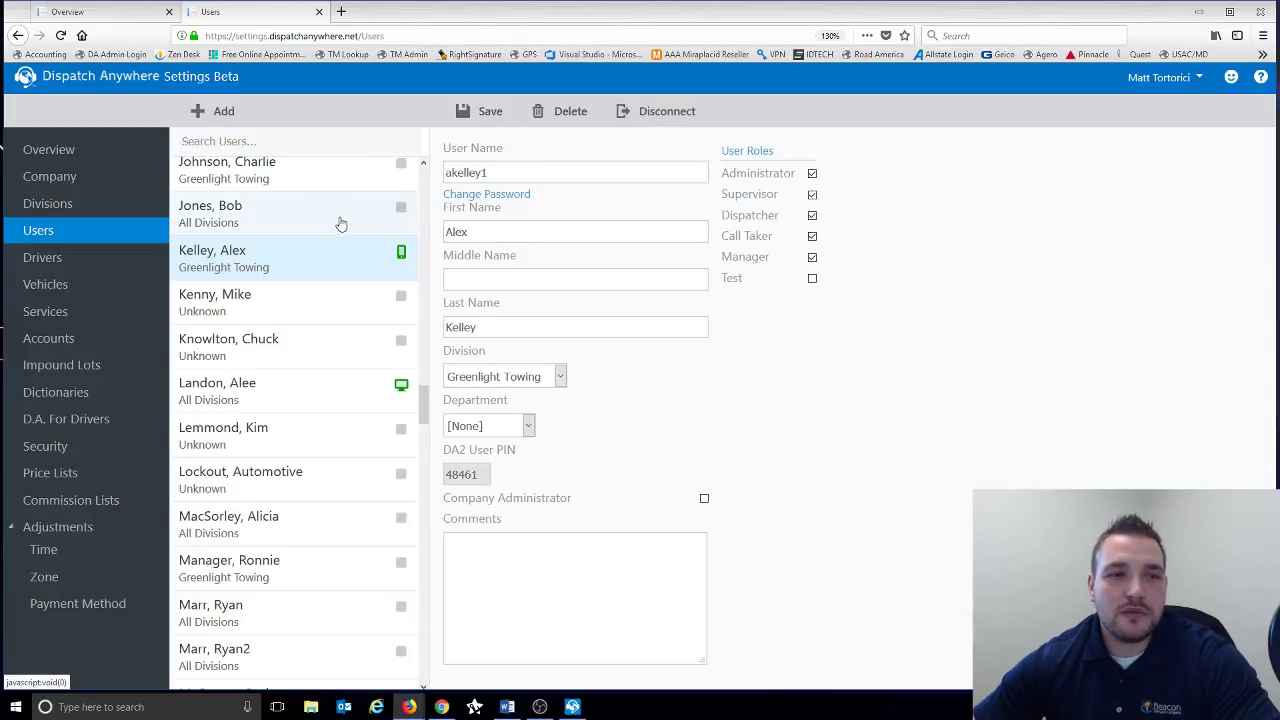
left_click(76, 264)
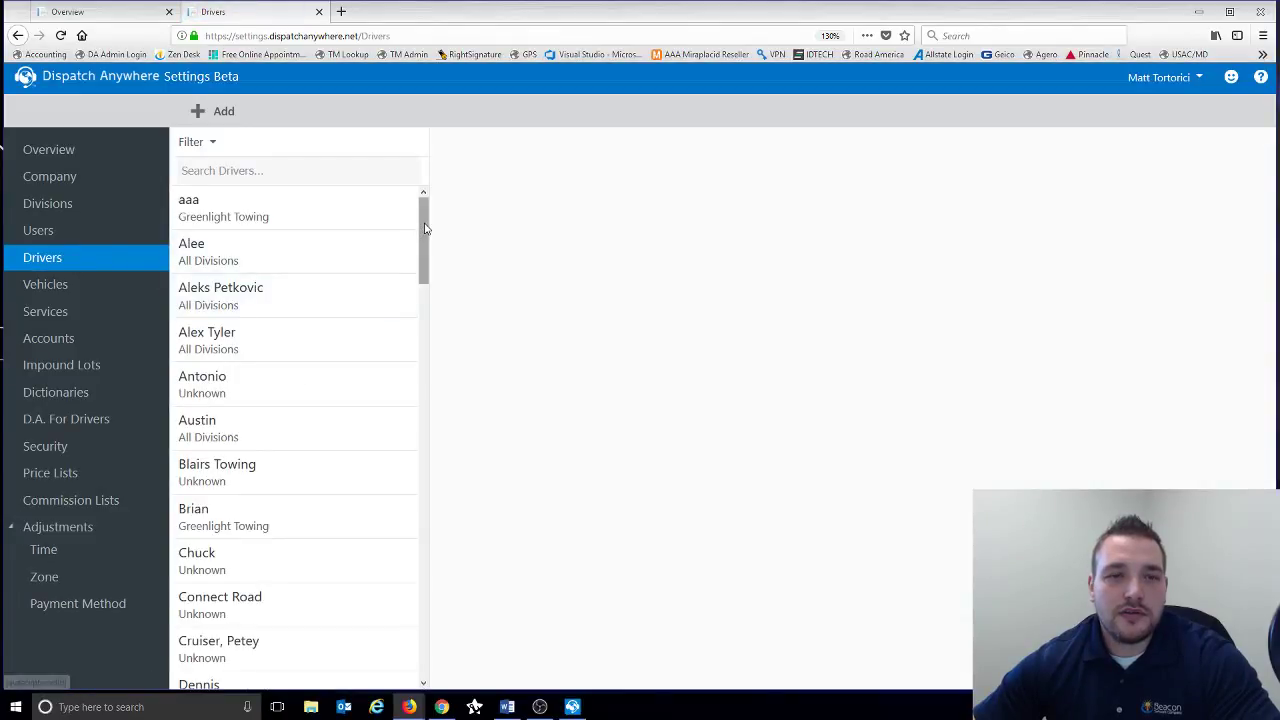
- Start a new driver record, visit Display Name and Number, and view the Division choices
left_click(214, 124)
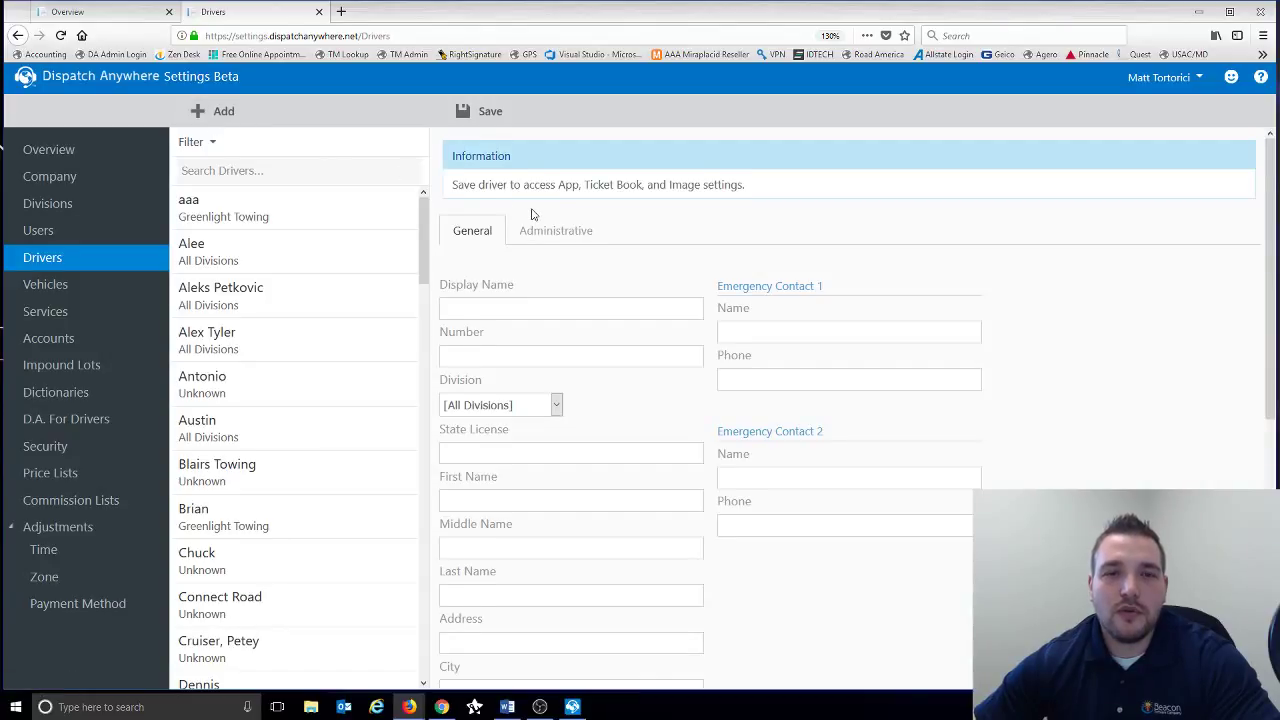
scroll(540, 240, "down", 2)
left_click(463, 211)
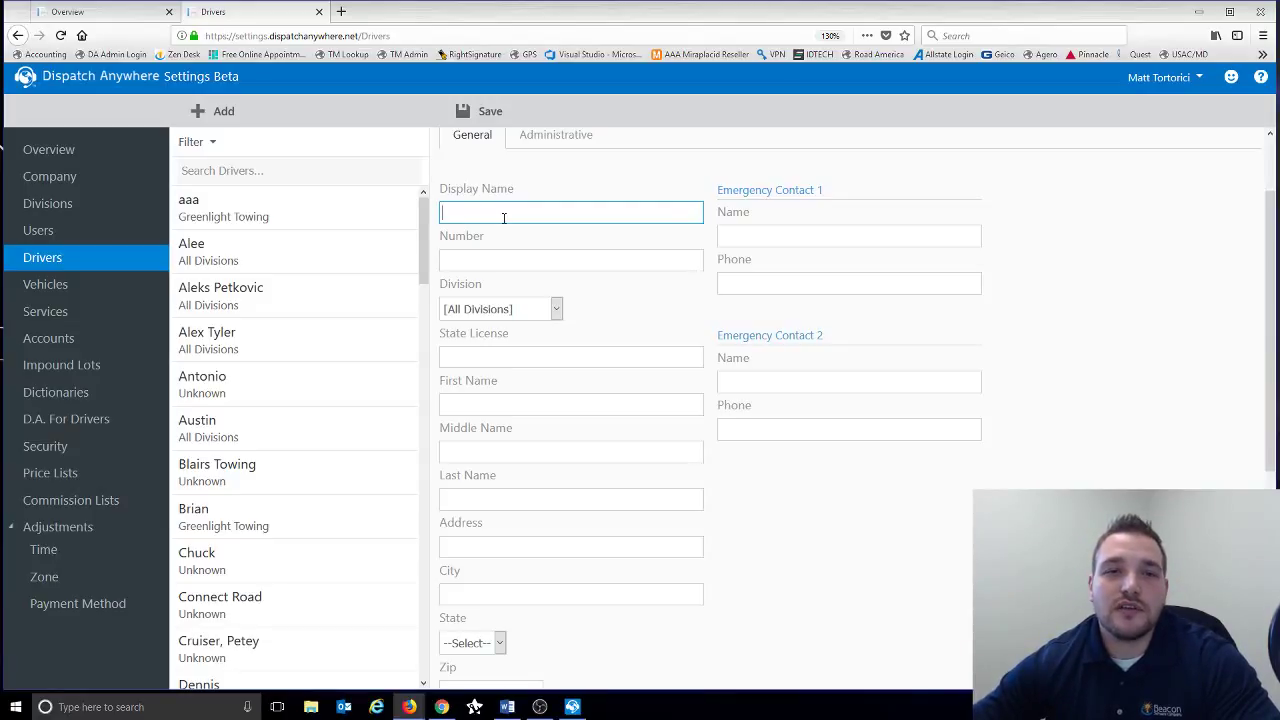
left_click(462, 259)
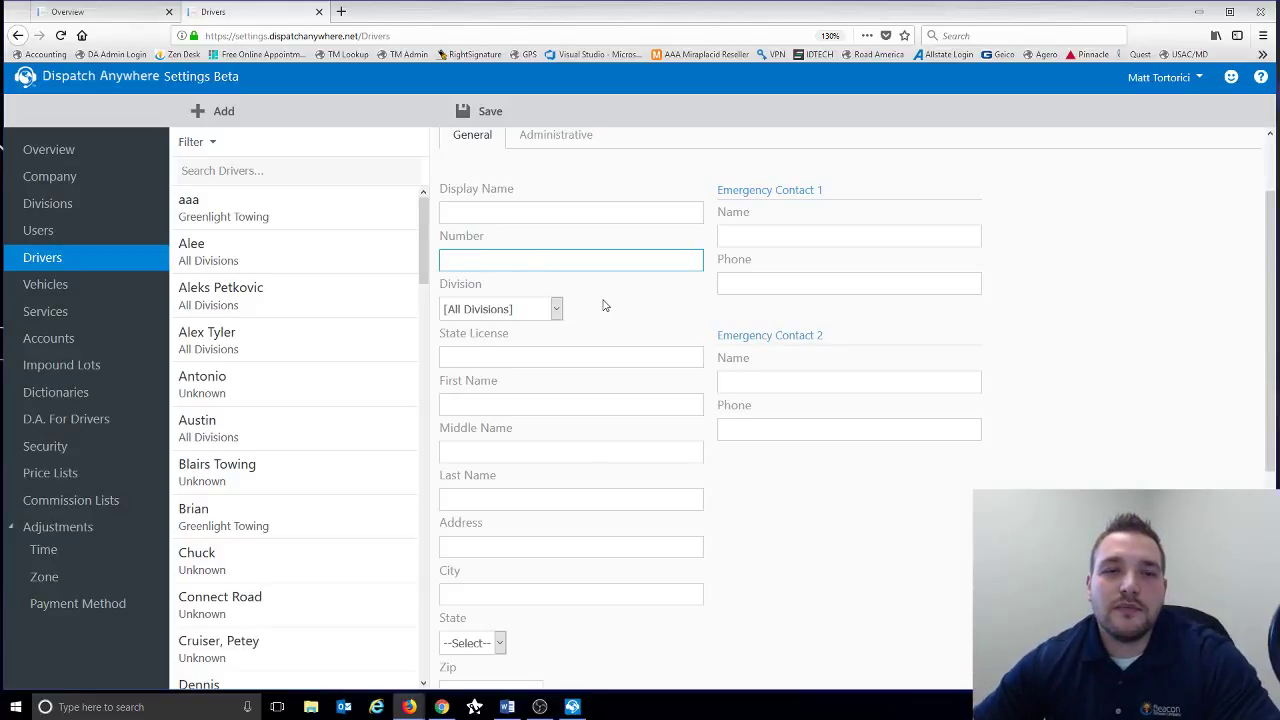
left_click(553, 314)
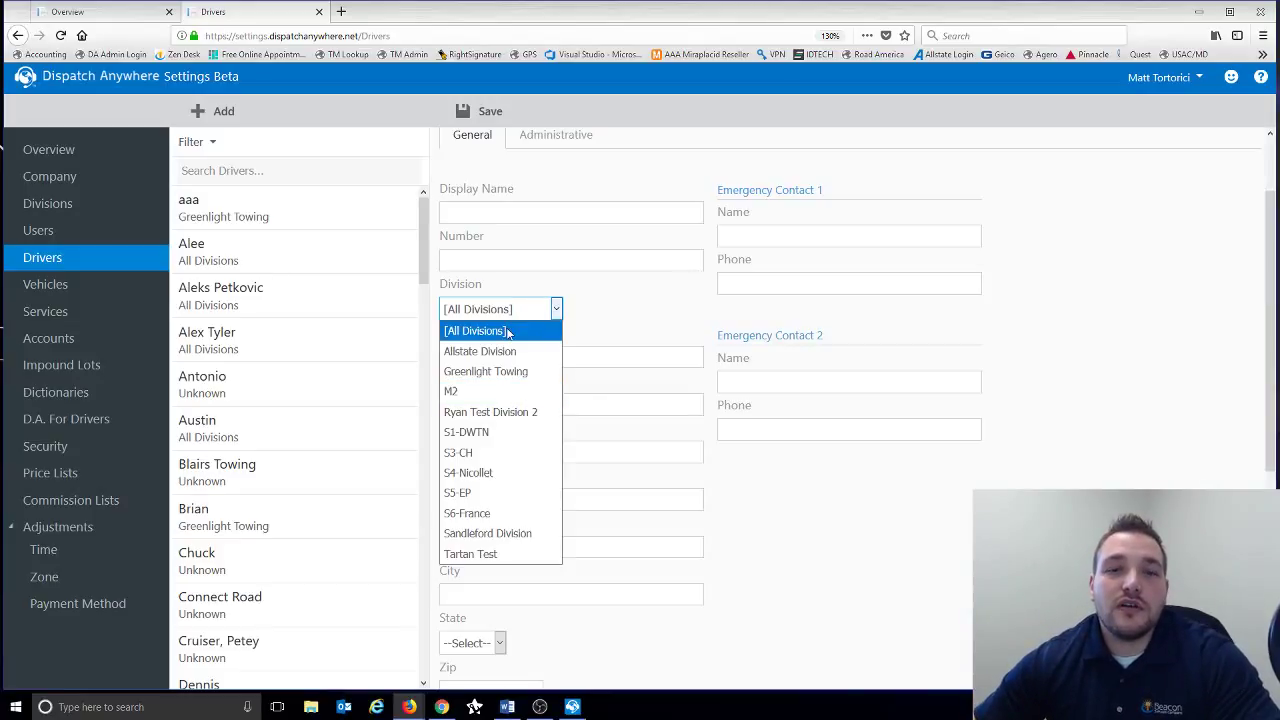
- Keep All Divisions as the division and step through licence, name, address, city and Remarks fields
left_click(620, 314)
scroll(620, 314, "down", 1)
scroll(620, 314, "down", 2)
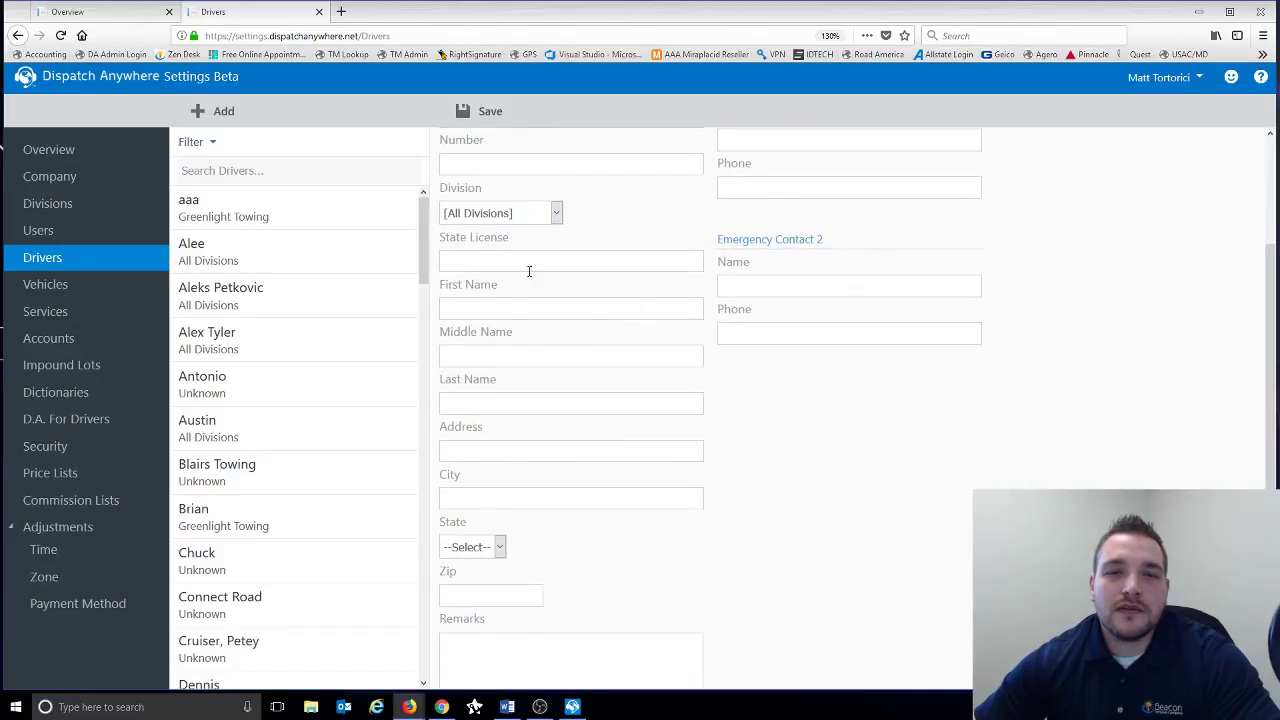
left_click(512, 263)
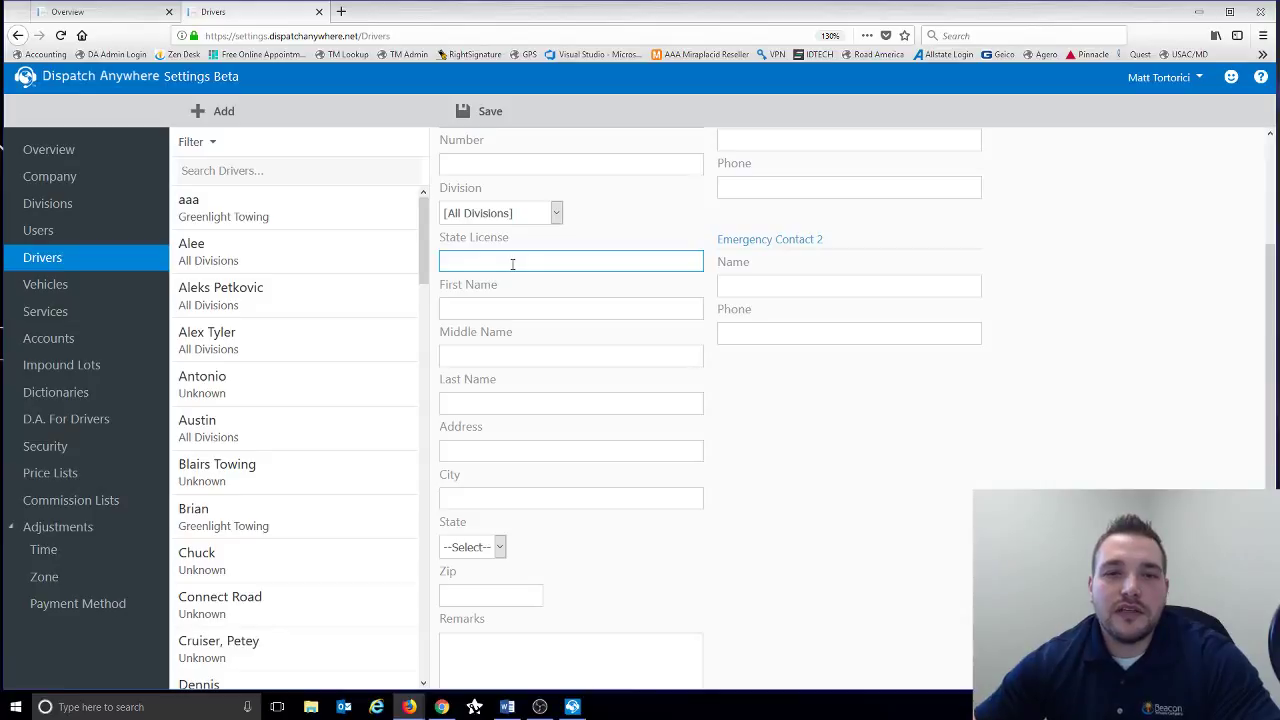
left_click(502, 305)
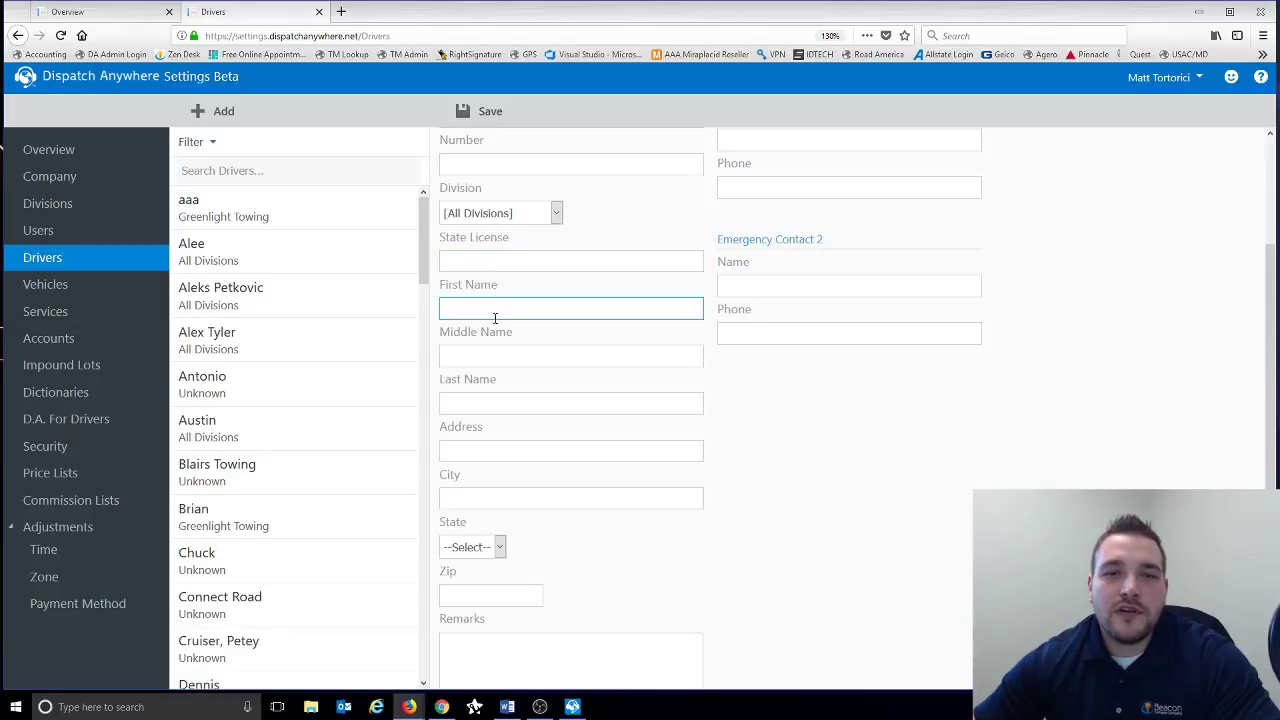
left_click(486, 356)
left_click(472, 405)
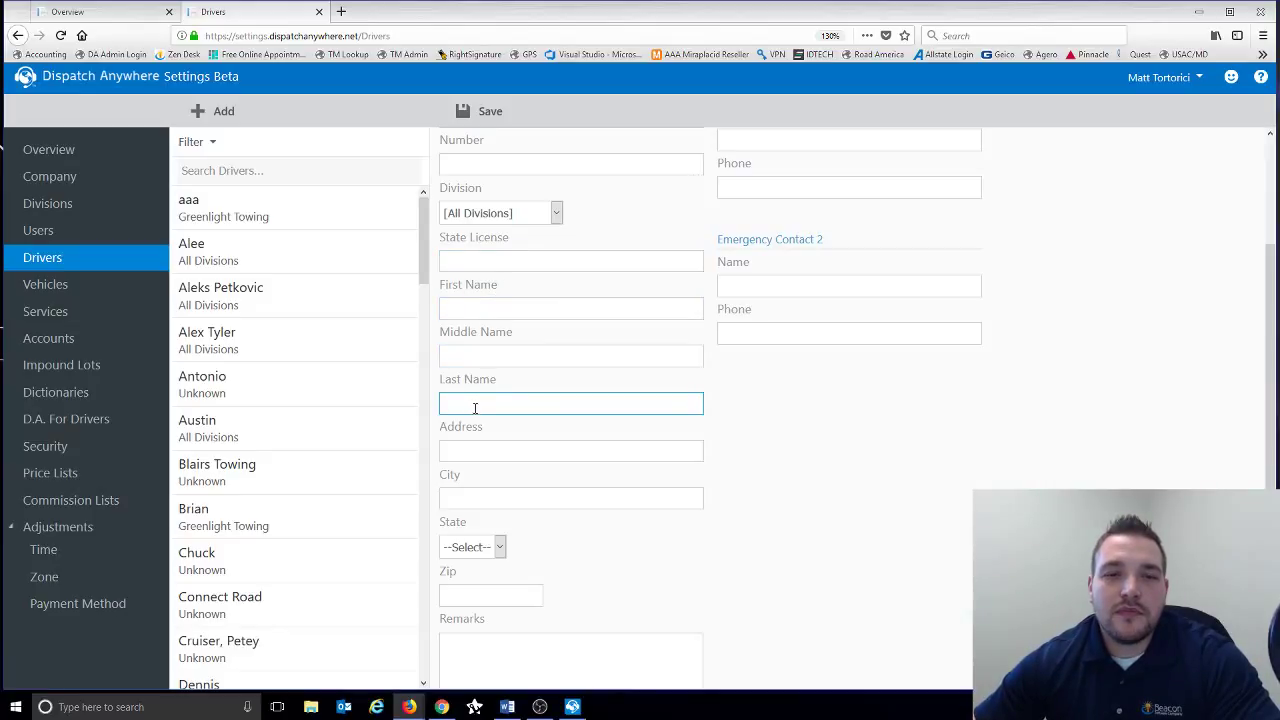
left_click(479, 449)
left_click(471, 496)
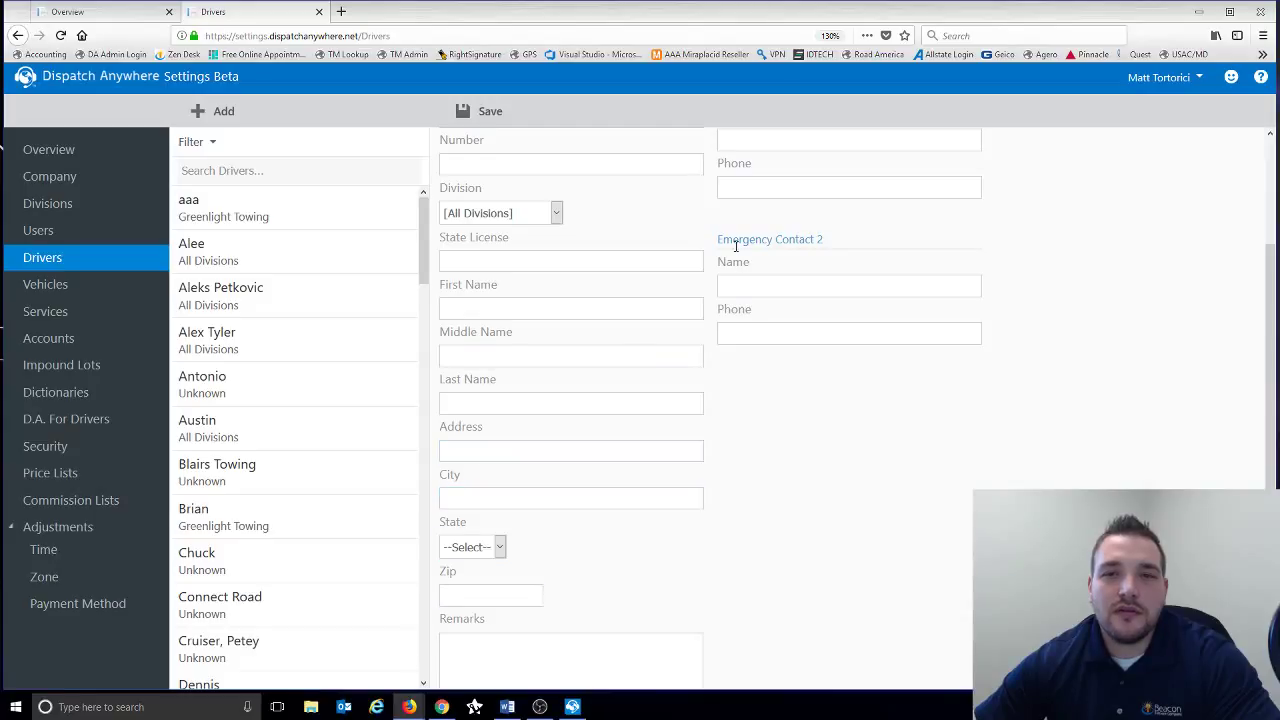
scroll(735, 245, "up", 3)
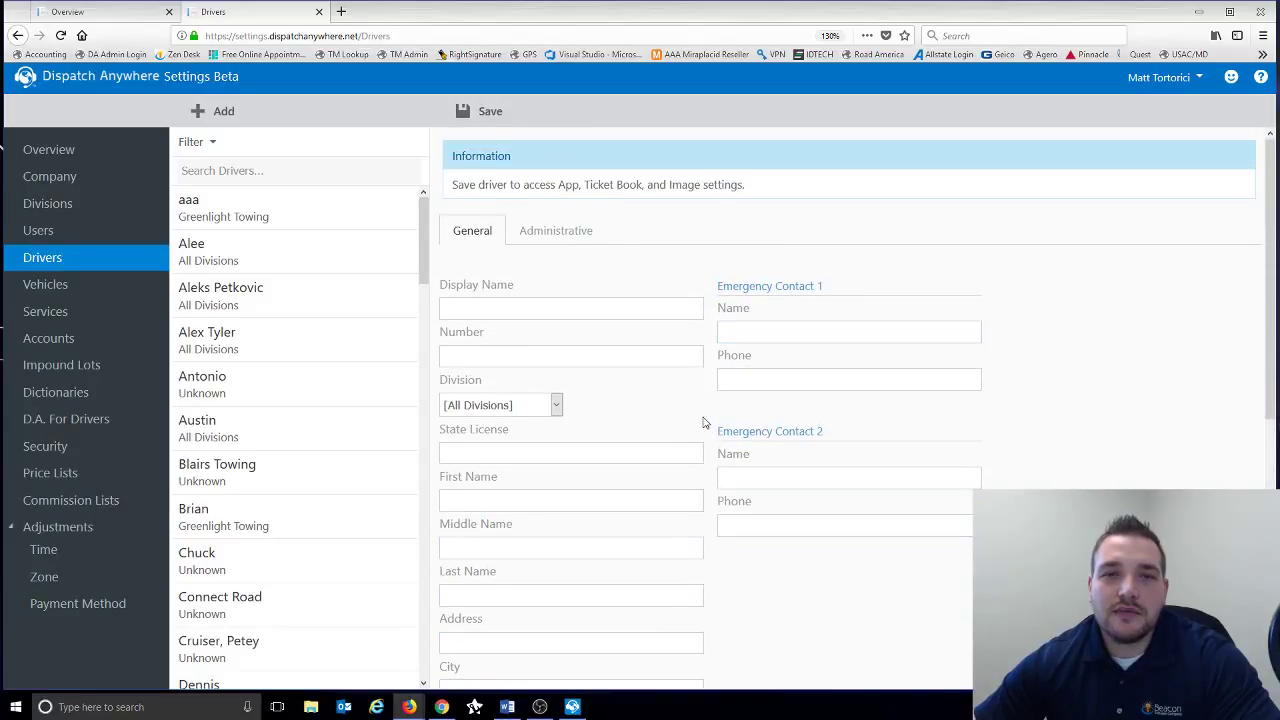
scroll(703, 423, "down", 5)
left_click(574, 508)
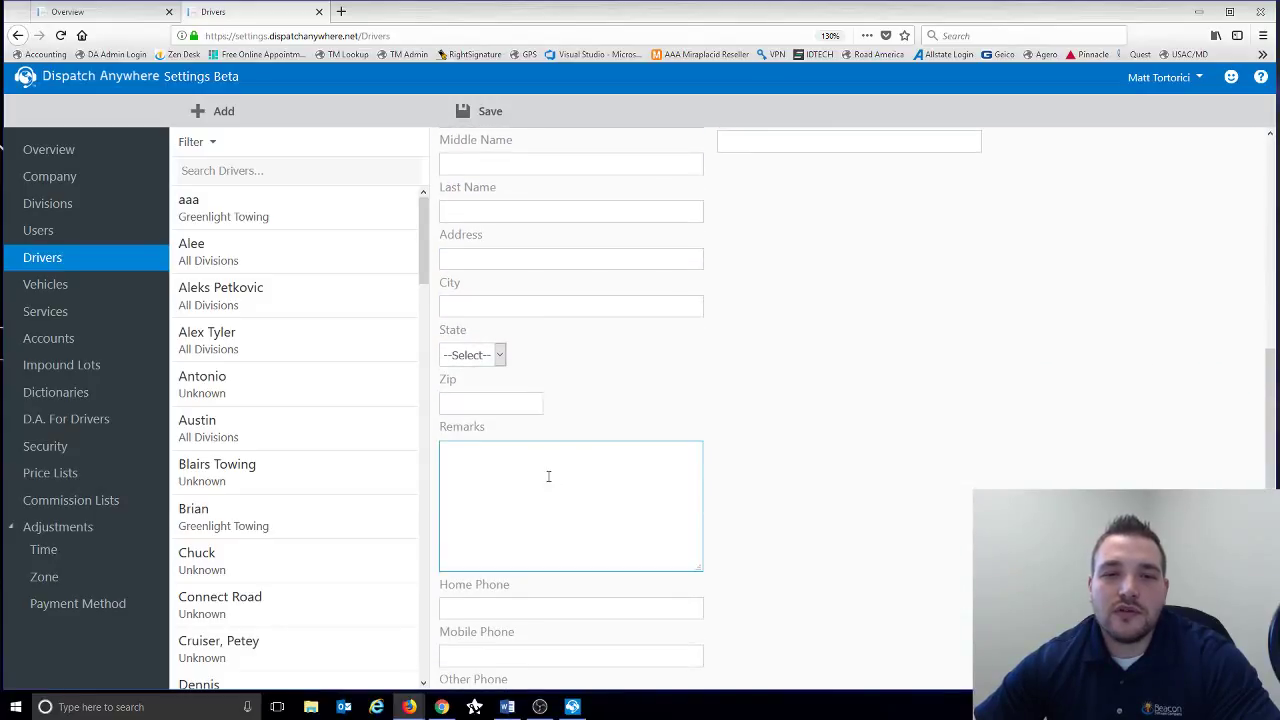
- Revisit Display Name and Number, then show the Administrative dates, licence and payroll fields
scroll(556, 478, "down", 2)
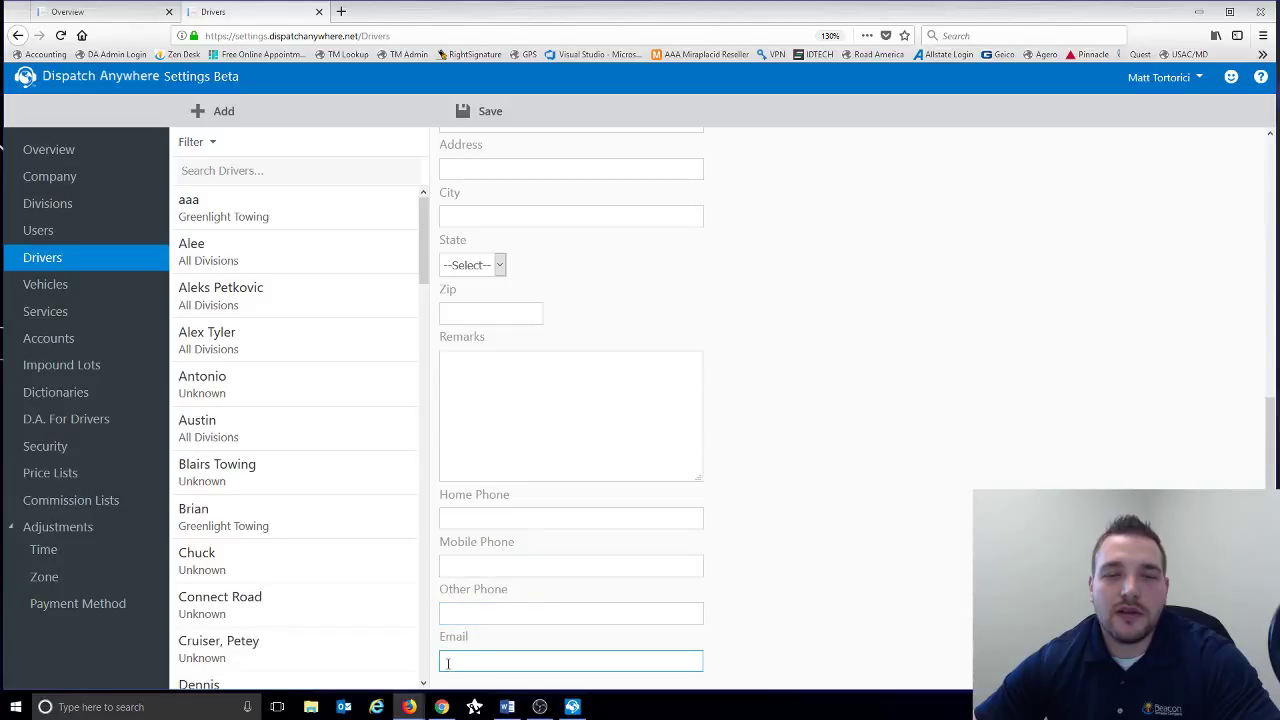
scroll(461, 469, "up", 1)
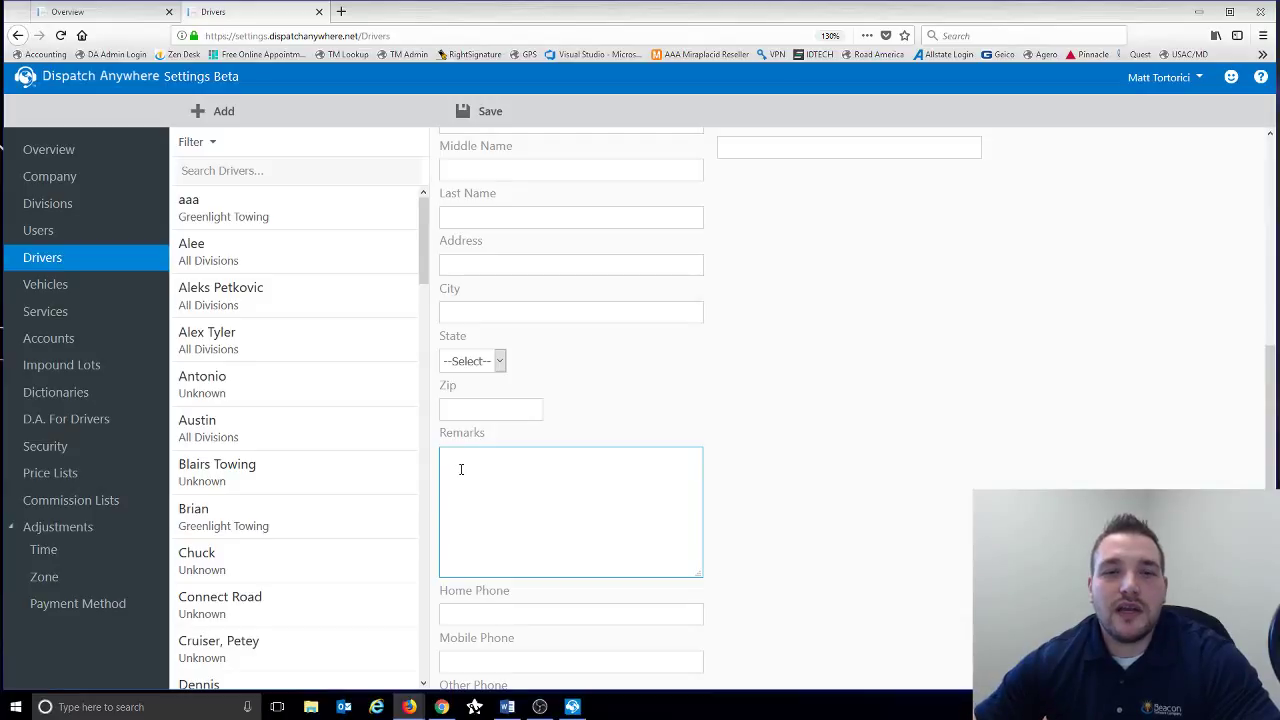
scroll(461, 469, "up", 4)
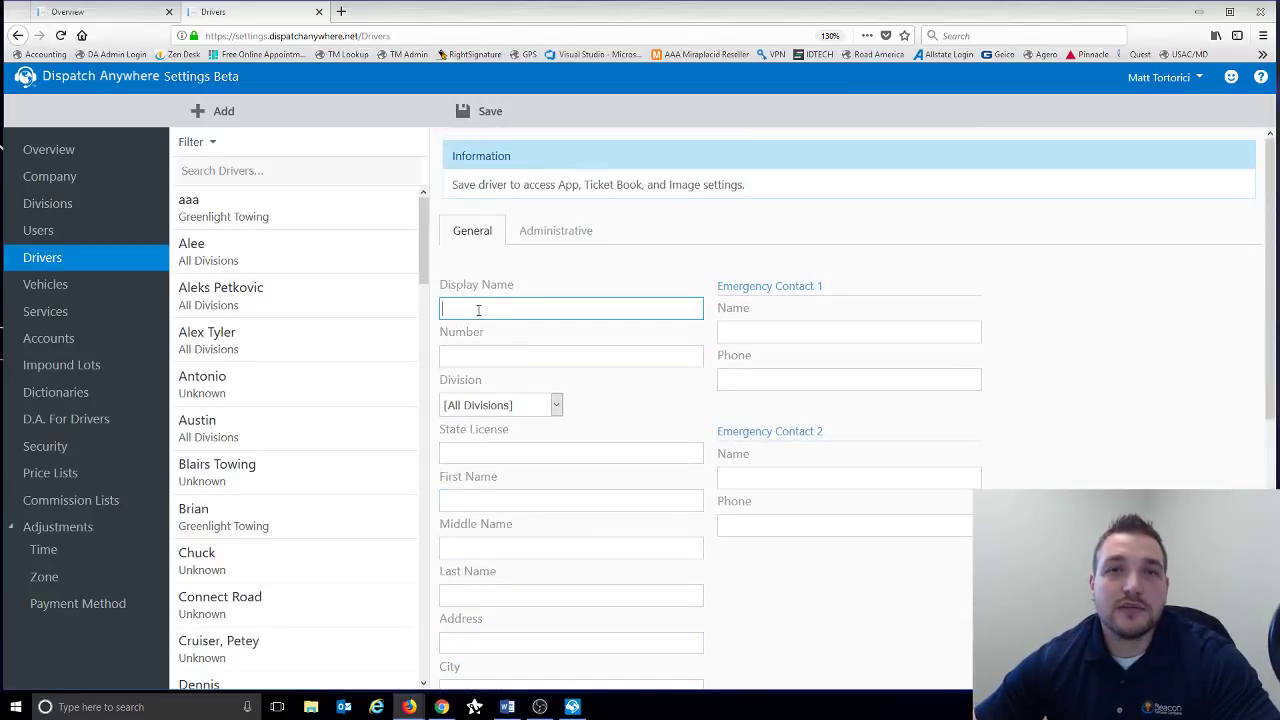
left_click(478, 310)
left_click(466, 358)
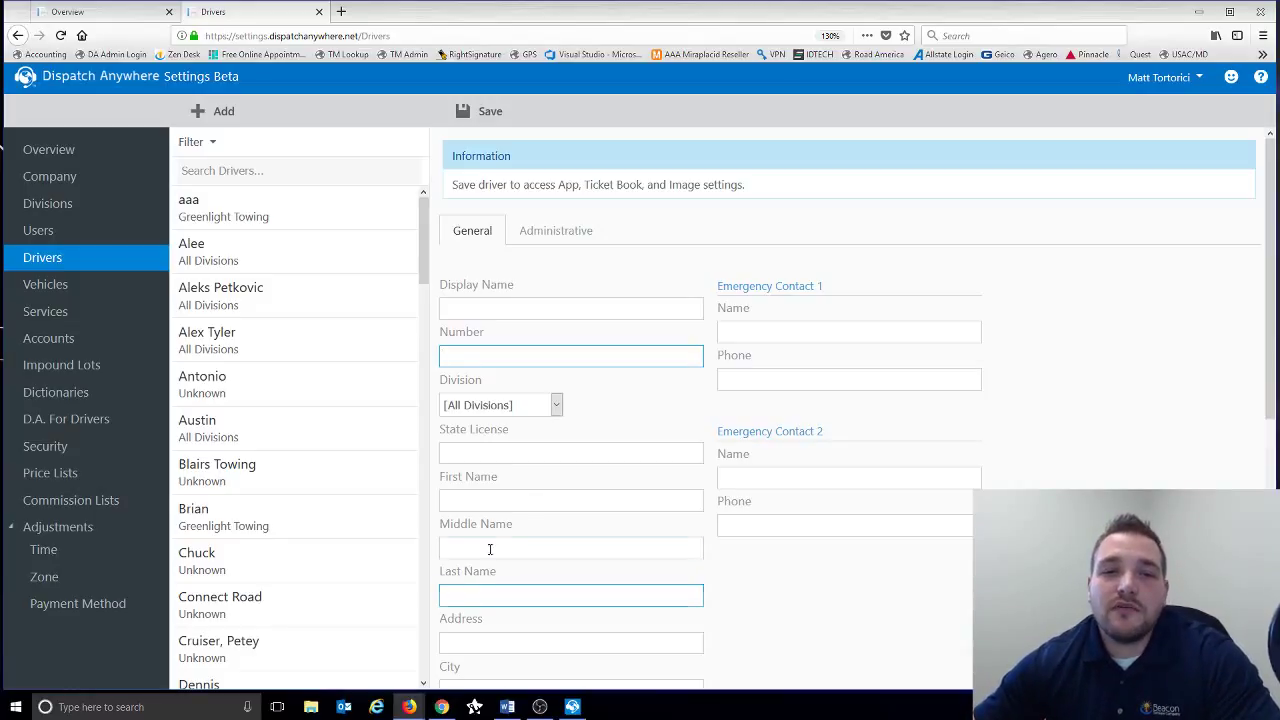
left_click(551, 232)
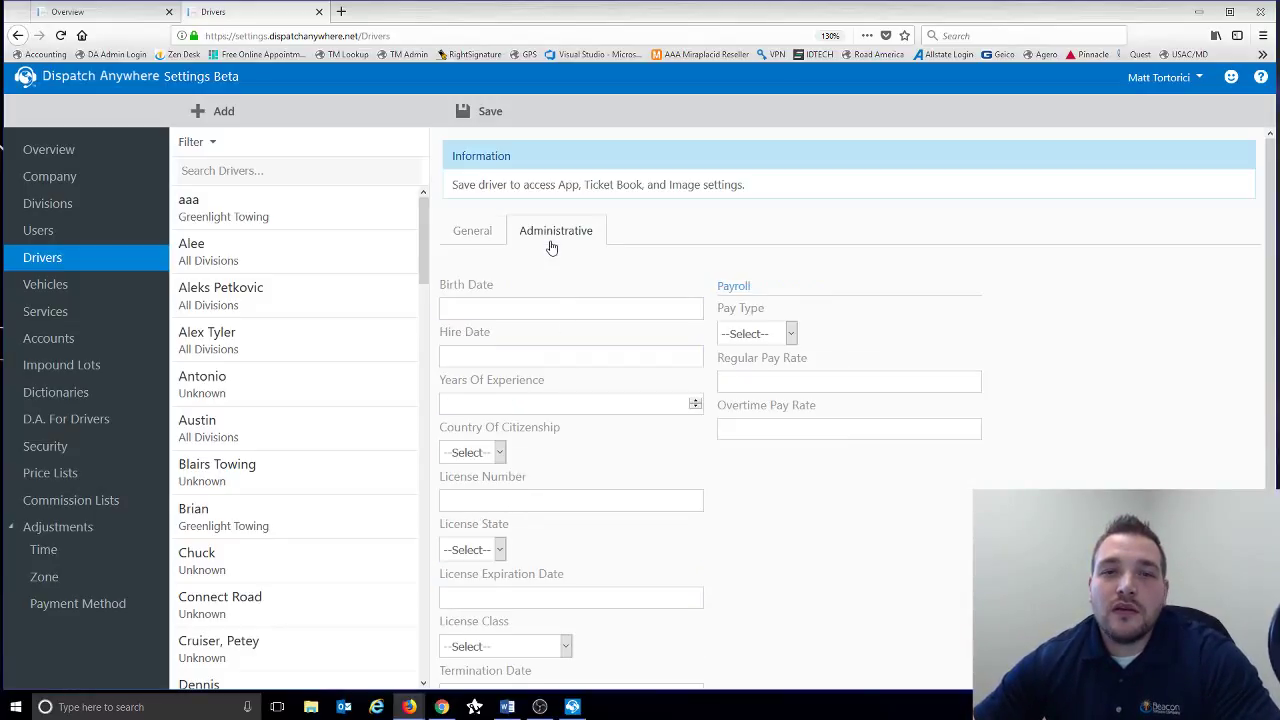
scroll(745, 287, "down", 2)
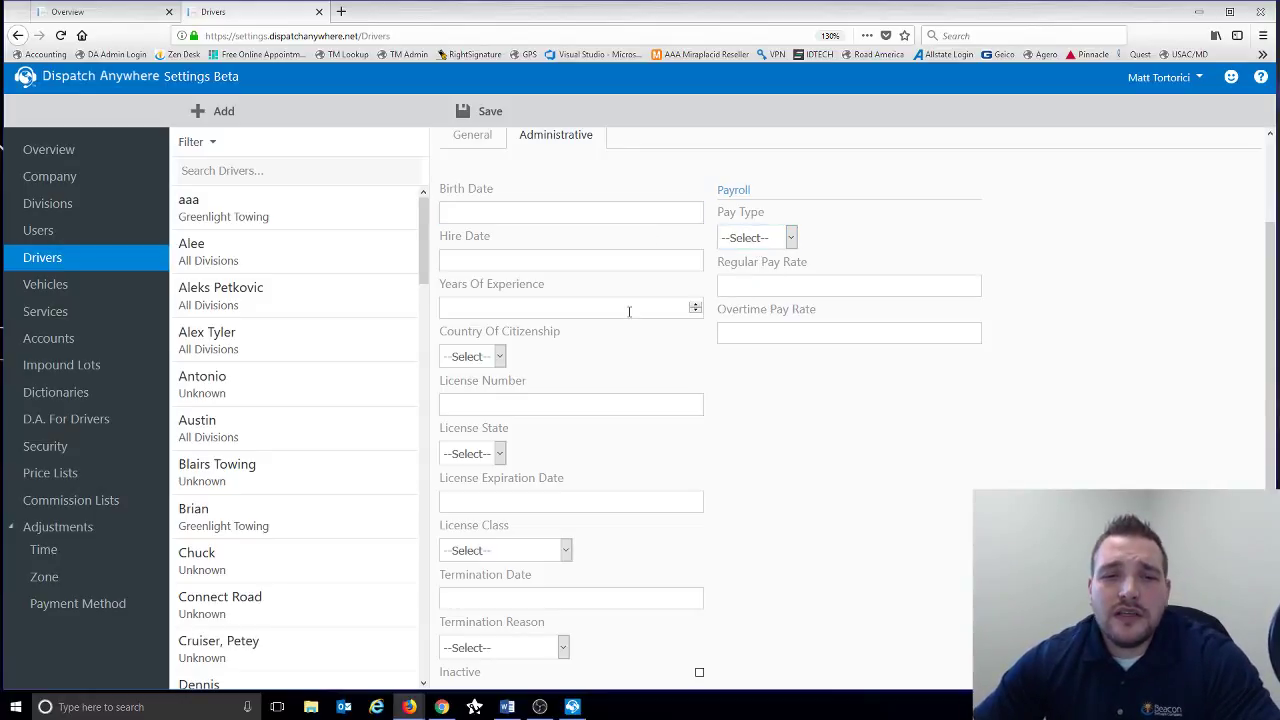
scroll(620, 306, "down", 1)
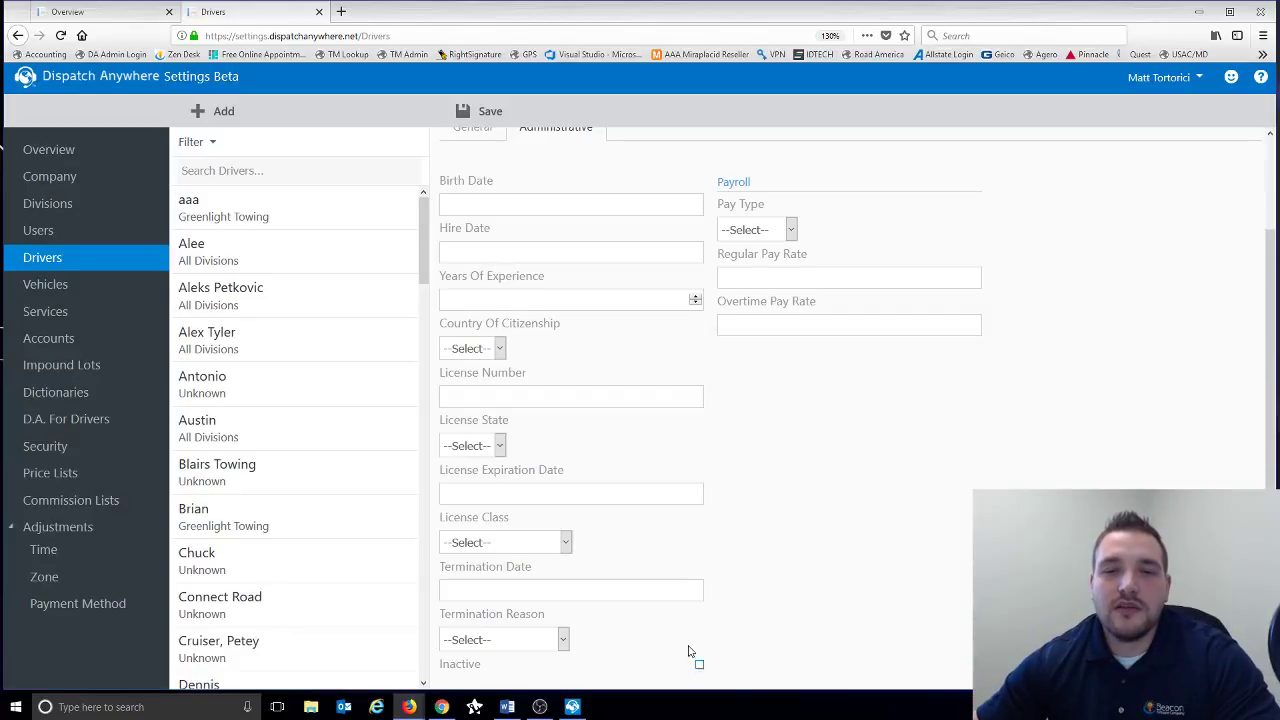
scroll(683, 635, "up", 2)
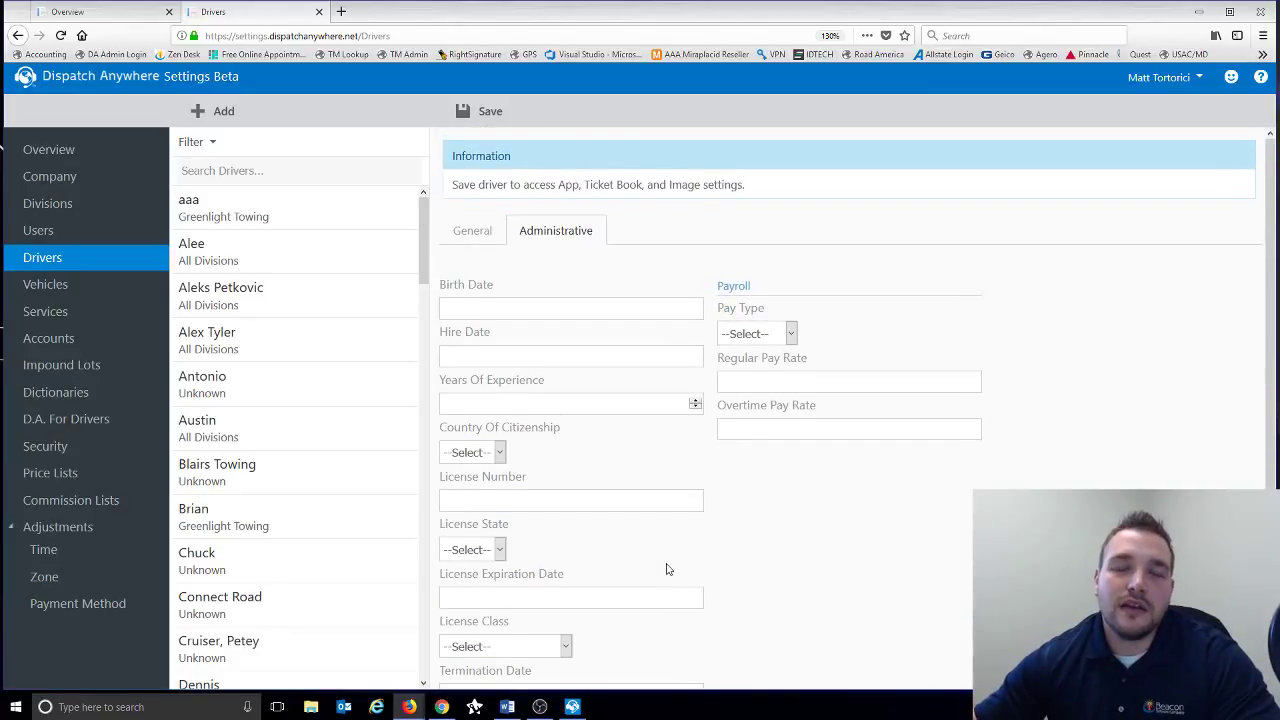
left_click(645, 499)
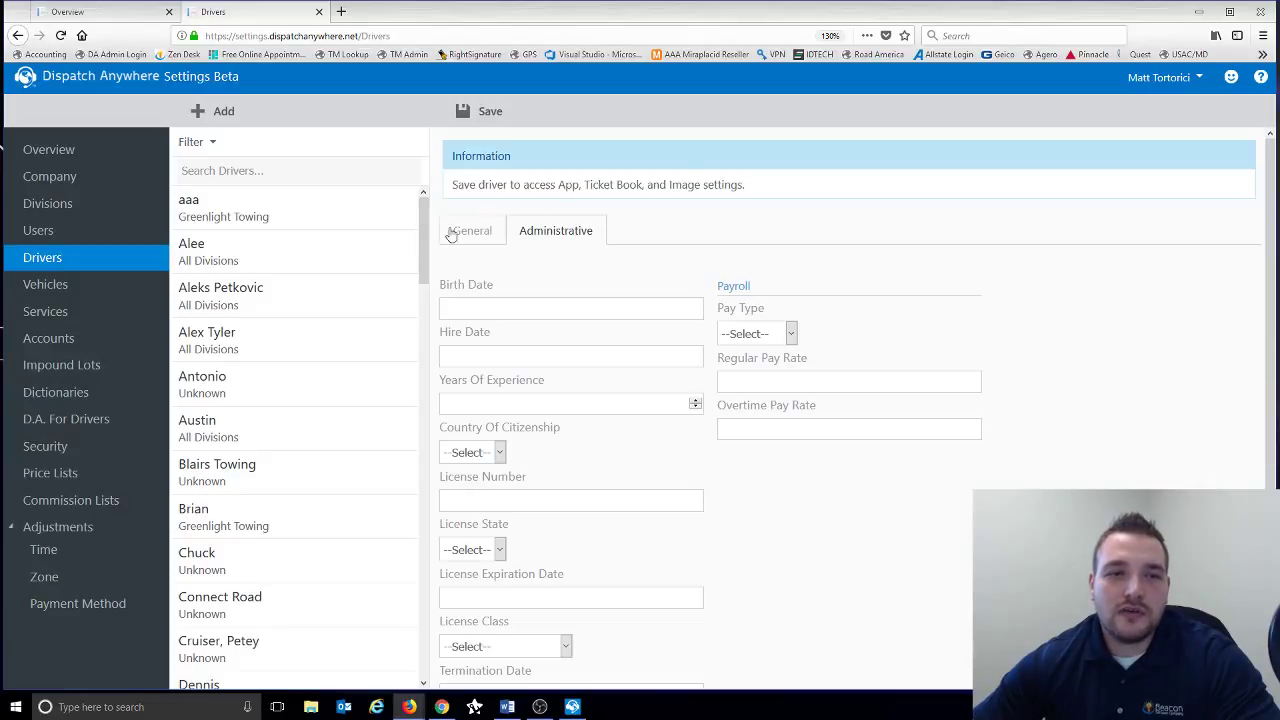
- Open an existing driver's Commissions settings, leaving Commission List at none
left_click(280, 346)
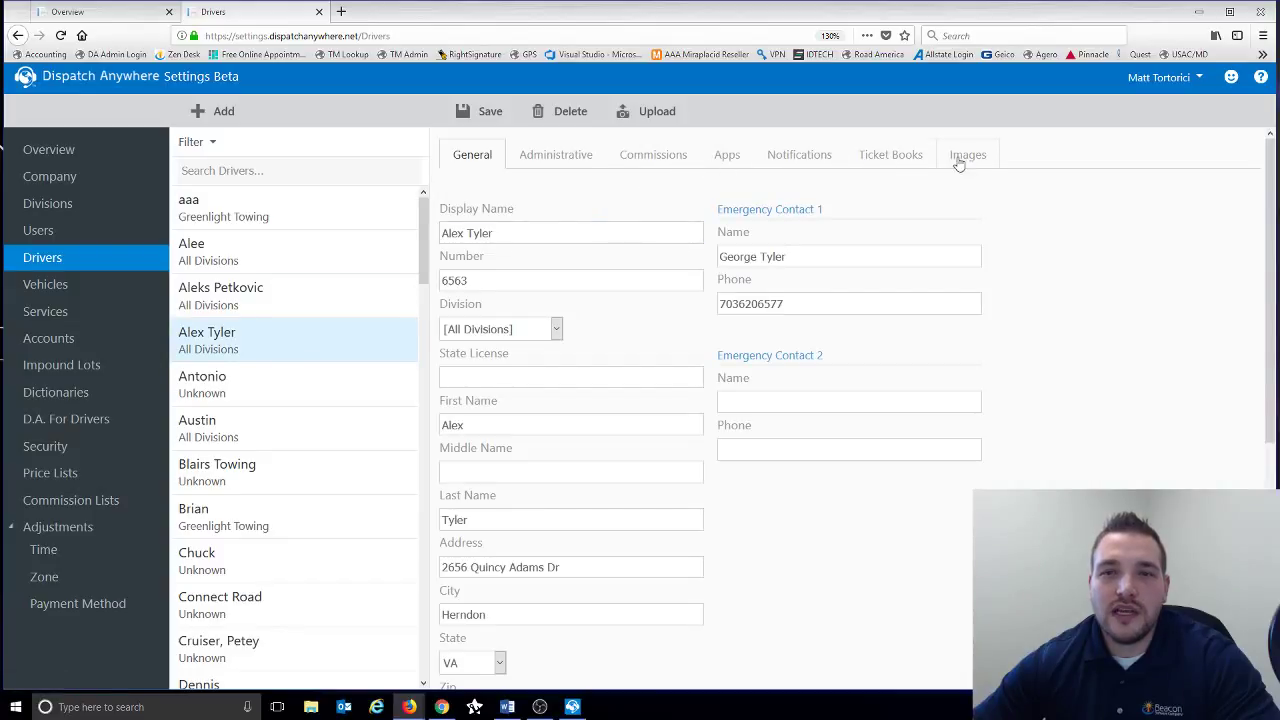
left_click(675, 172)
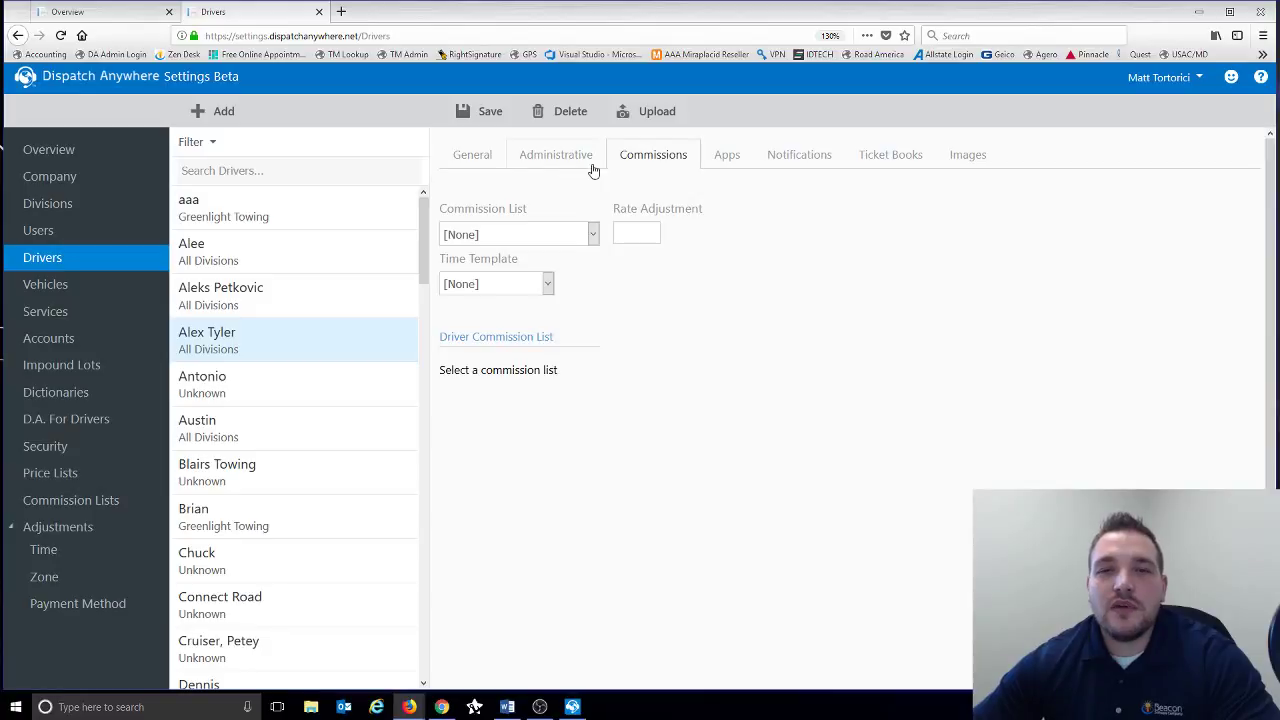
left_click(592, 240)
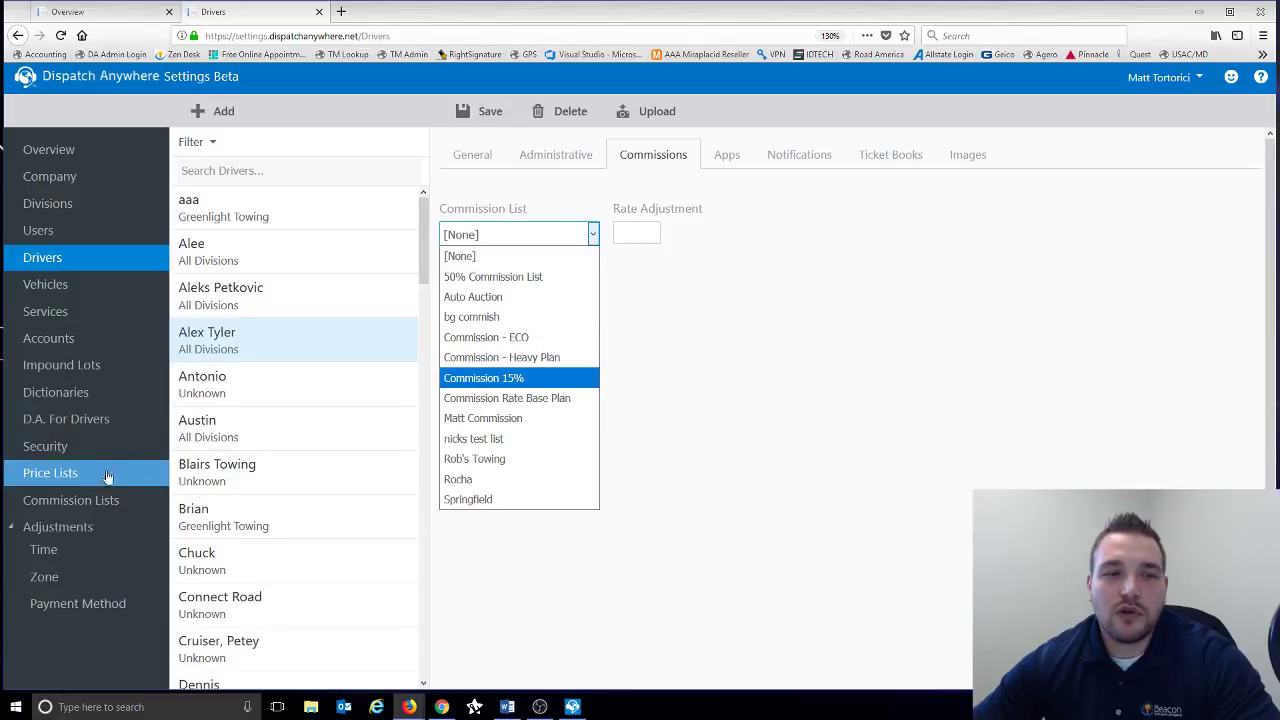
left_click(649, 291)
- Enter a 5% Rate Adjustment and leave Time Template unset
left_click(644, 237)
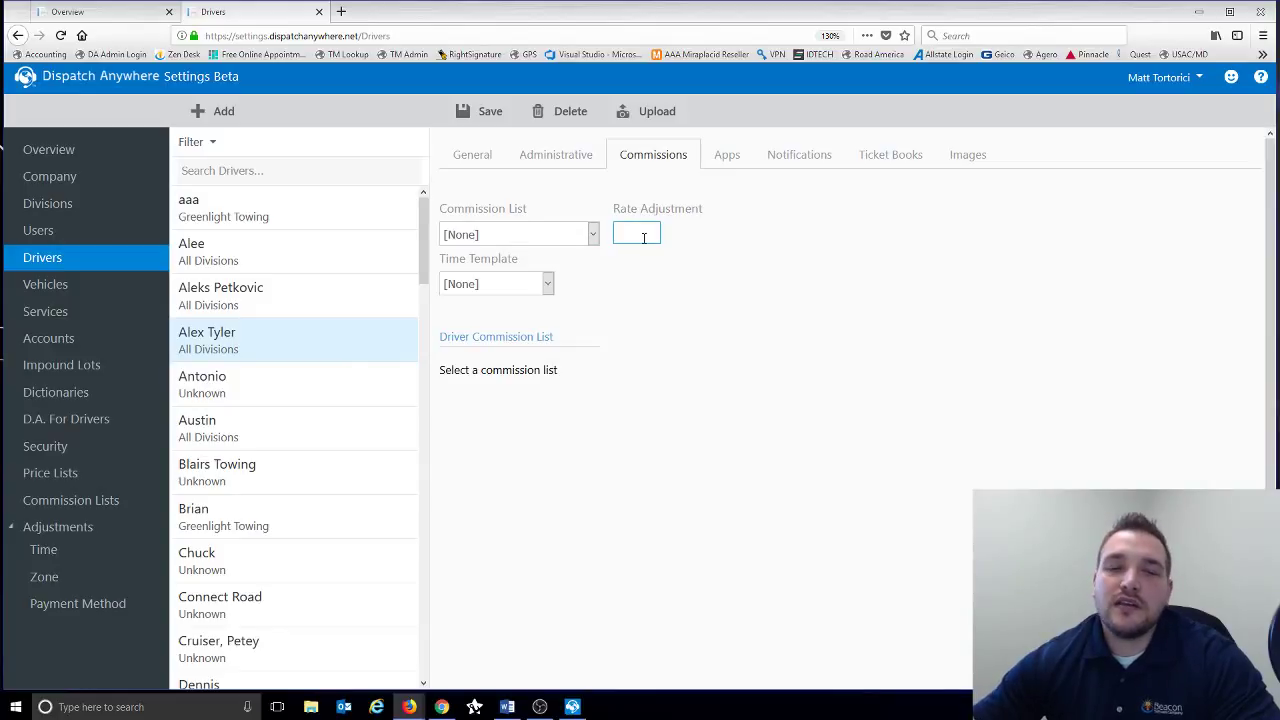
left_click(592, 238)
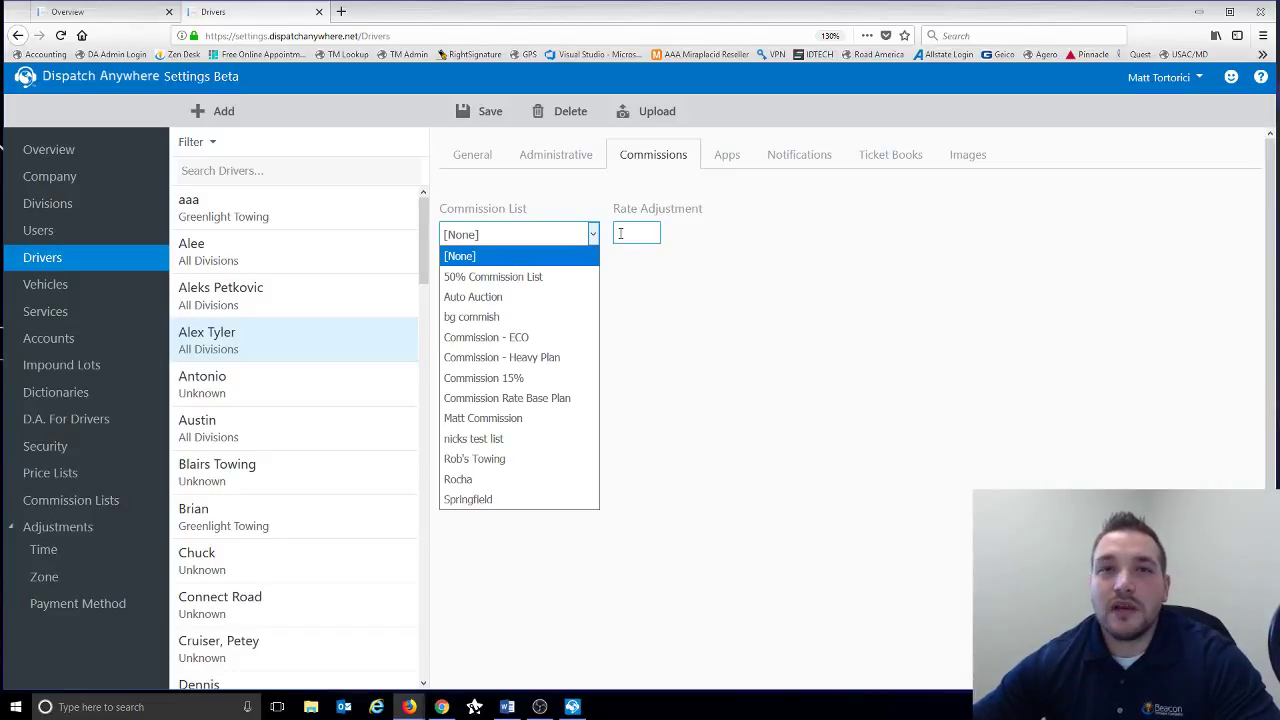
left_click(620, 233)
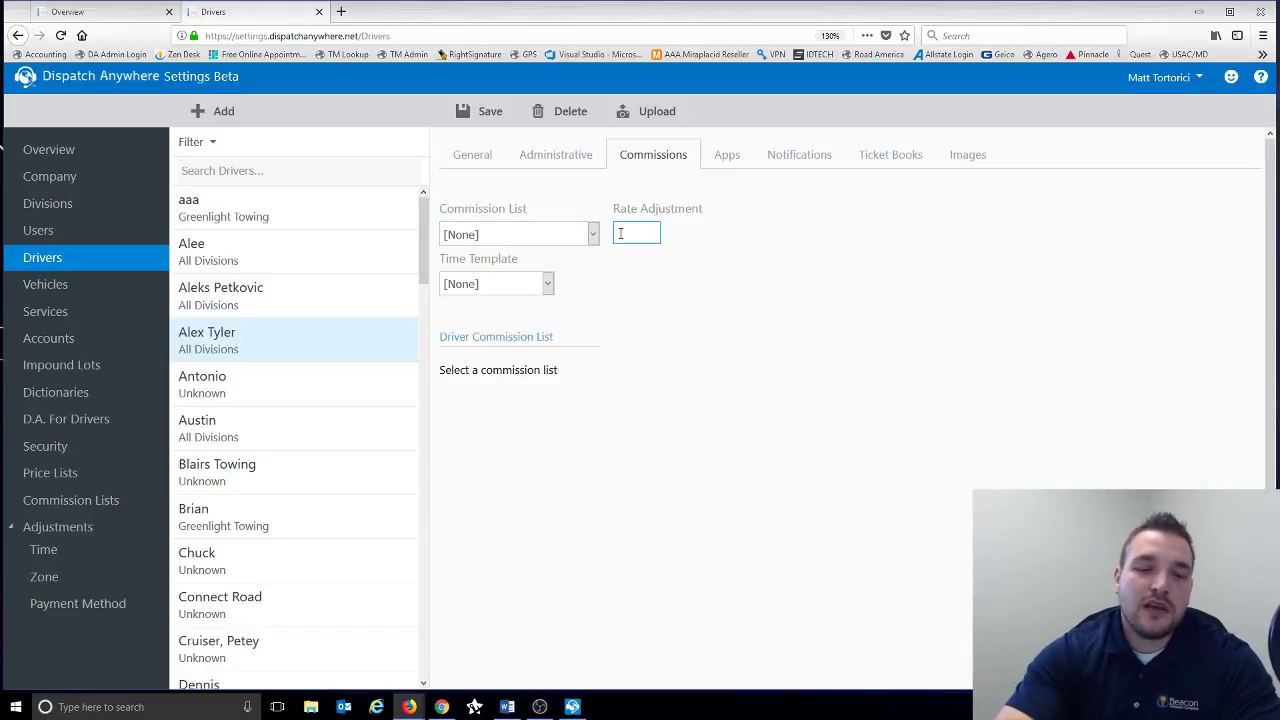
type("5%")
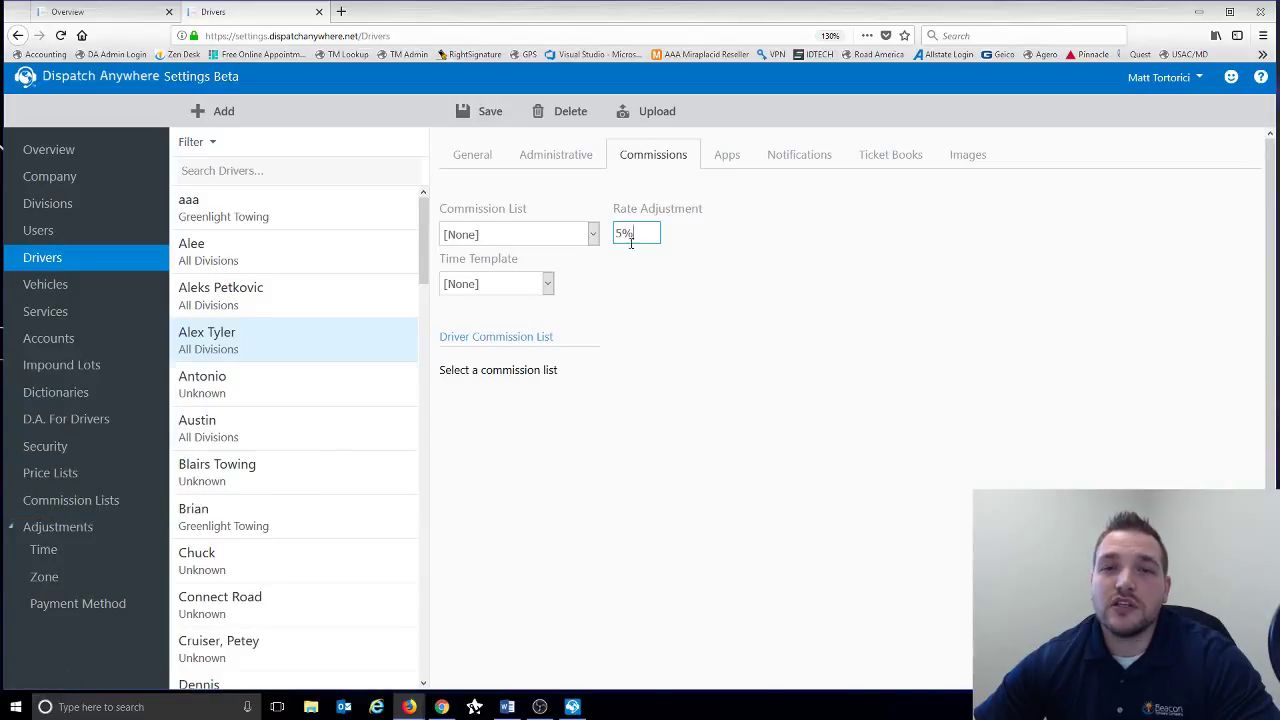
left_click(547, 286)
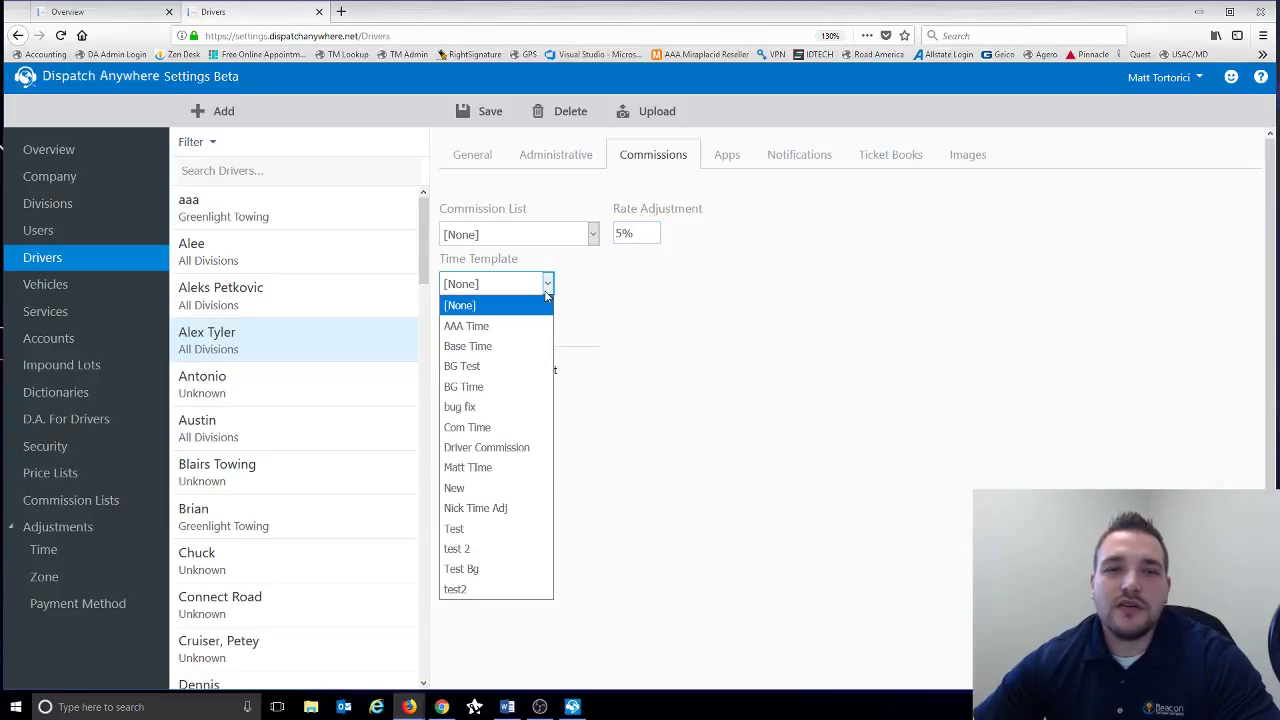
left_click(591, 287)
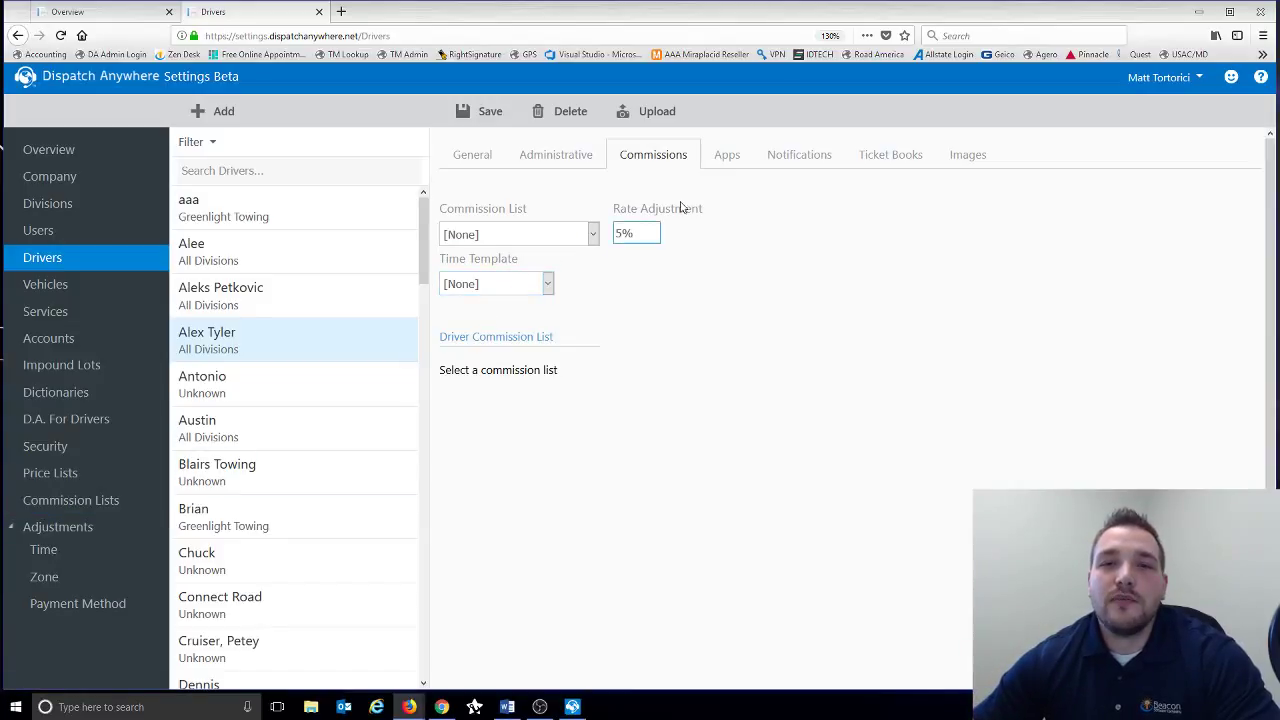
- Enable D.A. For Drivers App Access, leaving Username, Password and Retype Password empty
left_click(745, 168)
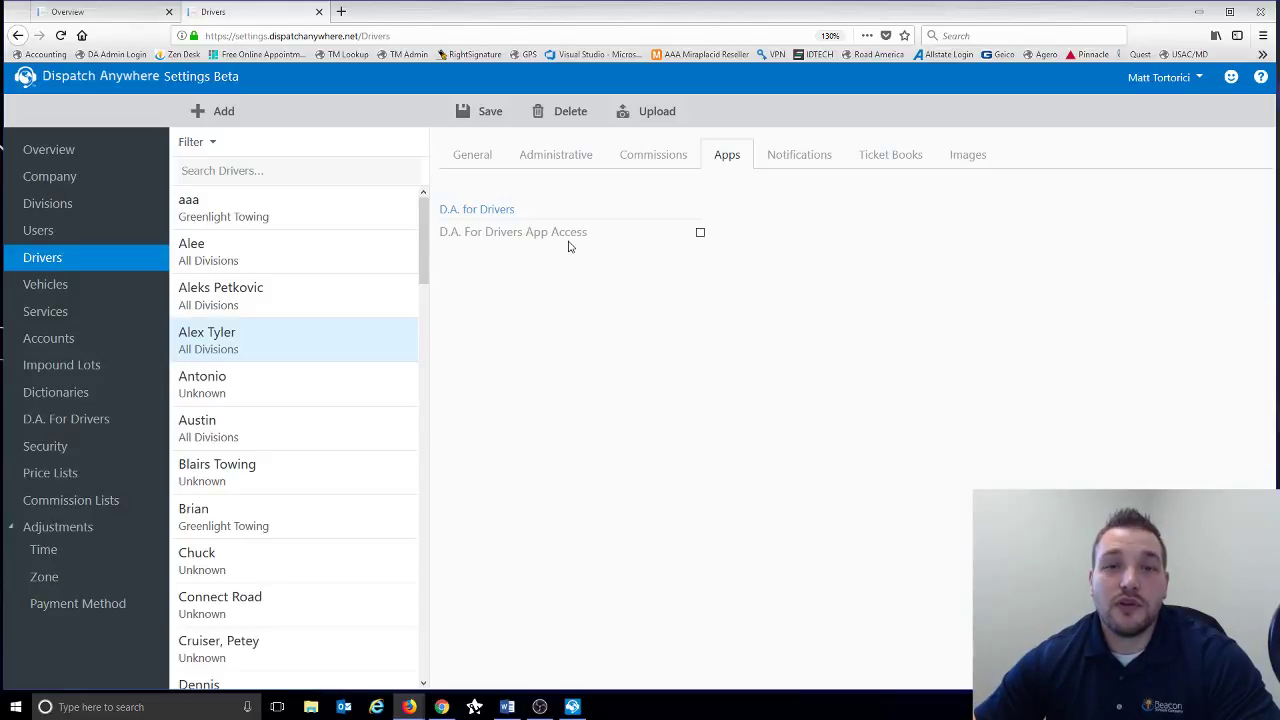
left_click(700, 233)
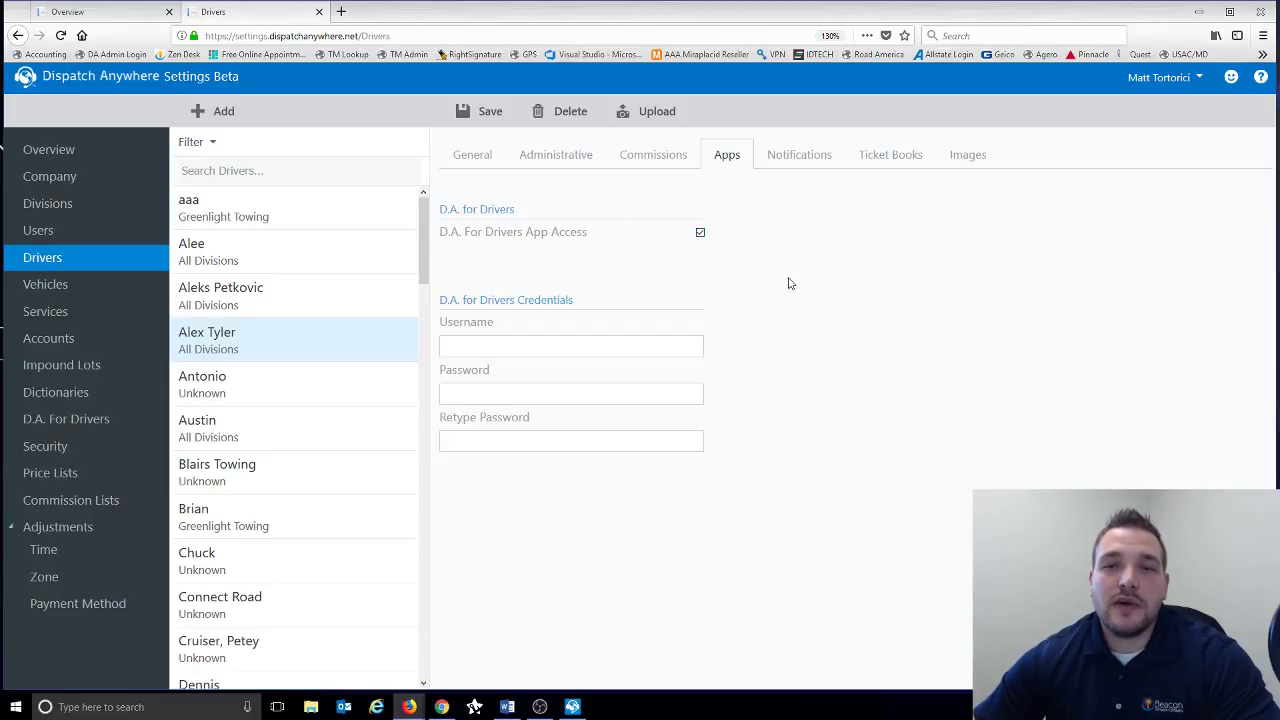
left_click(472, 347)
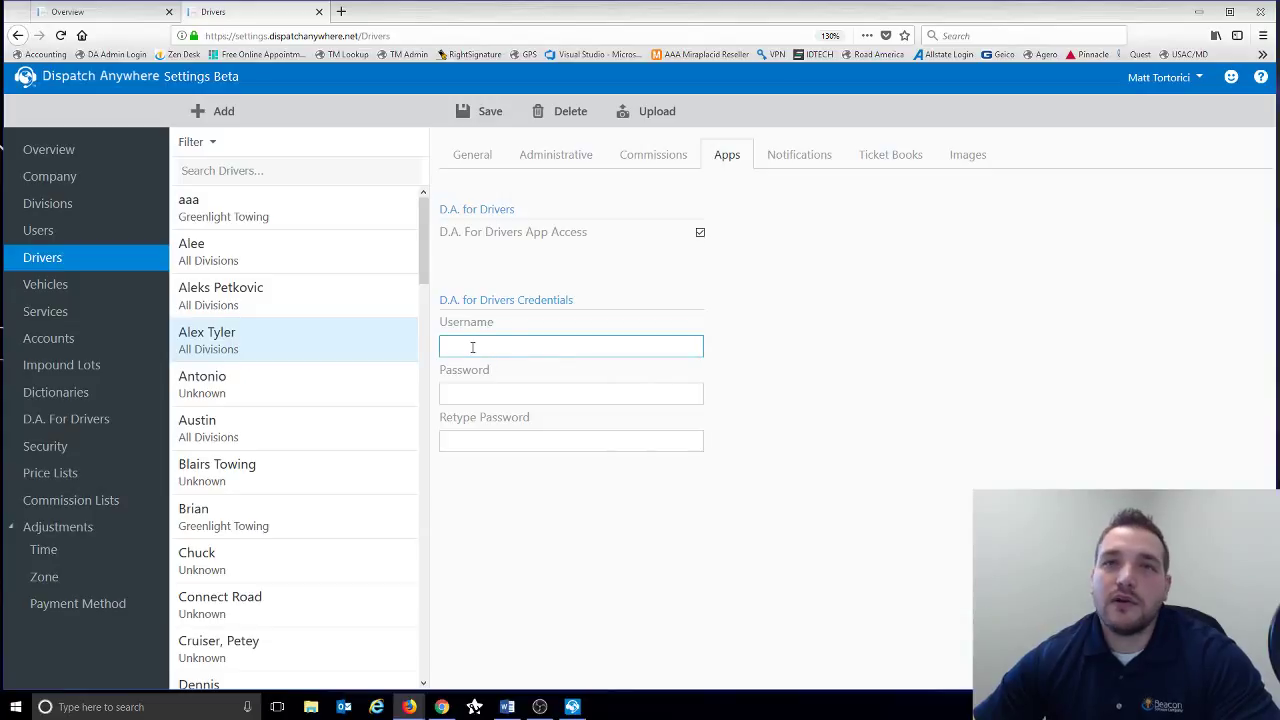
left_click(458, 384)
left_click(453, 439)
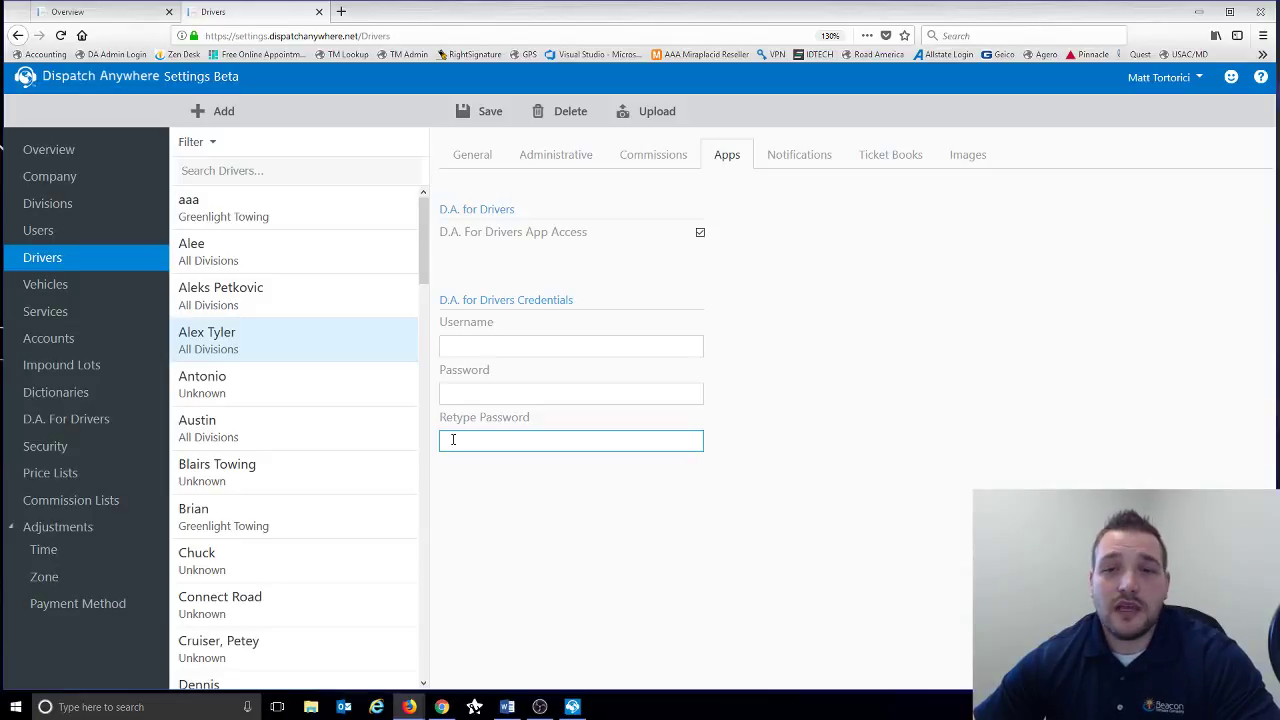
left_click(467, 394)
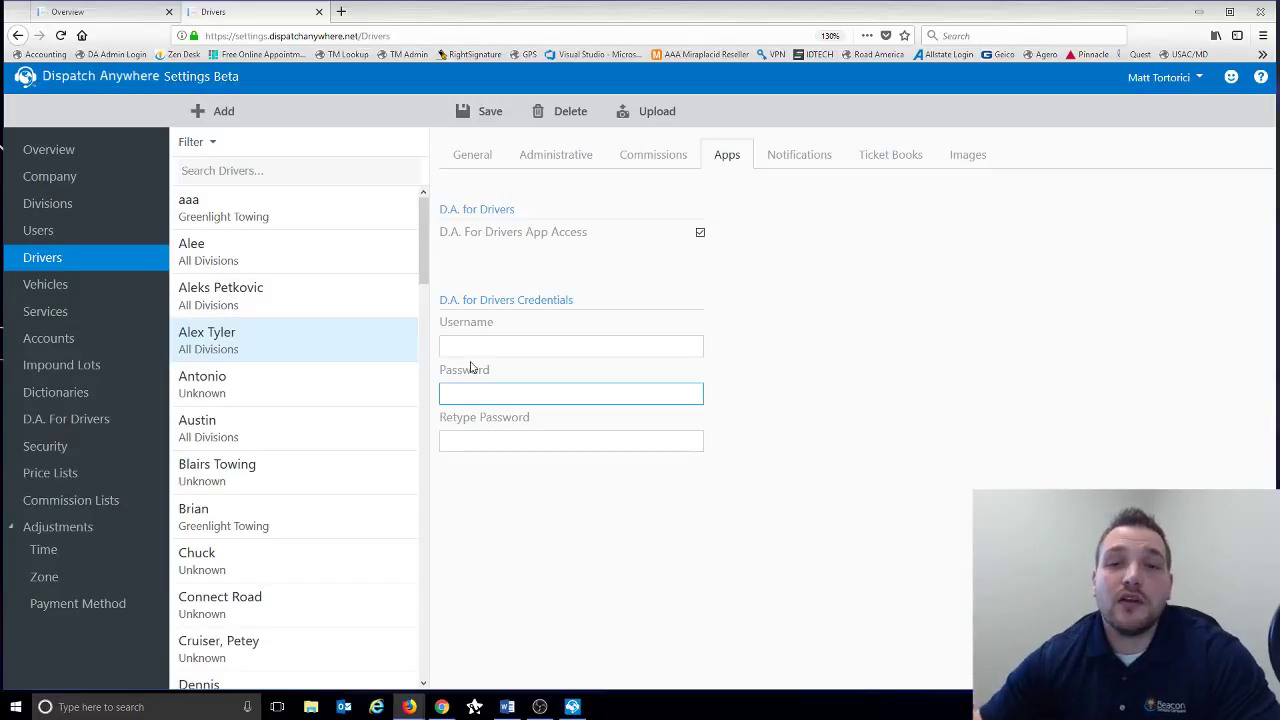
left_click(470, 367)
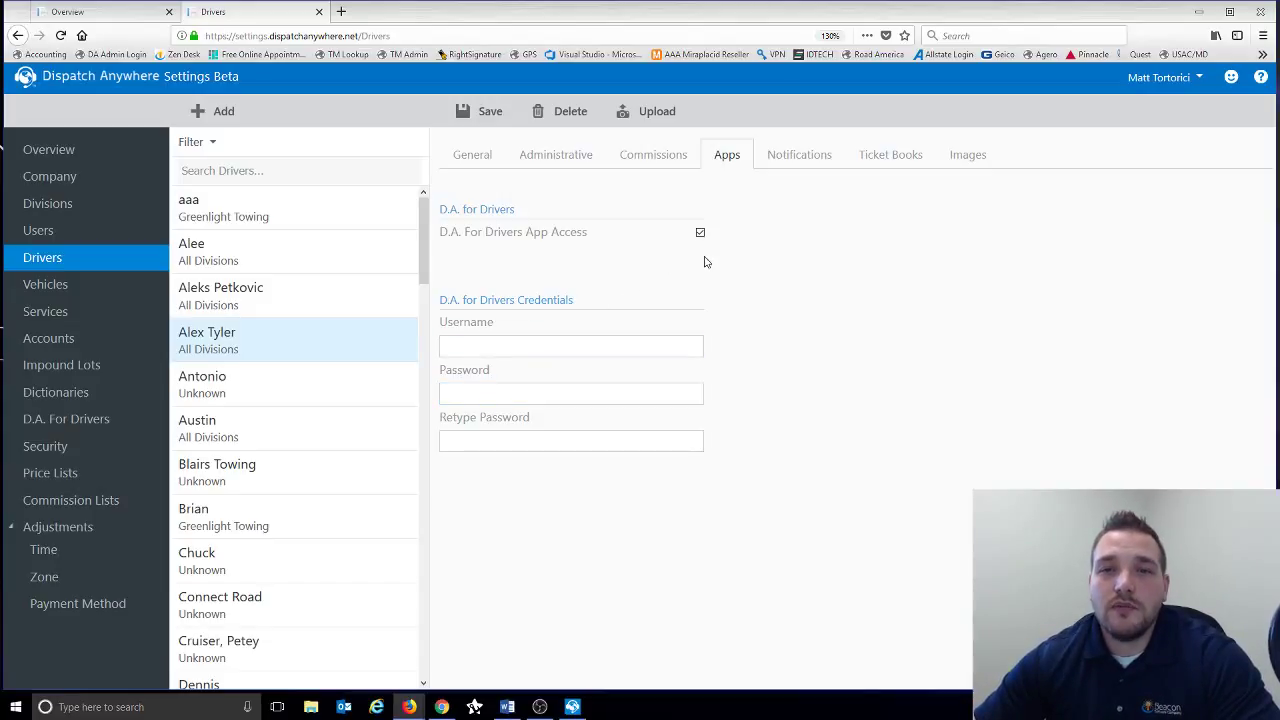
- Keep Alert Group at [None], enable email notifications, and view the empty Ticket Books fields
left_click(785, 170)
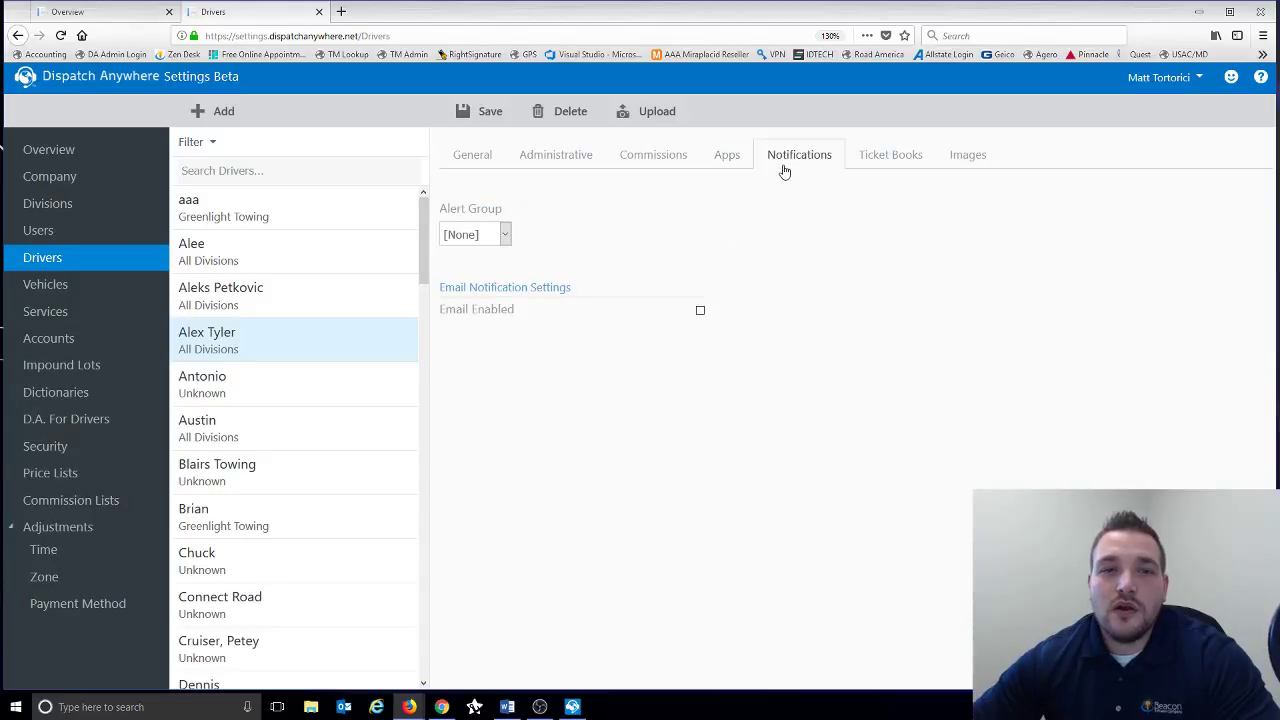
left_click(488, 236)
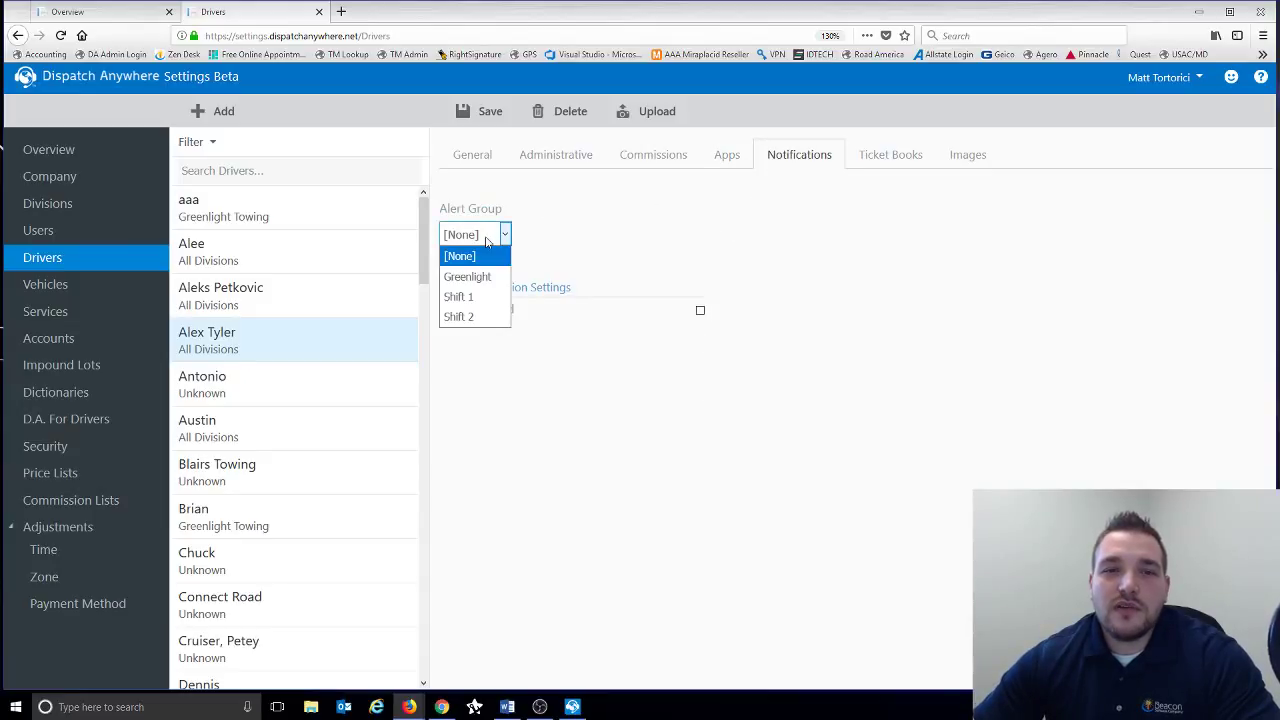
left_click(554, 227)
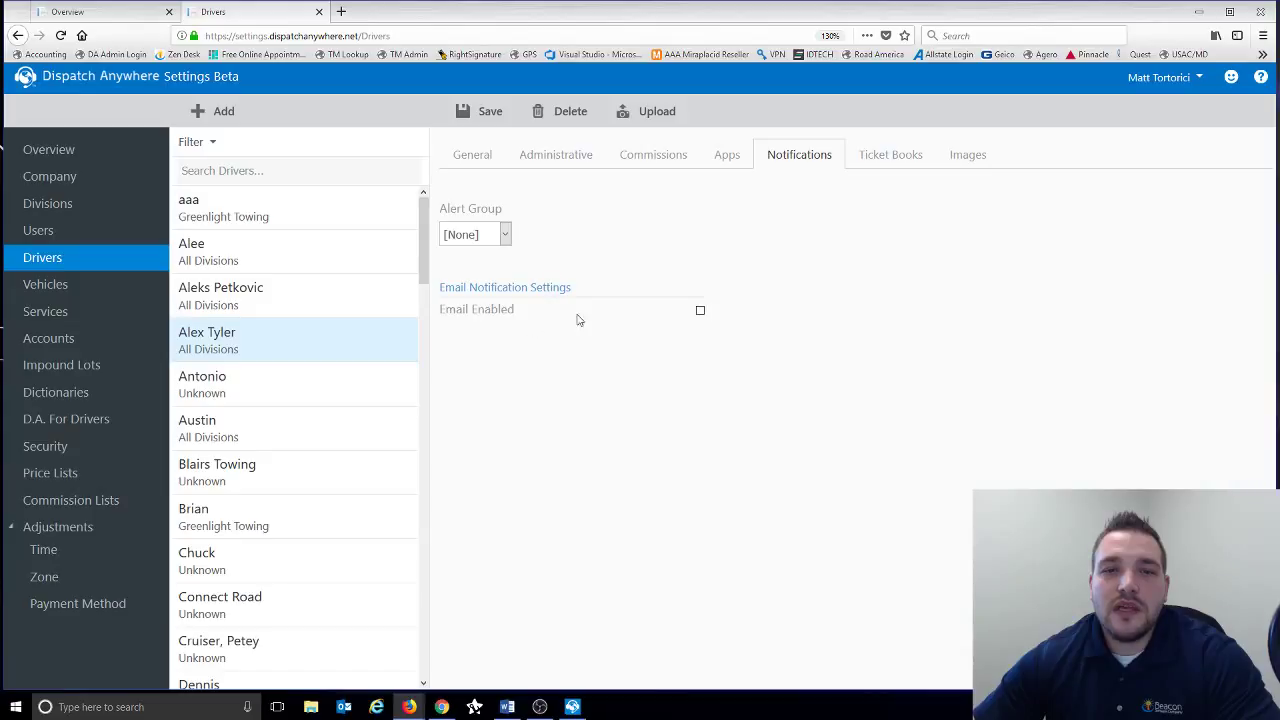
left_click(700, 312)
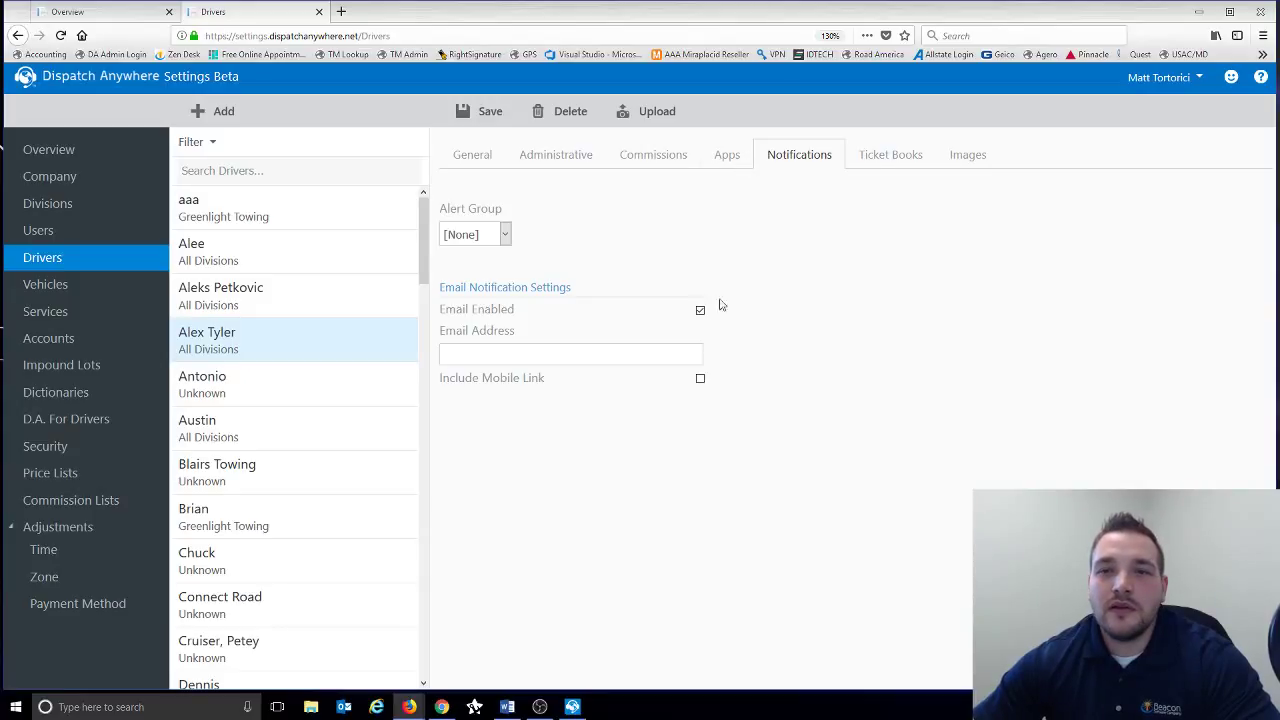
left_click(891, 163)
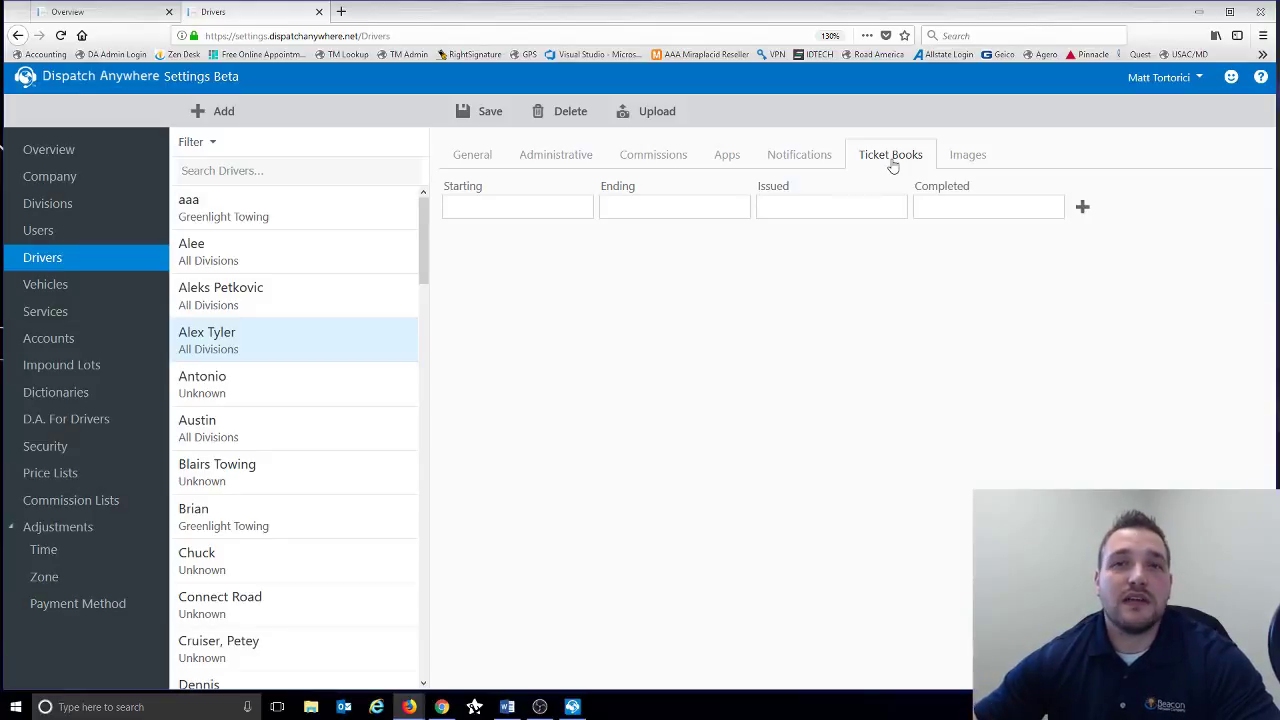
left_click(586, 206)
left_click(634, 206)
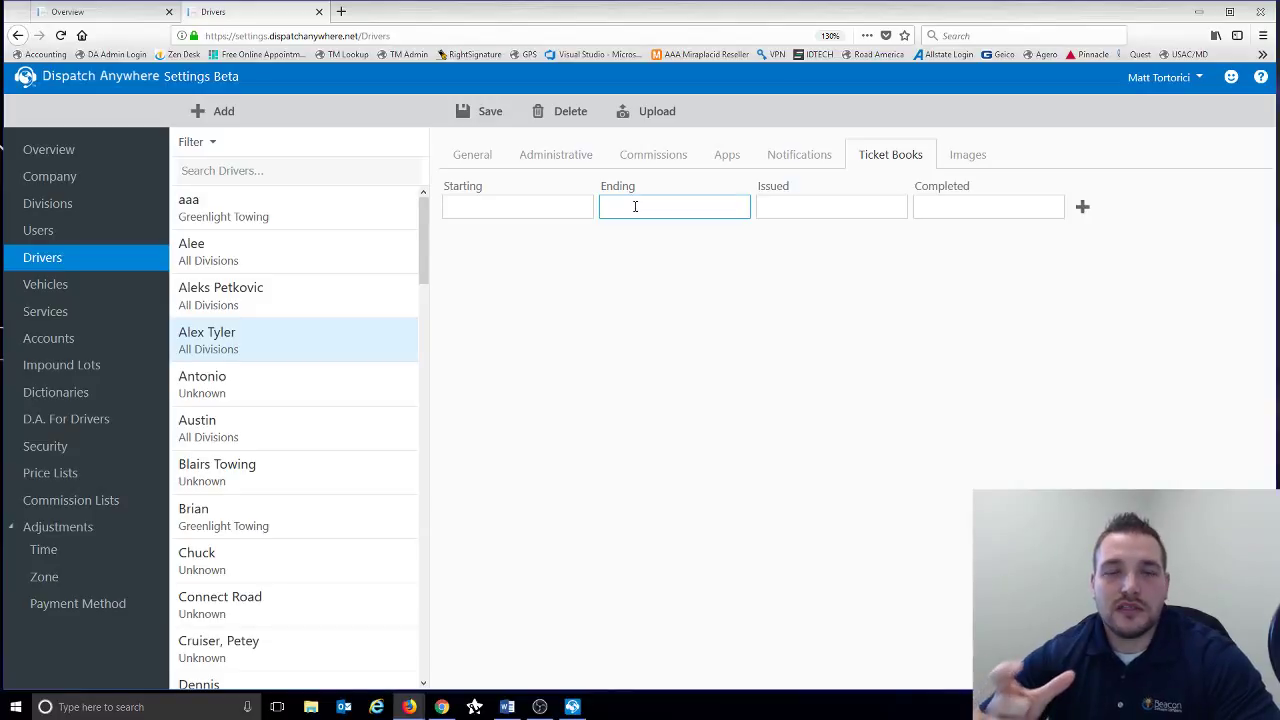
left_click(794, 203)
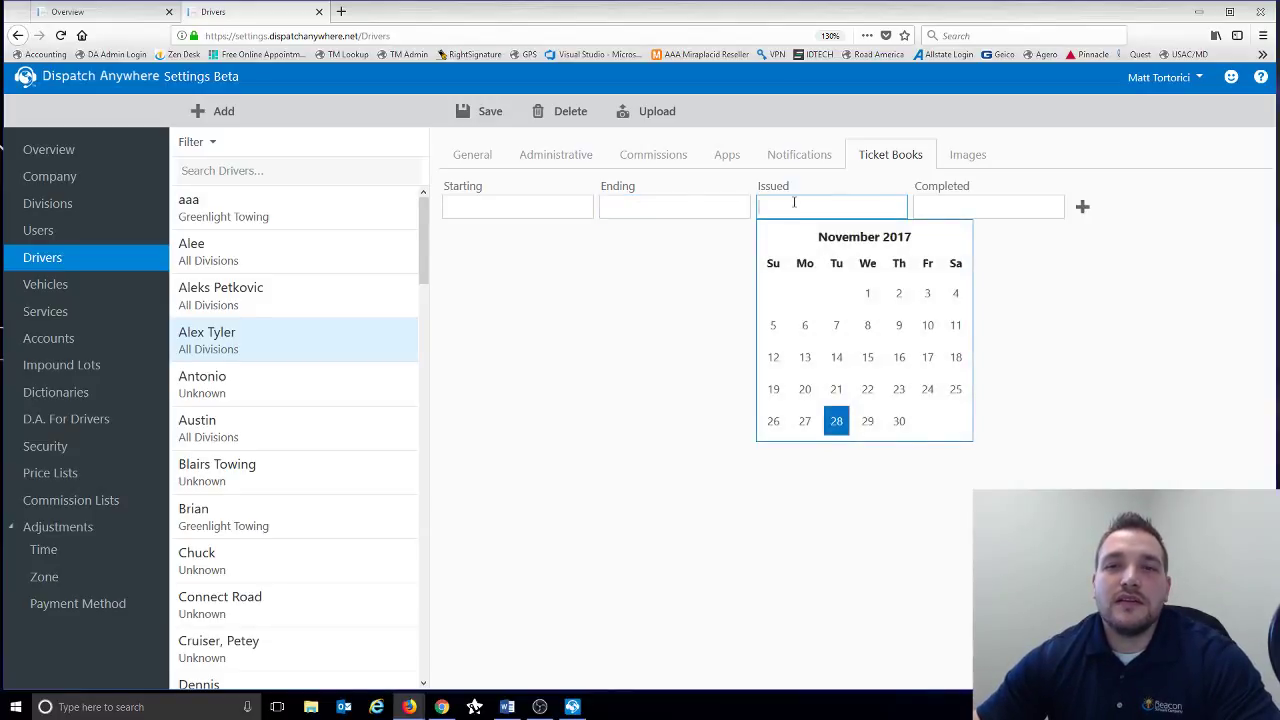
left_click(1083, 331)
left_click(957, 210)
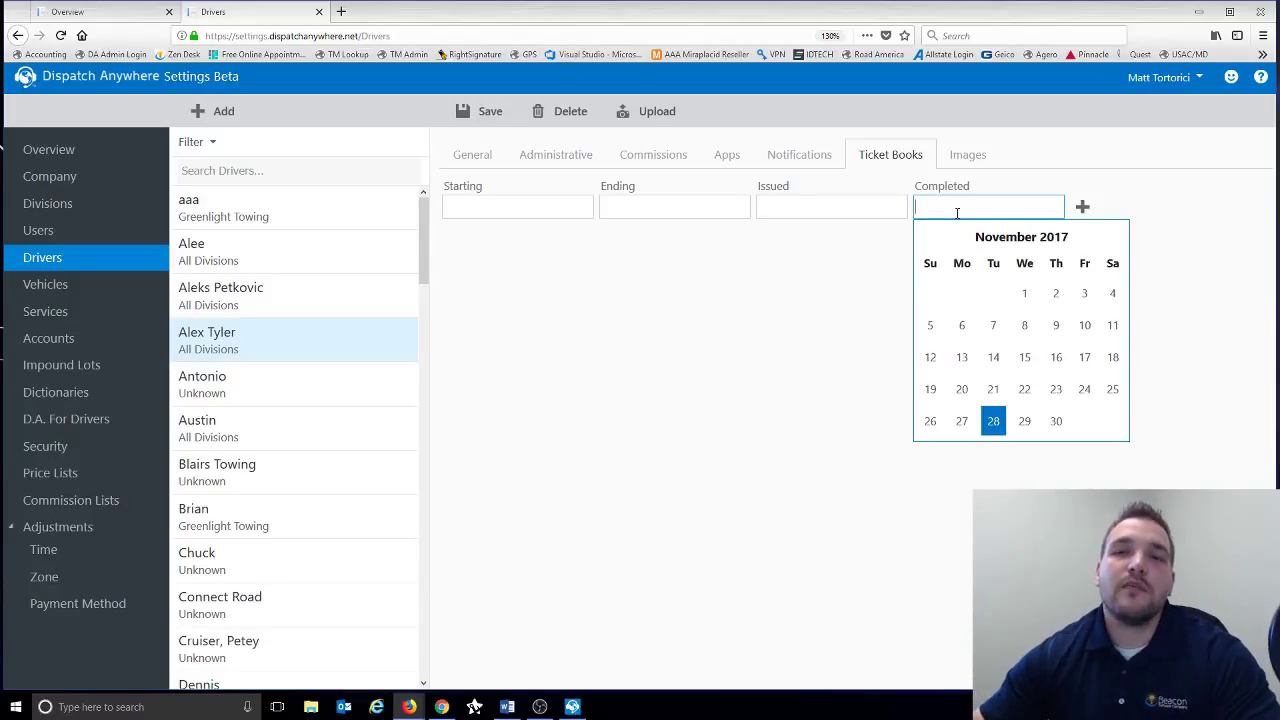
left_click(813, 272)
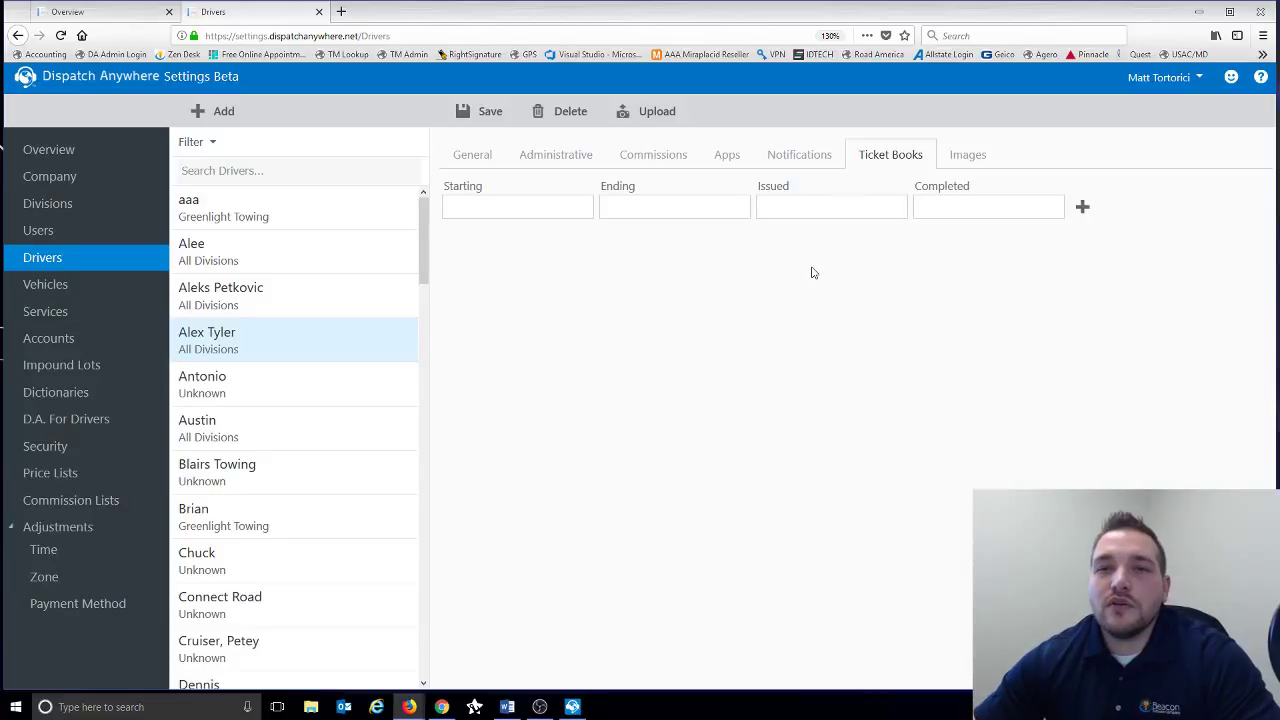
left_click(950, 214)
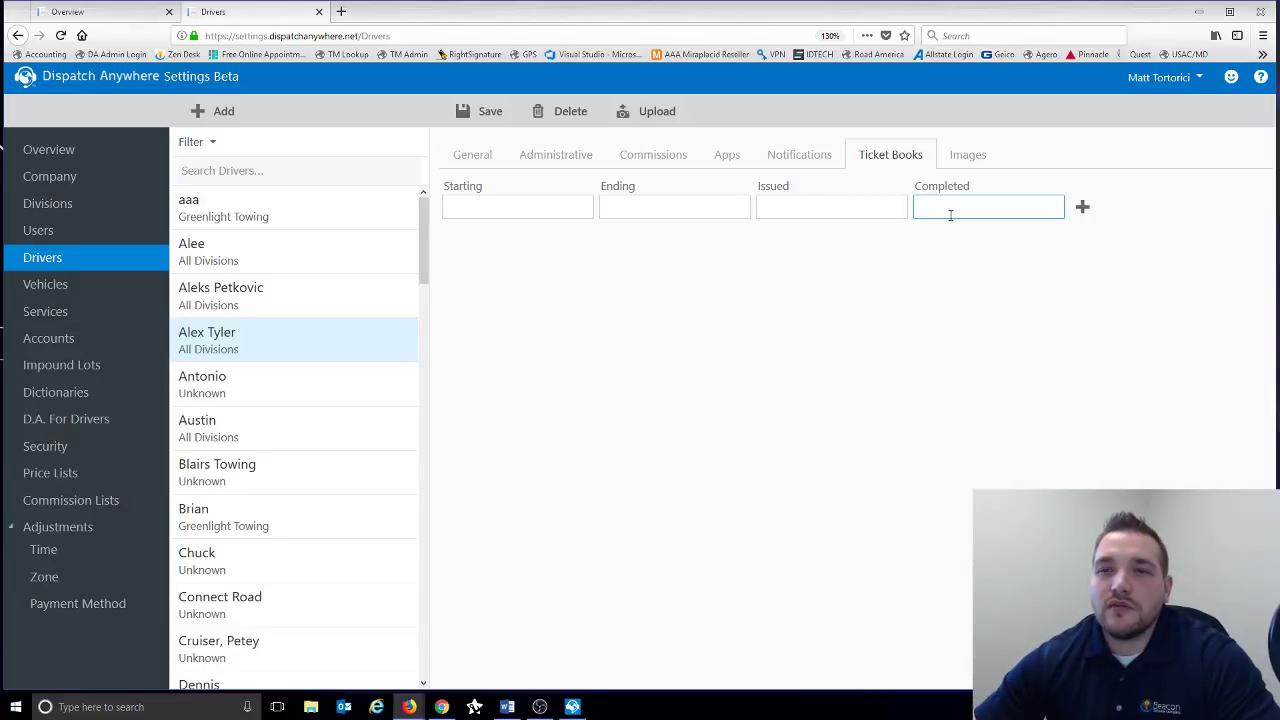
- Check the driver's empty Images page, then return to the driver's General details
left_click(968, 163)
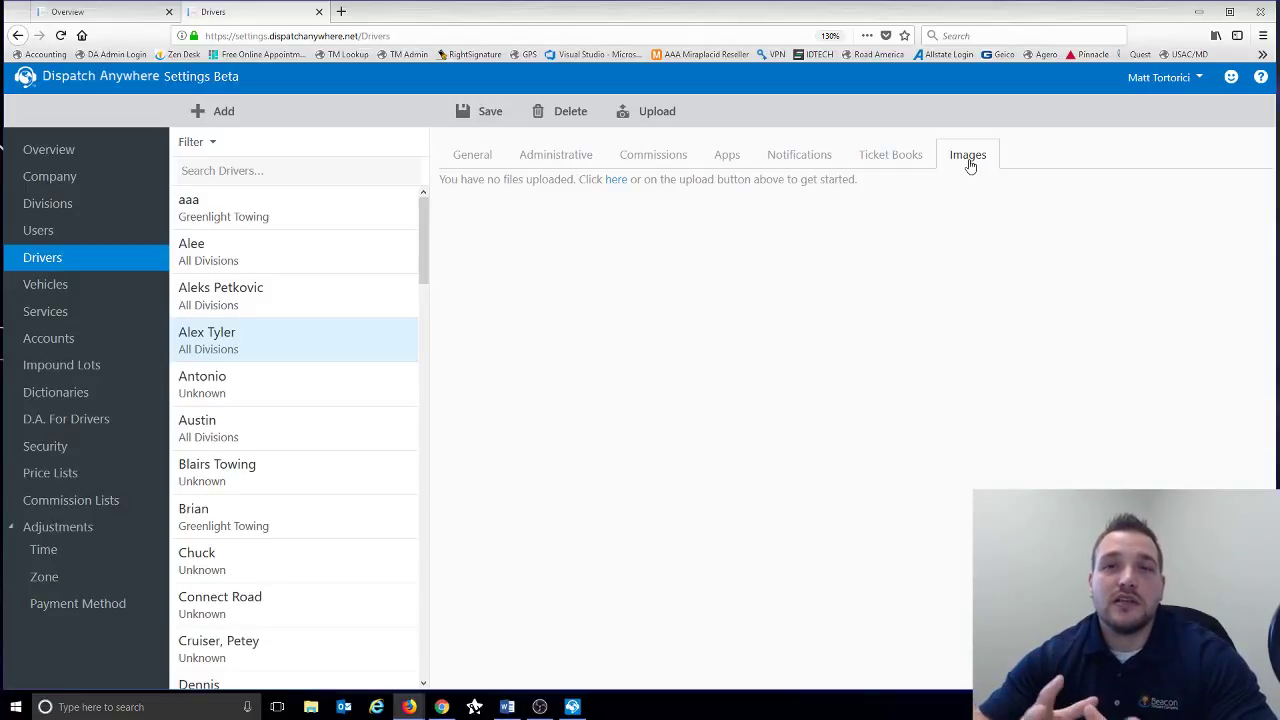
left_click(474, 165)
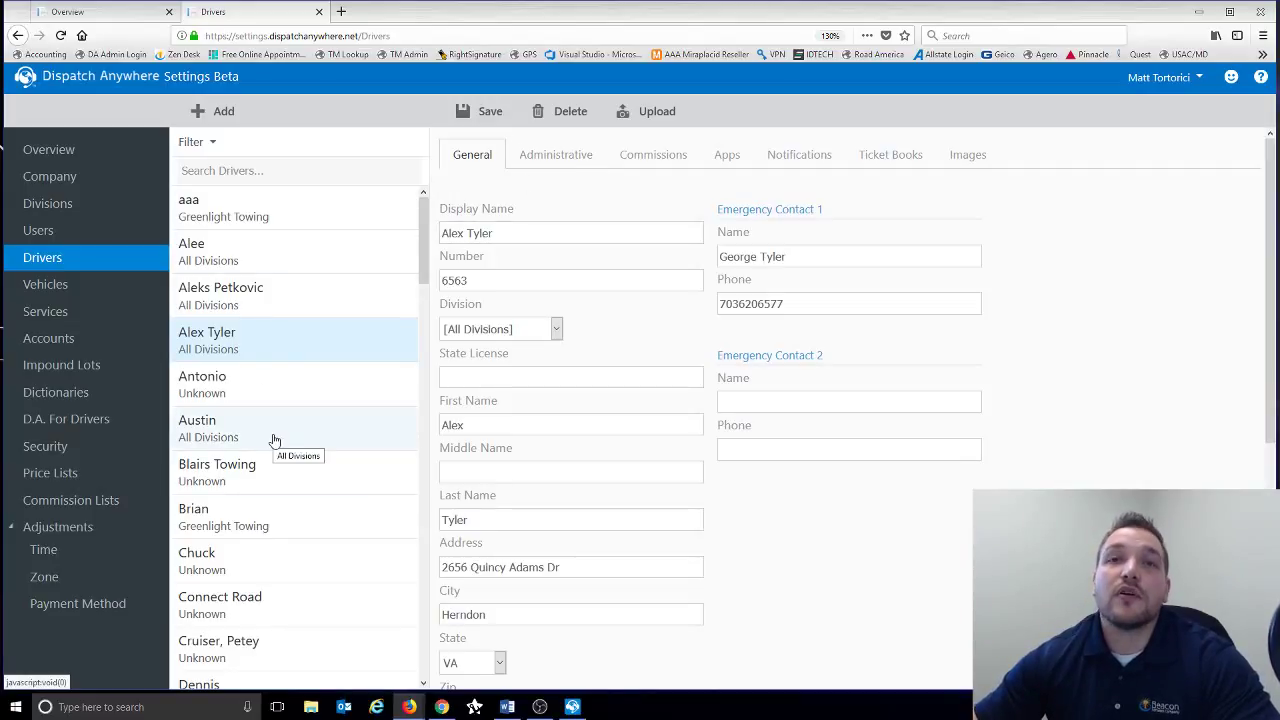
- Filter drivers to Inactive, open one without saving changes, and review its Administrative details
left_click(211, 145)
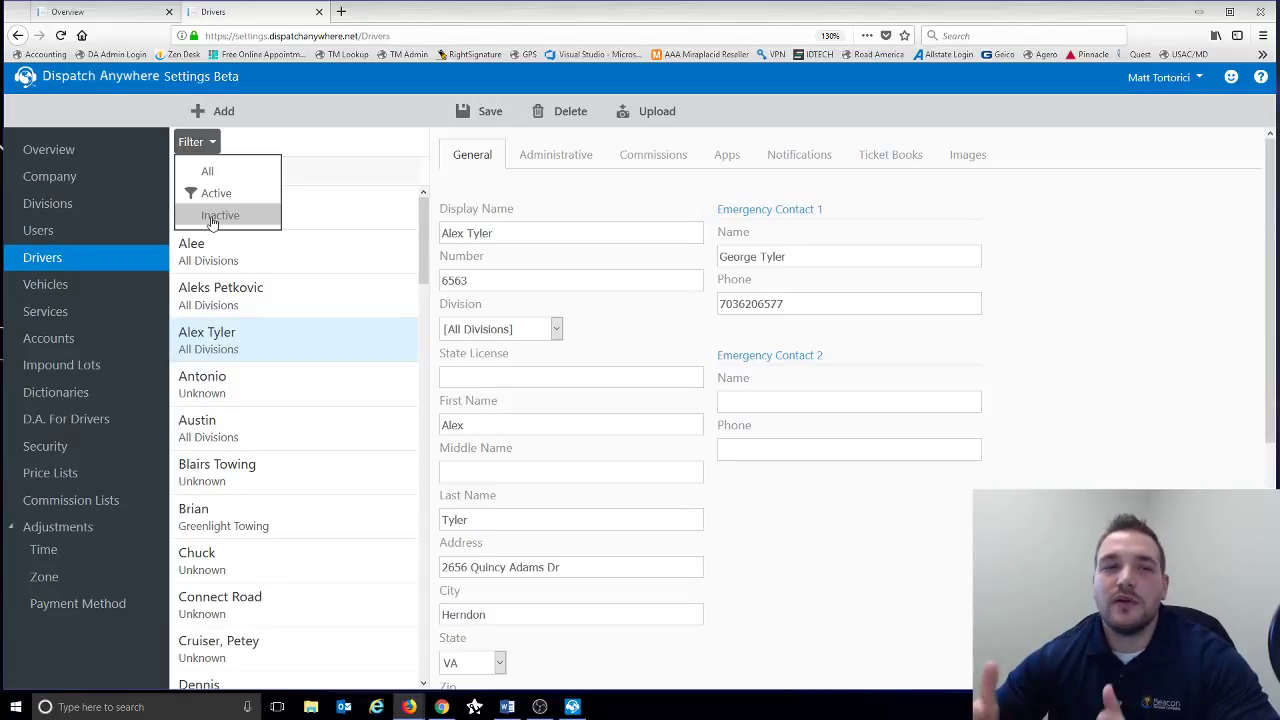
left_click(212, 219)
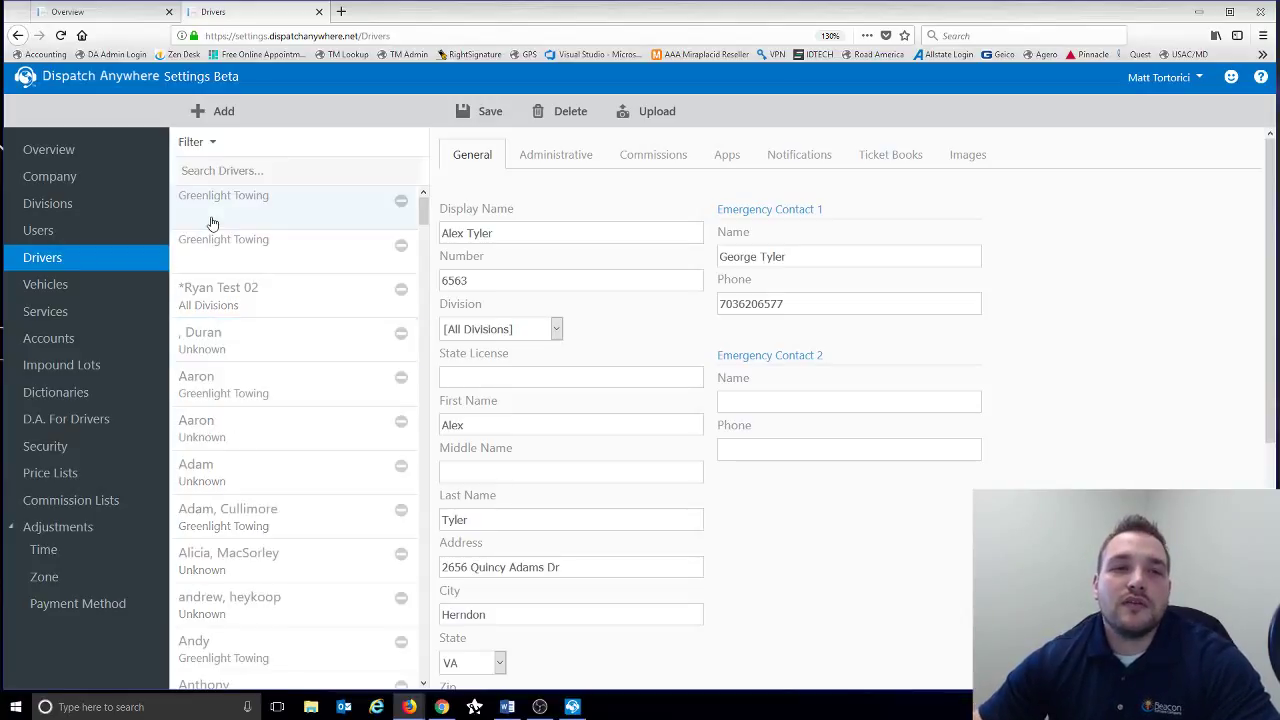
left_click(277, 398)
left_click(638, 400)
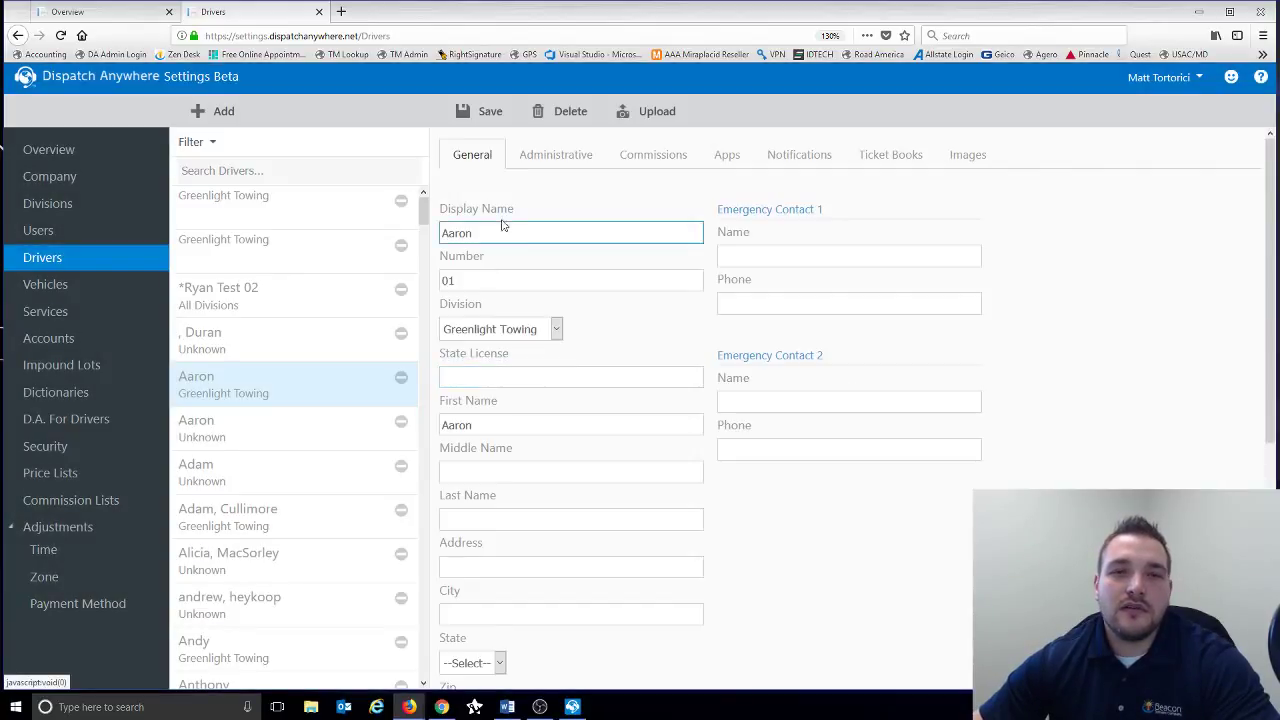
left_click(563, 163)
scroll(634, 412, "down", 1)
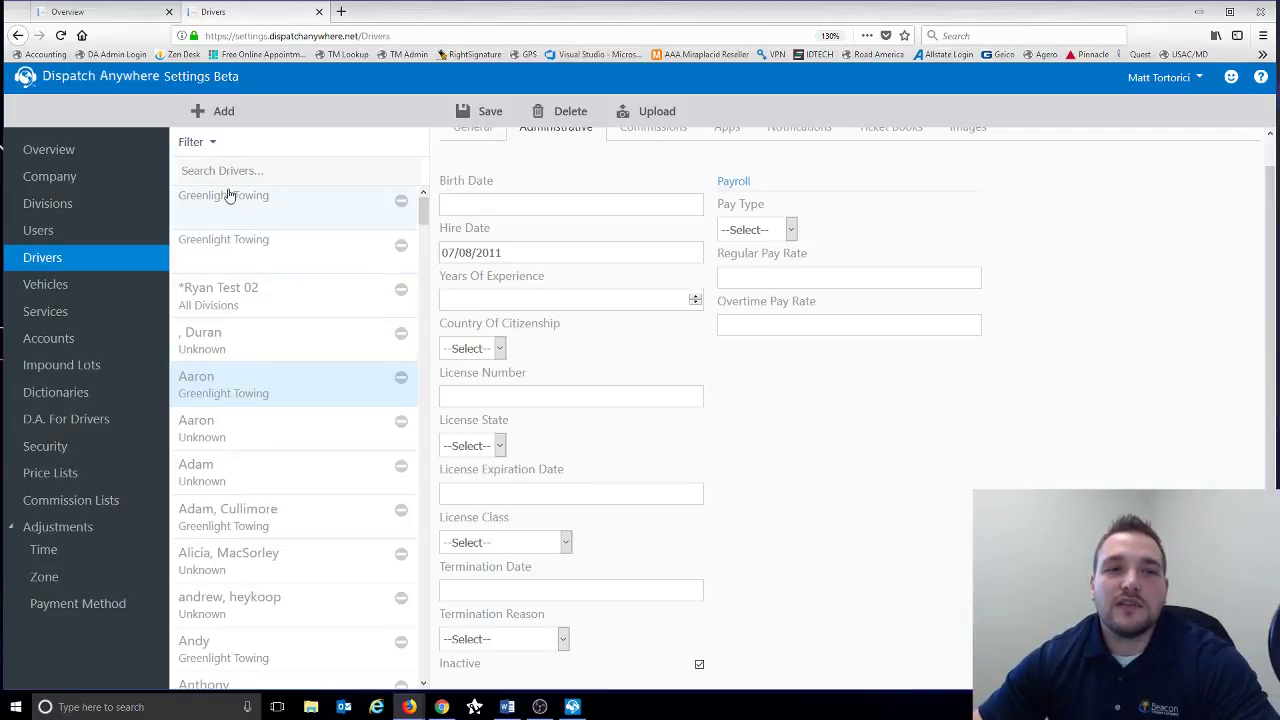
- Switch the driver filter back to Active, then go to the Vehicles page
left_click(211, 148)
left_click(212, 192)
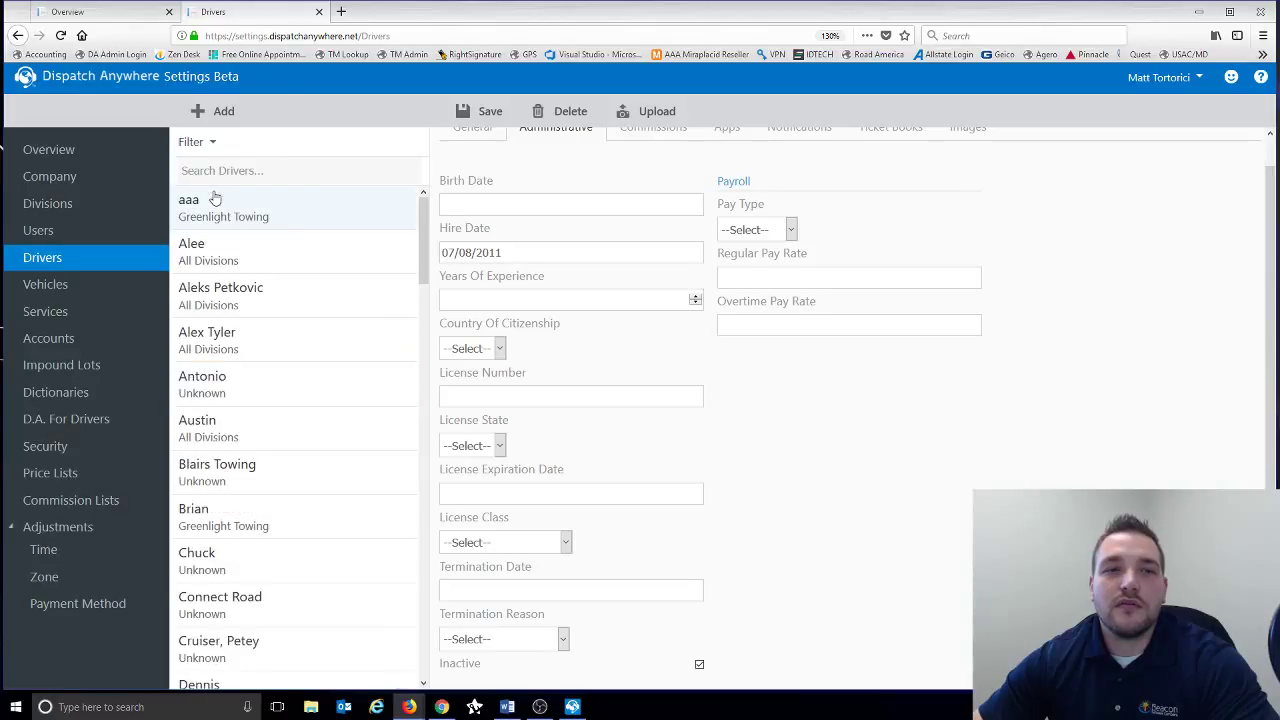
left_click(107, 289)
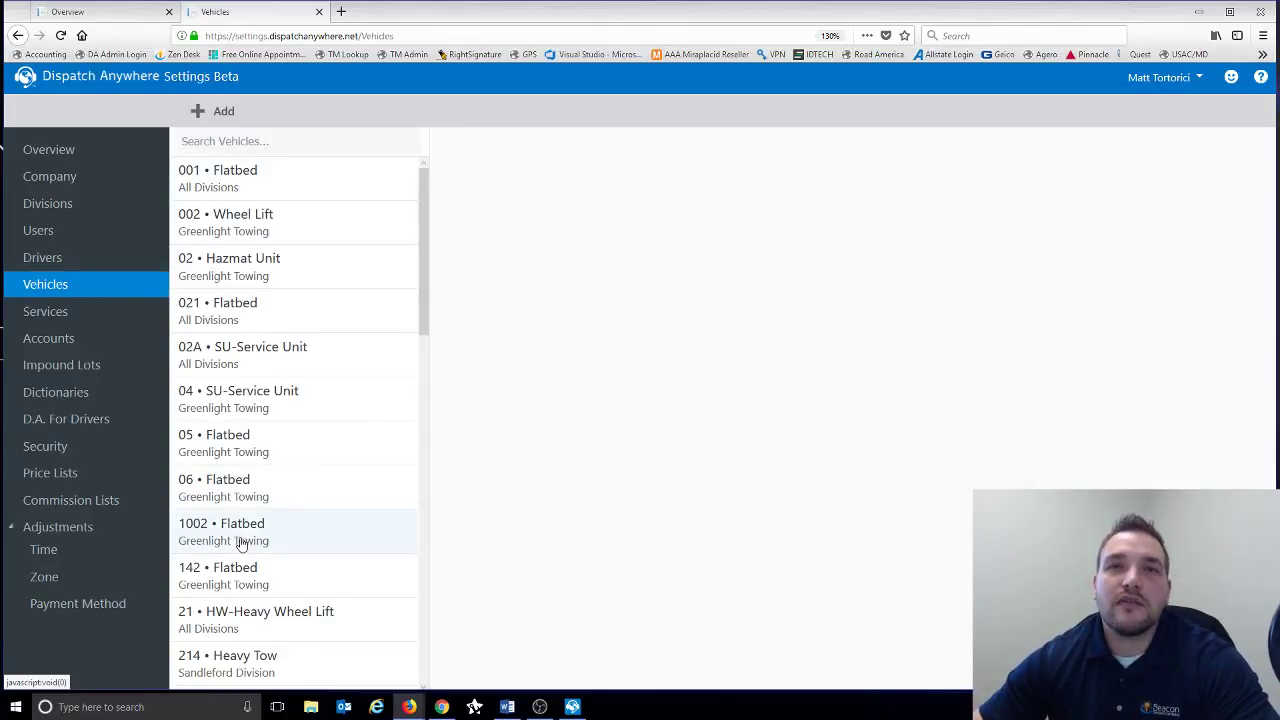
left_click(247, 192)
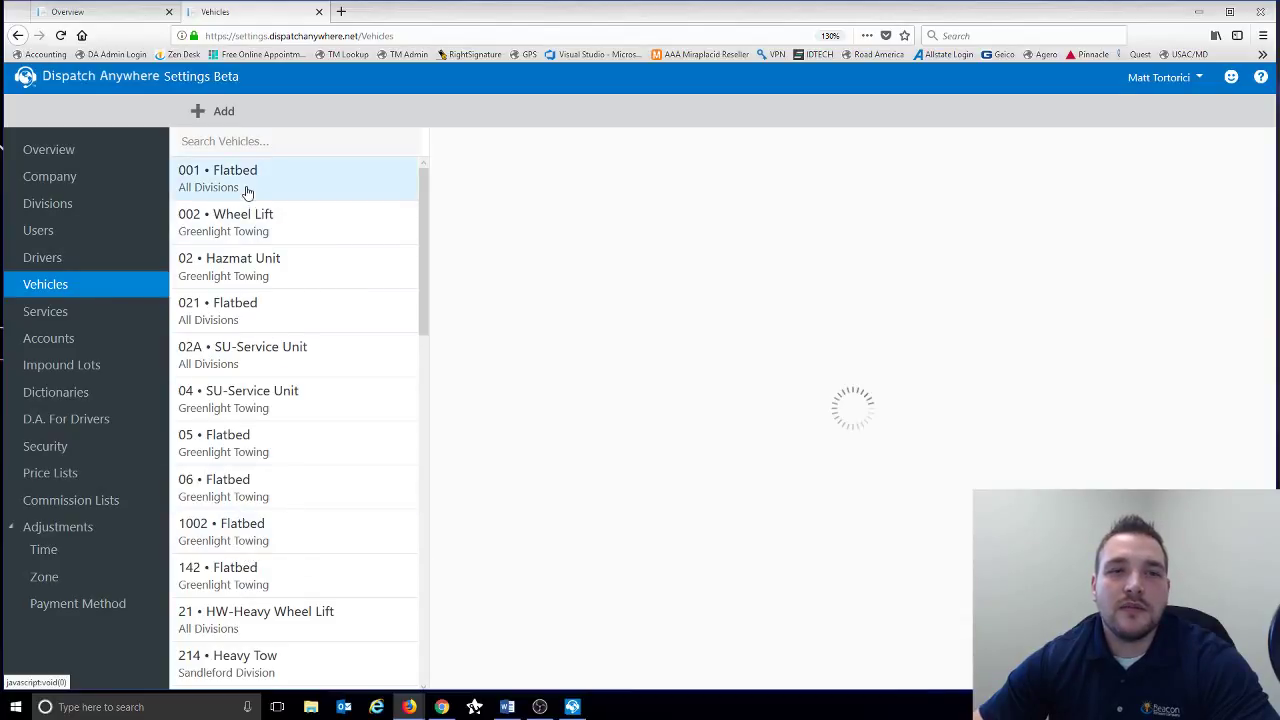
left_click(482, 232)
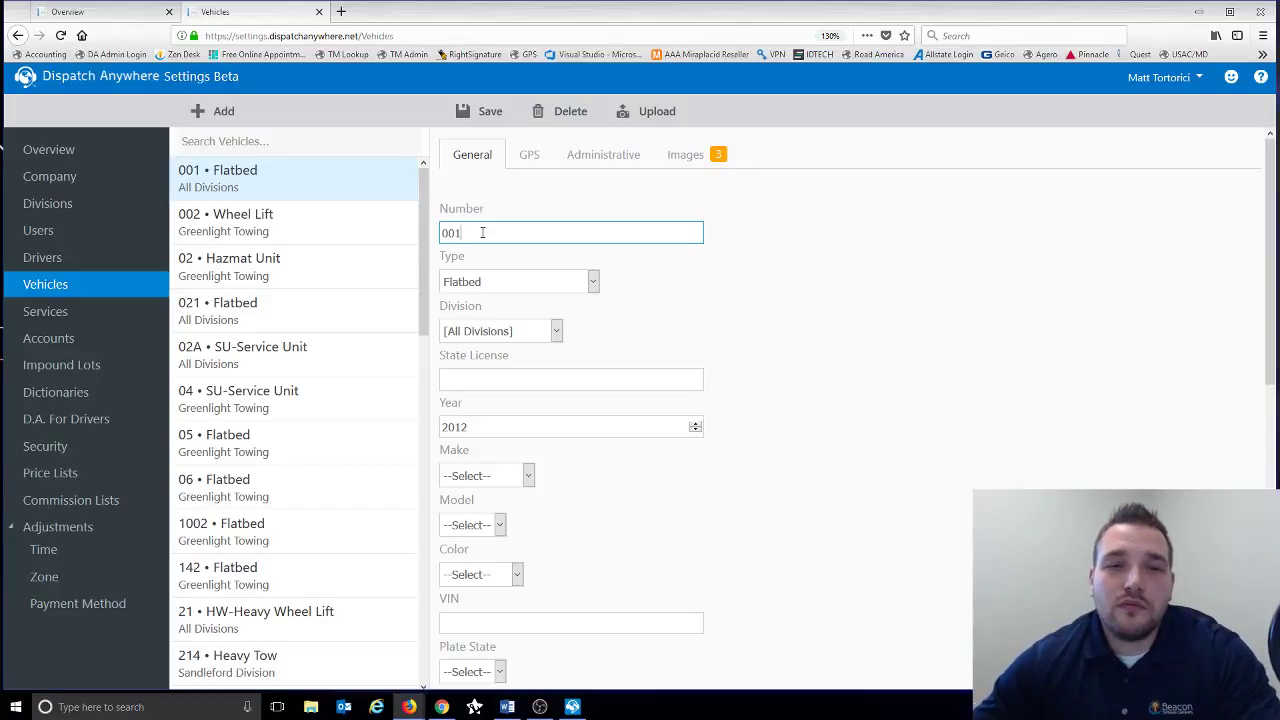
left_click(594, 284)
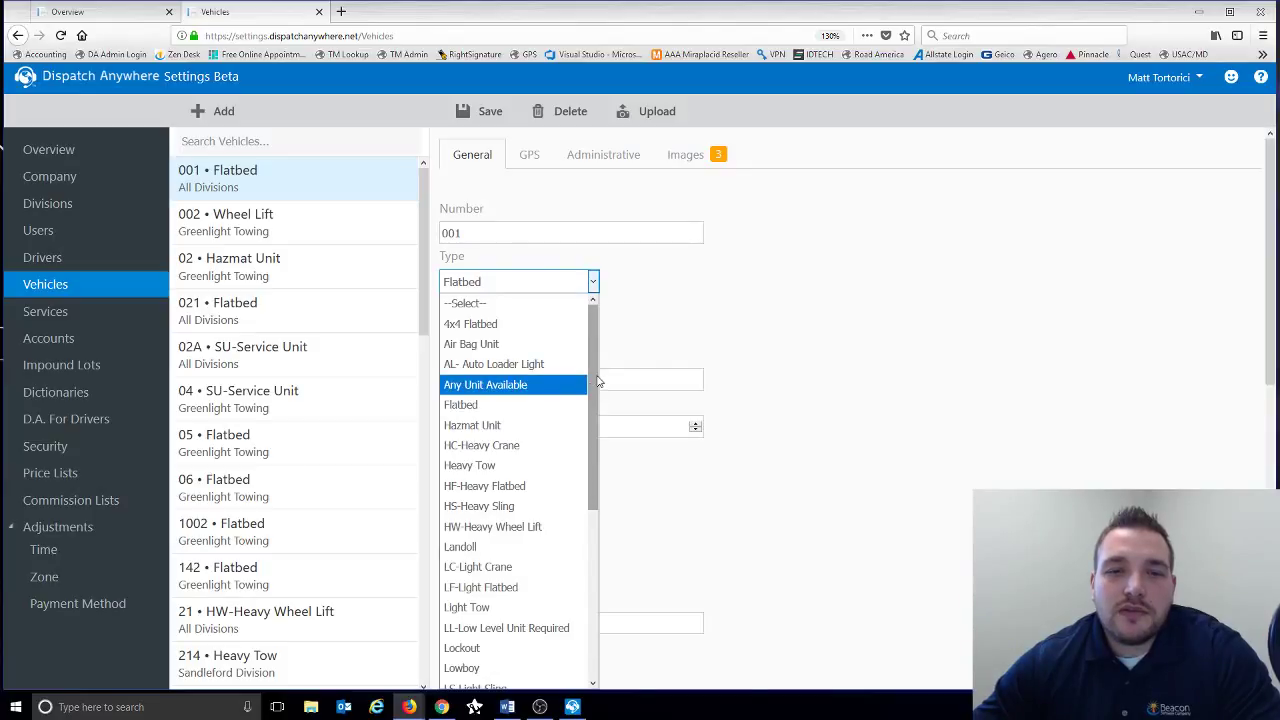
left_click_drag(596, 382, 590, 530)
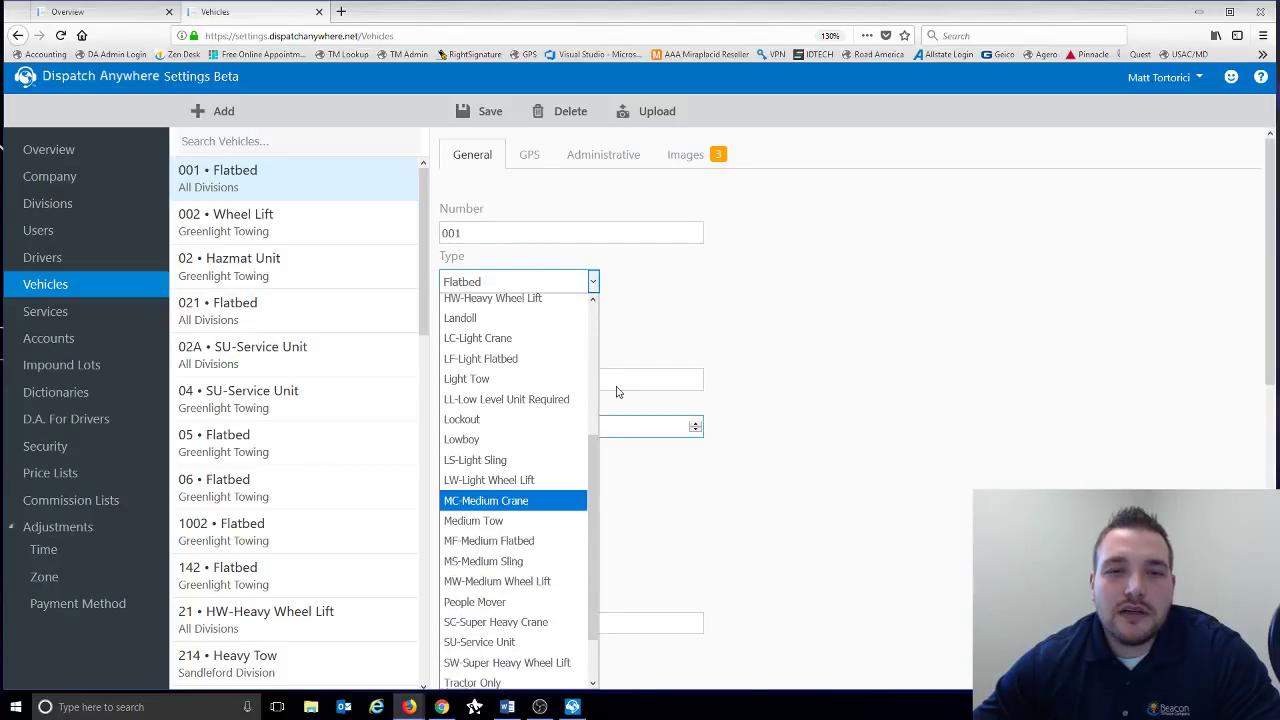
left_click(644, 289)
scroll(644, 289, "down", 1)
scroll(644, 289, "down", 1)
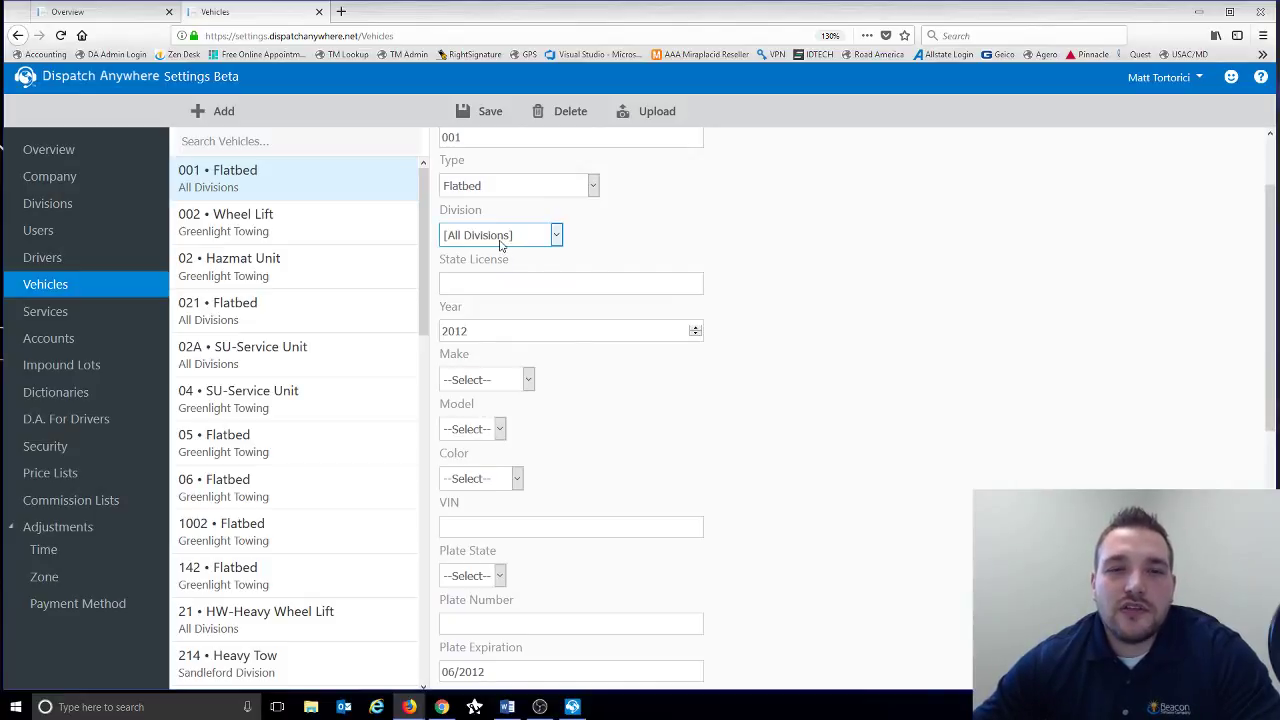
left_click(501, 245)
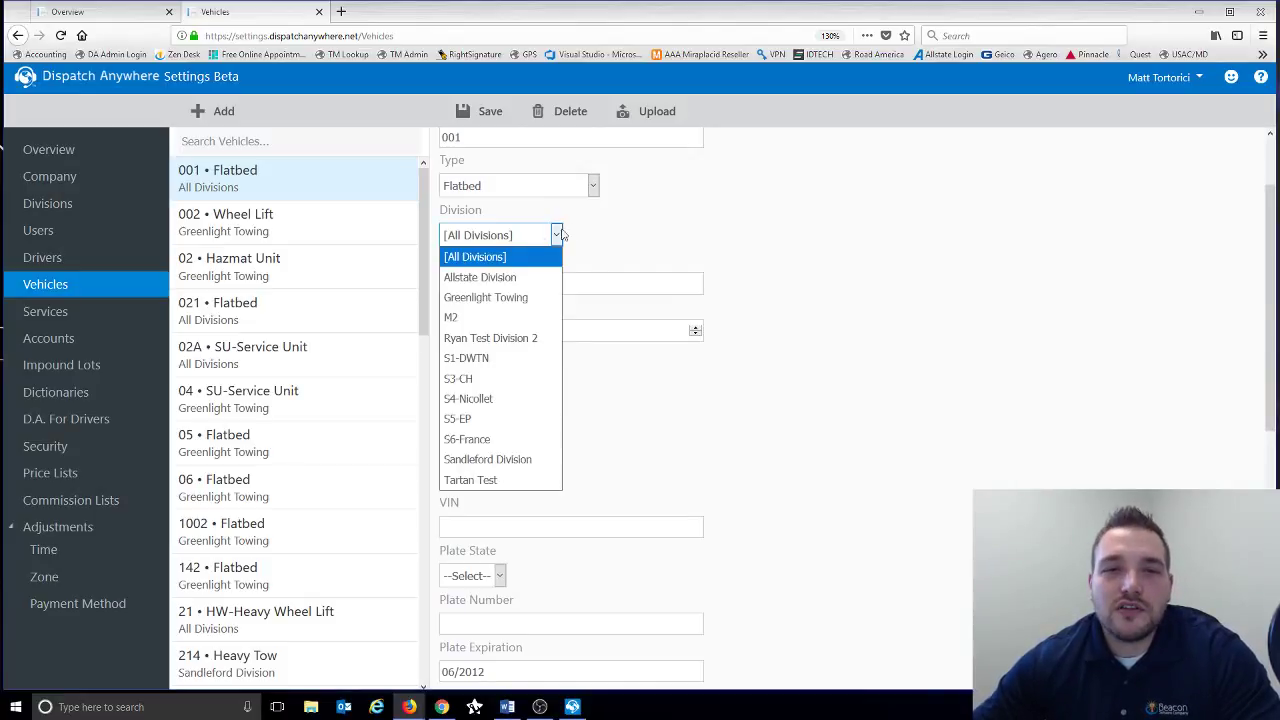
left_click(594, 226)
left_click(529, 285)
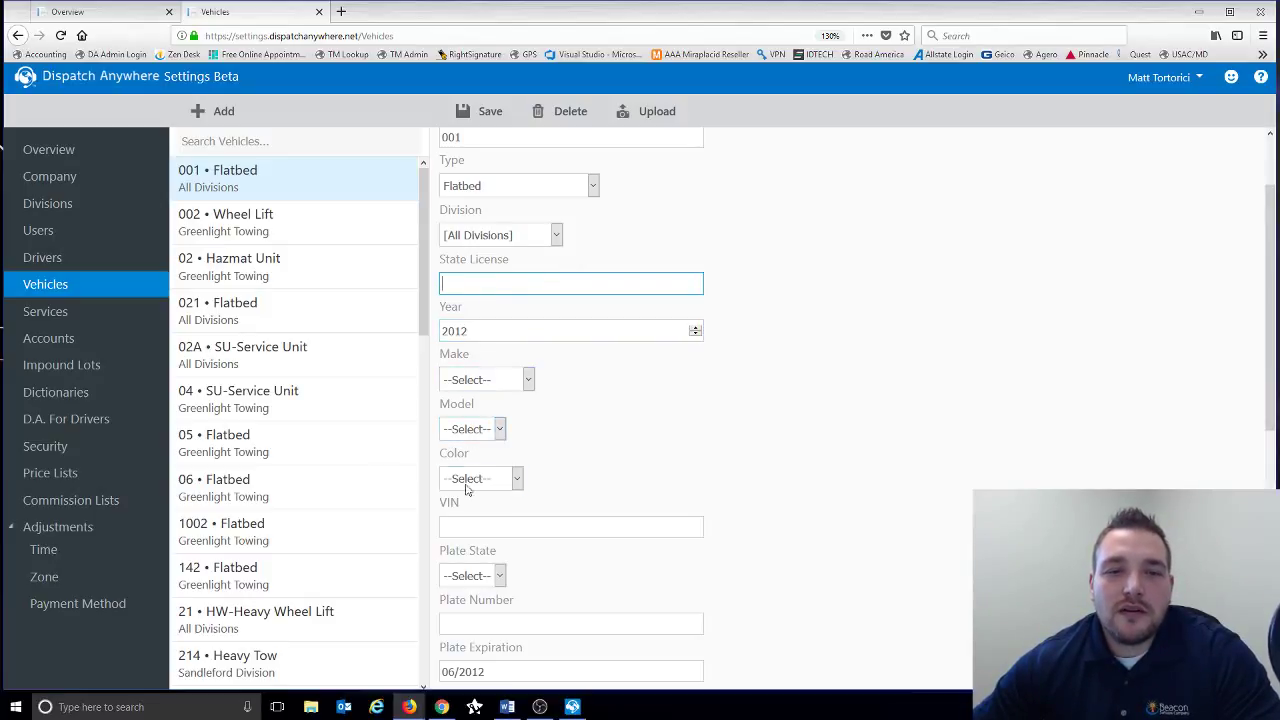
scroll(577, 409, "down", 3)
left_click(517, 313)
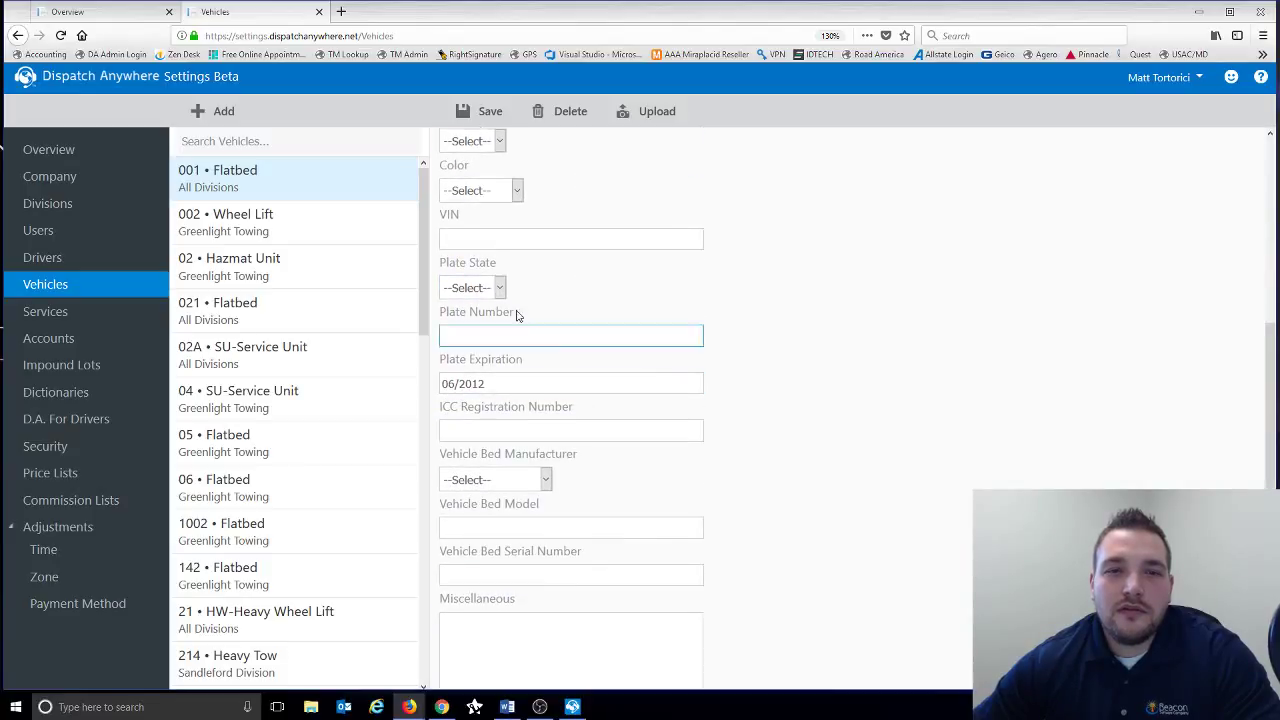
left_click(498, 290)
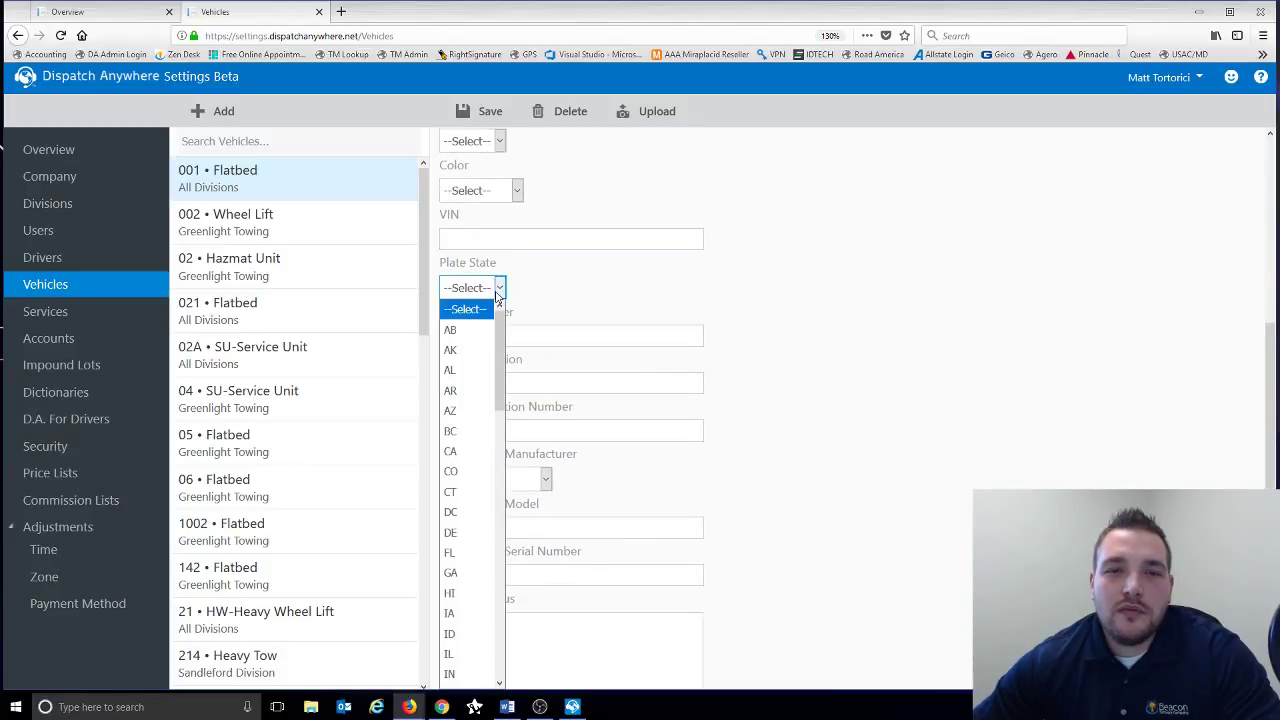
left_click(526, 297)
left_click(489, 333)
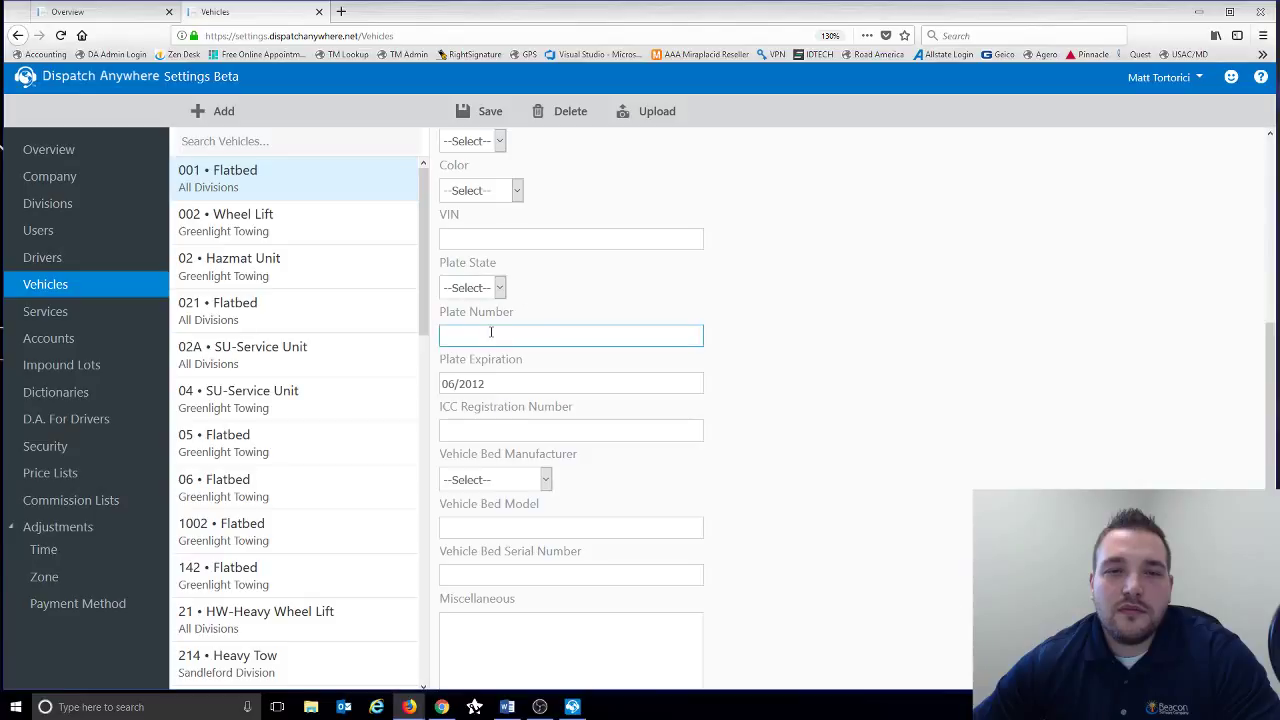
left_click(489, 384)
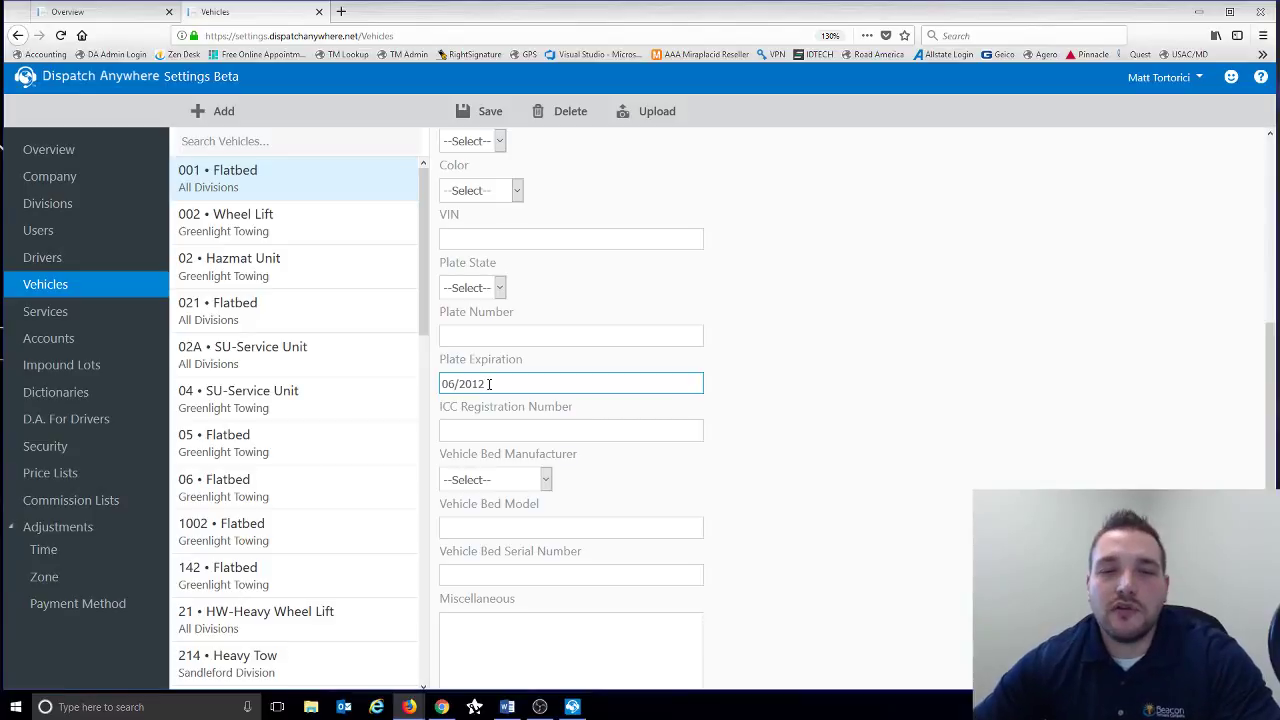
scroll(495, 390, "down", 2)
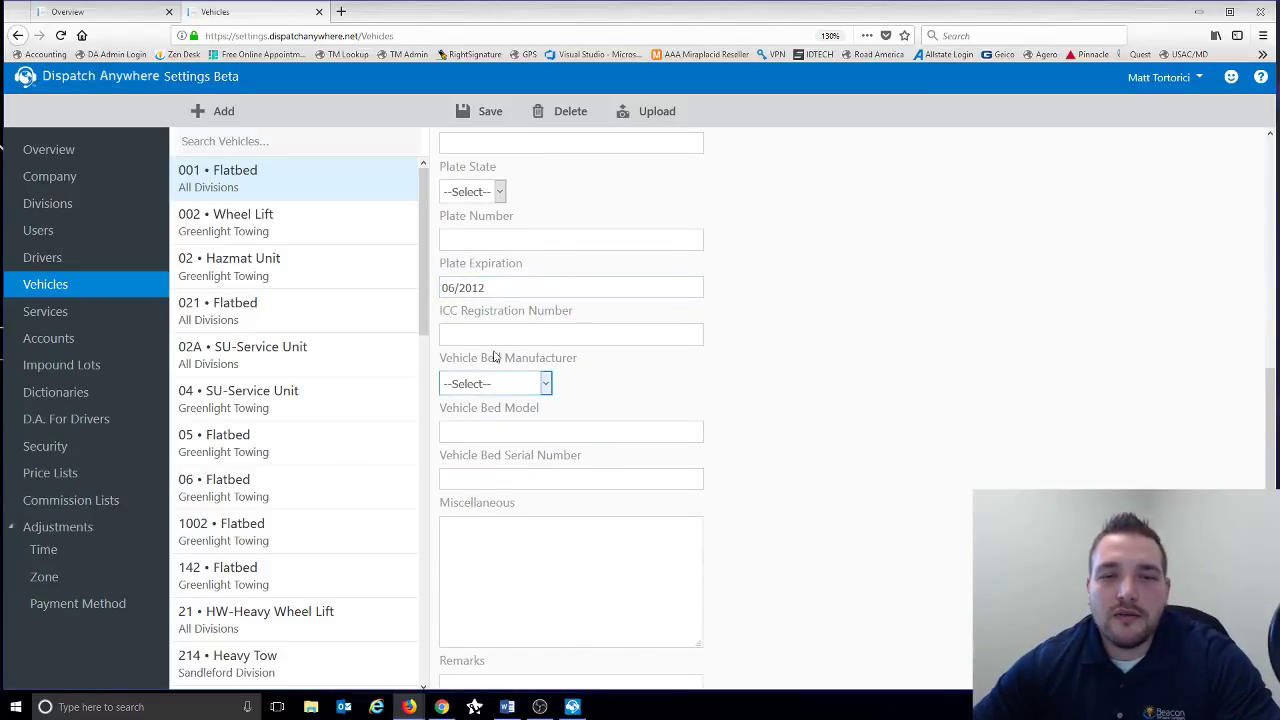
scroll(505, 490, "down", 3)
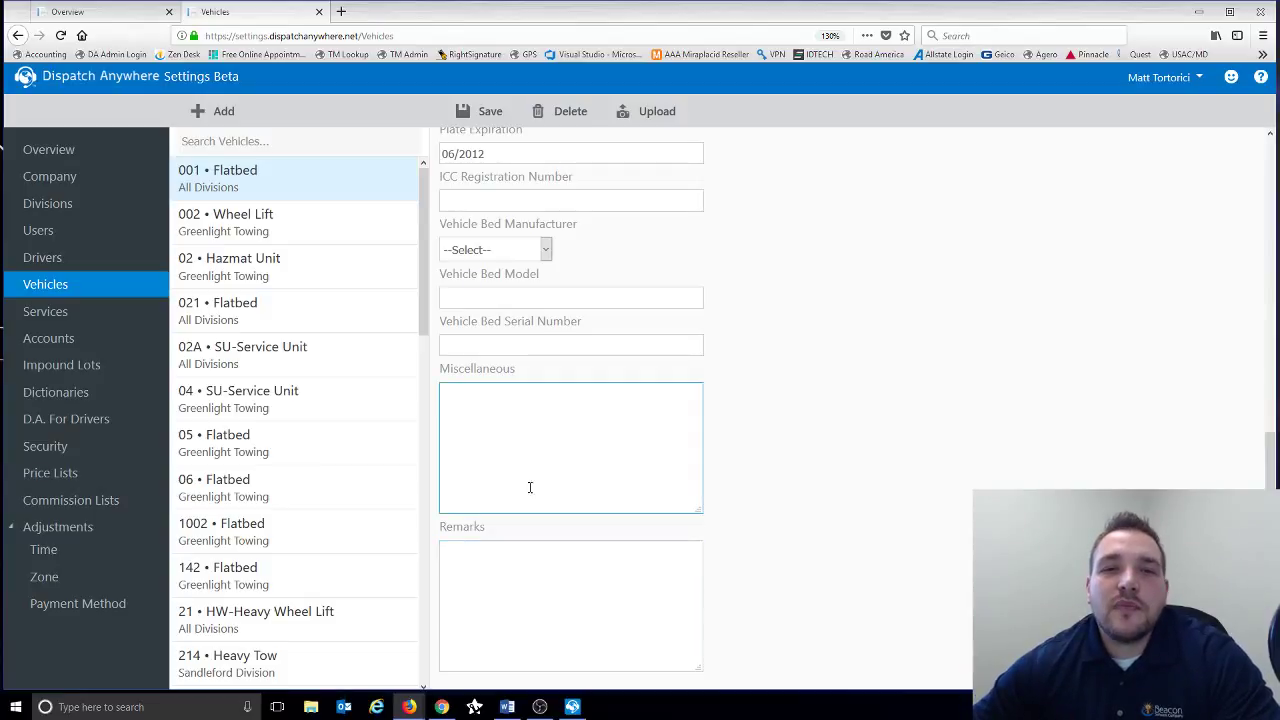
scroll(530, 484, "up", 13)
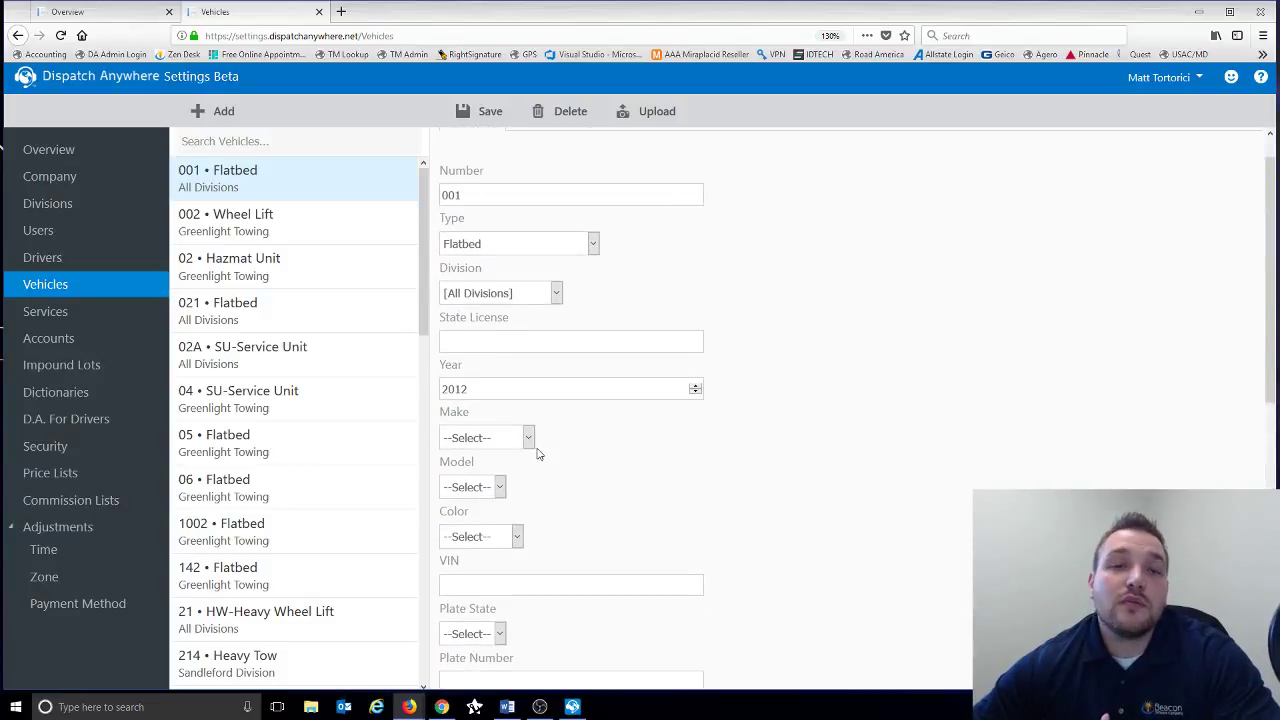
left_click(487, 194)
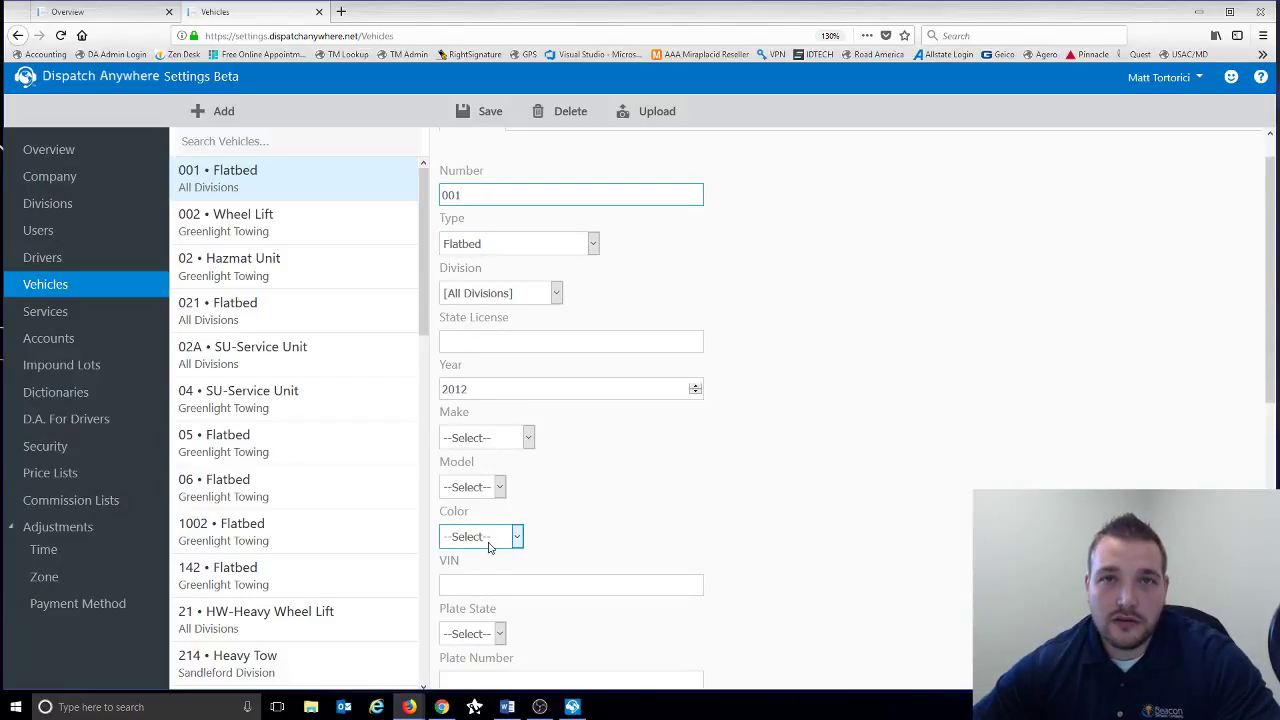
scroll(492, 540, "down", 2)
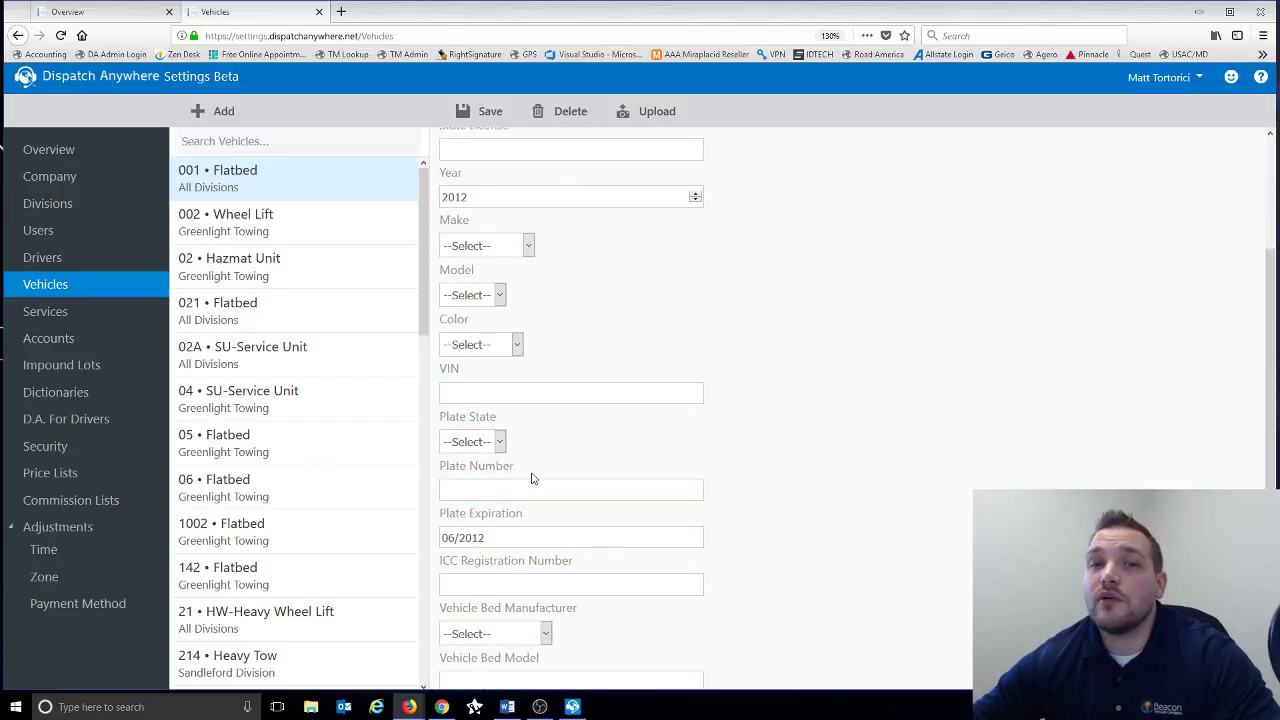
scroll(532, 478, "up", 3)
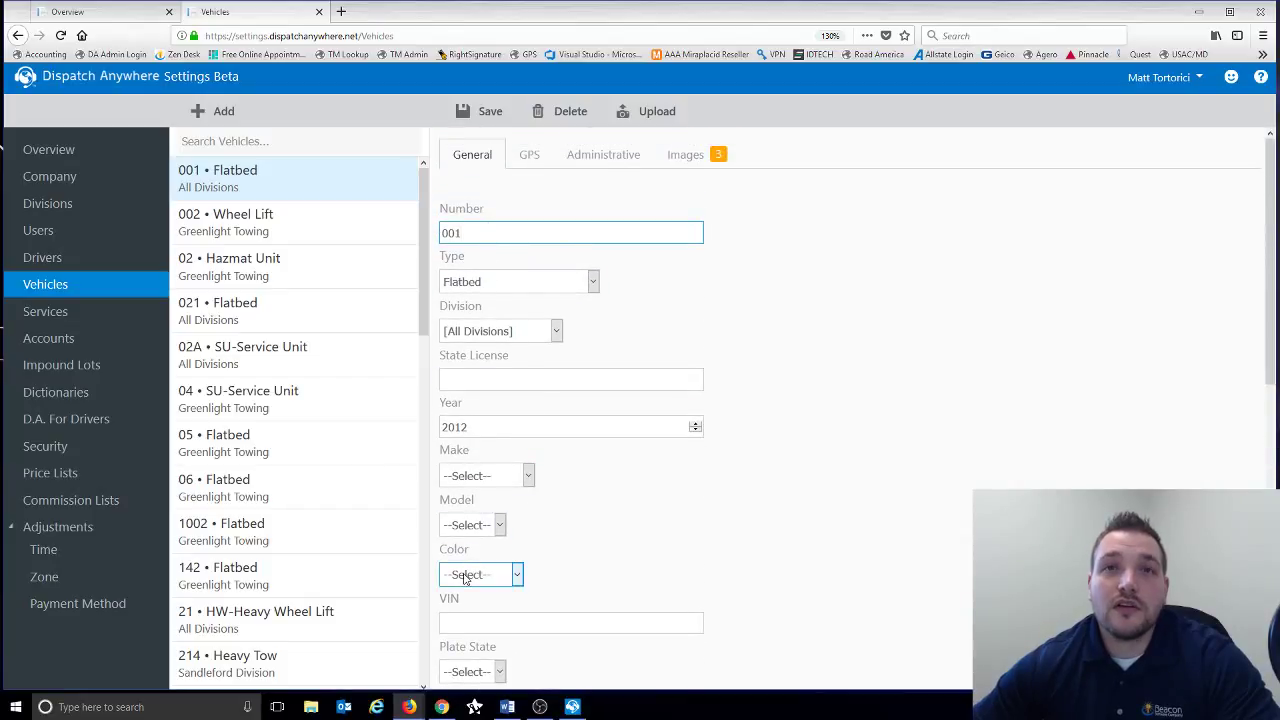
- Set vehicle 001's GPS Provider to Tom Tom - Demo Unit
left_click(530, 160)
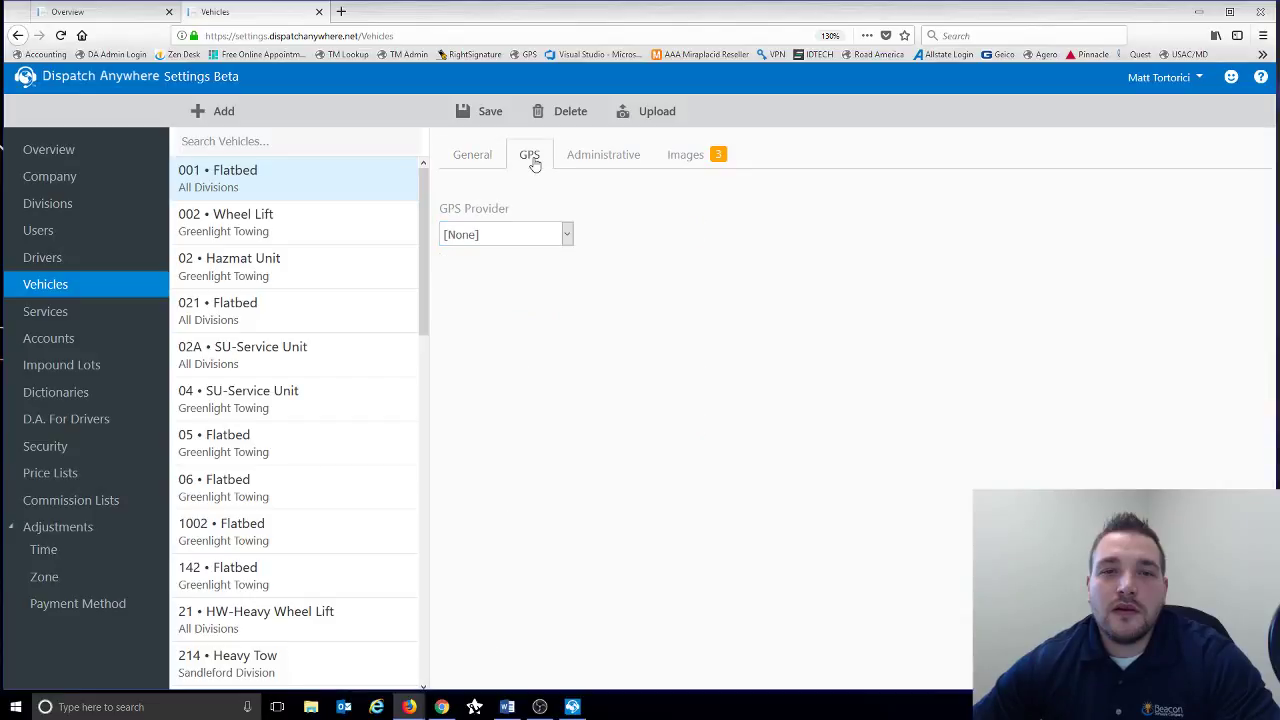
left_click(567, 235)
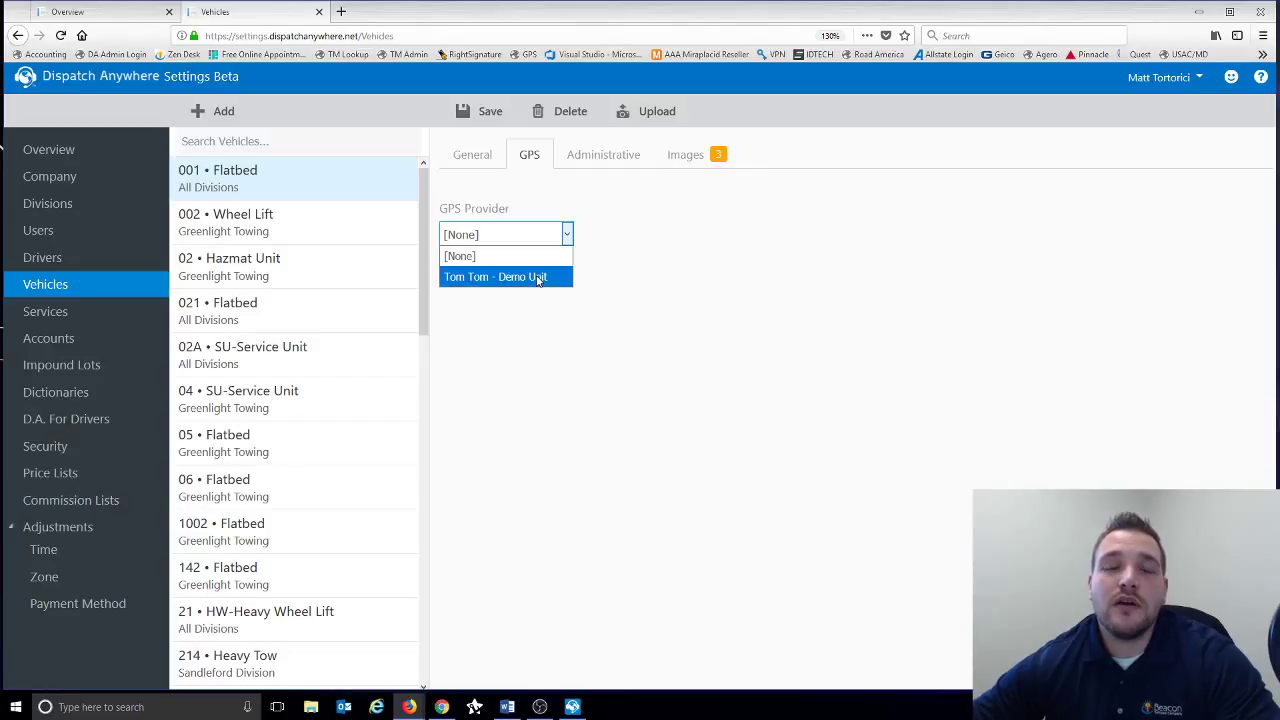
left_click(537, 277)
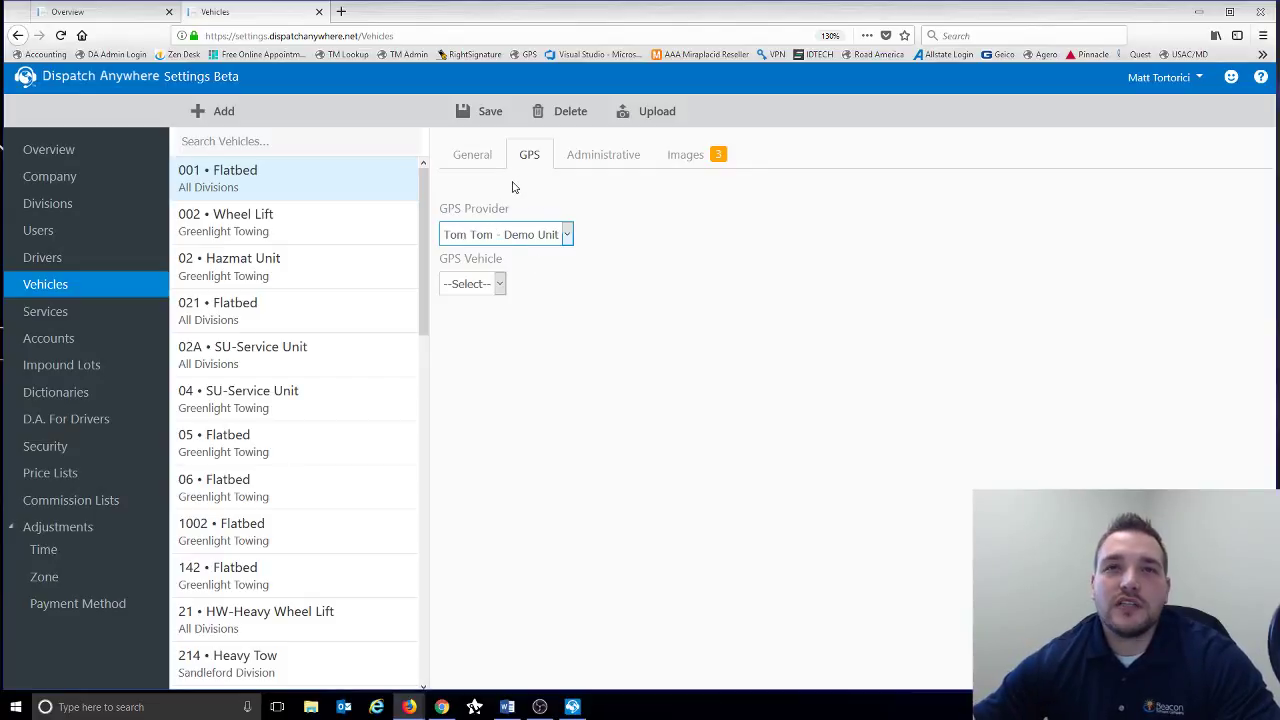
- Revisit the GPS tab and check the GPS Vehicle list, leaving it unselected
left_click(472, 158)
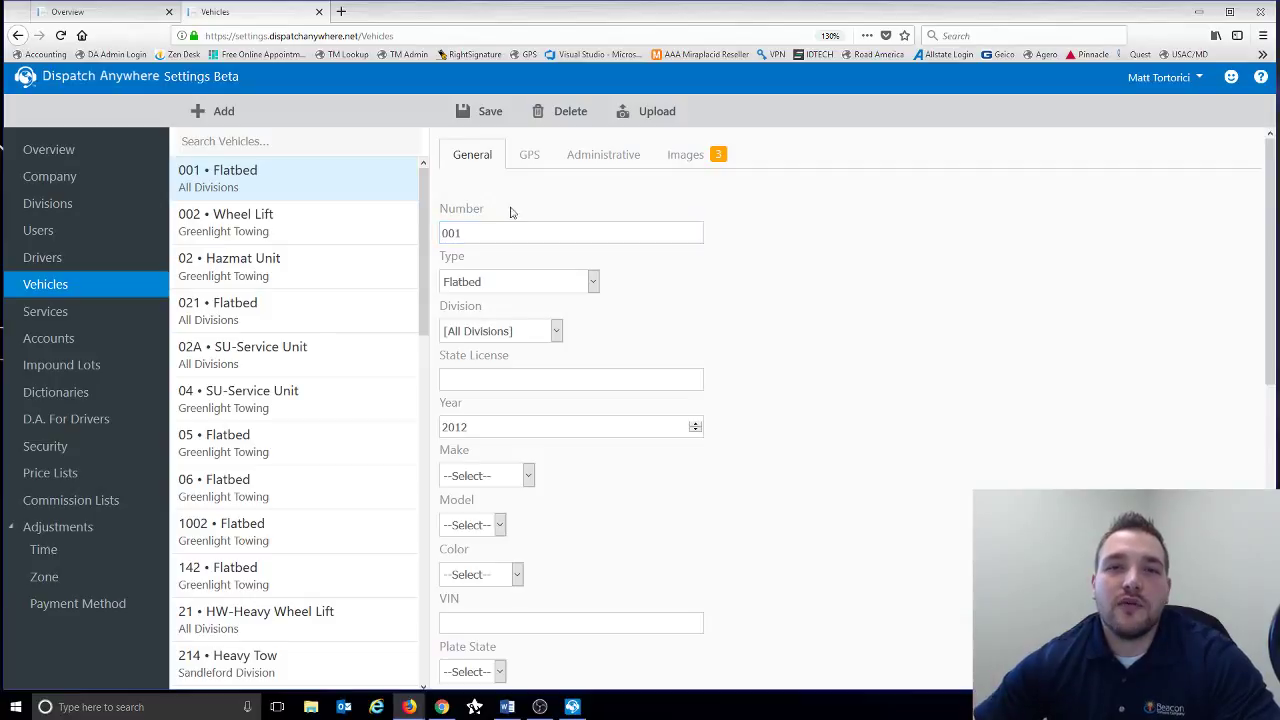
left_click(531, 162)
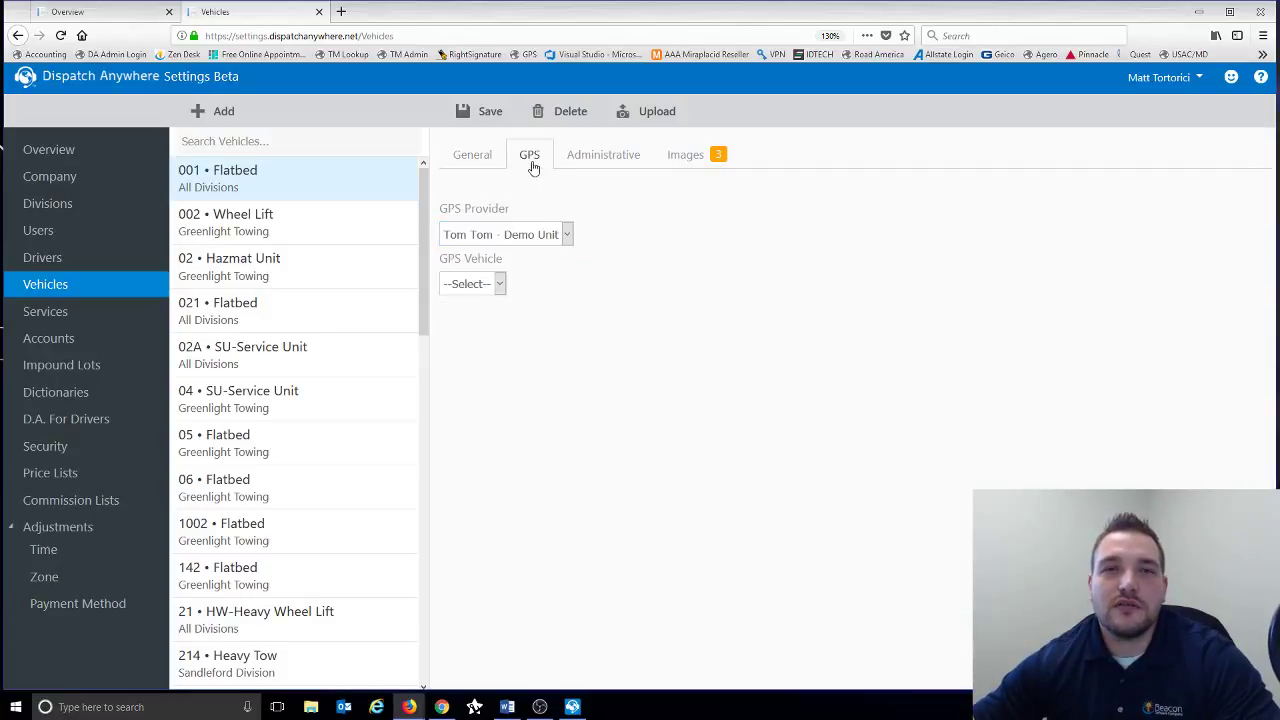
left_click(499, 284)
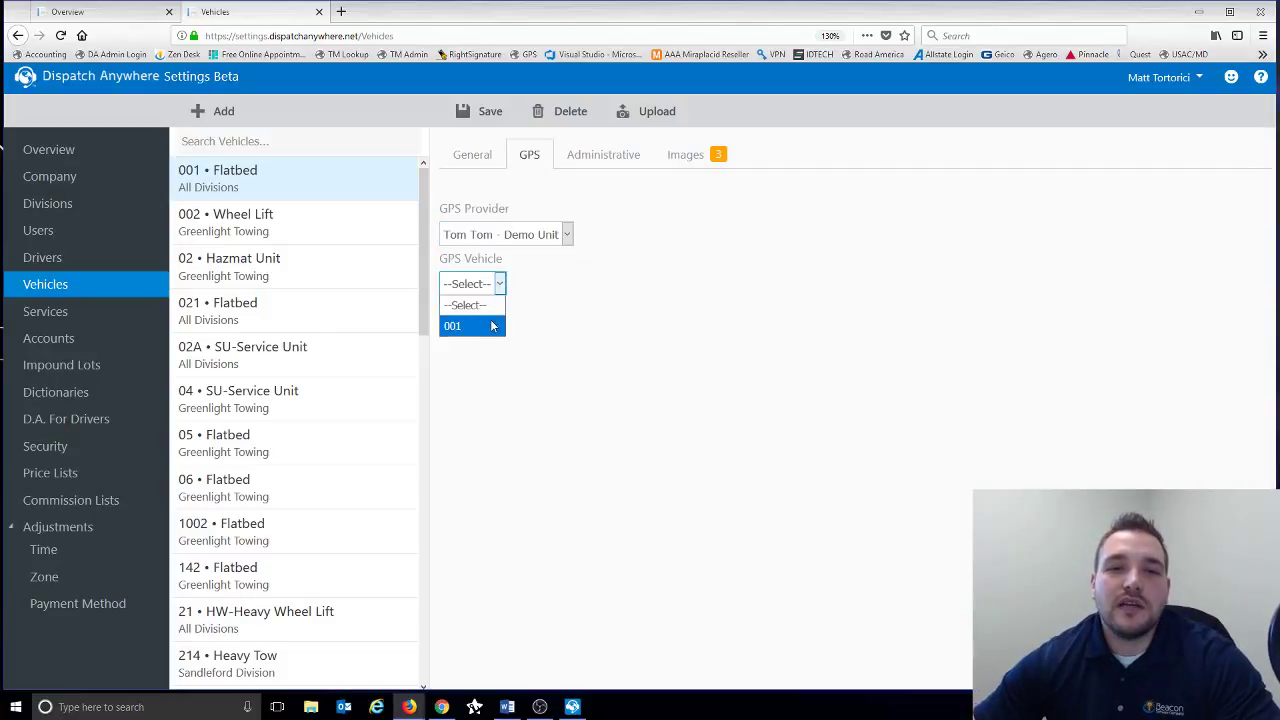
left_click(582, 266)
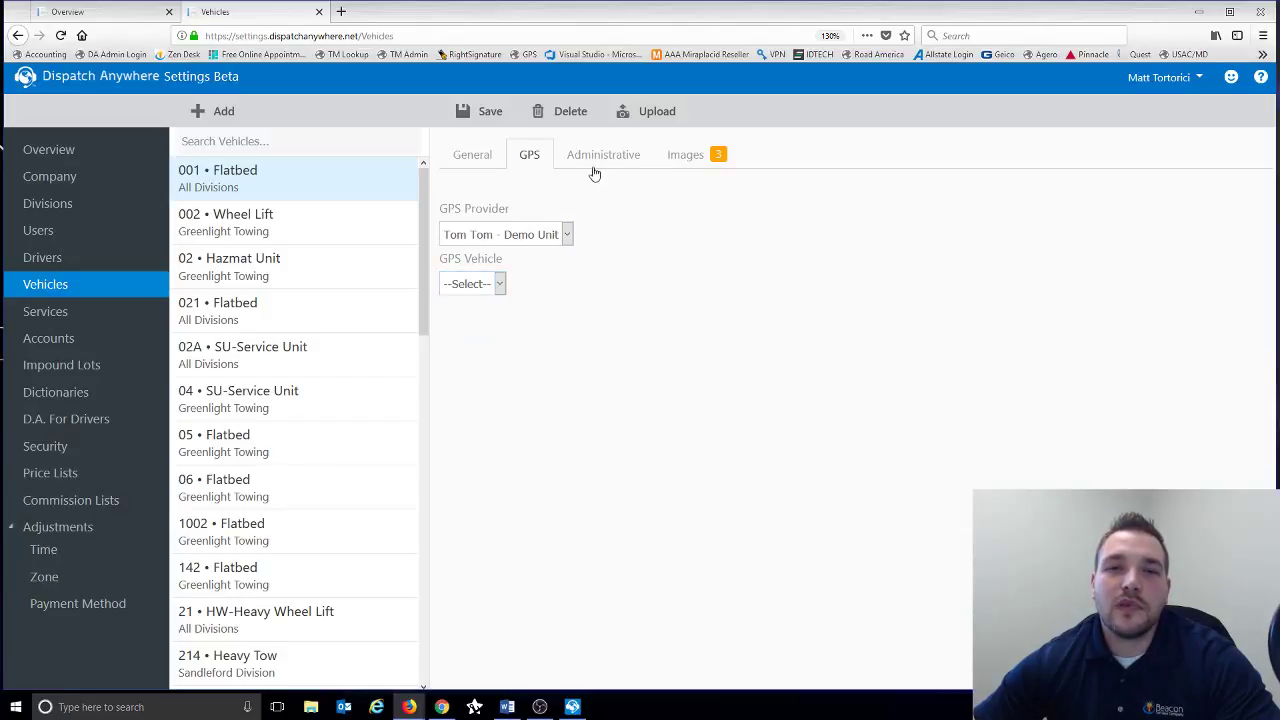
- Review vehicle 001's Administrative fields and its three Images photos, then return to General
left_click(594, 171)
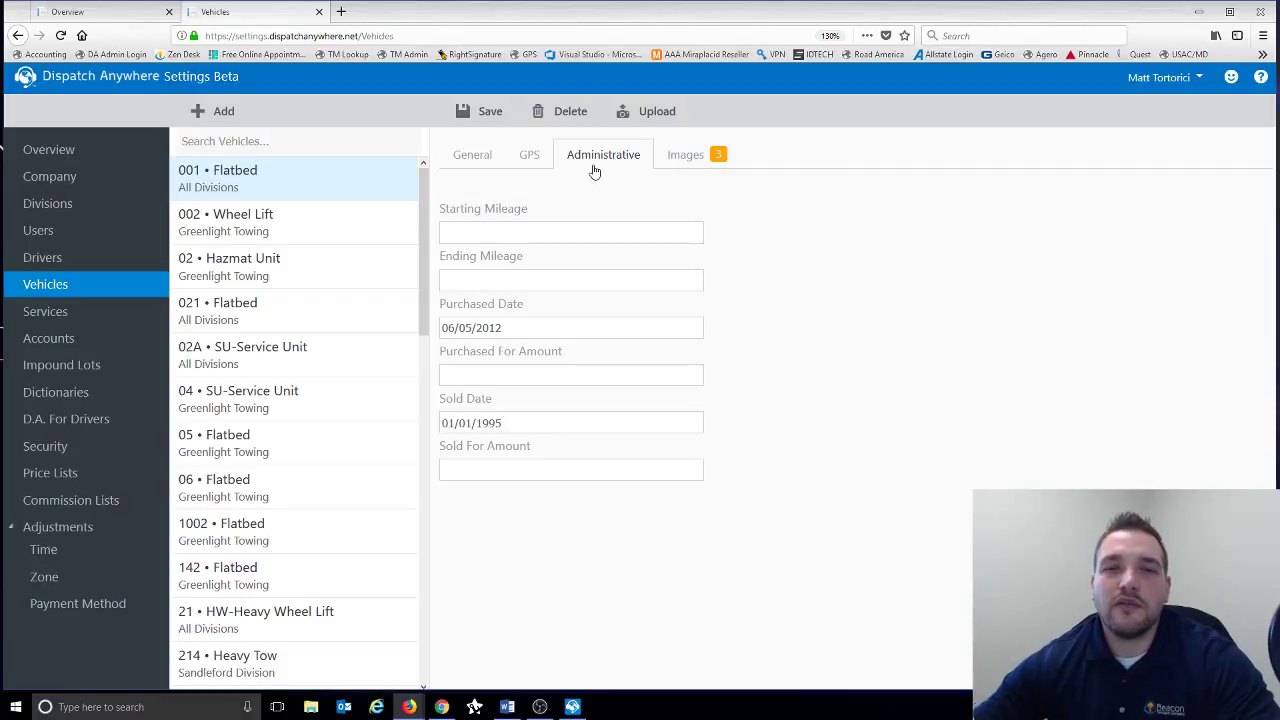
left_click(673, 158)
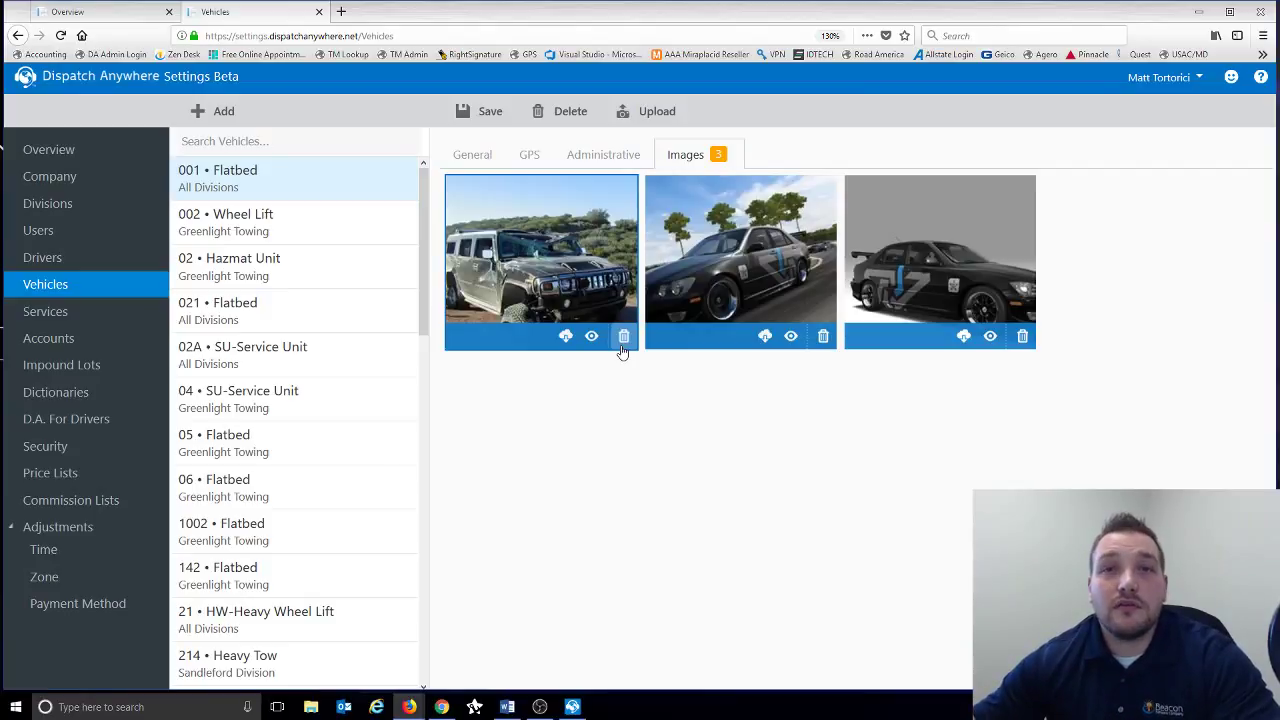
left_click(470, 160)
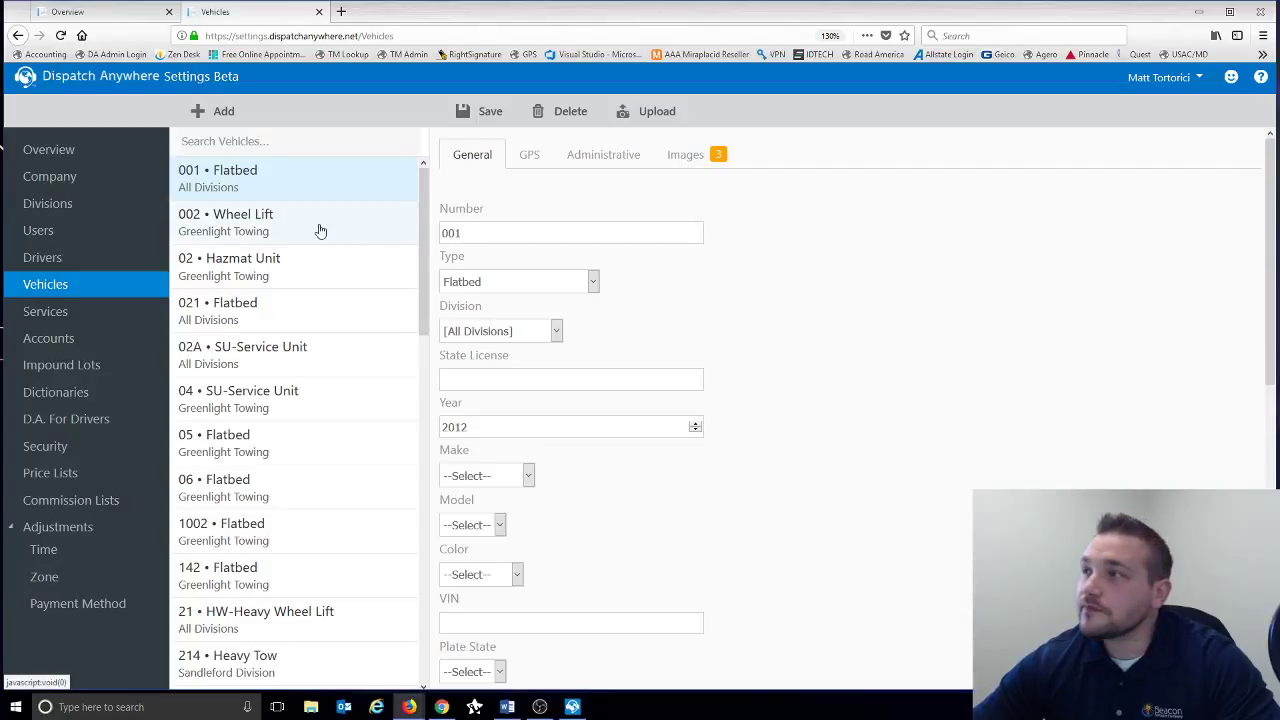
- Leave the vehicle page for Services, browse the list, and start a new service with Type None
left_click(134, 318)
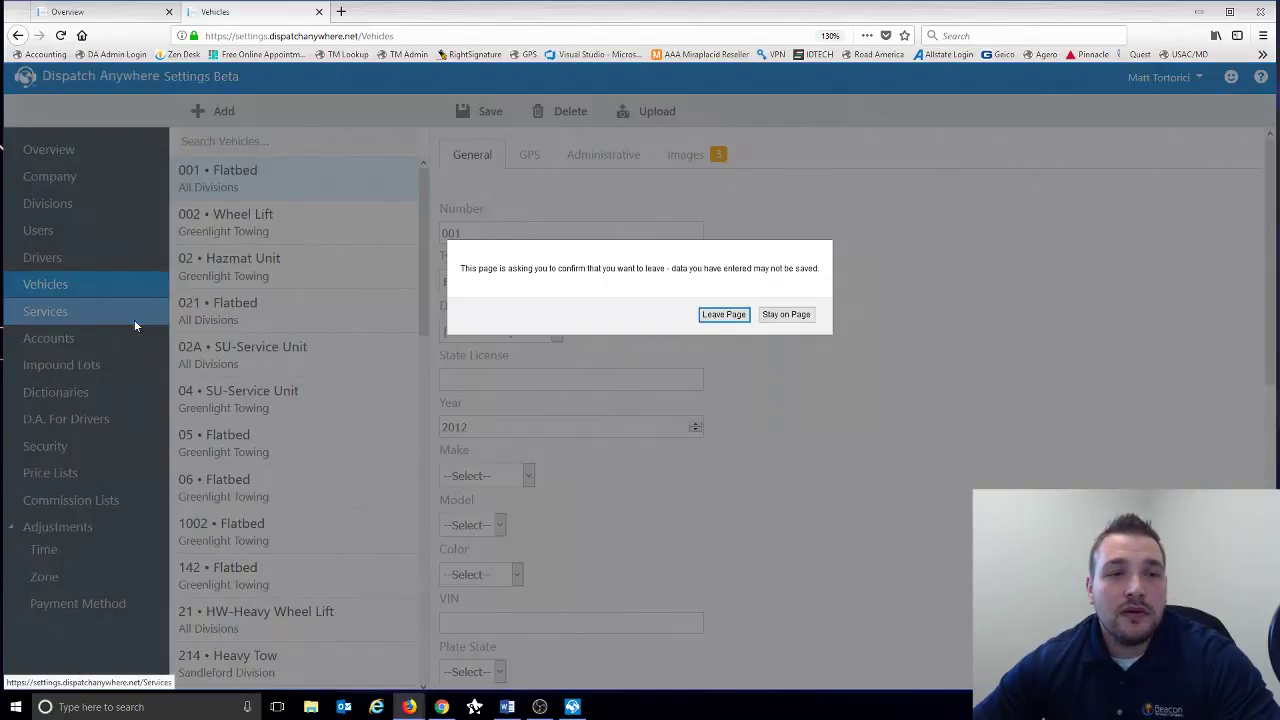
left_click(722, 315)
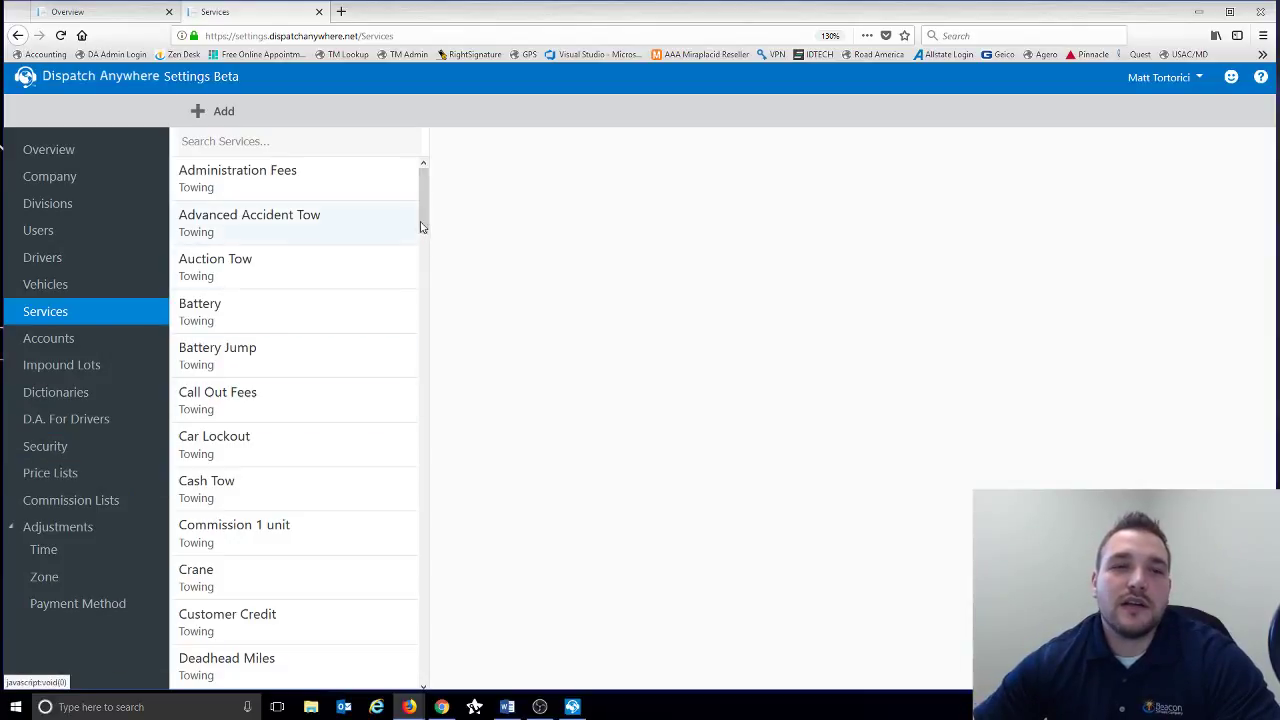
scroll(421, 230, "down", 2)
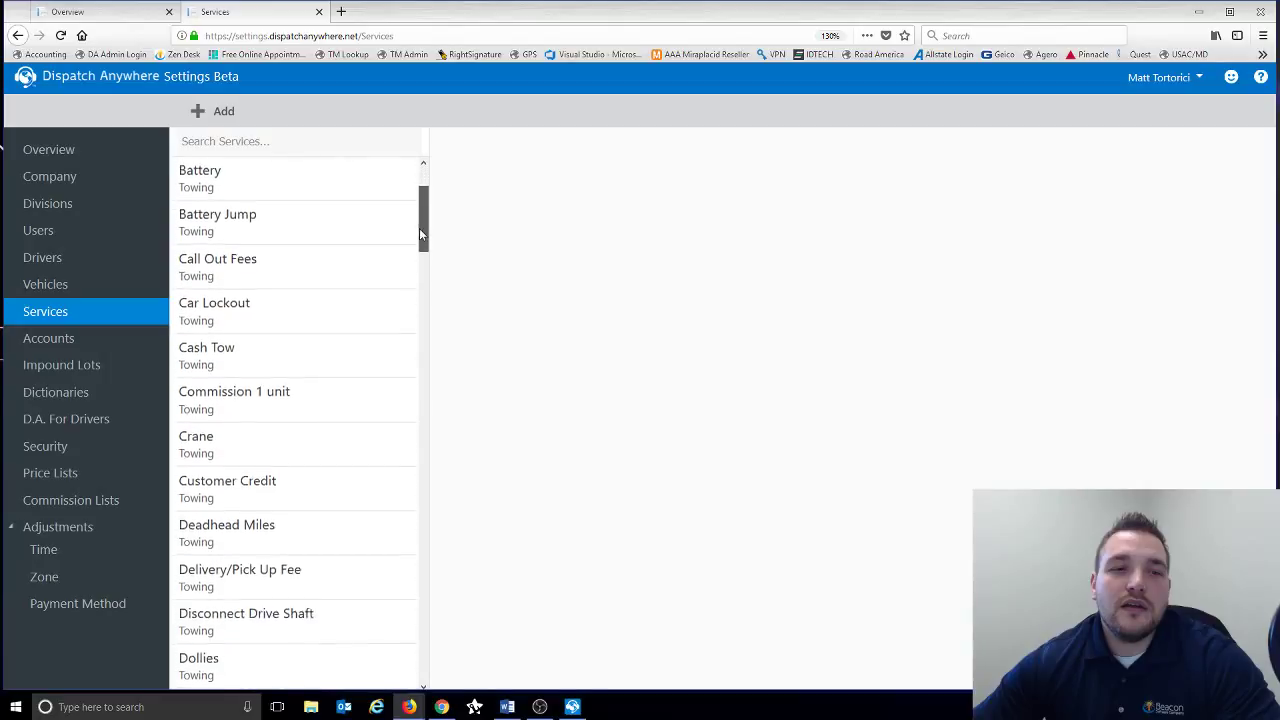
left_click_drag(419, 233, 431, 171)
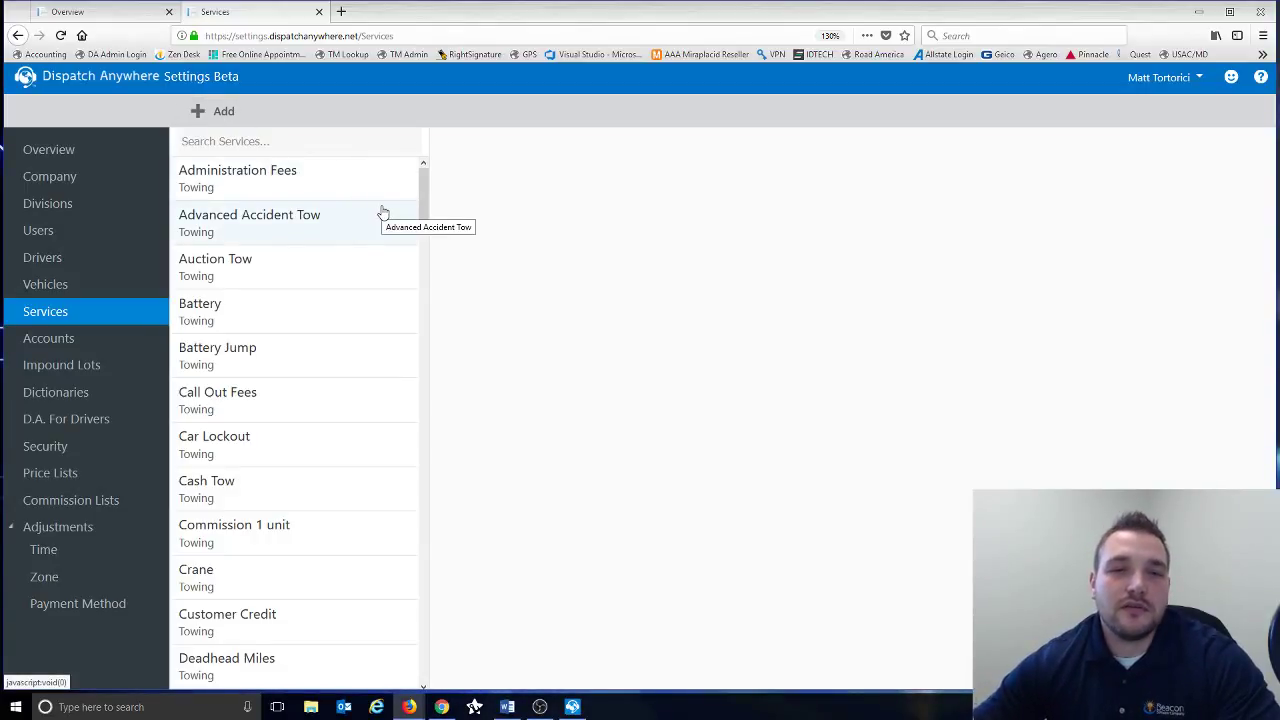
left_click(219, 113)
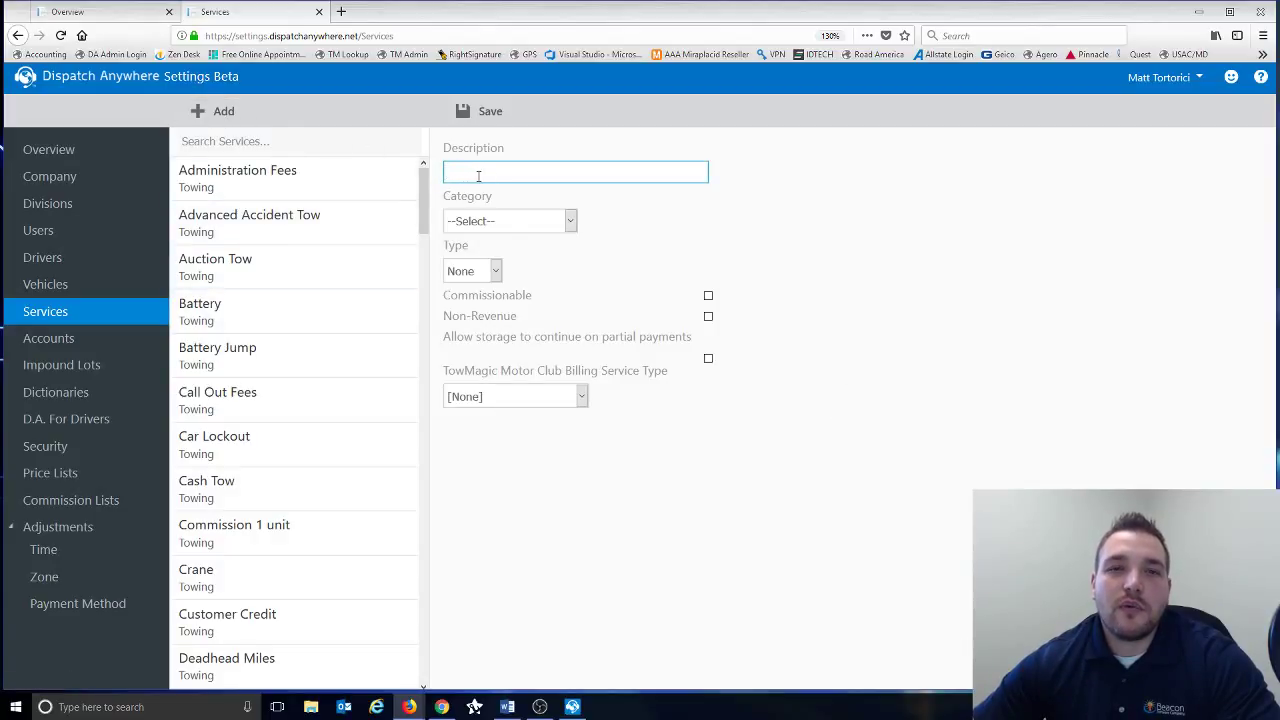
left_click(570, 222)
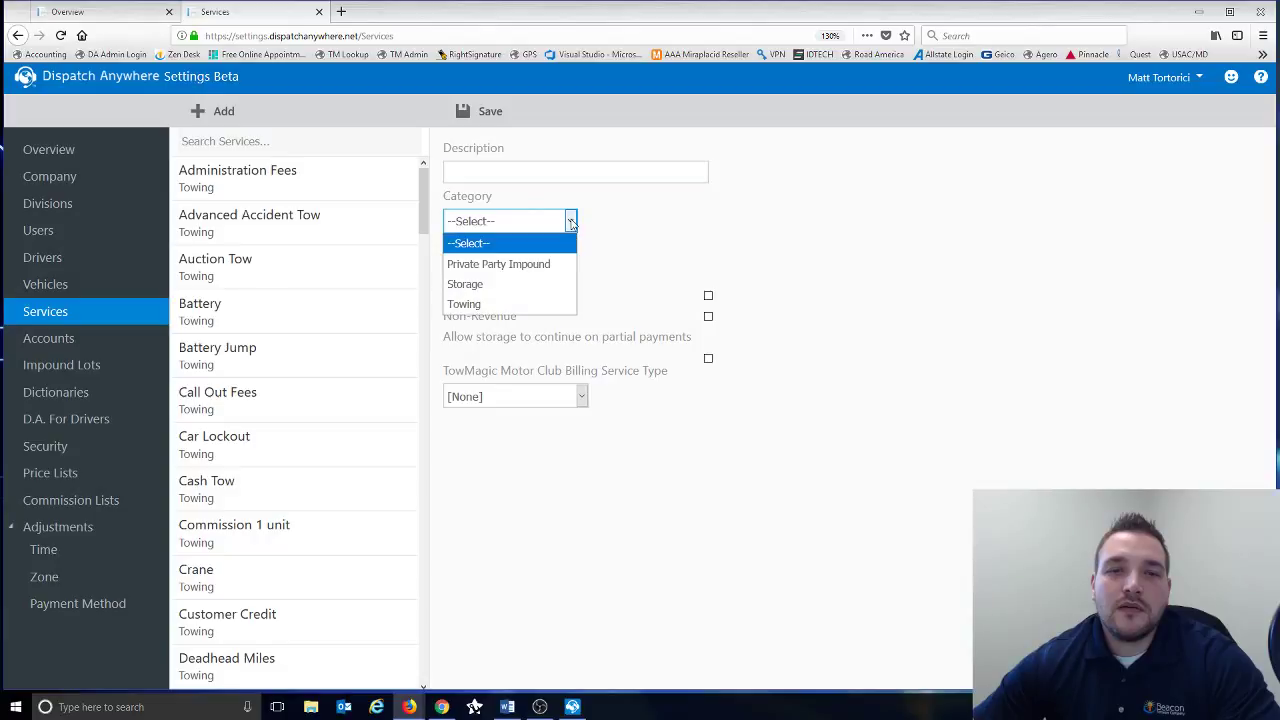
left_click(571, 220)
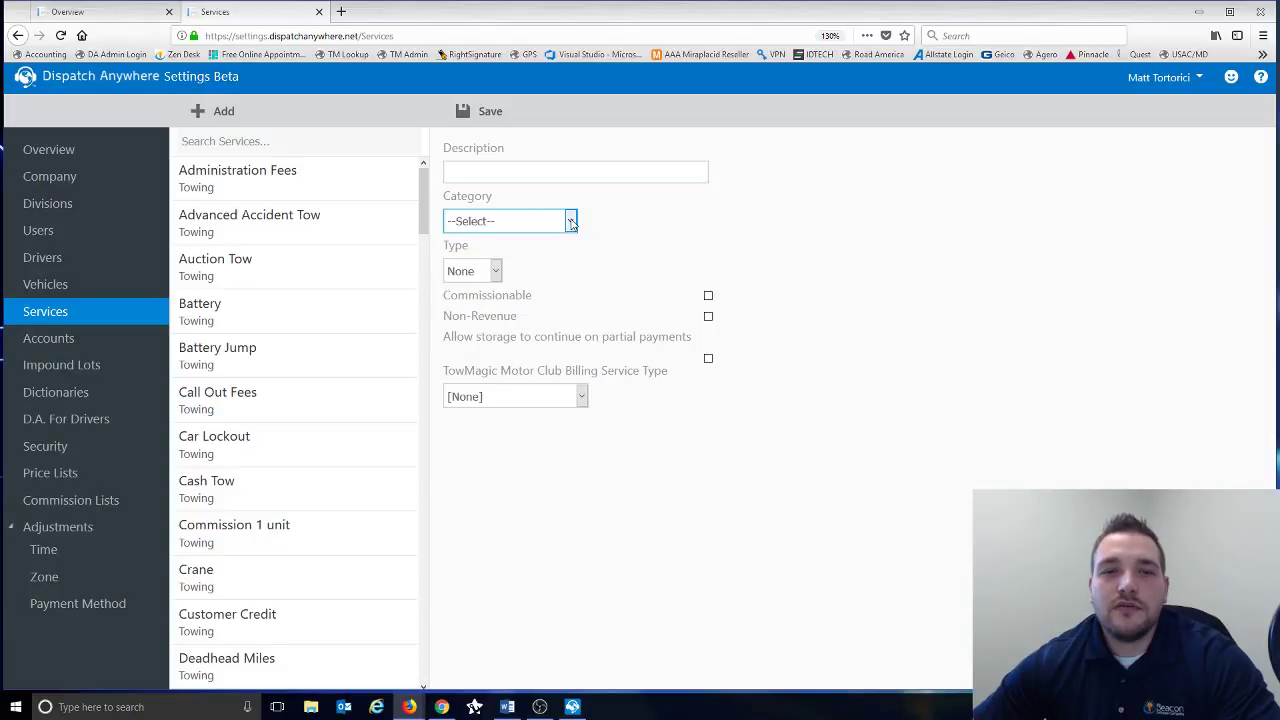
left_click(494, 272)
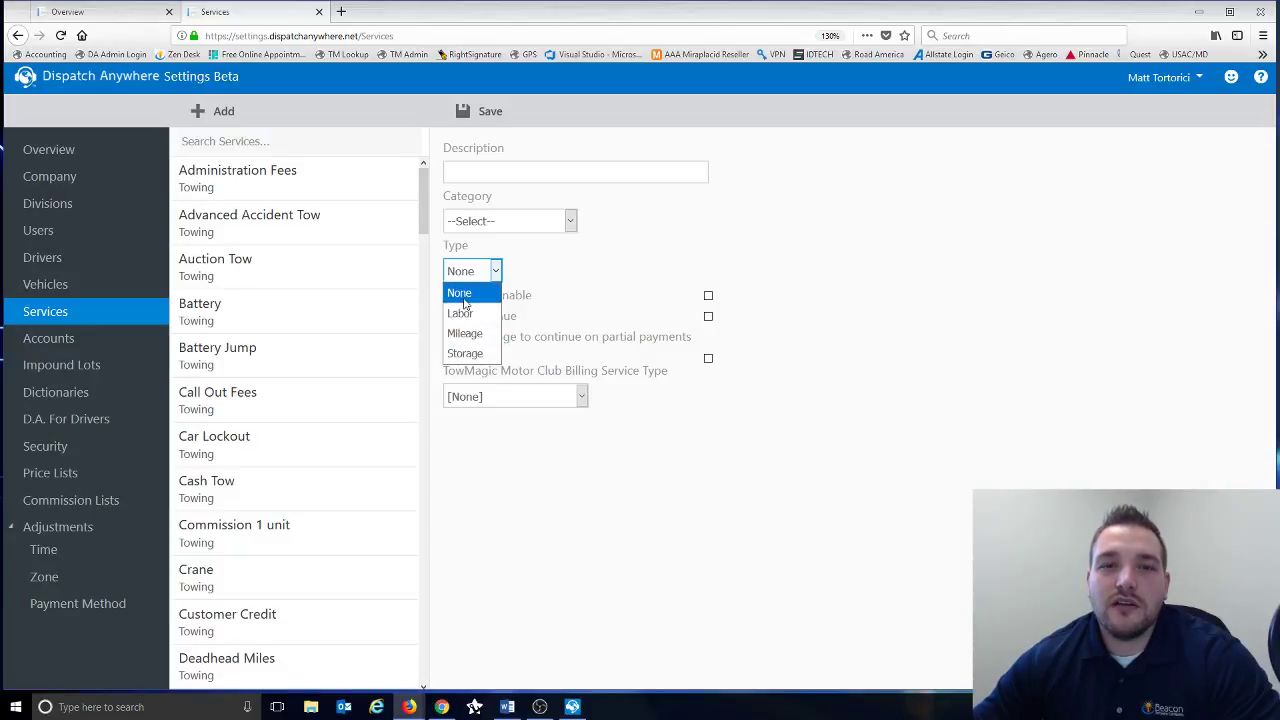
left_click(573, 278)
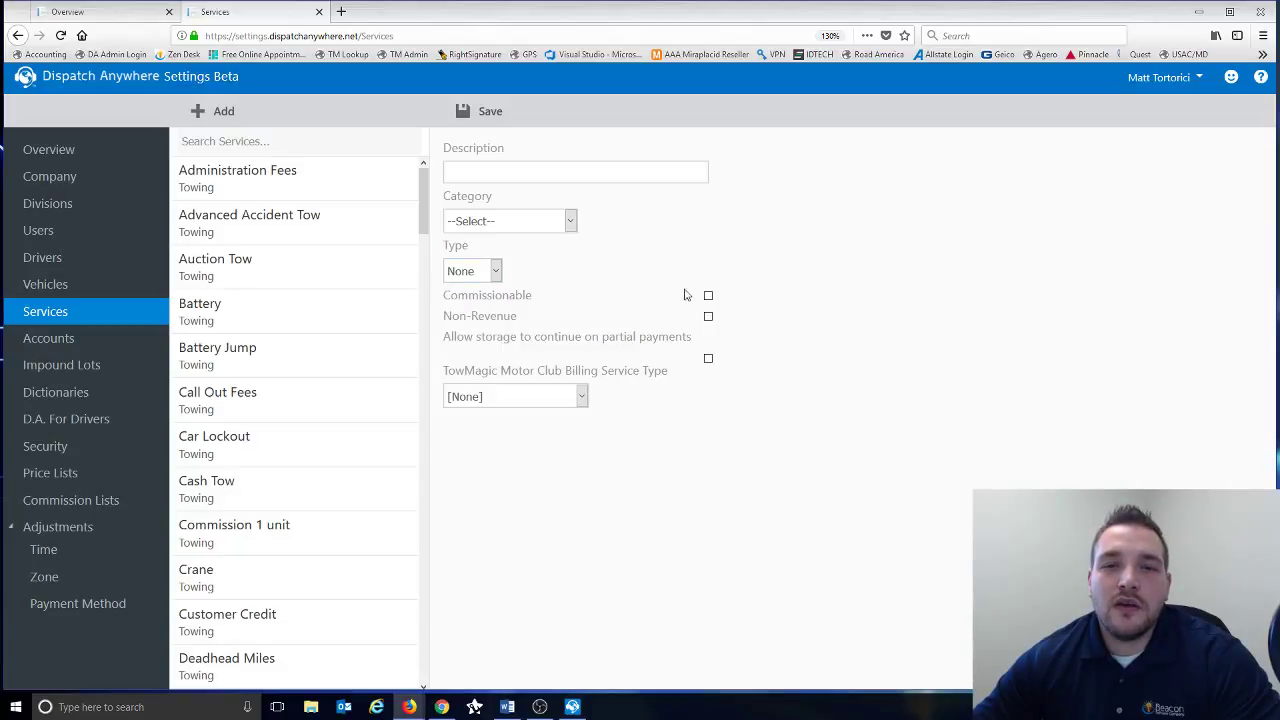
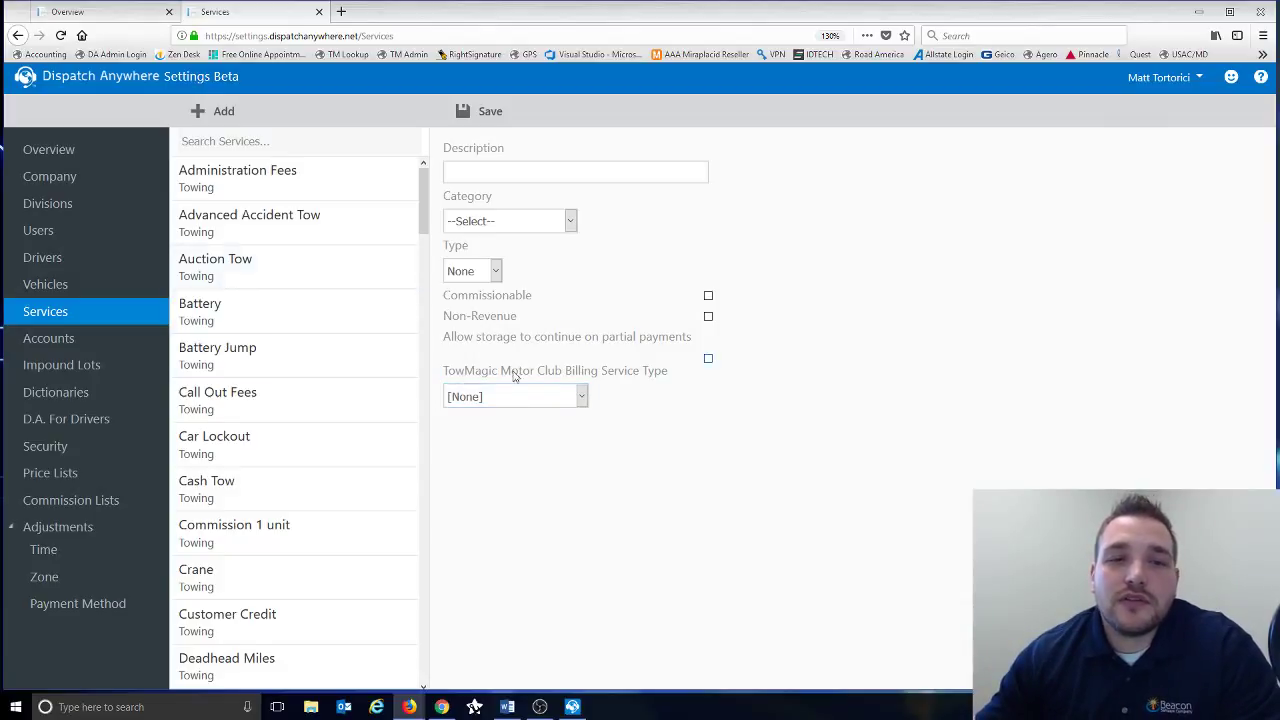
- Browse the motor club billing service type list and close it without choosing one
left_click(581, 397)
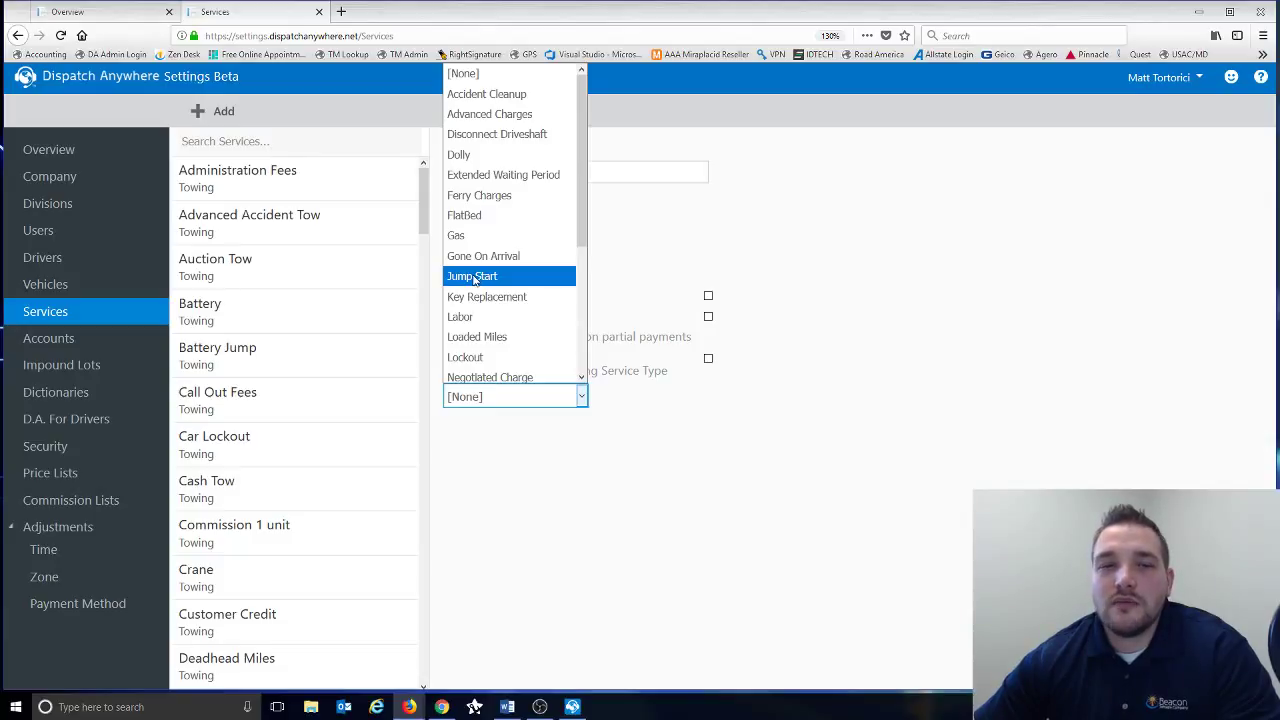
left_click_drag(578, 182, 575, 212)
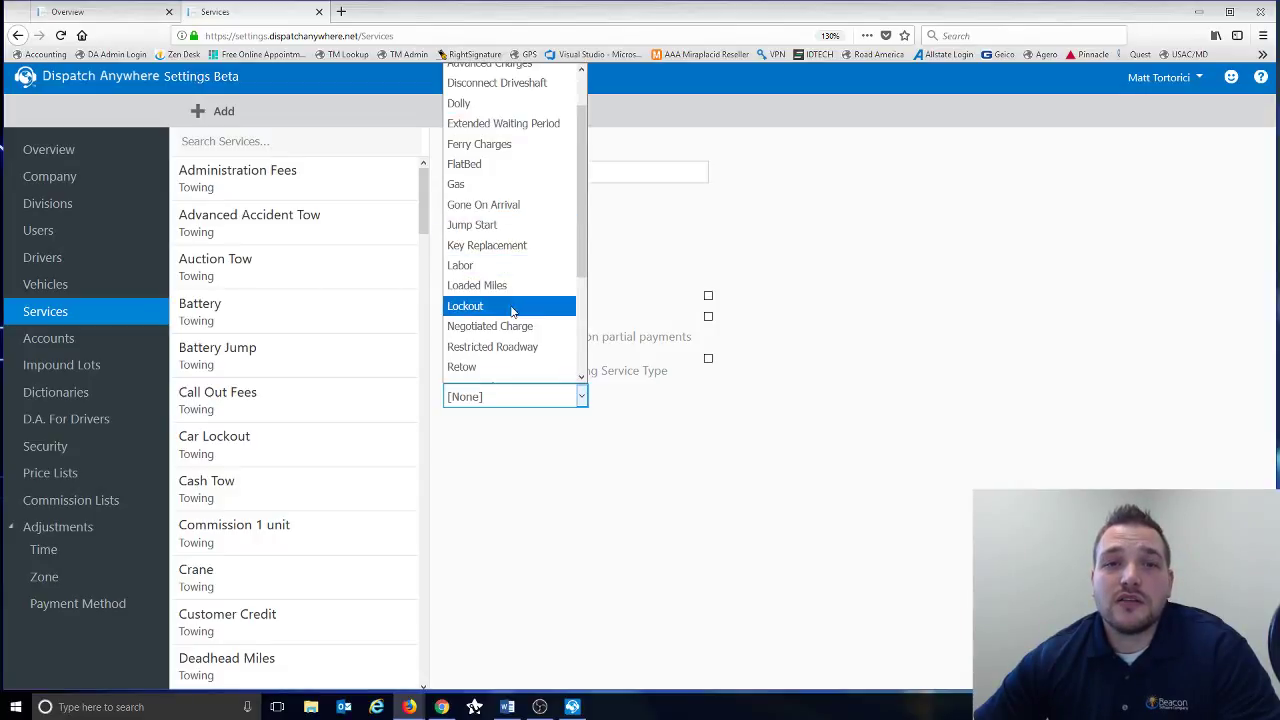
left_click(799, 301)
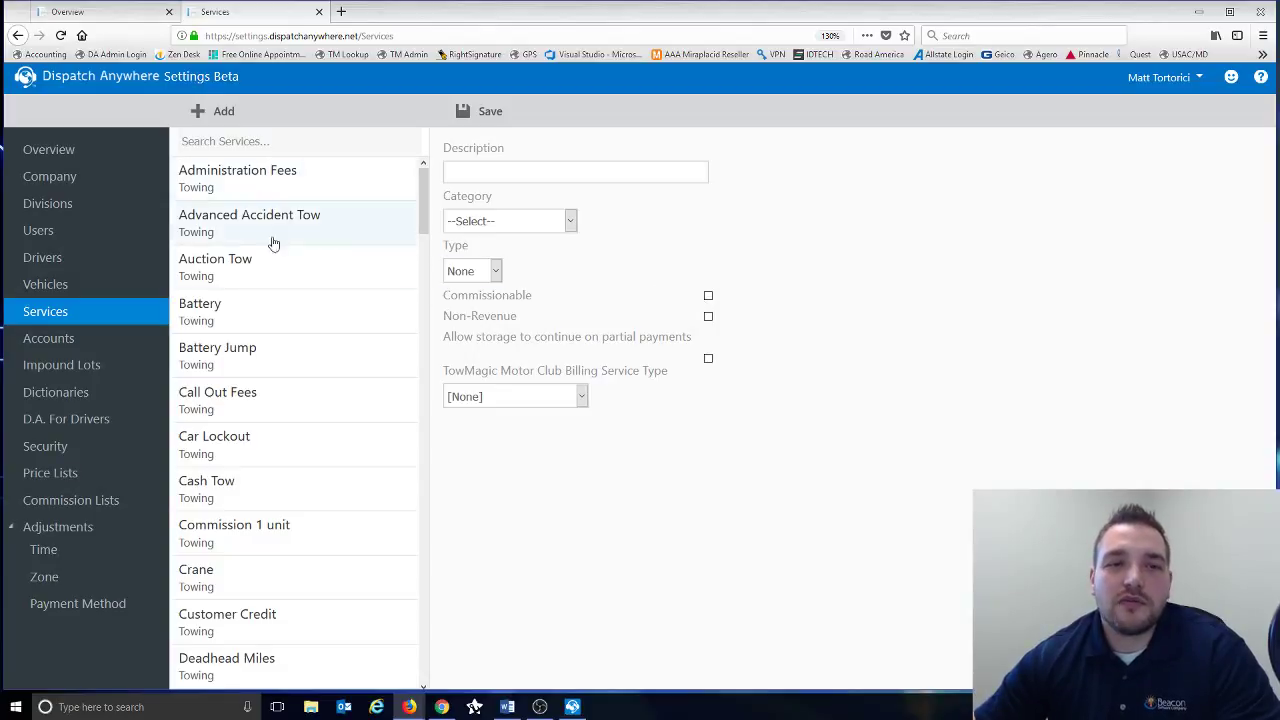
- Go to Accounts, scroll the account list, and open the Bobs Cadillac account
left_click(59, 346)
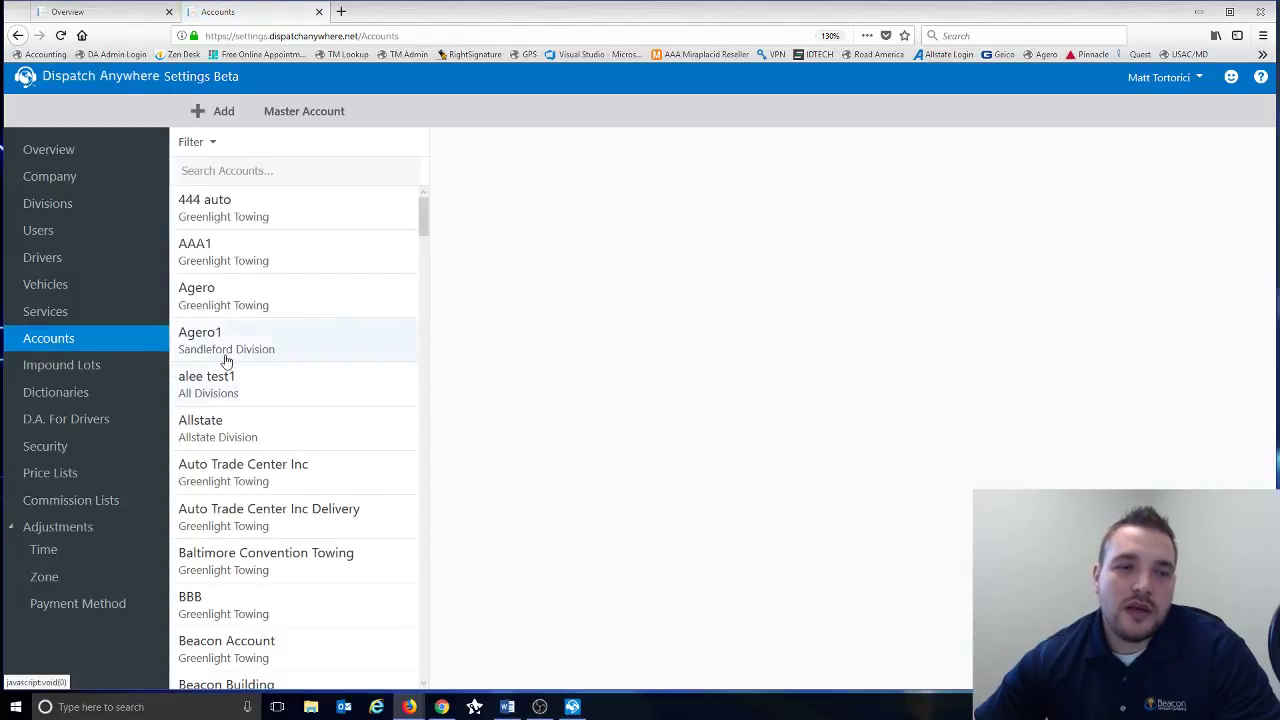
mouse_move(422, 213)
left_mouse_down()
mouse_move(419, 401)
mouse_move(434, 234)
left_mouse_up()
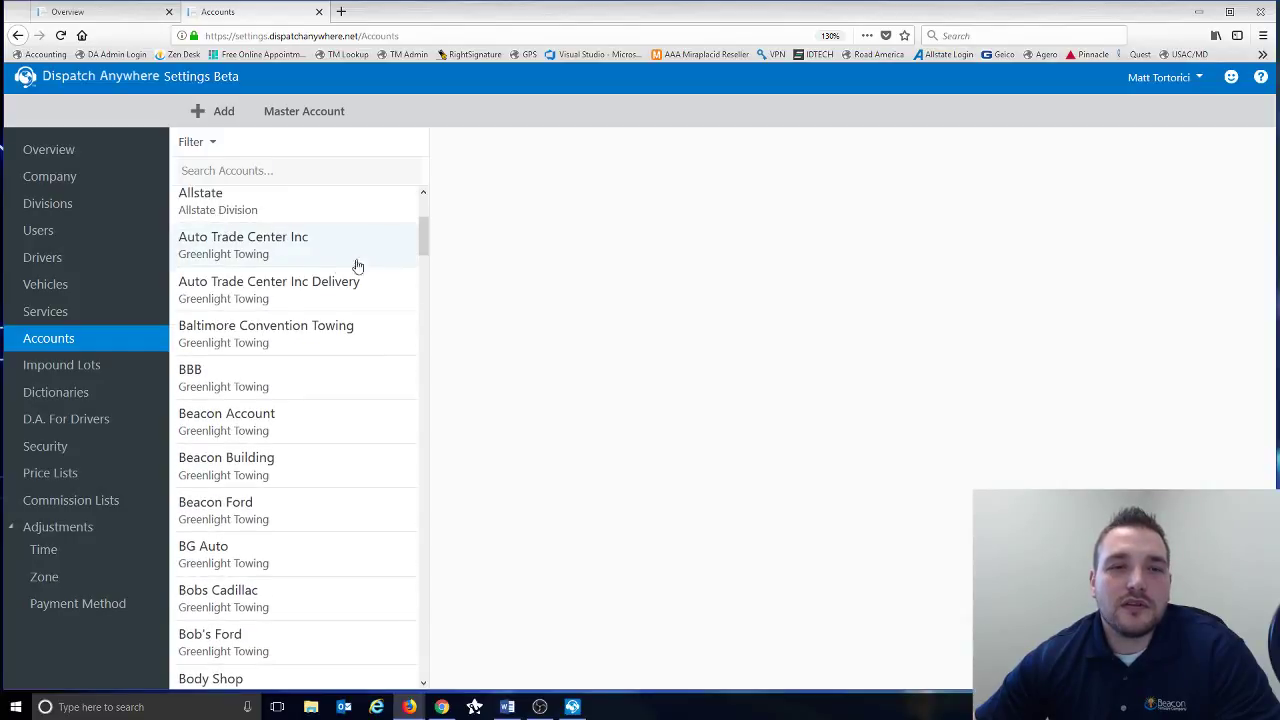
scroll(340, 270, "up", 2)
scroll(337, 272, "down", 1)
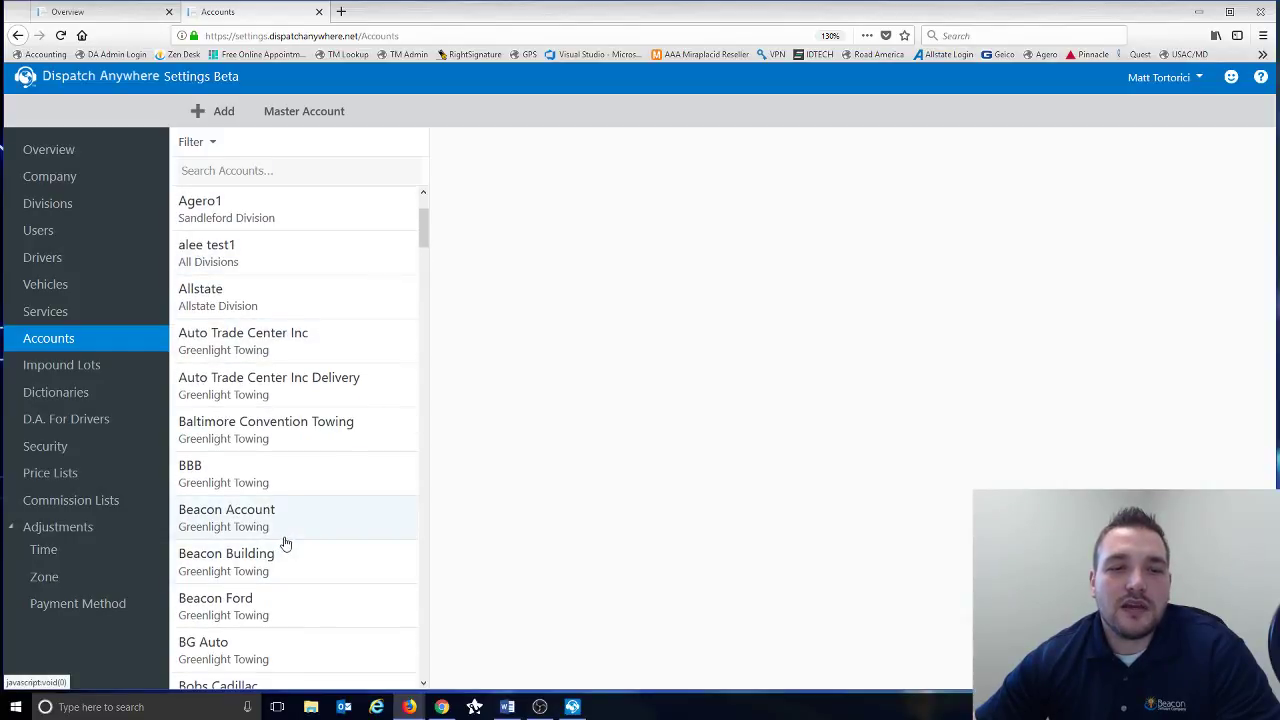
scroll(285, 543, "down", 3)
left_click(243, 512)
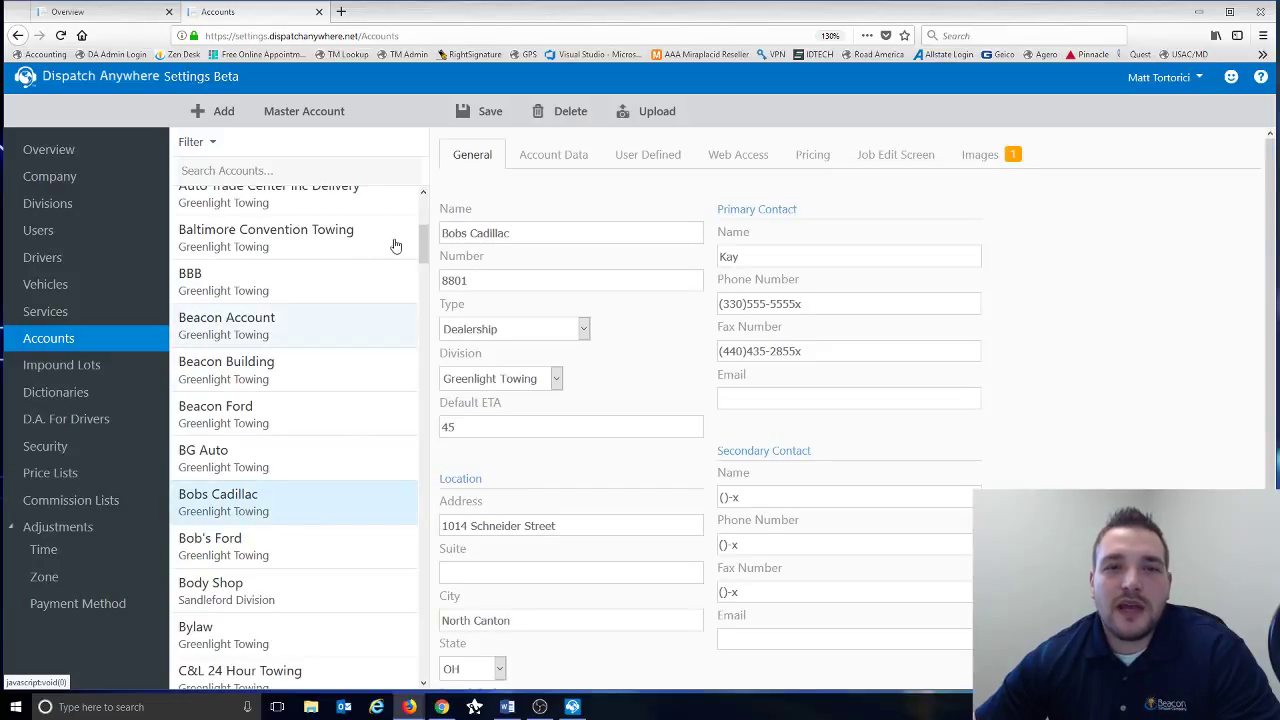
- Review Bobs Cadillac's name, number, Dealership type and Greenlight Towing division, leaving them unchanged
left_click(476, 232)
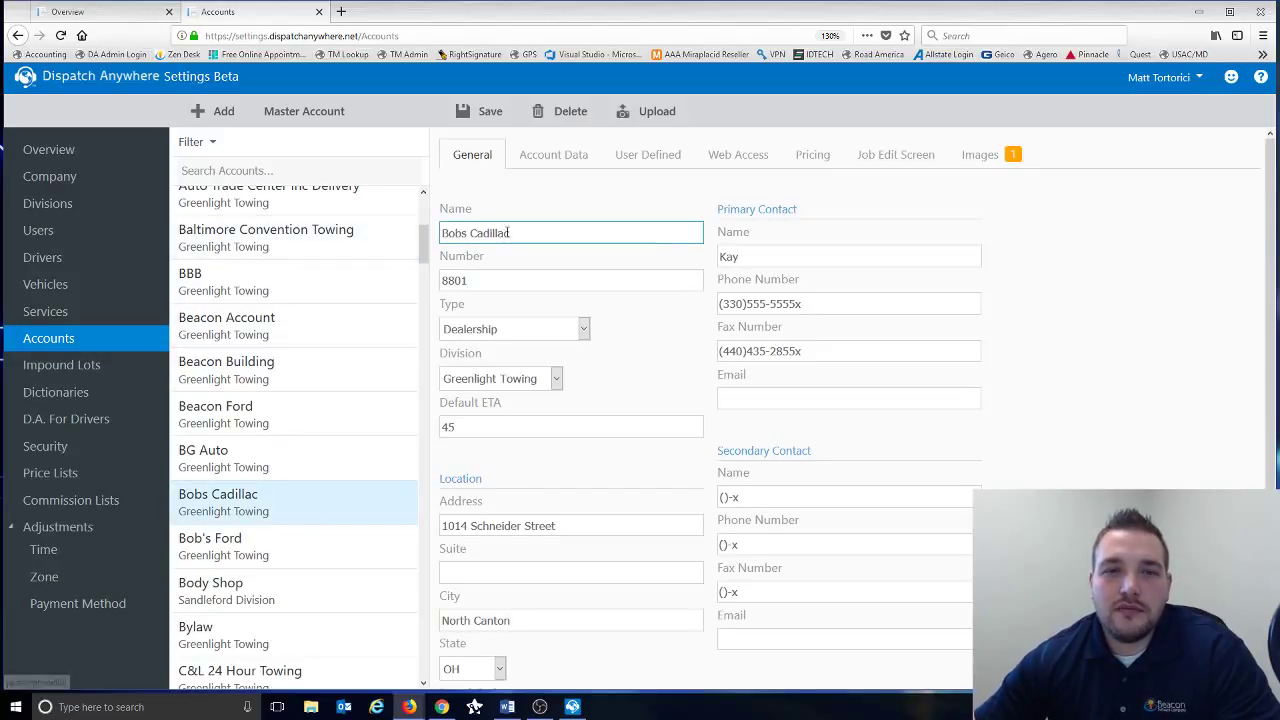
left_click(509, 281)
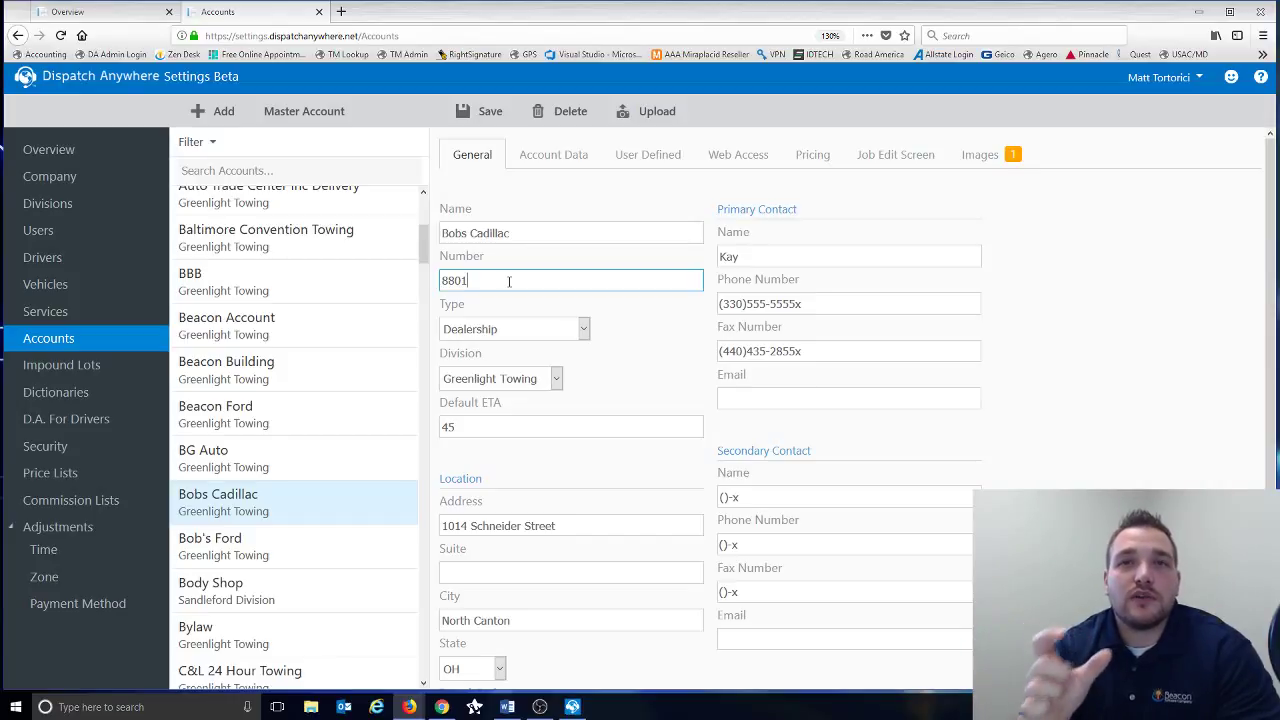
left_click(584, 330)
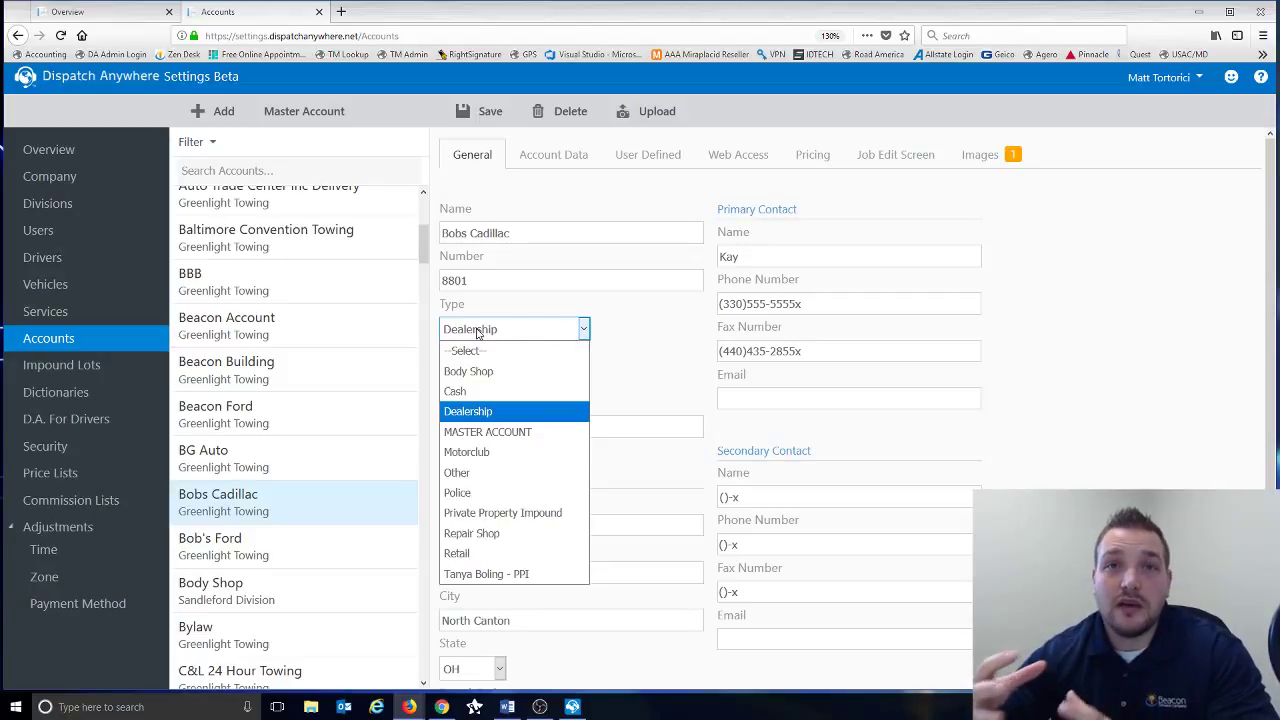
left_click(643, 348)
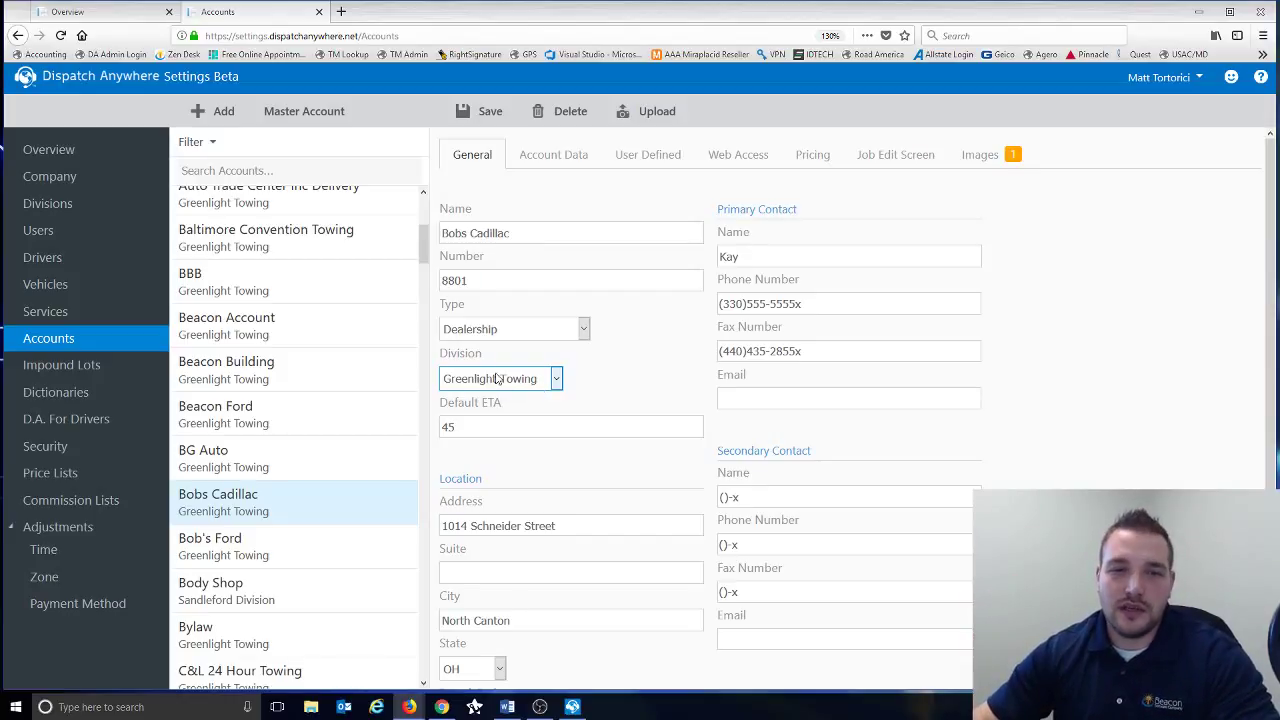
left_click(523, 382)
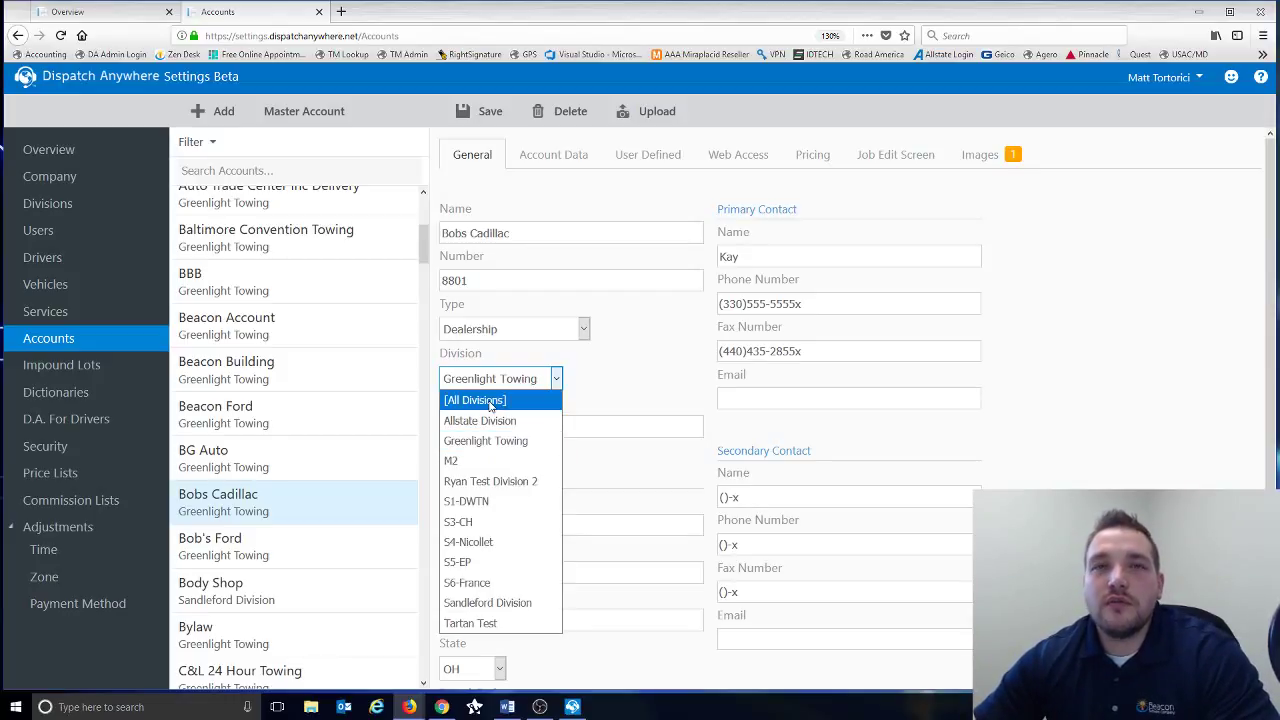
left_click(615, 383)
left_click(530, 419)
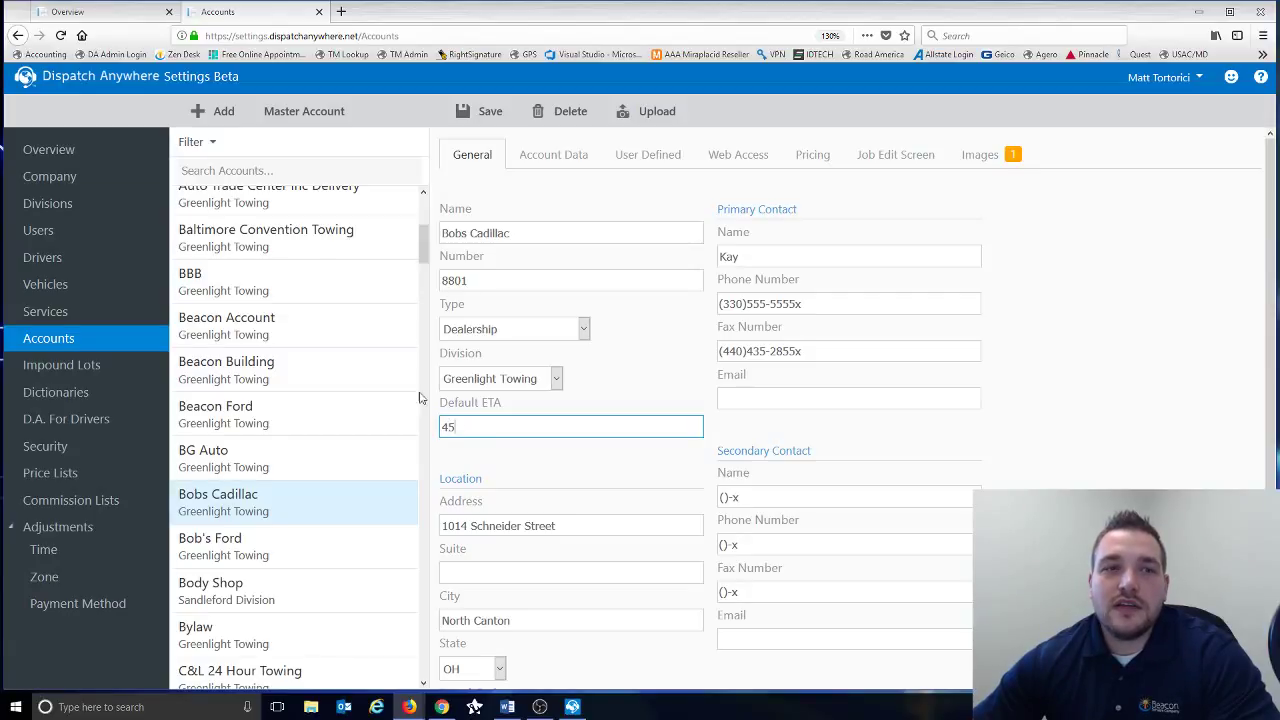
- Replace Bobs Cadillac's Default ETA of 45 with 20
double_click(476, 428)
type("20")
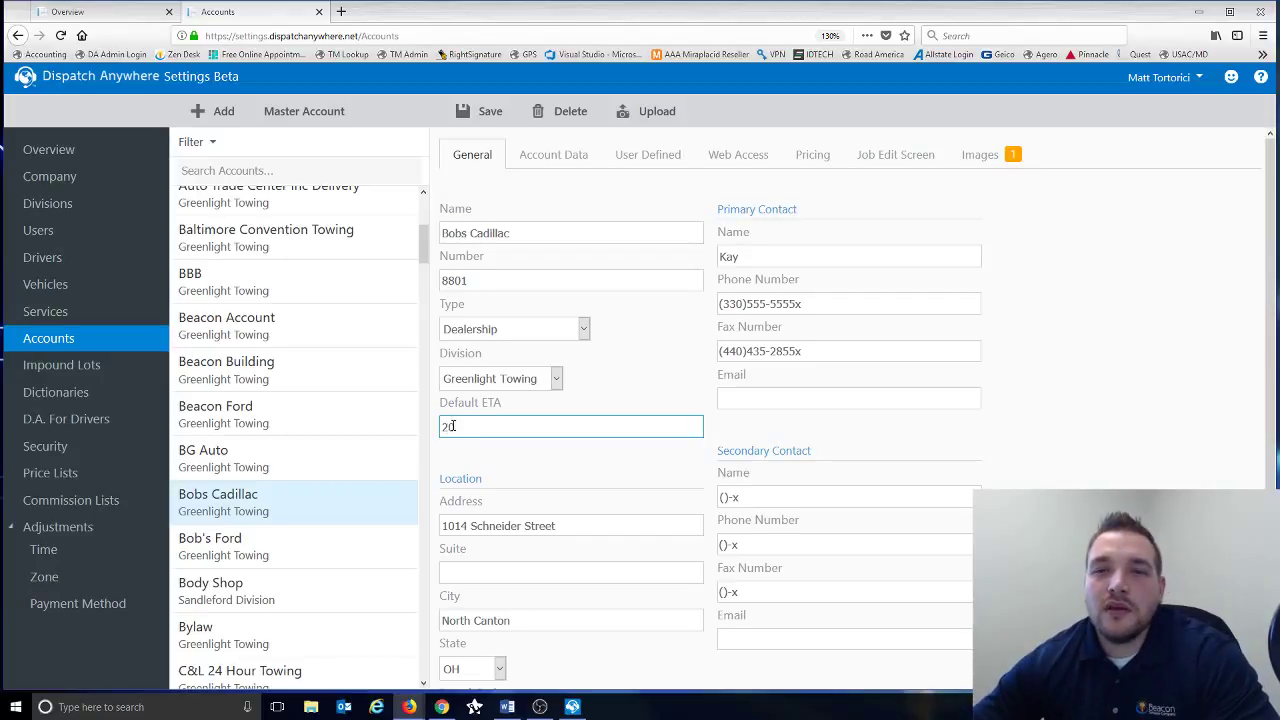
scroll(452, 426, "down", 2)
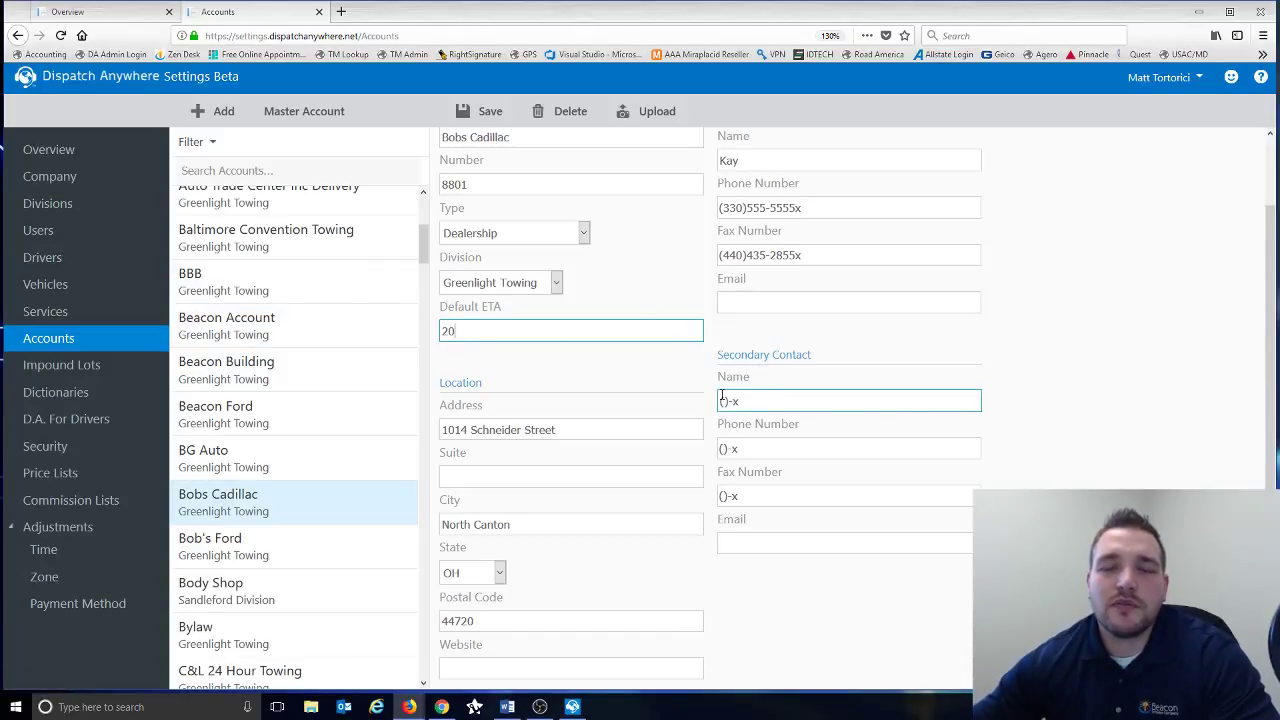
scroll(638, 357, "down", 2)
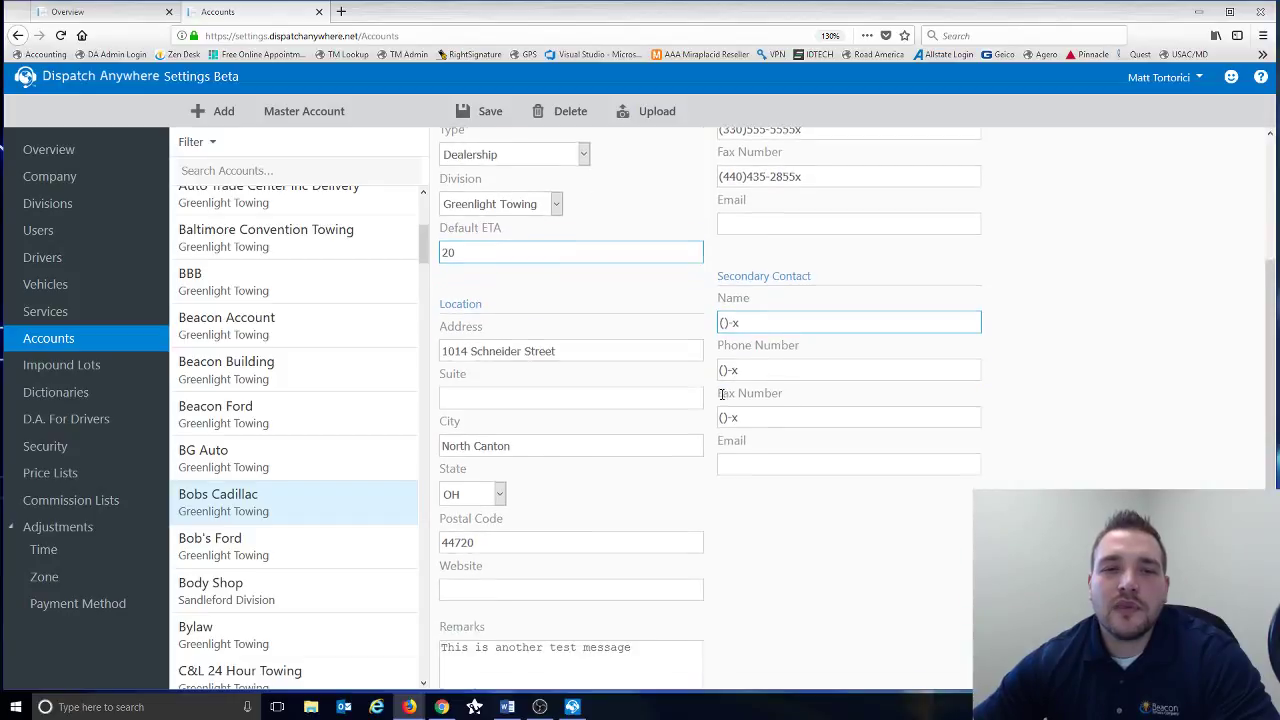
- Review the account's street address, Website and Remarks fields
left_click(582, 333)
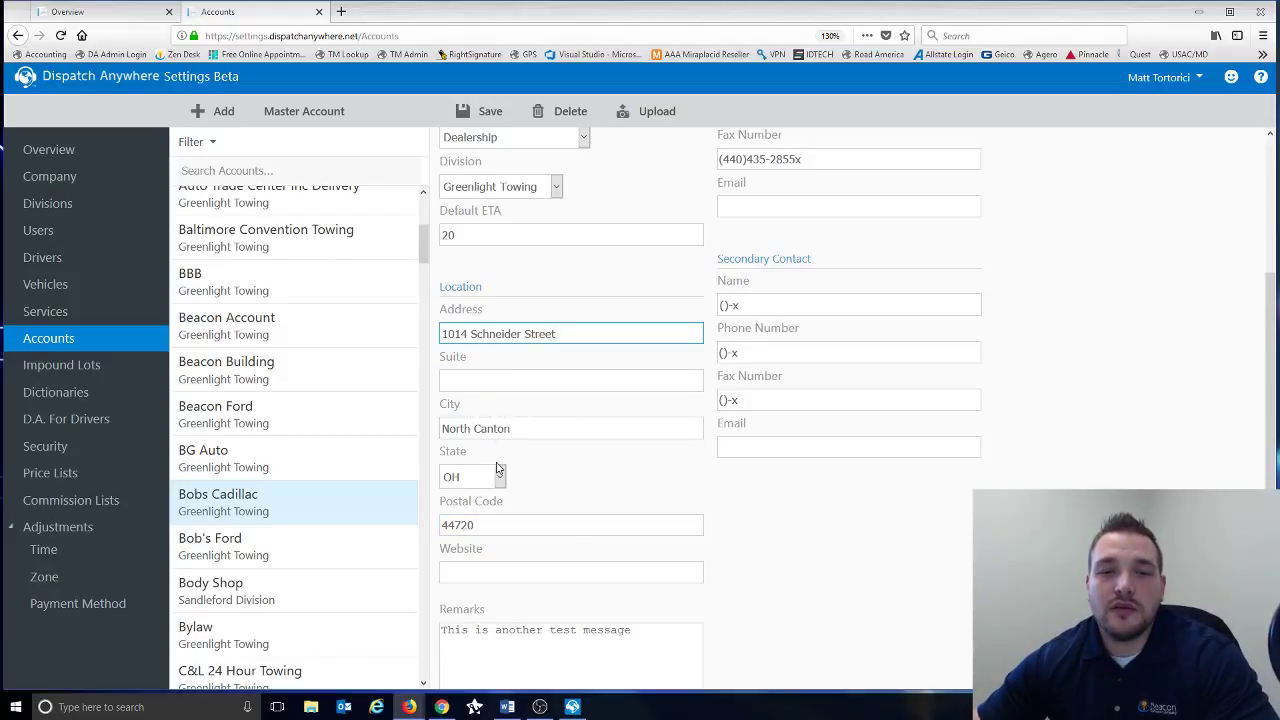
scroll(497, 468, "down", 1)
left_click(494, 502)
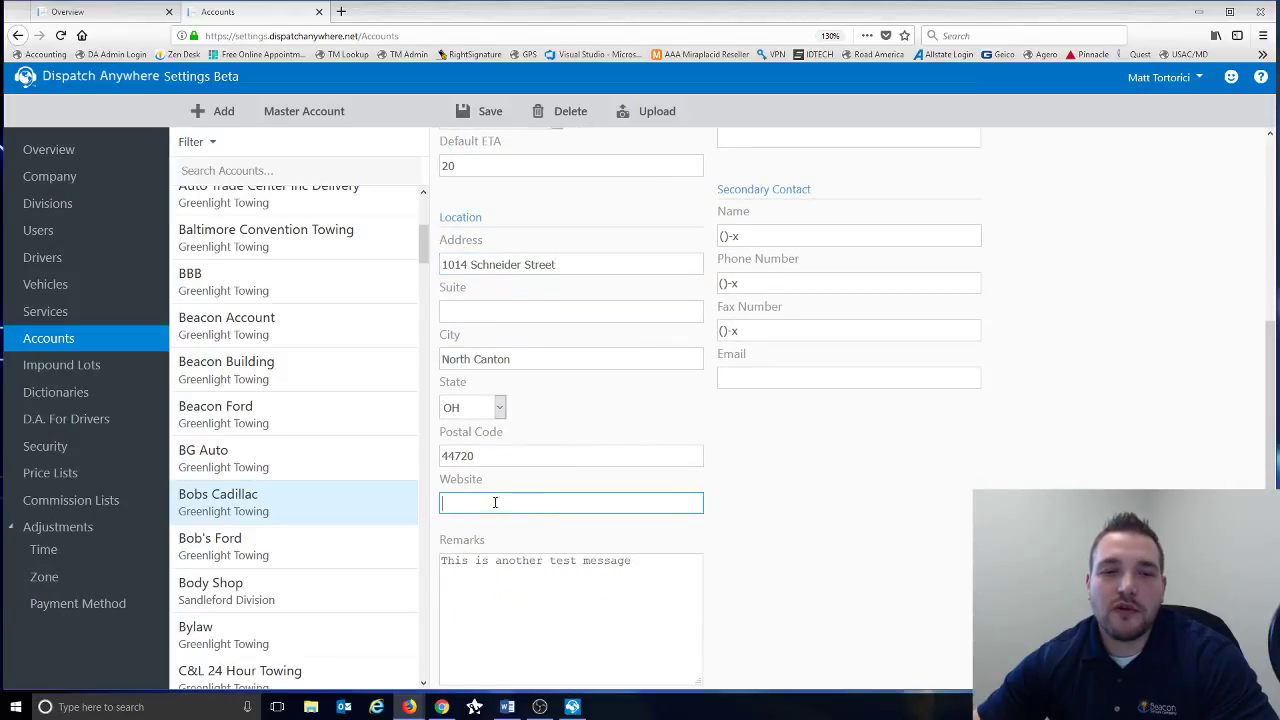
left_click(524, 584)
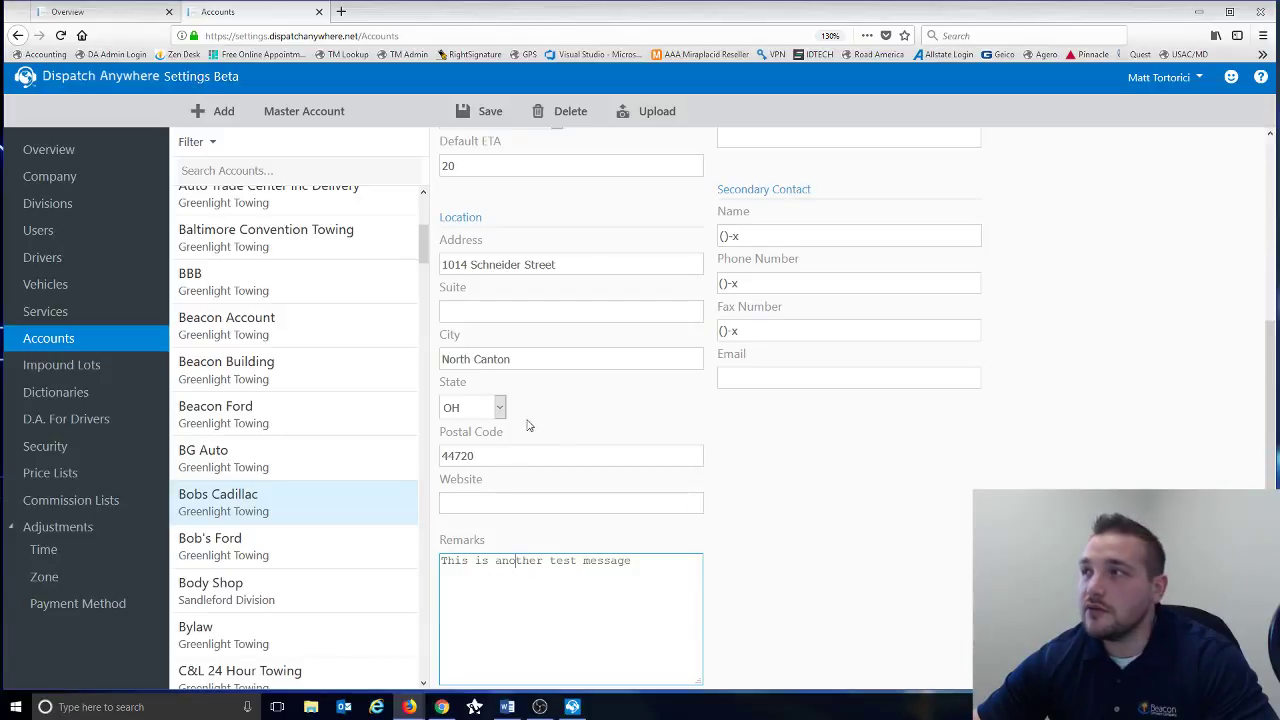
scroll(575, 412, "up", 4)
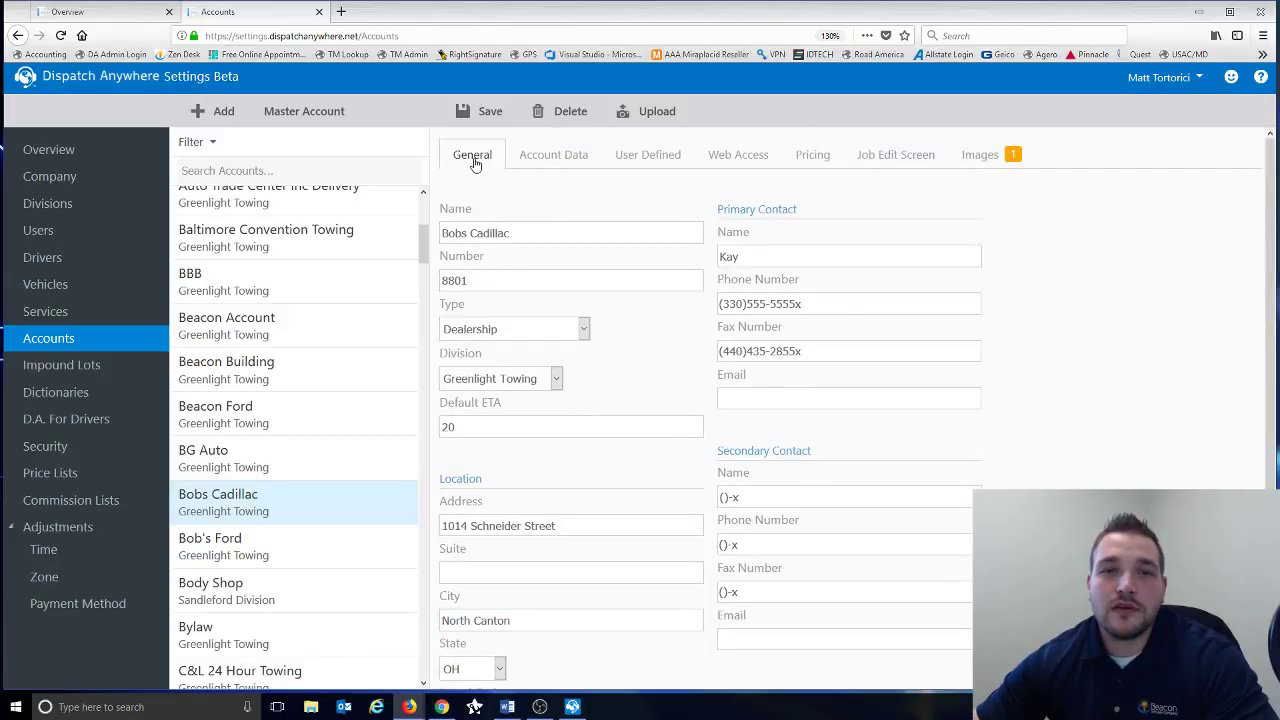
- On Account Data, check the Monthly billing cycle and Printer export method, keeping both
left_click(545, 160)
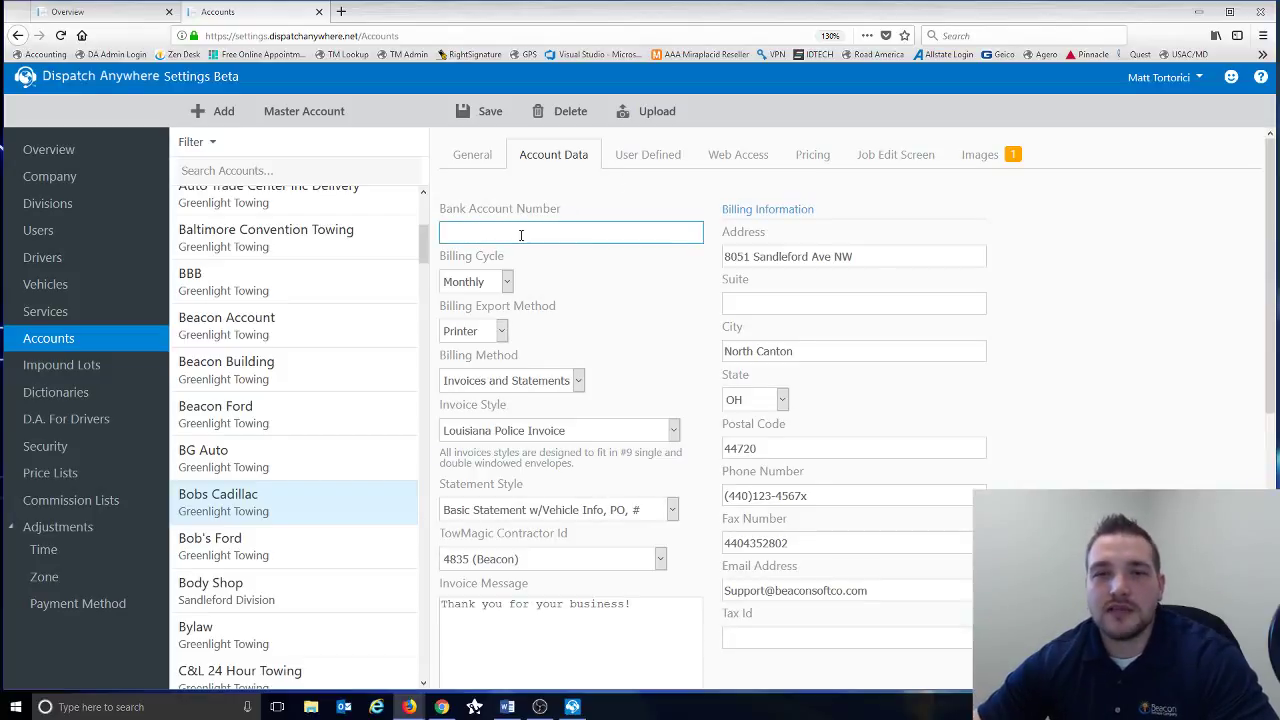
left_click(507, 282)
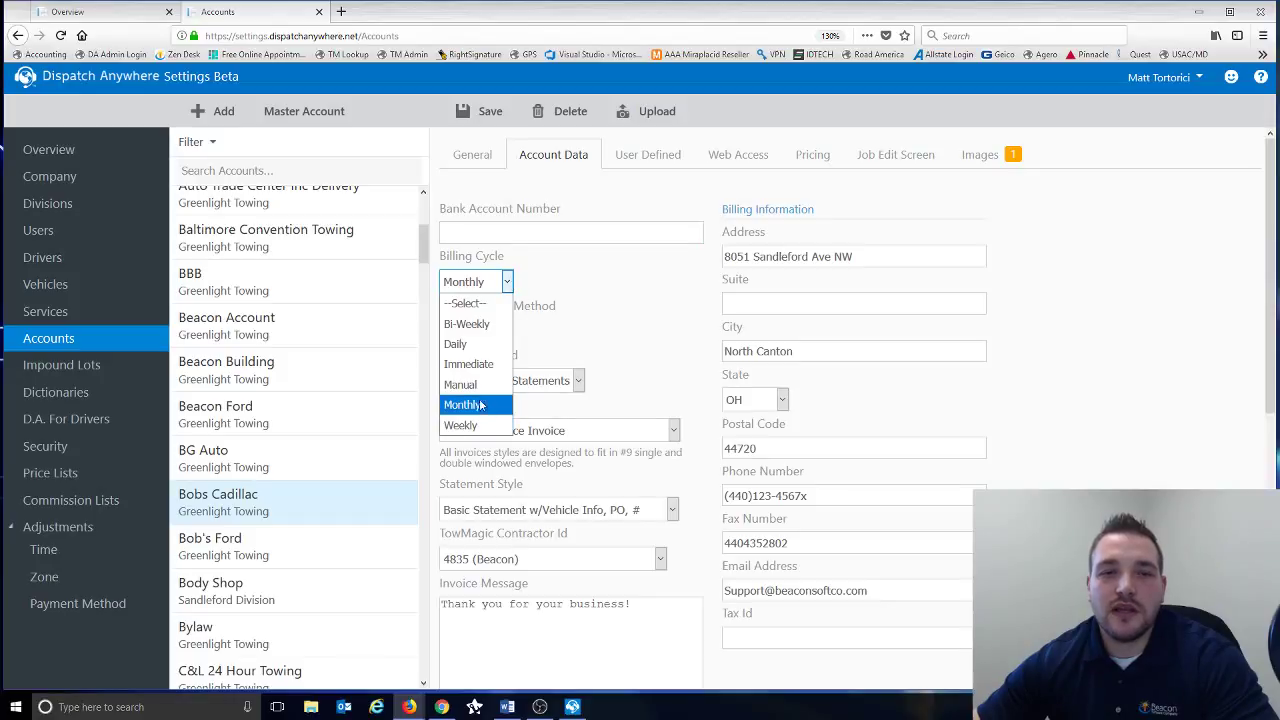
left_click(654, 300)
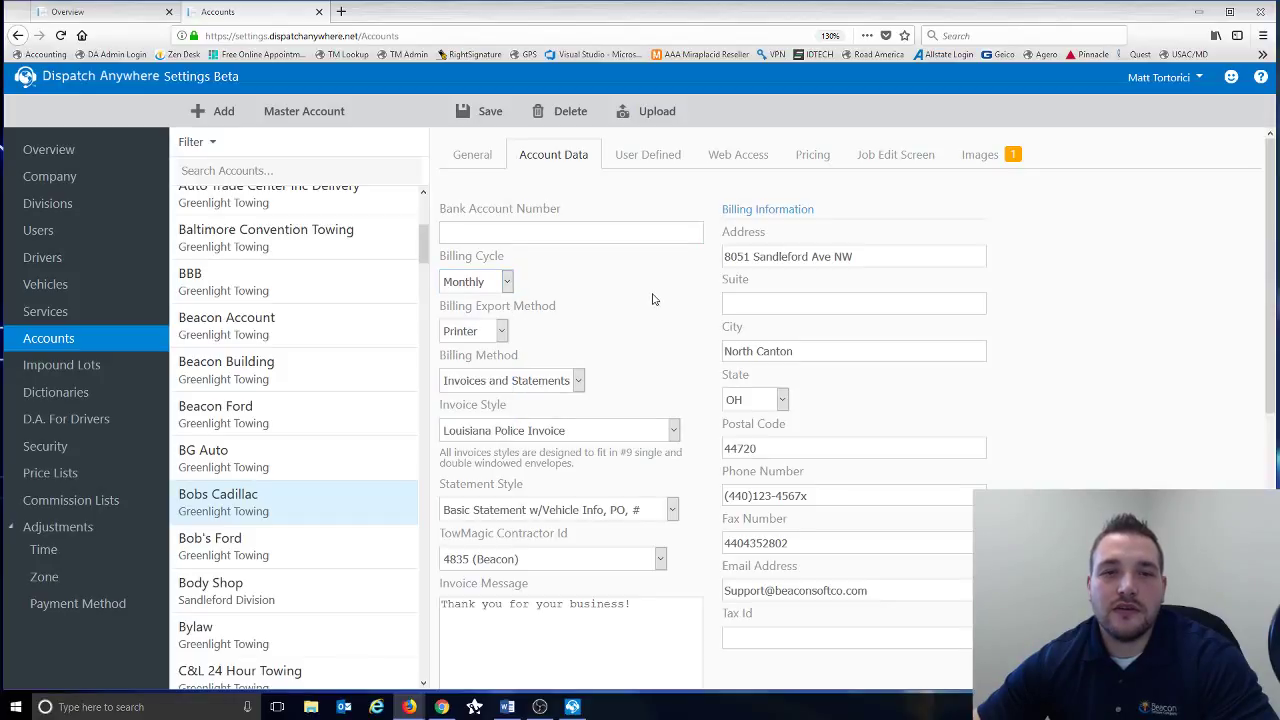
left_click(503, 333)
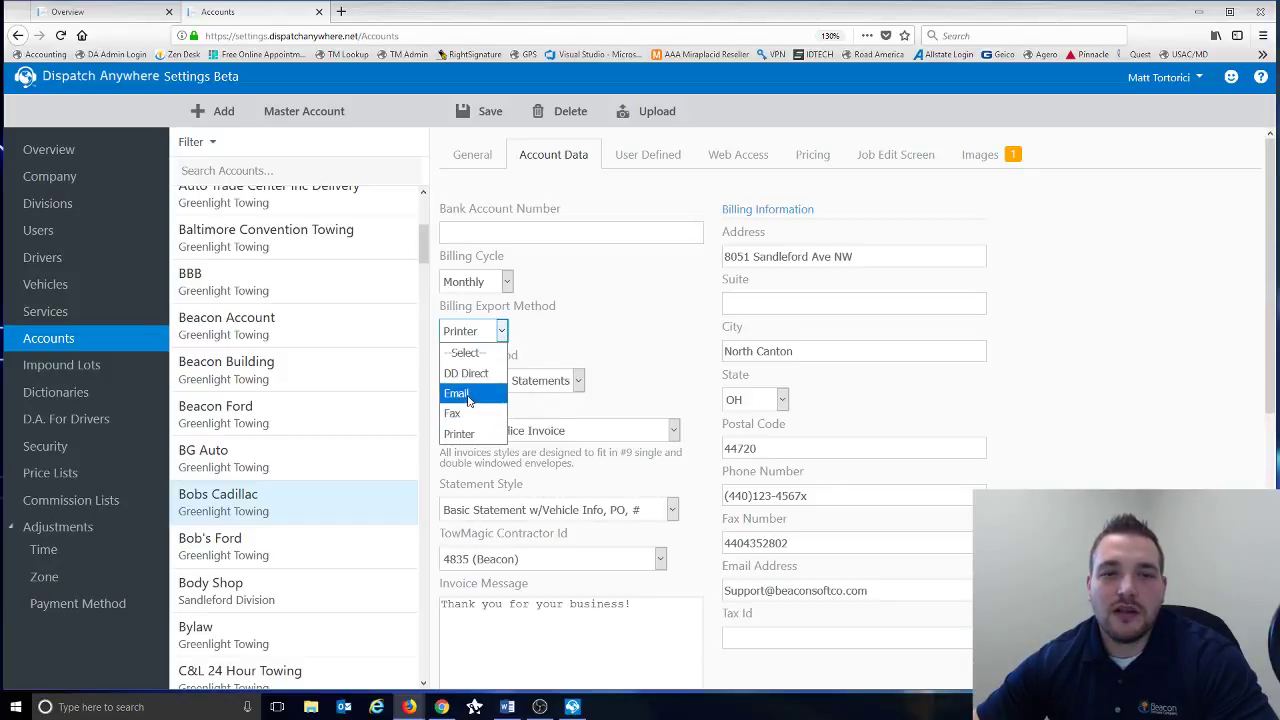
left_click(575, 336)
- Keep the Invoices and Statements billing method and browse the invoice style options
scroll(575, 330, "down", 2)
left_click(576, 286)
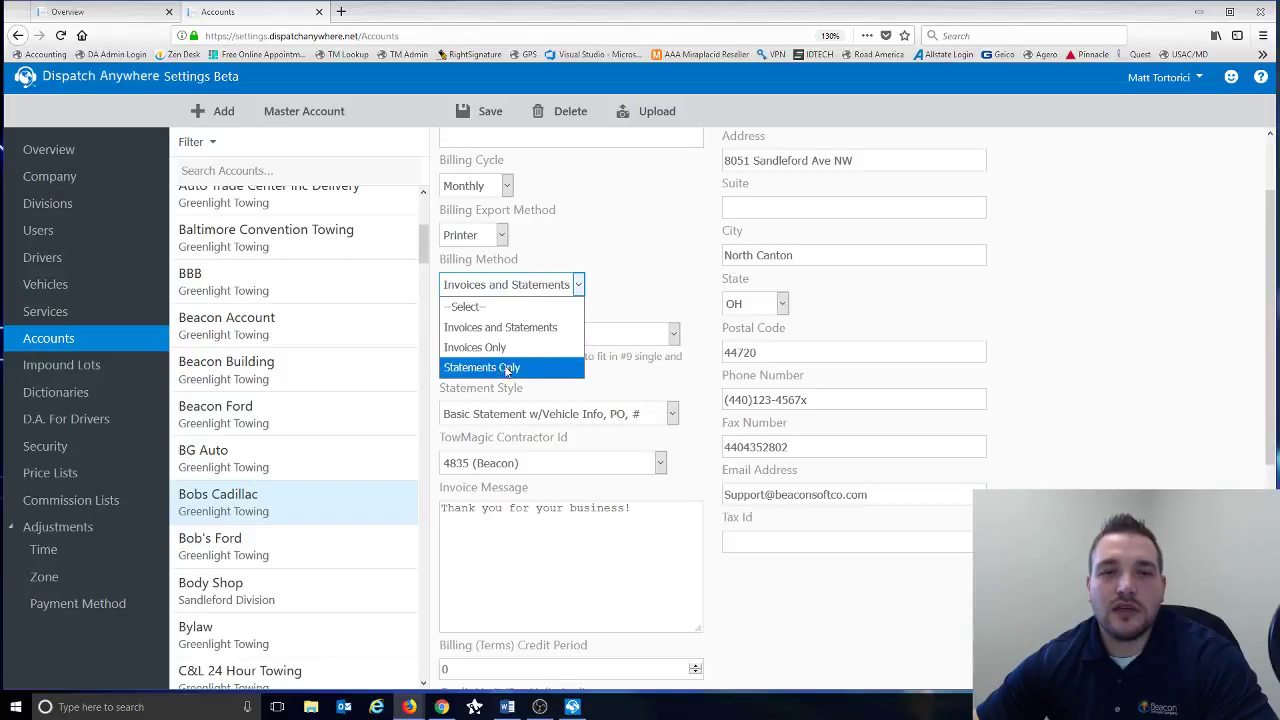
left_click(553, 330)
left_click(675, 338)
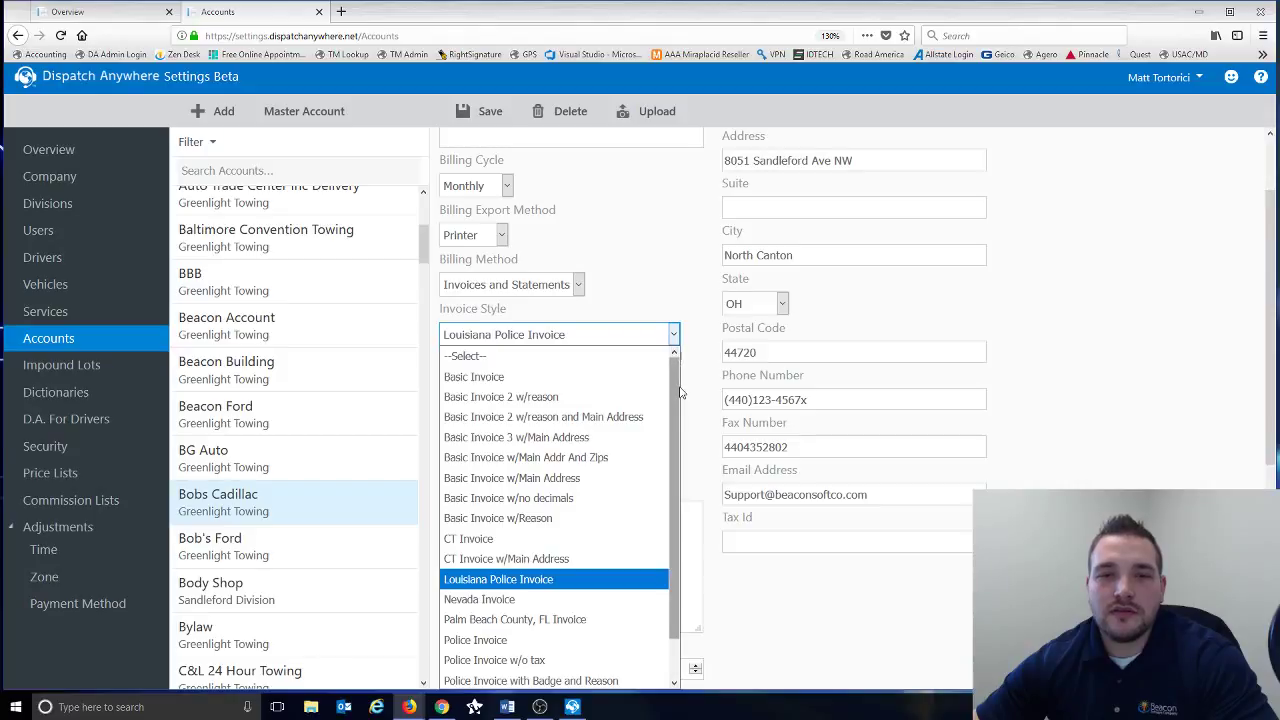
left_click_drag(680, 394, 673, 468)
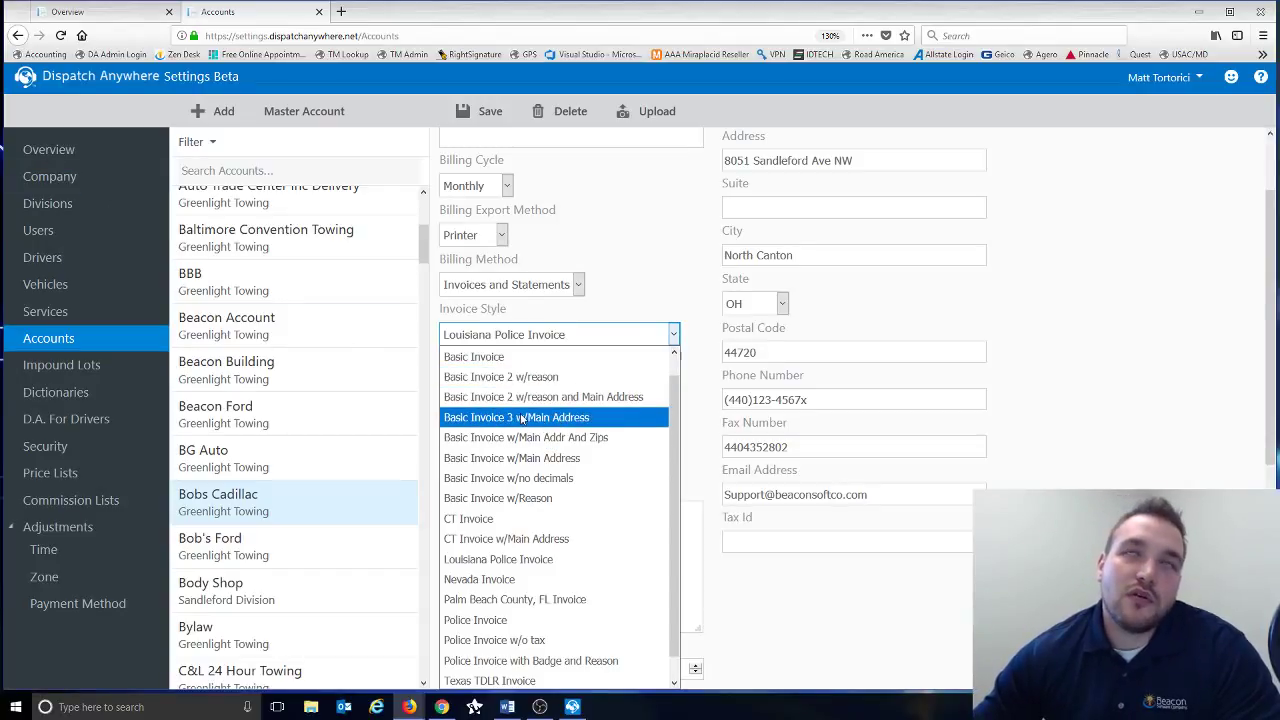
- Review invoice and statement styles unchanged and keep 4835 (Beacon) as TowMagic contractor id
left_click(651, 284)
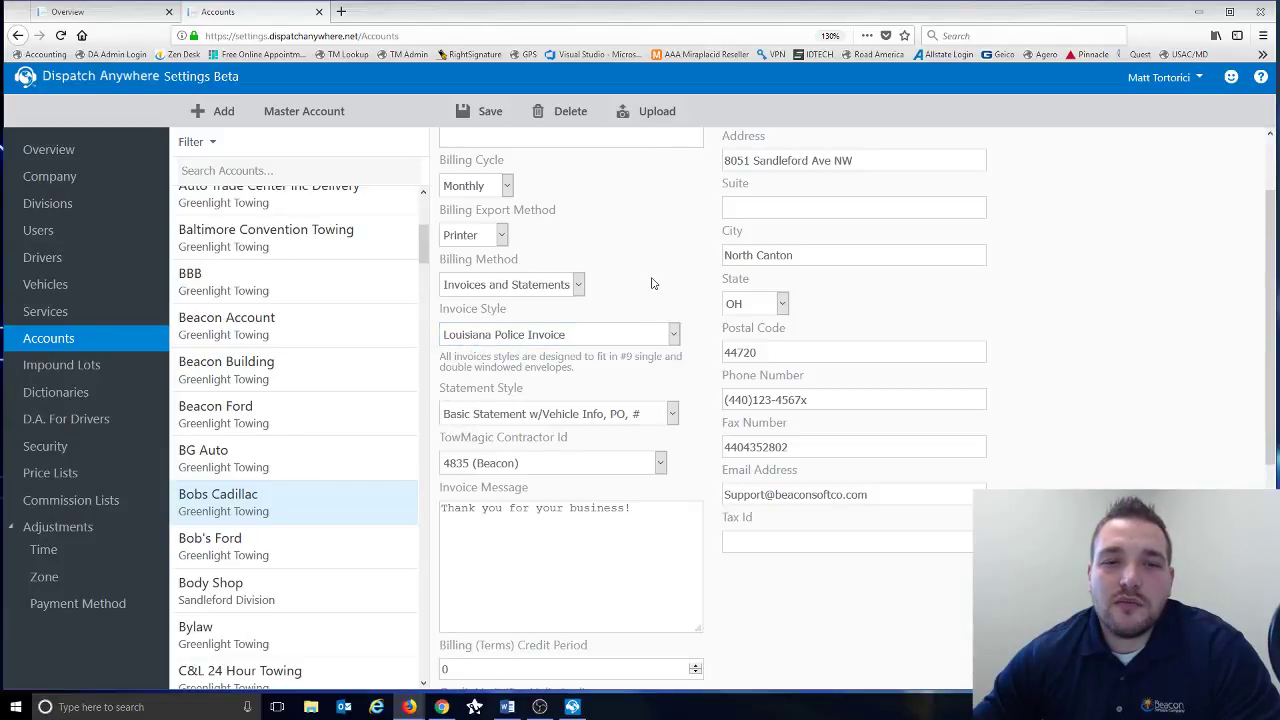
left_click(671, 413)
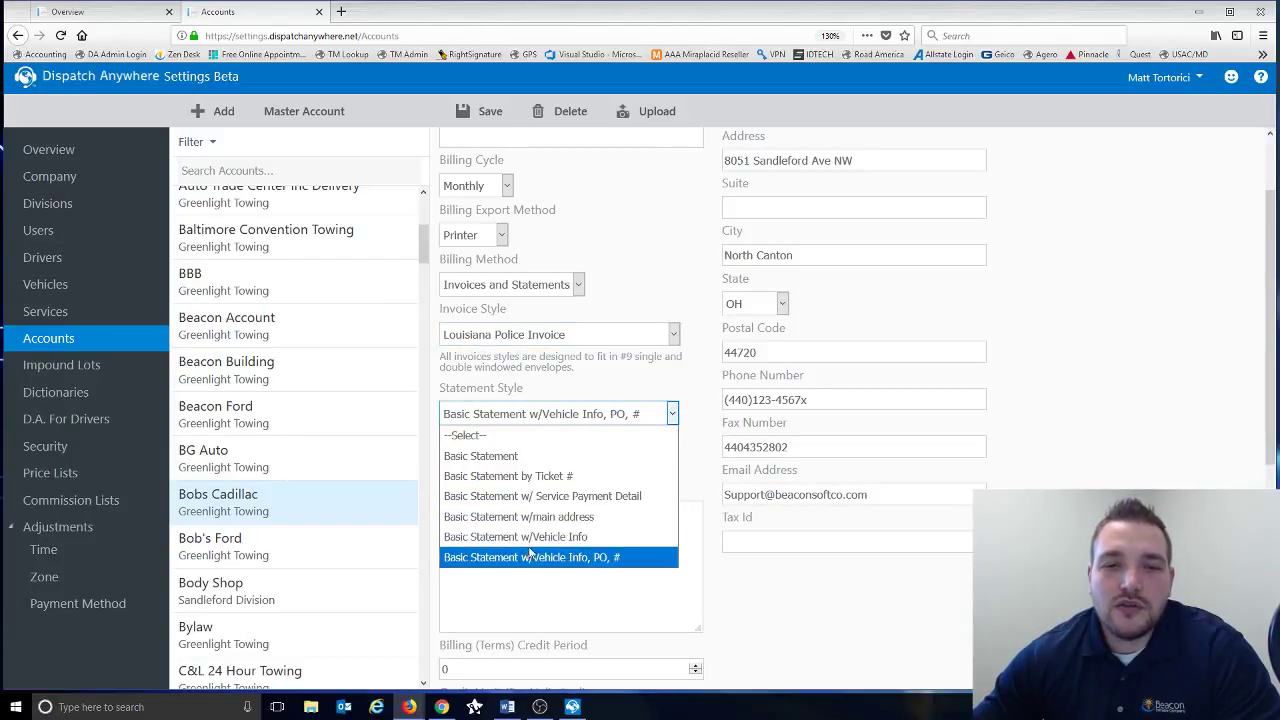
left_click(670, 277)
scroll(670, 277, "down", 2)
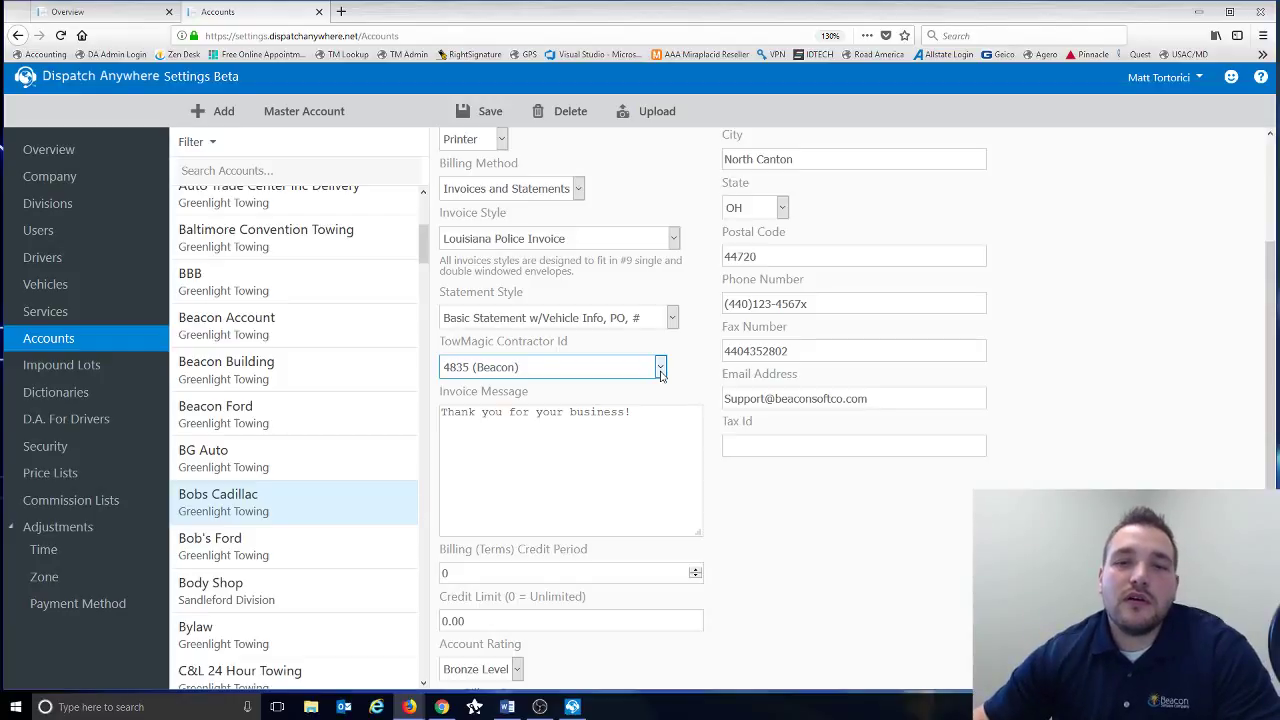
left_click(660, 368)
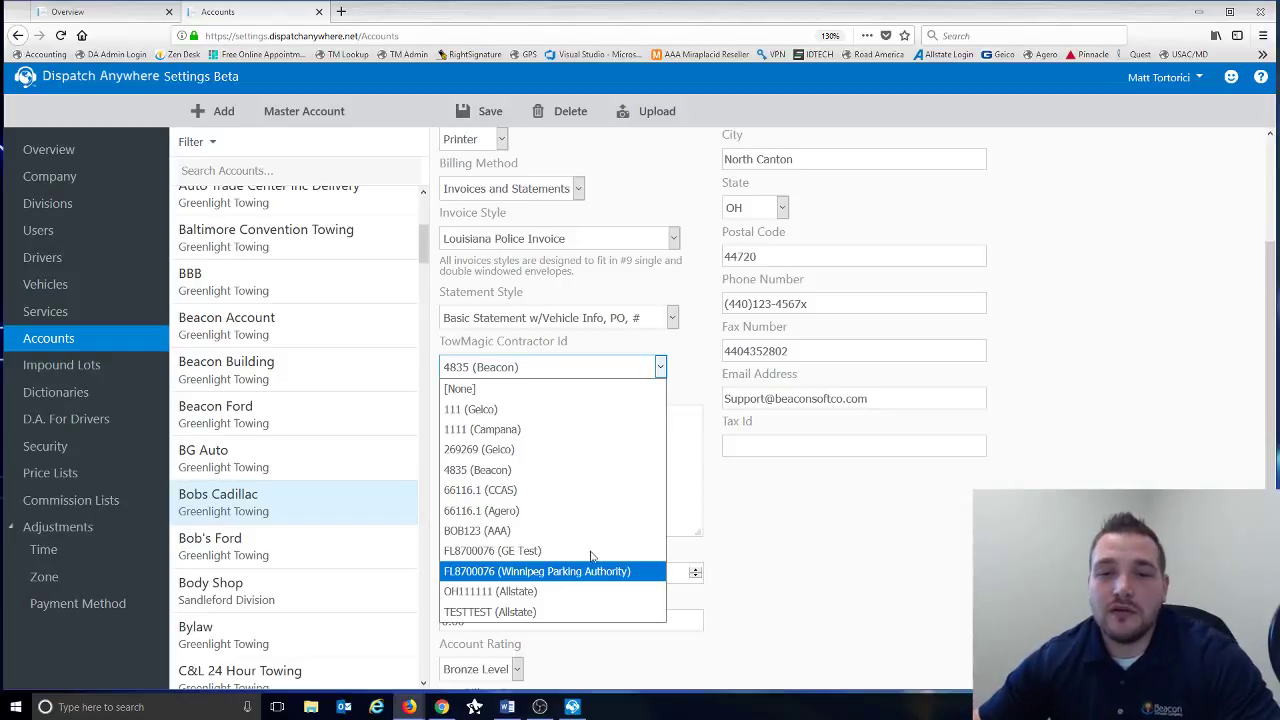
left_click(666, 514)
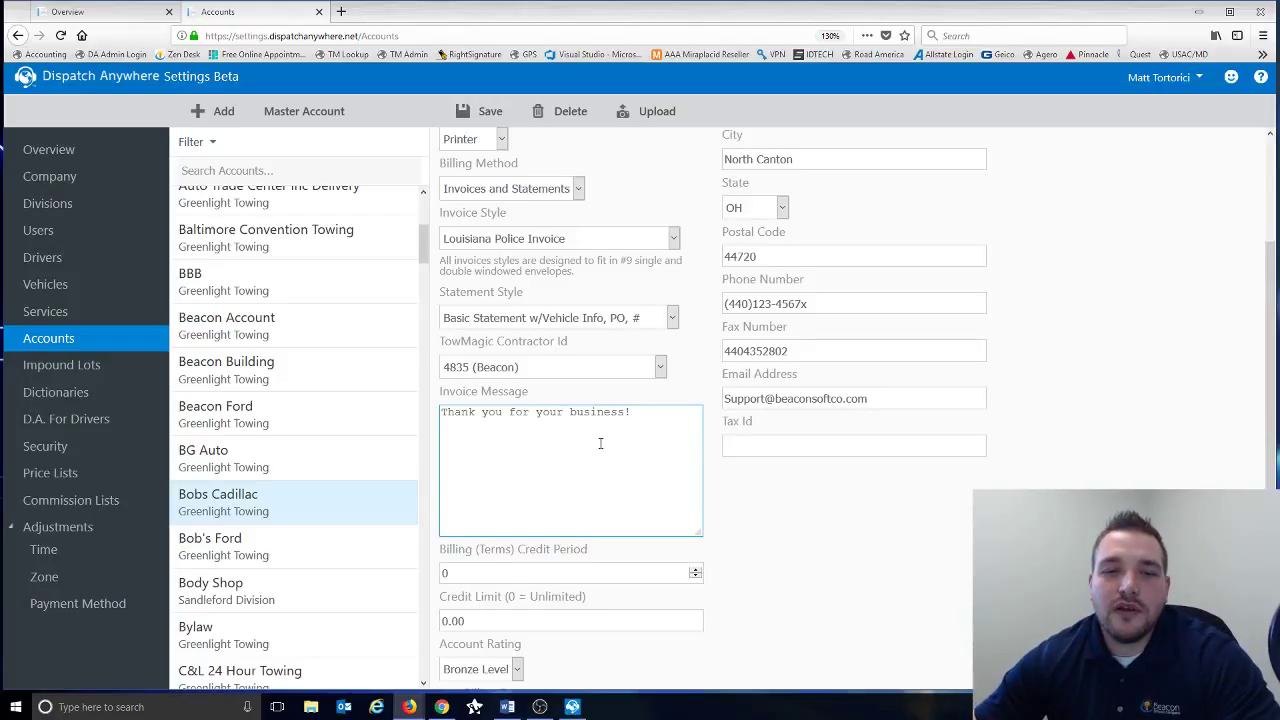
scroll(600, 443, "down", 2)
- Set the Billing (Terms) Credit Period to -1
left_click(541, 474)
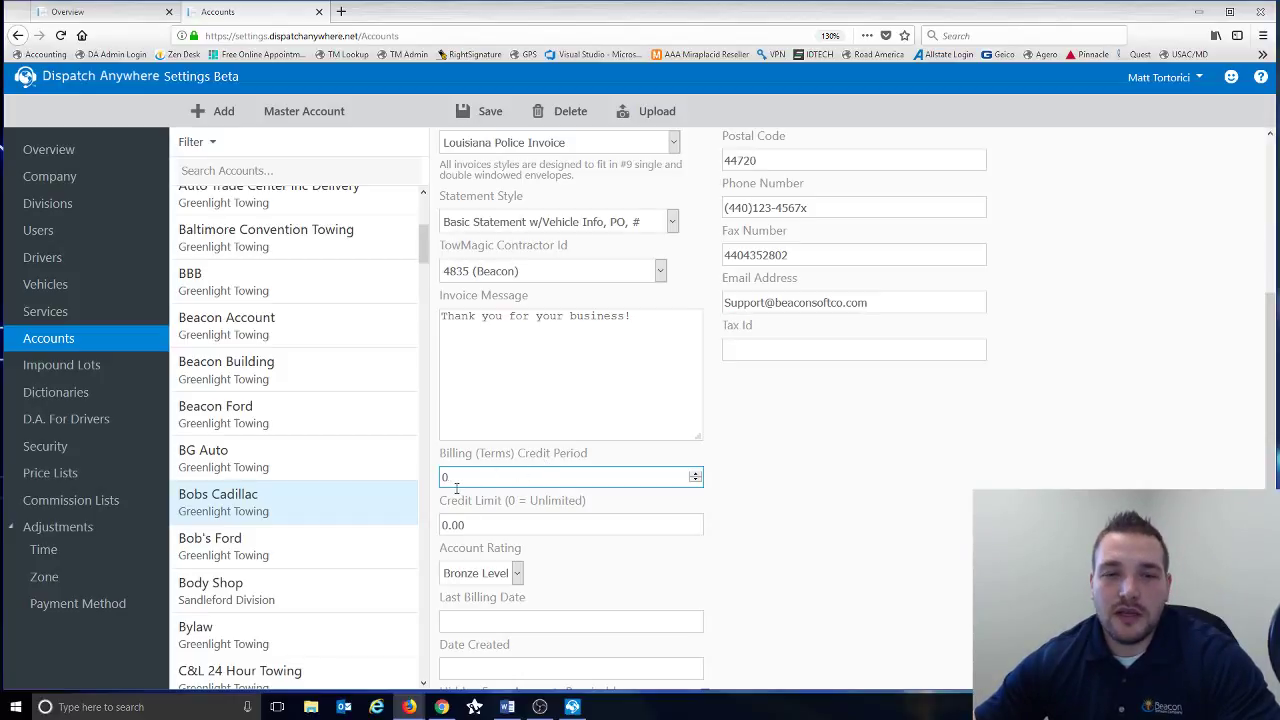
key("BackSpace")
type("-1")
key("Tab")
scroll(480, 507, "up", 1)
scroll(480, 507, "up", 1)
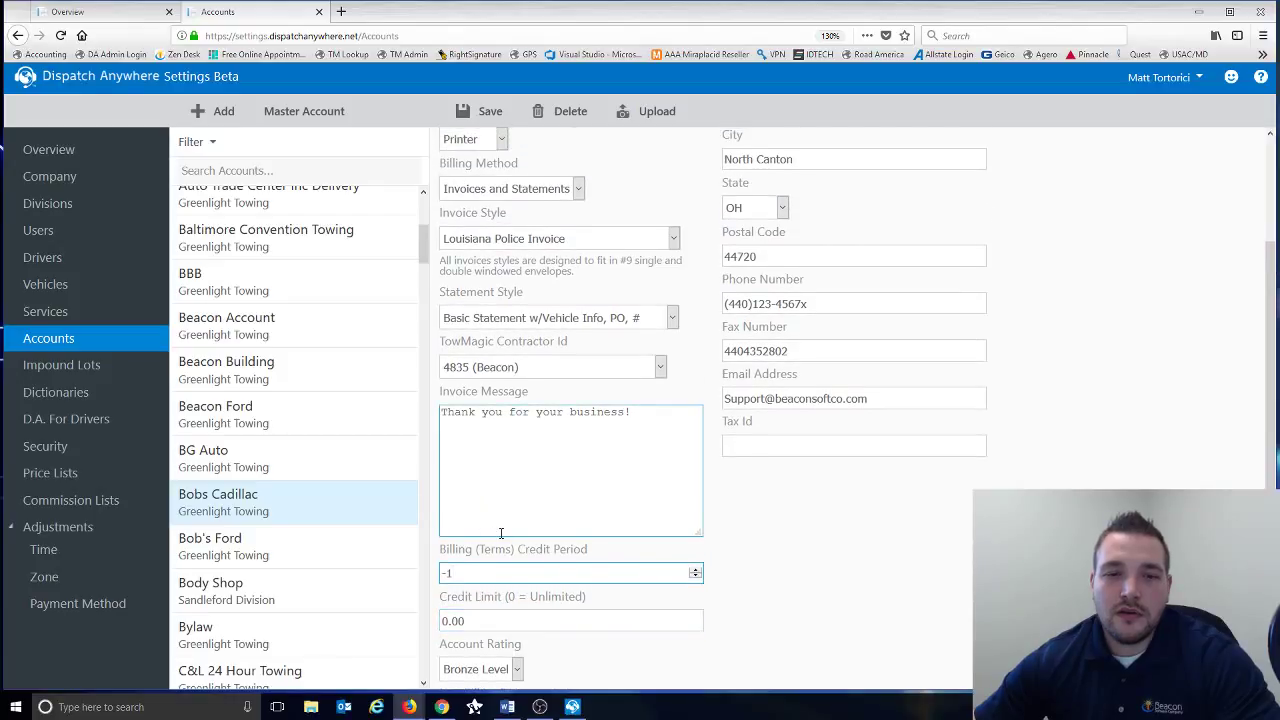
scroll(503, 540, "down", 2)
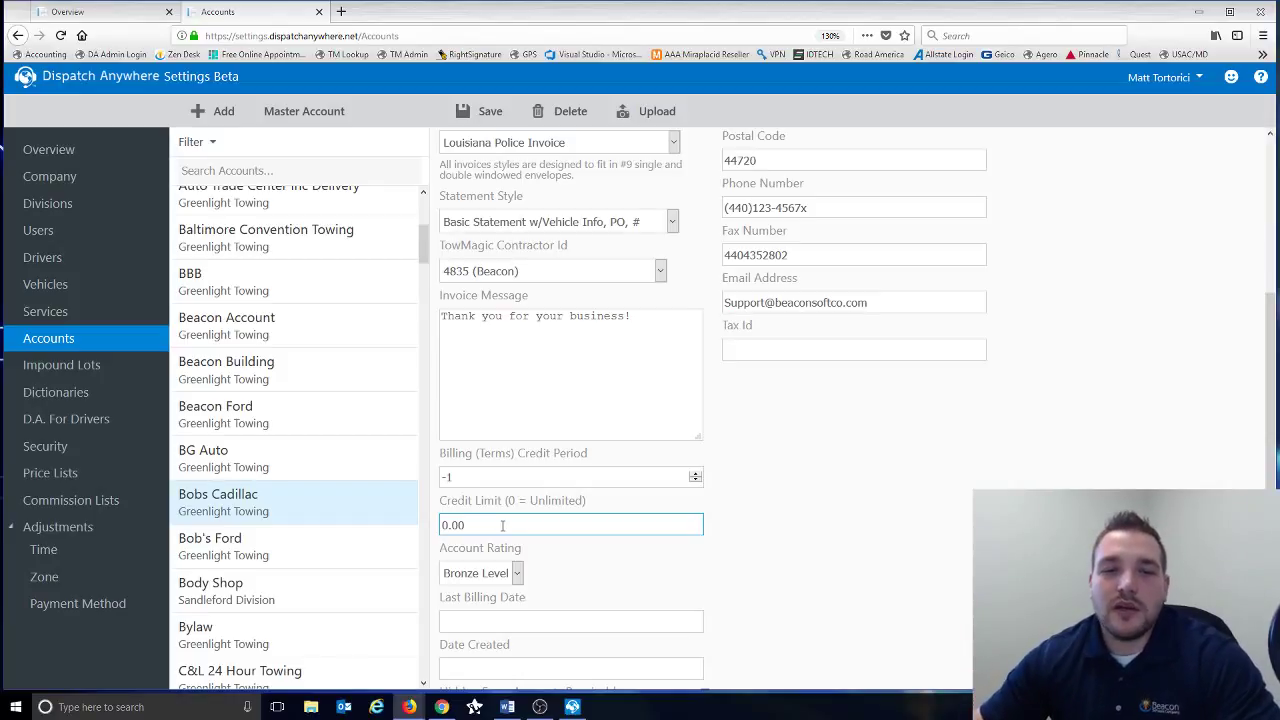
scroll(605, 576, "down", 4)
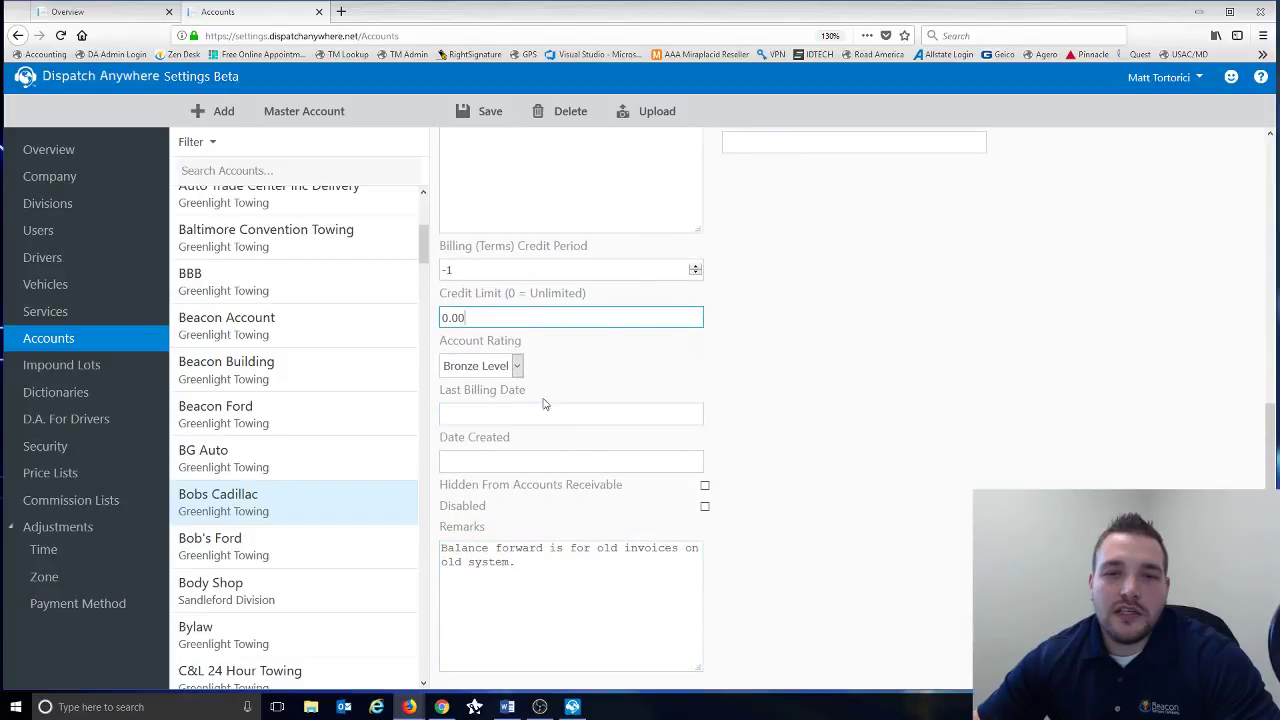
left_click(517, 368)
left_click(500, 408)
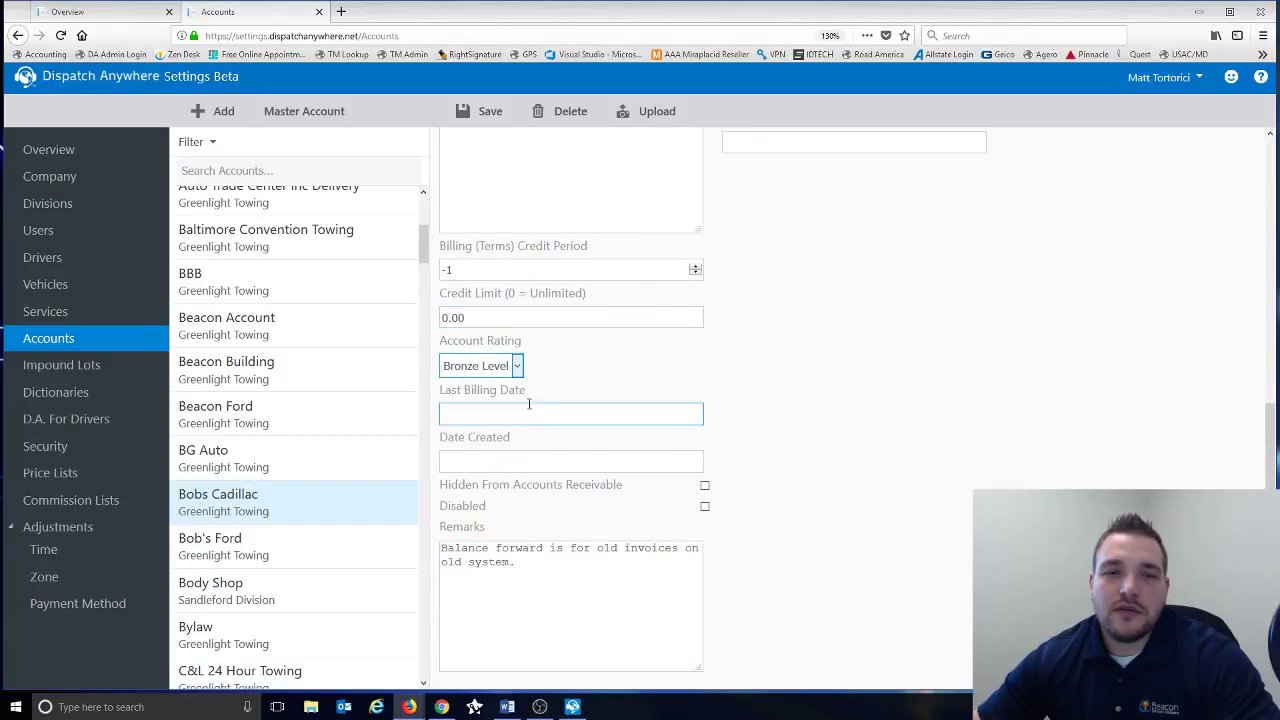
left_click(497, 460)
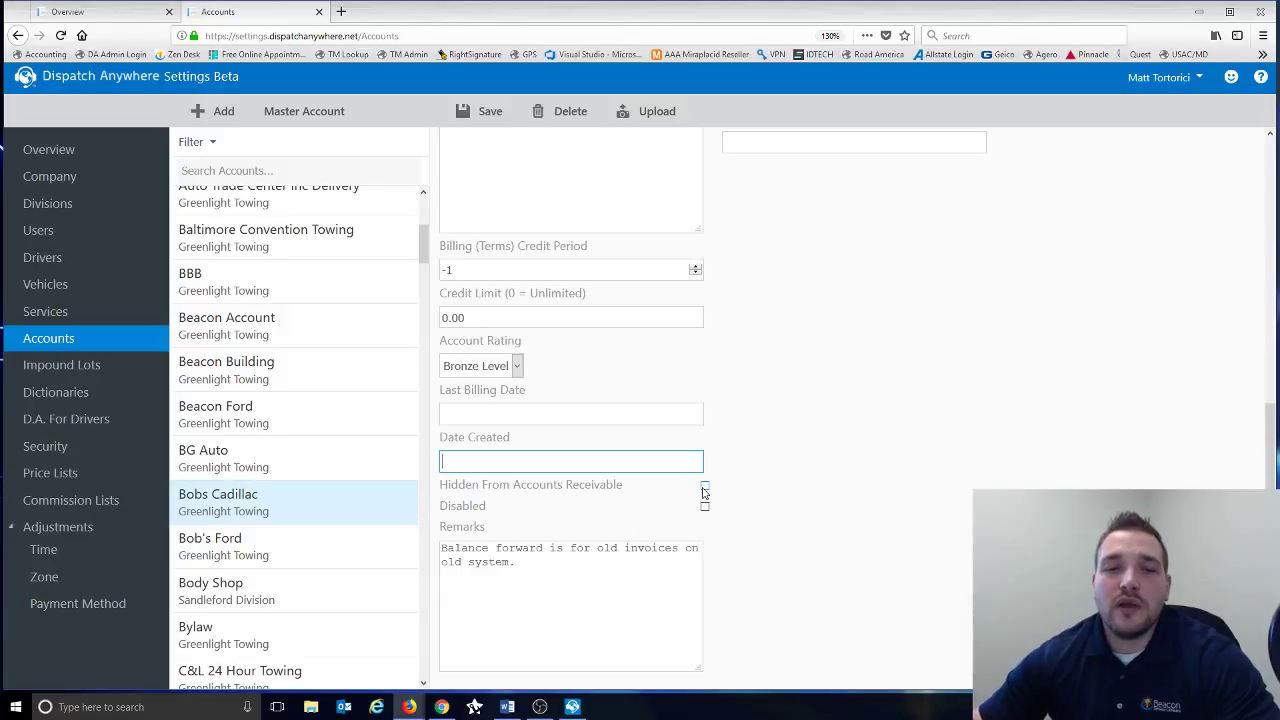
left_click(704, 489)
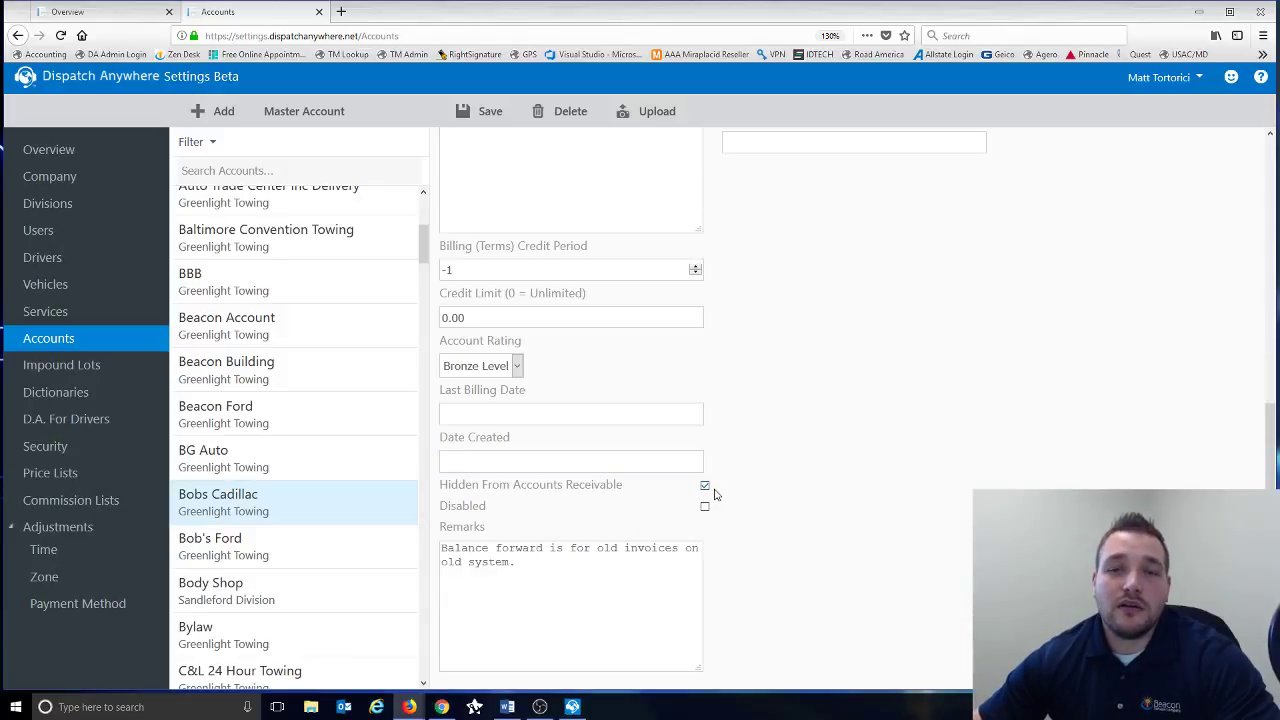
left_click(704, 487)
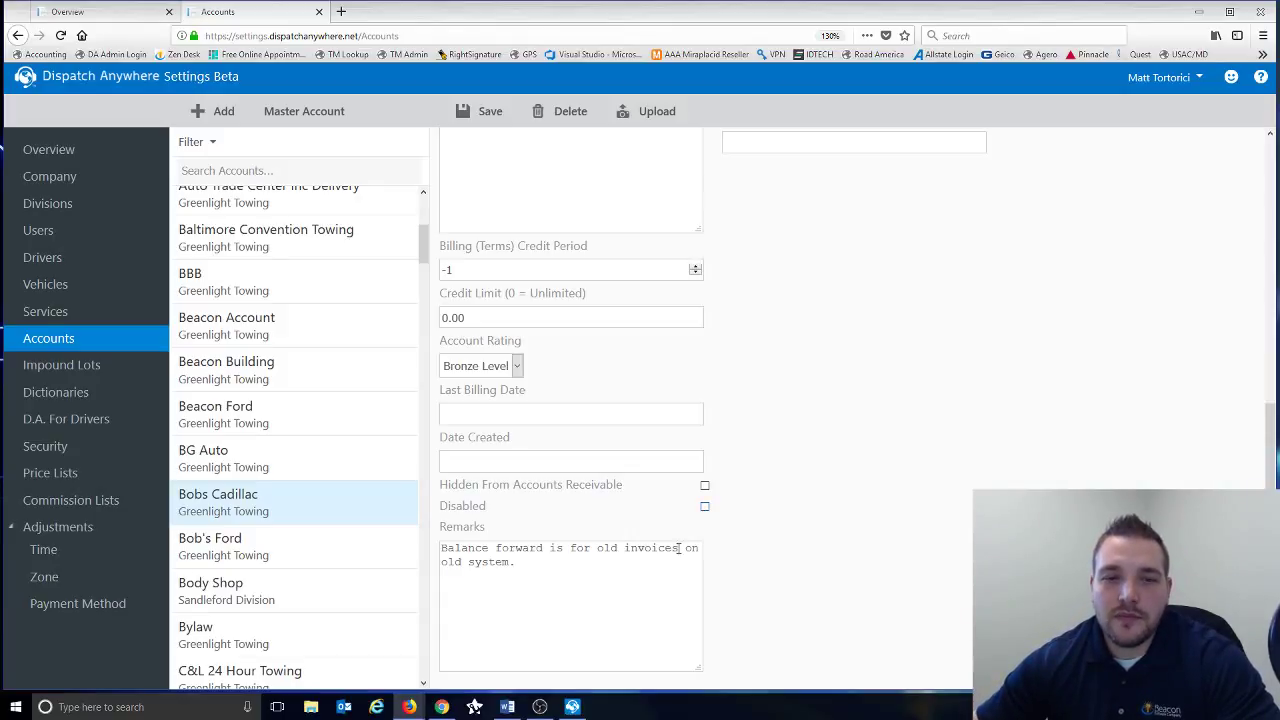
left_click(604, 590)
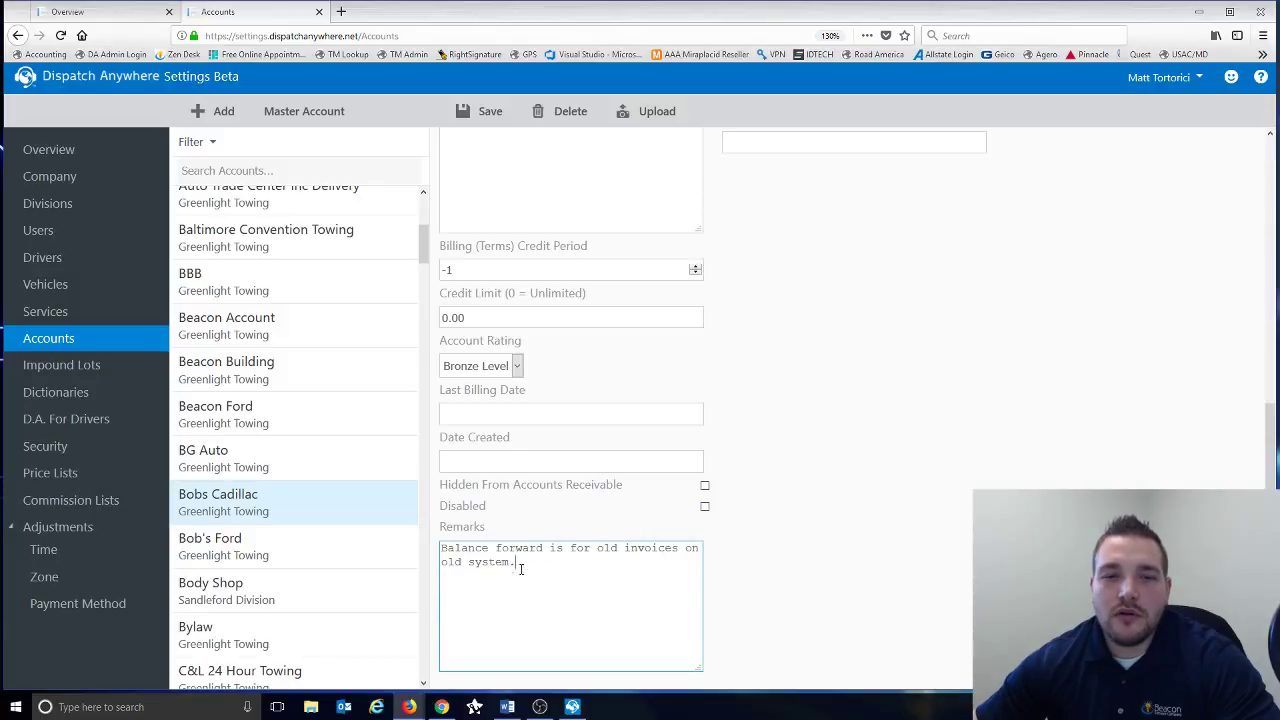
scroll(519, 566, "up", 10)
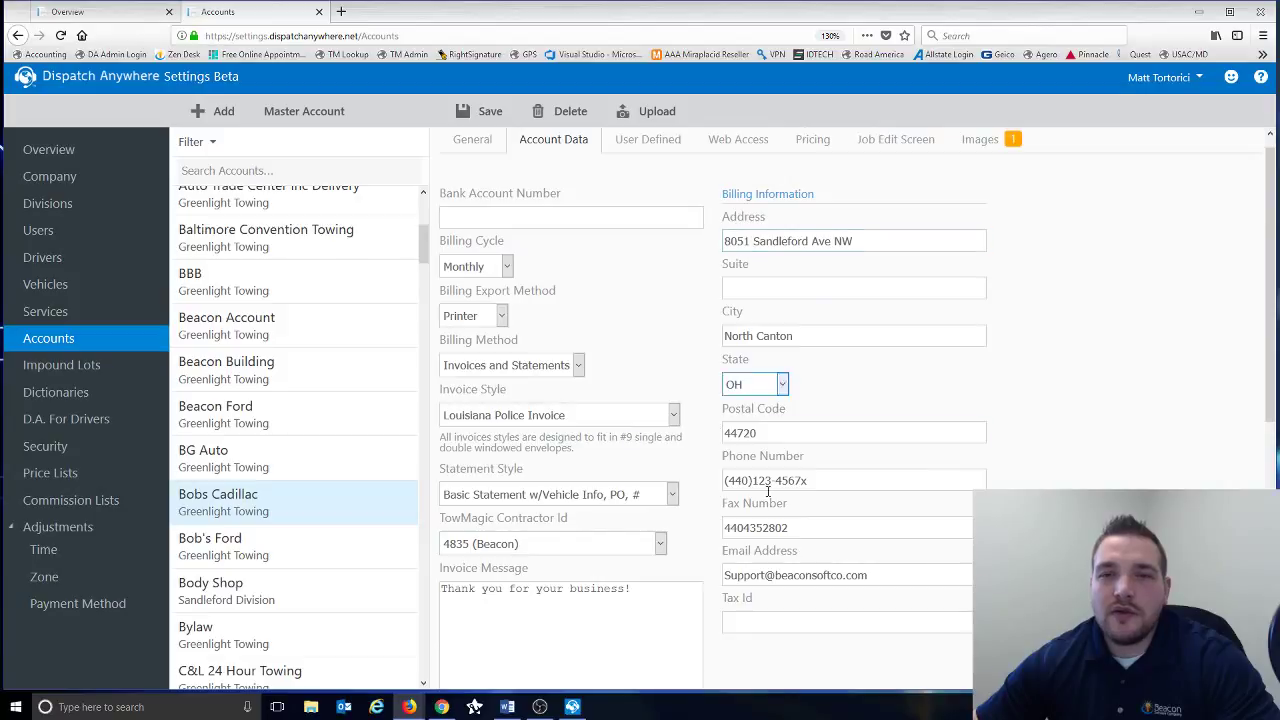
left_click(772, 414)
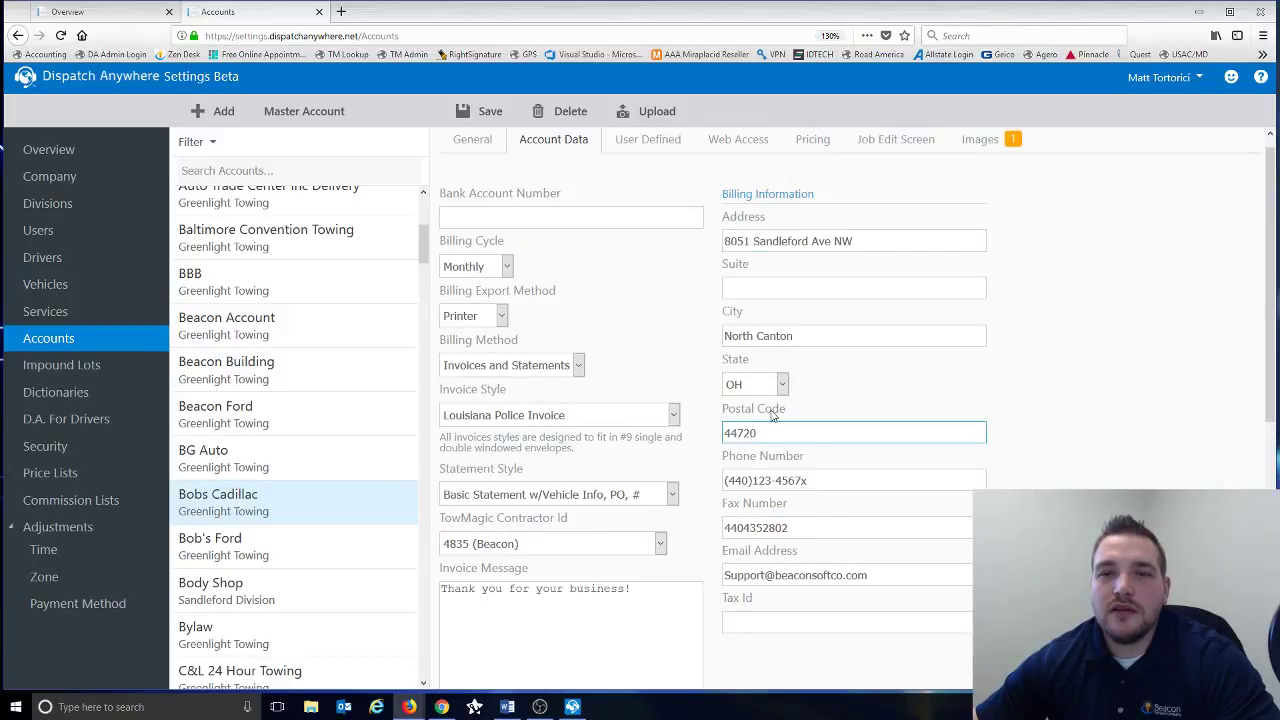
left_click(462, 146)
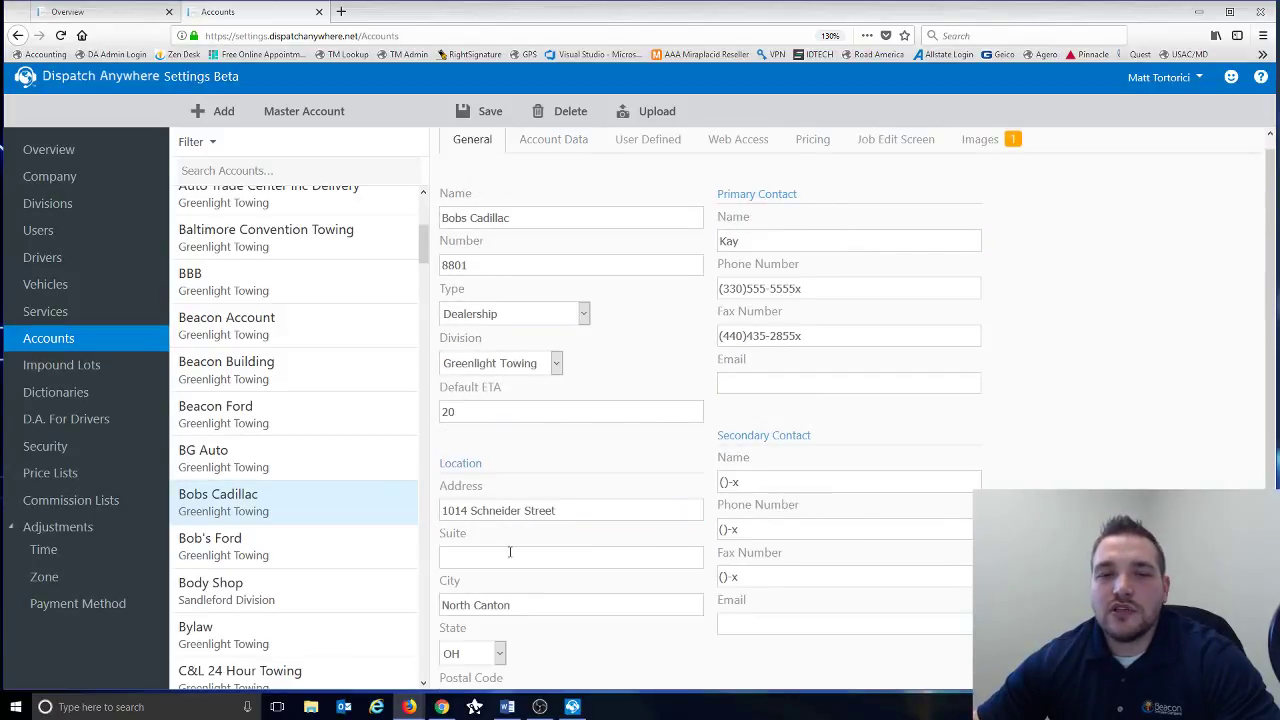
left_click(543, 146)
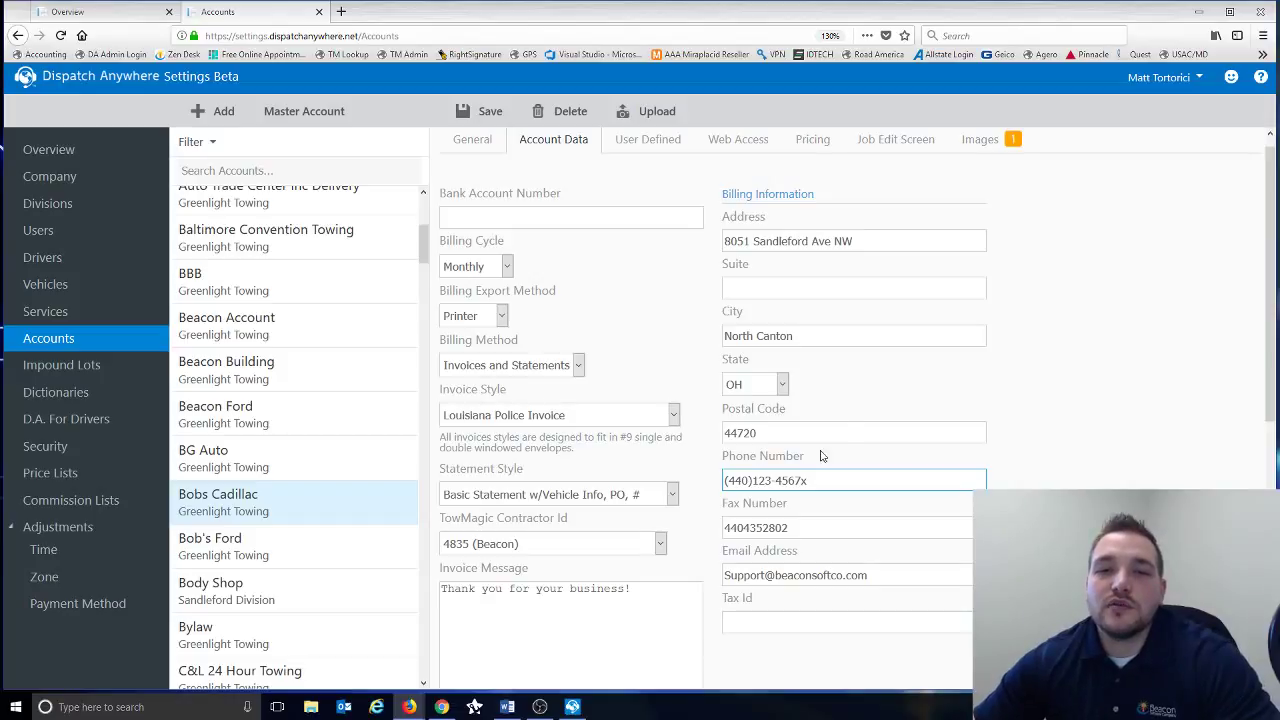
scroll(817, 391, "down", 2)
left_click(811, 432)
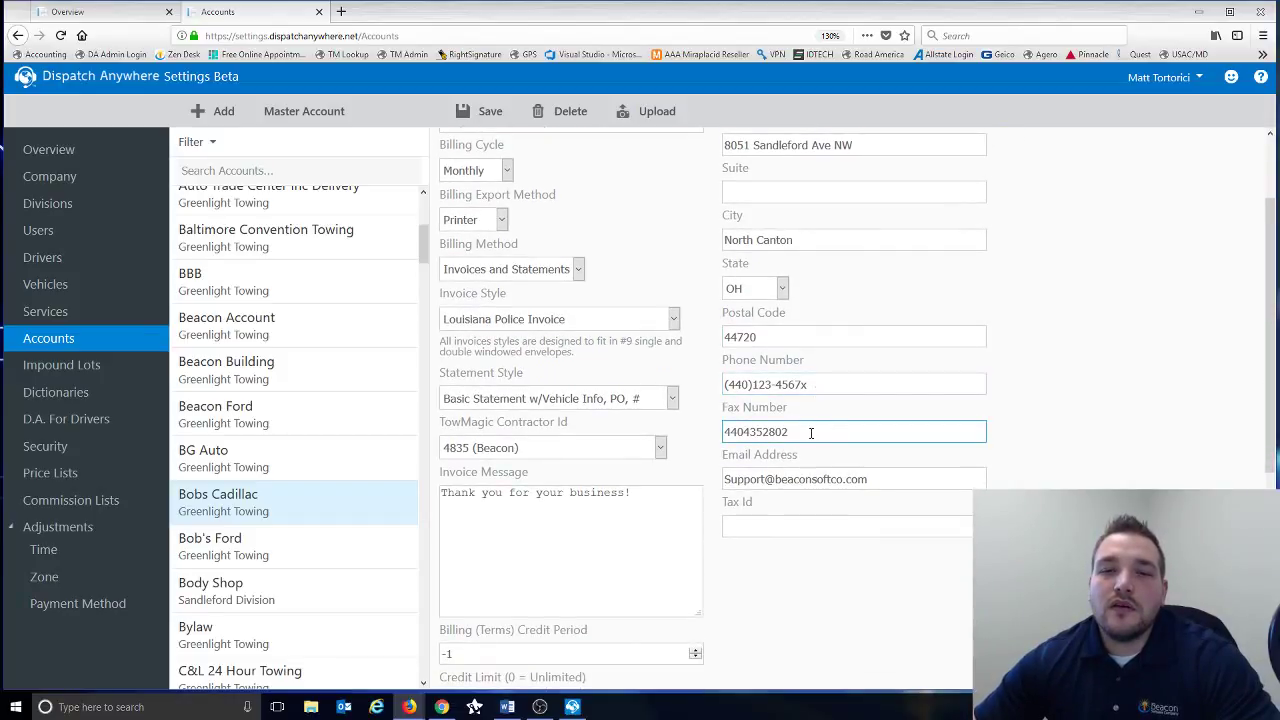
left_click(807, 476)
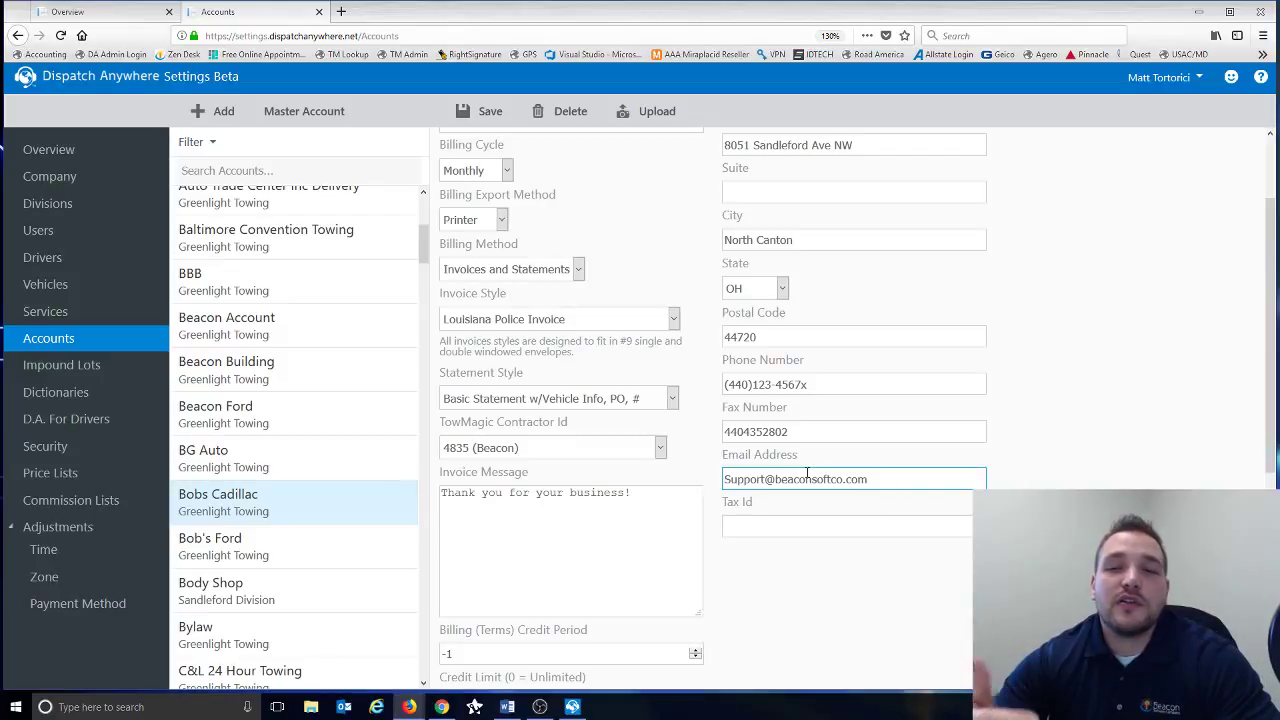
left_click(778, 407)
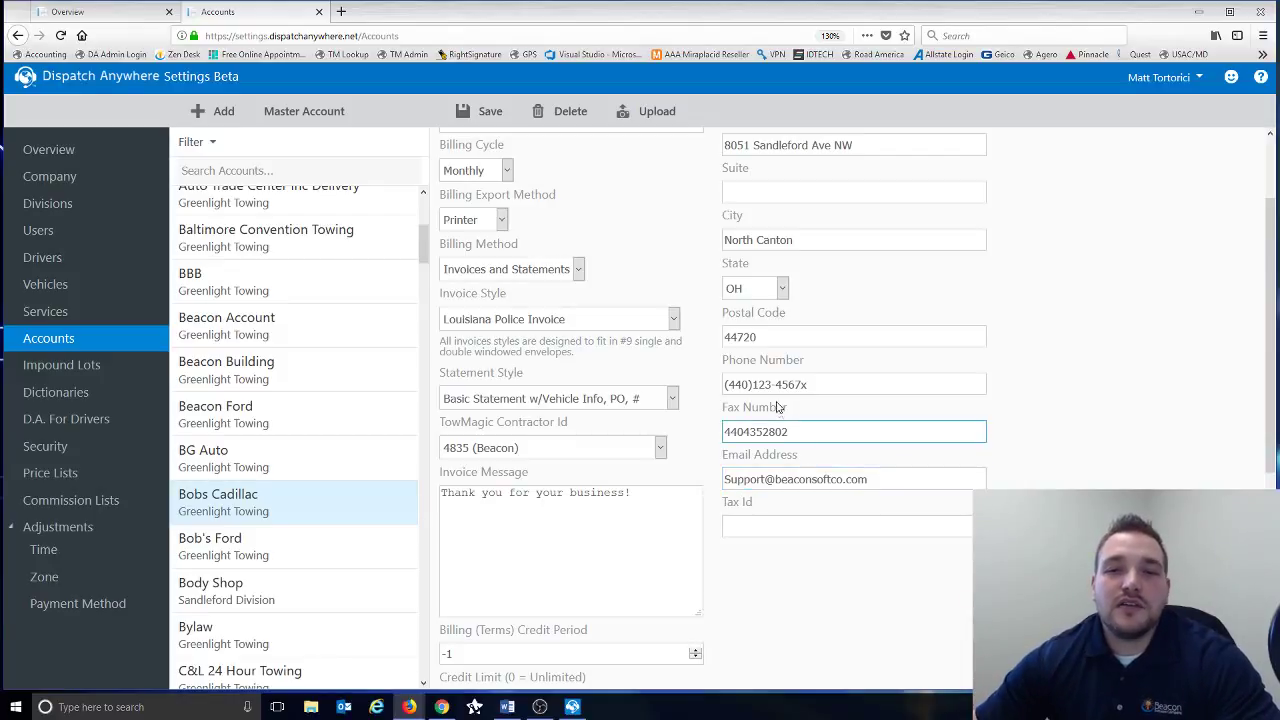
left_click(805, 458)
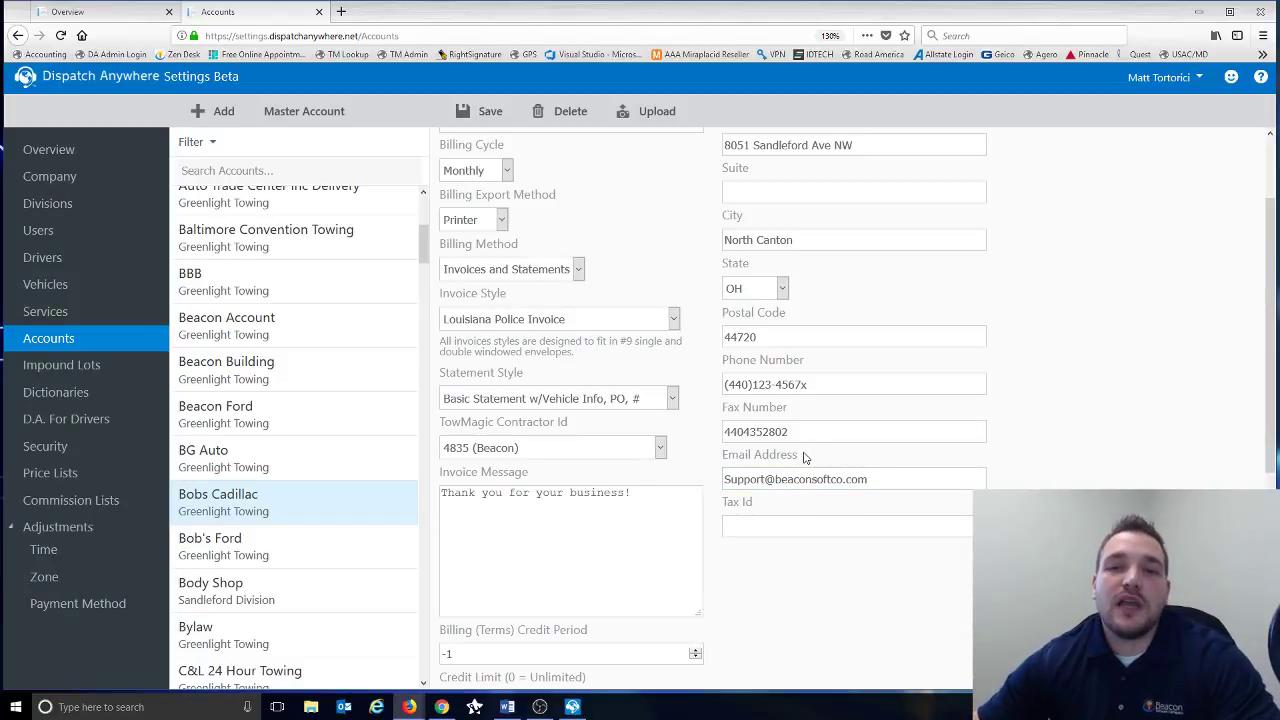
left_click(806, 479)
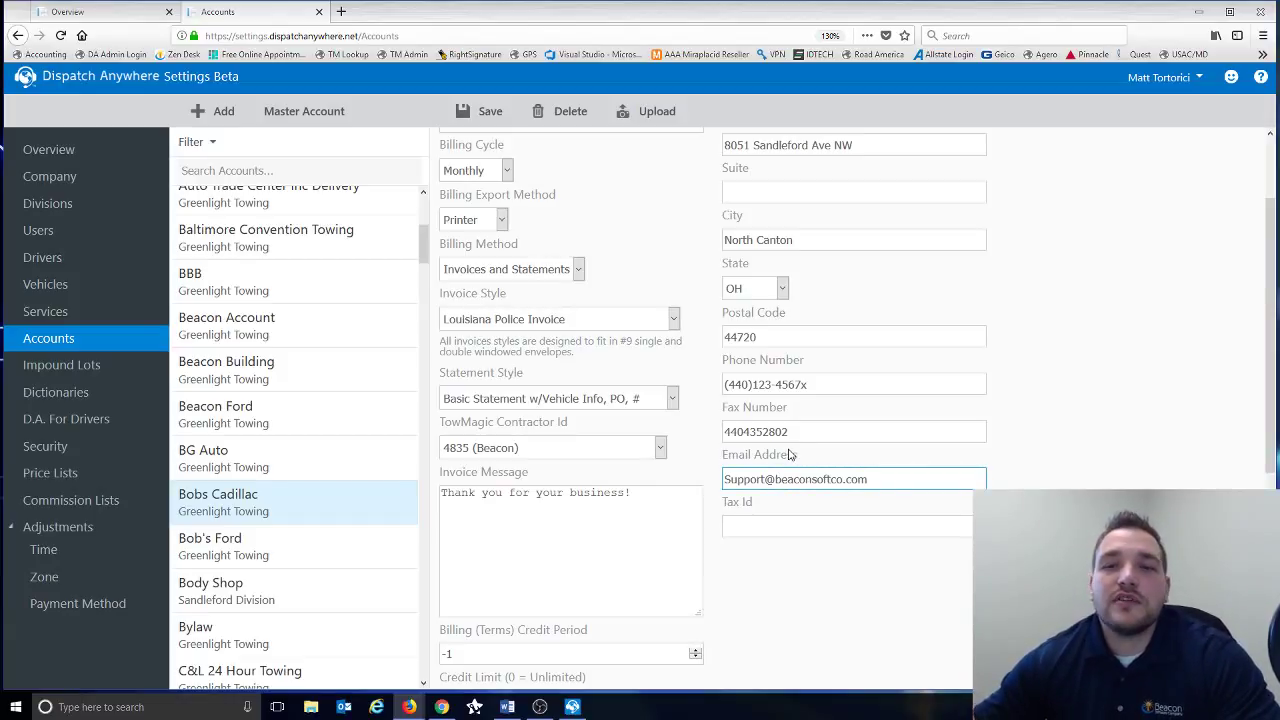
left_click(789, 440)
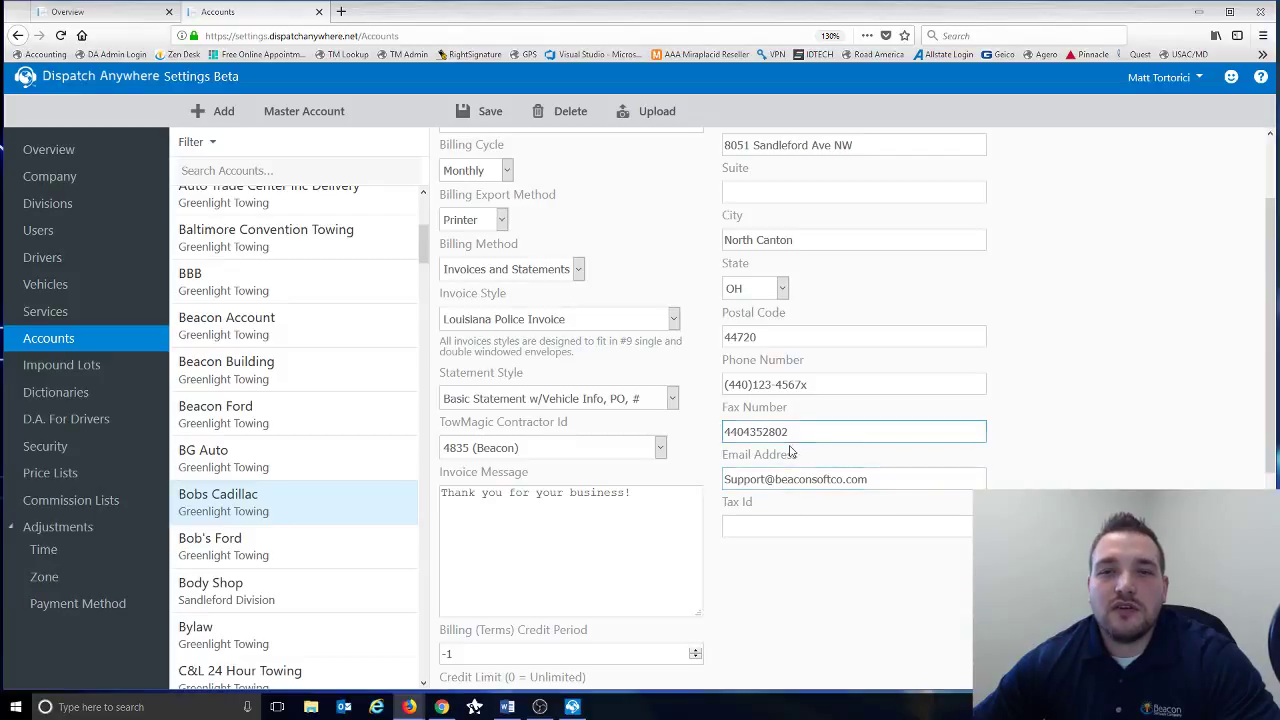
scroll(785, 441, "up", 2)
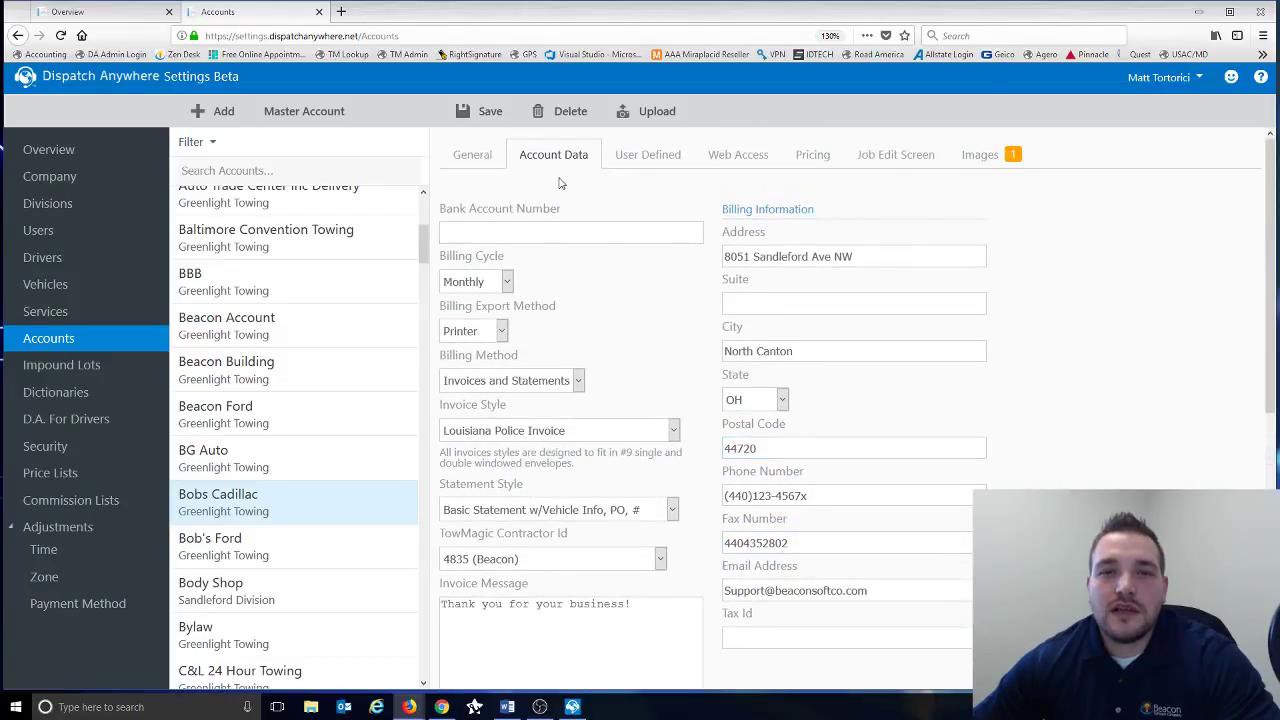
- Browse User Defined and Web Access, password unchanged, then show Bobs Cadillac's Dealer pricing
left_click(680, 163)
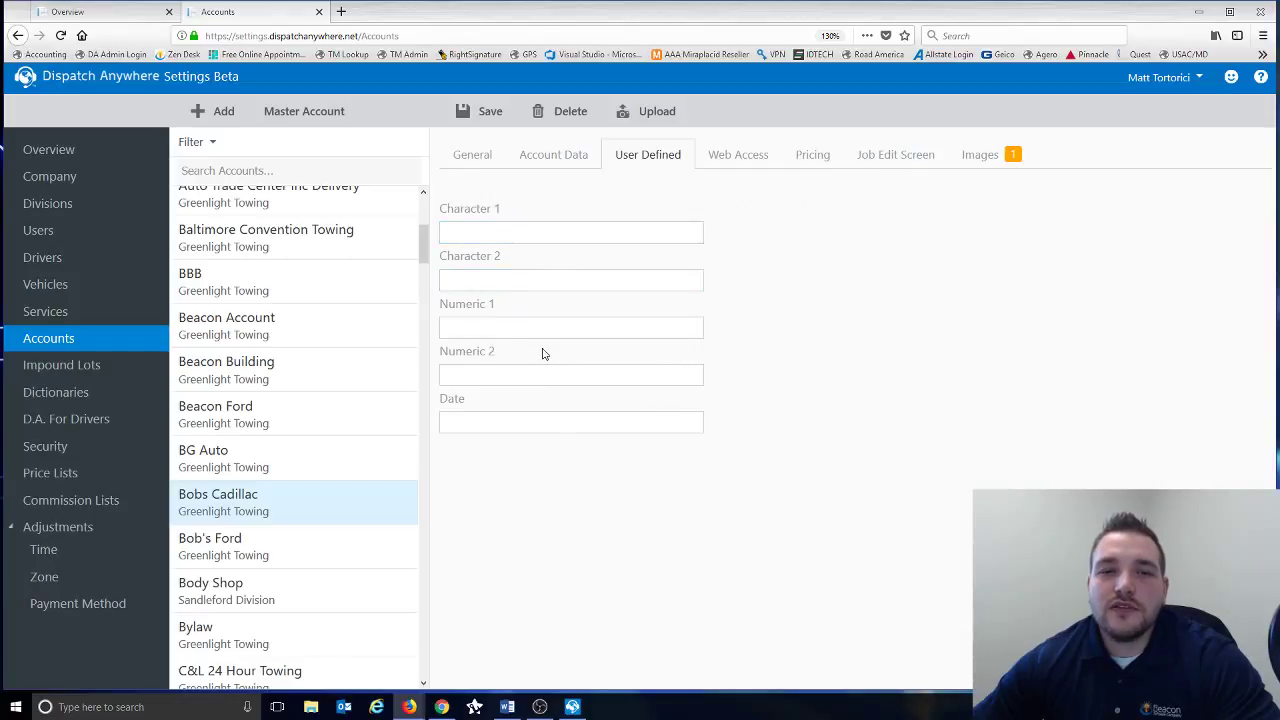
left_click(740, 165)
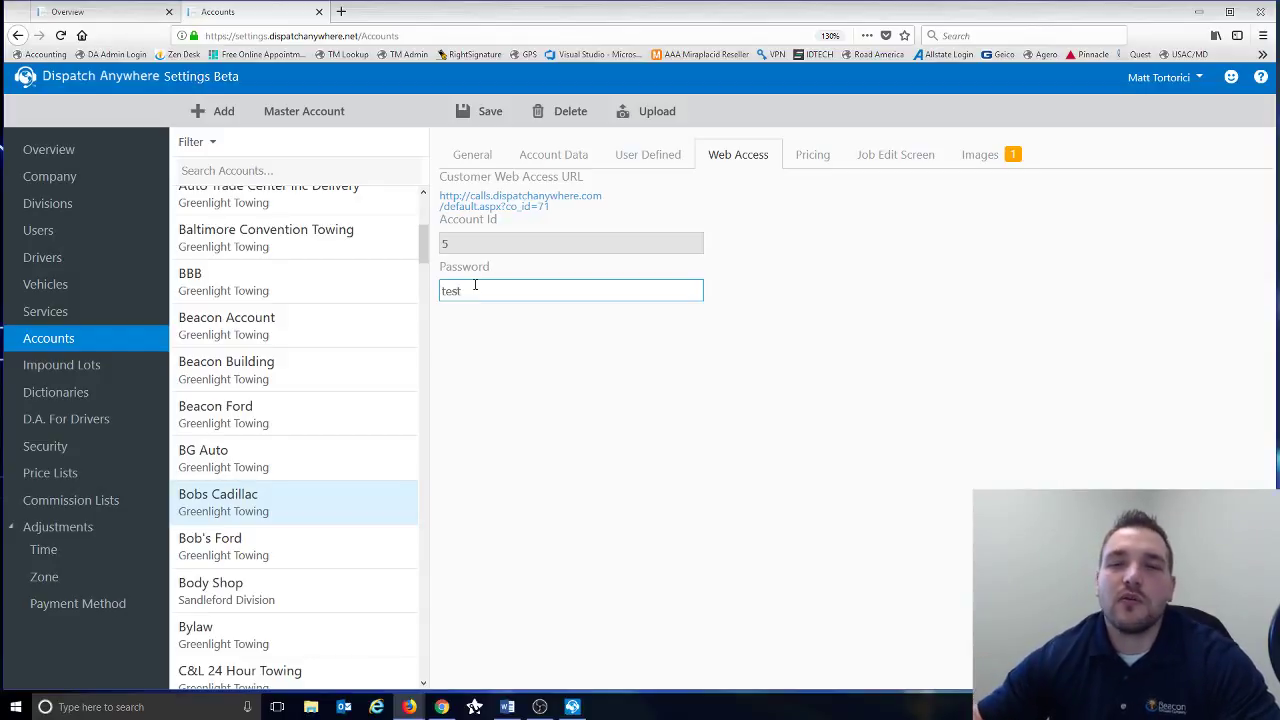
left_click(594, 274)
left_click(810, 165)
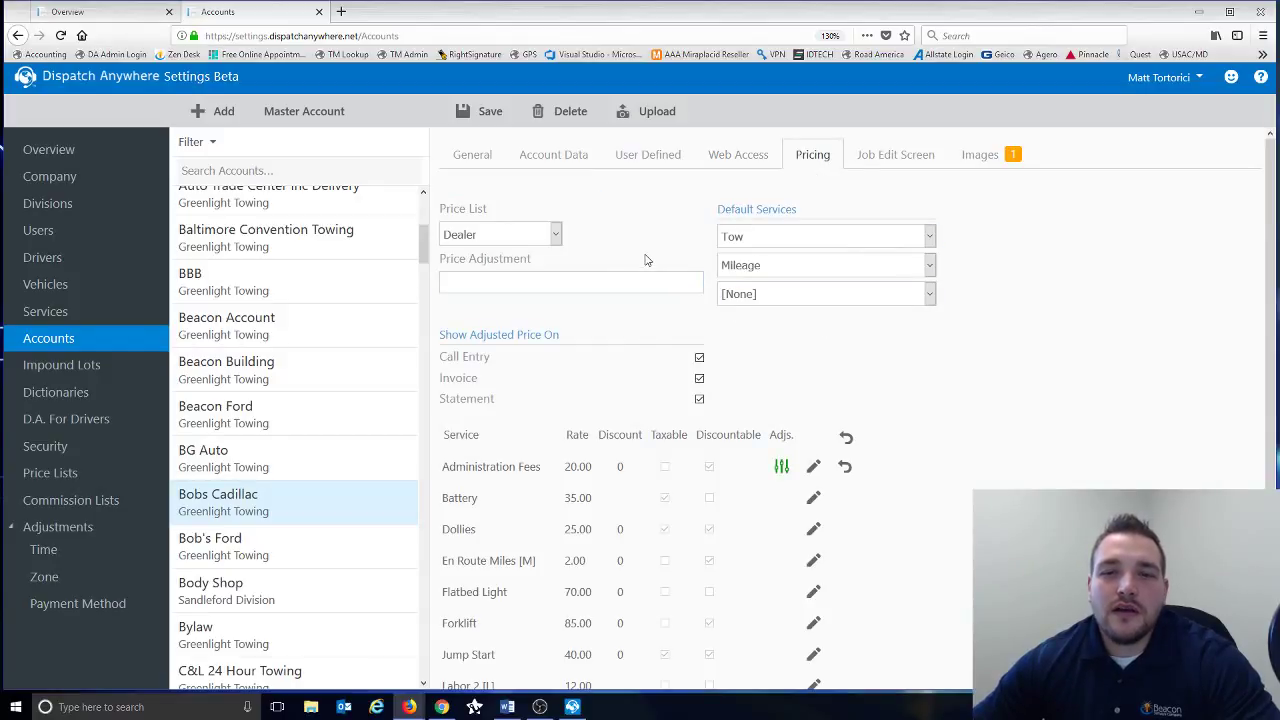
scroll(645, 260, "down", 2)
scroll(645, 260, "up", 2)
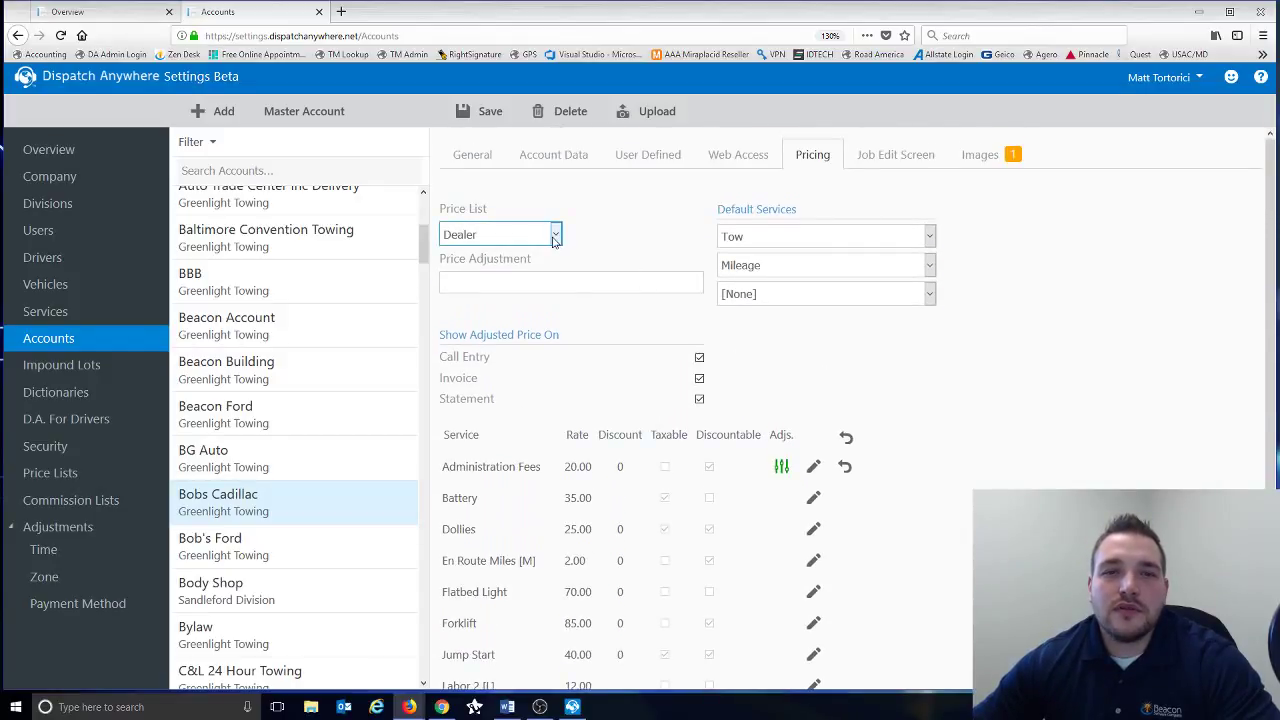
left_click(555, 234)
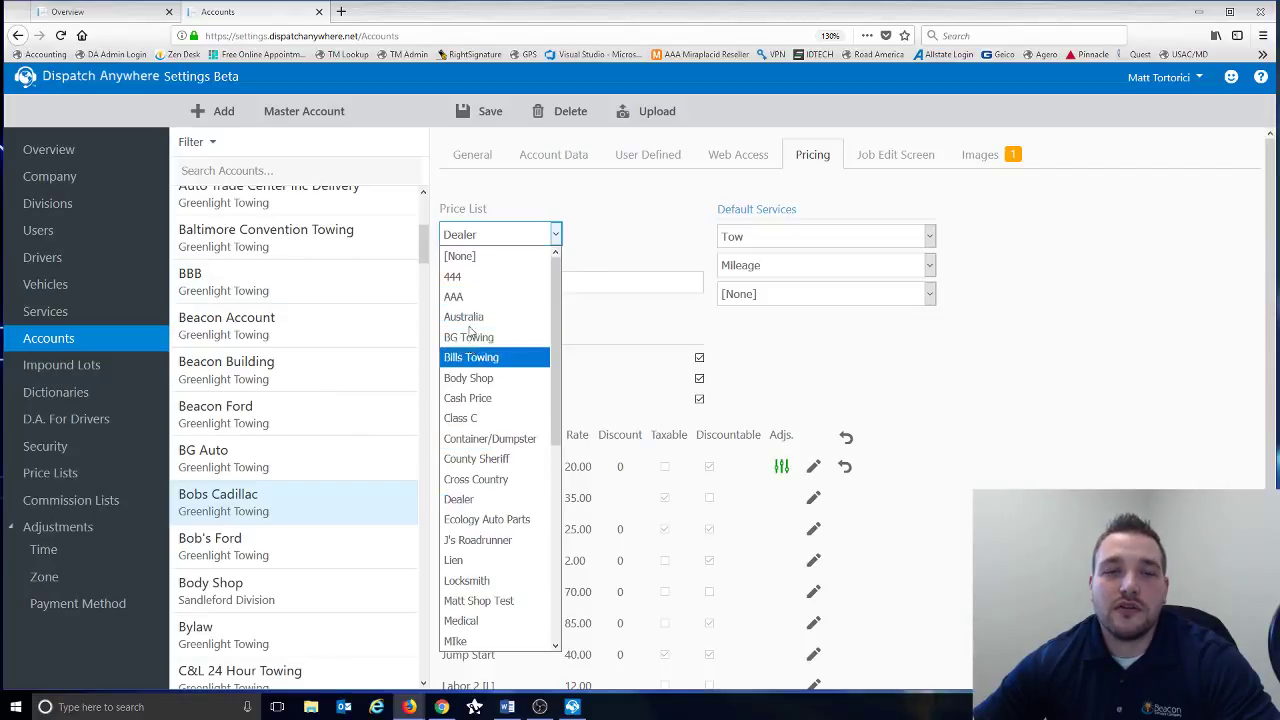
left_click(605, 242)
left_click(518, 280)
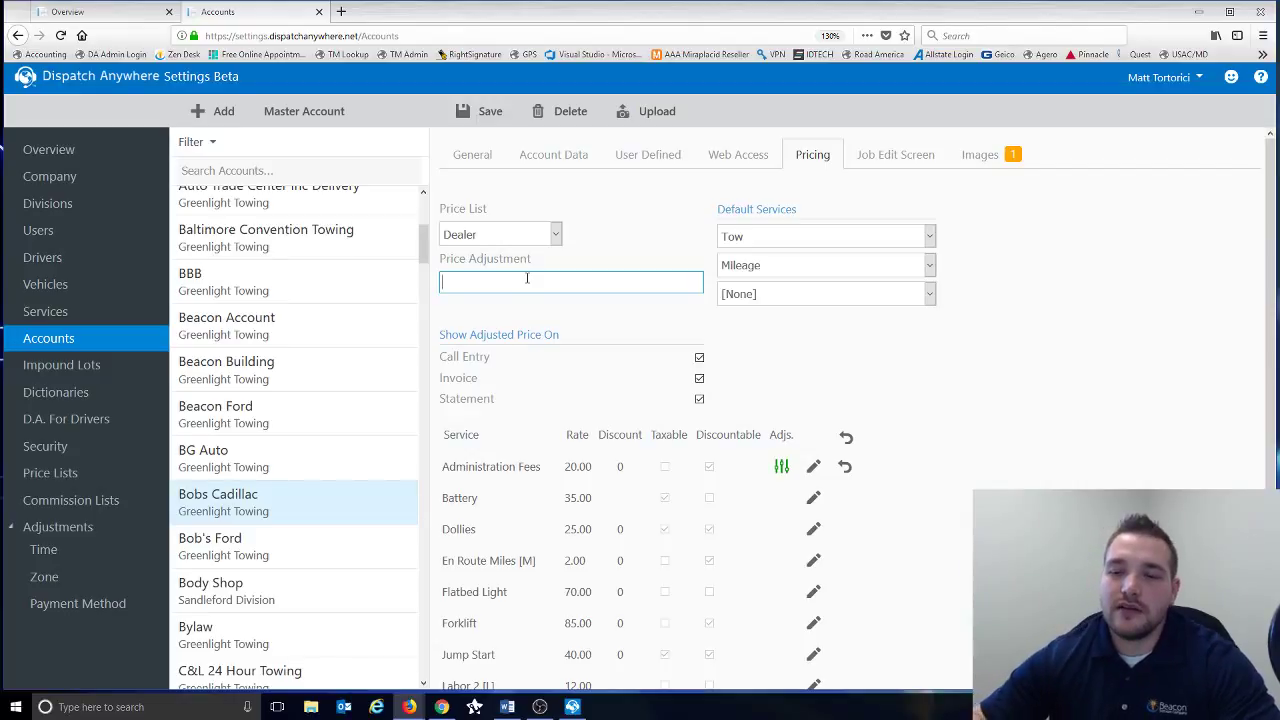
type("-10%")
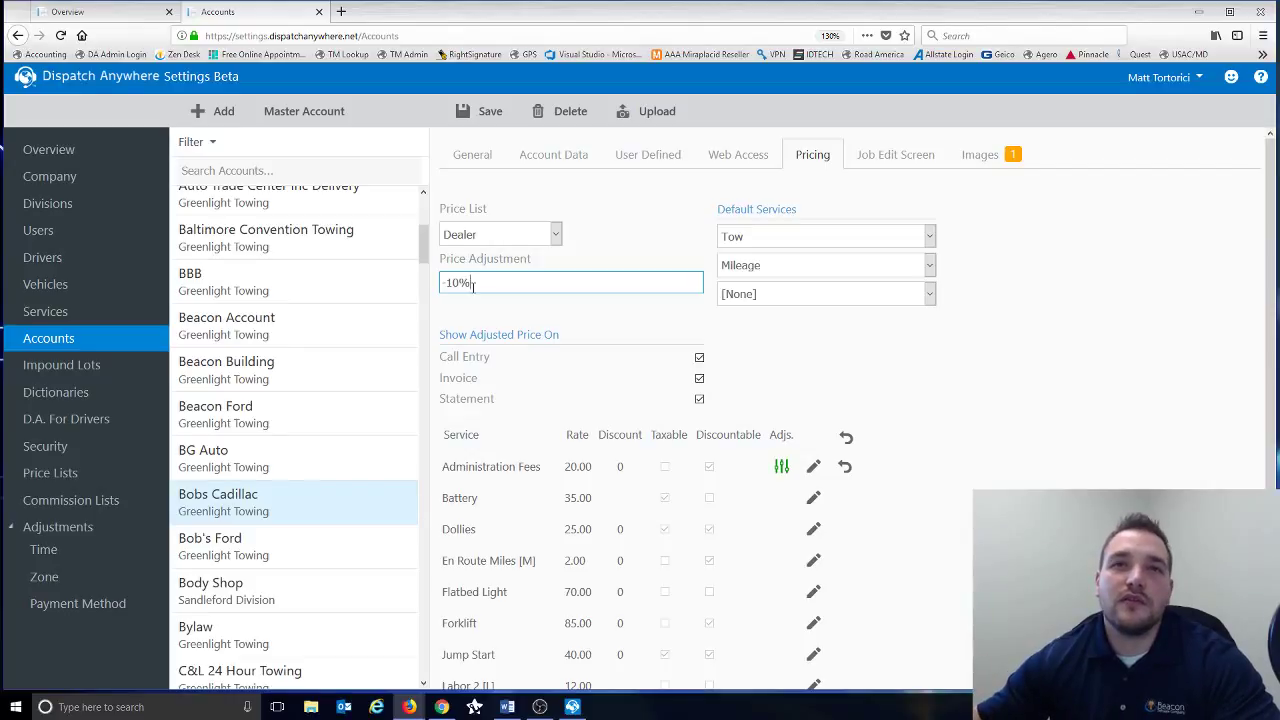
left_click_drag(473, 284, 352, 266)
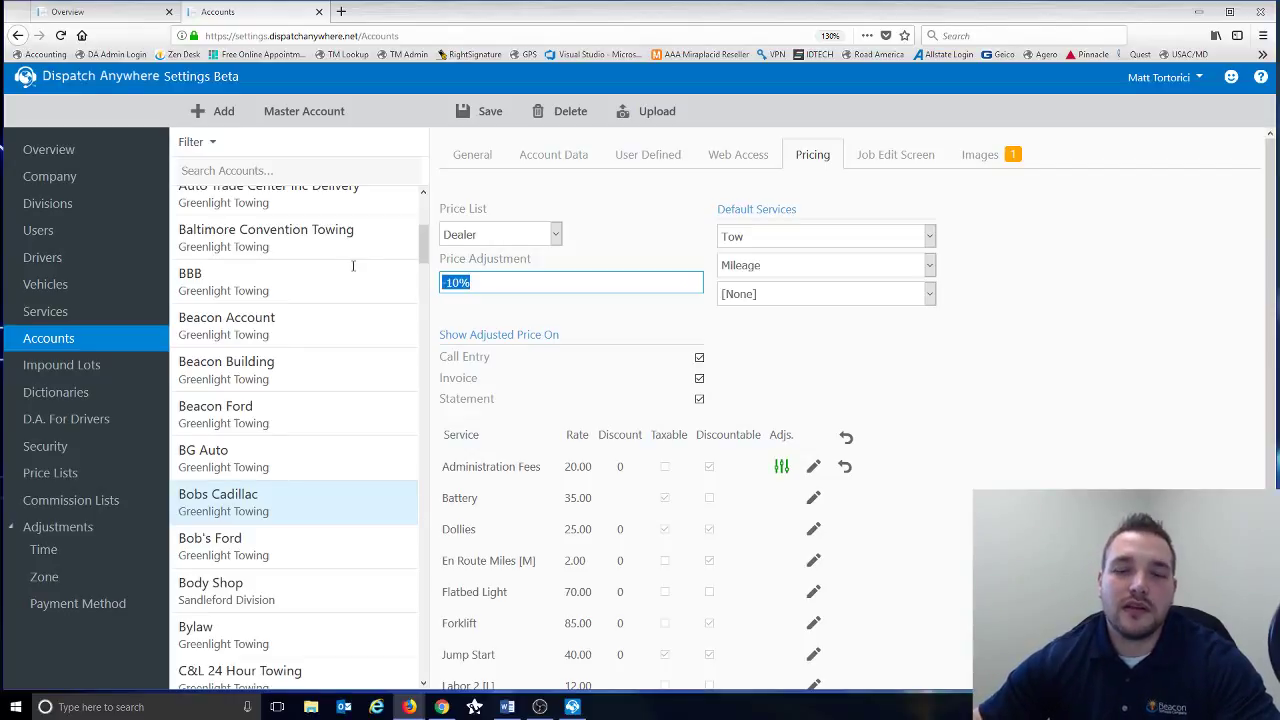
key("BackSpace")
left_click(1100, 331)
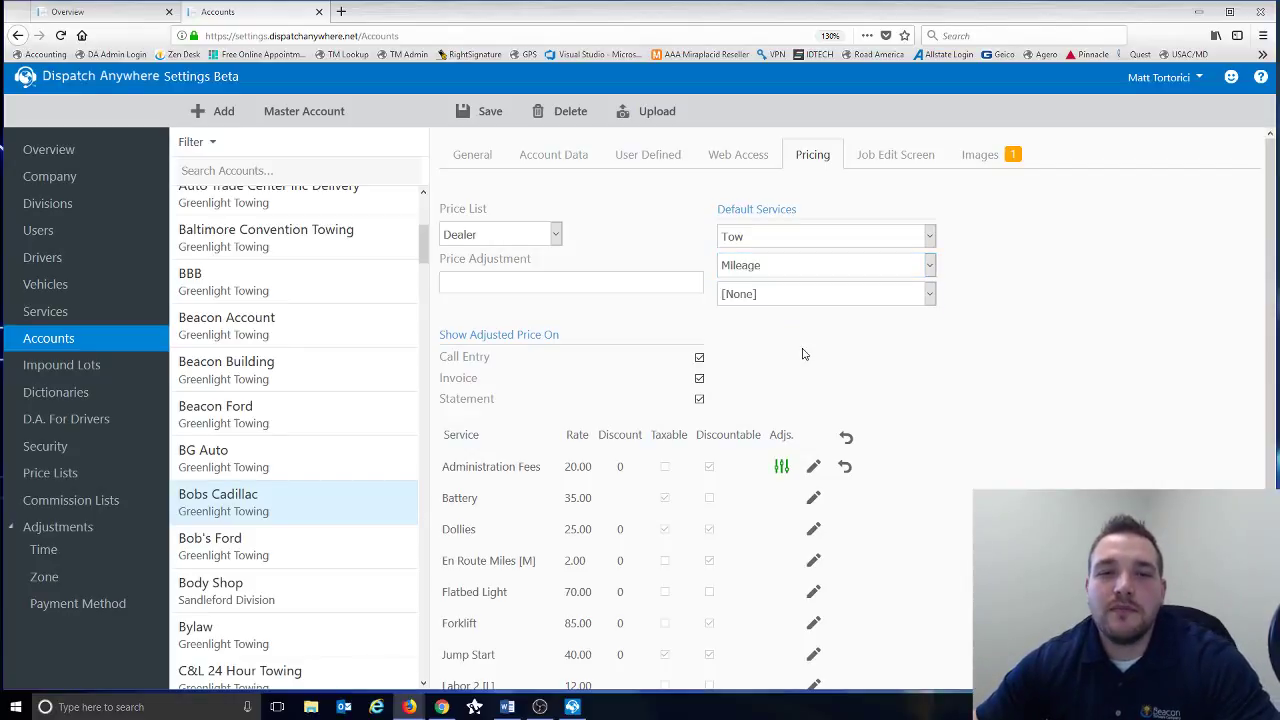
scroll(802, 352, "down", 2)
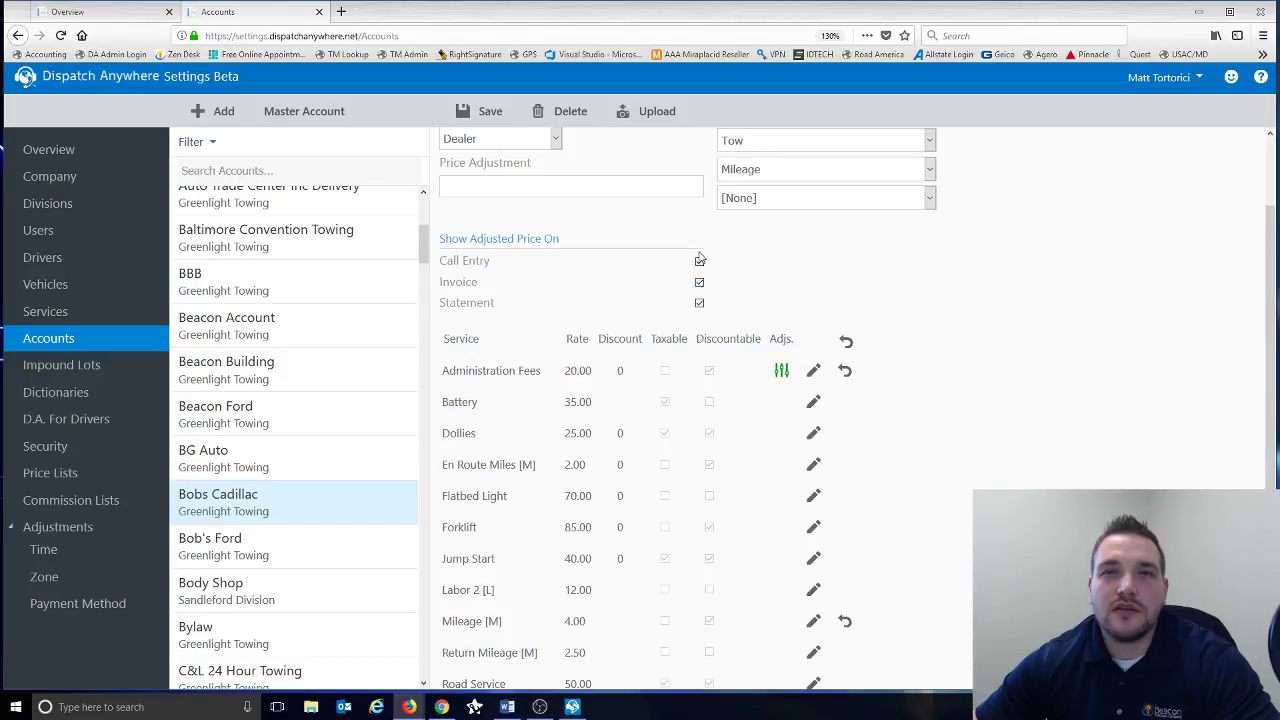
scroll(1018, 300, "down", 2)
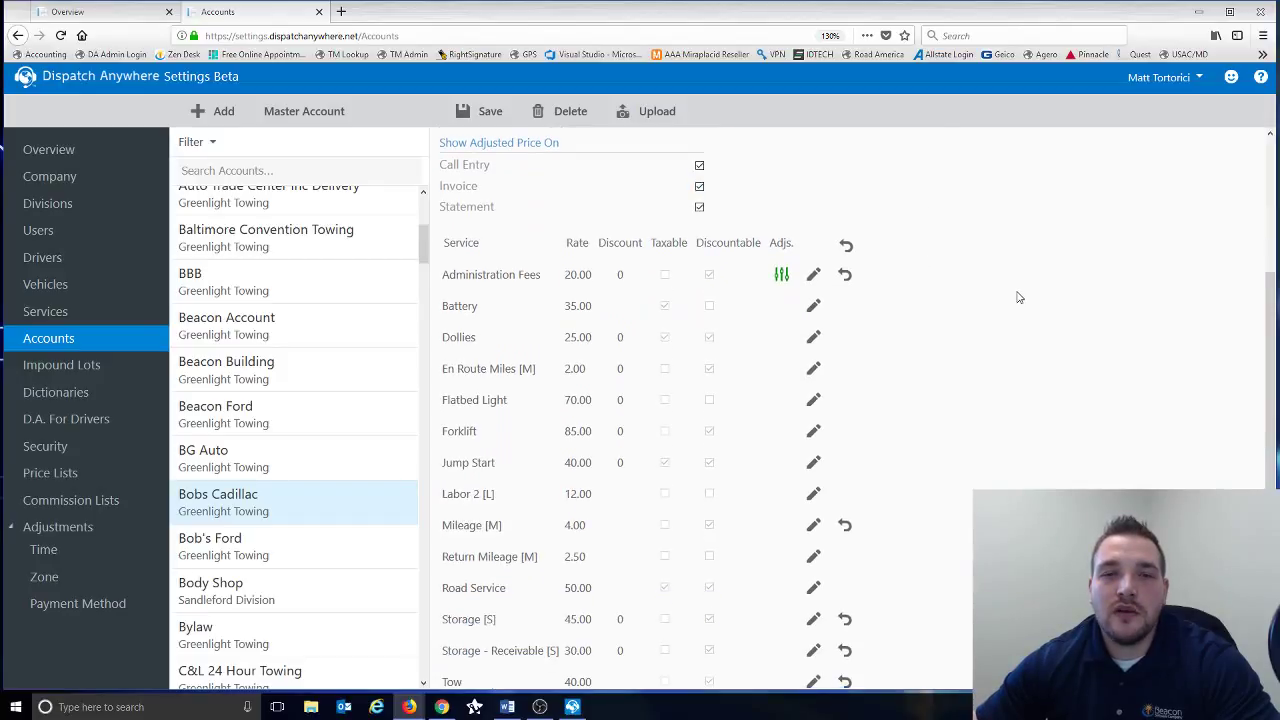
scroll(600, 350, "up", 4)
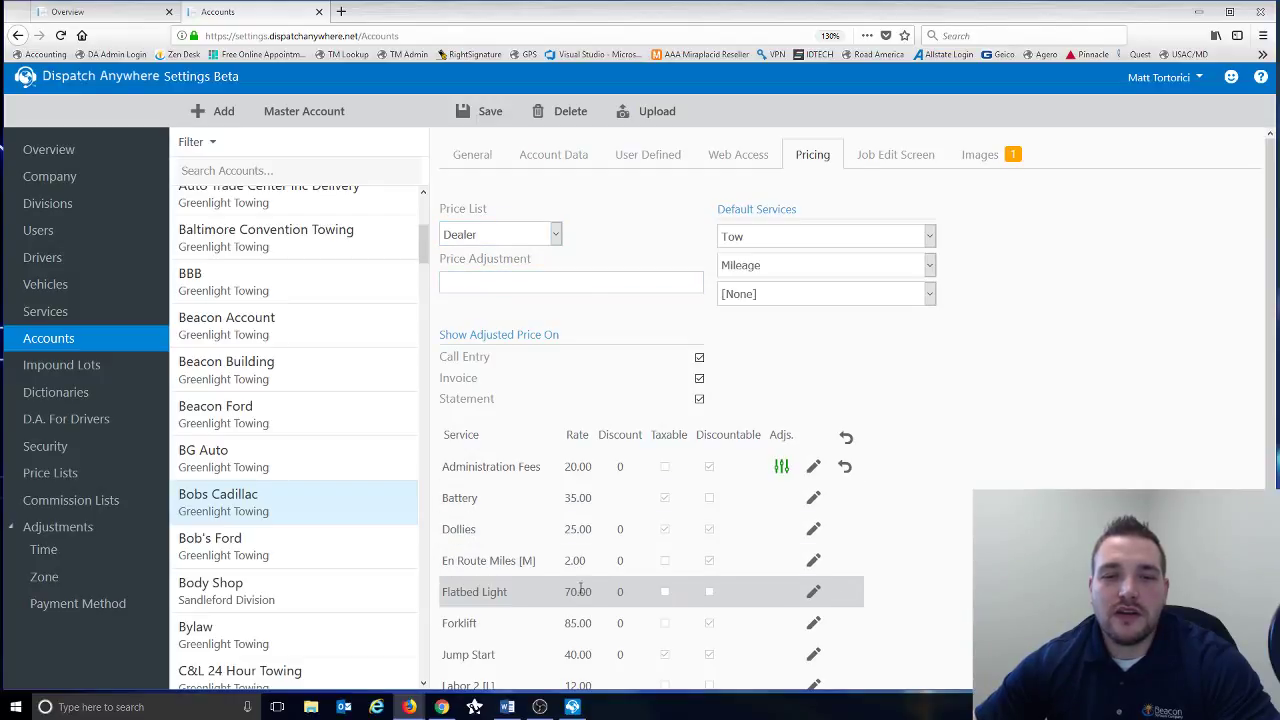
scroll(577, 493, "down", 1)
scroll(577, 494, "down", 1)
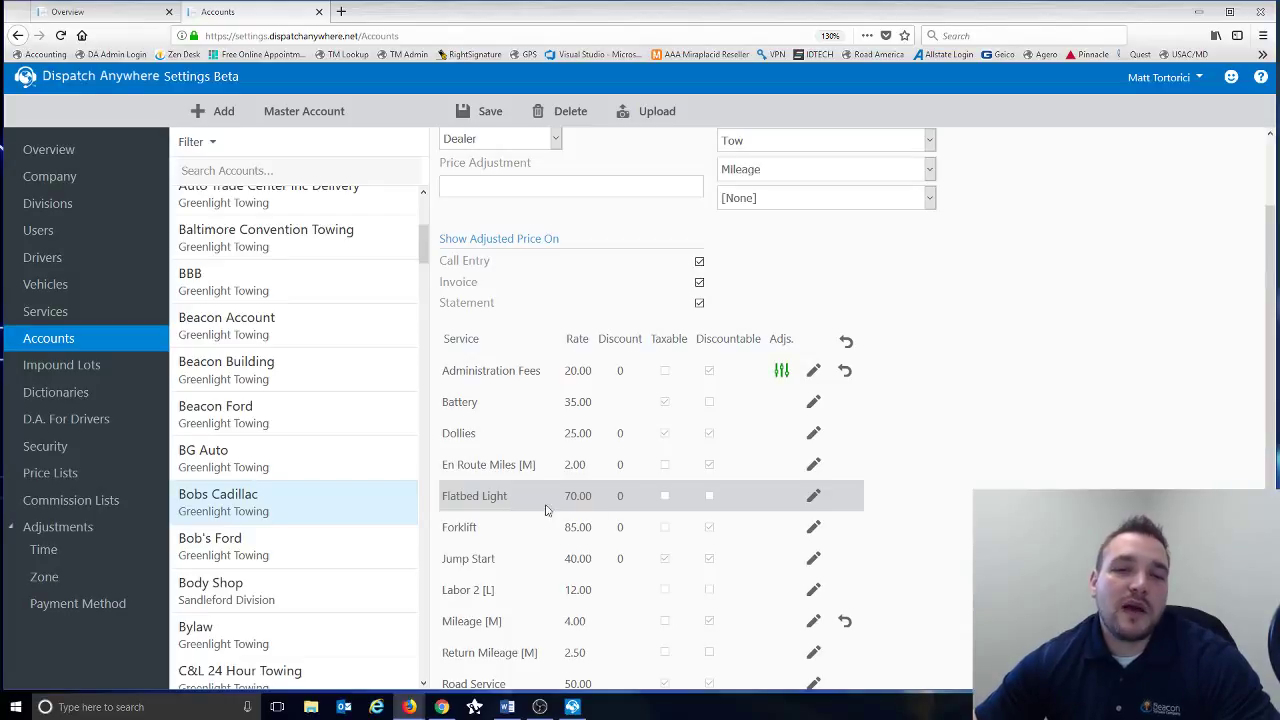
- Change Flatbed Light's rate to 65, then reset it back to 70.00
left_click(813, 496)
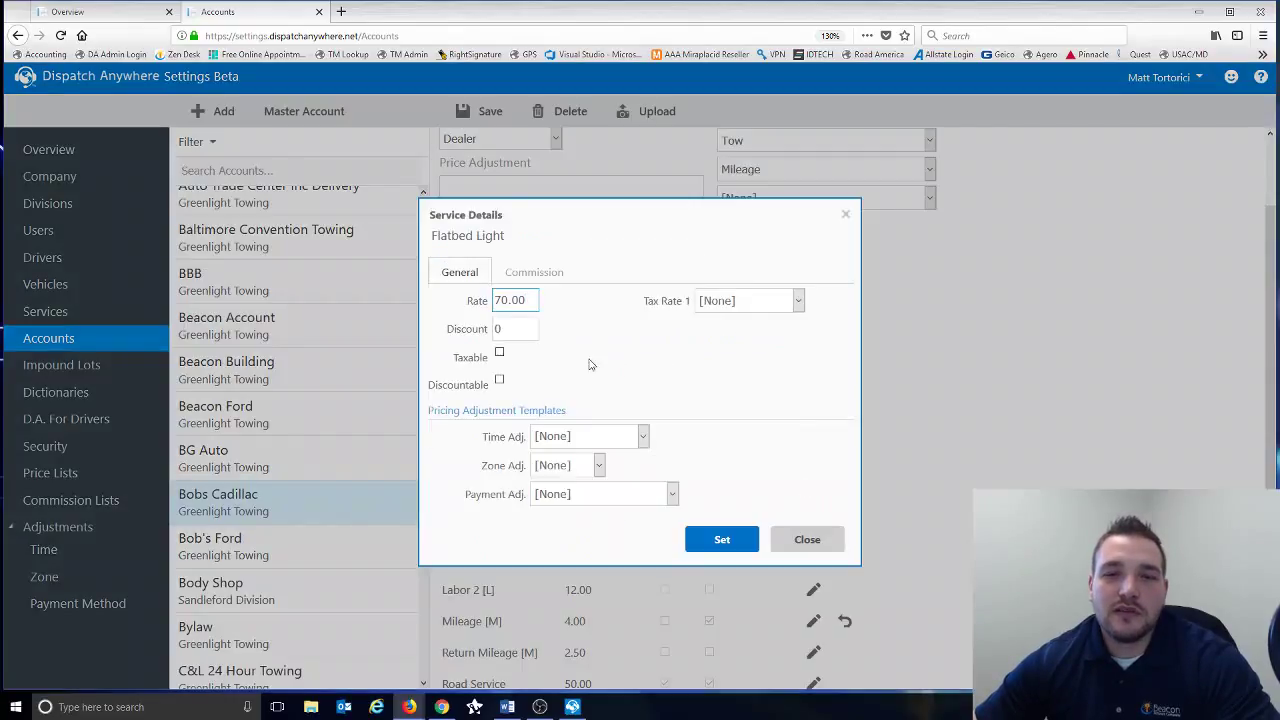
left_click_drag(524, 300, 472, 300)
type("65")
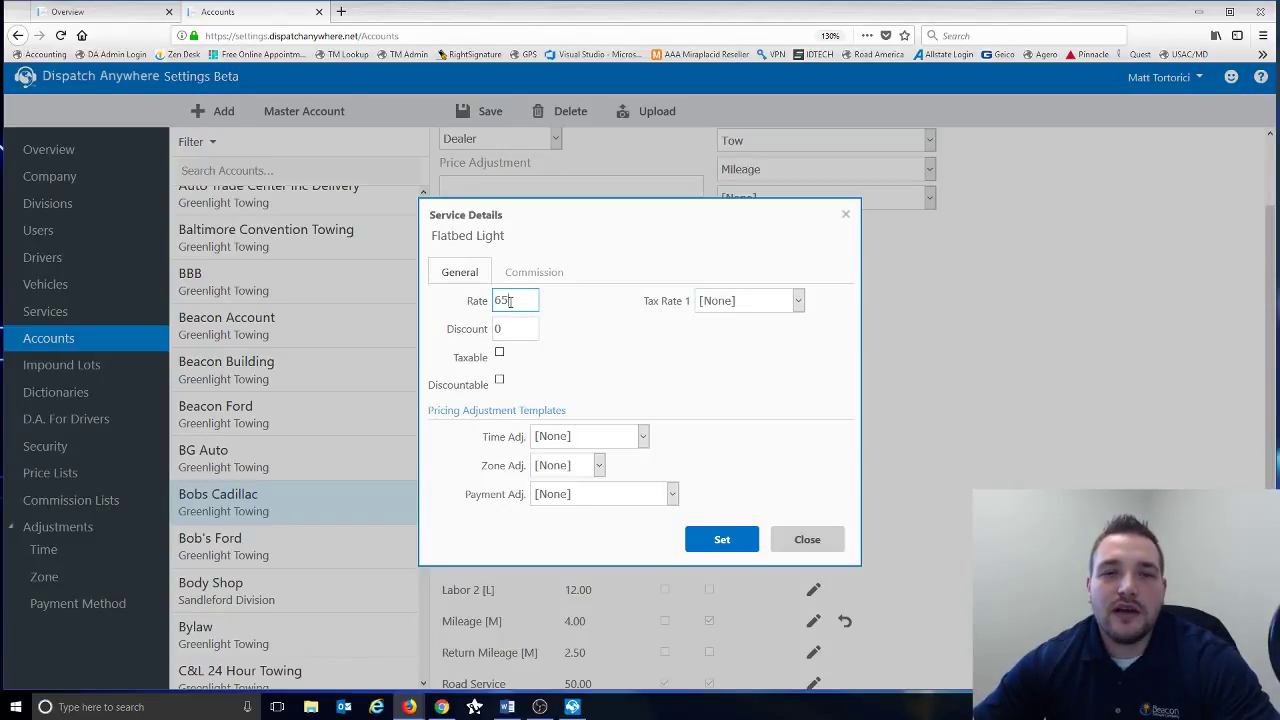
left_click(720, 539)
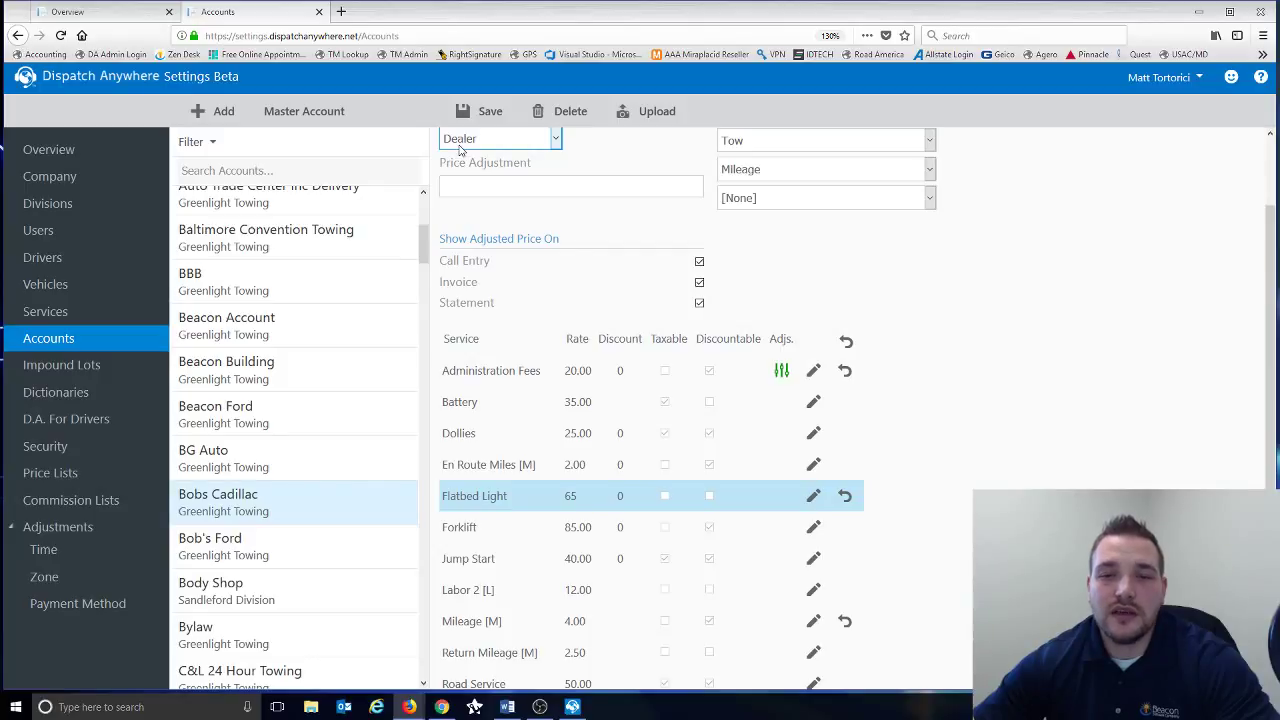
left_click(845, 498)
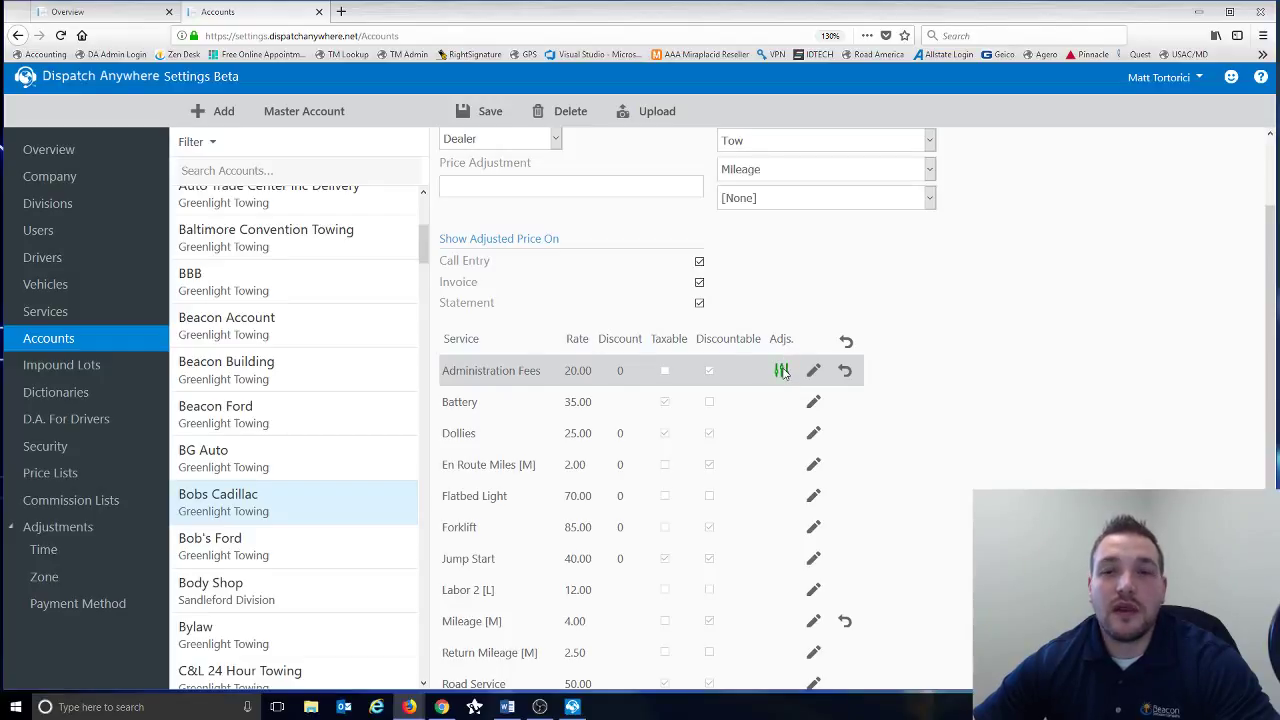
- Show Bobs Cadillac's Job Edit Screen field layout
scroll(783, 372, "down", 1)
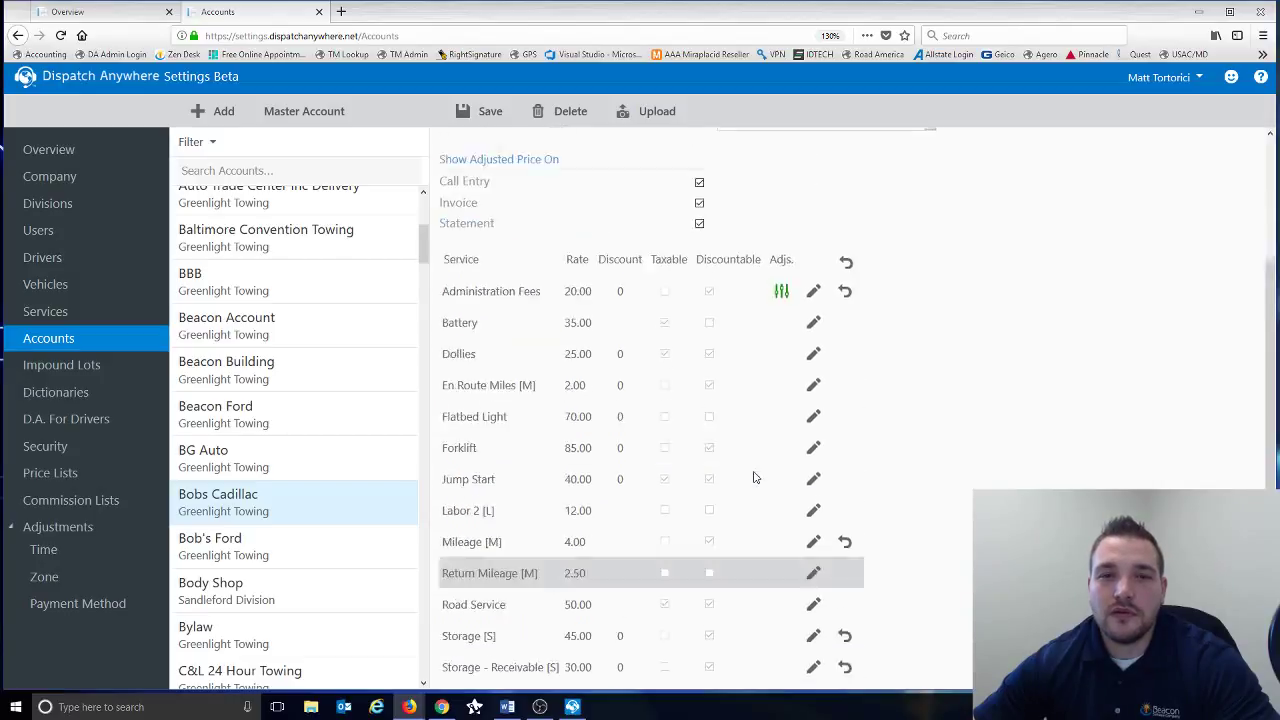
scroll(755, 478, "up", 2)
left_click(879, 160)
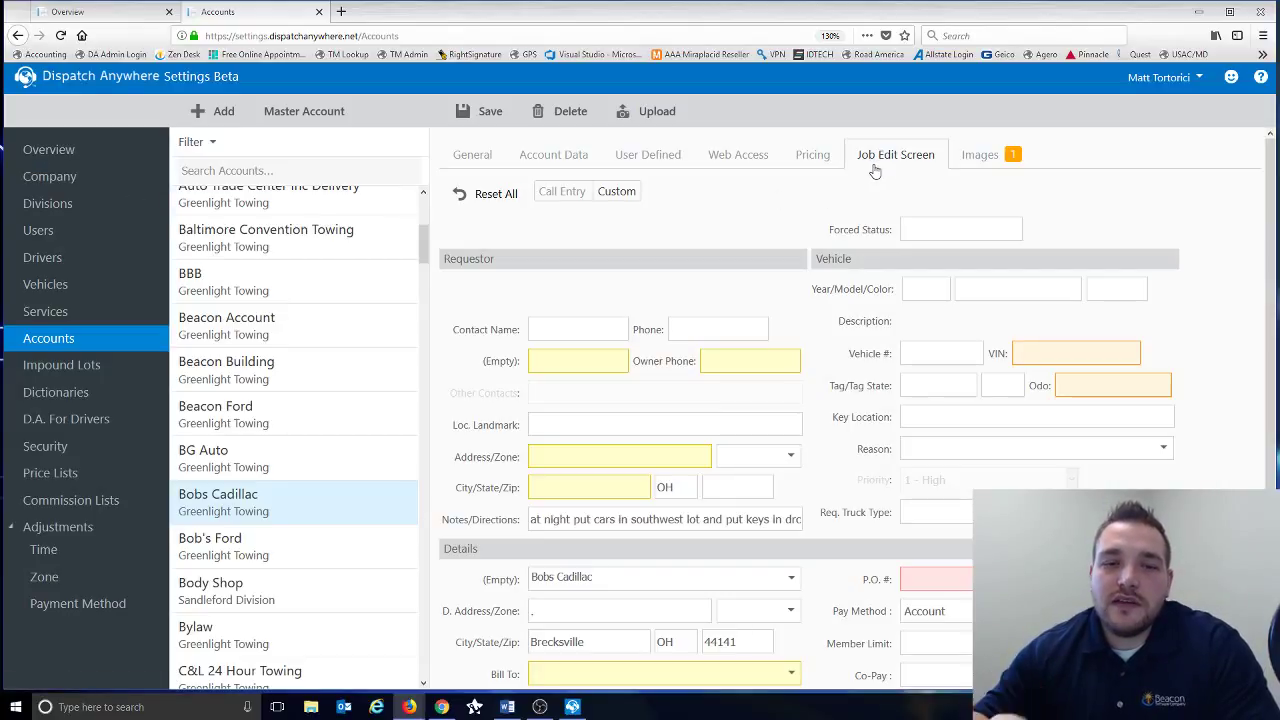
mouse_move(970, 296)
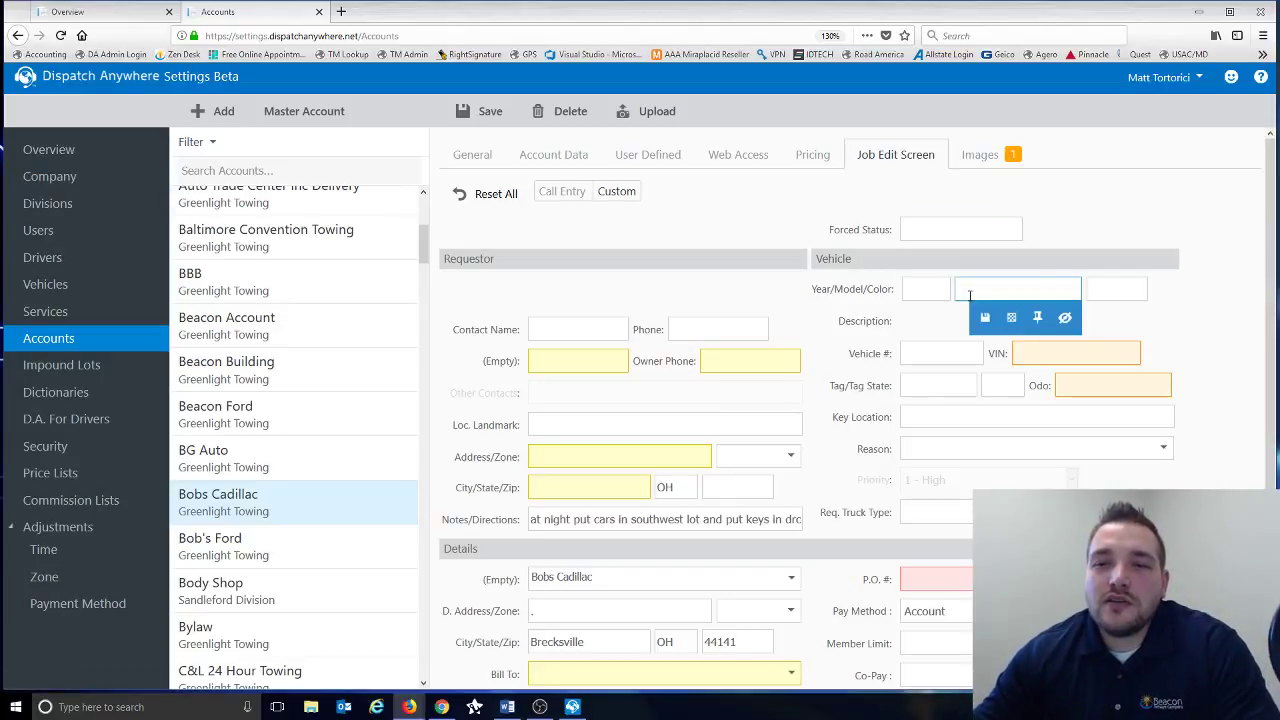
scroll(970, 296, "down", 1)
mouse_move(690, 389)
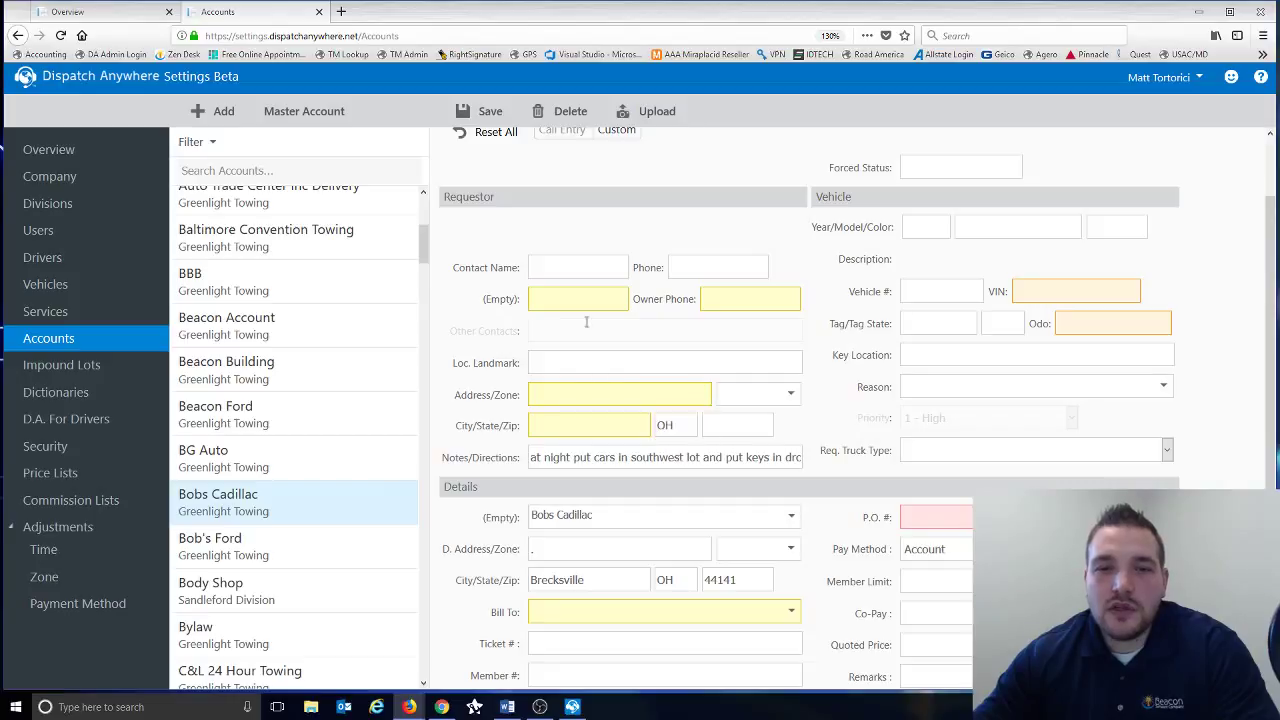
mouse_move(720, 296)
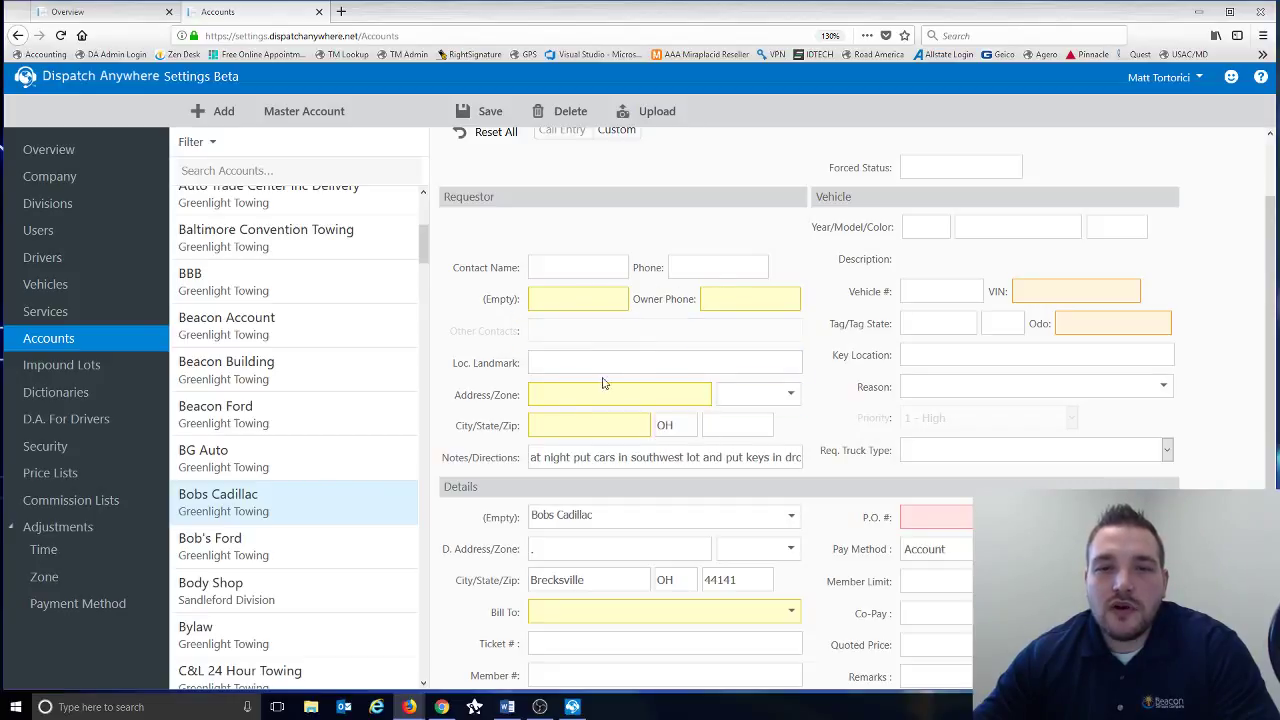
mouse_move(587, 427)
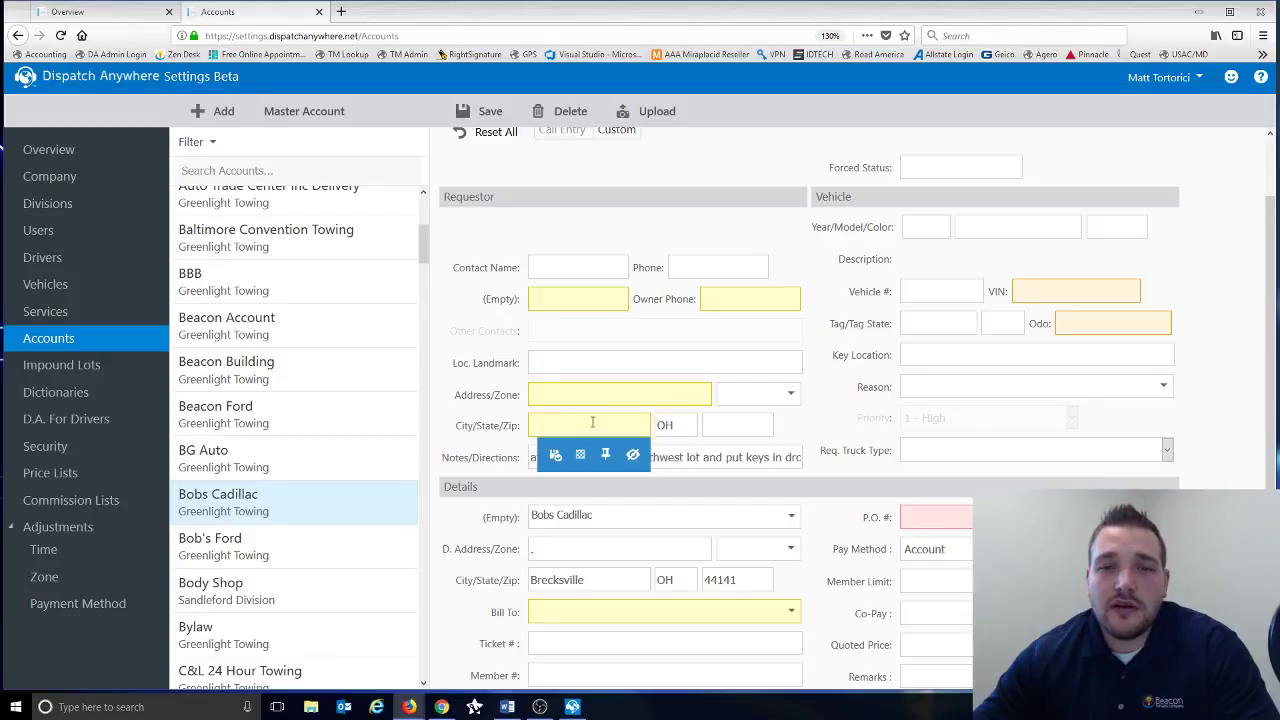
mouse_move(1149, 324)
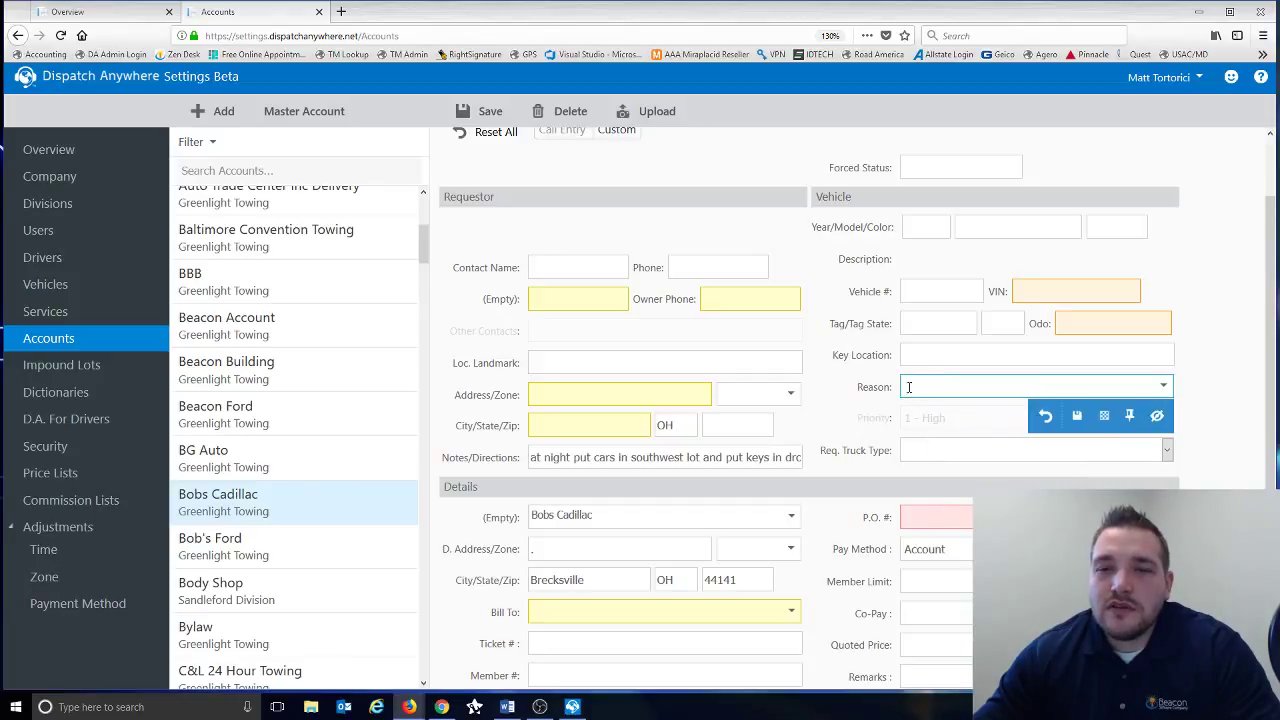
mouse_move(918, 422)
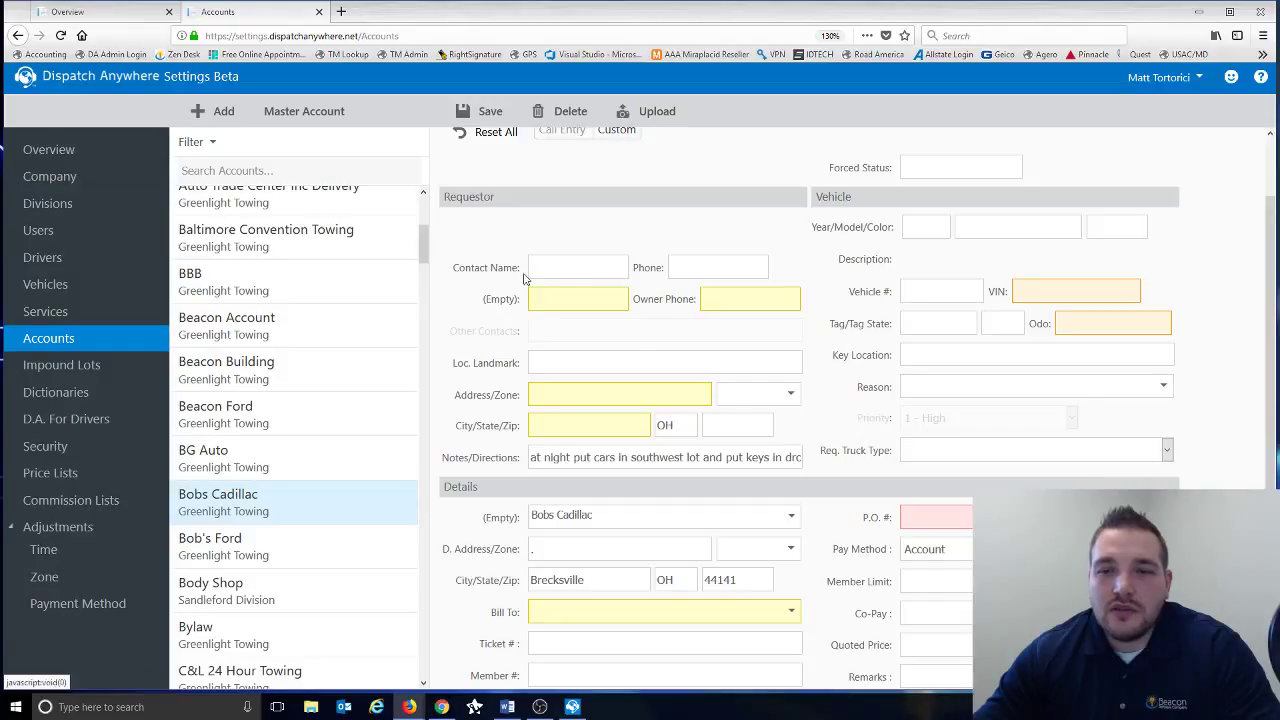
- Browse the account's Images, Job Edit Screen and General tabs, then head to Impound Lots
scroll(662, 319, "up", 1)
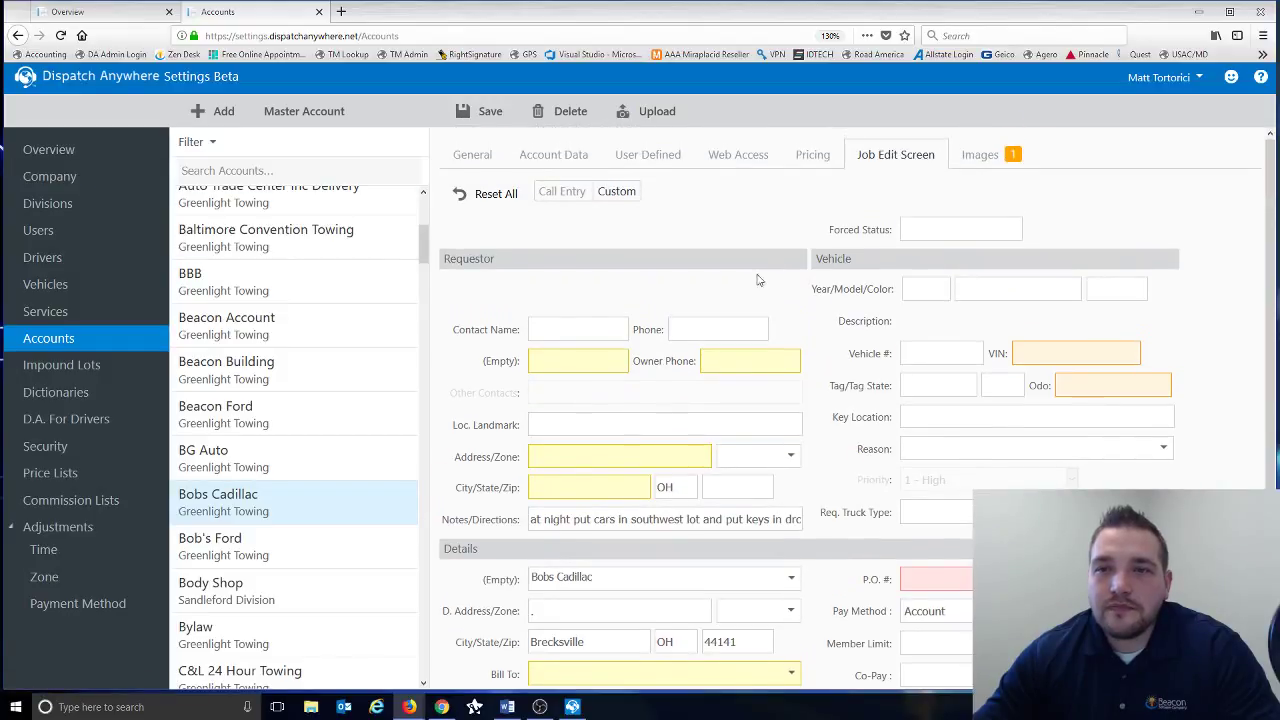
left_click(979, 157)
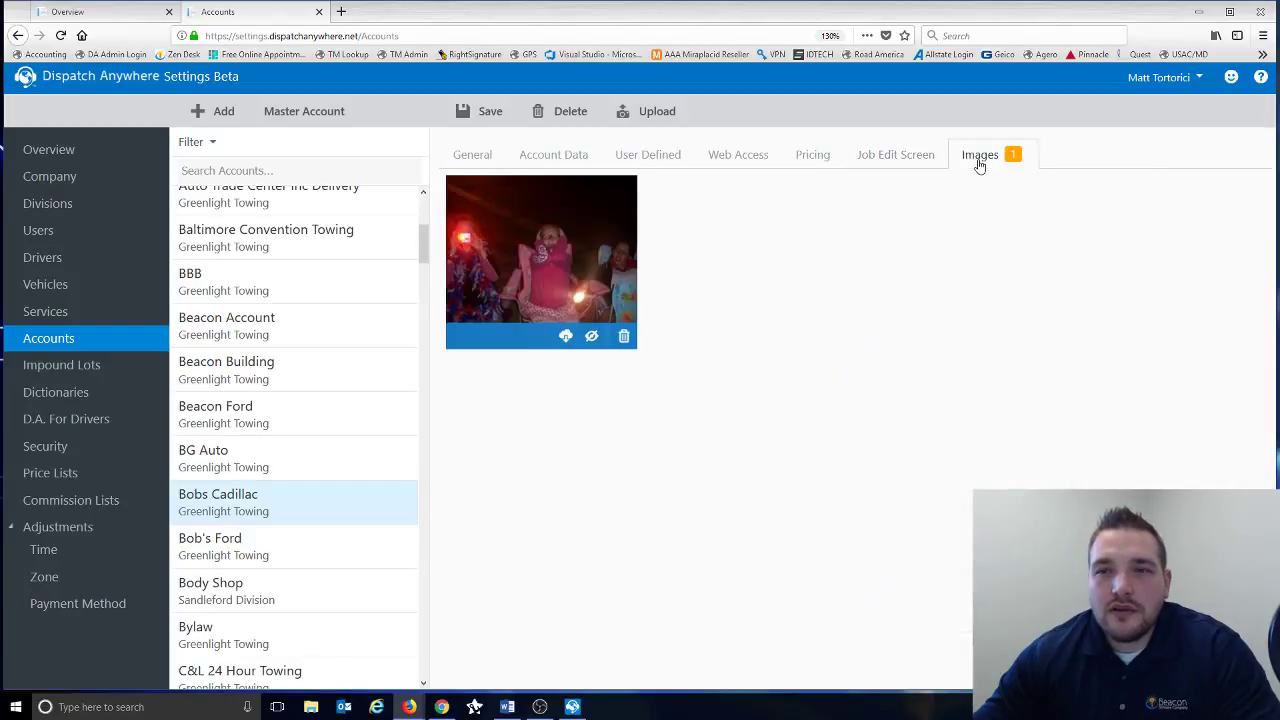
left_click(891, 160)
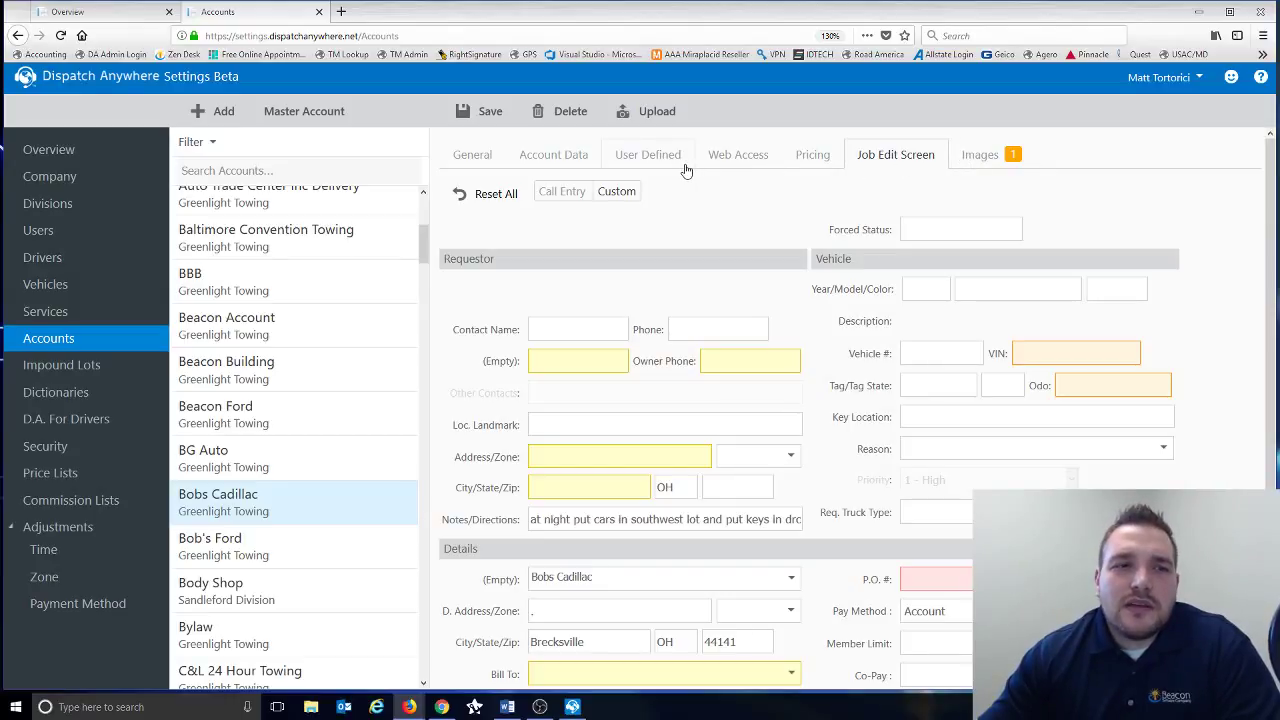
left_click(487, 170)
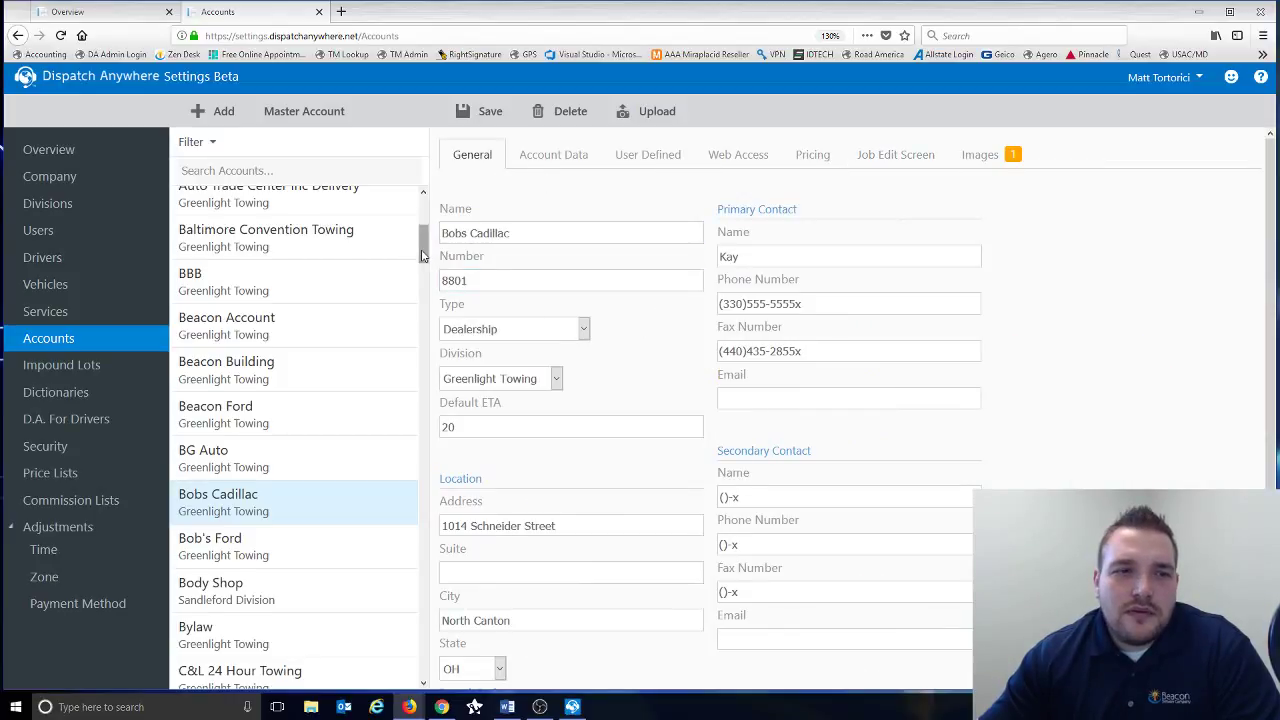
scroll(422, 256, "down", 2)
left_click(108, 368)
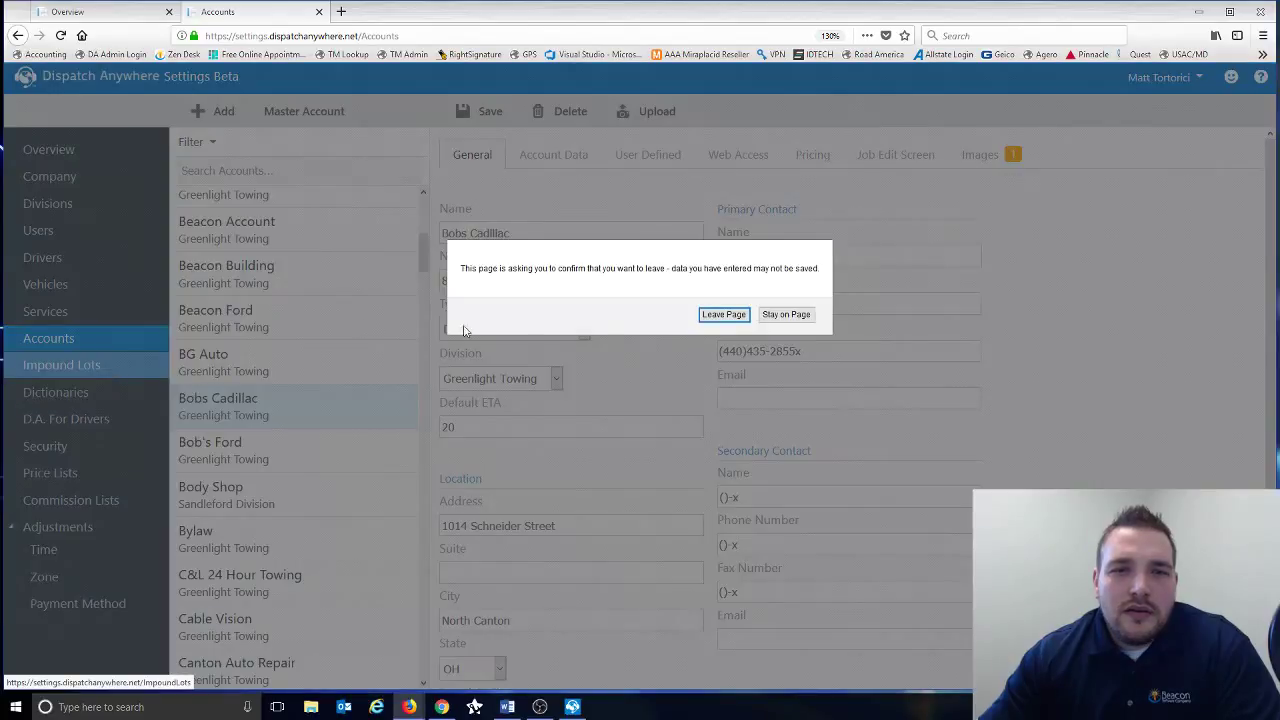
- Leave without saving, review the Greenlight Yard impound lot's name, then go to Dictionaries
left_click(722, 314)
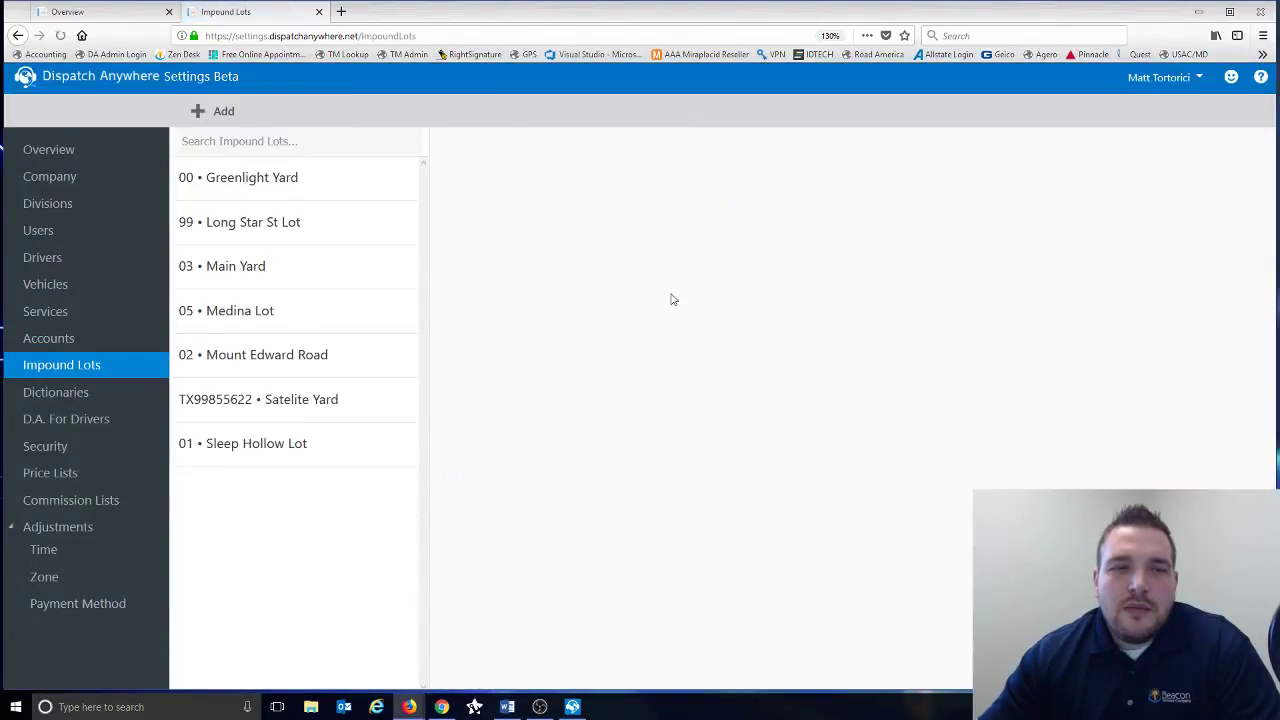
left_click(322, 186)
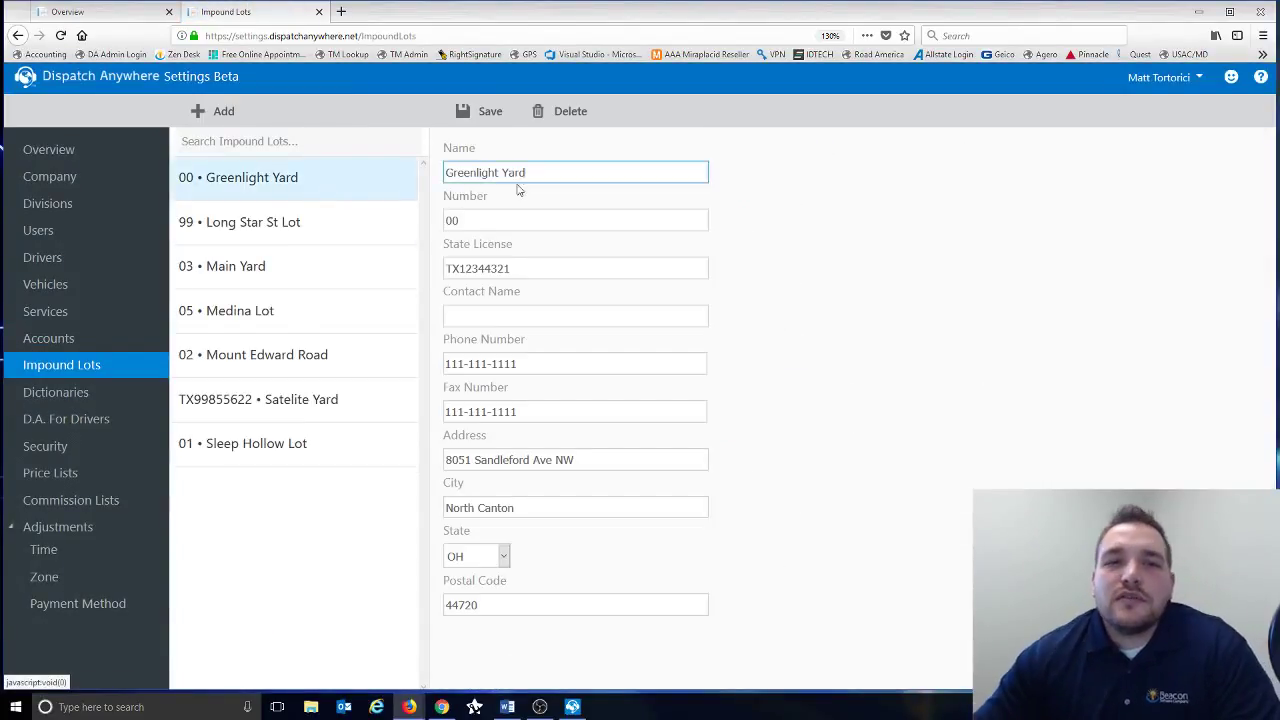
left_click(505, 412)
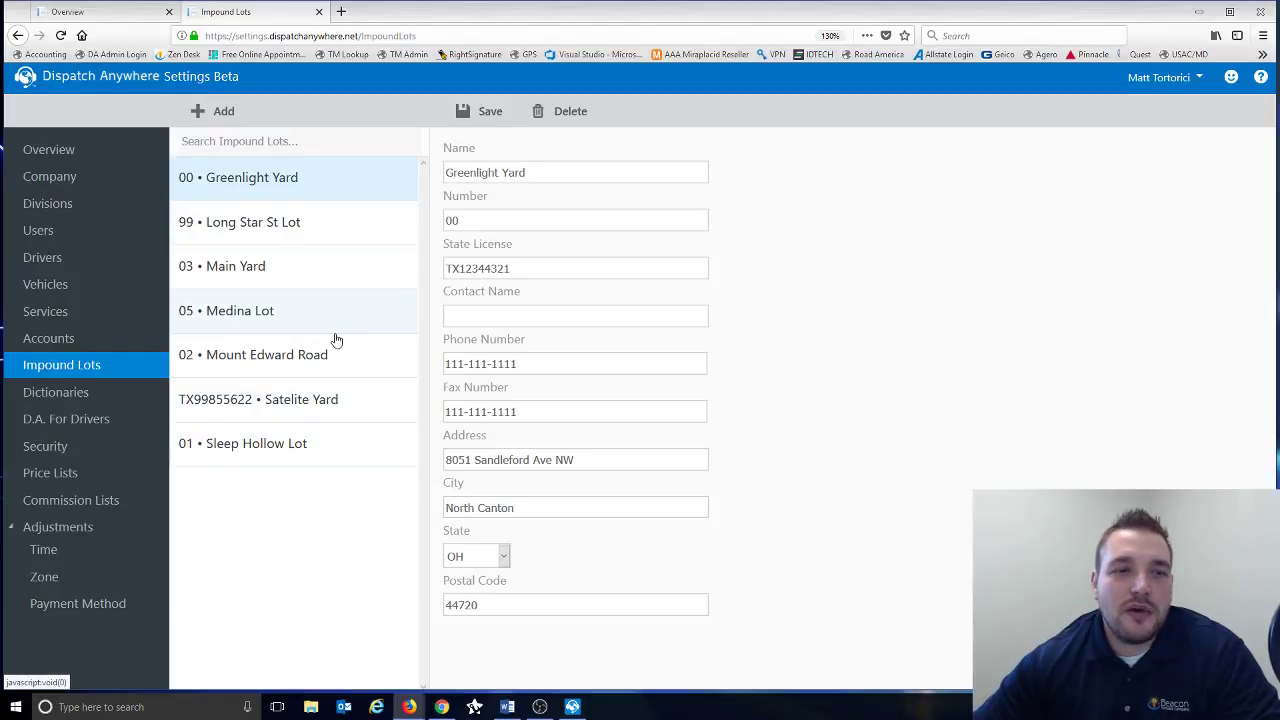
left_click(86, 400)
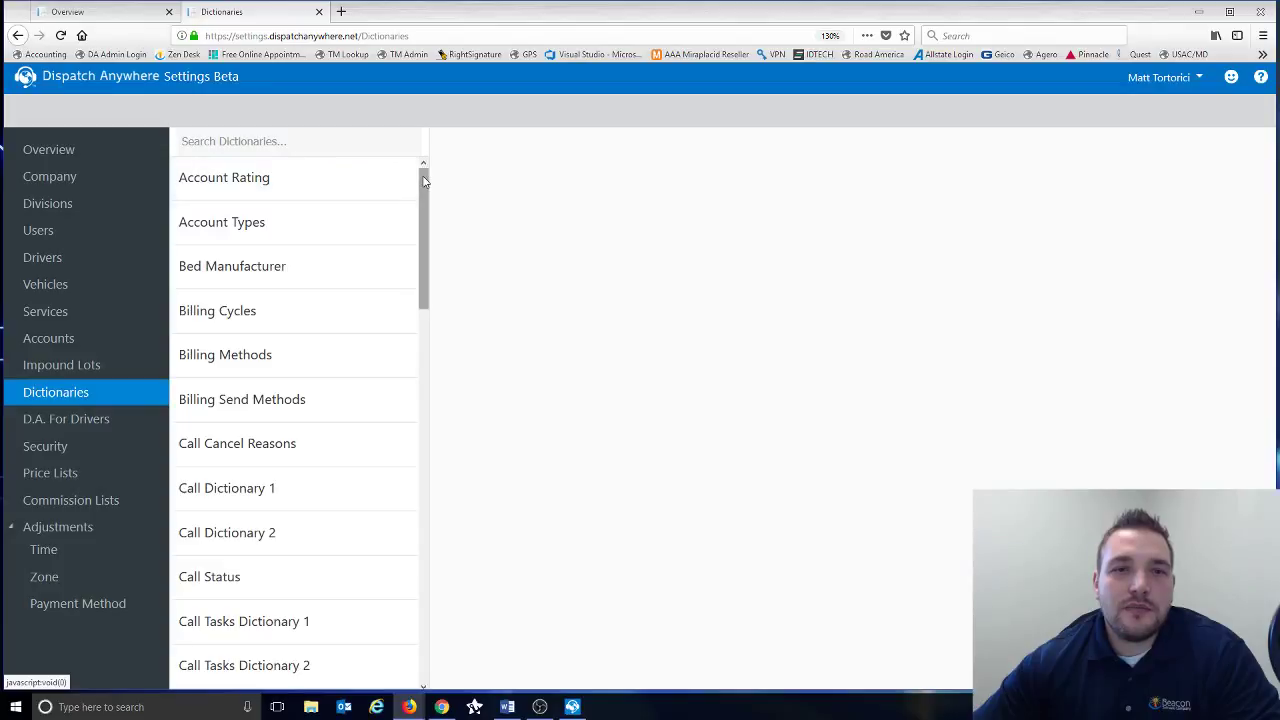
- Browse the Truck Model dictionary entries, including F-750 and a blank row, then open Tax Rates
left_click_drag(423, 180, 421, 210)
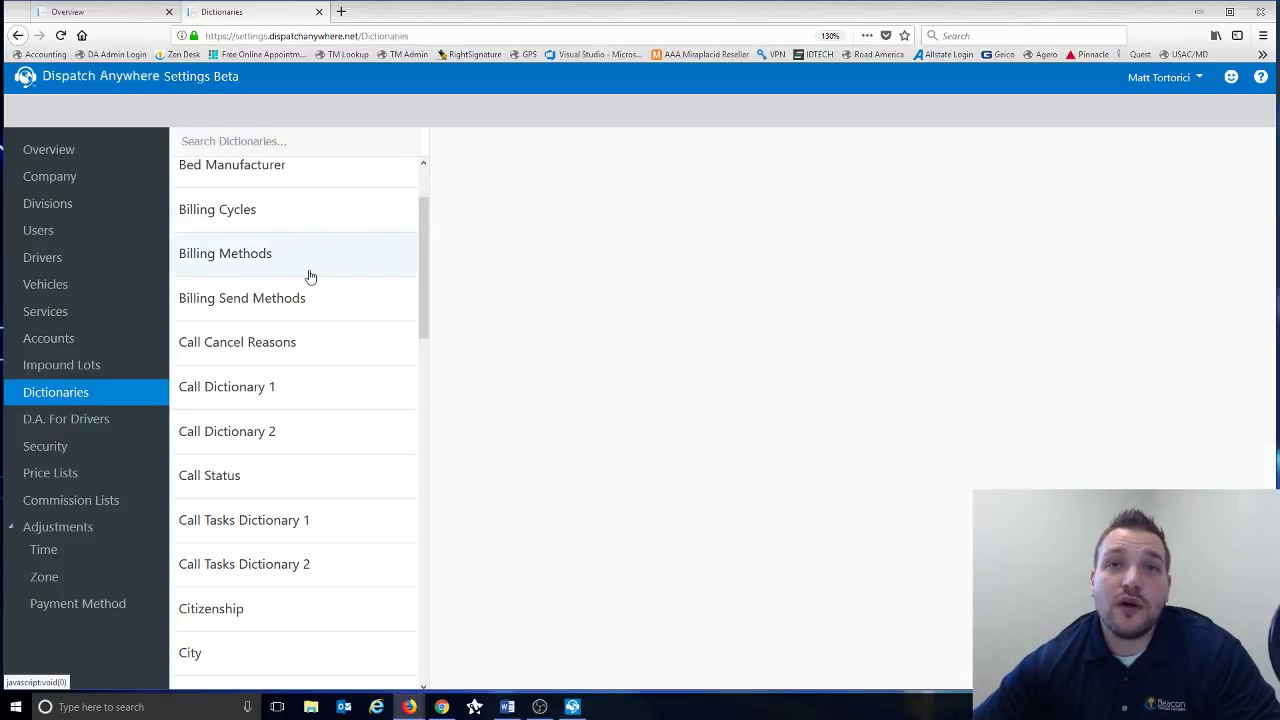
left_click_drag(421, 224, 416, 562)
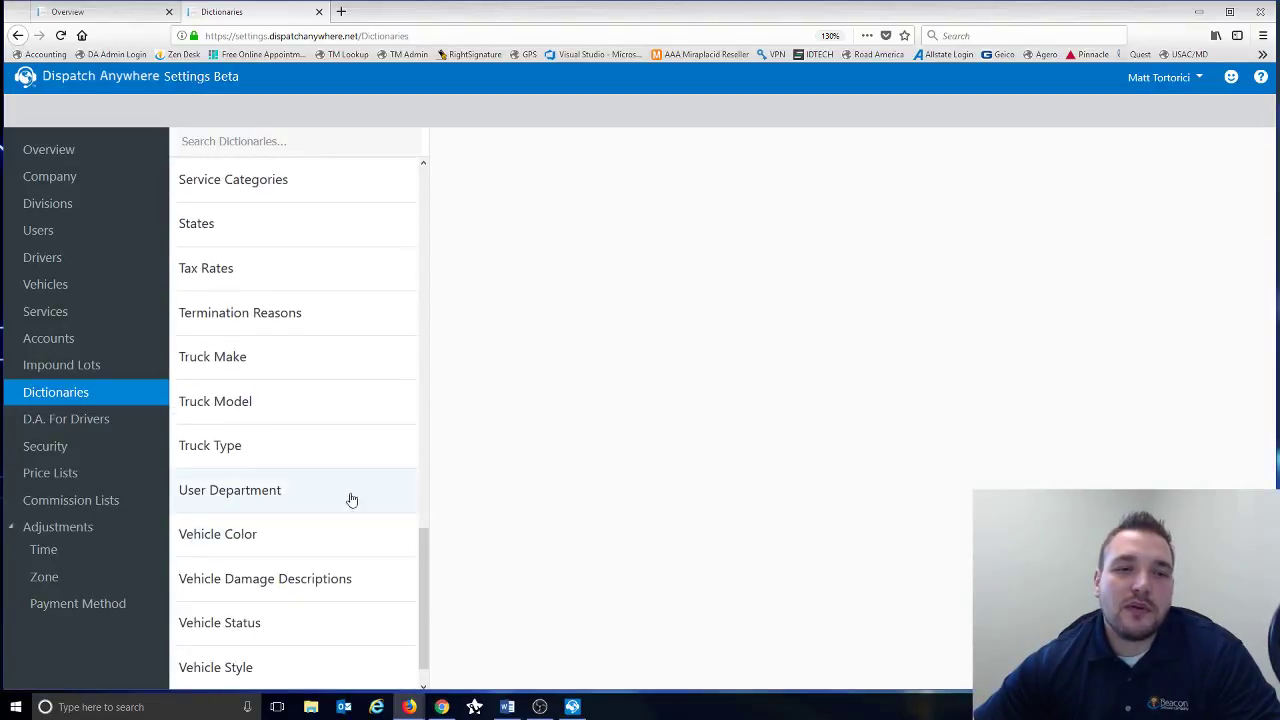
left_click(232, 412)
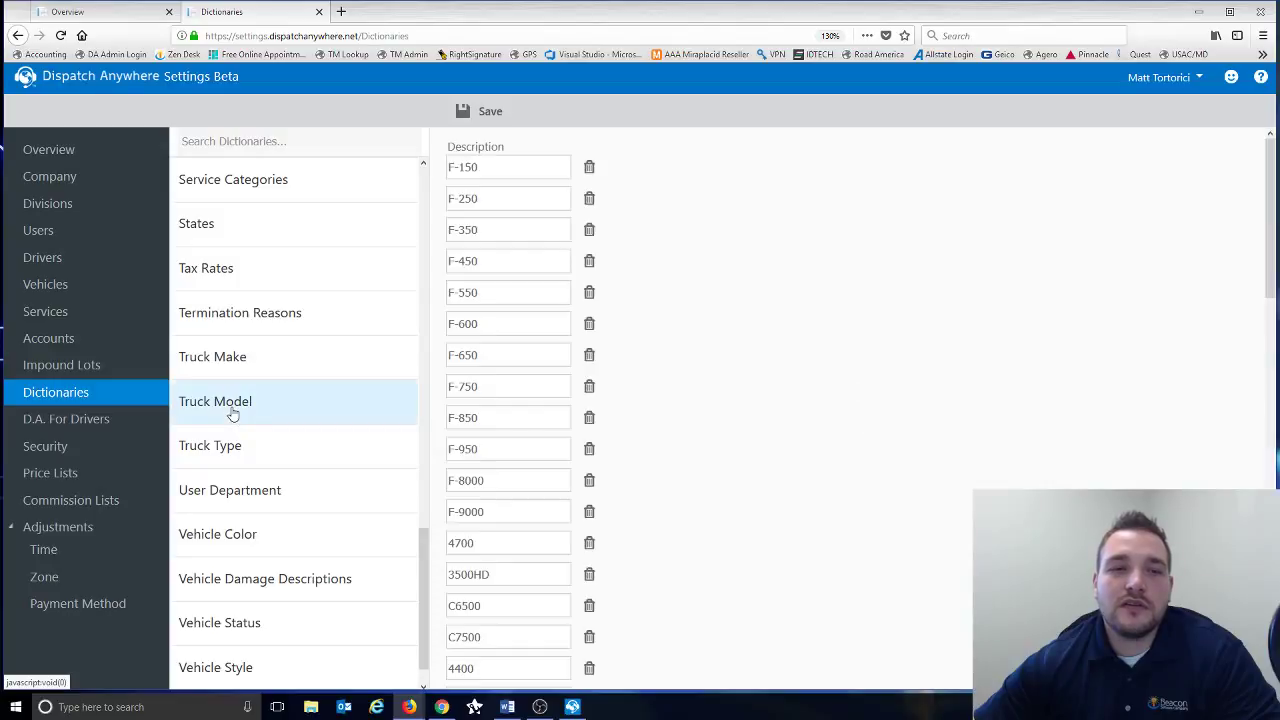
left_click(457, 391)
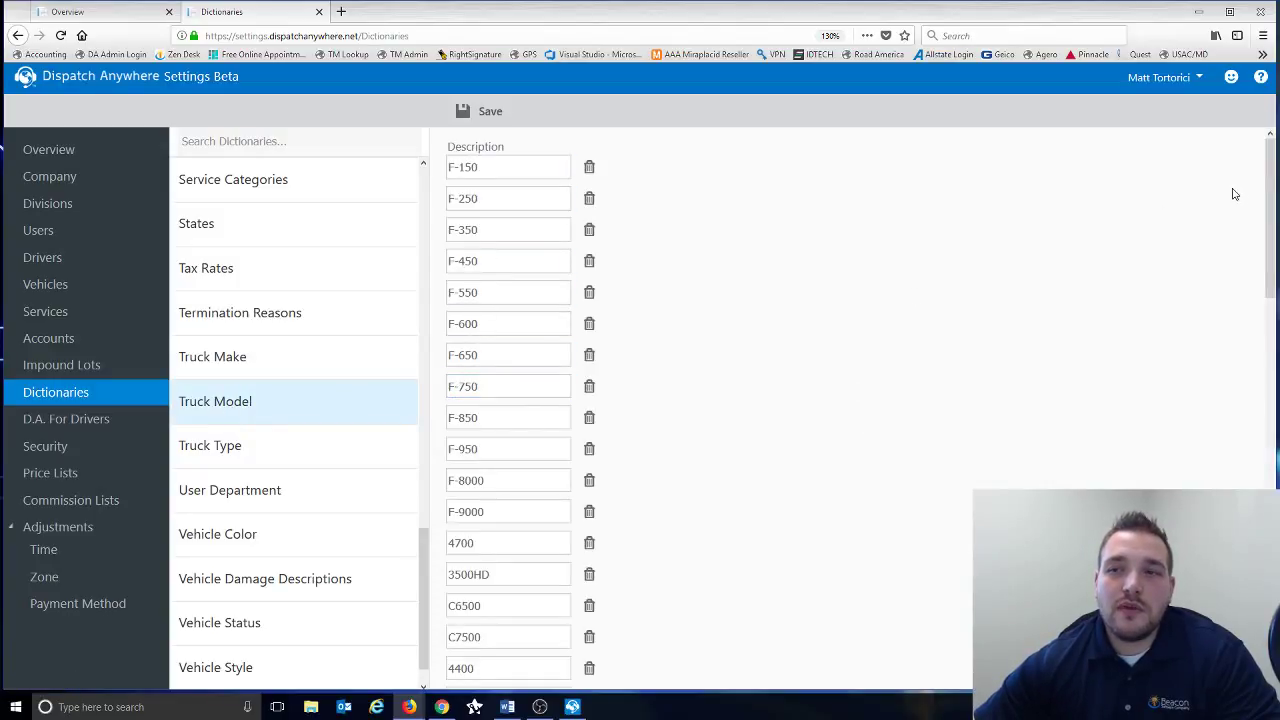
left_click_drag(1267, 178, 1268, 600)
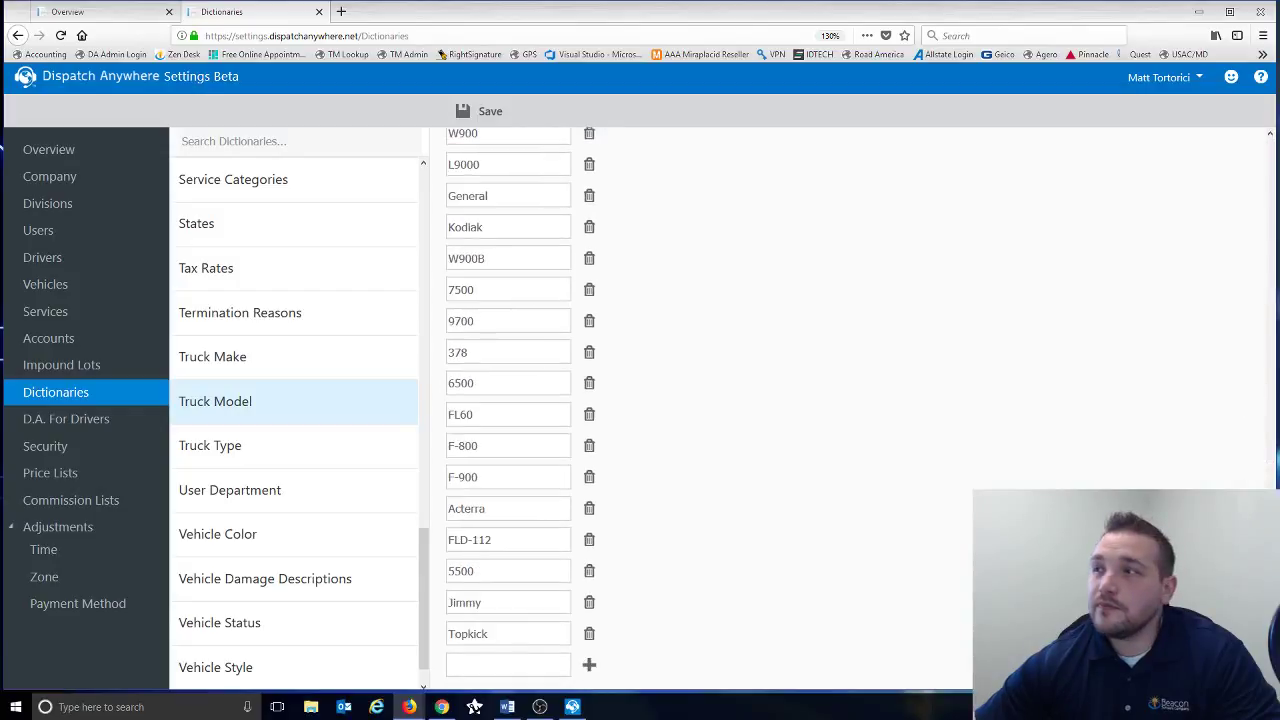
left_click(485, 667)
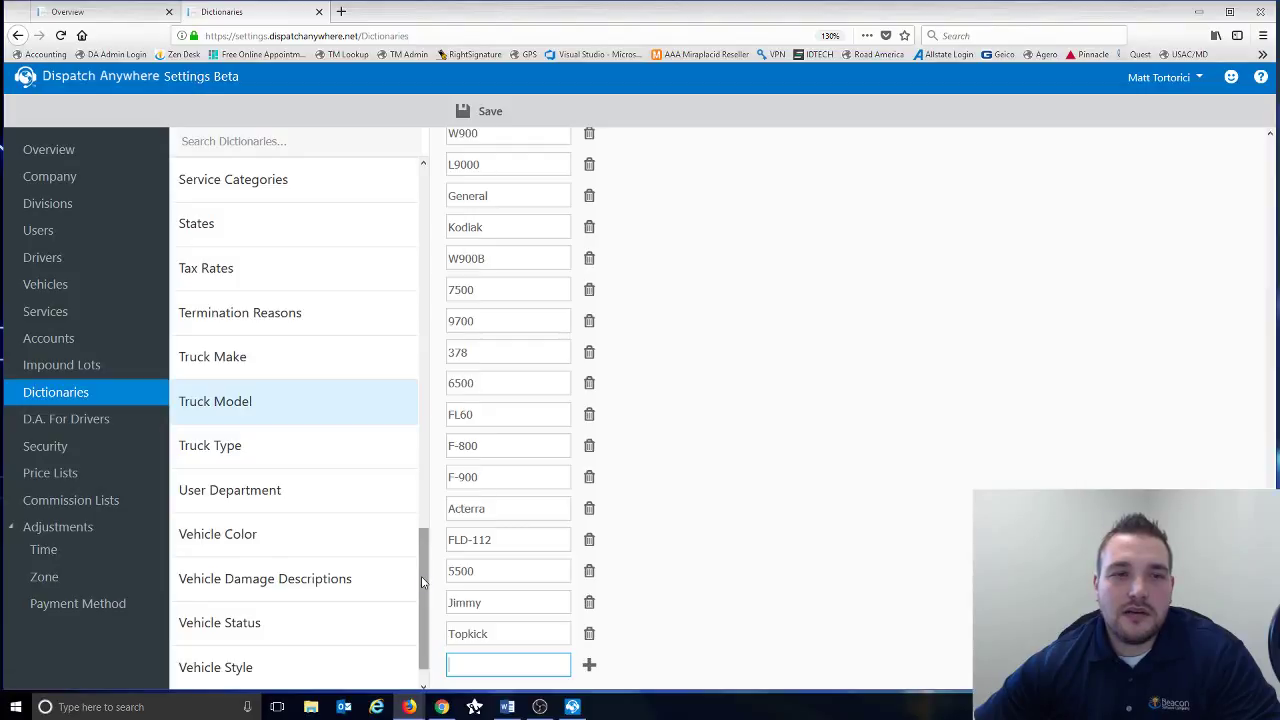
left_click(298, 279)
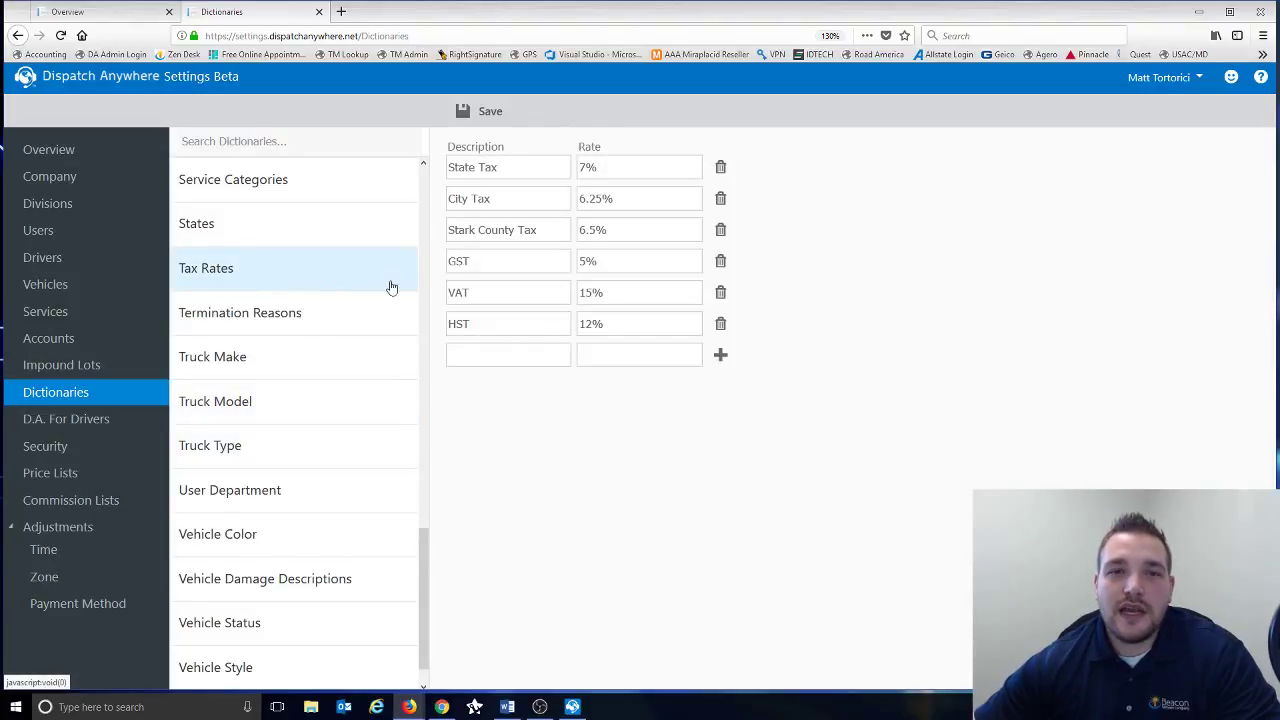
- Review the Tax Rates entries: State Tax, City Tax 6.25%, Stark County Tax, VAT and HST
left_click(583, 196)
left_click(586, 224)
left_click(557, 234)
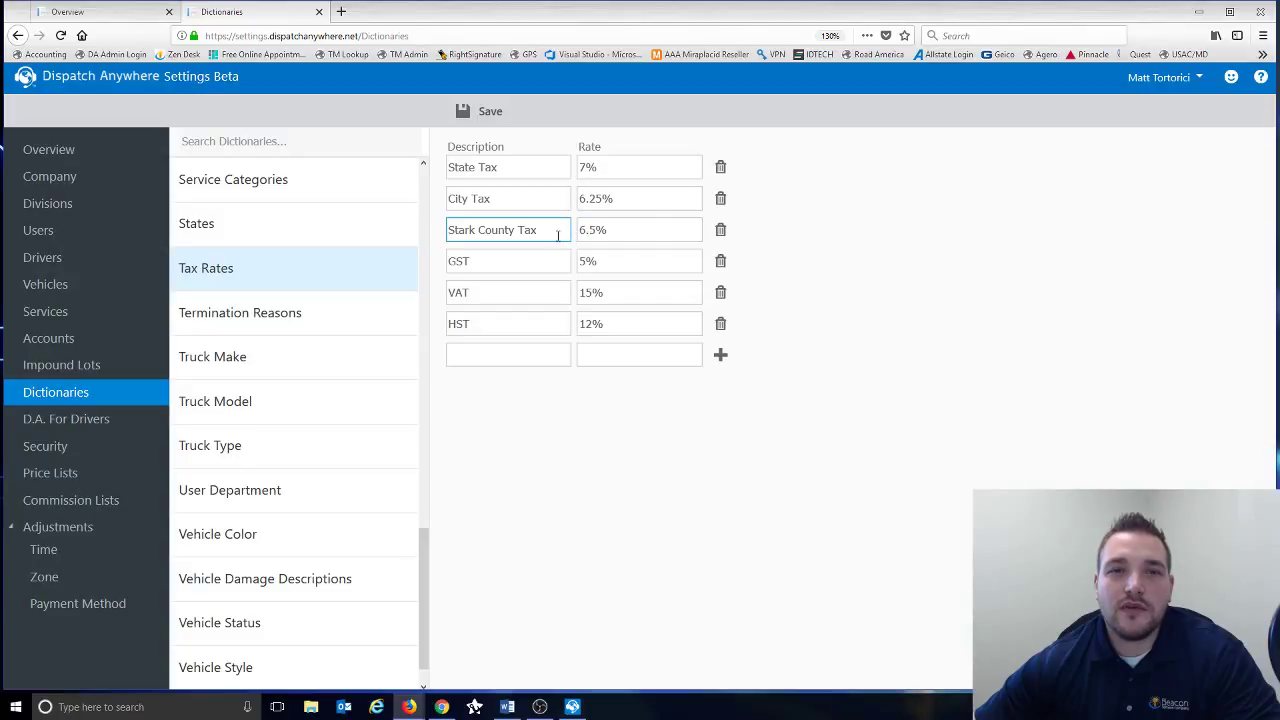
left_click(490, 164)
left_click(486, 294)
left_click(482, 325)
left_click(480, 197)
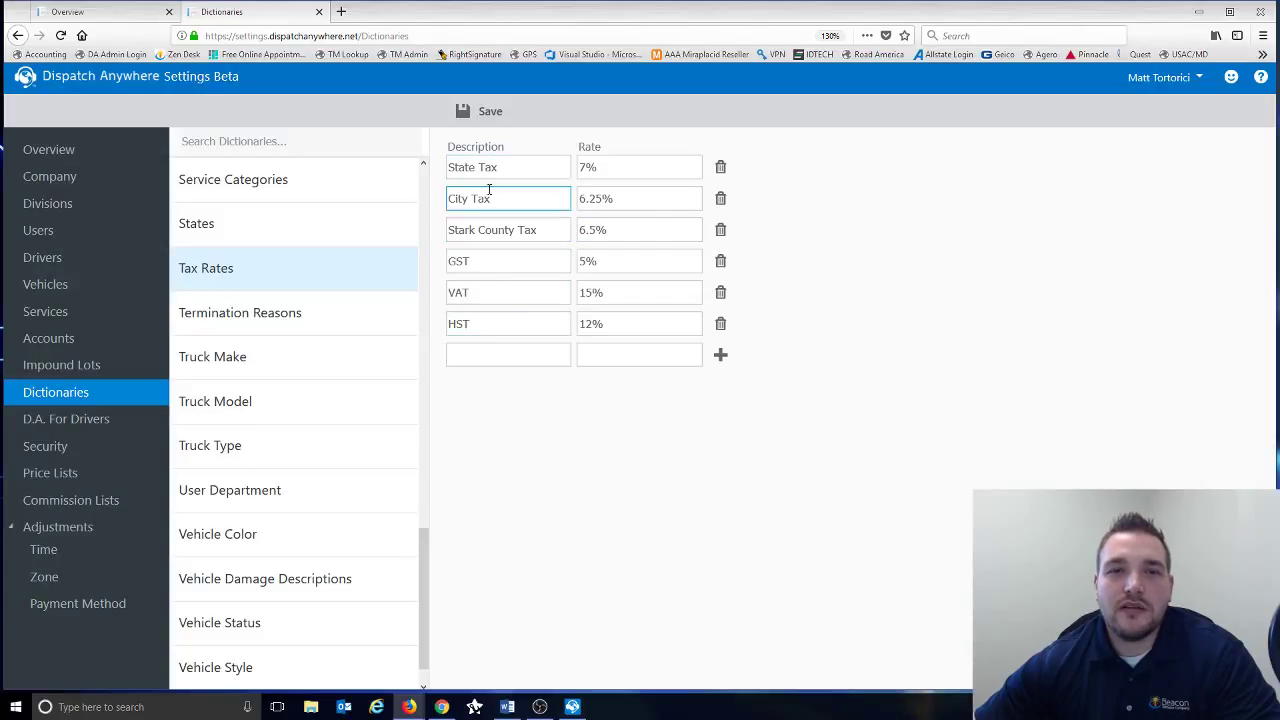
left_click(490, 167)
left_click(480, 196)
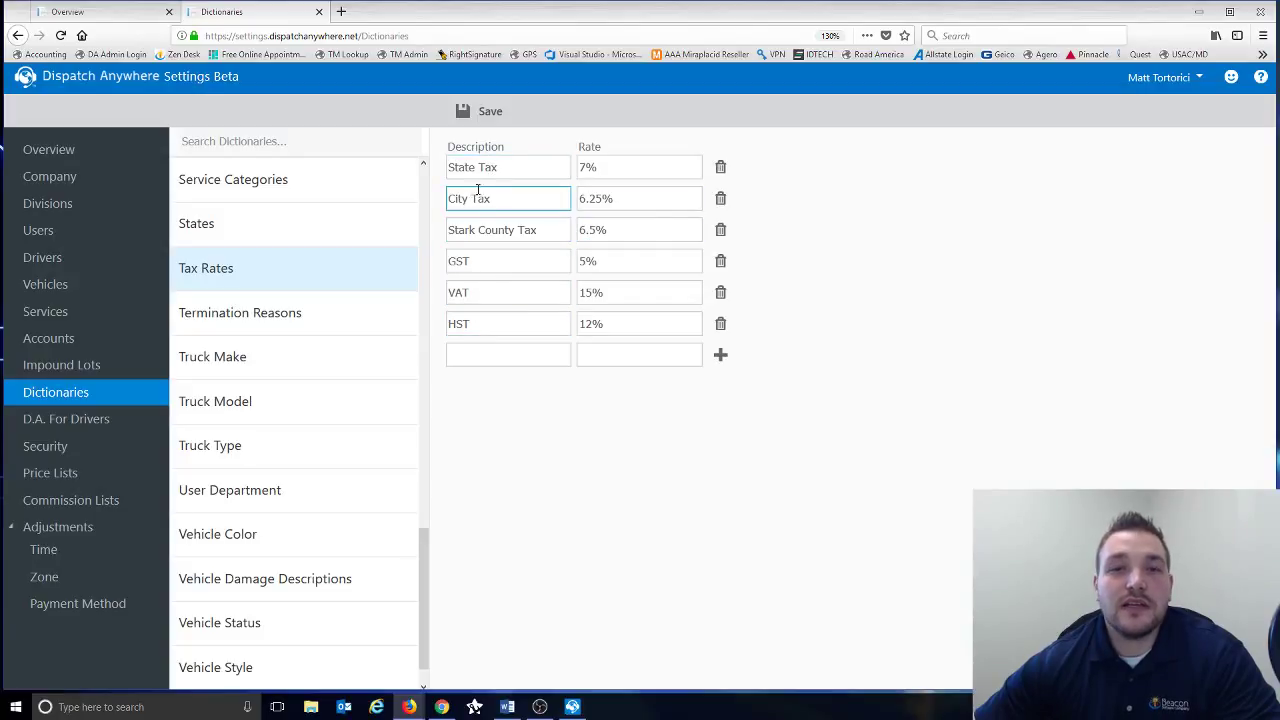
left_click(592, 176)
left_click(596, 196)
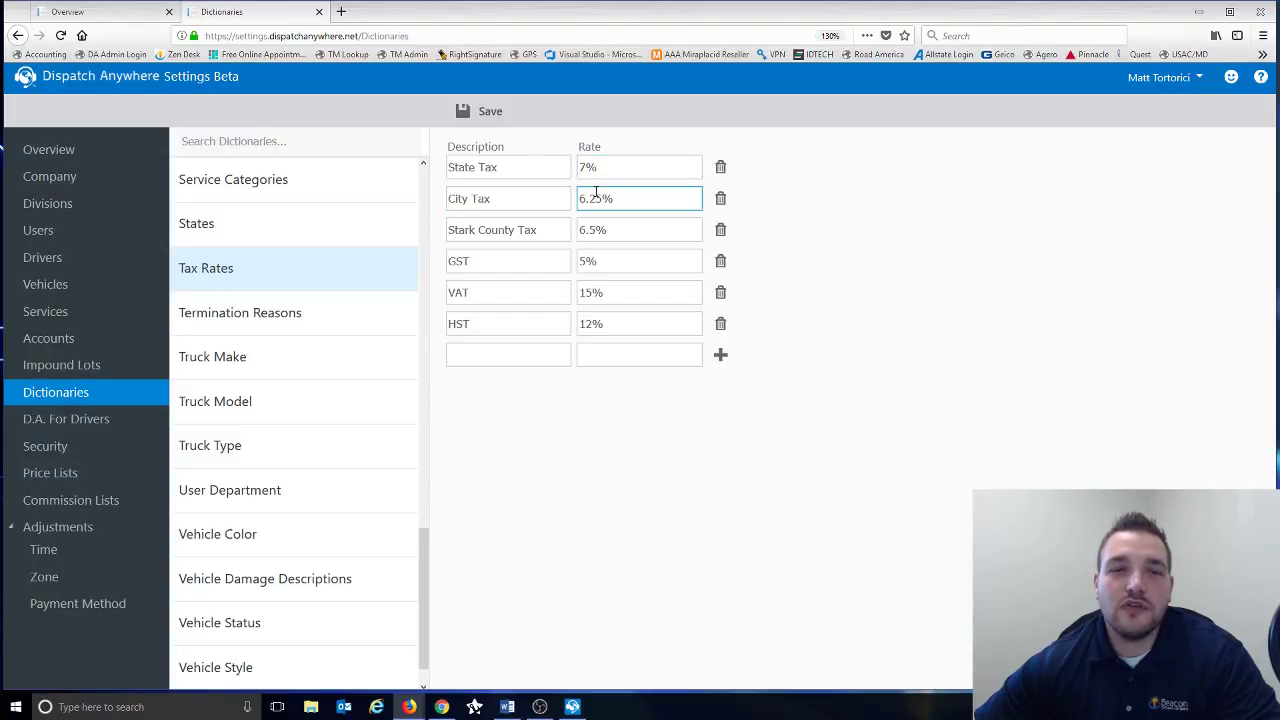
- Open the Priority dictionary and check the 7 - Low icon choices, leaving the icon unchanged
scroll(269, 245, "up", 5)
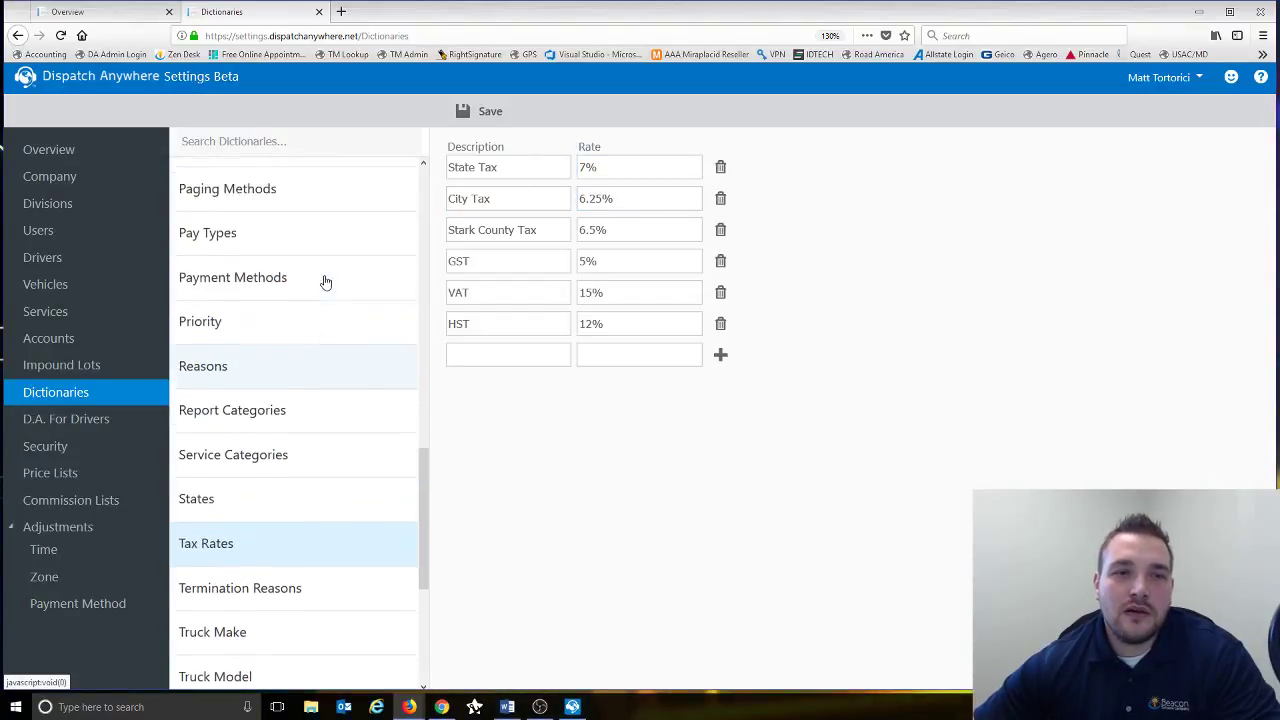
scroll(324, 282, "up", 2)
left_click(250, 440)
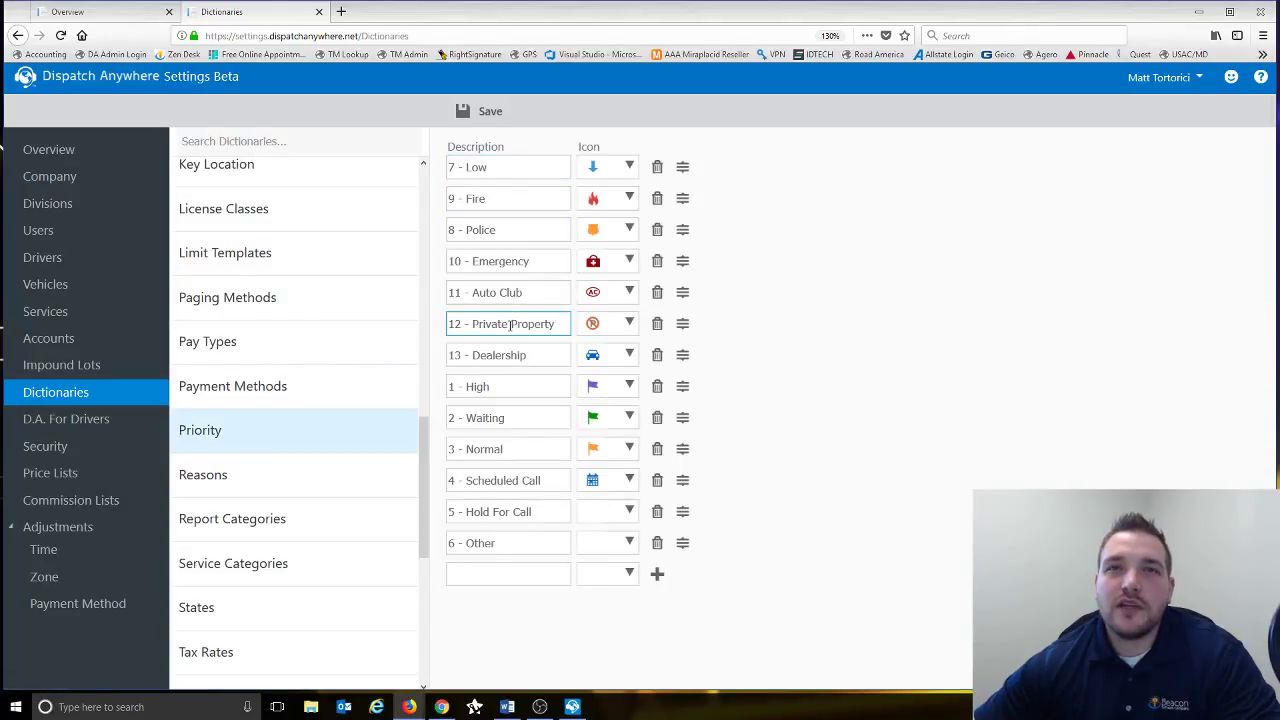
left_click(632, 169)
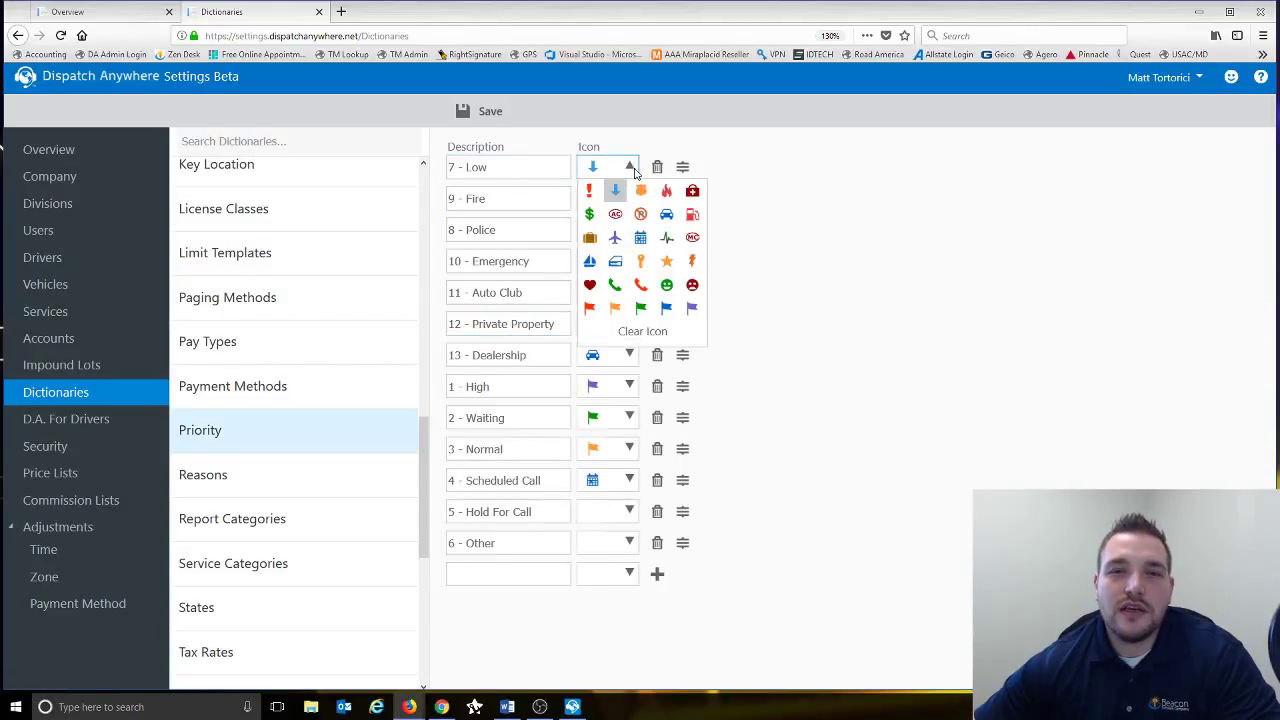
left_click(632, 169)
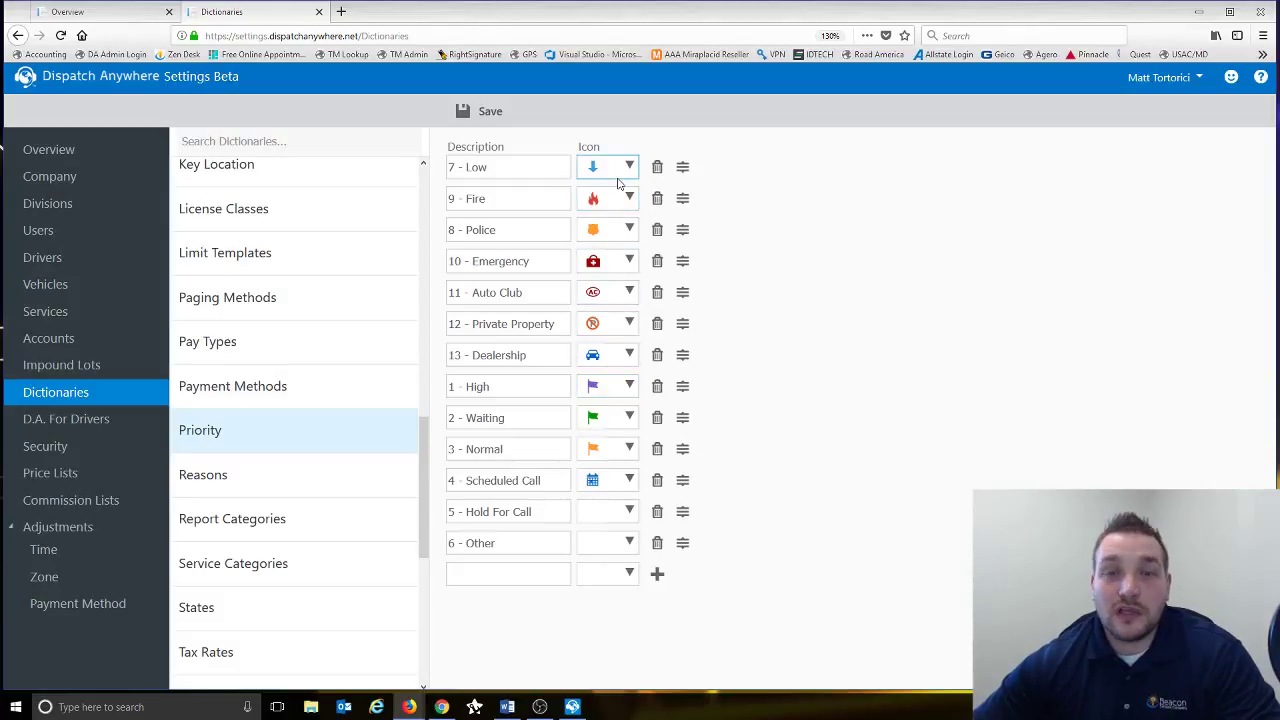
scroll(295, 287, "up", 3)
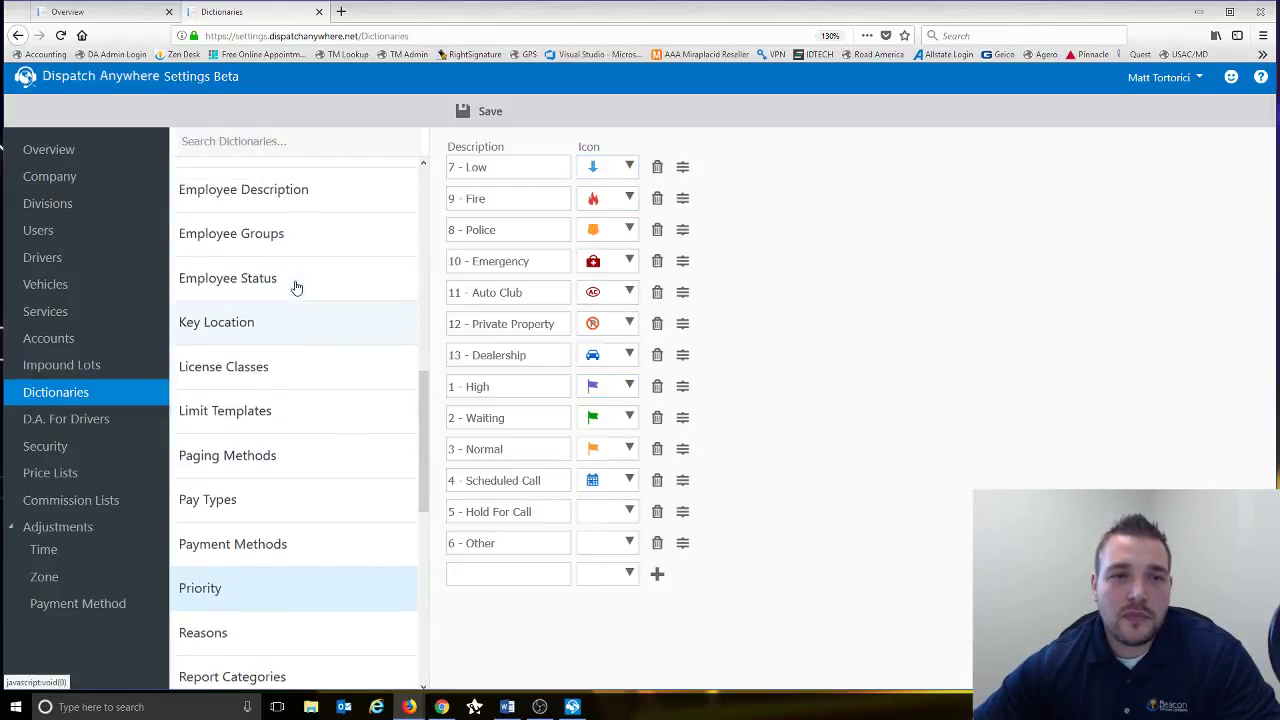
scroll(295, 287, "up", 5)
- In the Driver Checklist dictionary, move Brakes up to second place, directly below Grinder
left_click(258, 334)
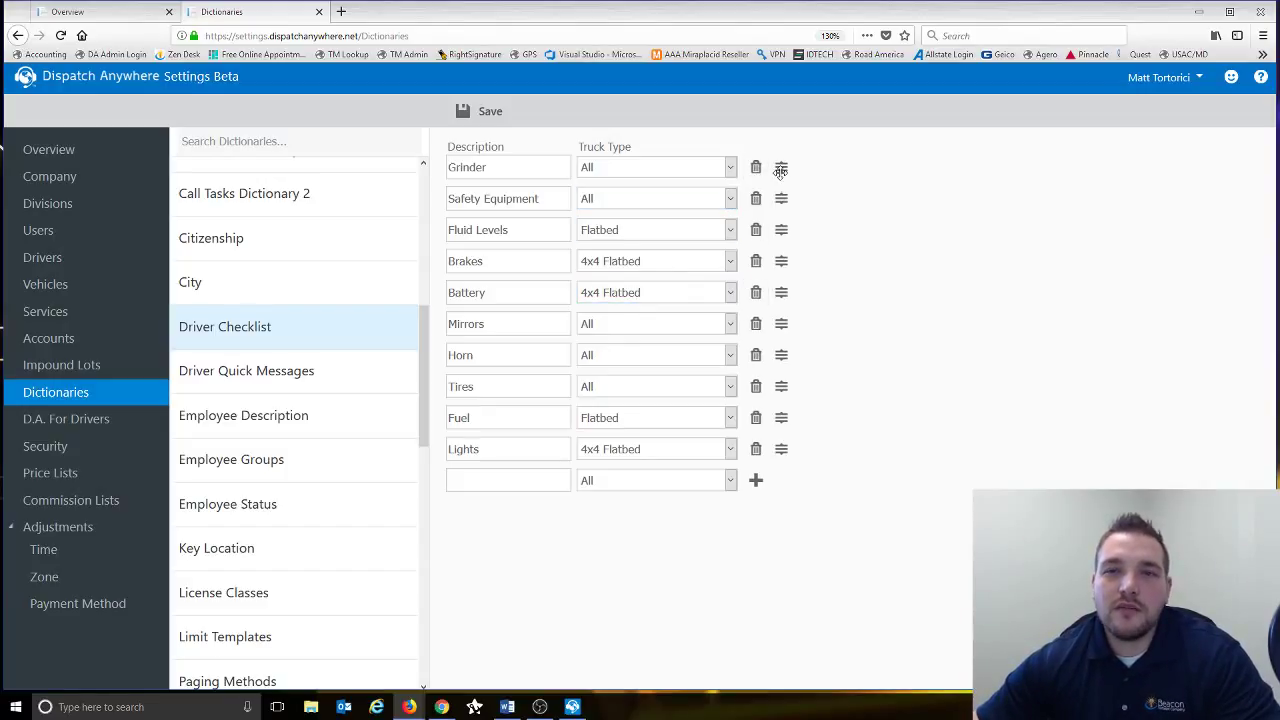
left_click_drag(780, 258, 780, 195)
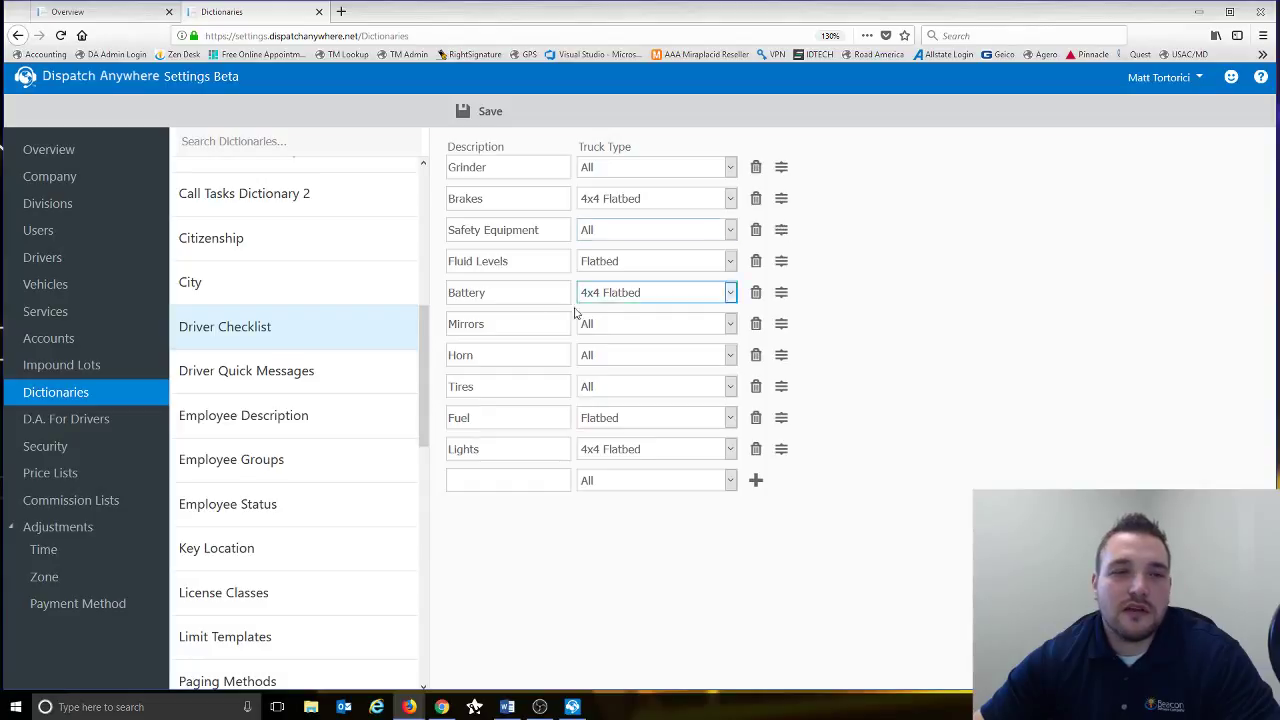
left_click_drag(421, 348, 421, 226)
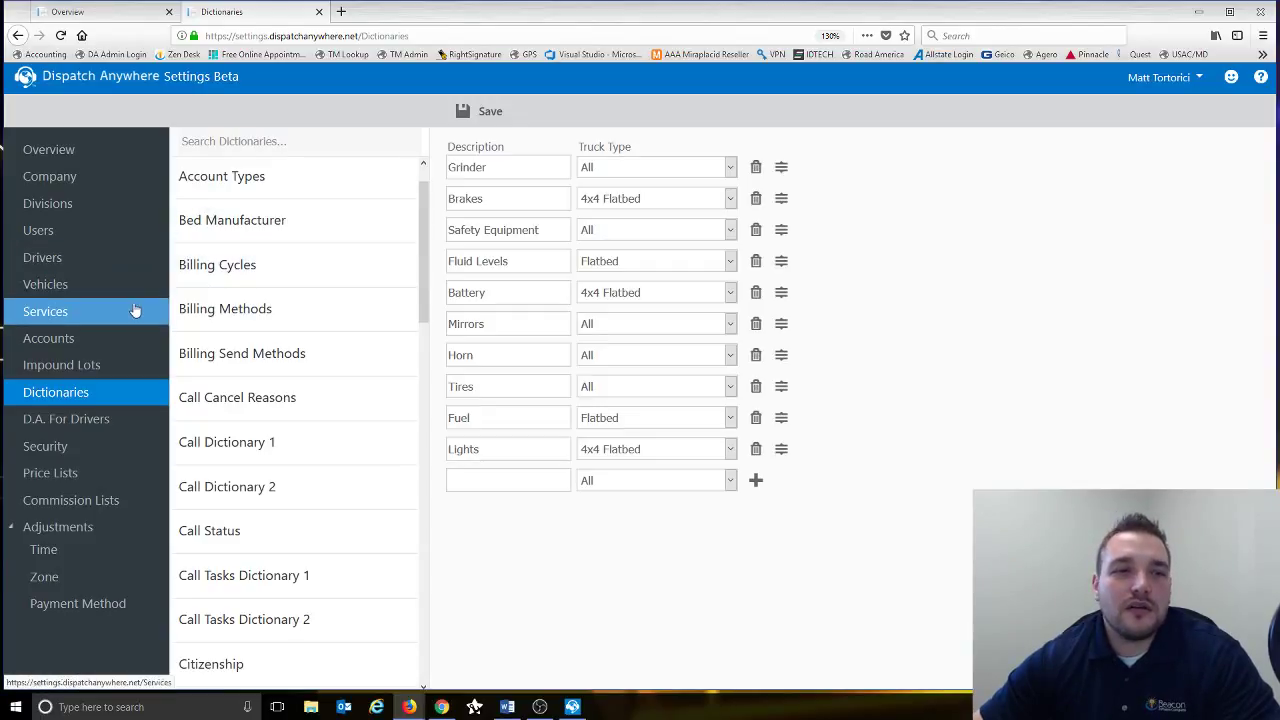
- On the D.A. For Drivers page, toggle Enable Driver Checklist off and back on
left_click(114, 423)
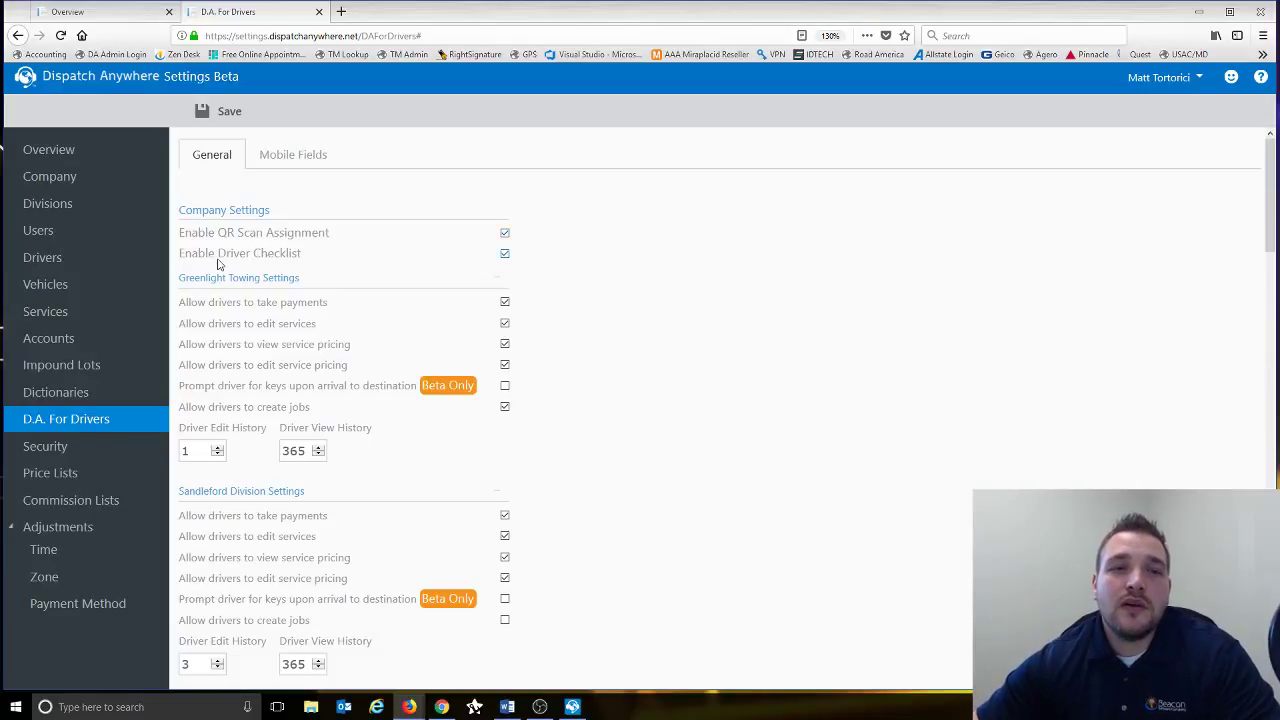
left_click(505, 255)
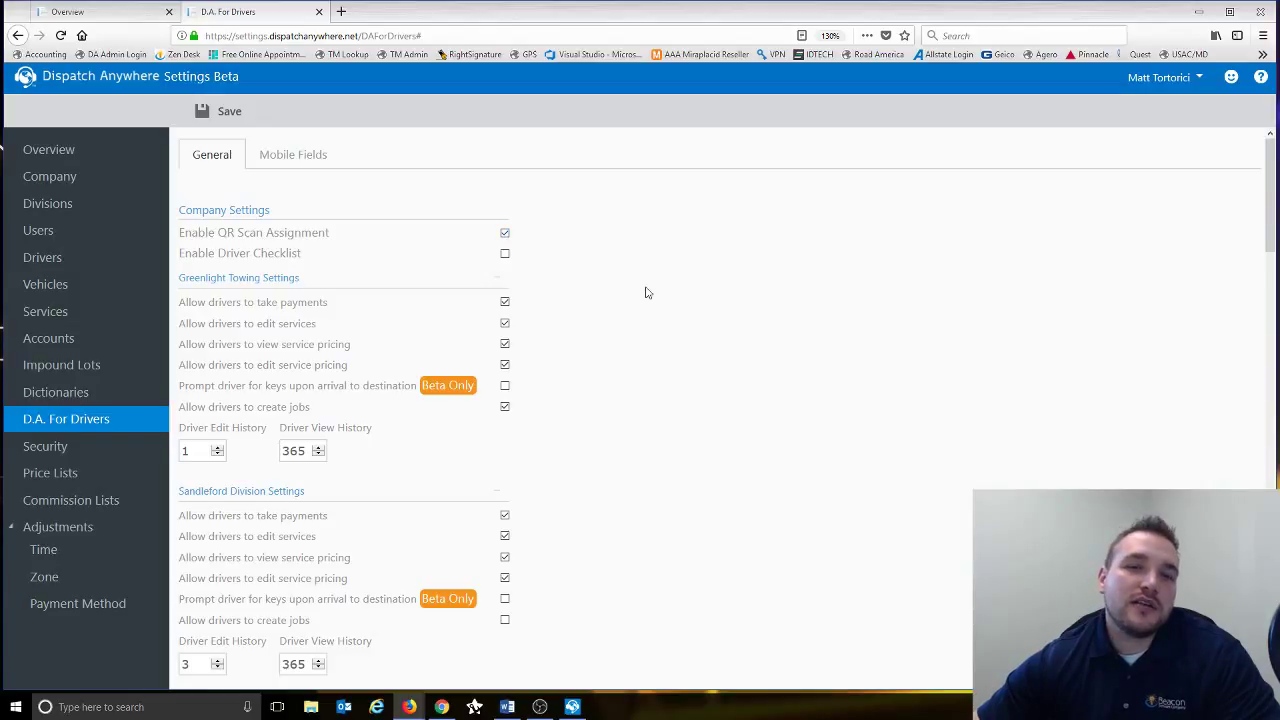
left_click(505, 255)
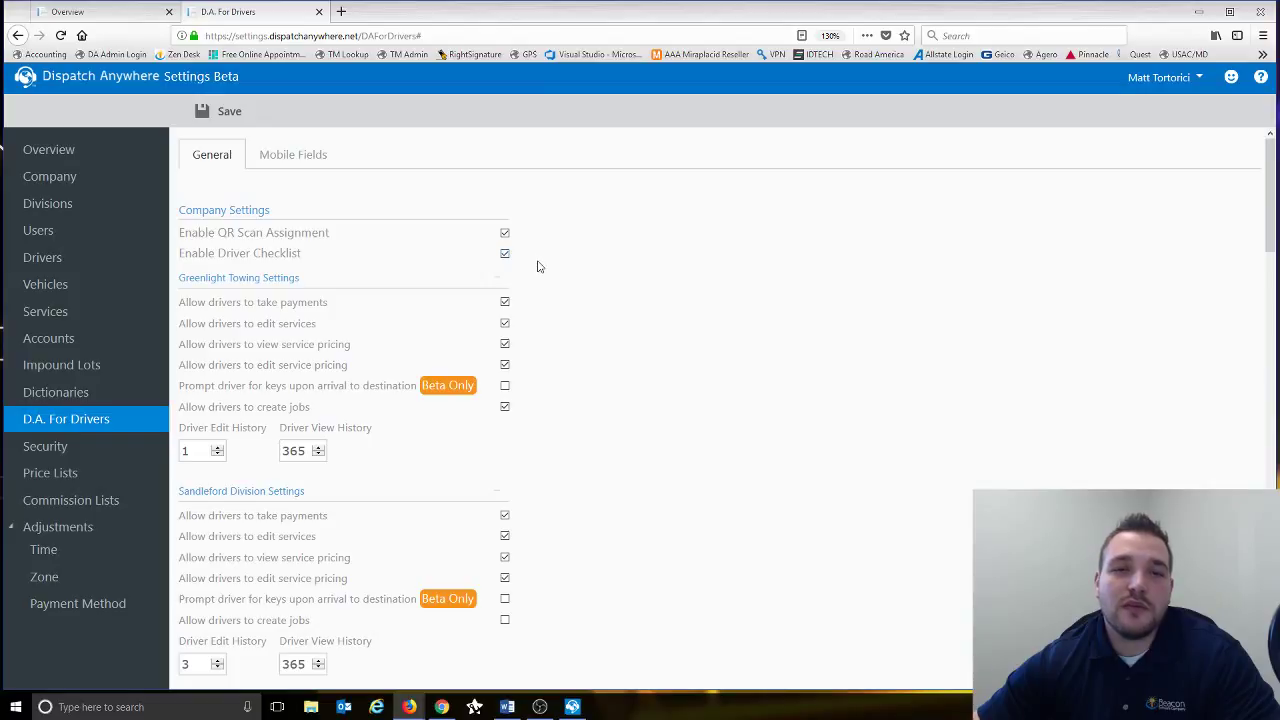
scroll(537, 266, "down", 2)
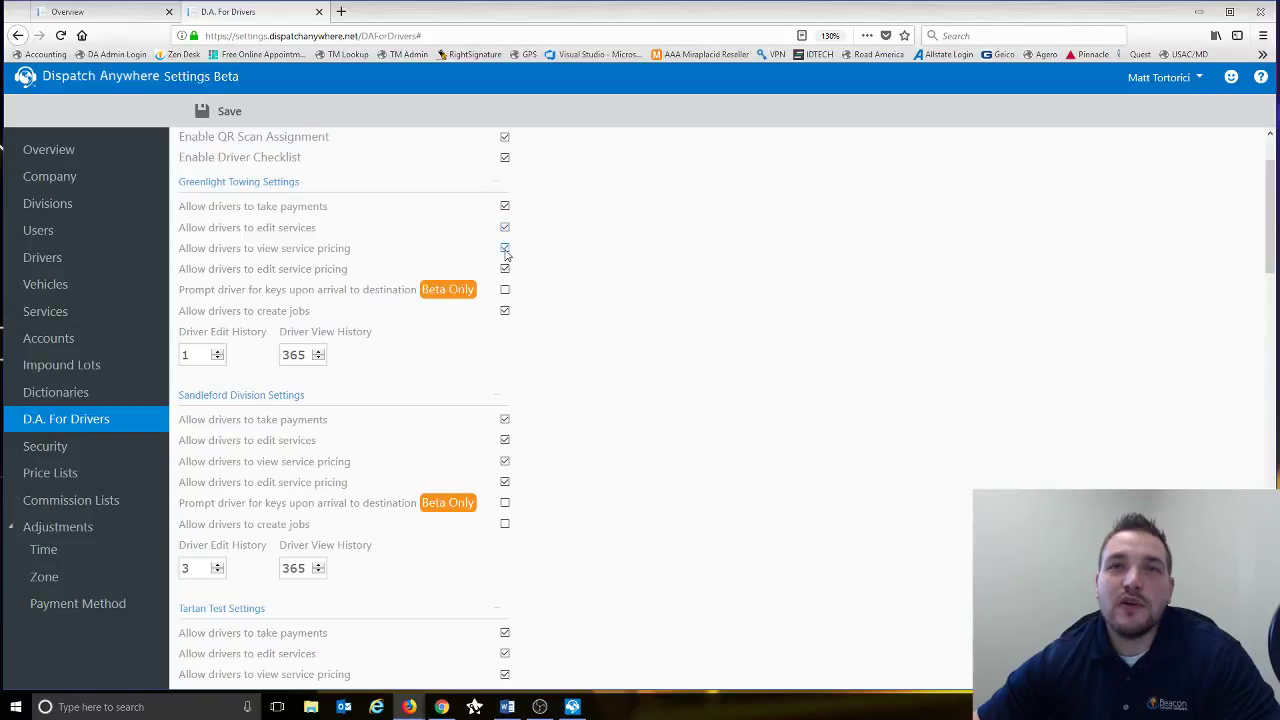
- Tick both 'view service pricing' and 'edit service pricing' for Greenlight Towing drivers
left_click(505, 248)
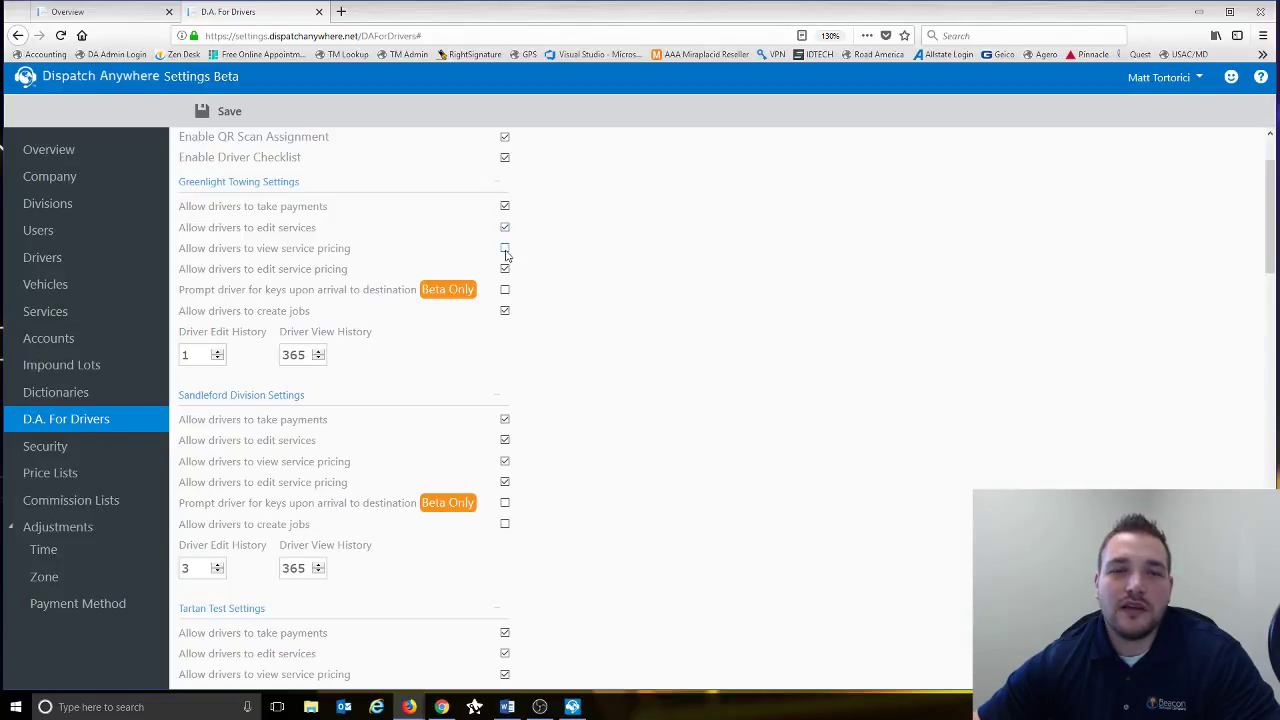
left_click(505, 250)
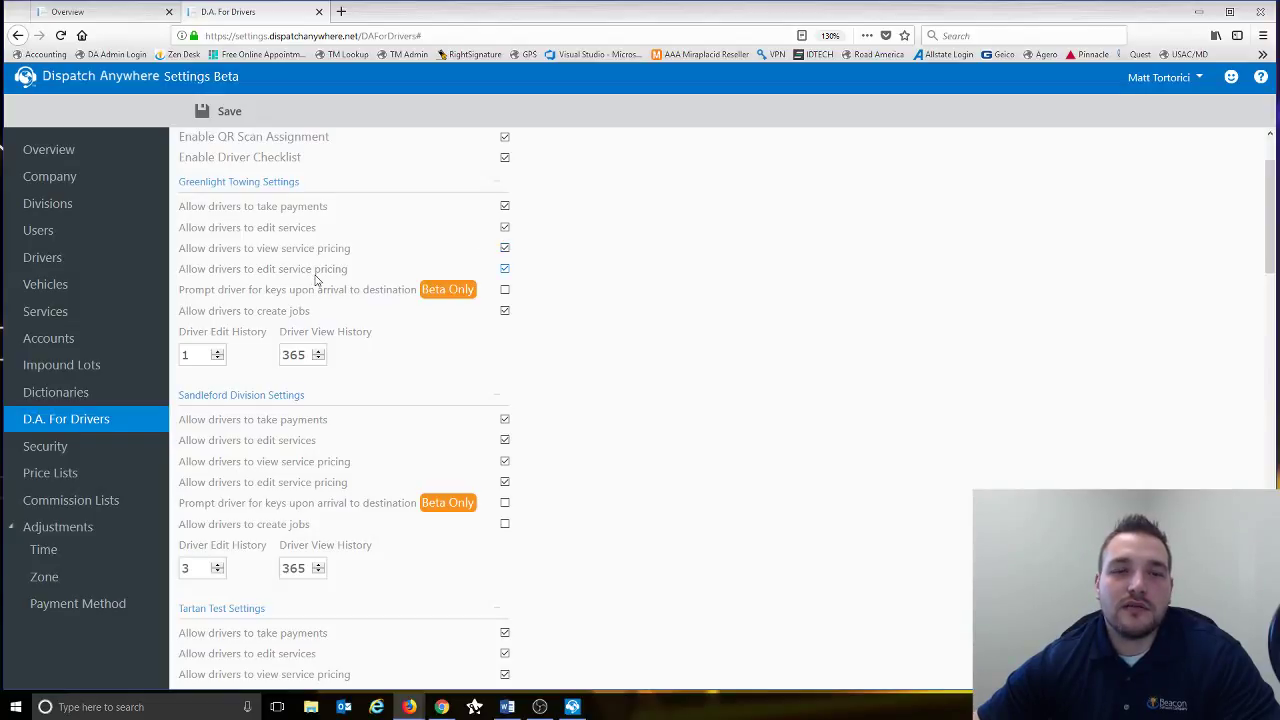
left_click(505, 249)
left_click(505, 269)
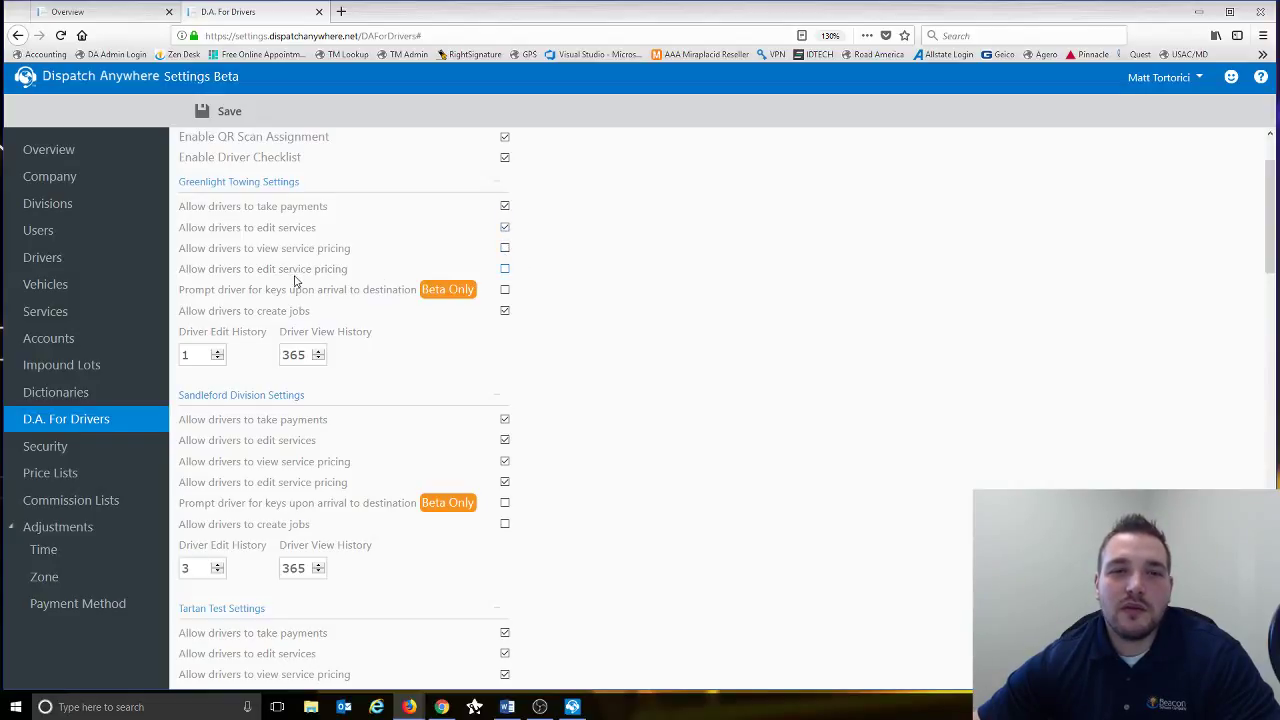
left_click(505, 249)
left_click(505, 269)
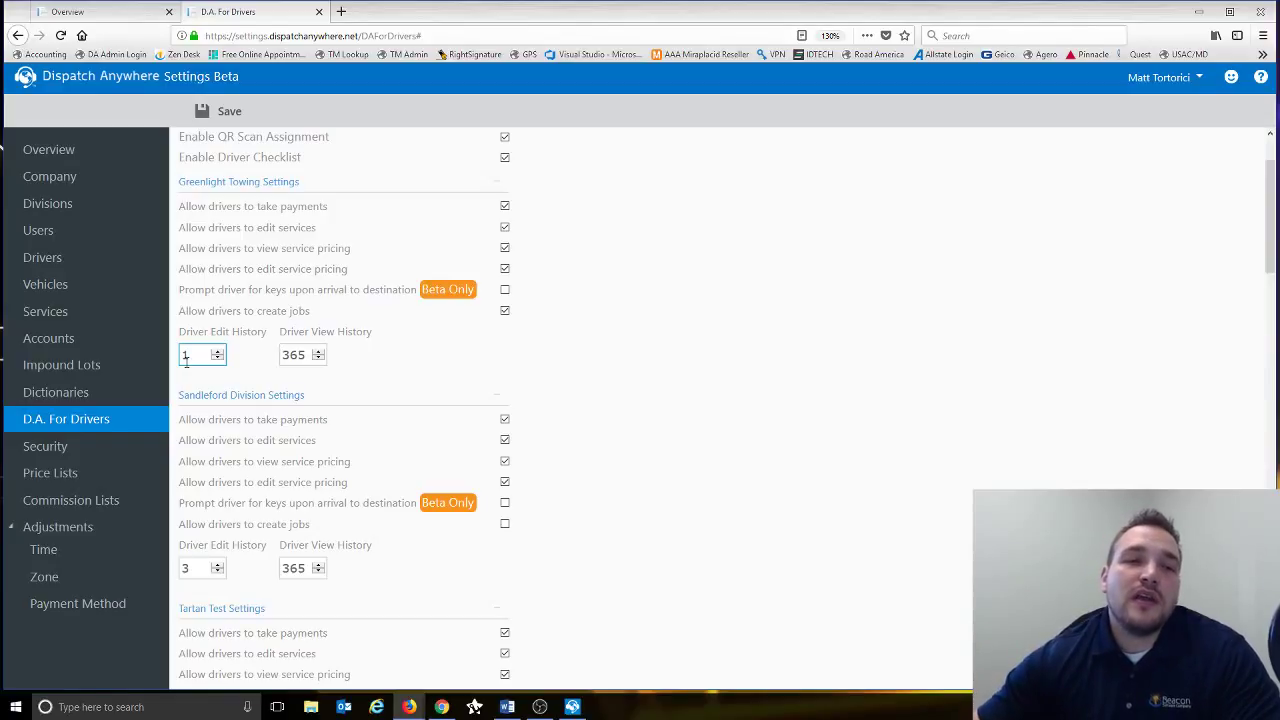
- Change Greenlight Towing's Driver View History to 60, then leave for Security without saving
left_click(198, 354)
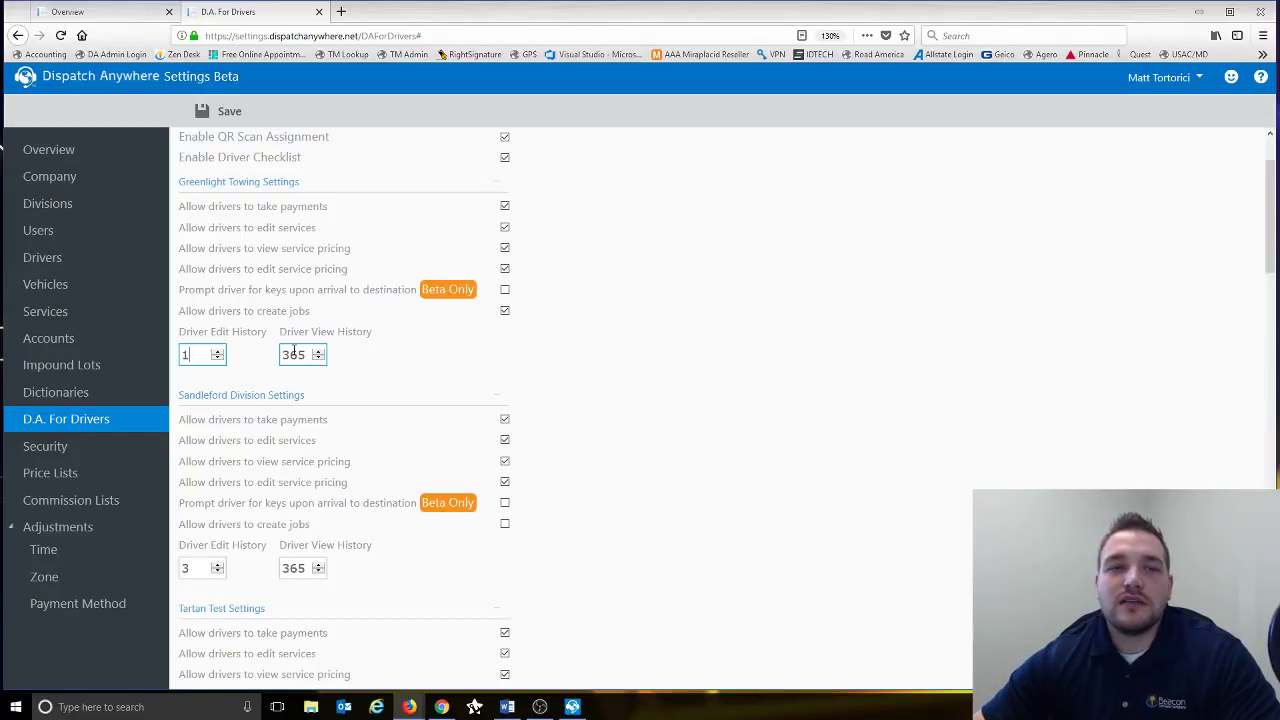
double_click(307, 354)
type("60")
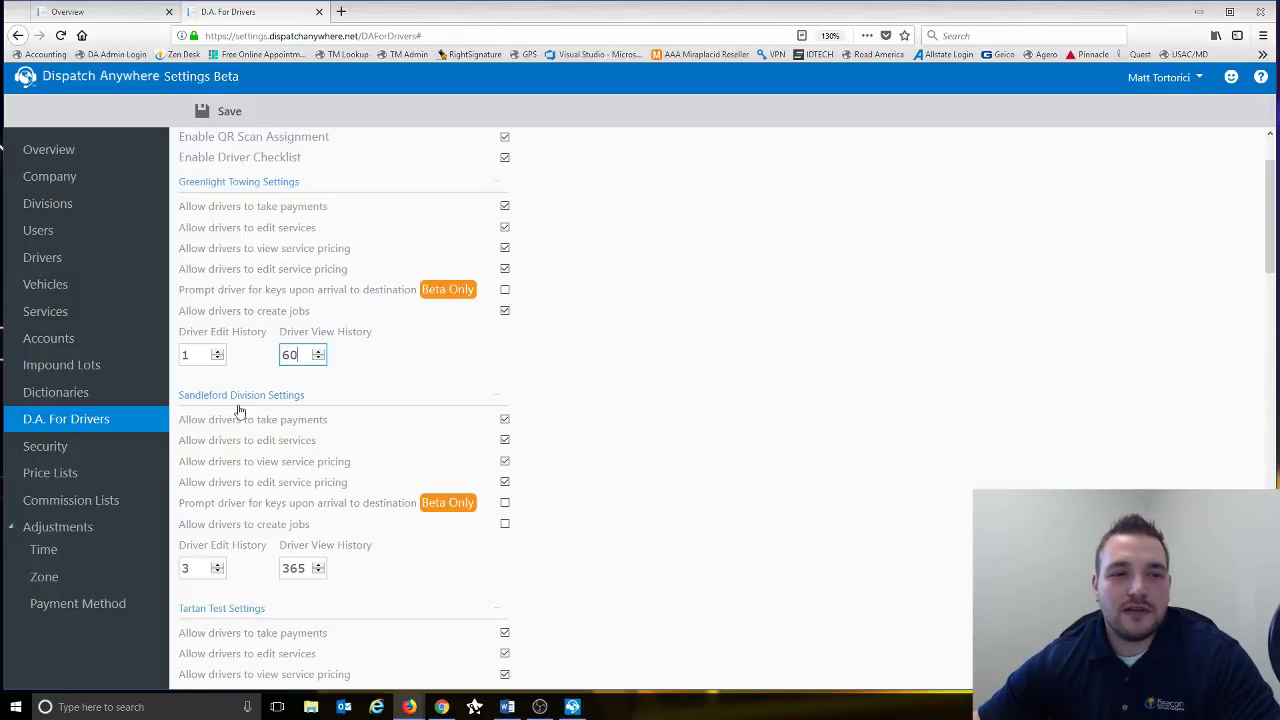
left_click(103, 452)
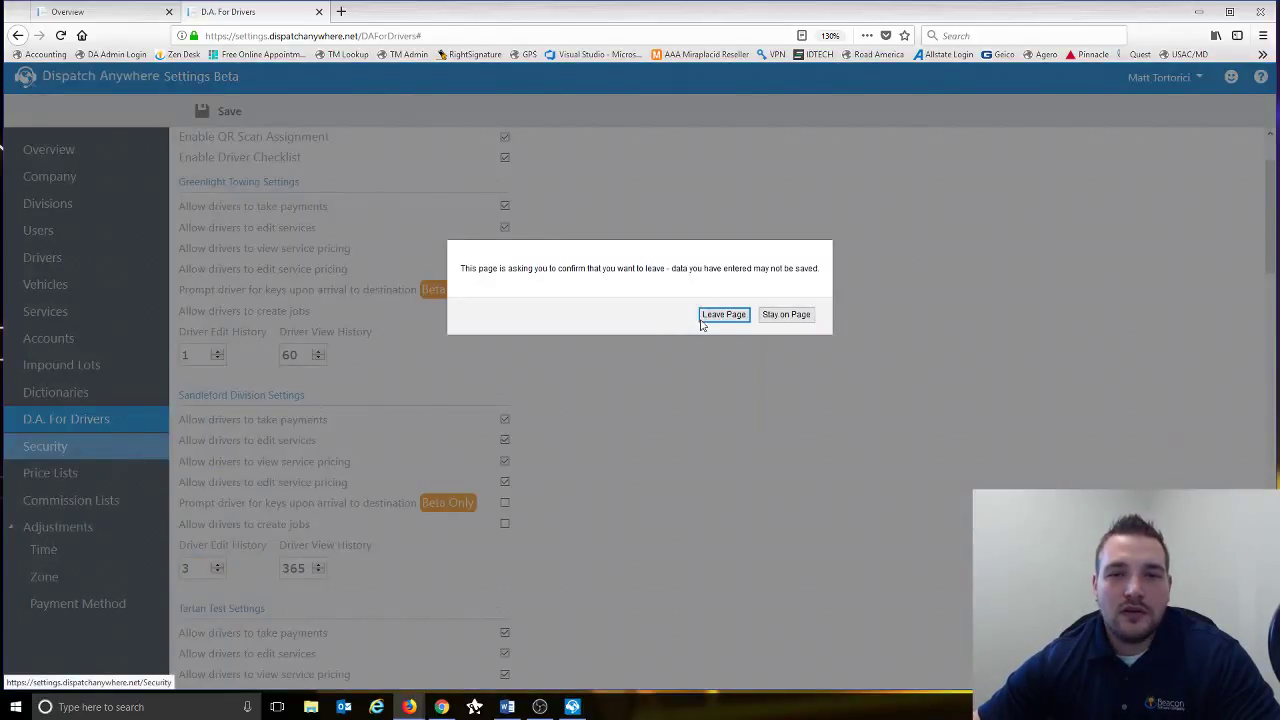
left_click(717, 317)
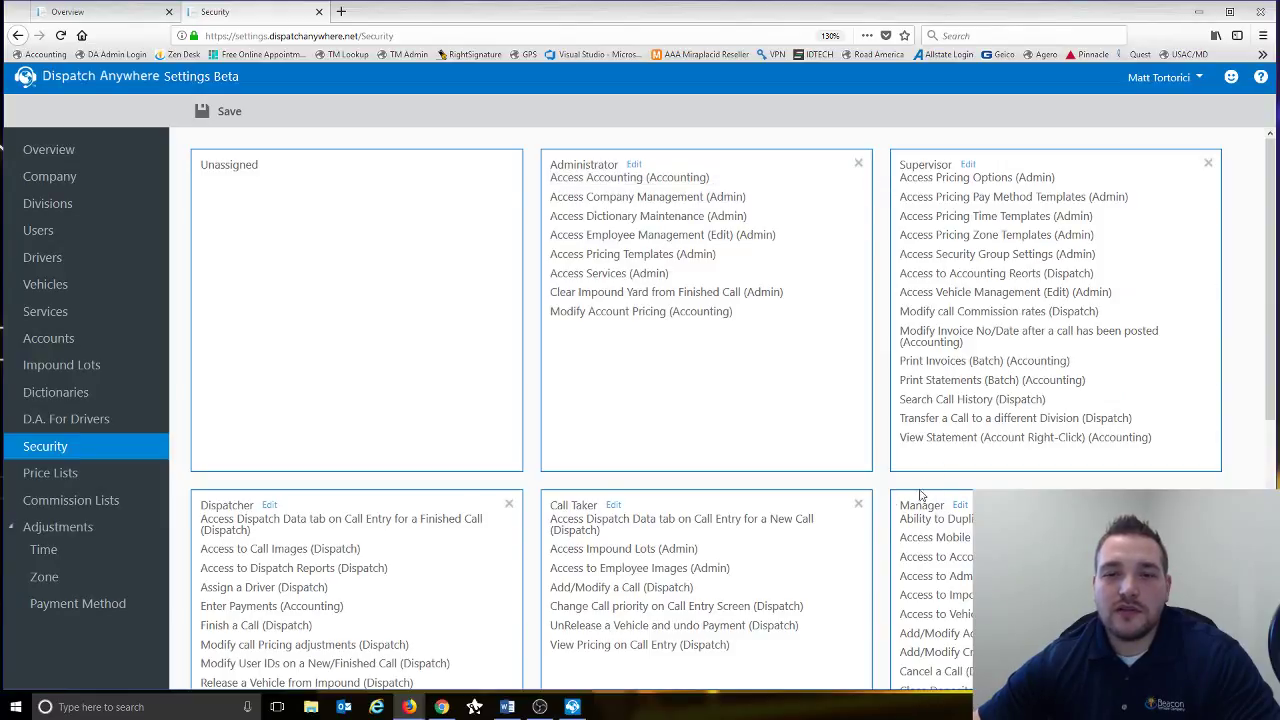
- Scroll through the security group boxes, then go to the Price Lists page
scroll(360, 480, "down", 3)
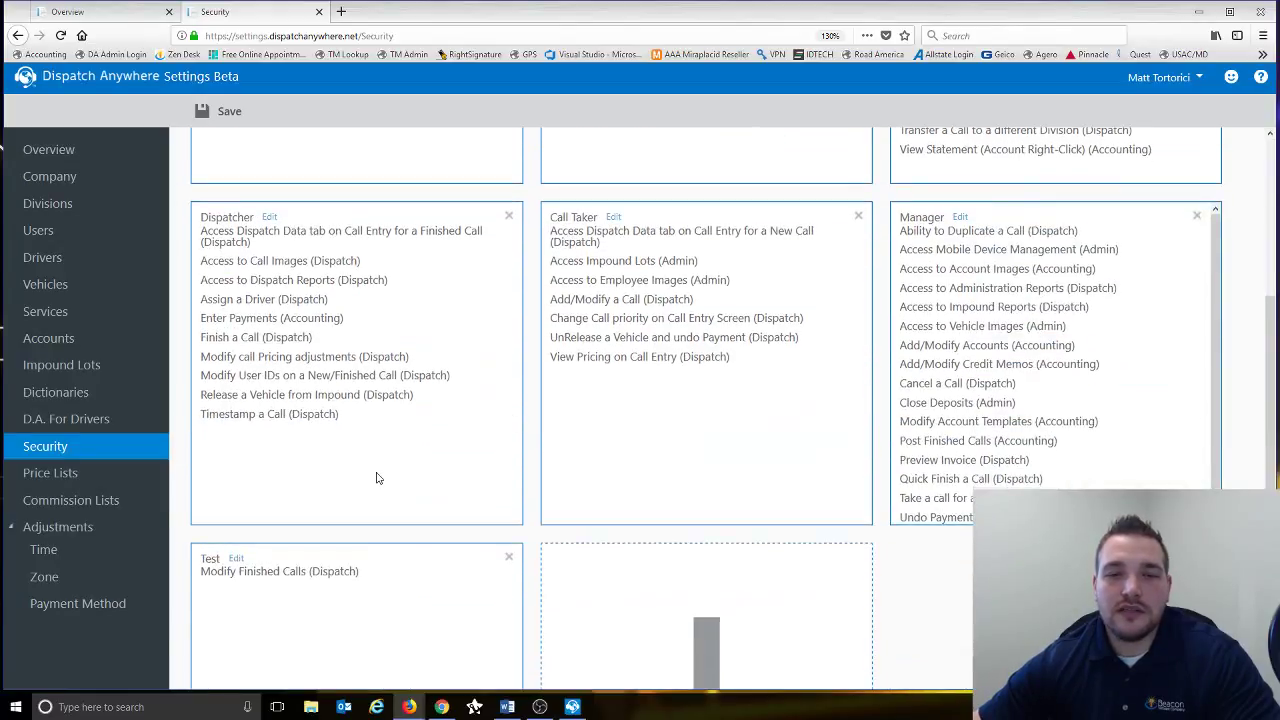
scroll(300, 450, "down", 2)
scroll(250, 400, "up", 5)
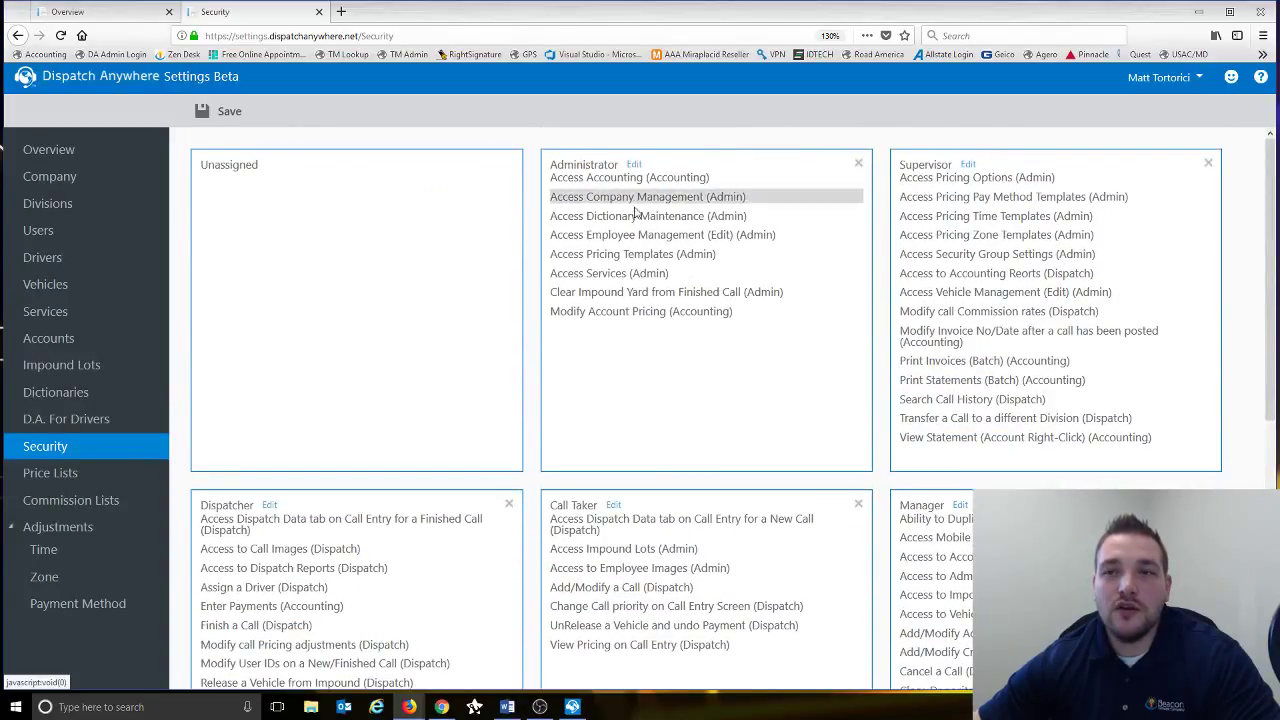
scroll(600, 450, "down", 4)
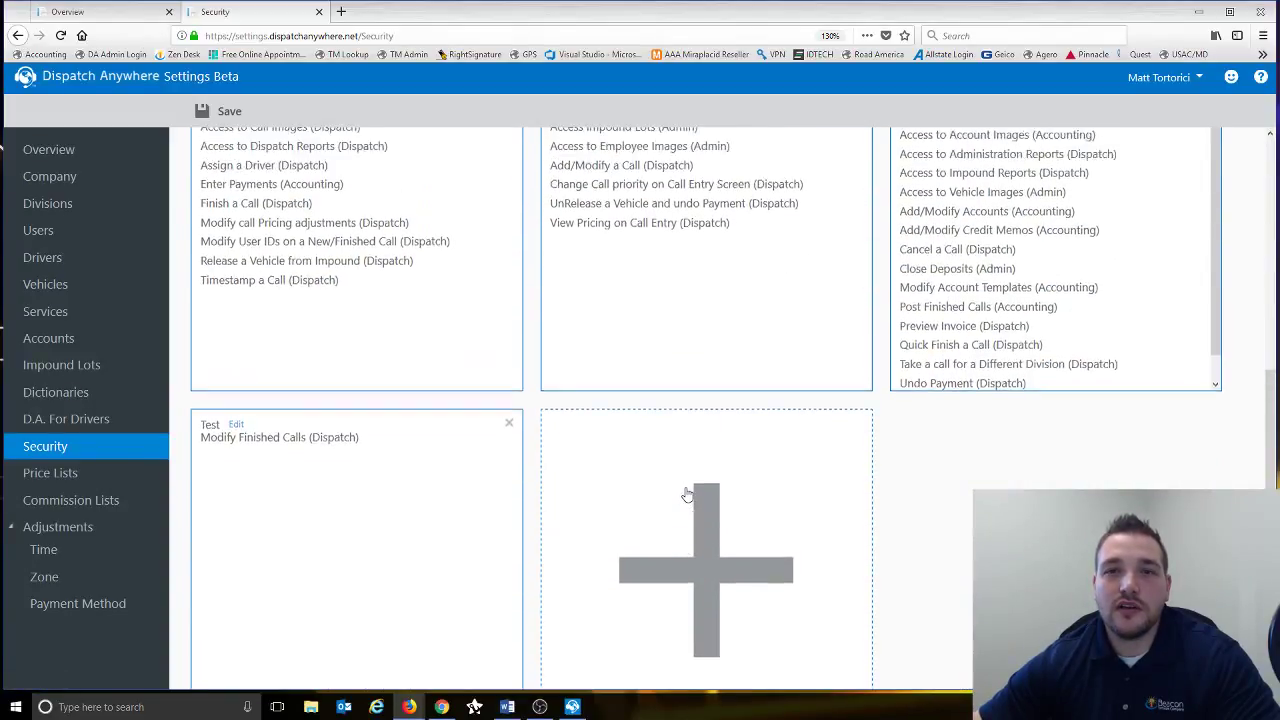
scroll(687, 495, "up", 4)
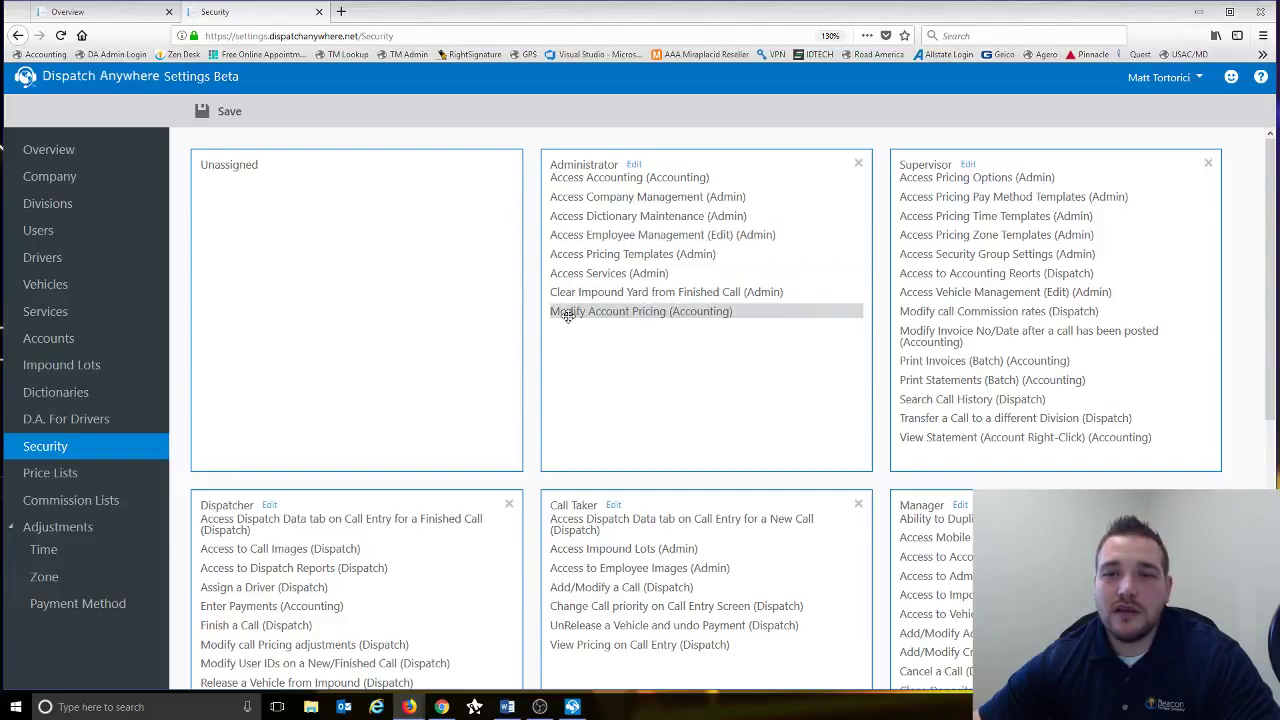
scroll(567, 316, "down", 2)
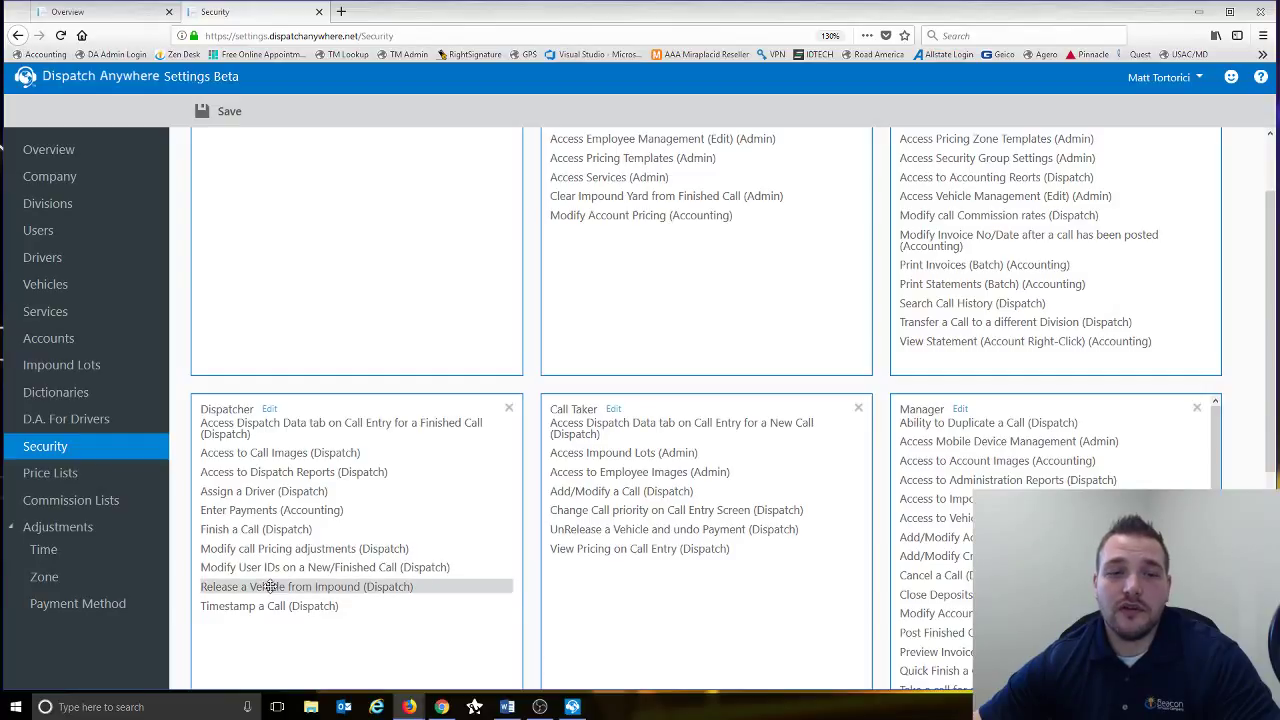
scroll(440, 485, "down", 5)
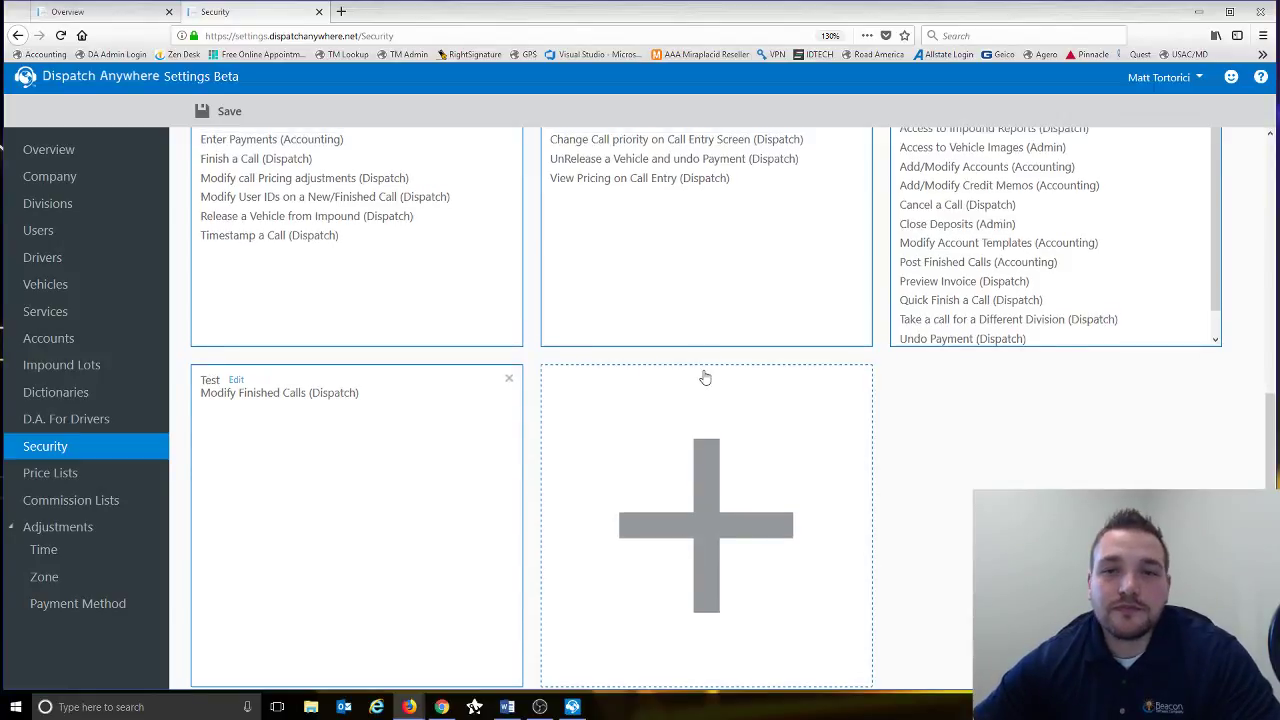
scroll(703, 374, "up", 3)
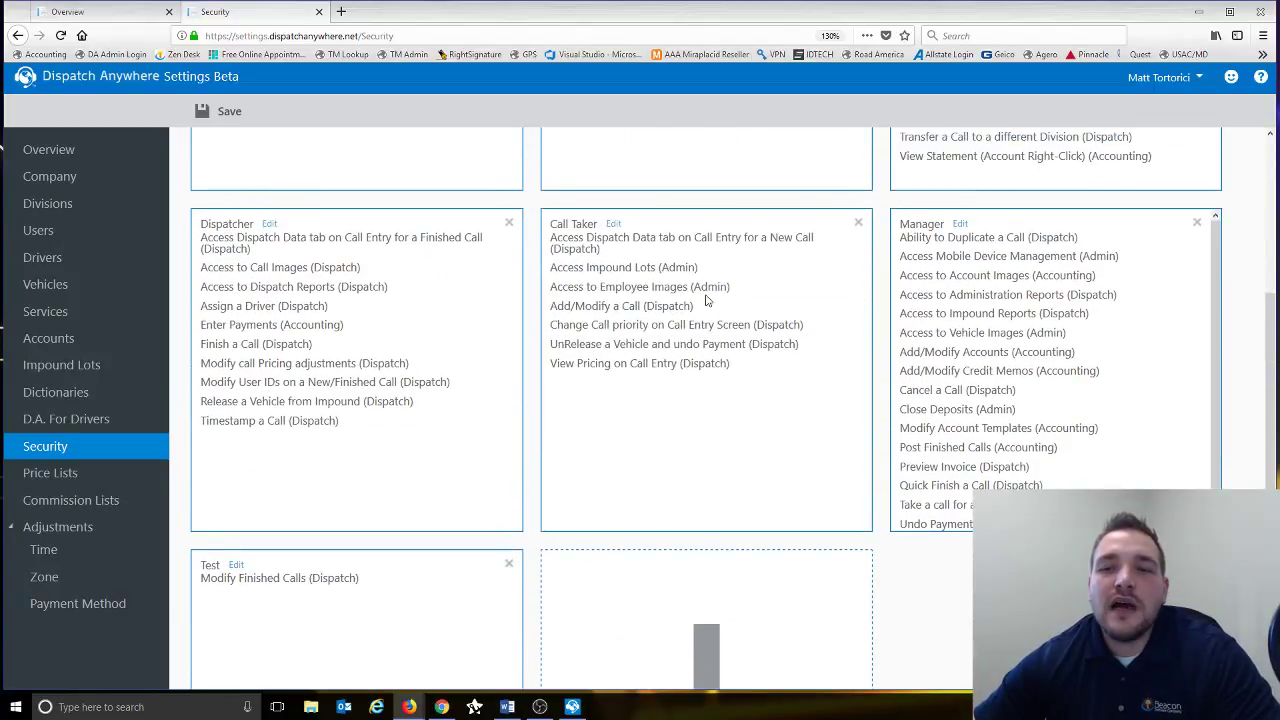
scroll(706, 300, "up", 2)
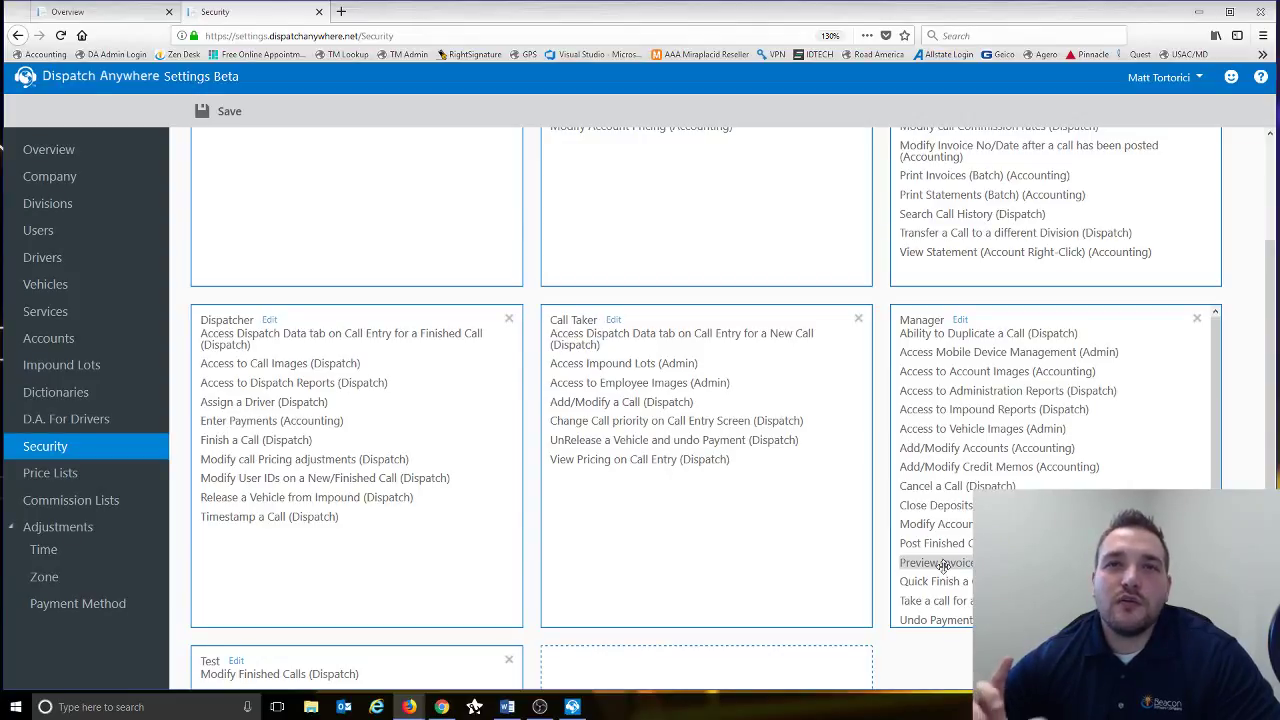
scroll(942, 565, "up", 3)
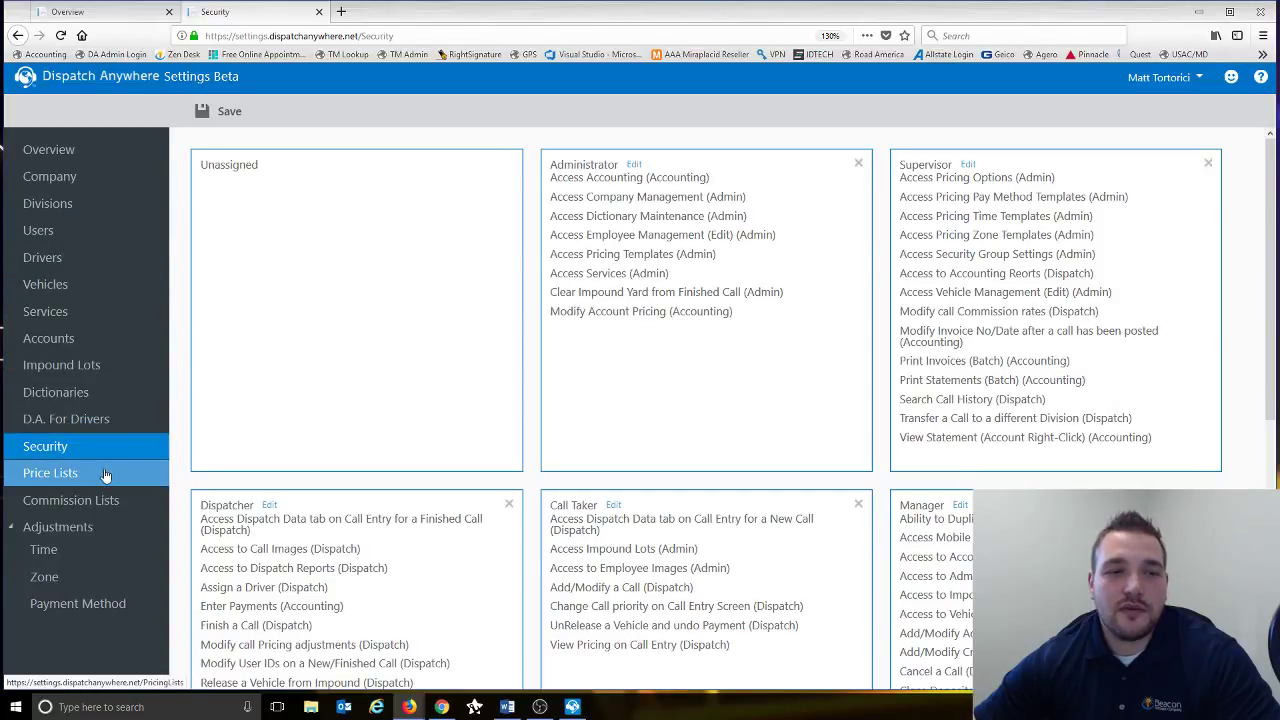
left_click(70, 480)
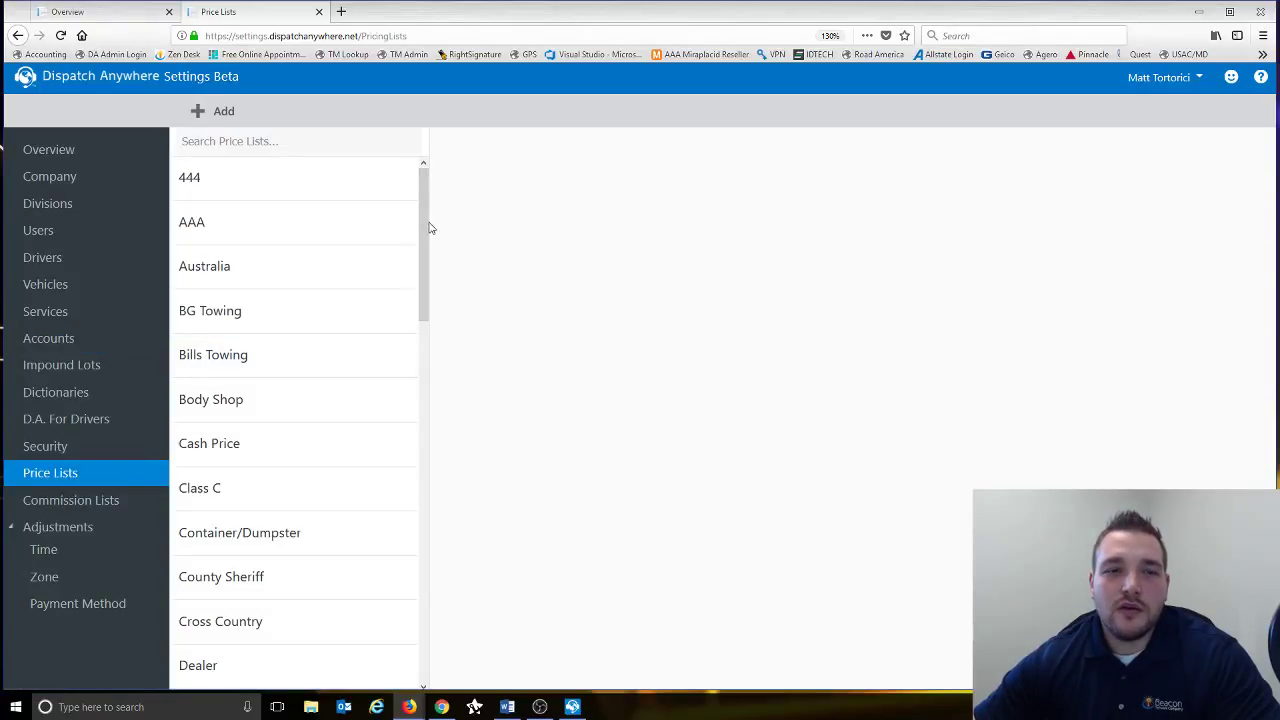
- Open the Dealer price list and start adding a new service below its rates
left_click_drag(429, 226, 409, 248)
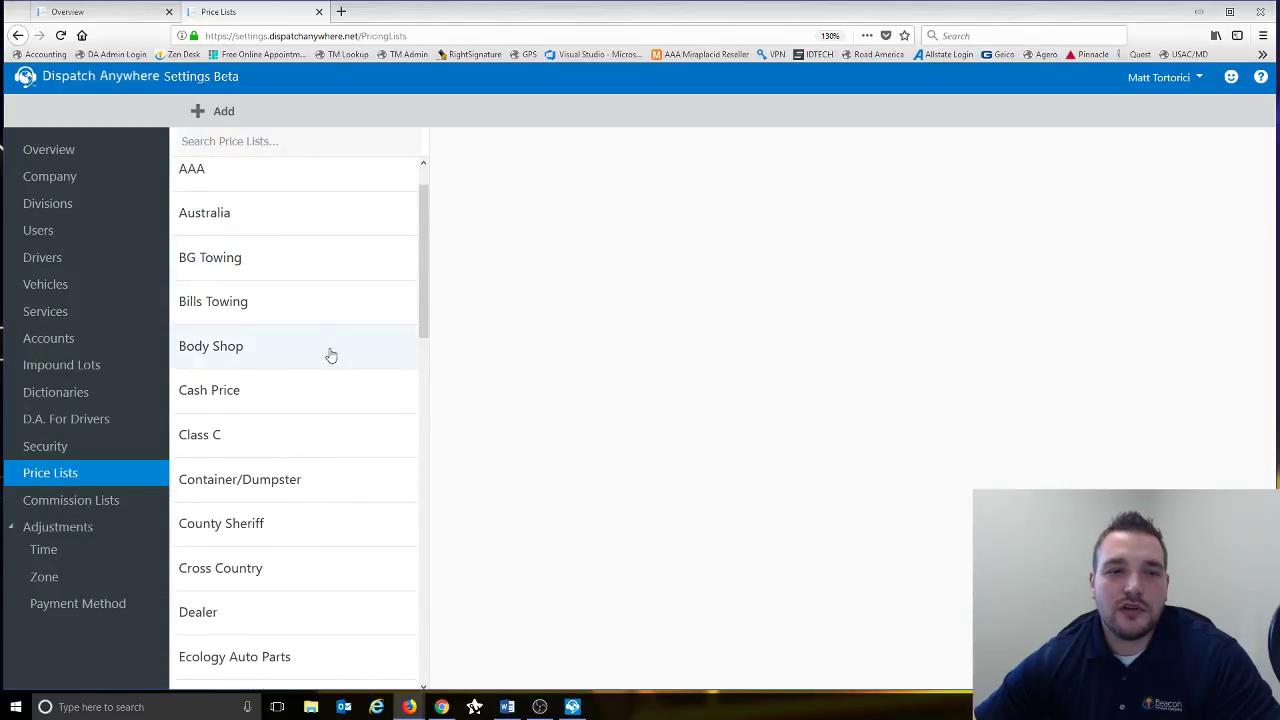
left_click(233, 611)
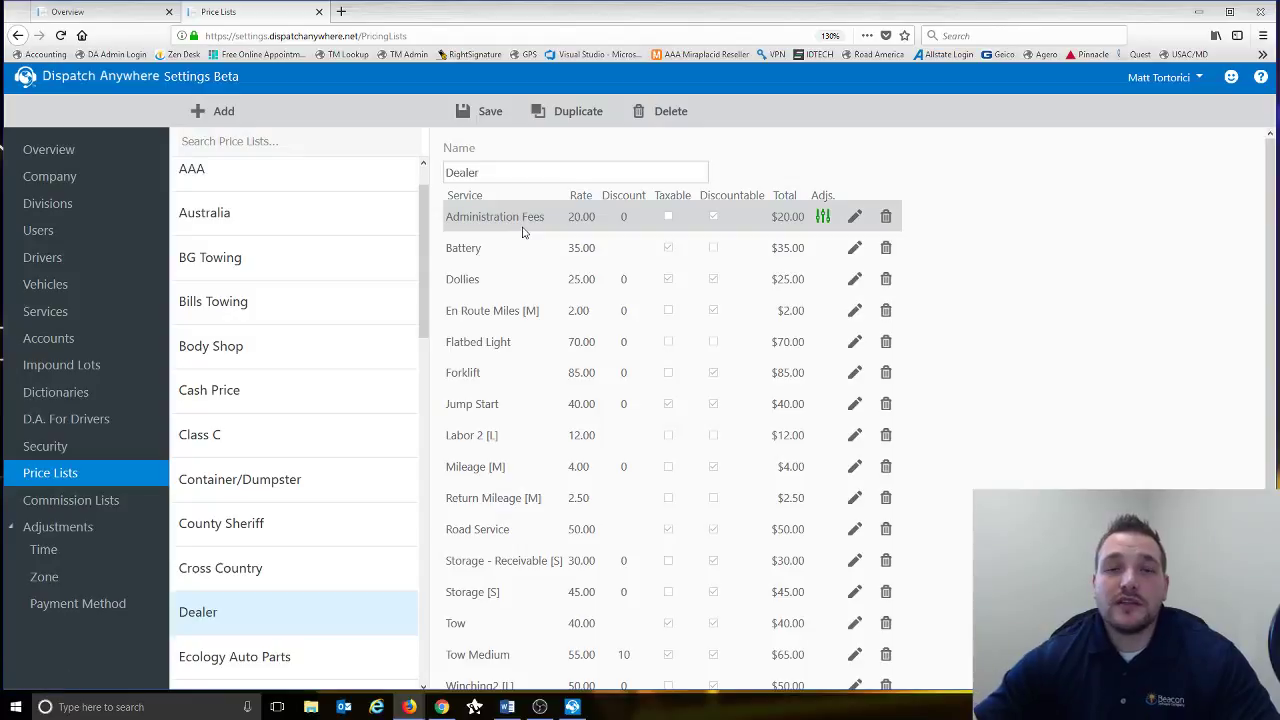
scroll(524, 233, "down", 1)
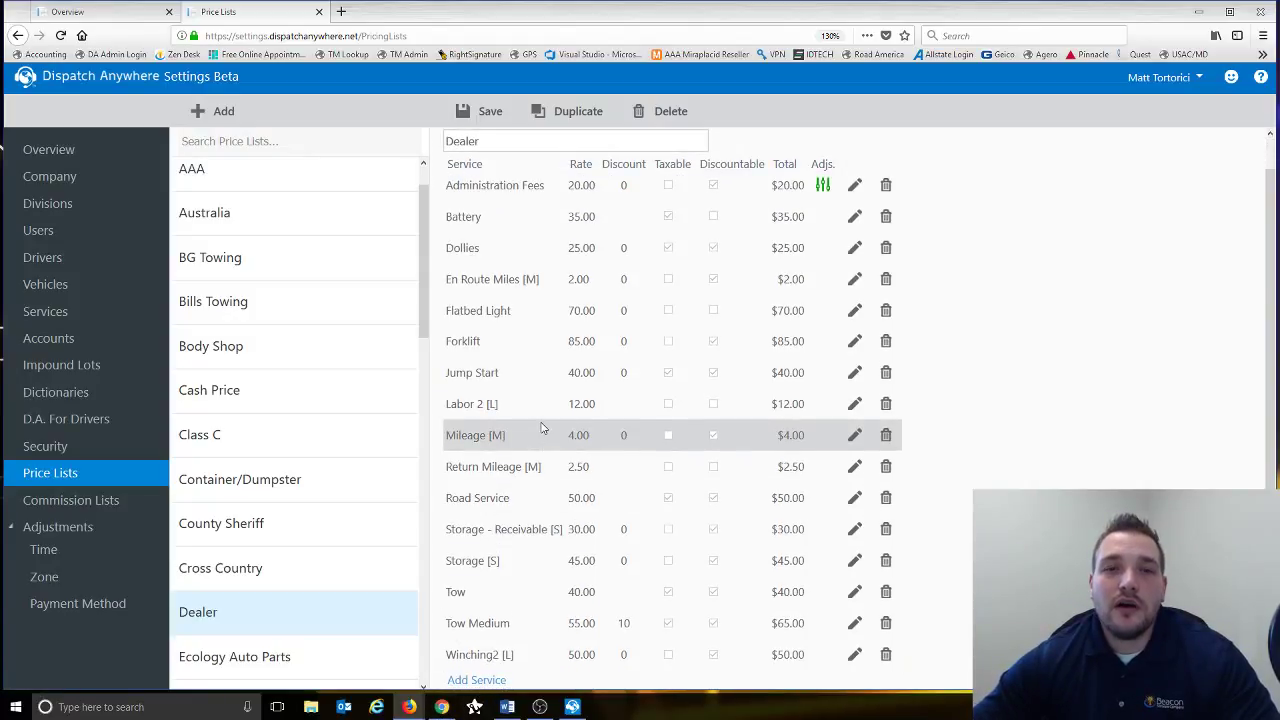
scroll(543, 425, "up", 1)
scroll(543, 430, "down", 1)
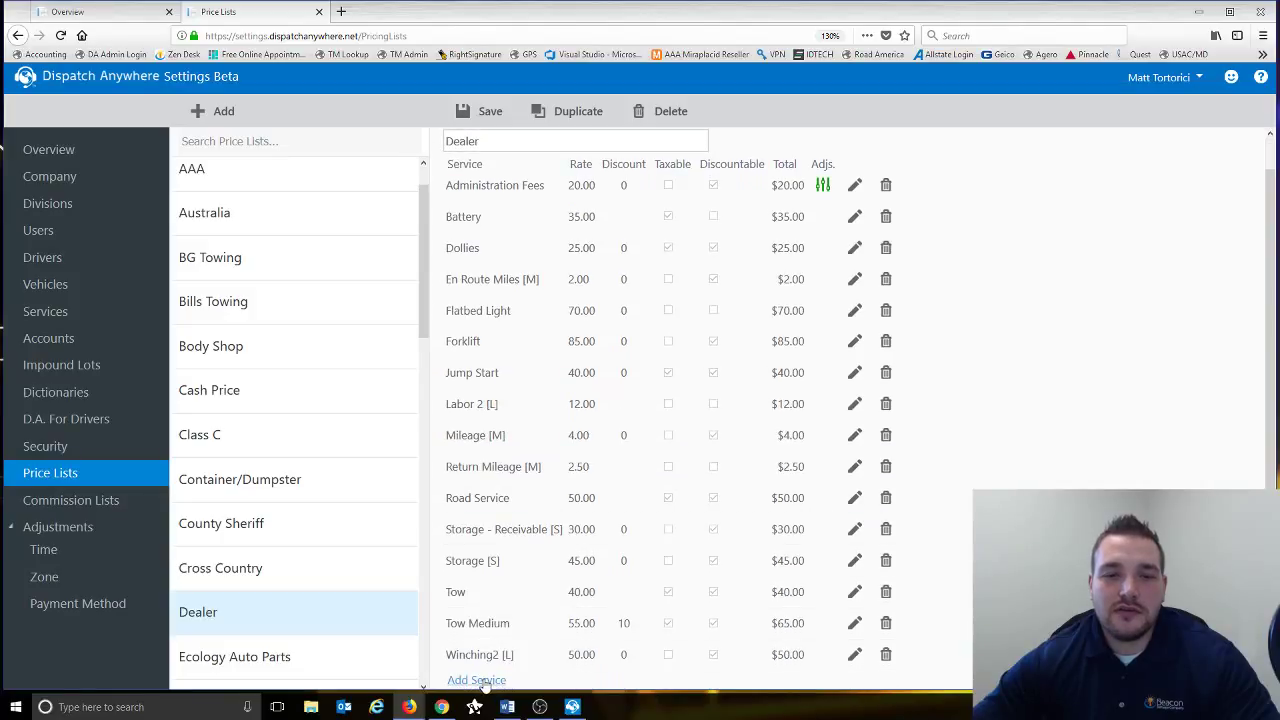
left_click(477, 680)
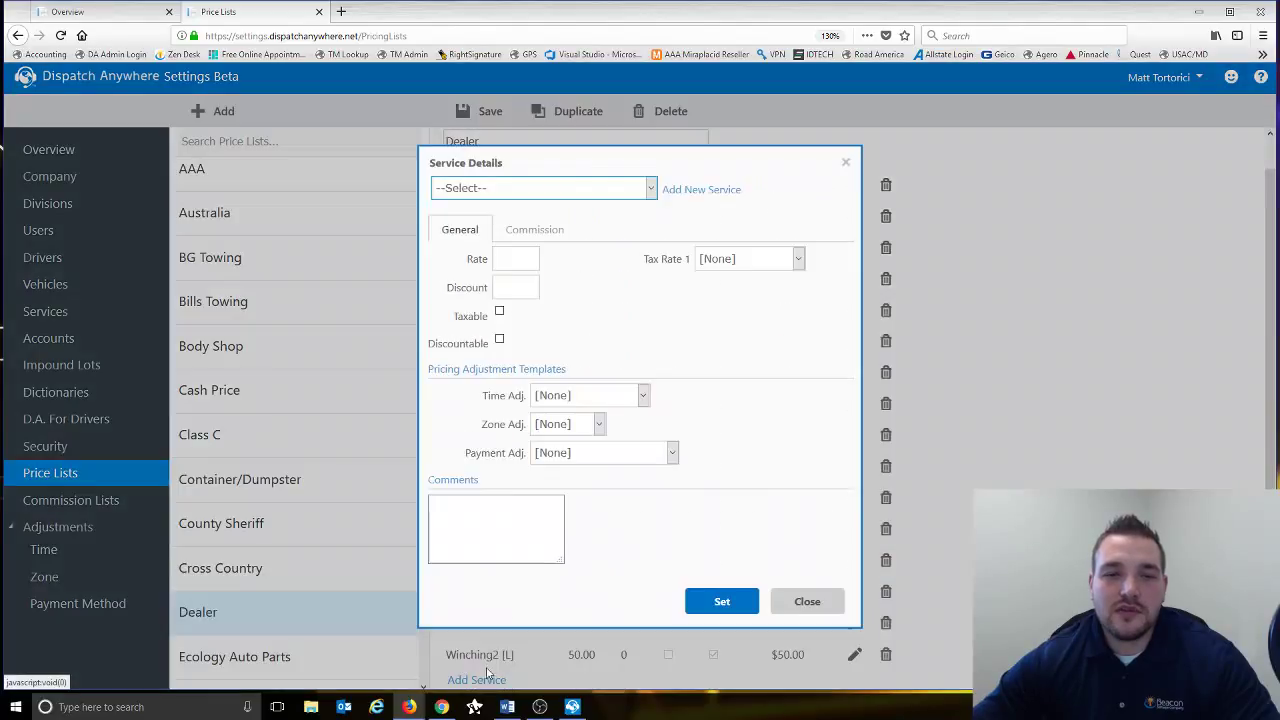
- Choose the Crane service and enter its rate as 250
left_click(651, 189)
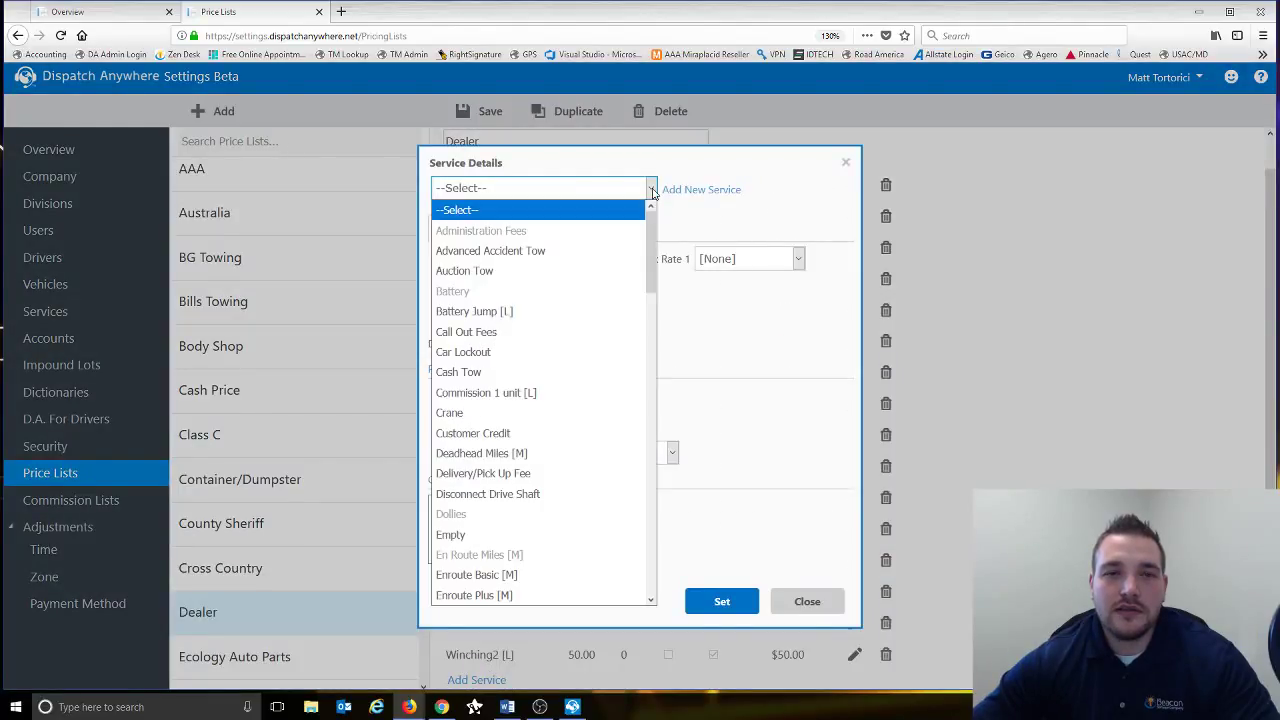
left_click(455, 415)
left_click(527, 259)
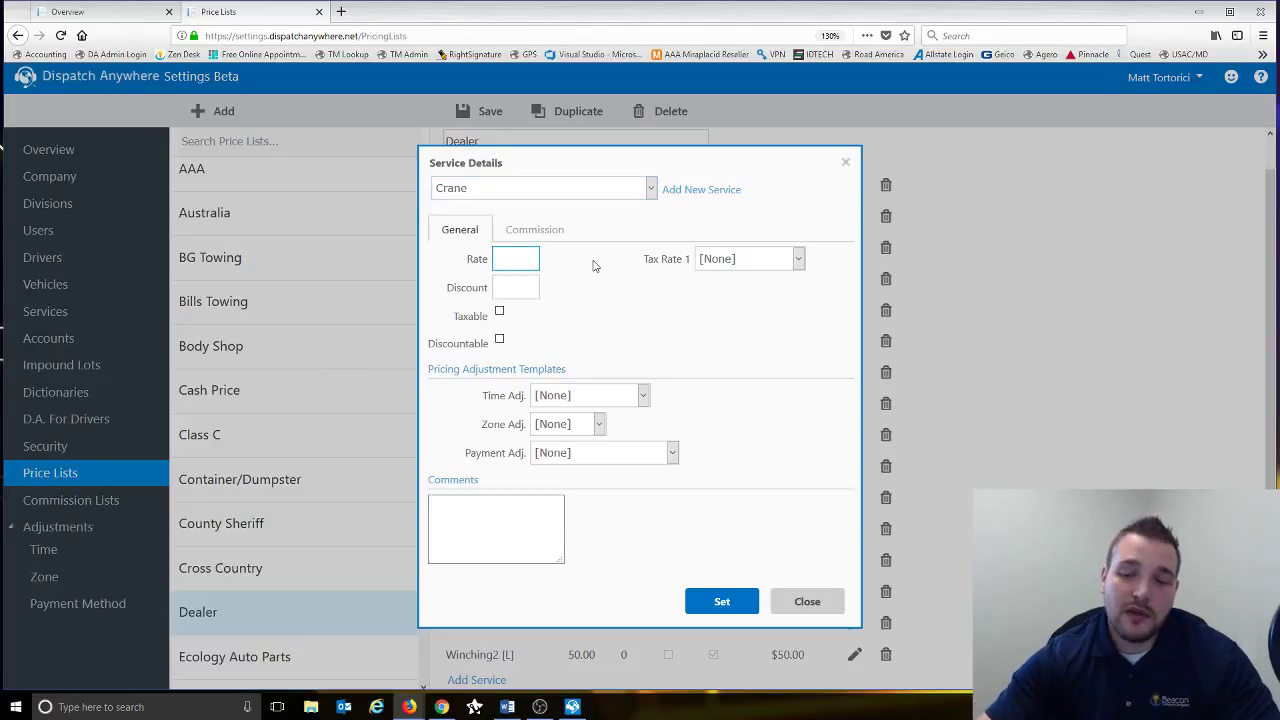
type("250")
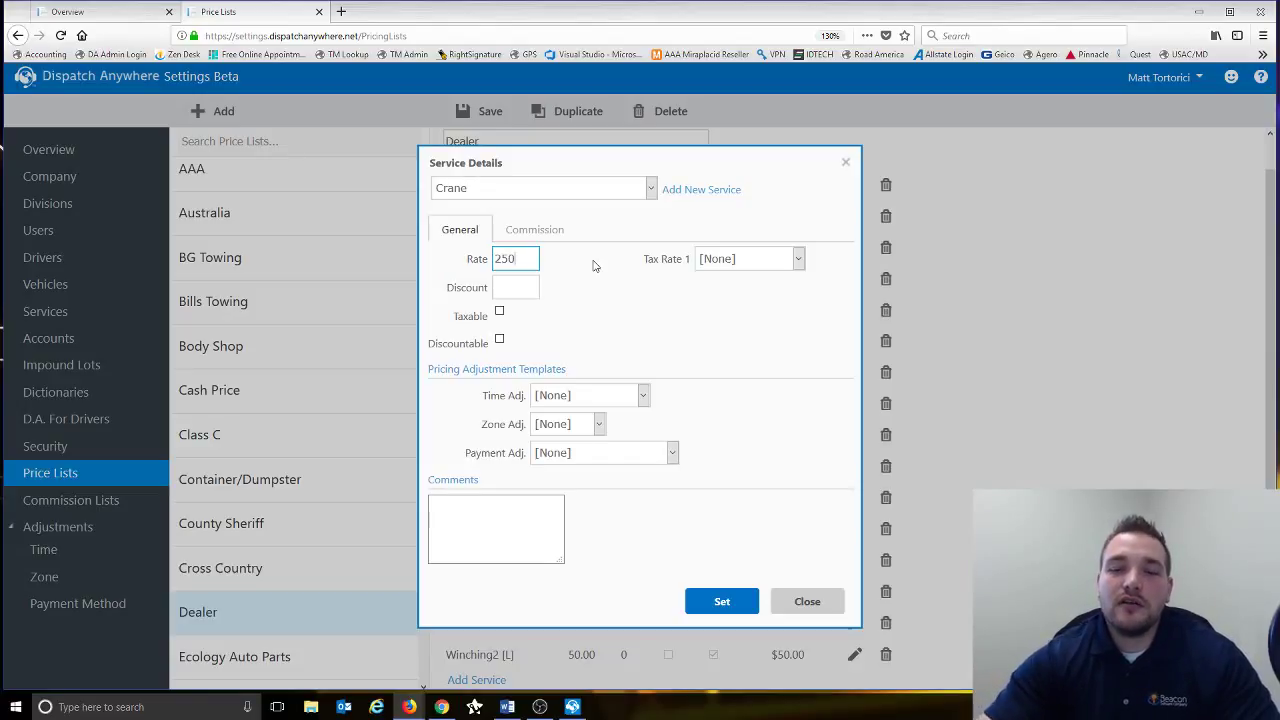
key("BackSpace")
key("BackSpace")
key("BackSpace")
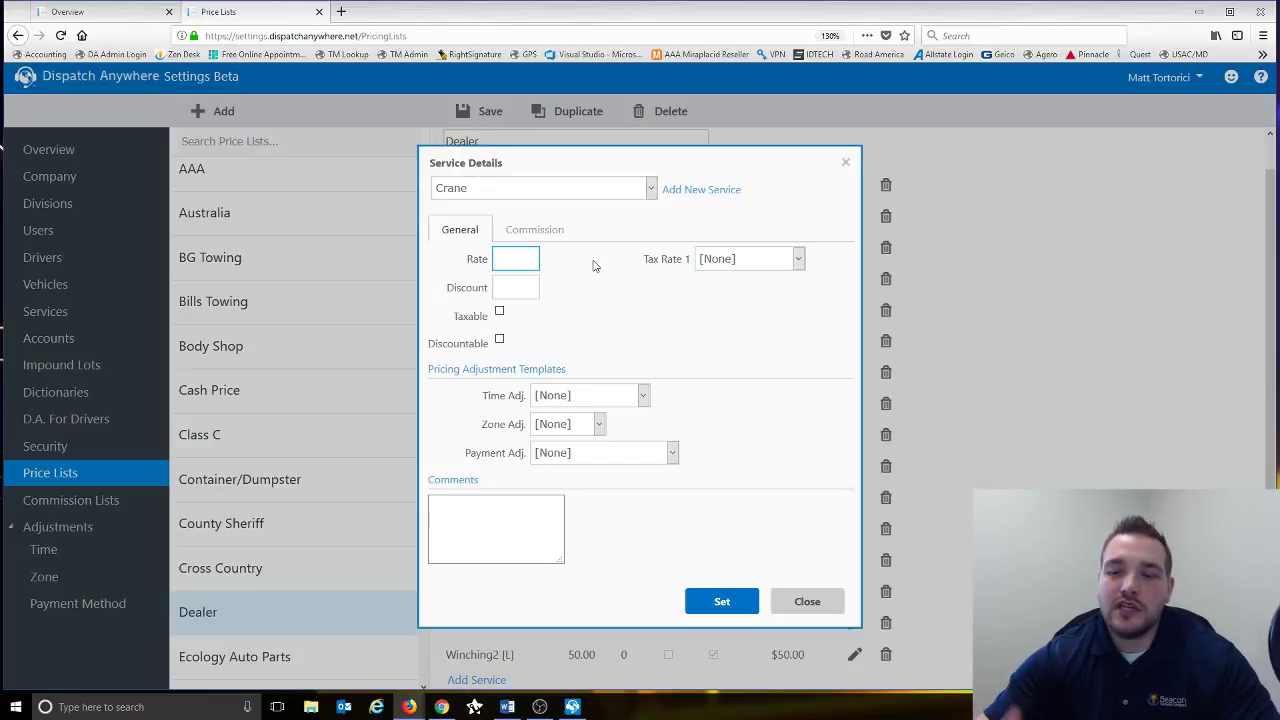
type("0")
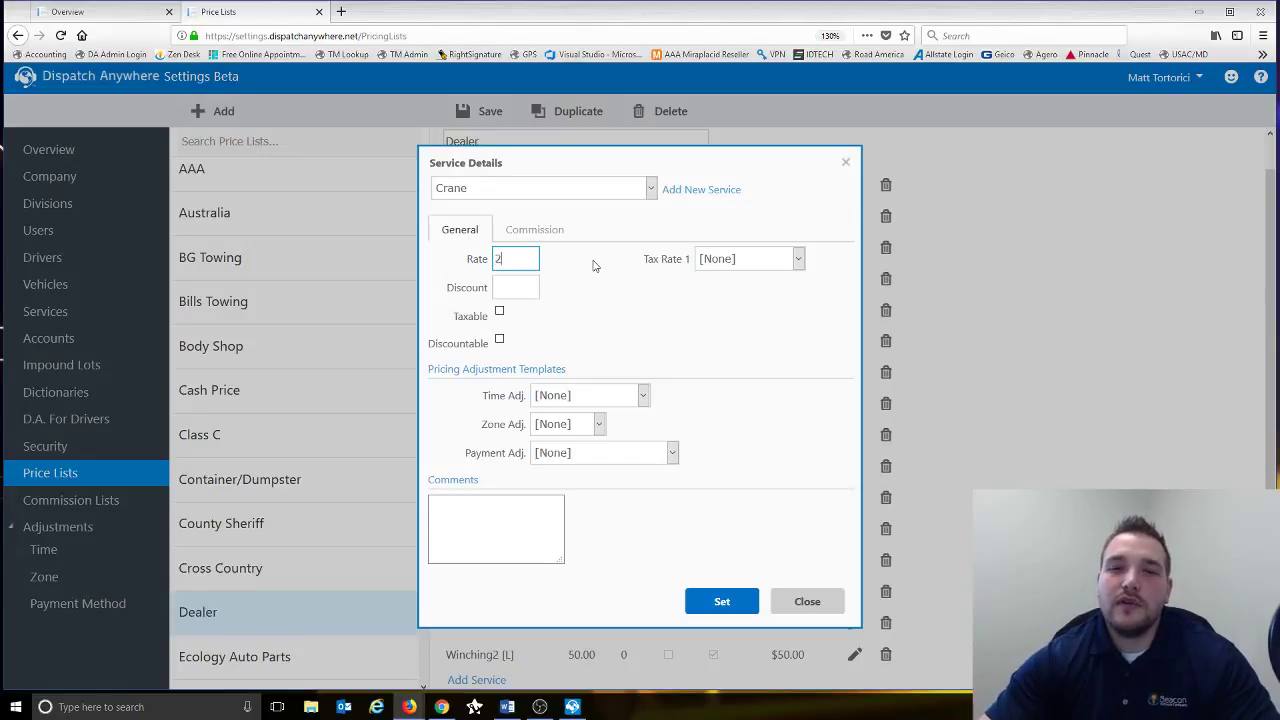
type("50")
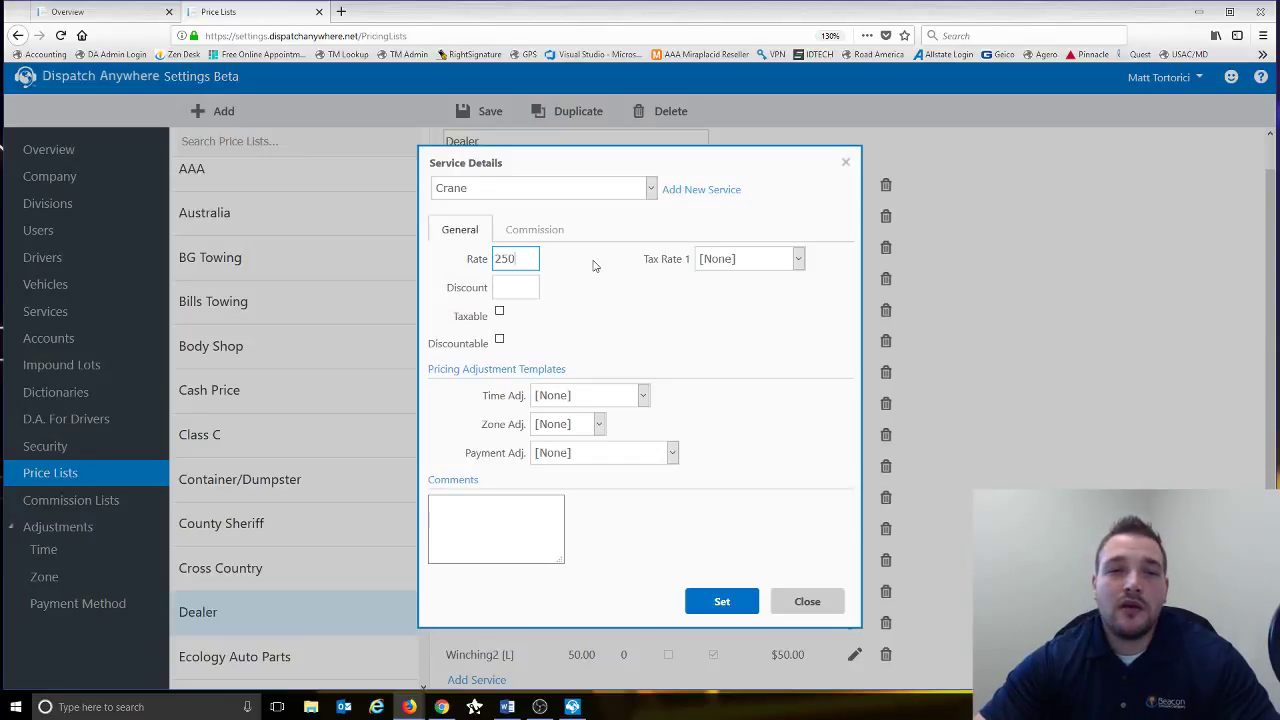
- Enter a -10% discount, then clear the discount again
key("Tab")
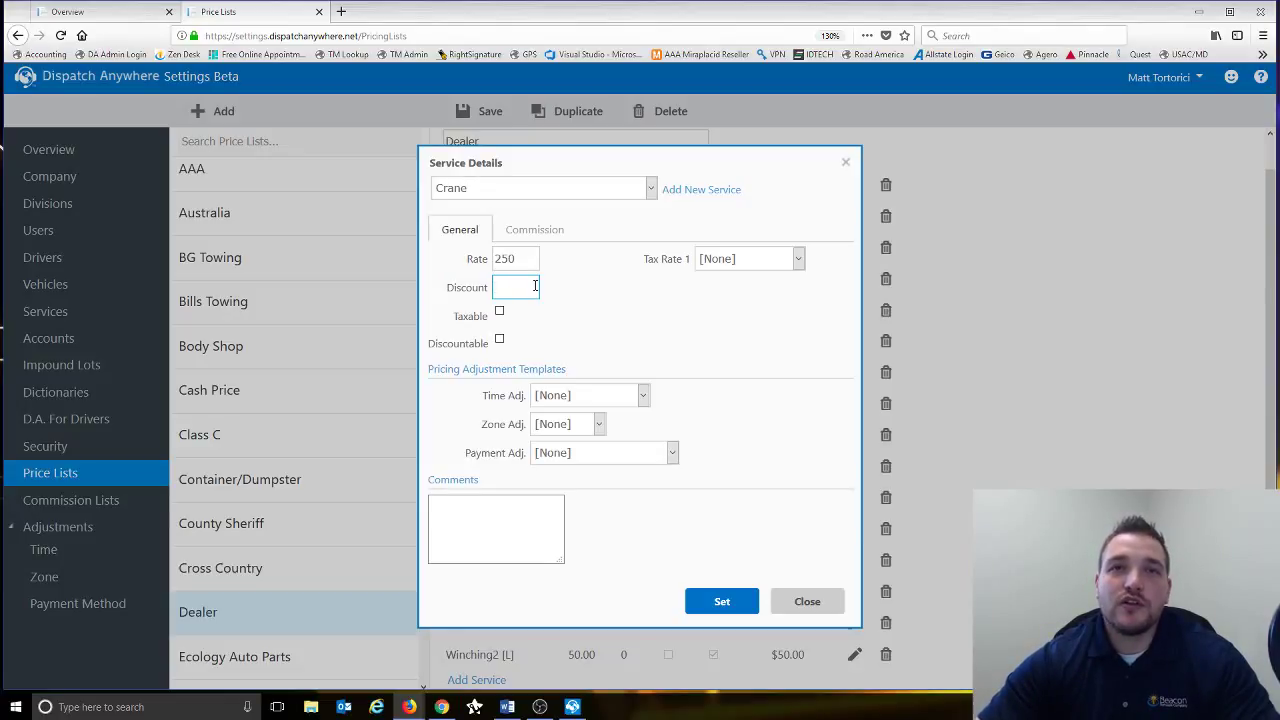
type("-100")
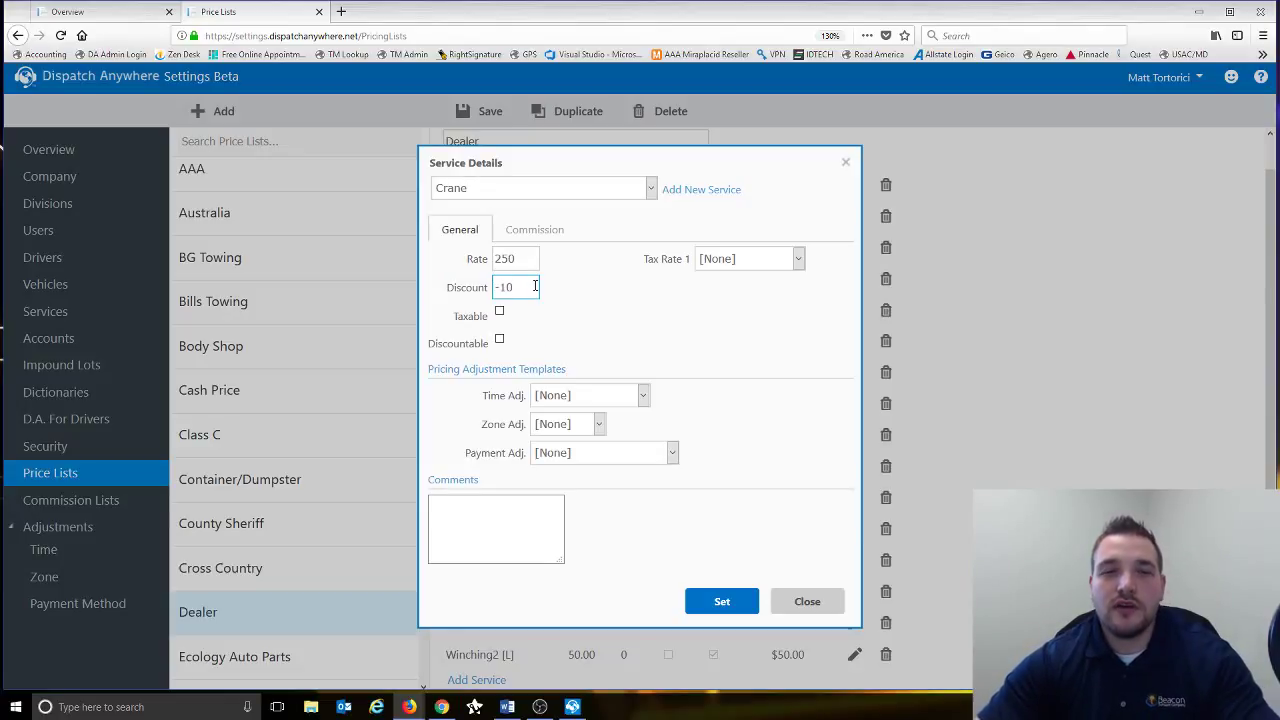
key("BackSpace")
type("%")
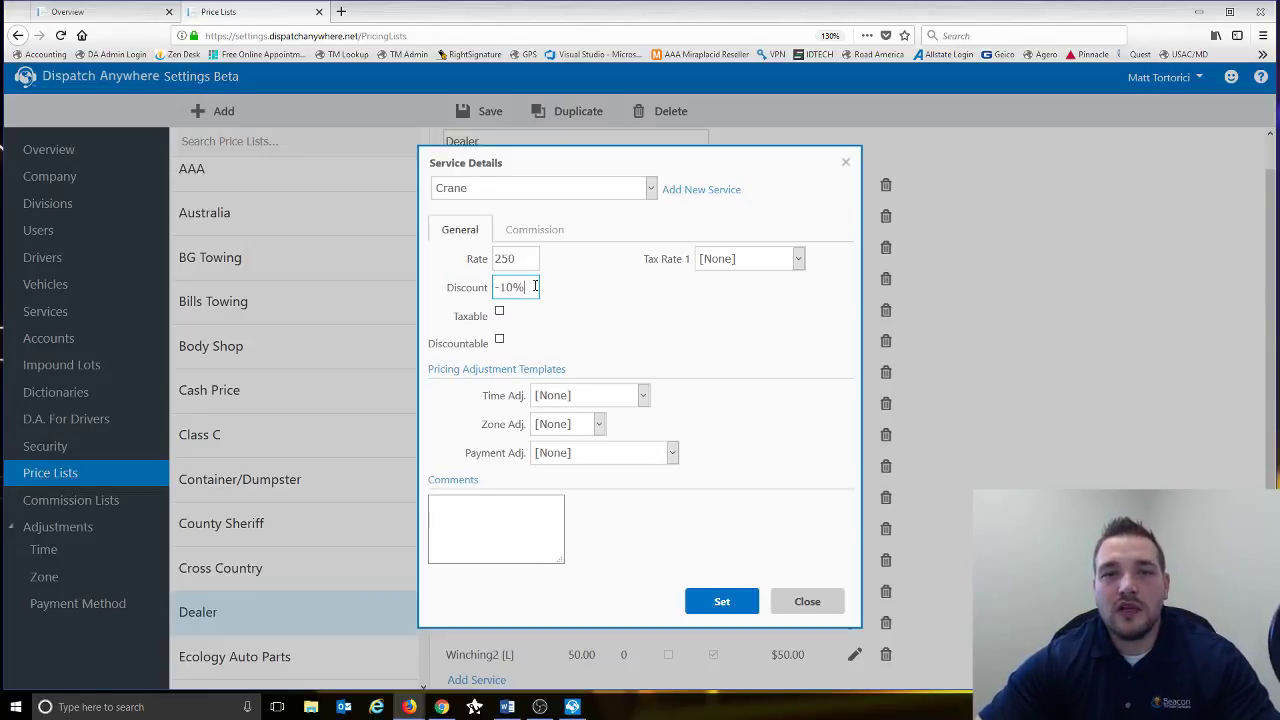
key("BackSpace")
key("BackSpace")
key("BackSpace")
key("BackSpace")
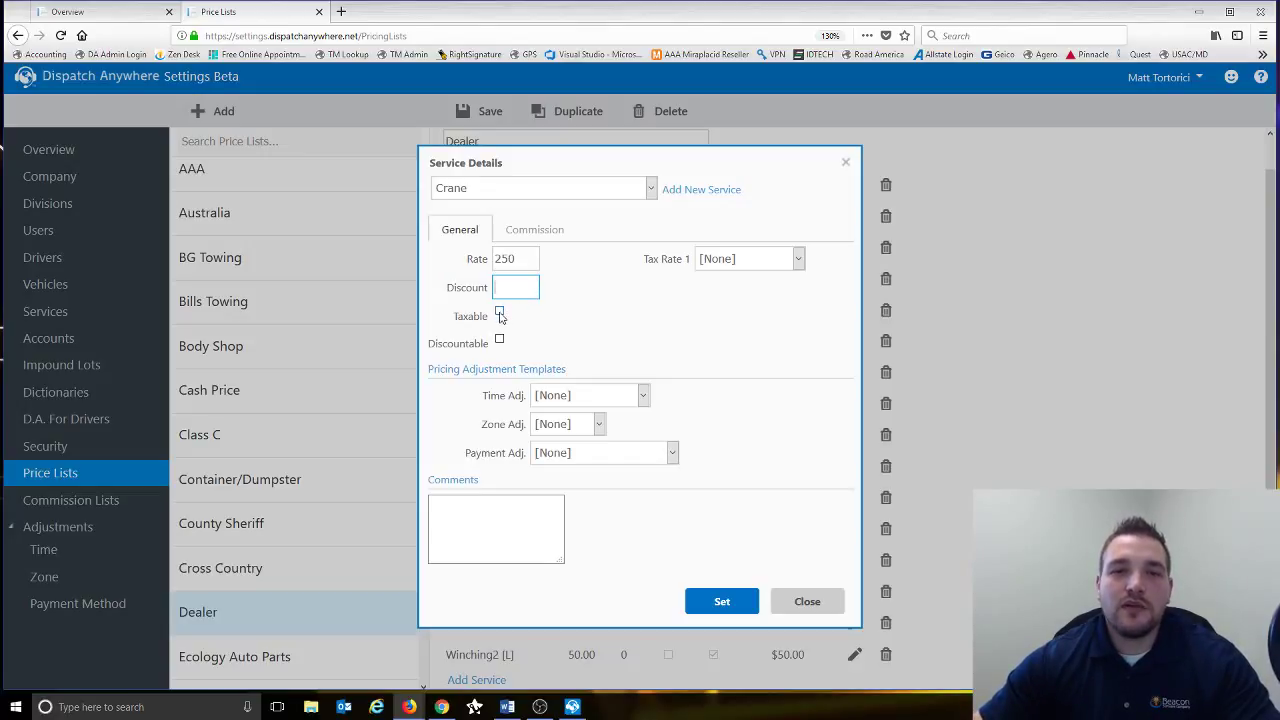
- Mark Crane as taxable under State Tax and as discountable
left_click(499, 314)
left_click(755, 261)
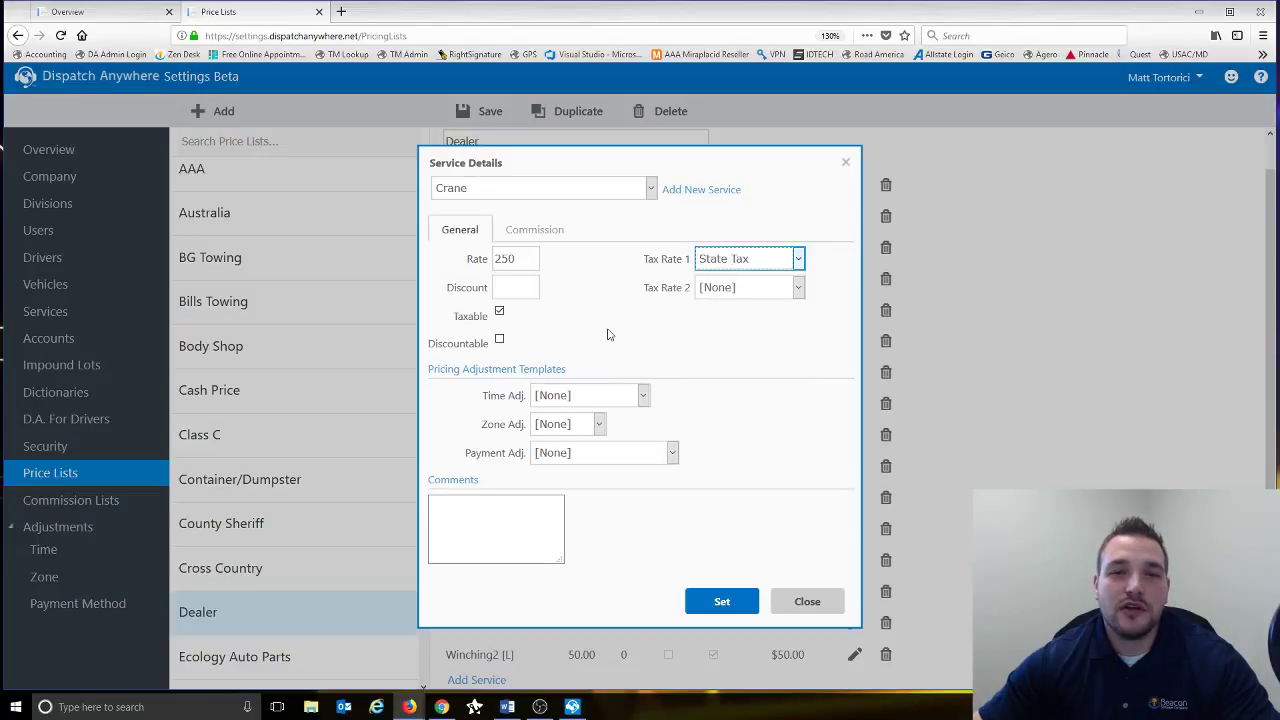
left_click(500, 340)
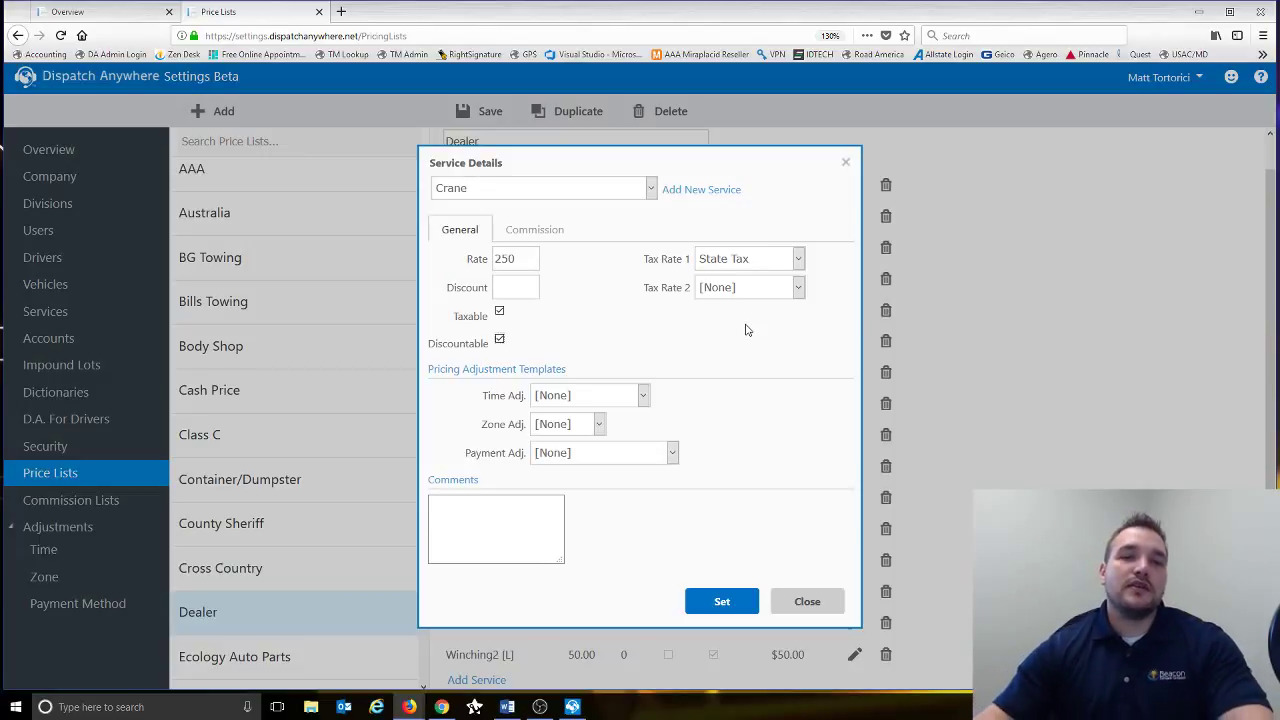
left_click(517, 295)
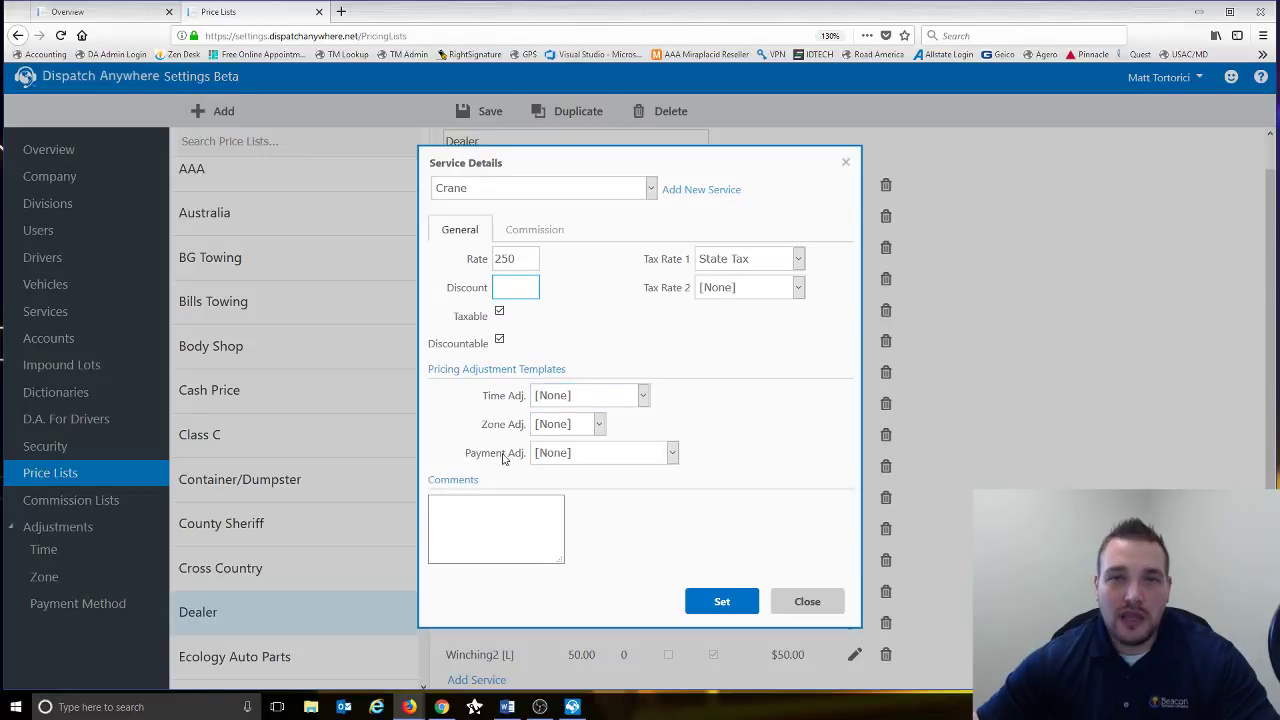
left_click(641, 396)
left_click(709, 380)
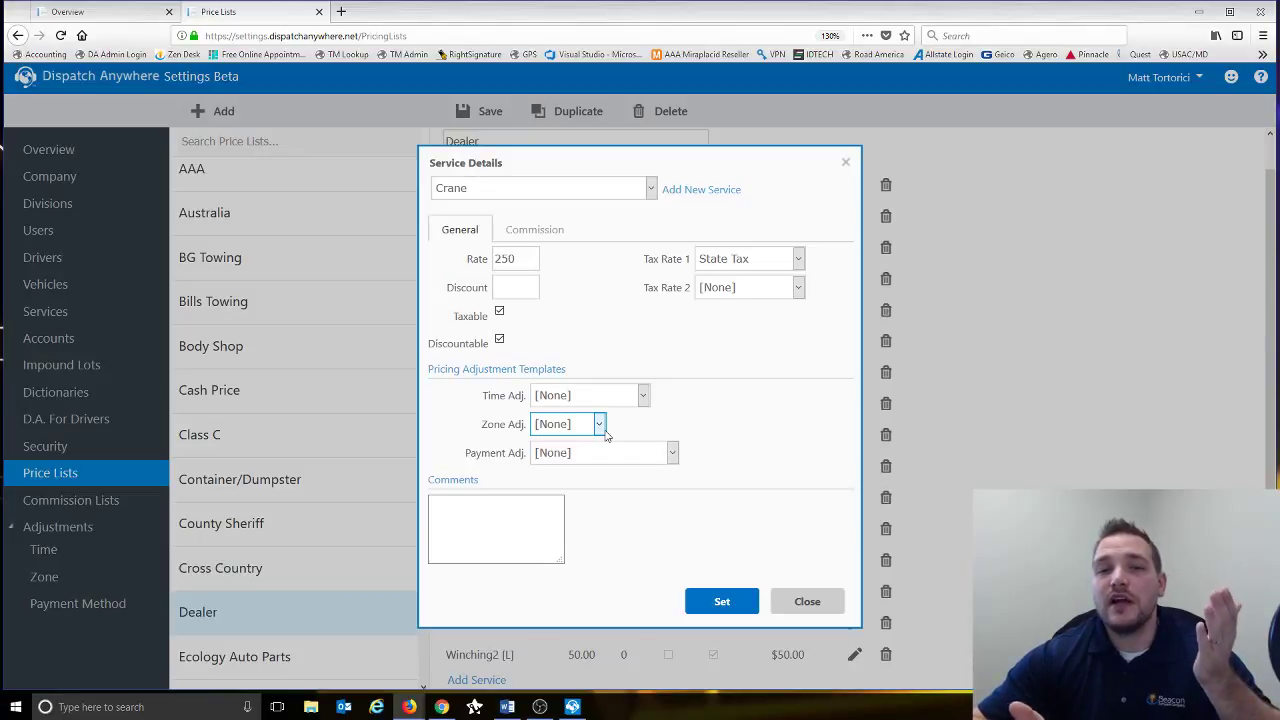
left_click(599, 425)
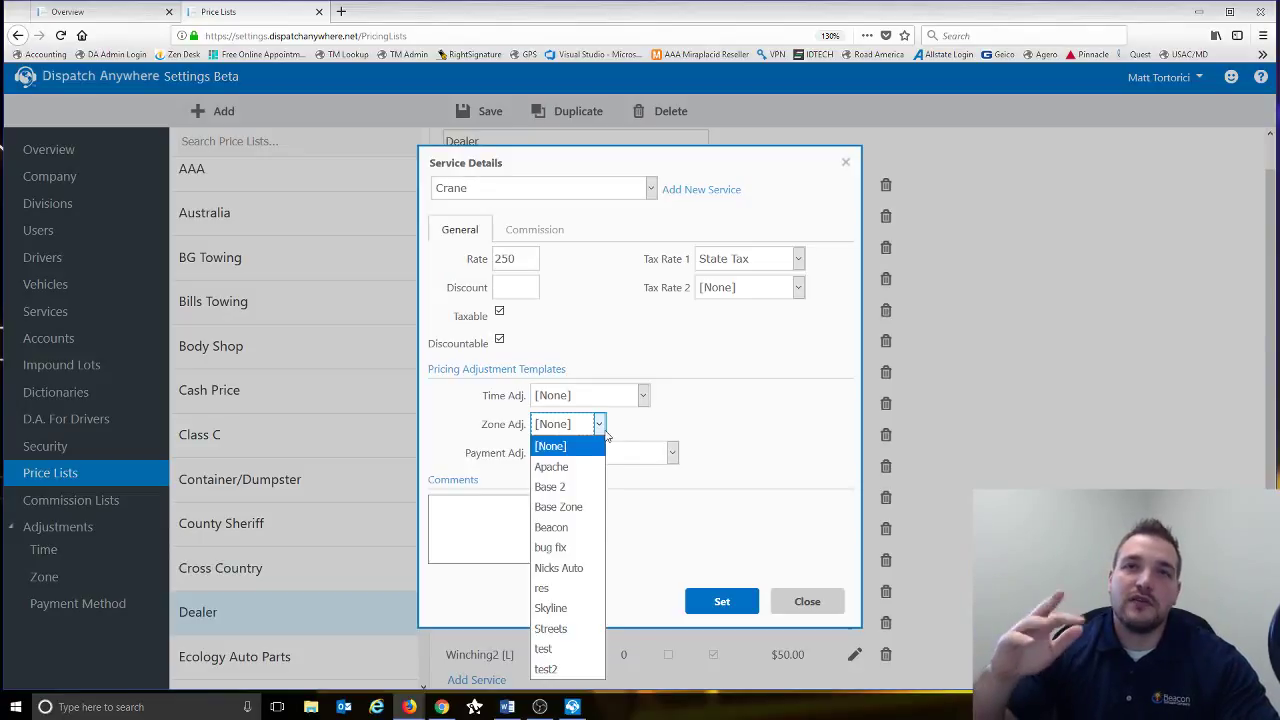
left_click(700, 394)
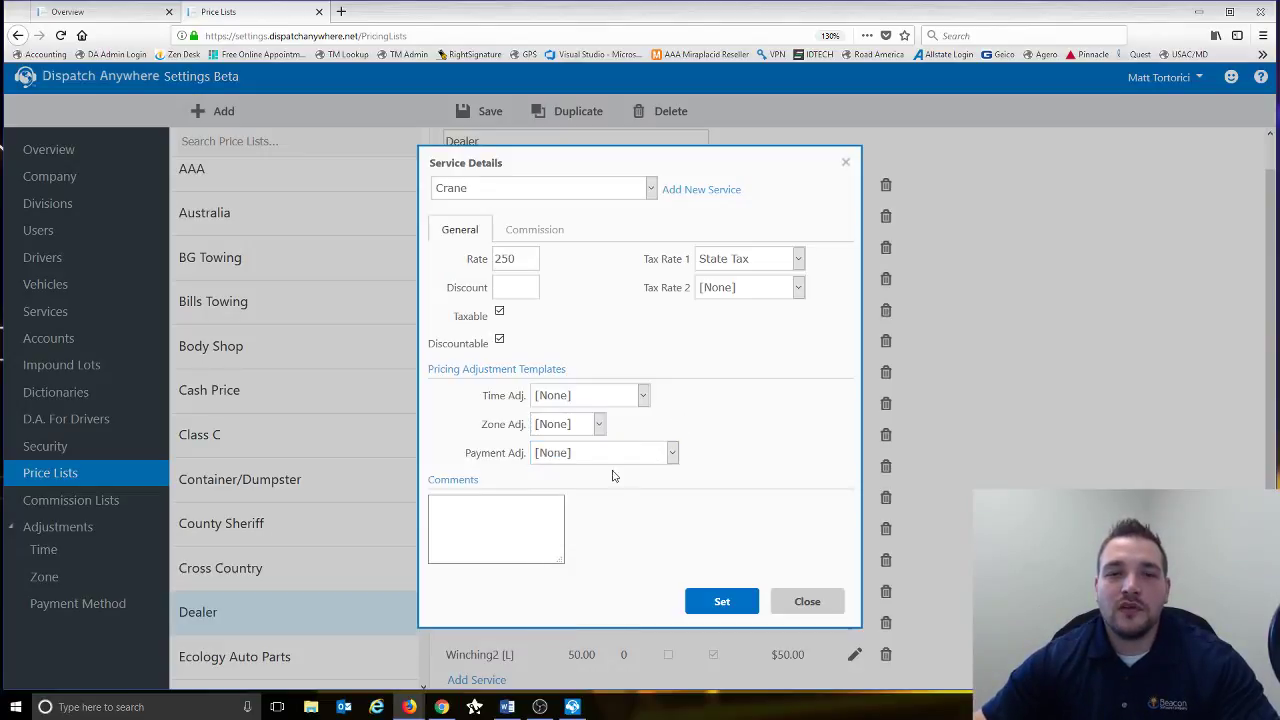
left_click(600, 462)
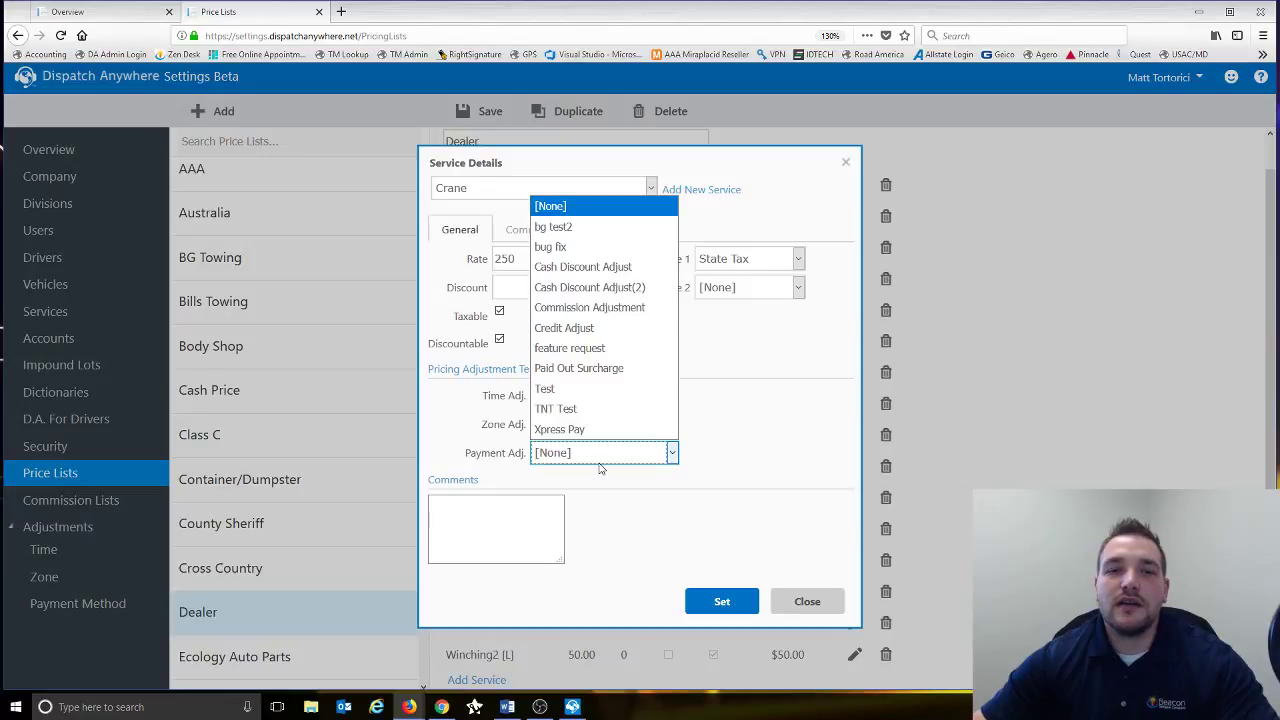
left_click(596, 493)
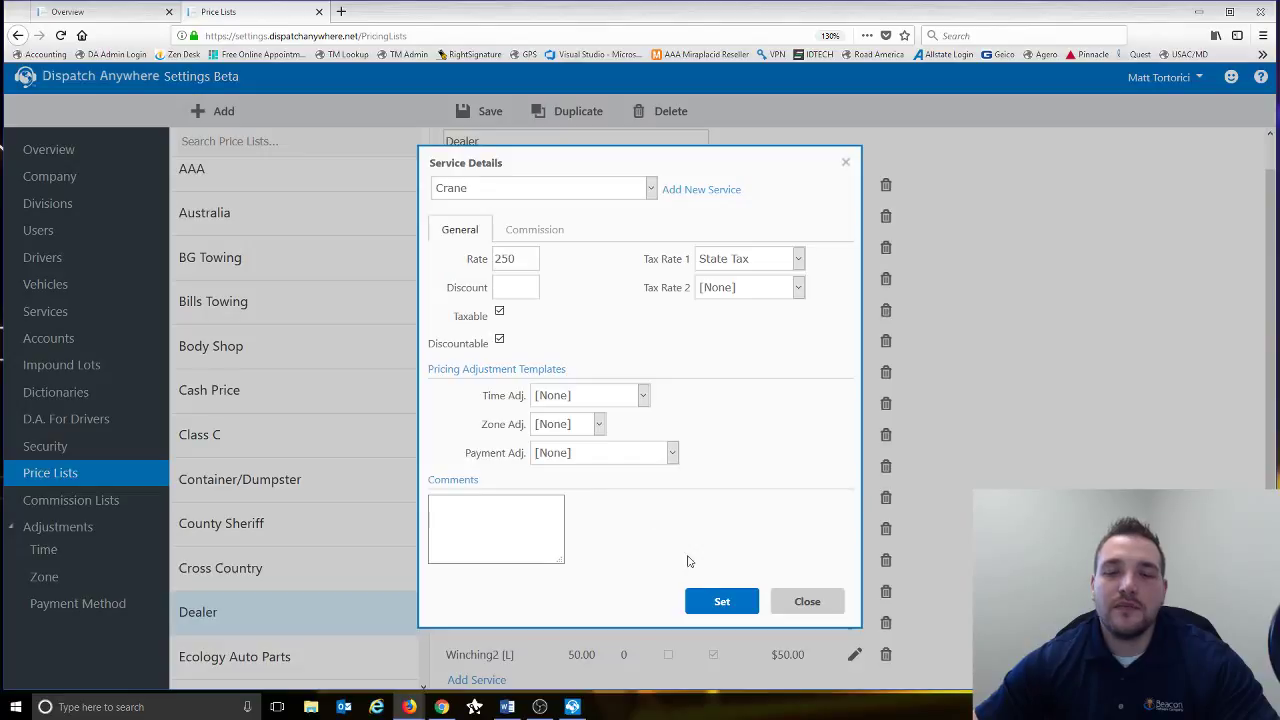
left_click(496, 525)
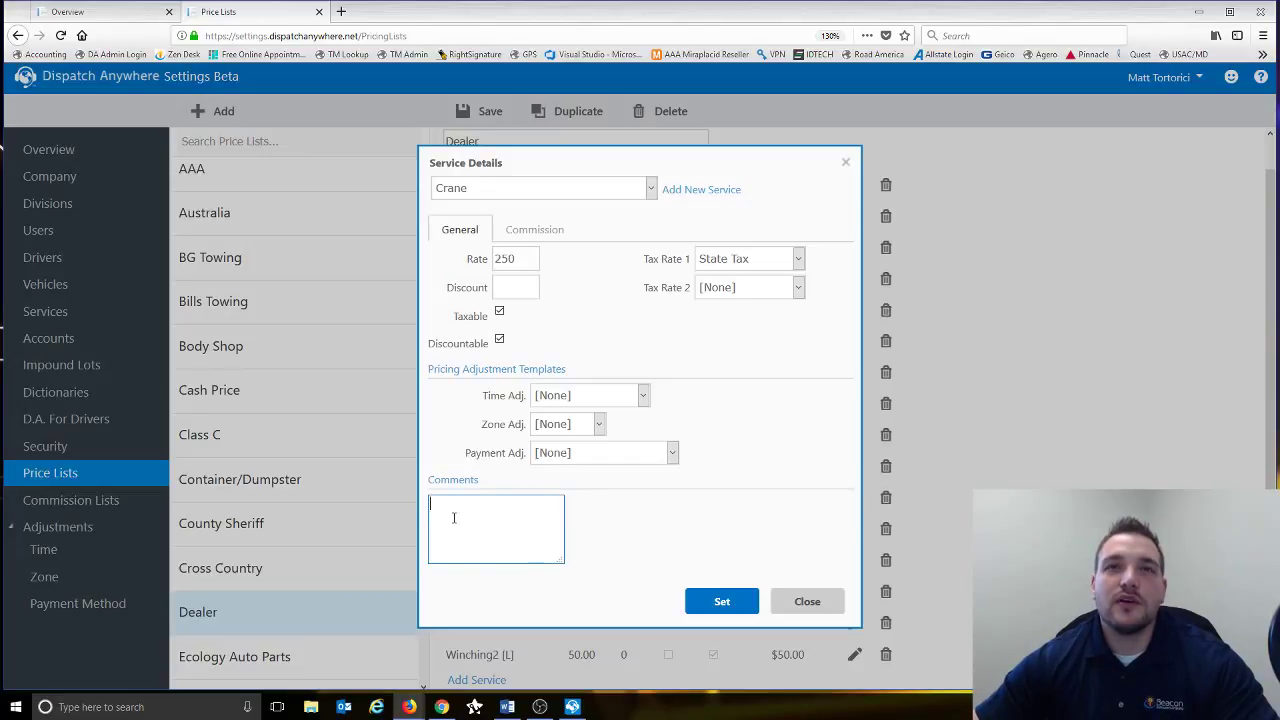
- Keep Crane selected in the Service list and start a blank New Service form
left_click(651, 188)
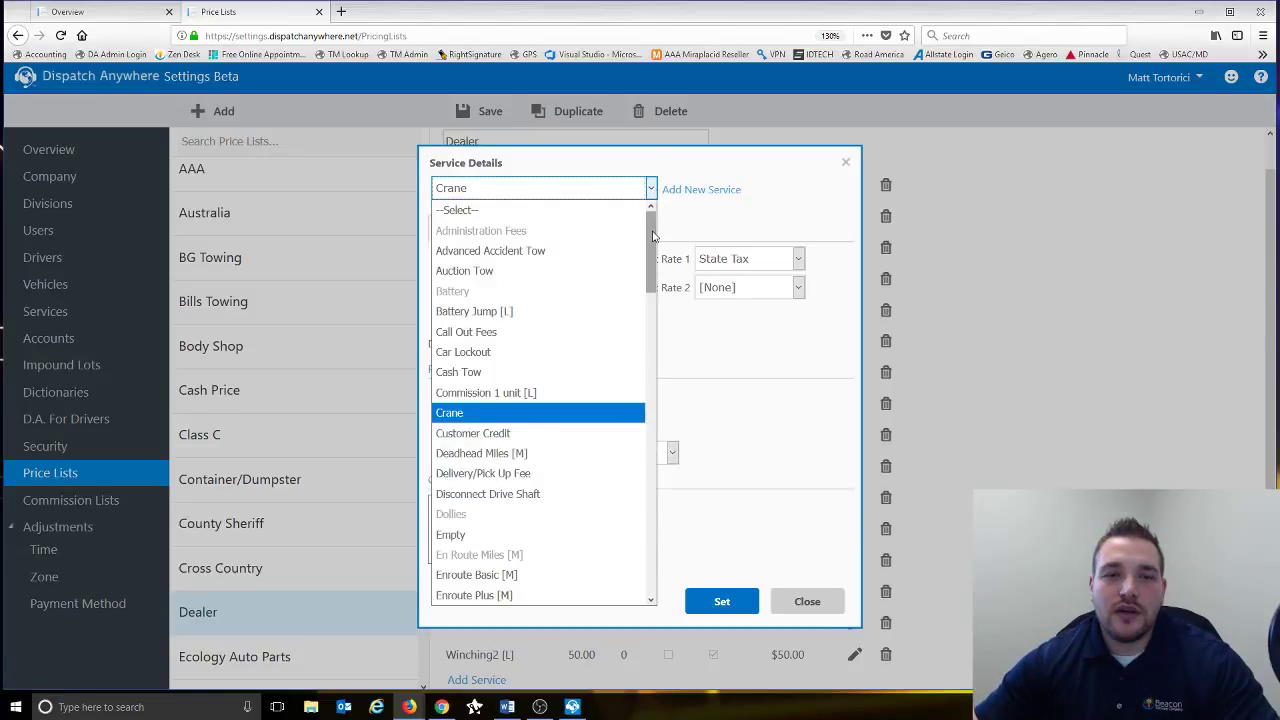
mouse_move(652, 246)
left_mouse_down()
mouse_move(647, 289)
mouse_move(660, 240)
left_mouse_up()
left_click(706, 223)
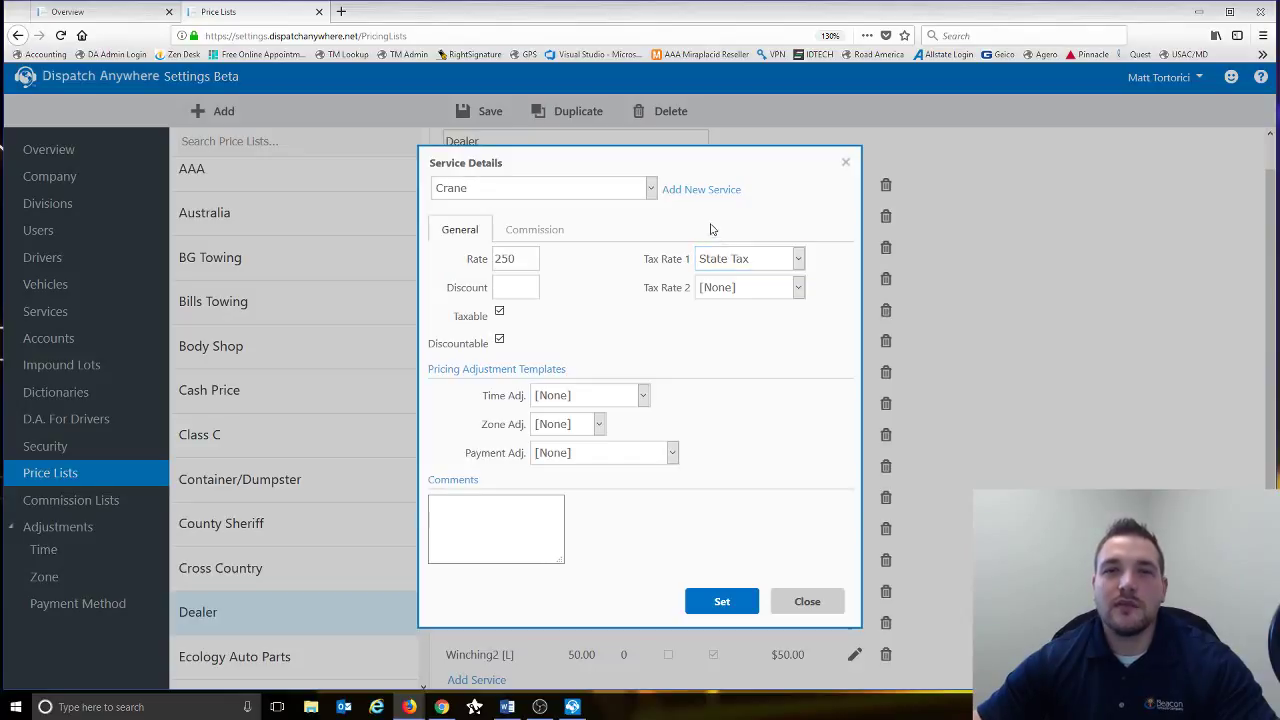
left_click(700, 192)
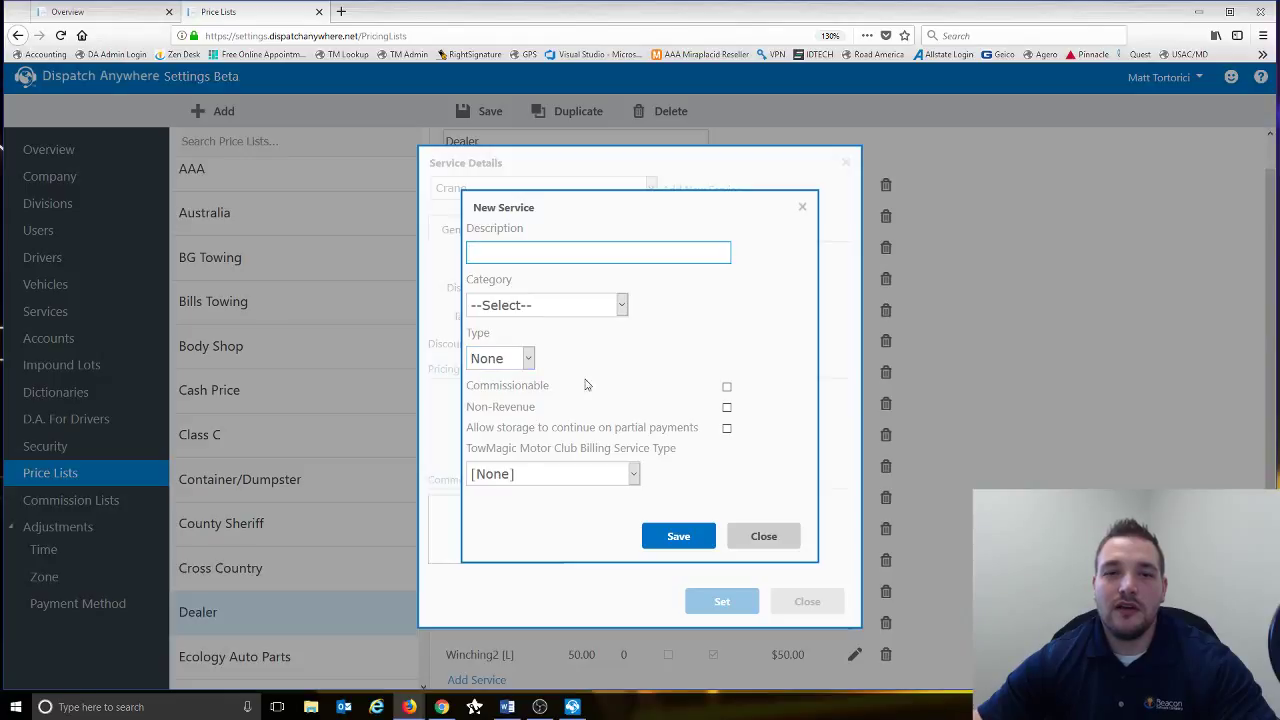
- Close the New Service form and the Crane Service Details without saving
left_click(742, 526)
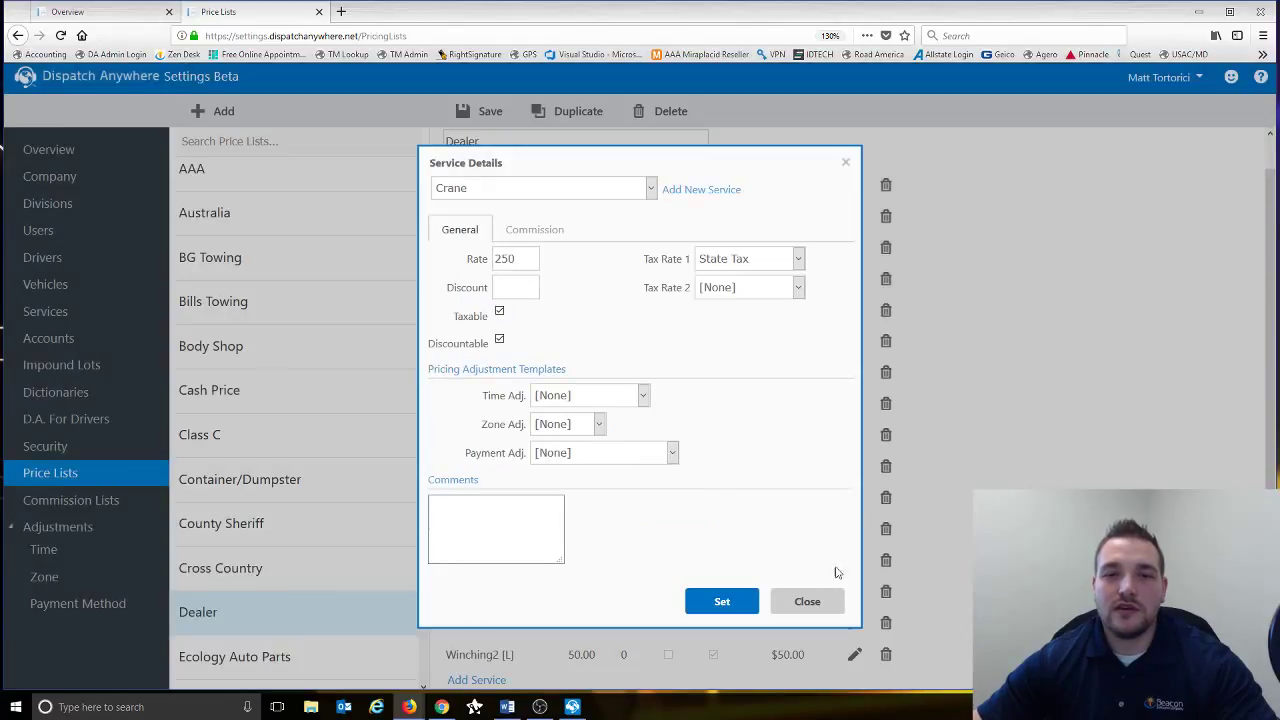
left_click(810, 601)
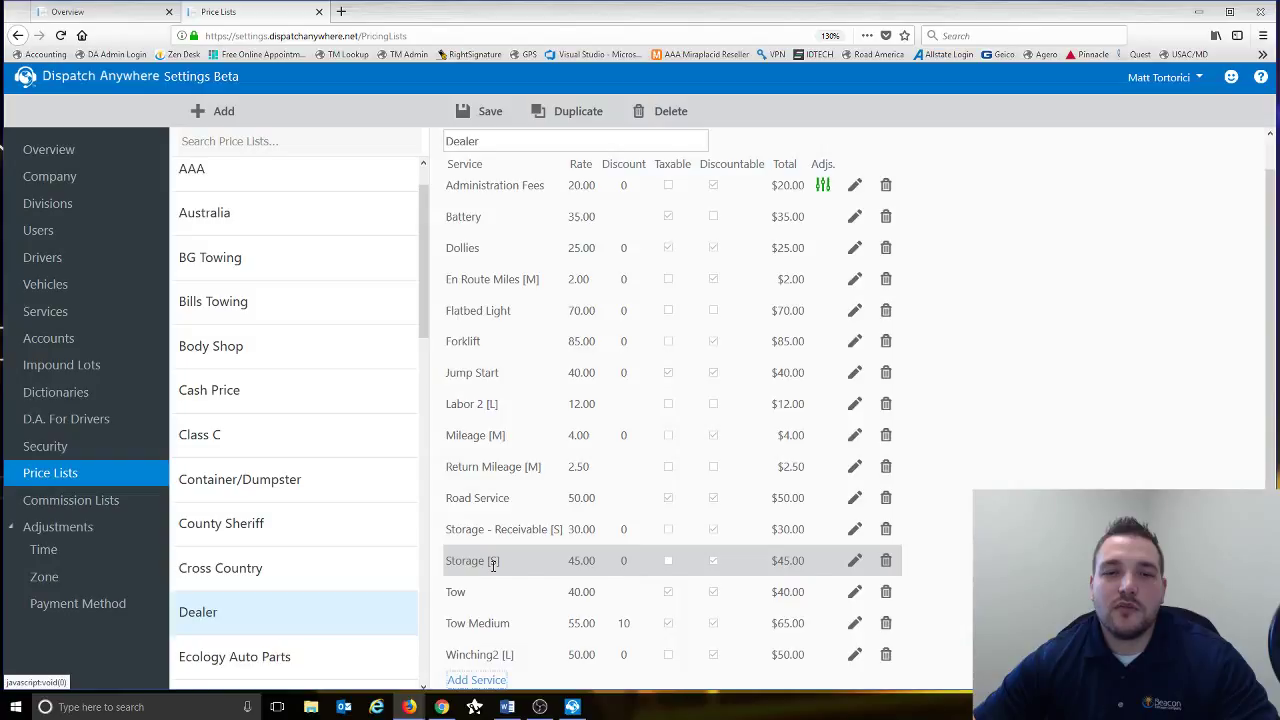
- Open the Distance Price Calculator for En Route Miles [M]'s 2.00 rate
left_click(853, 280)
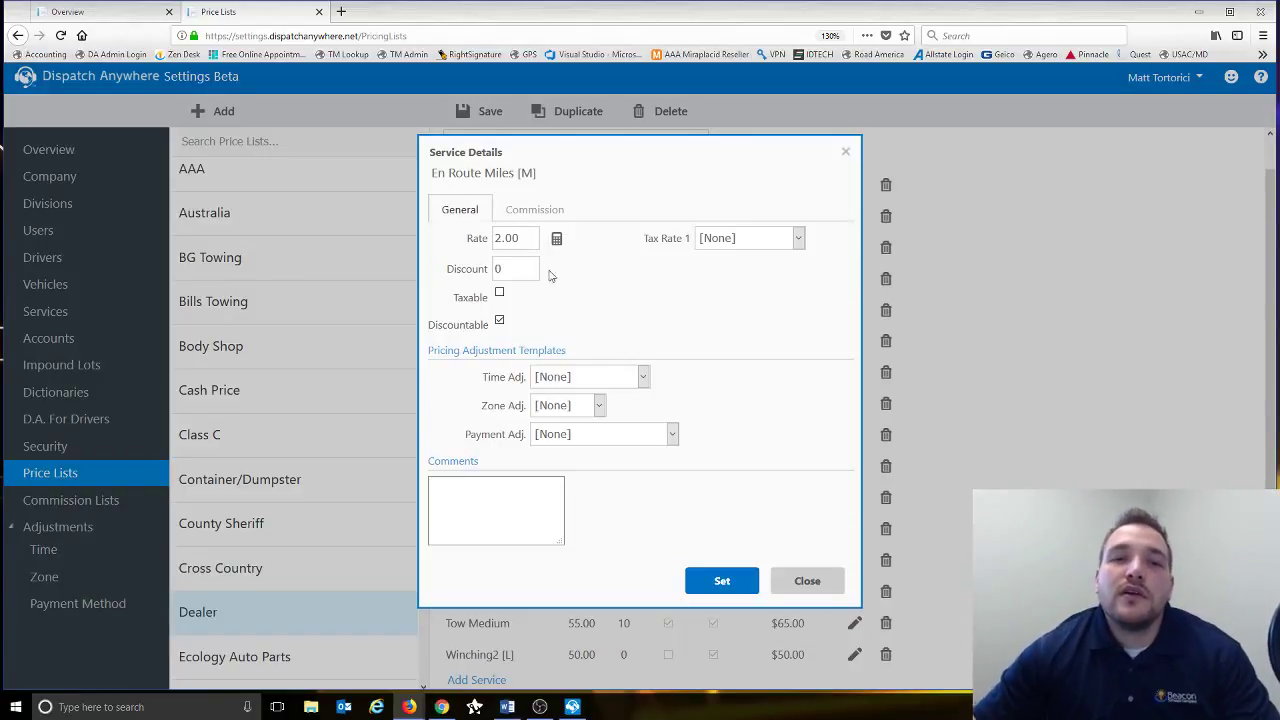
left_click_drag(512, 240, 441, 244)
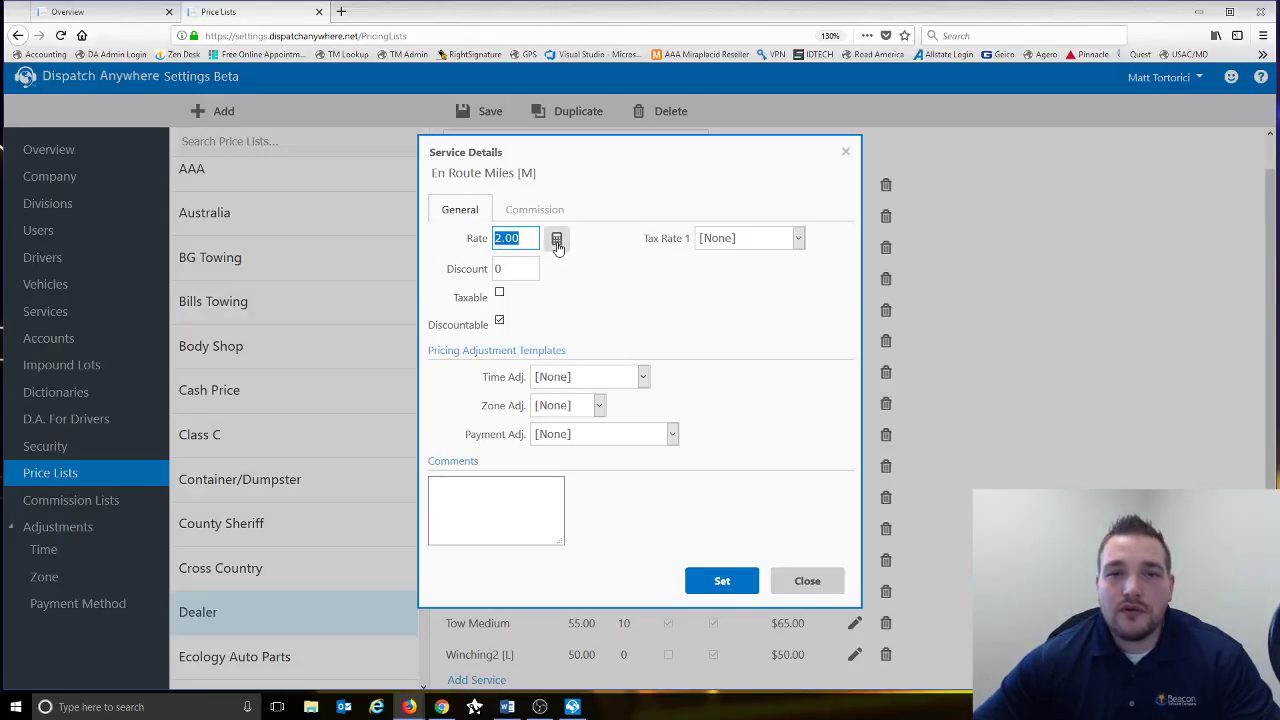
left_click(557, 245)
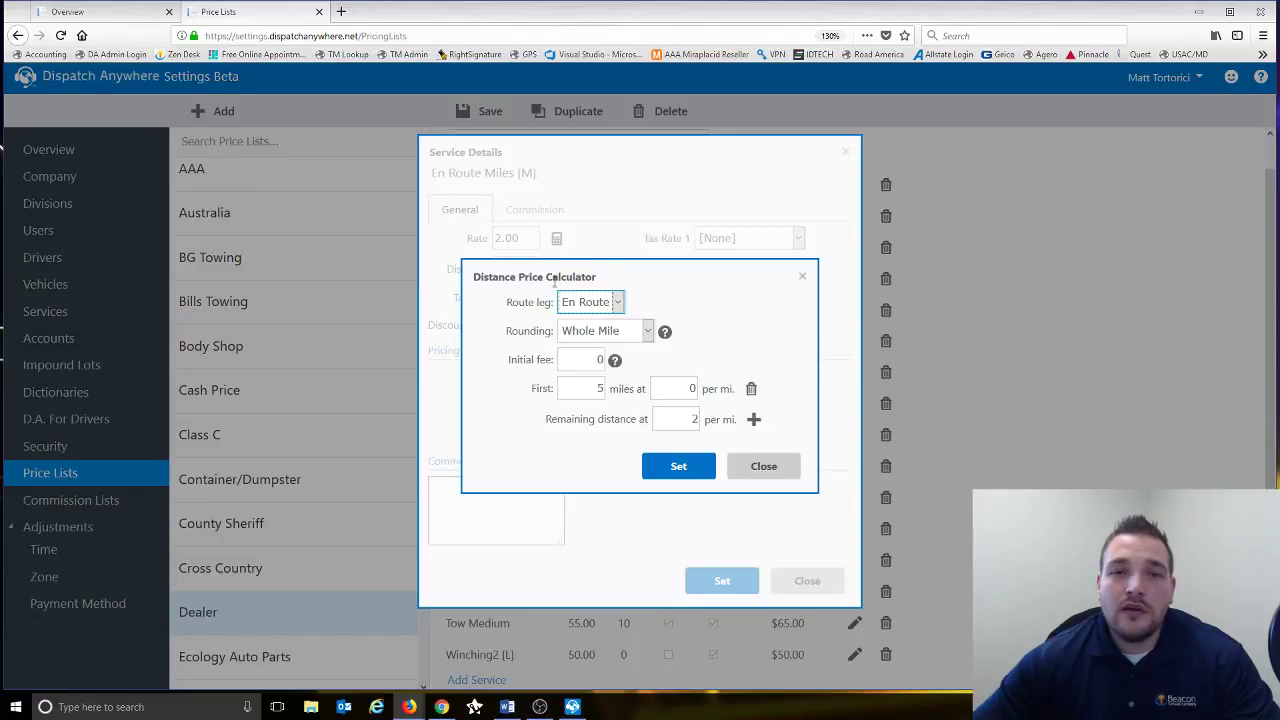
- Keep En Route leg and Whole Mile rounding, check initial fee help, and delete the first-miles tier
left_click(619, 303)
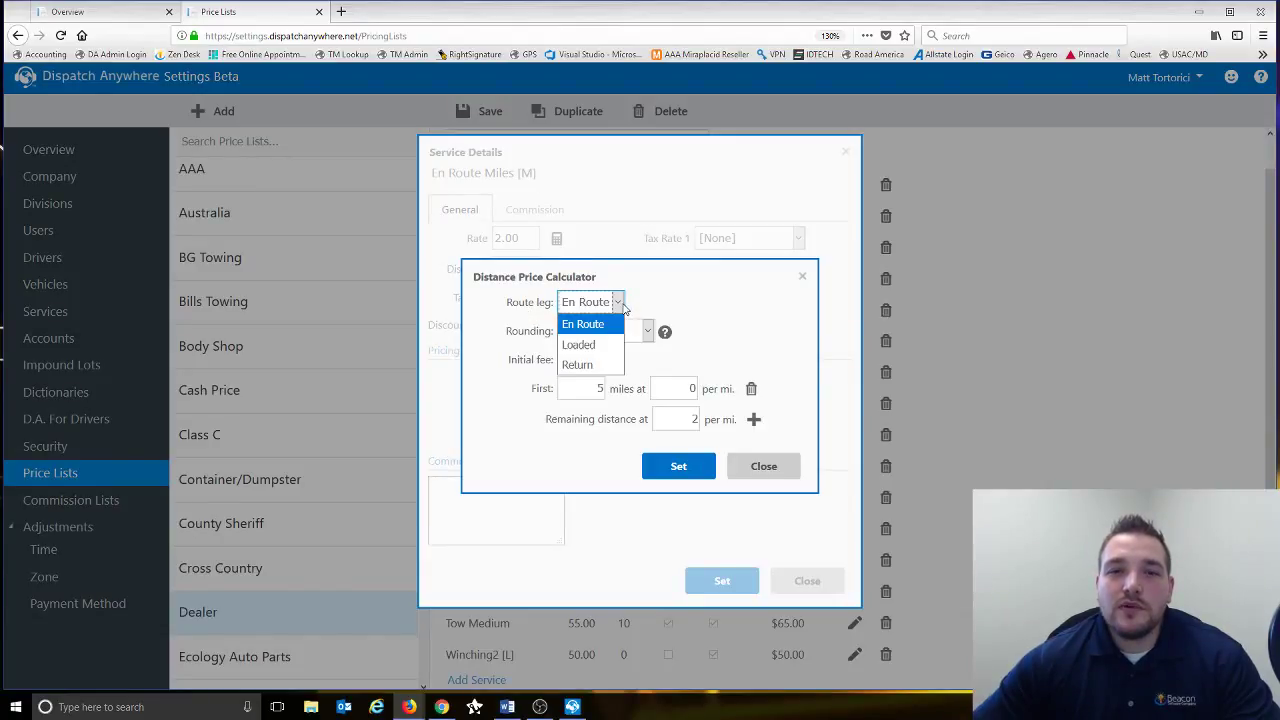
left_click(621, 304)
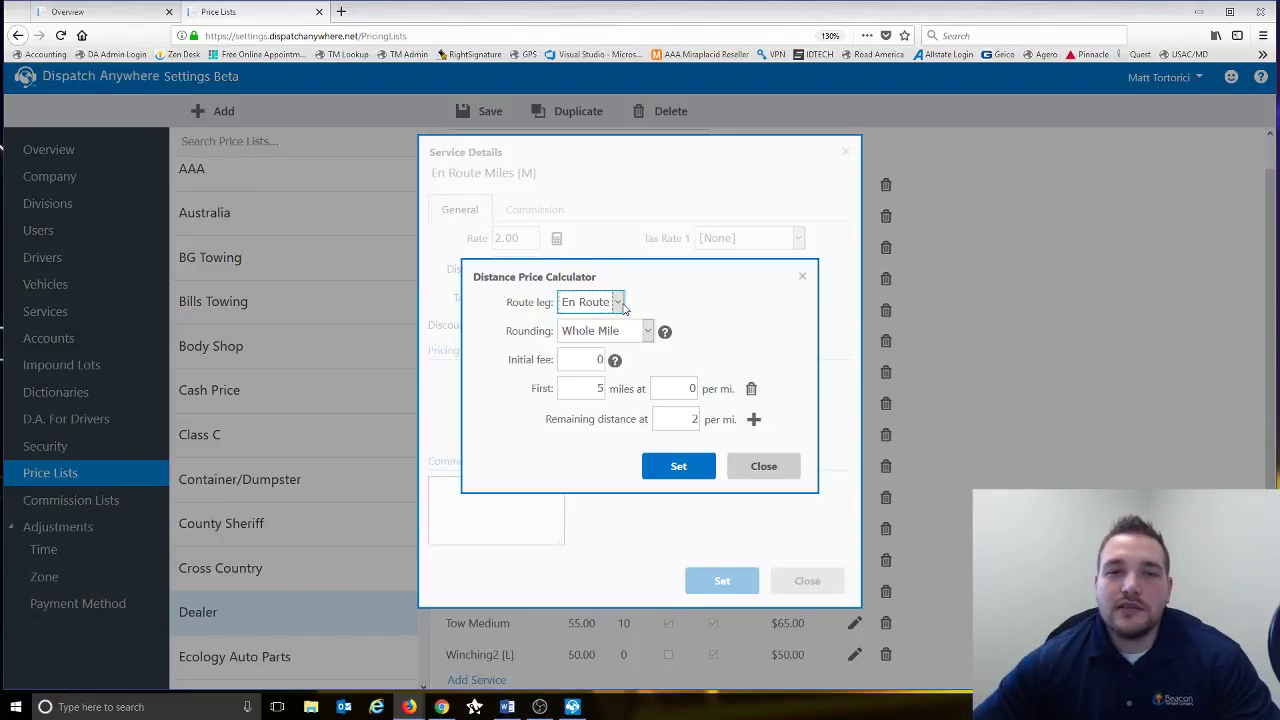
left_click(647, 332)
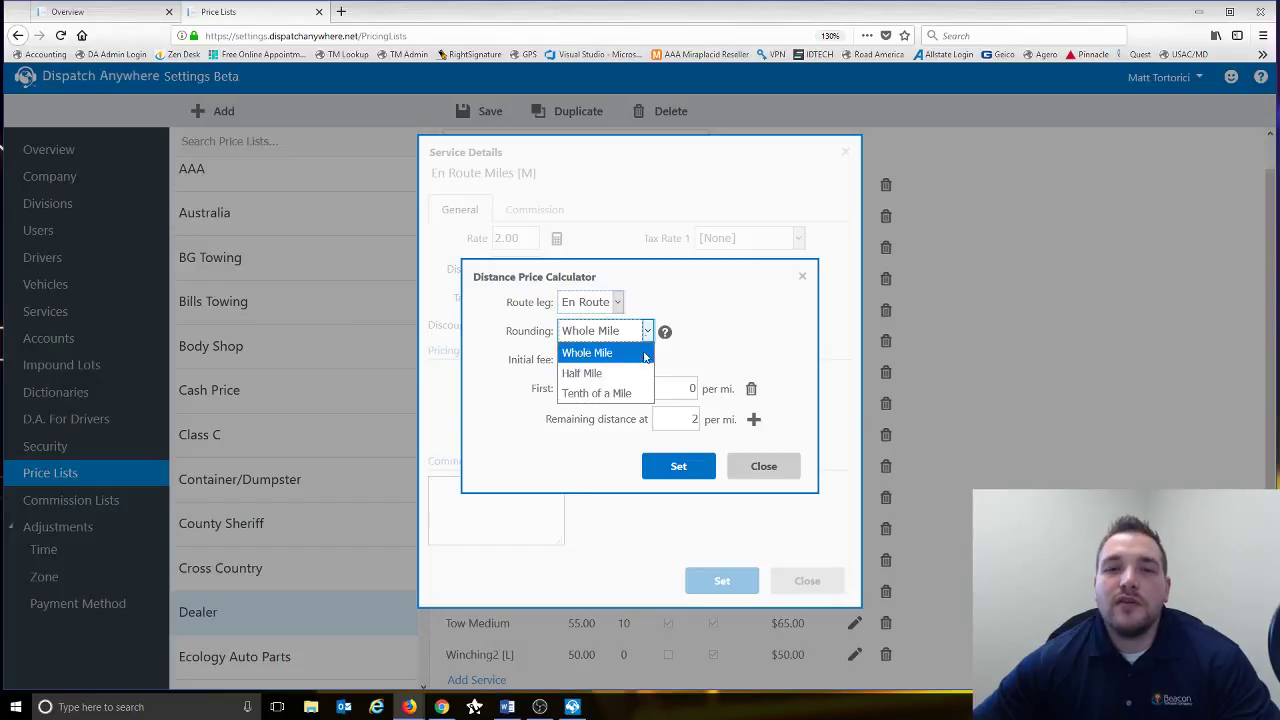
left_click(703, 340)
mouse_move(668, 340)
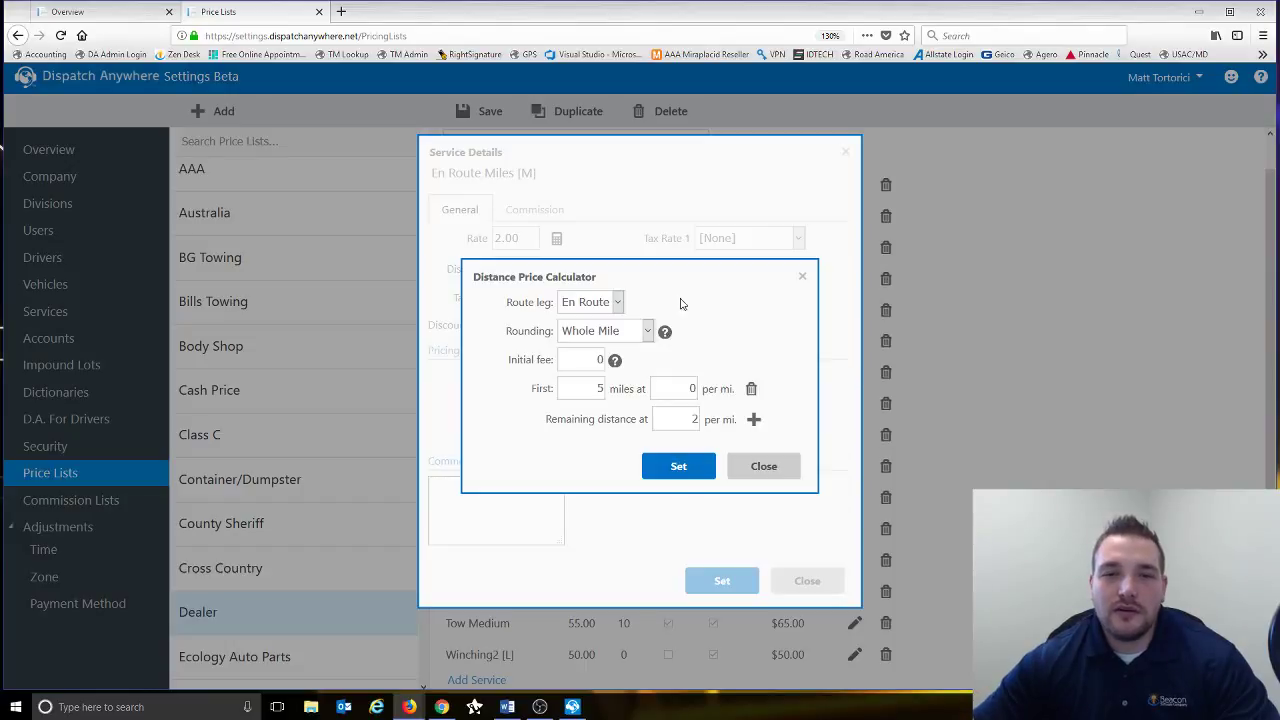
left_click(598, 361)
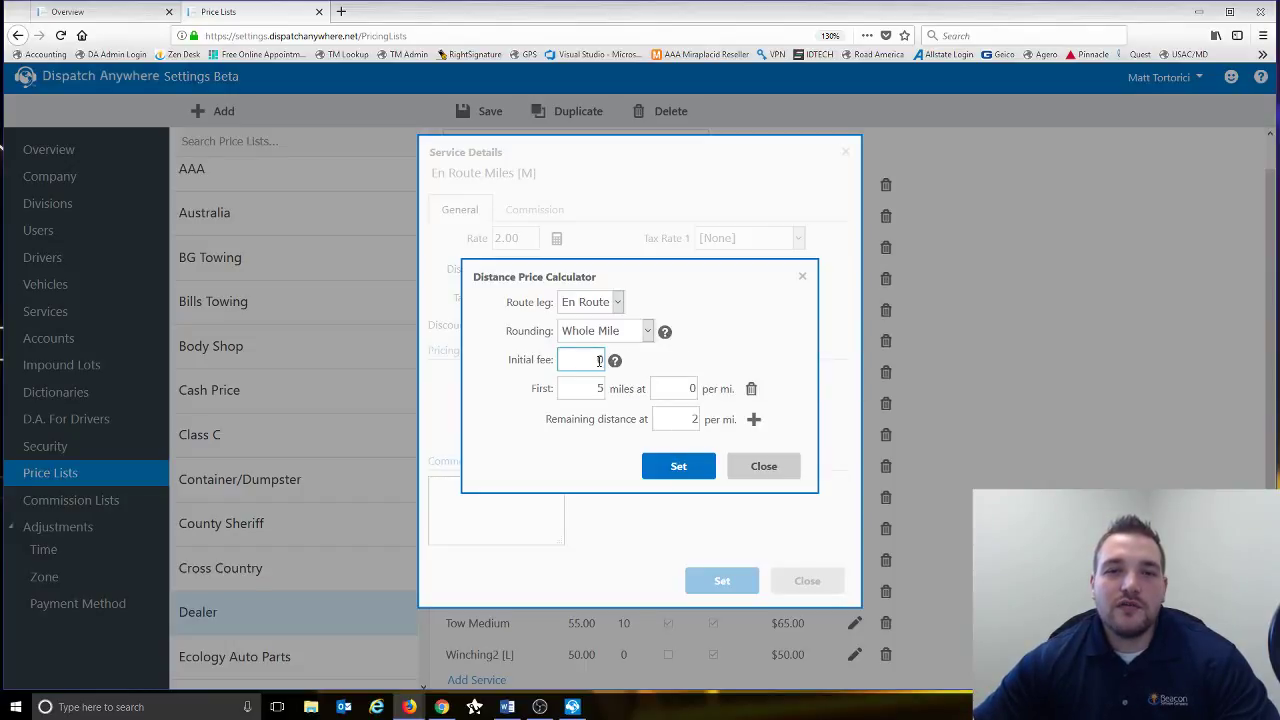
left_click(614, 361)
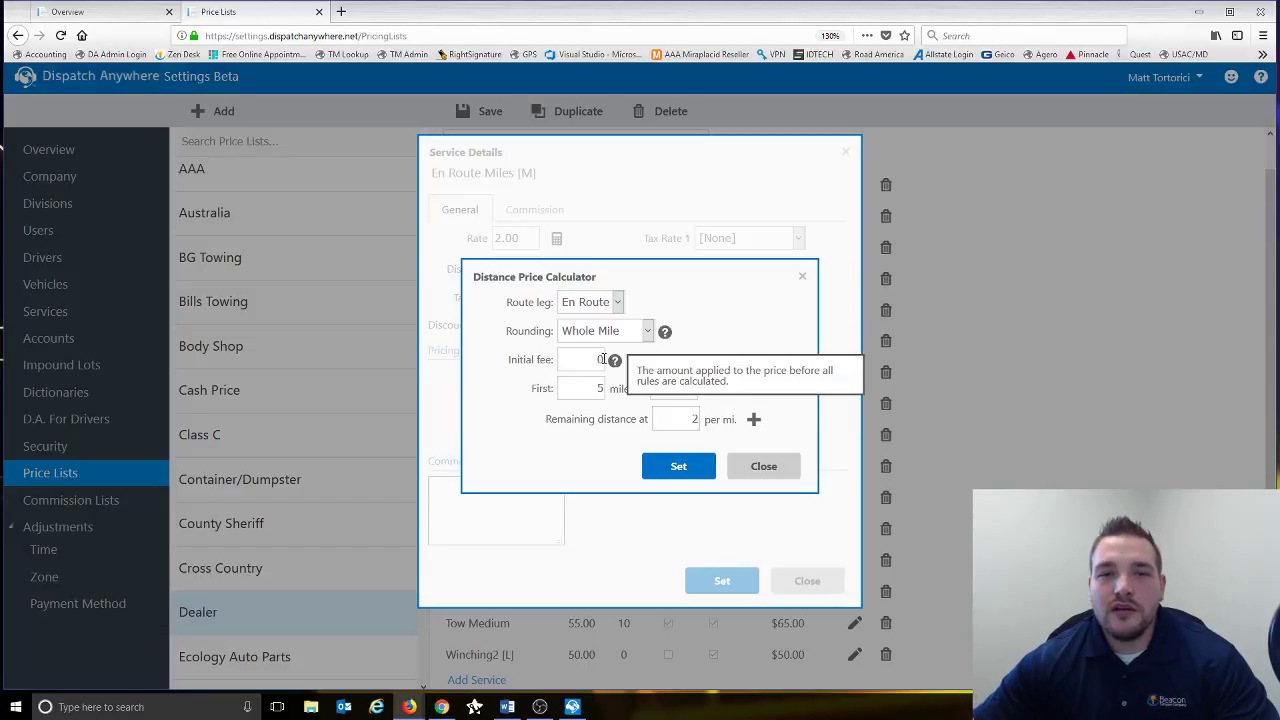
left_click(585, 357)
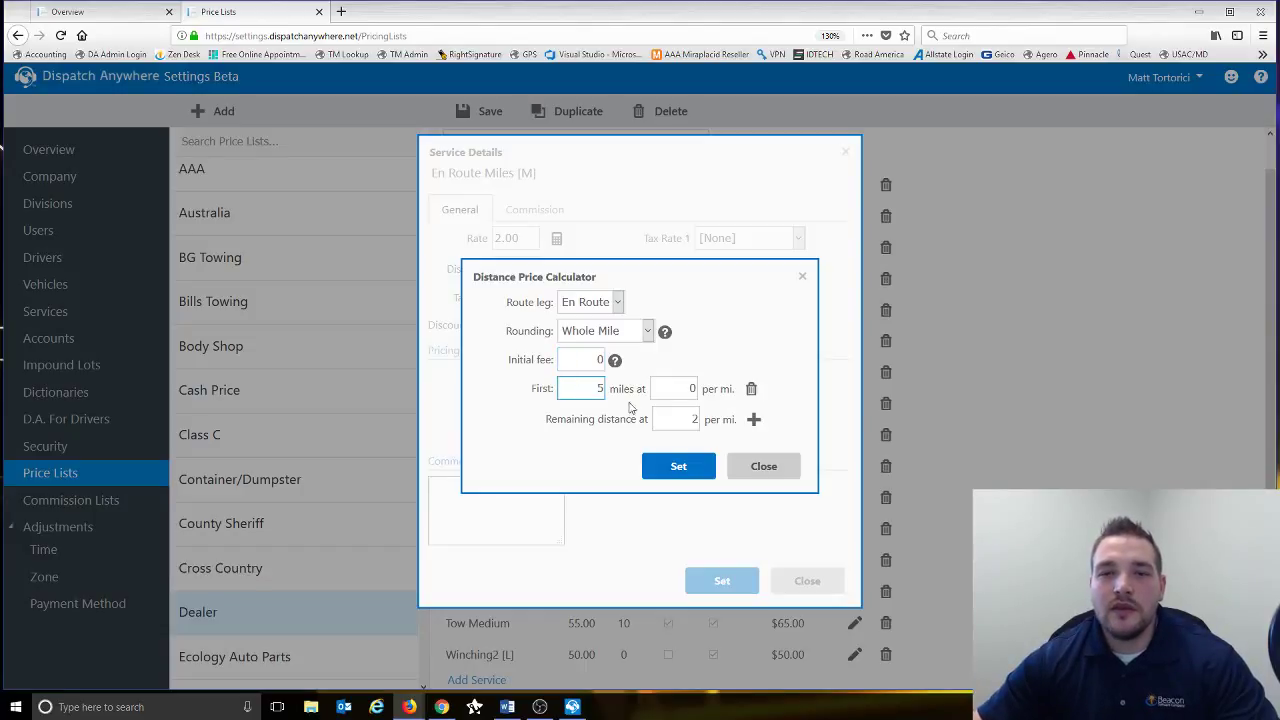
left_click(751, 389)
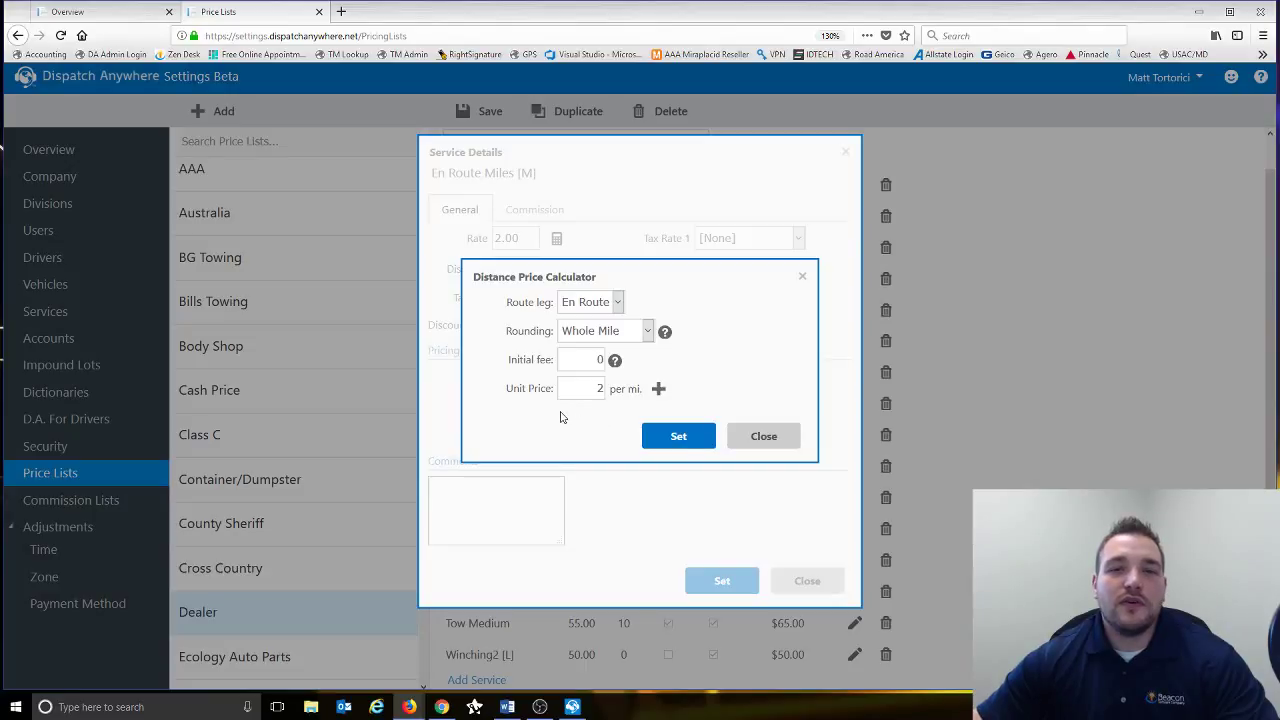
- Add a First tier of 10 miles, a Next tier of 90 miles at 2, and remaining rate 4
left_click(658, 390)
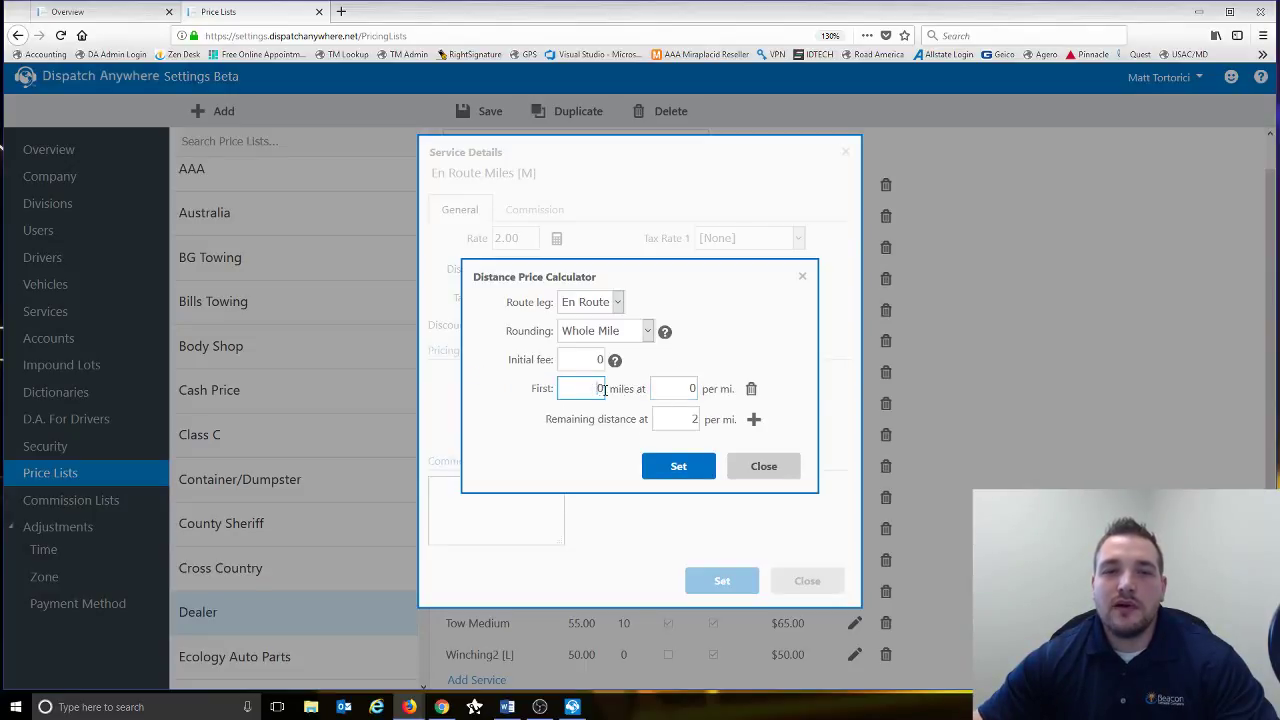
type("10")
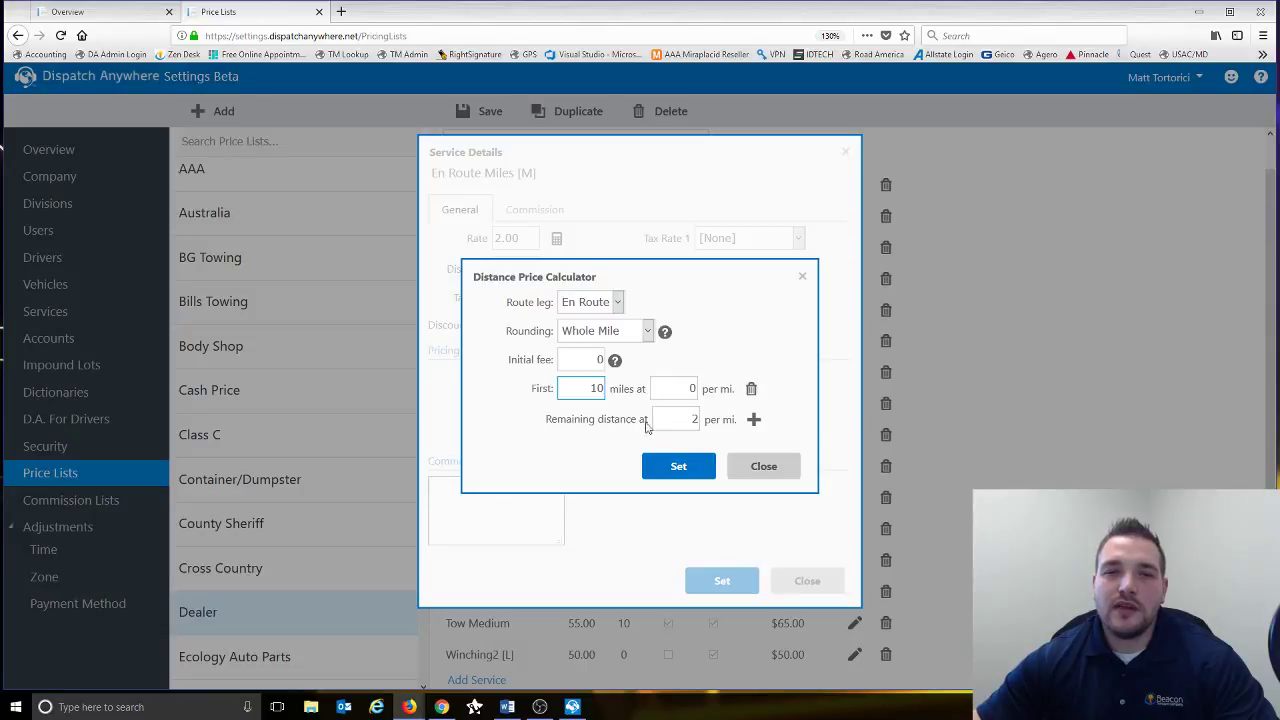
left_click(754, 419)
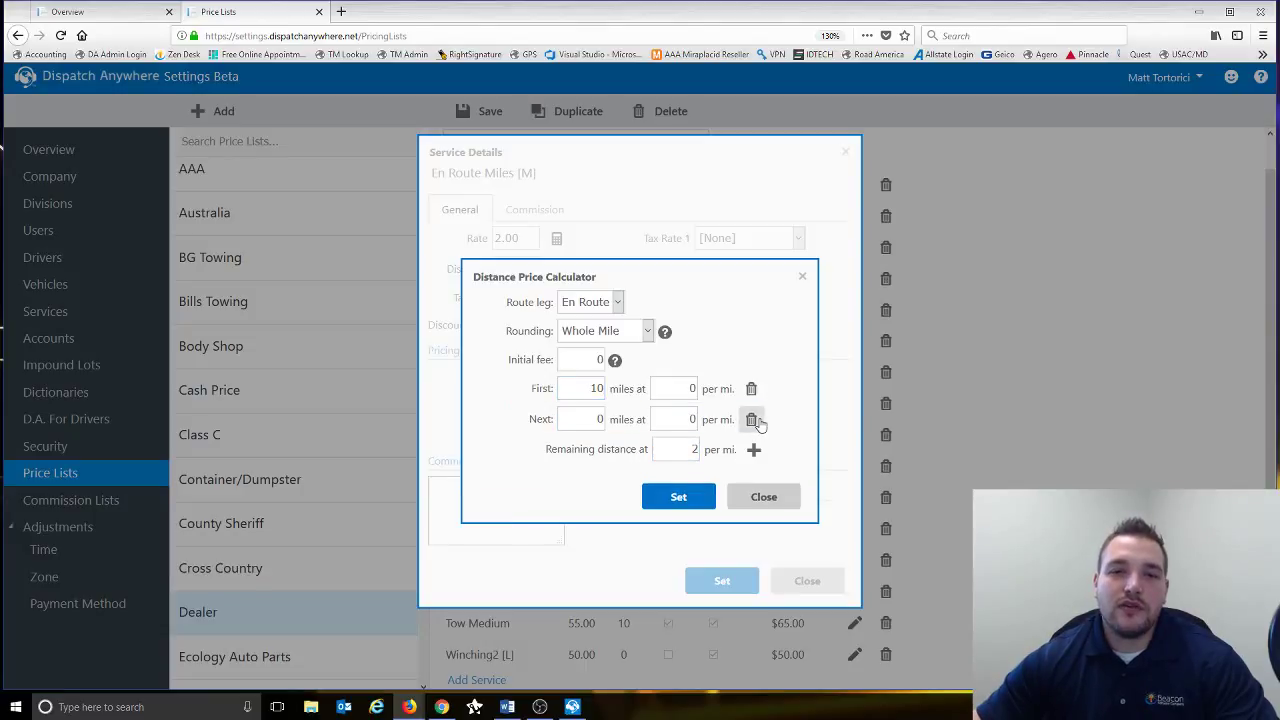
left_click(597, 419)
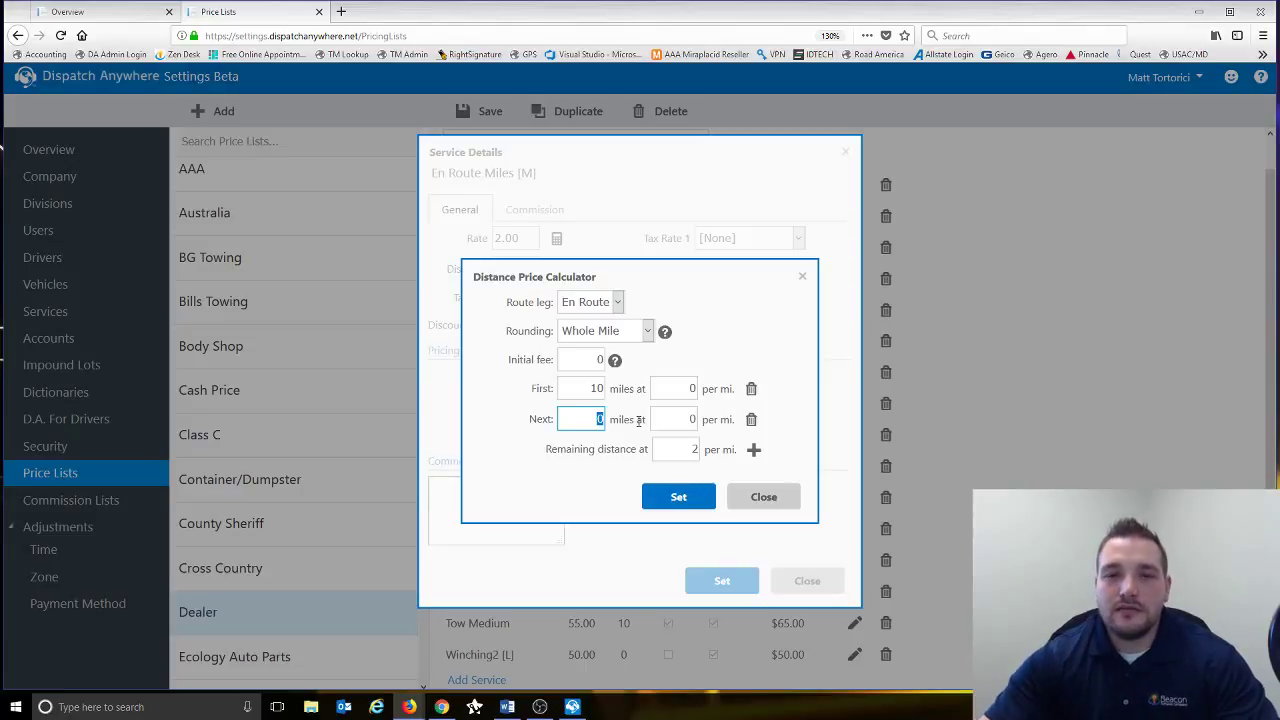
type("90")
key("Tab")
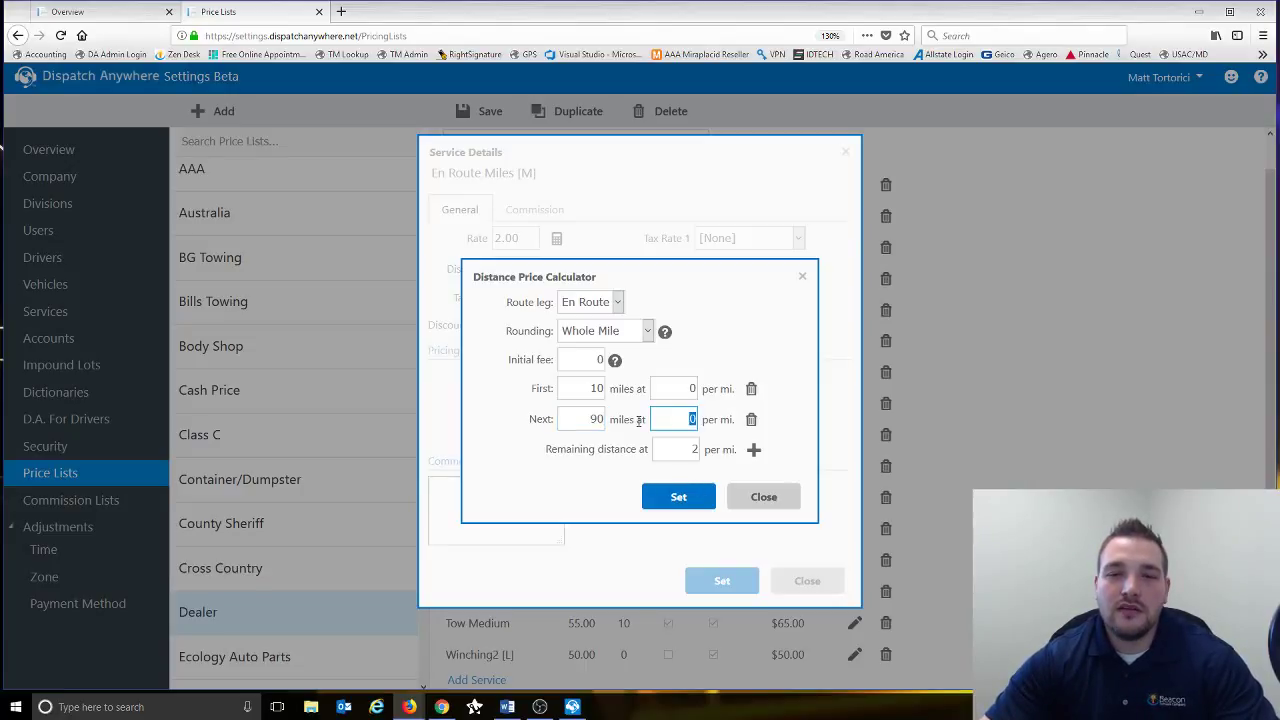
type("2")
key("Tab")
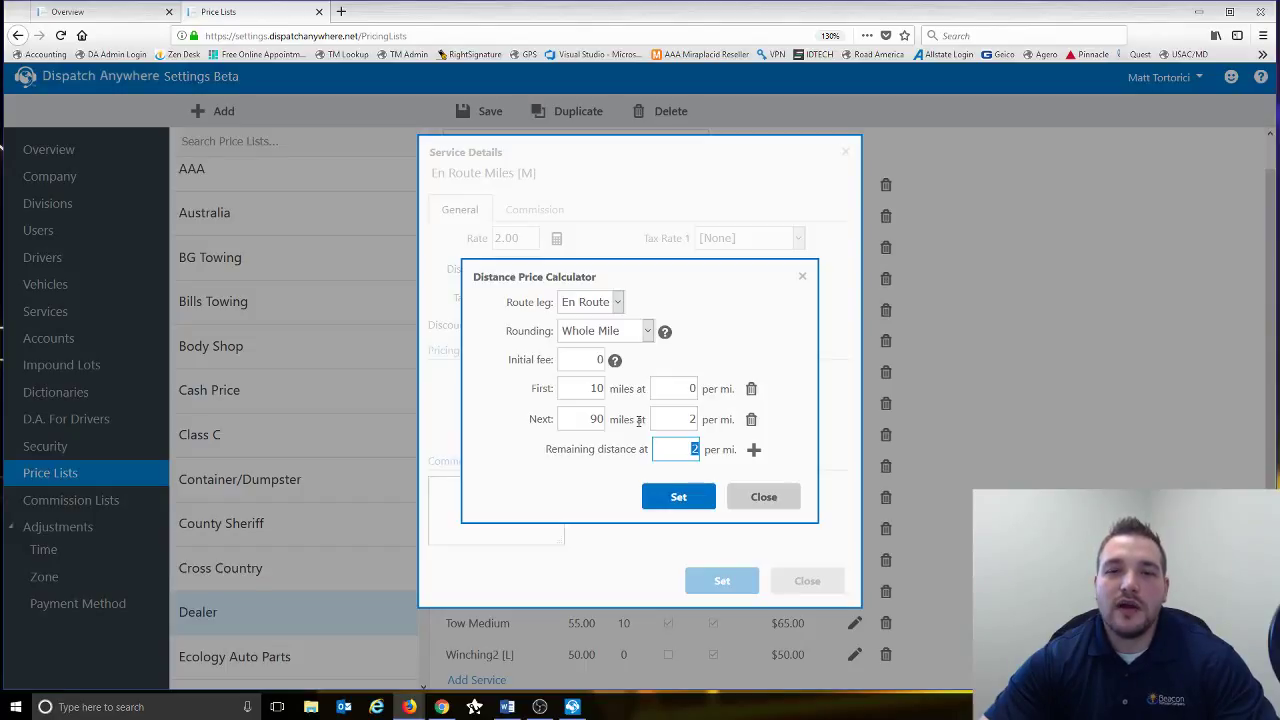
type("4")
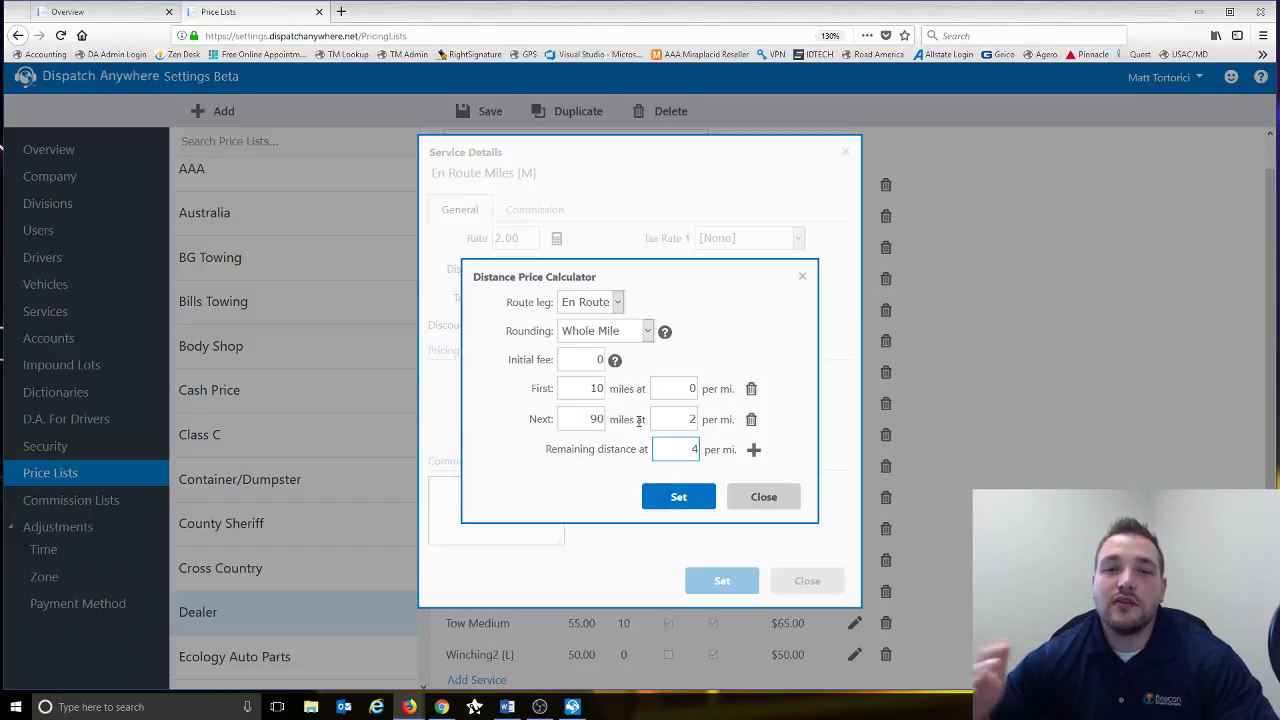
- Delete the extra Next tier, change the remaining-distance rate to 2, and apply the pricing
left_click(751, 419)
left_click(576, 389)
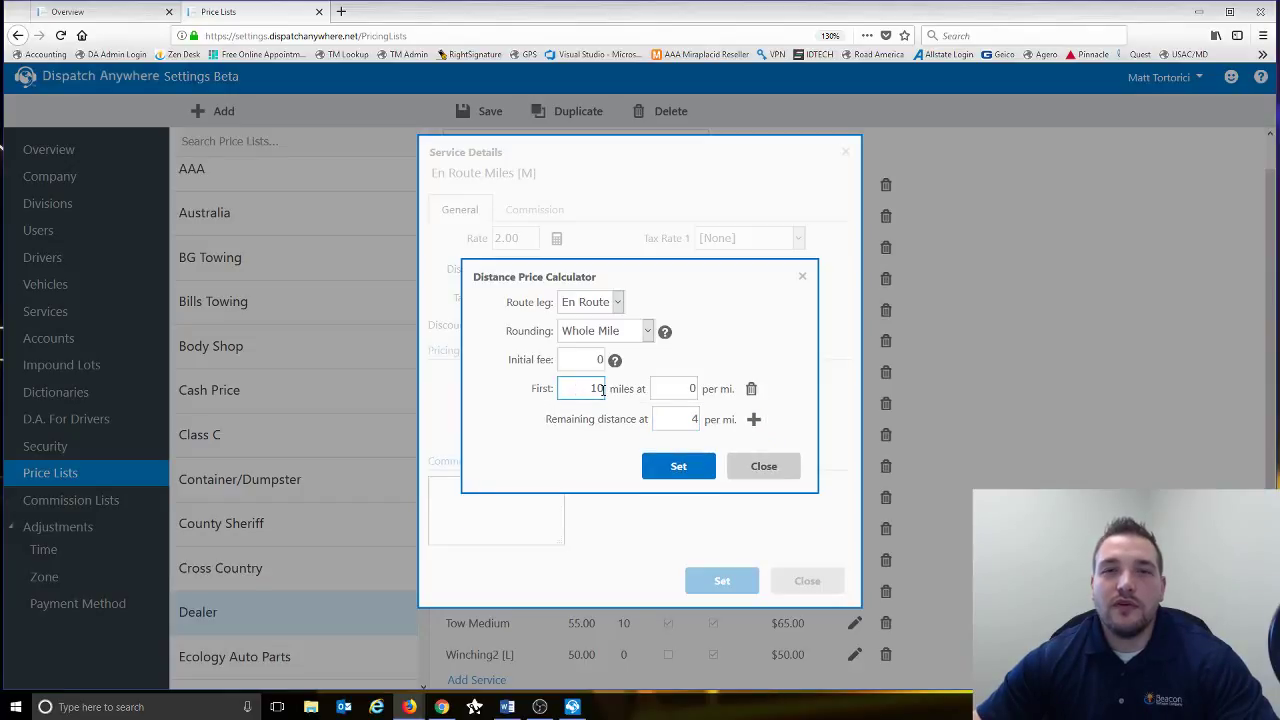
left_click(675, 427)
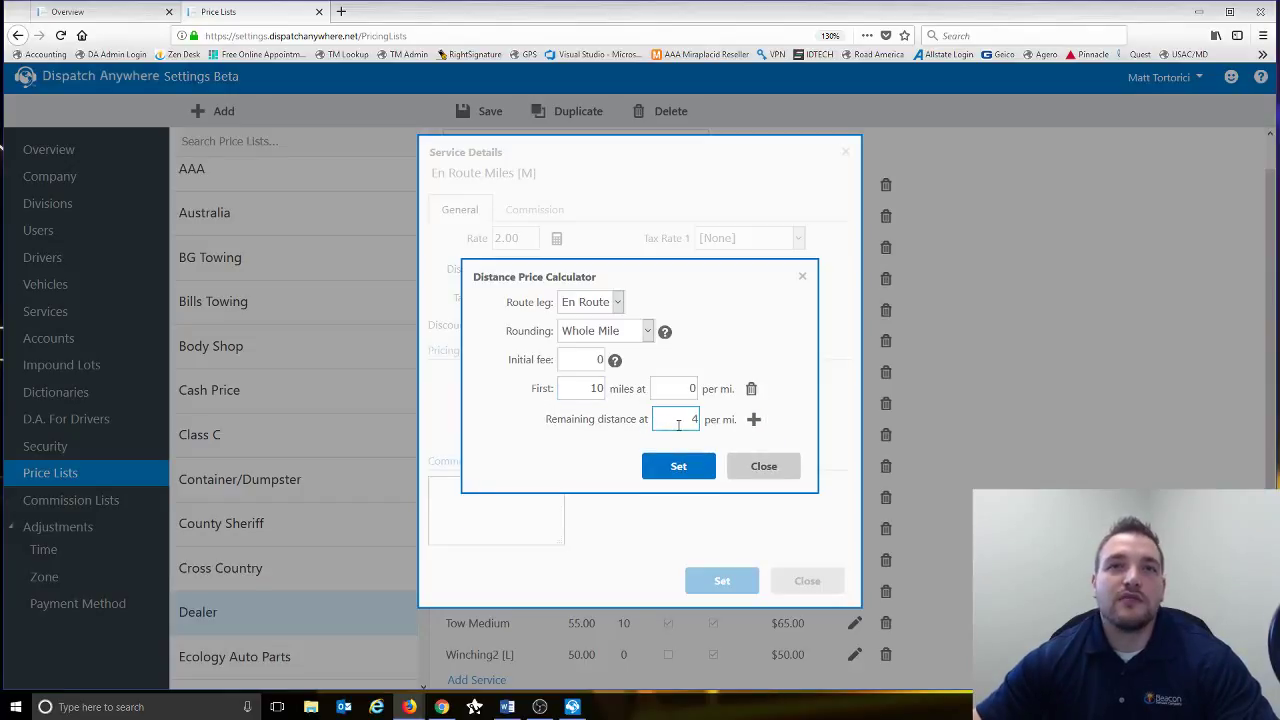
key("BackSpace")
type("2")
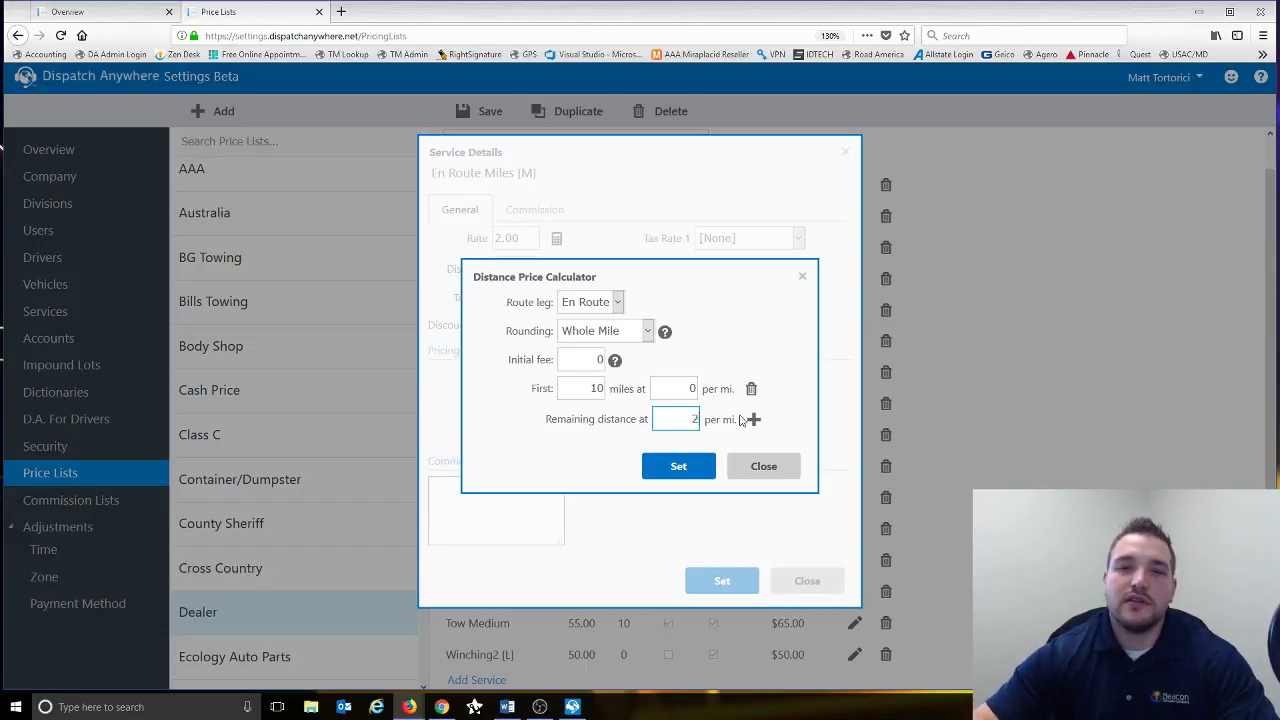
left_click(680, 462)
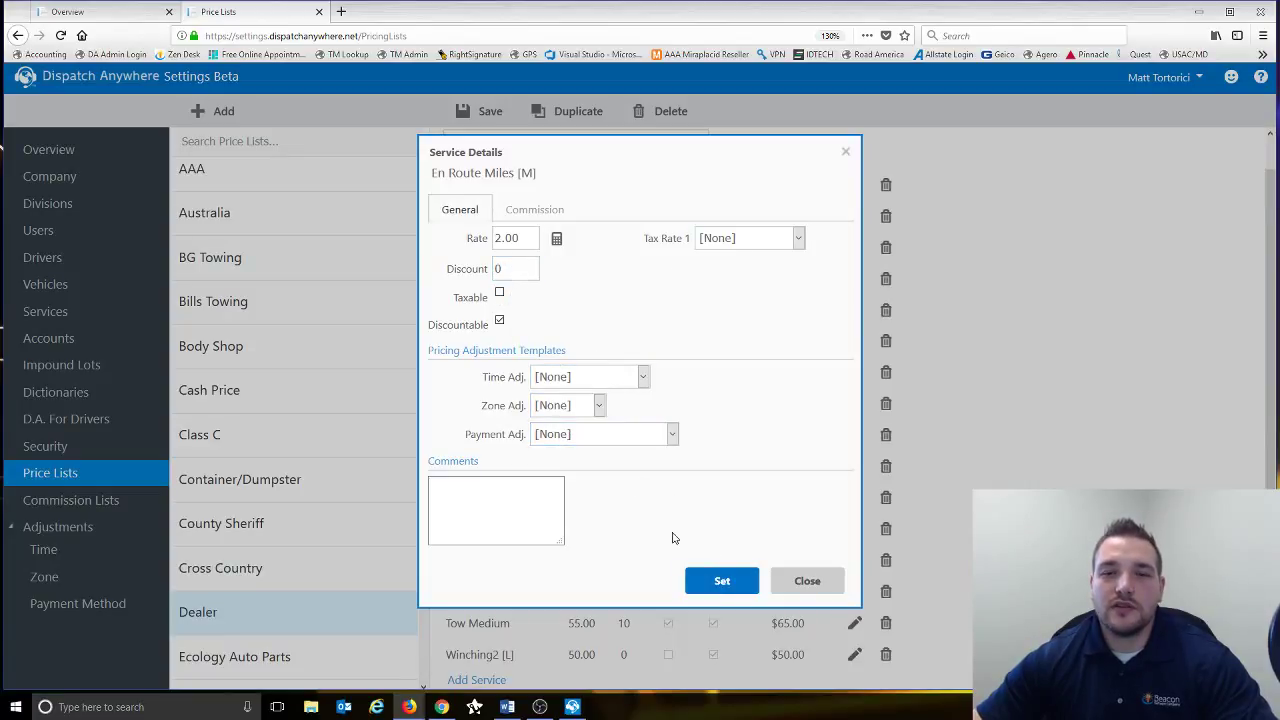
- Save En Route Miles, then price Return Mileage [M] on the Return route leg and save
left_click(726, 583)
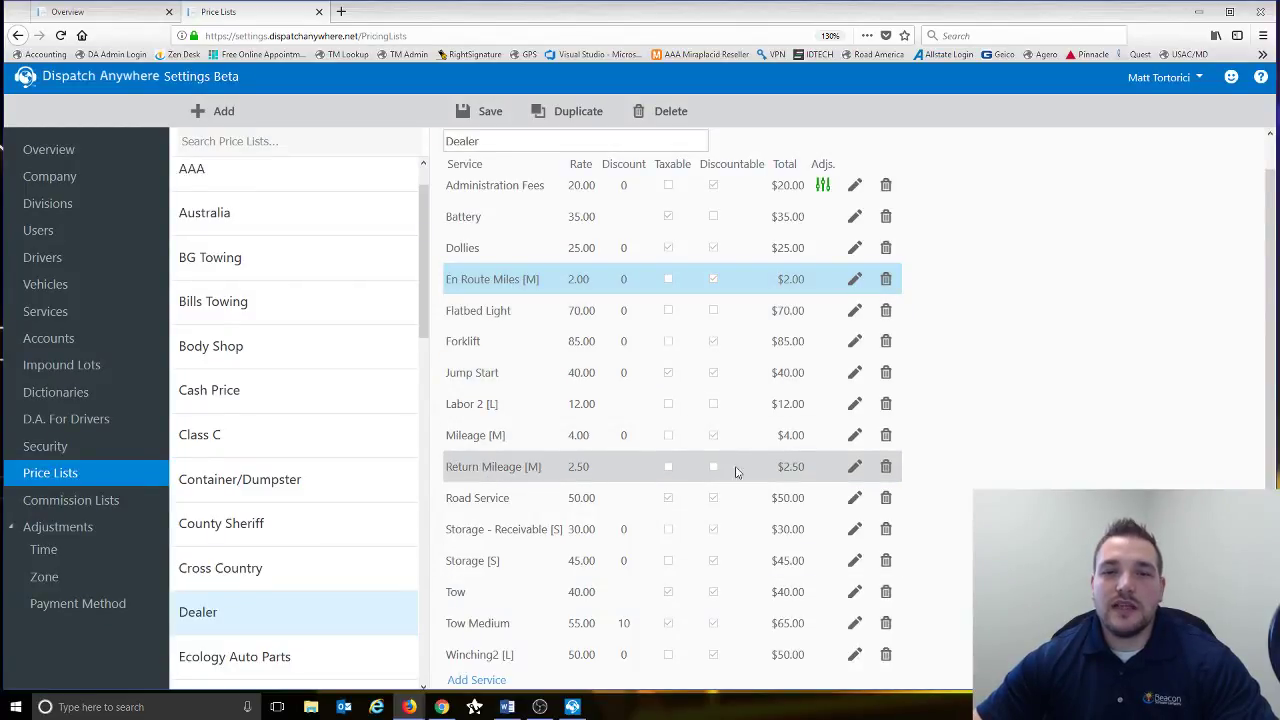
left_click(857, 467)
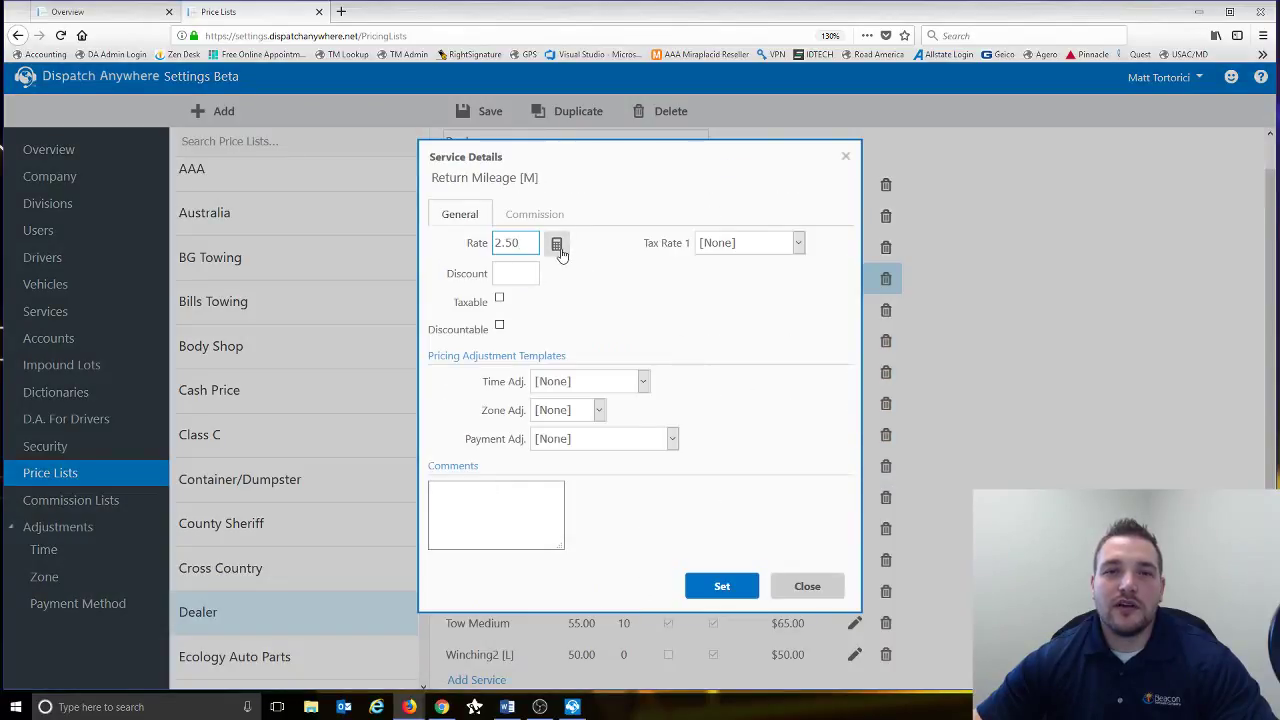
left_click(557, 245)
left_click(595, 317)
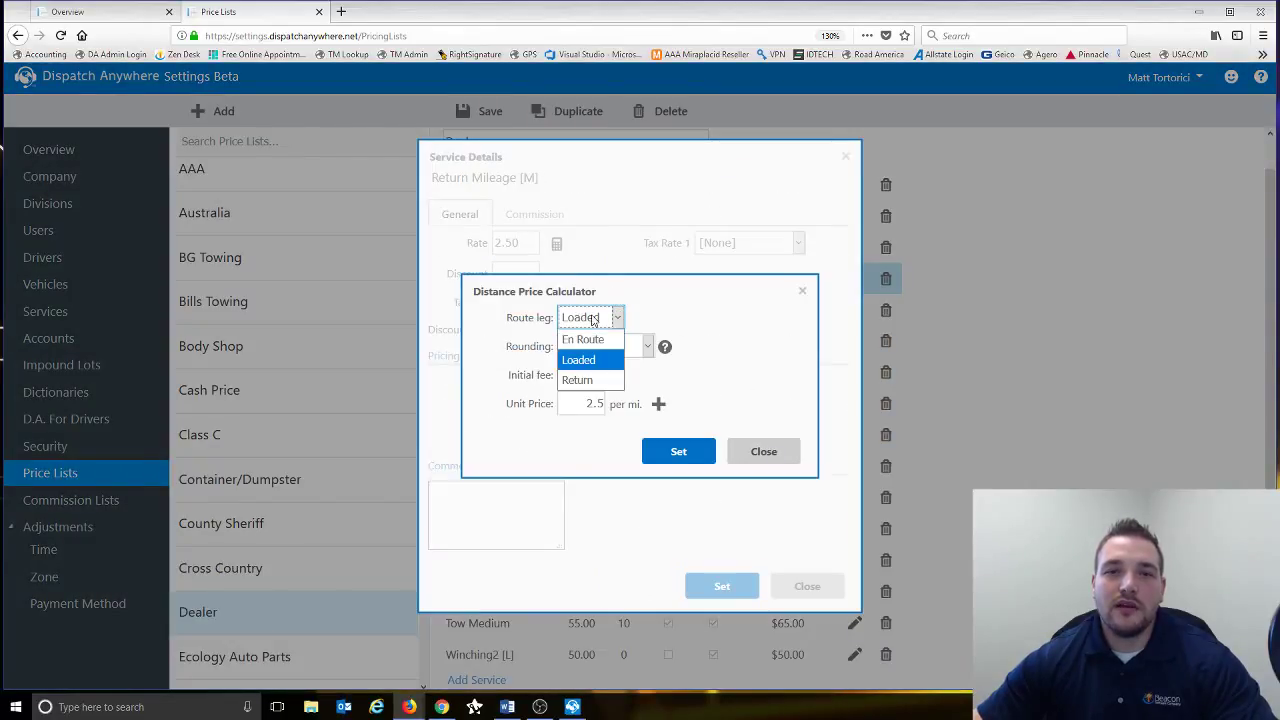
left_click(576, 381)
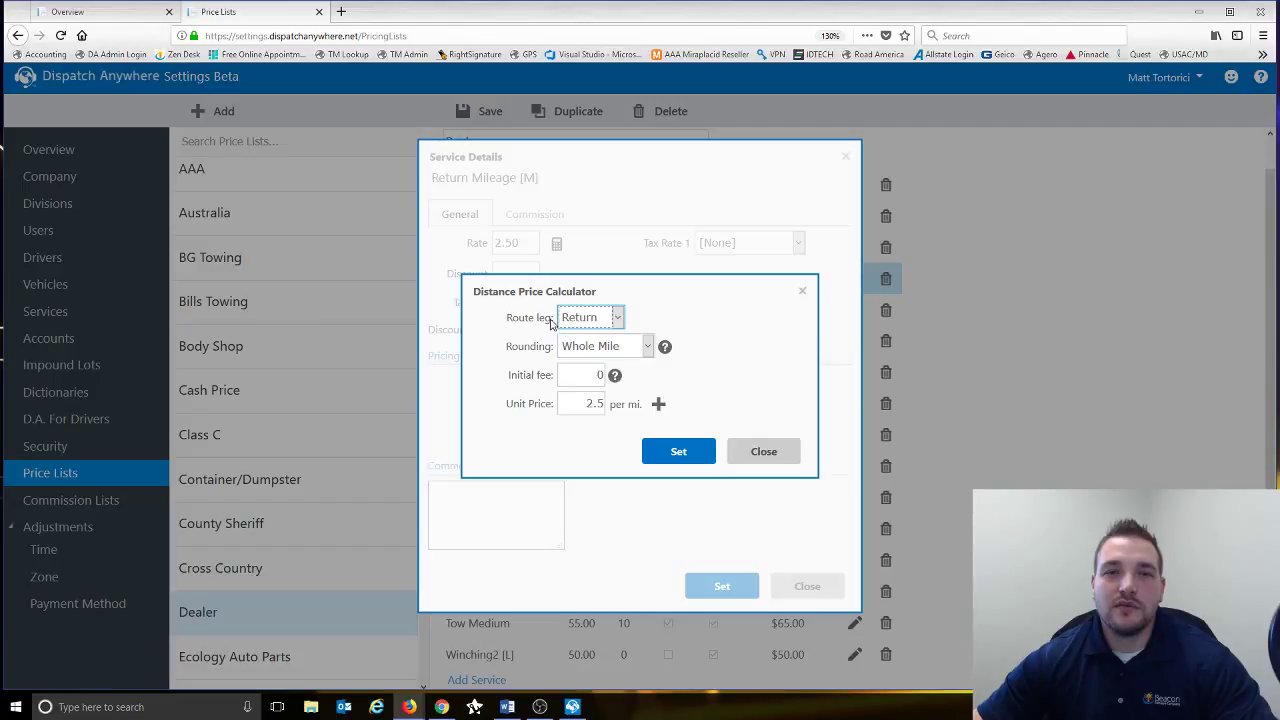
left_click(674, 451)
left_click(722, 588)
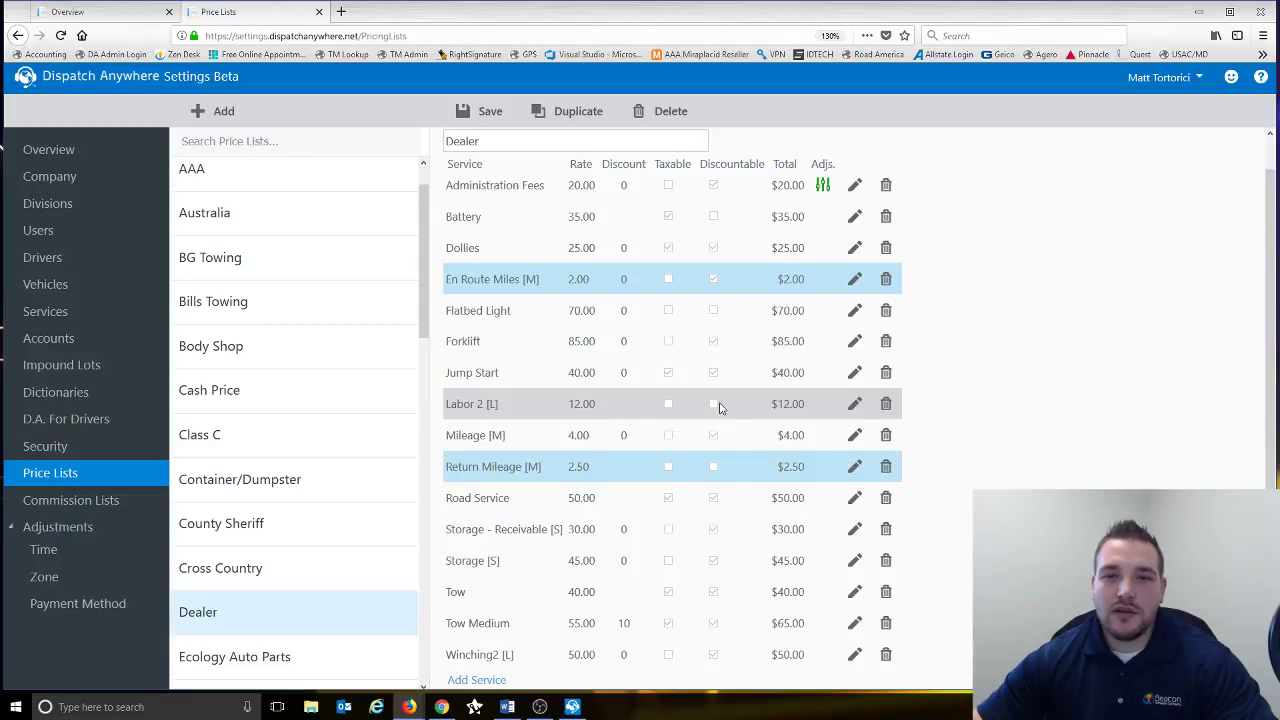
- In Labor 2 [L]'s Labor Price Calculator, keep Half Hour rounding and delete both Next tiers
left_click(855, 405)
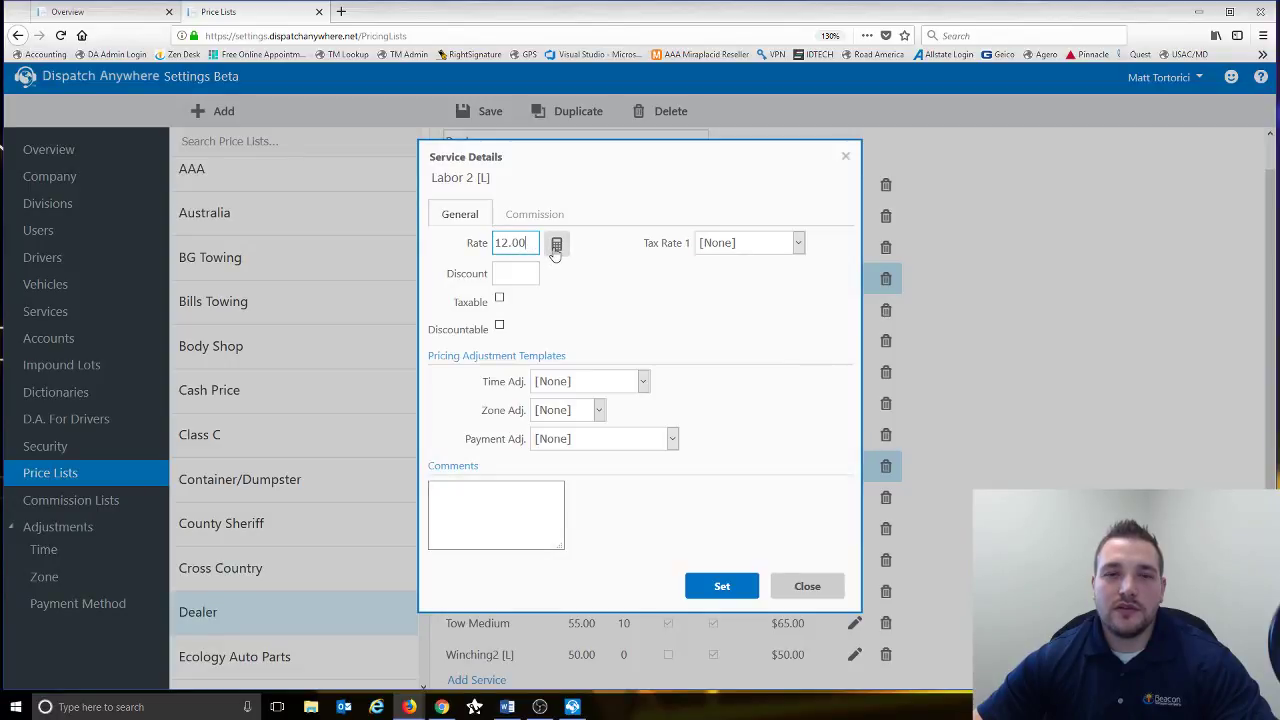
left_click(556, 245)
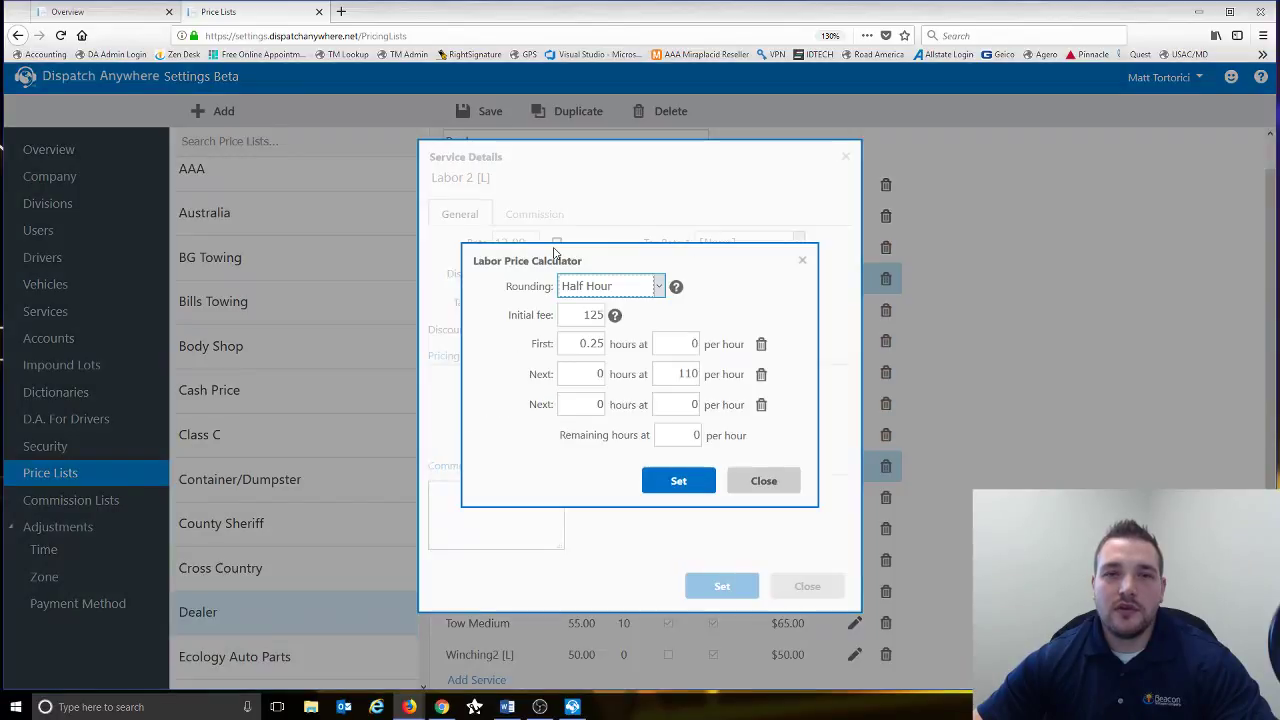
left_click(630, 287)
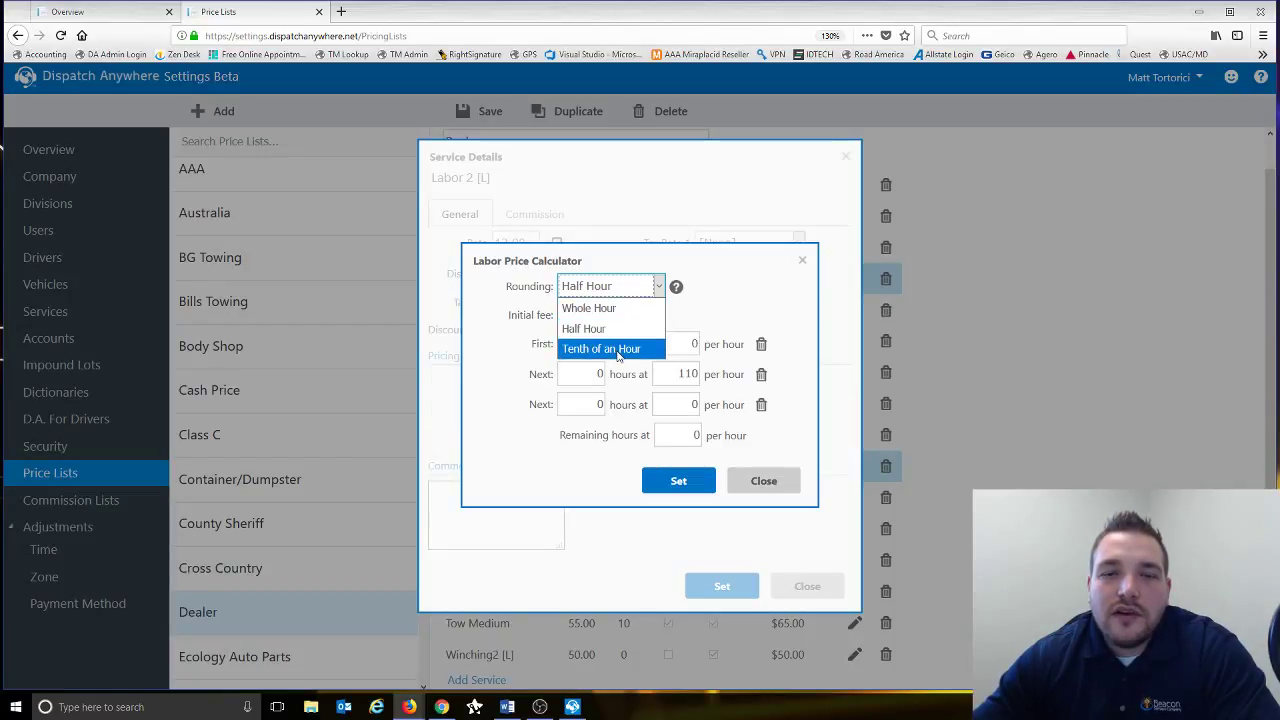
left_click(615, 328)
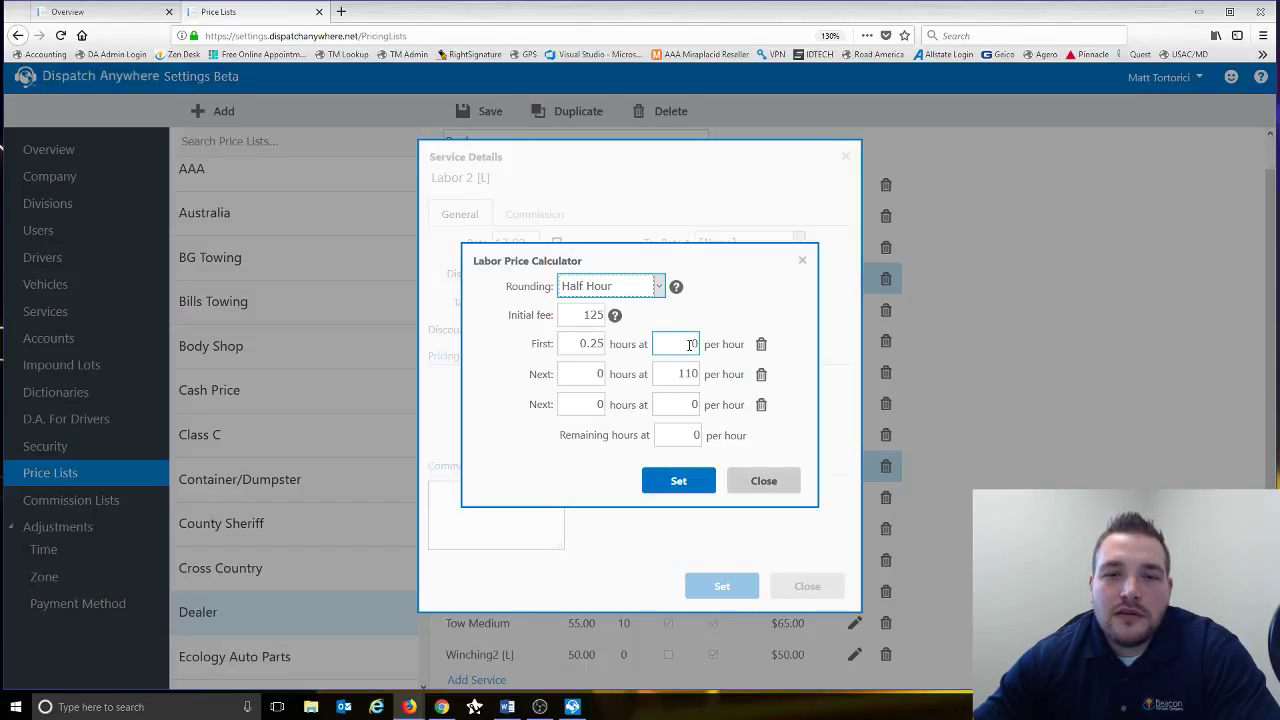
left_click(761, 404)
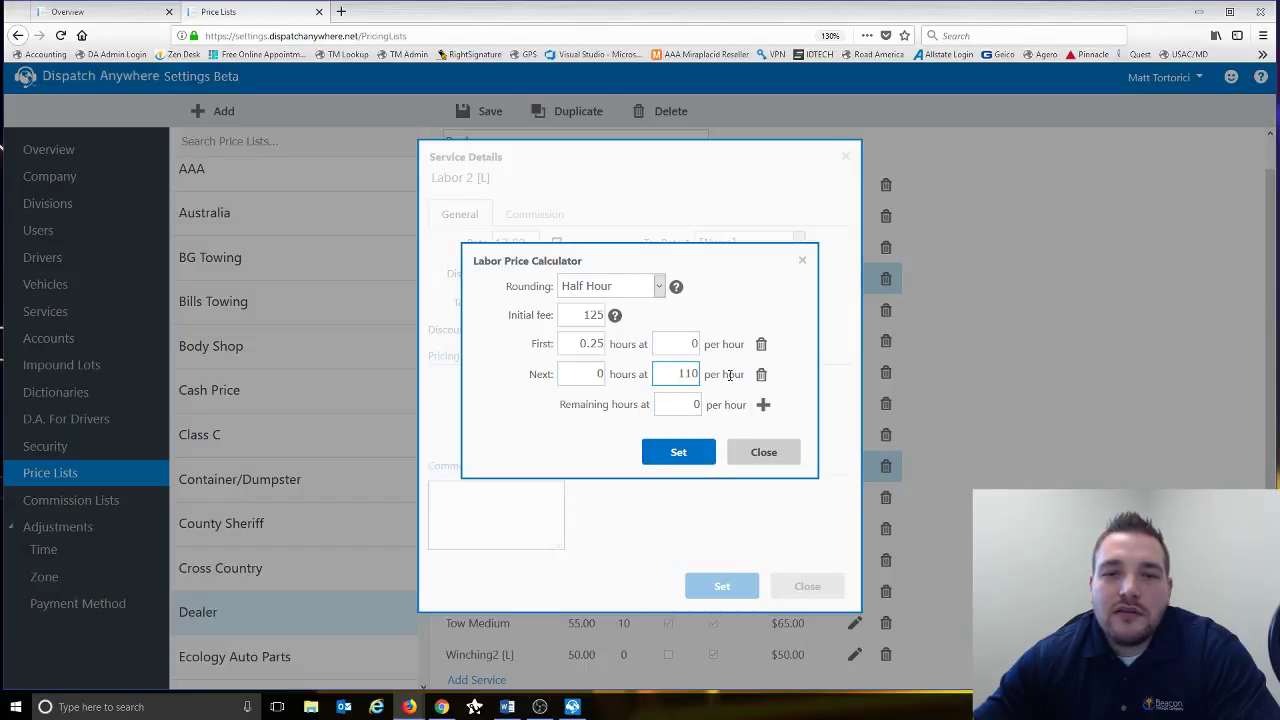
left_click(765, 378)
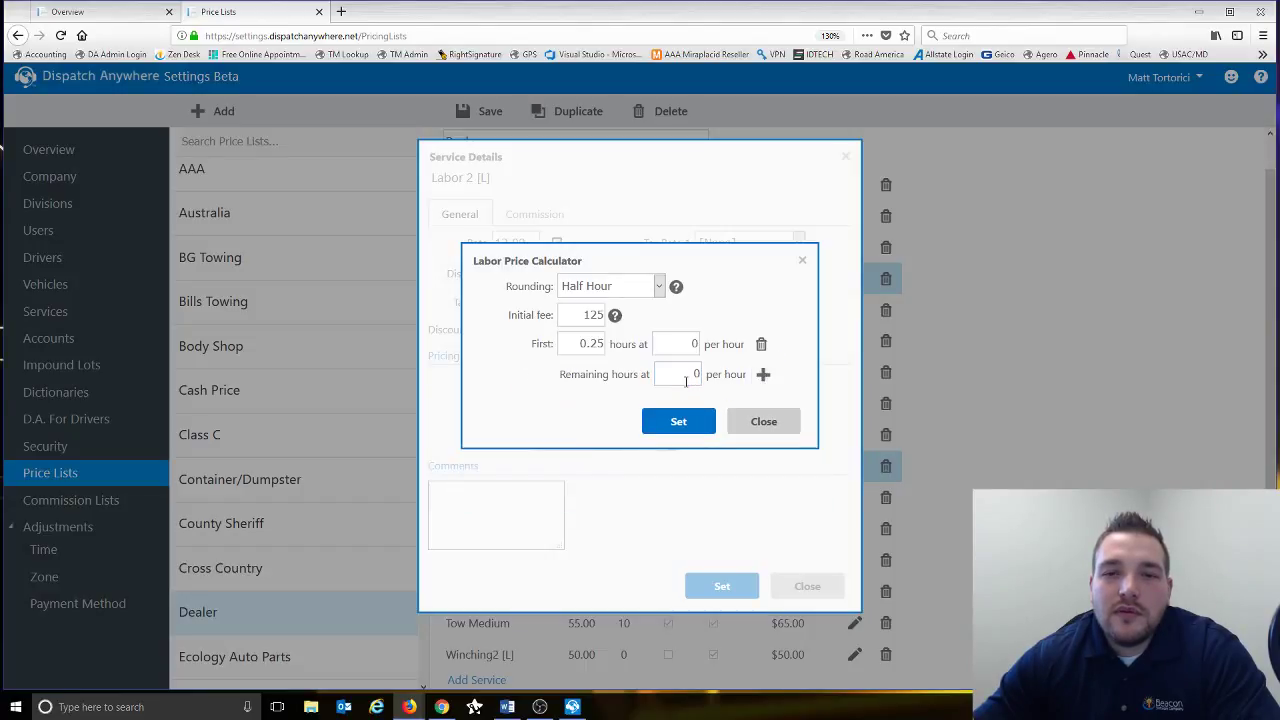
- Set the remaining-hours rate to 250, confirming the 125 initial fee and first 0.25 hours at 0
left_click_drag(686, 377, 729, 374)
type("125")
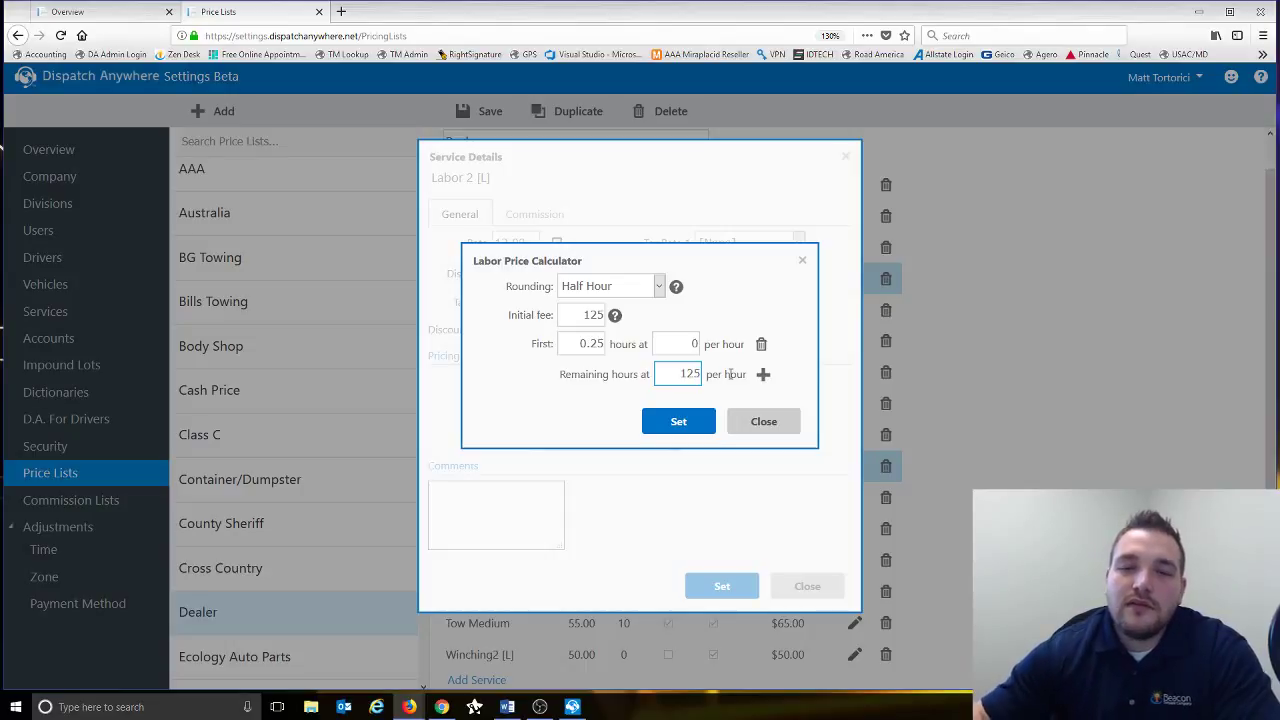
key("BackSpace")
key("BackSpace")
key("BackSpace")
type("250")
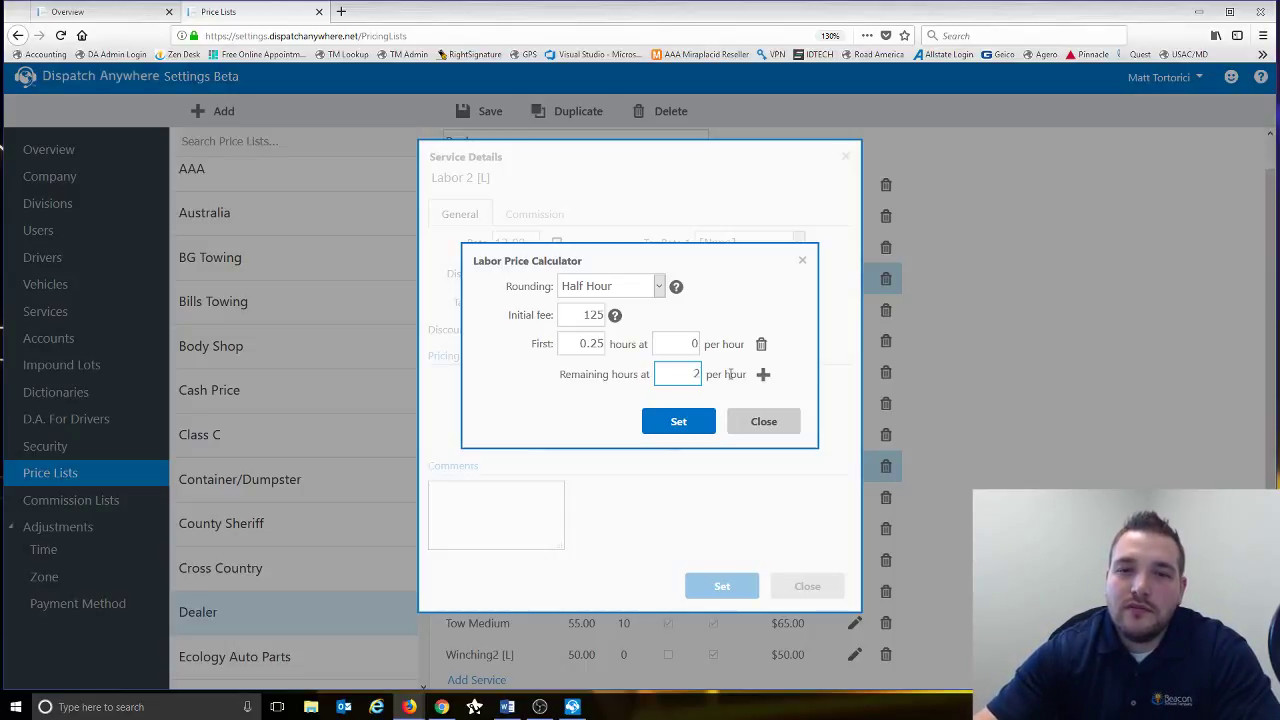
left_click(596, 317)
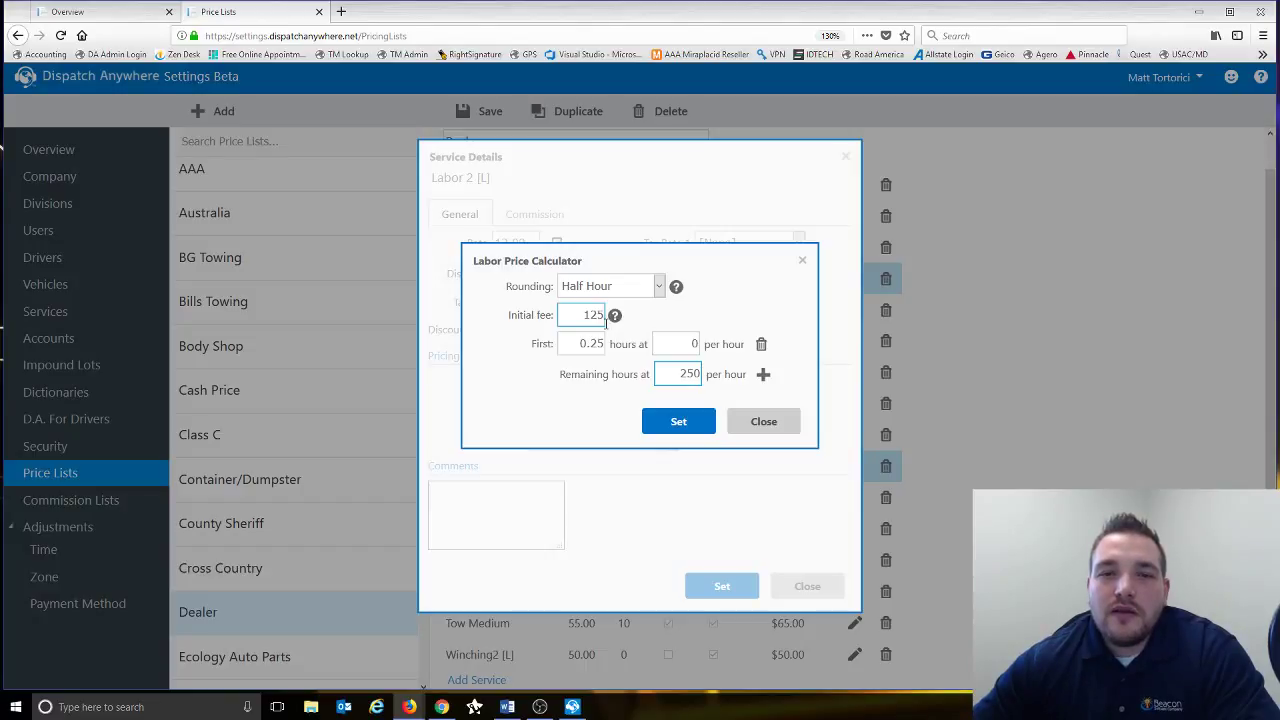
left_click(603, 343)
left_click(677, 343)
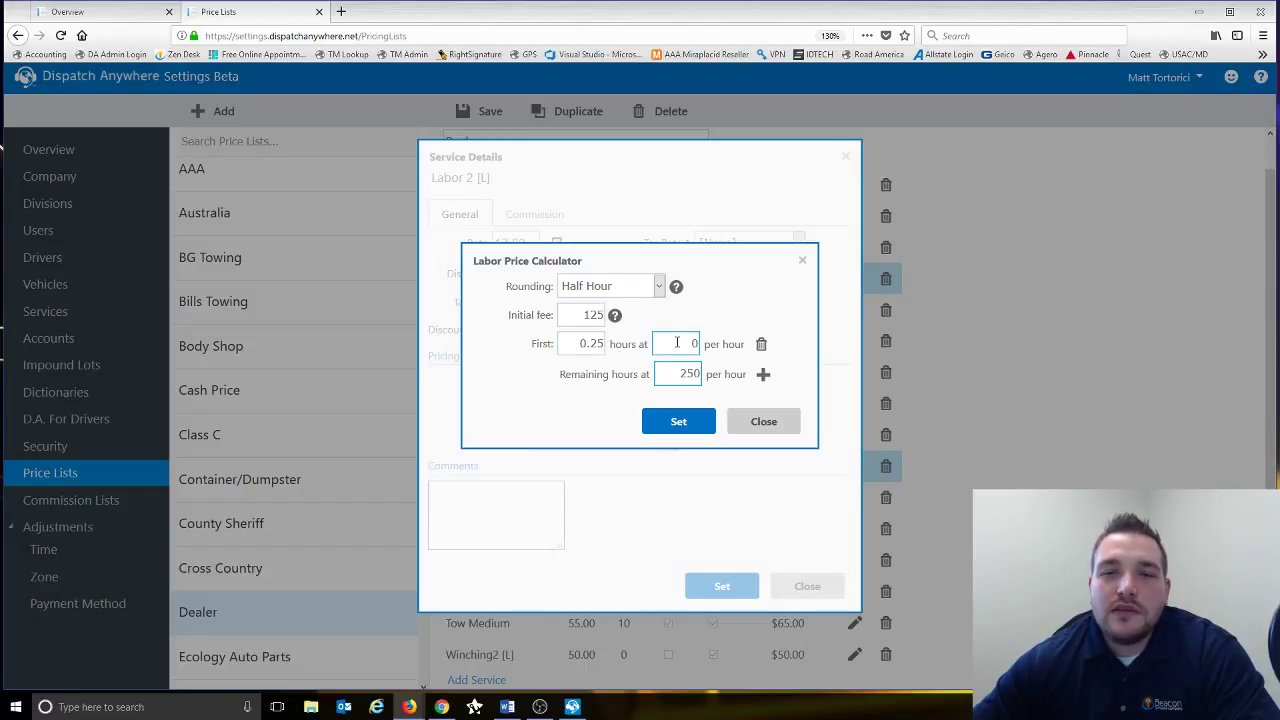
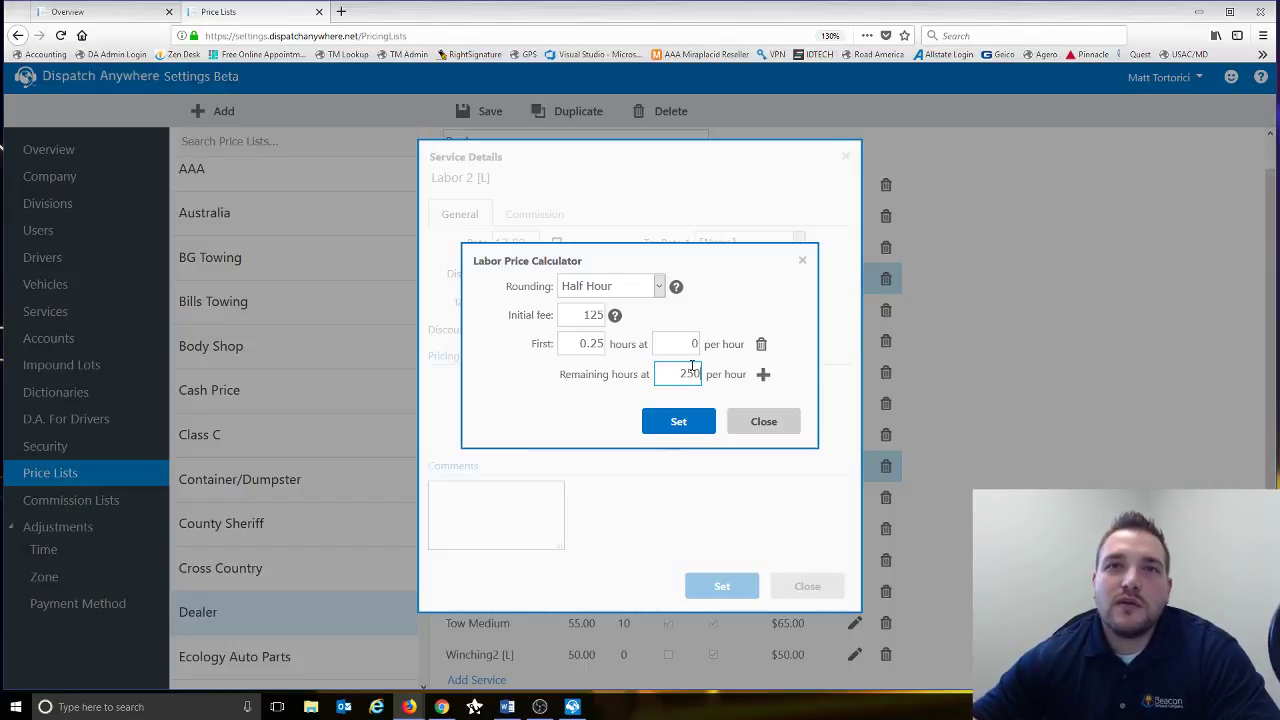
- Apply Labor 2 [L]'s calculated rates and save its service details, returning to the Dealer price list
left_click(678, 422)
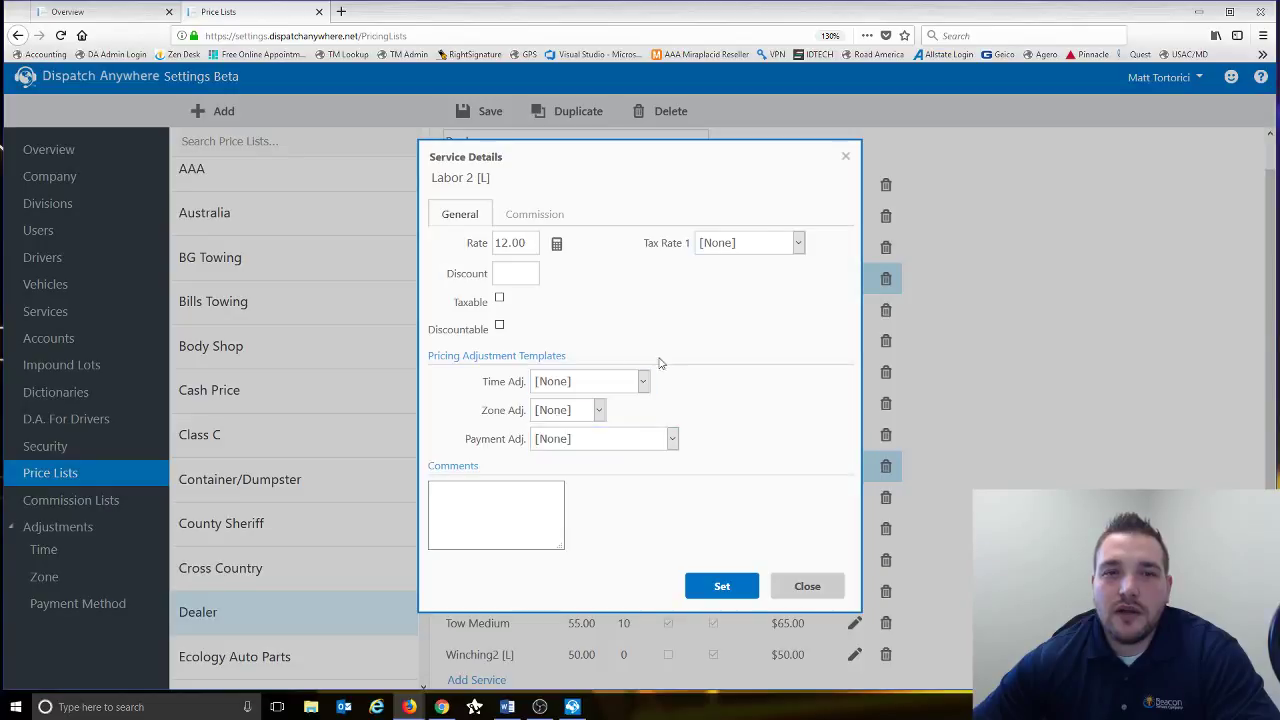
left_click(723, 586)
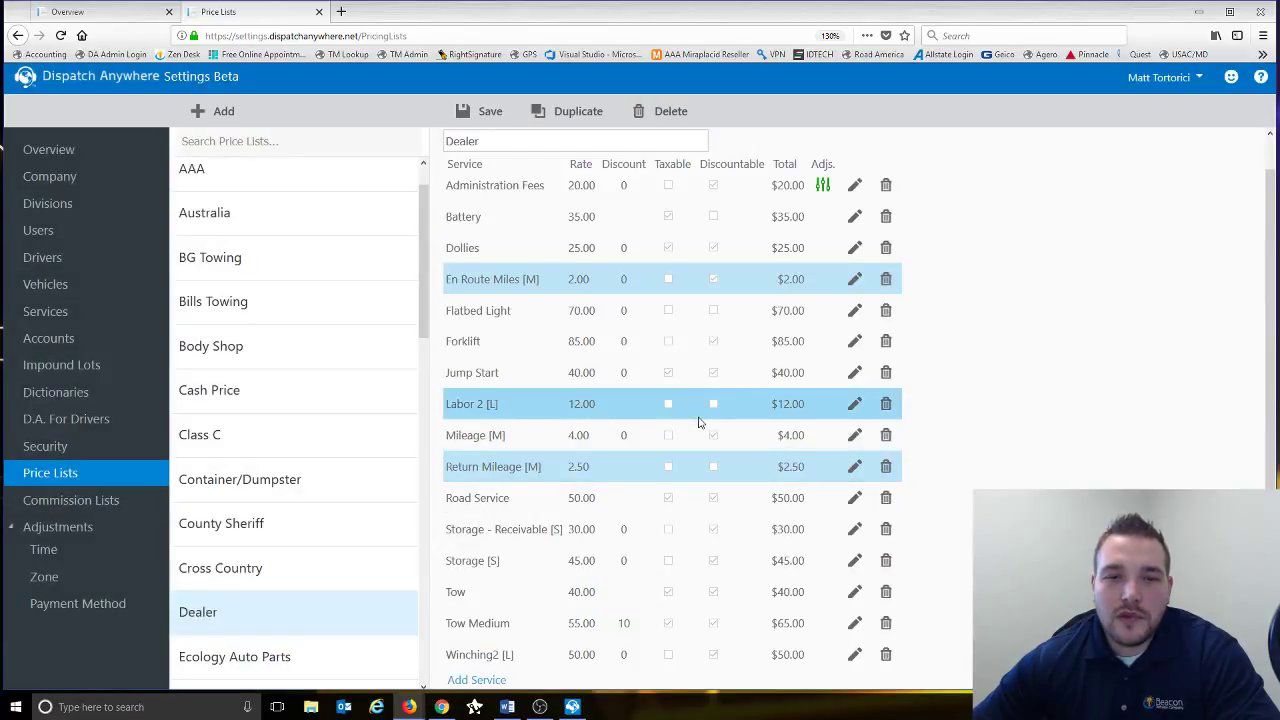
left_click(855, 560)
- In the Storage Price Calculator, set the start time offset to 0 and review the grace period and initial fee
left_click(557, 243)
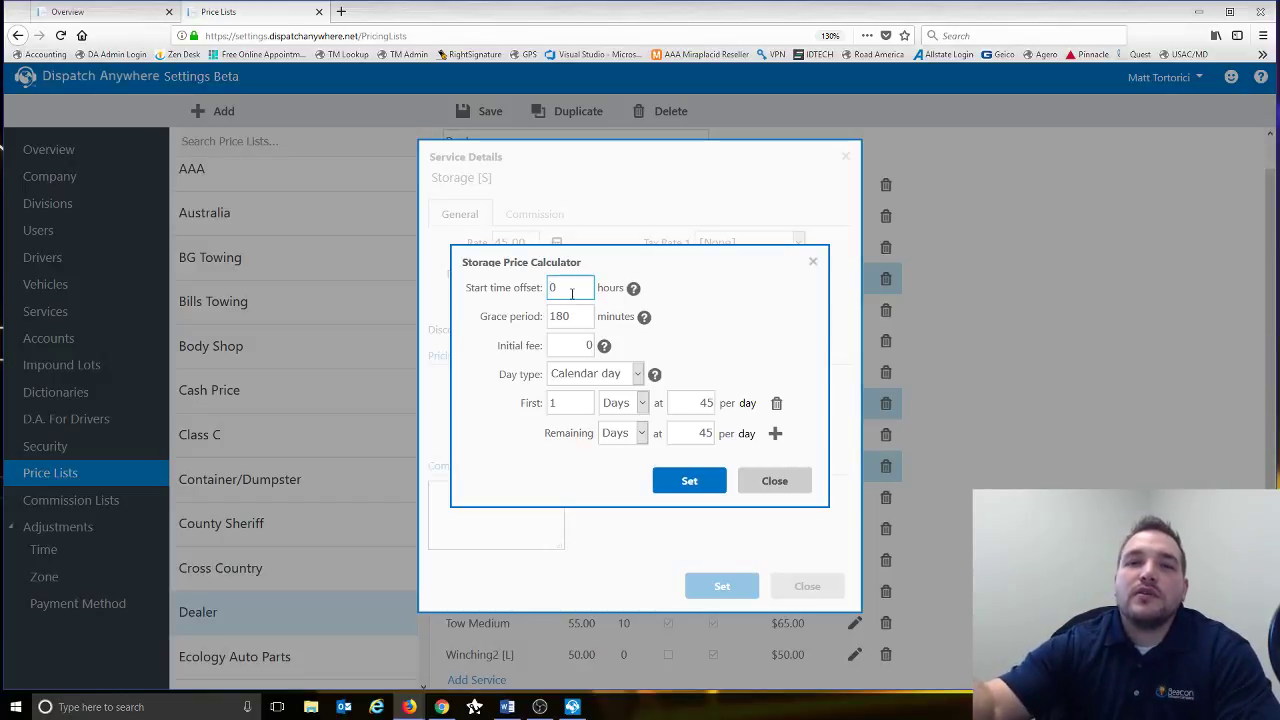
left_click_drag(571, 286, 481, 273)
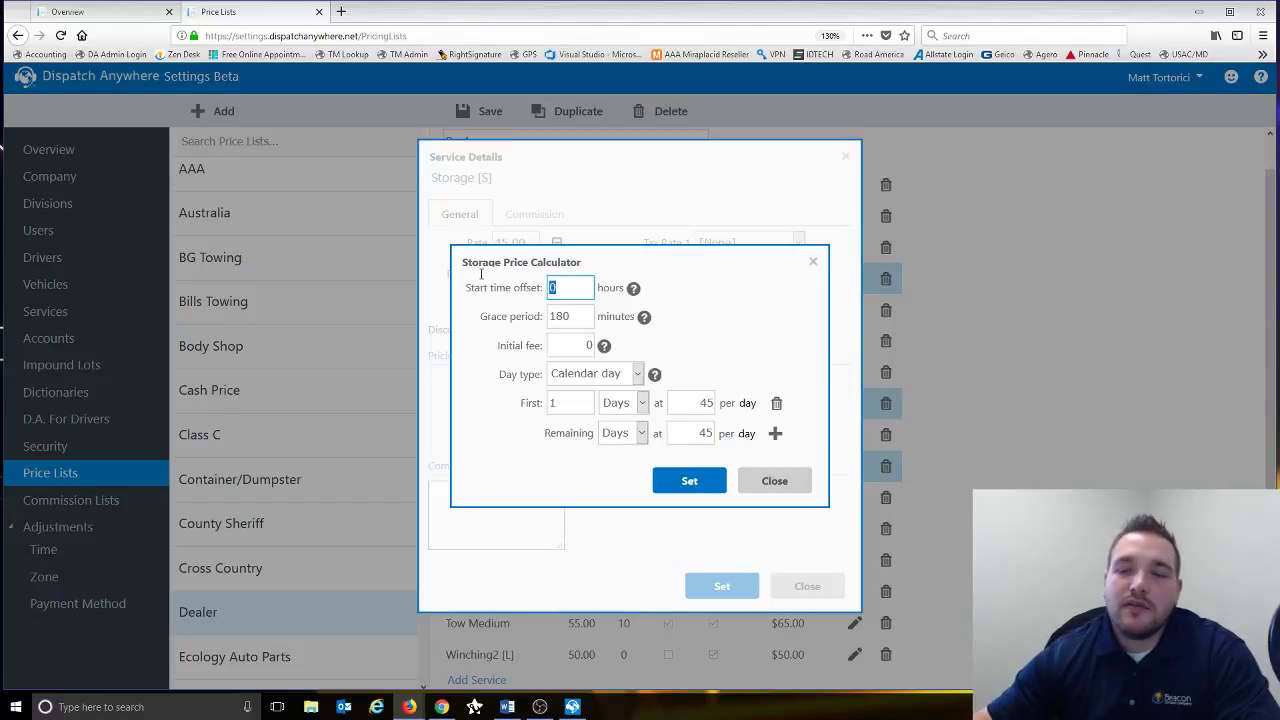
type("6")
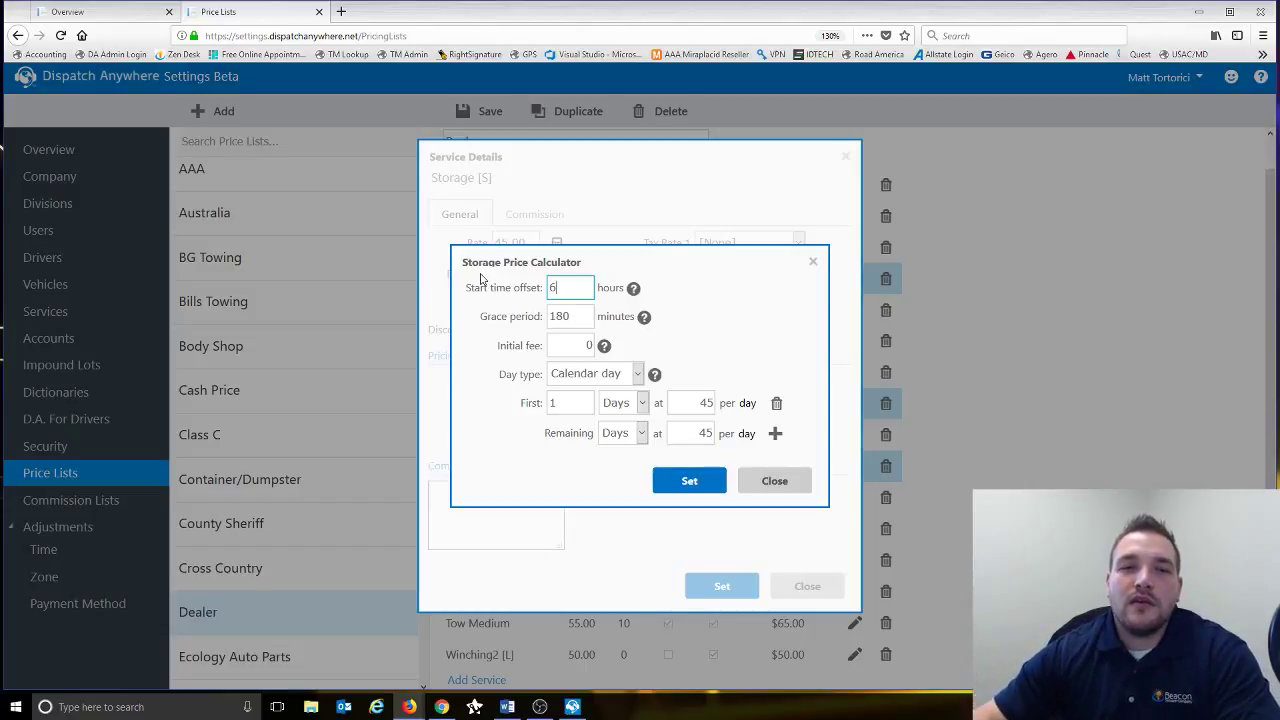
double_click(546, 287)
type("0")
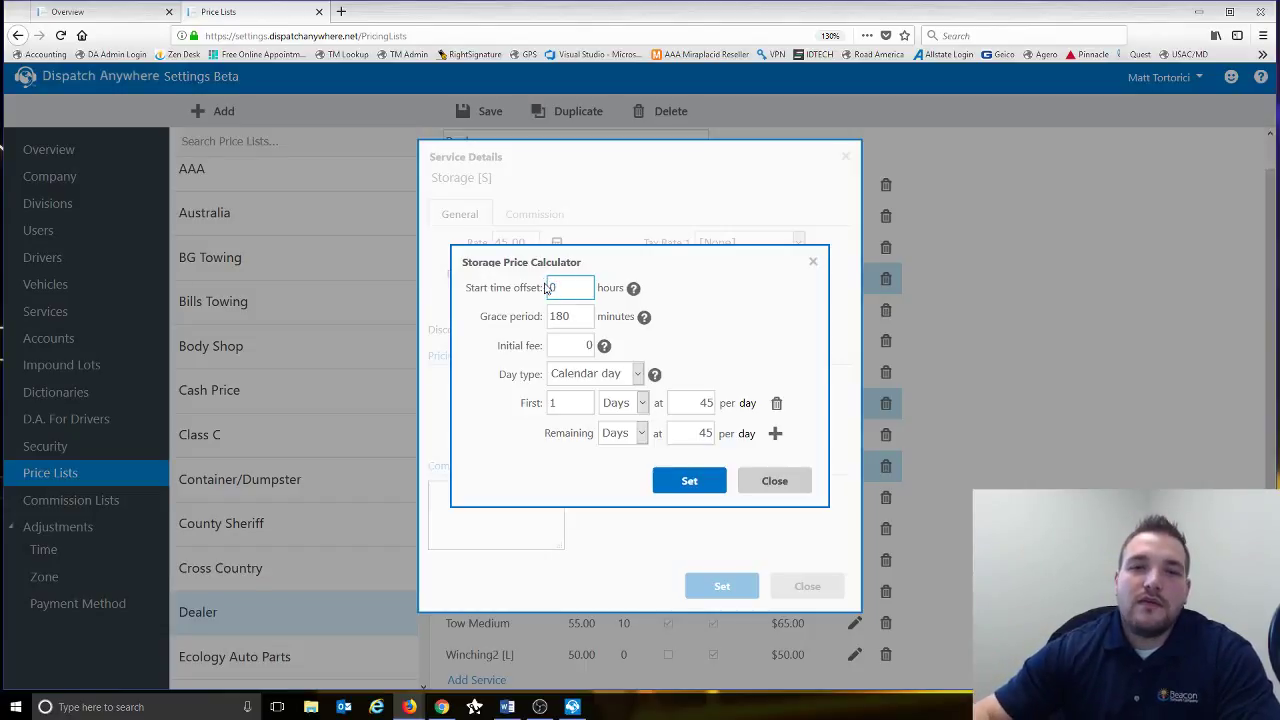
left_click(585, 316)
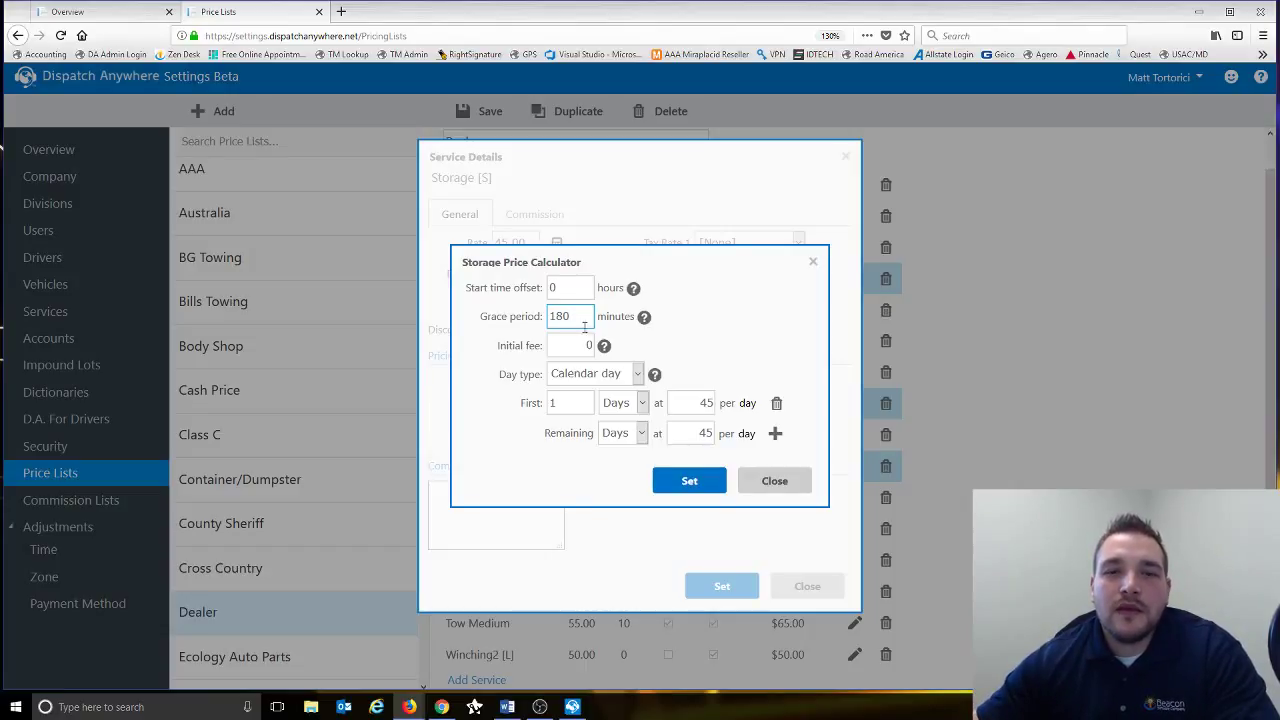
left_click(585, 344)
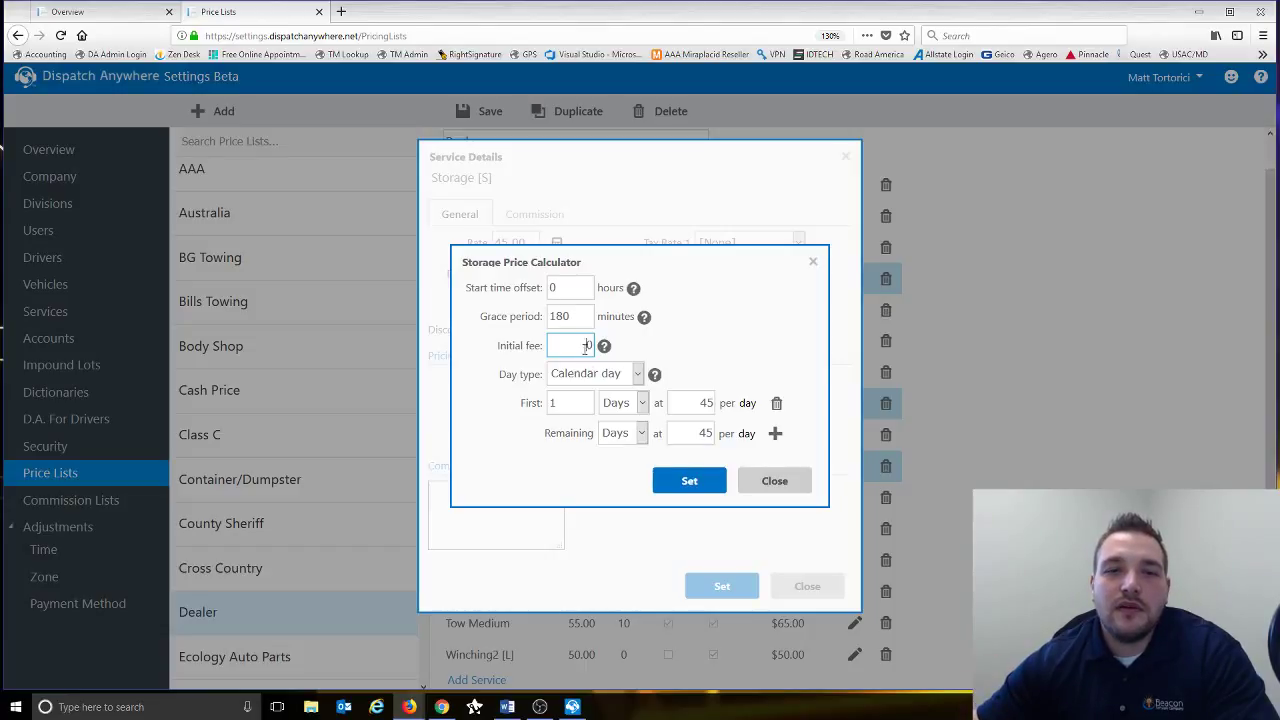
- Keep Calendar day and delete the First tier, leaving a single 45 per Day unit price
left_click(632, 375)
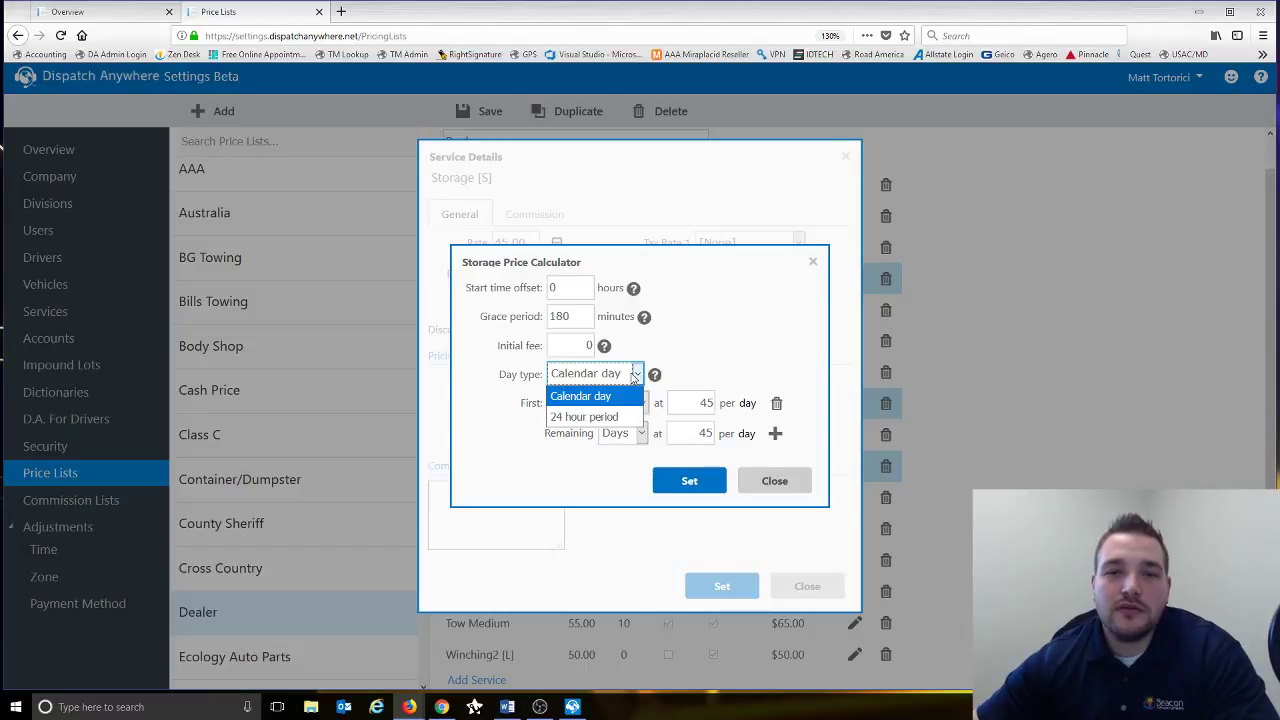
left_click(730, 332)
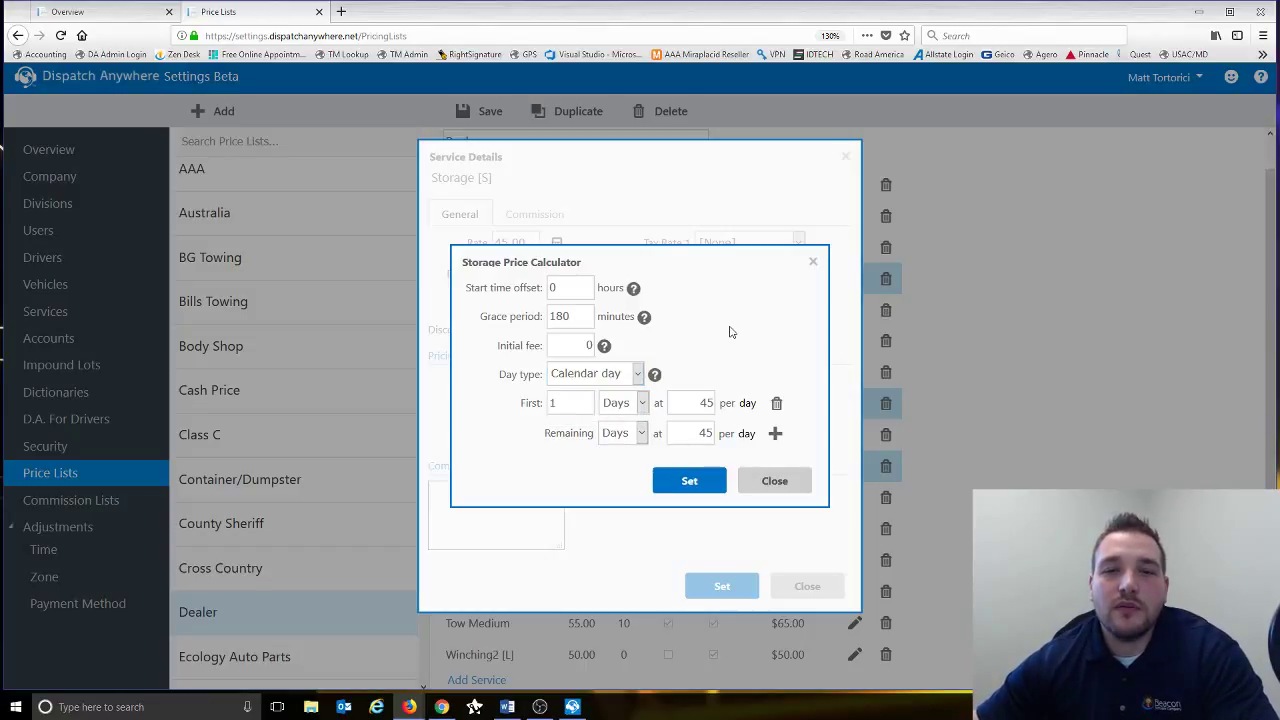
left_click(585, 412)
left_click(700, 405)
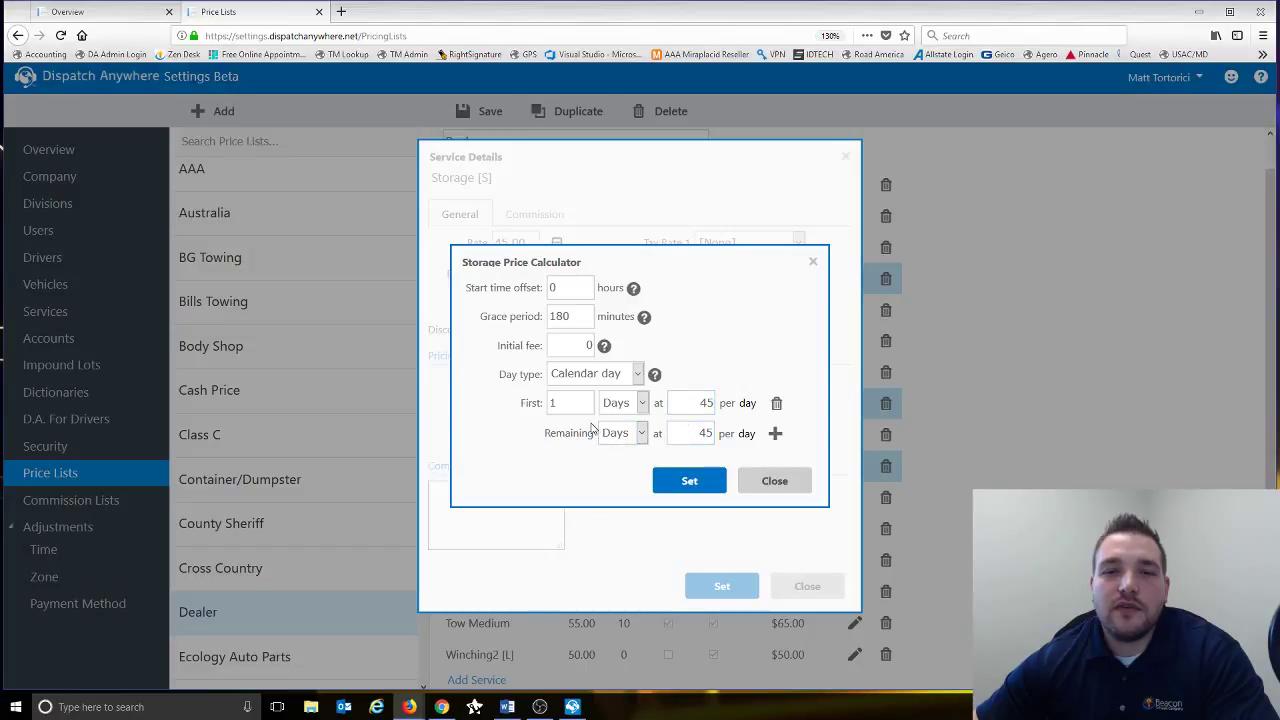
left_click(776, 403)
left_click(554, 407)
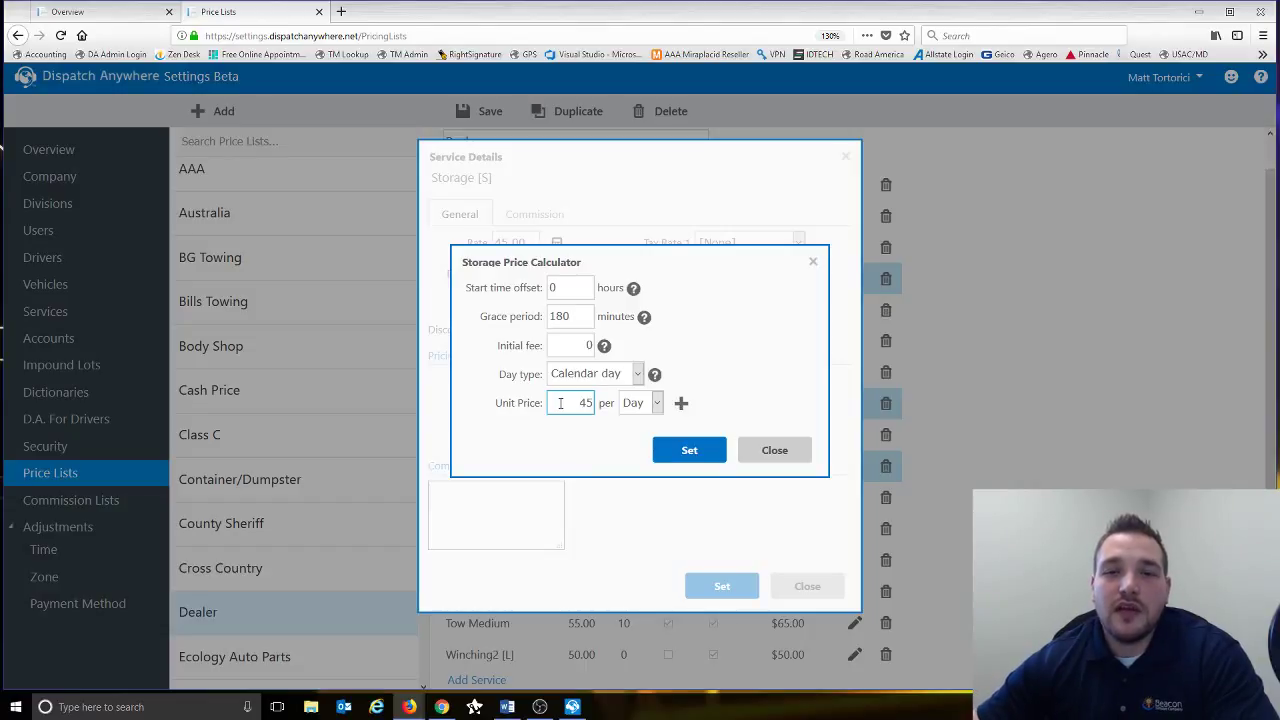
left_click(681, 403)
- Set the first Storage tier to 5 days at 10 per day
left_click(571, 405)
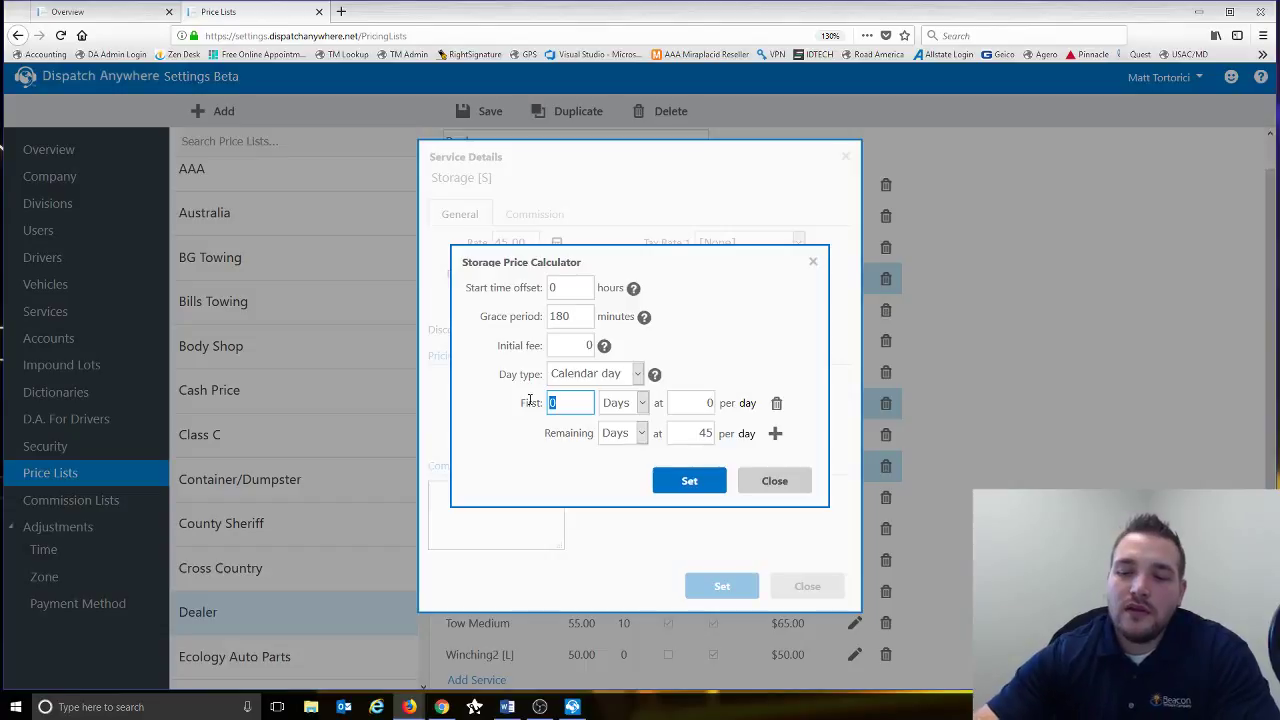
type("60")
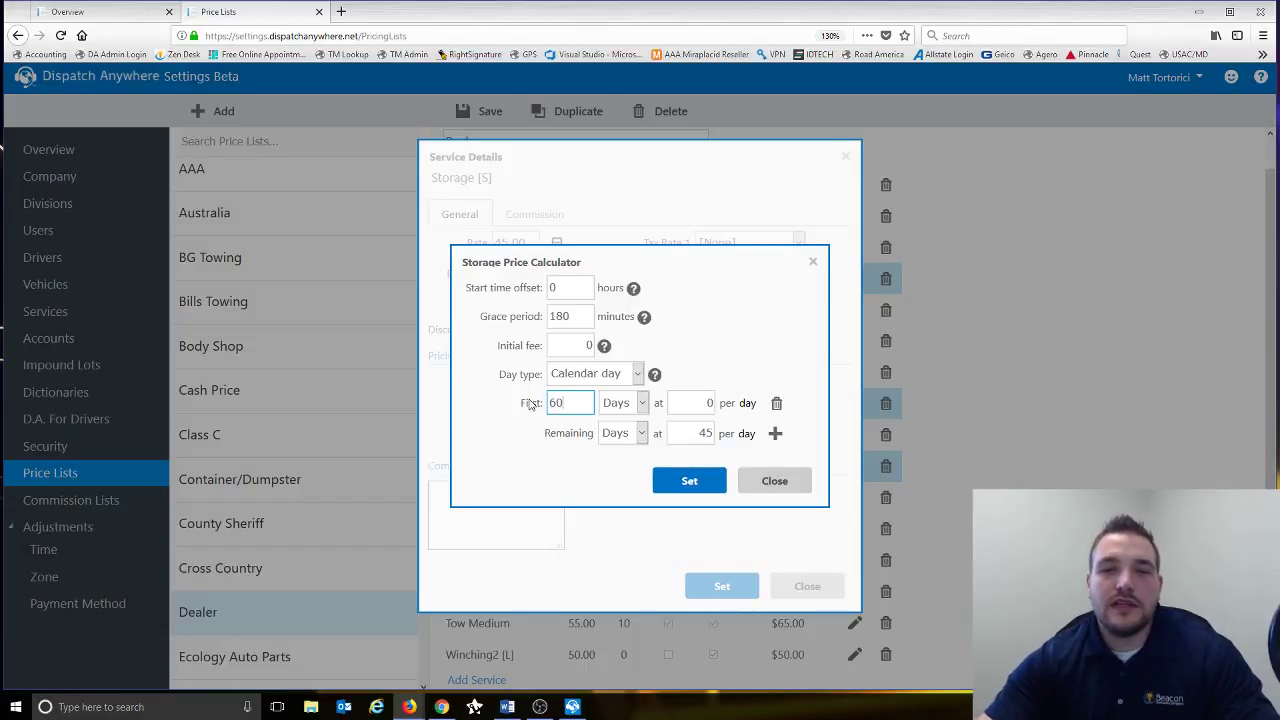
key("Tab")
key("Tab")
type("45")
key("Tab")
key("Tab")
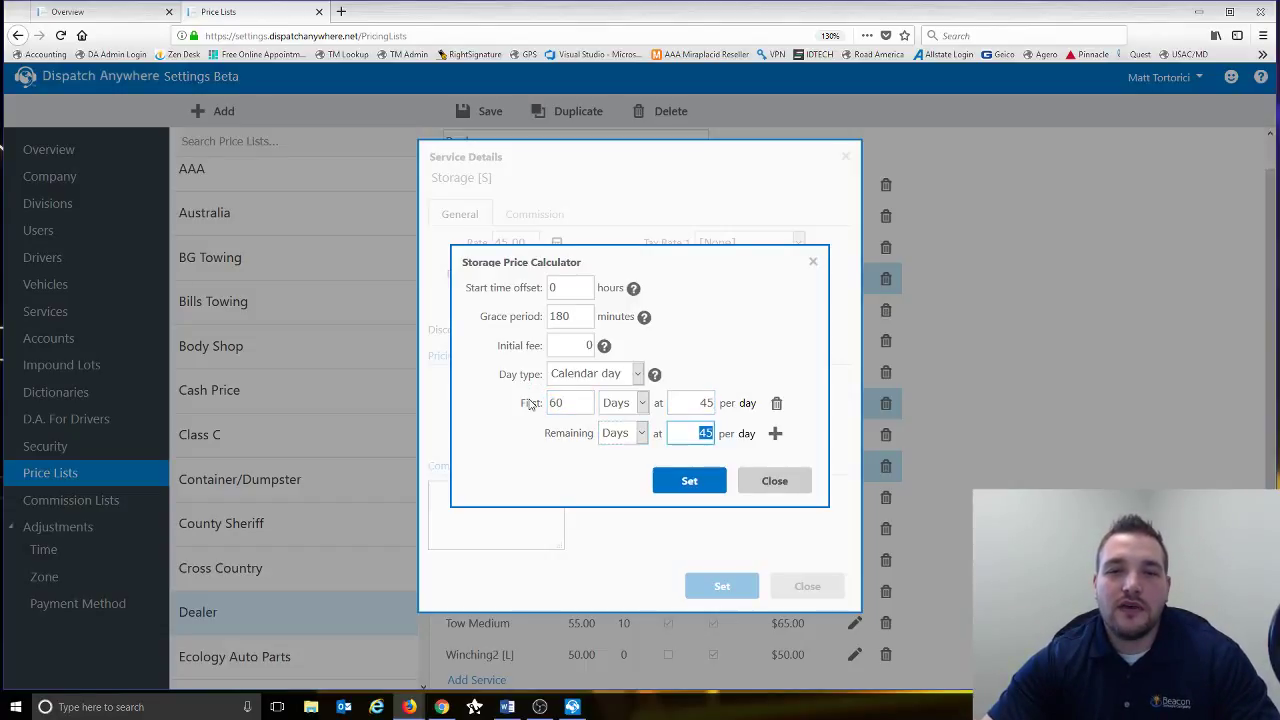
type("0")
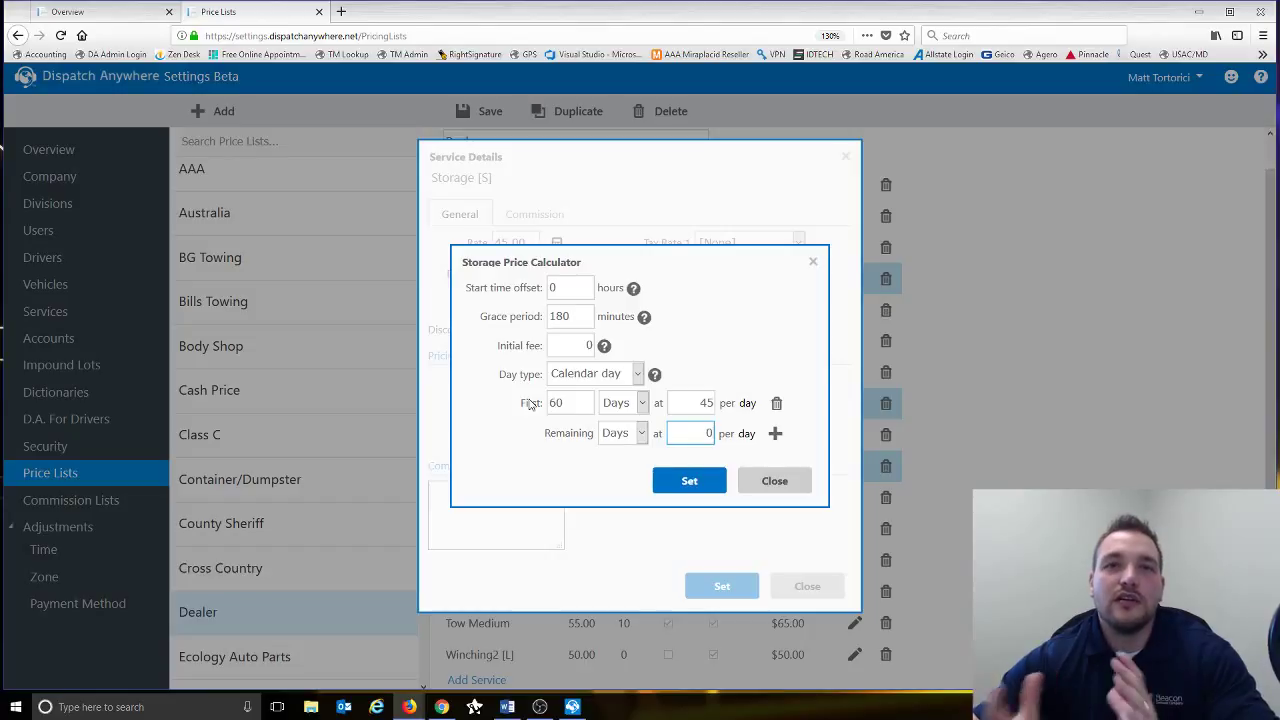
left_click(531, 403)
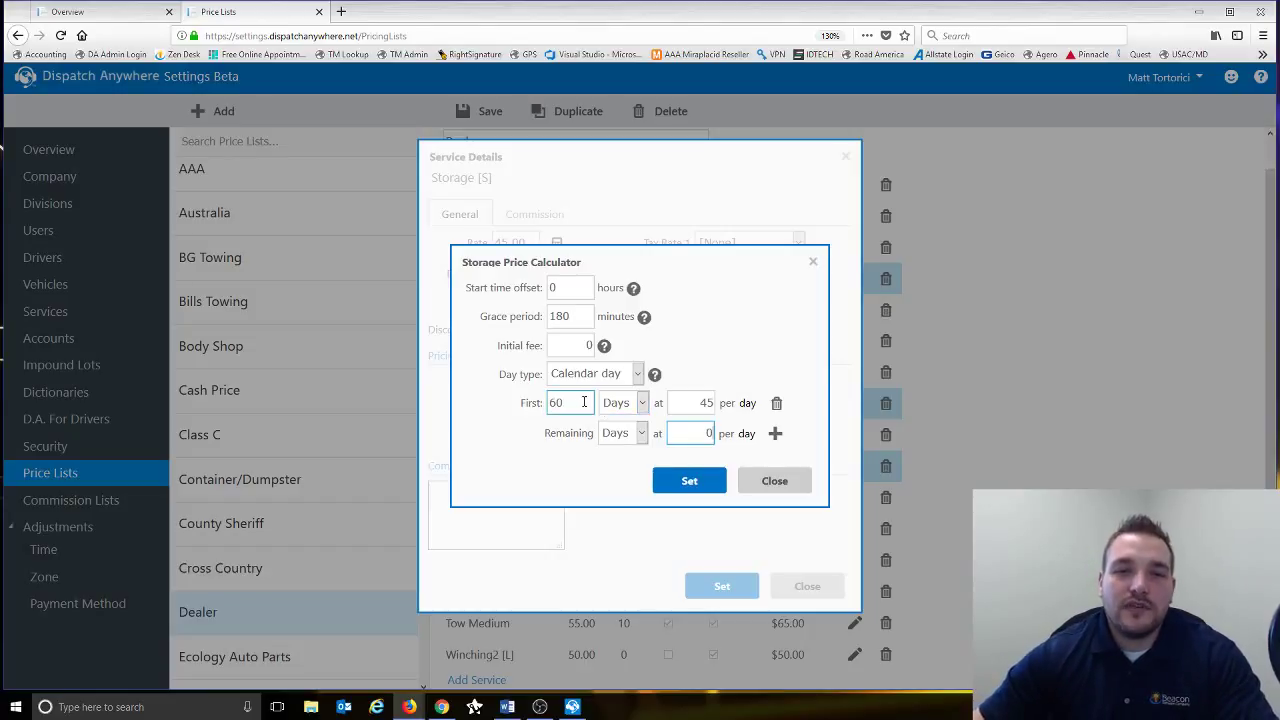
type("5")
key("Tab")
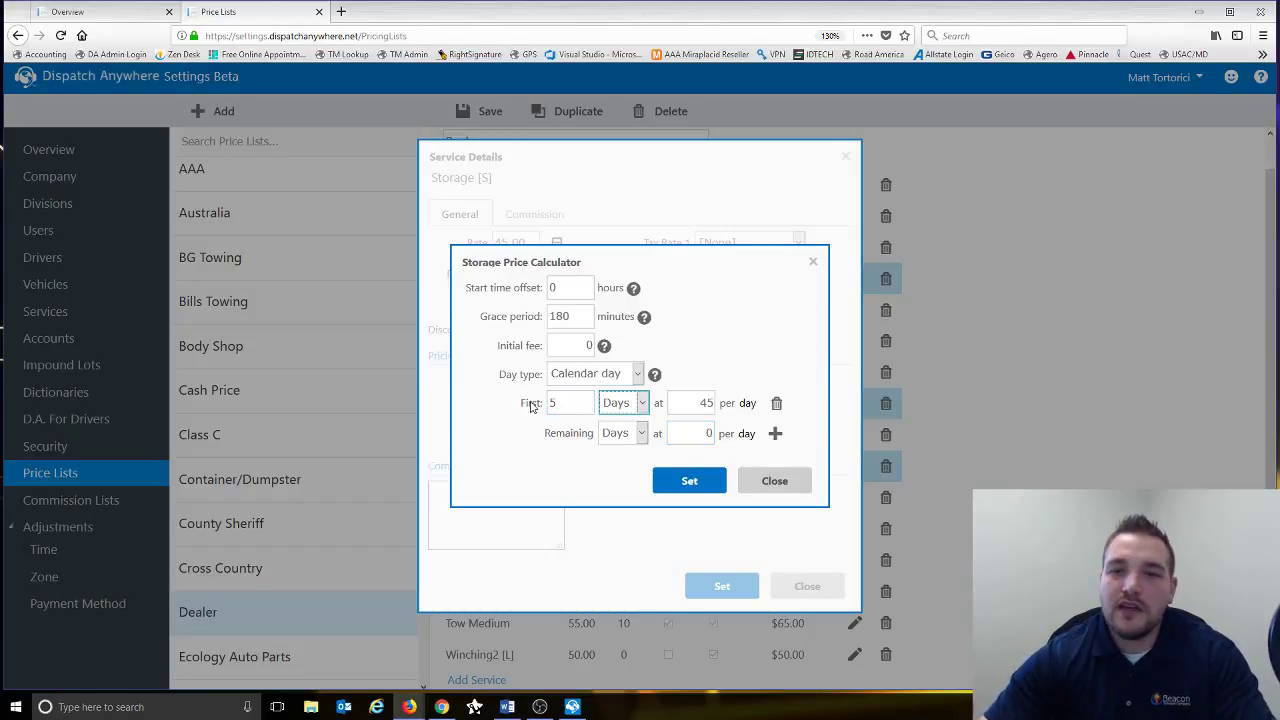
key("Tab")
type("10")
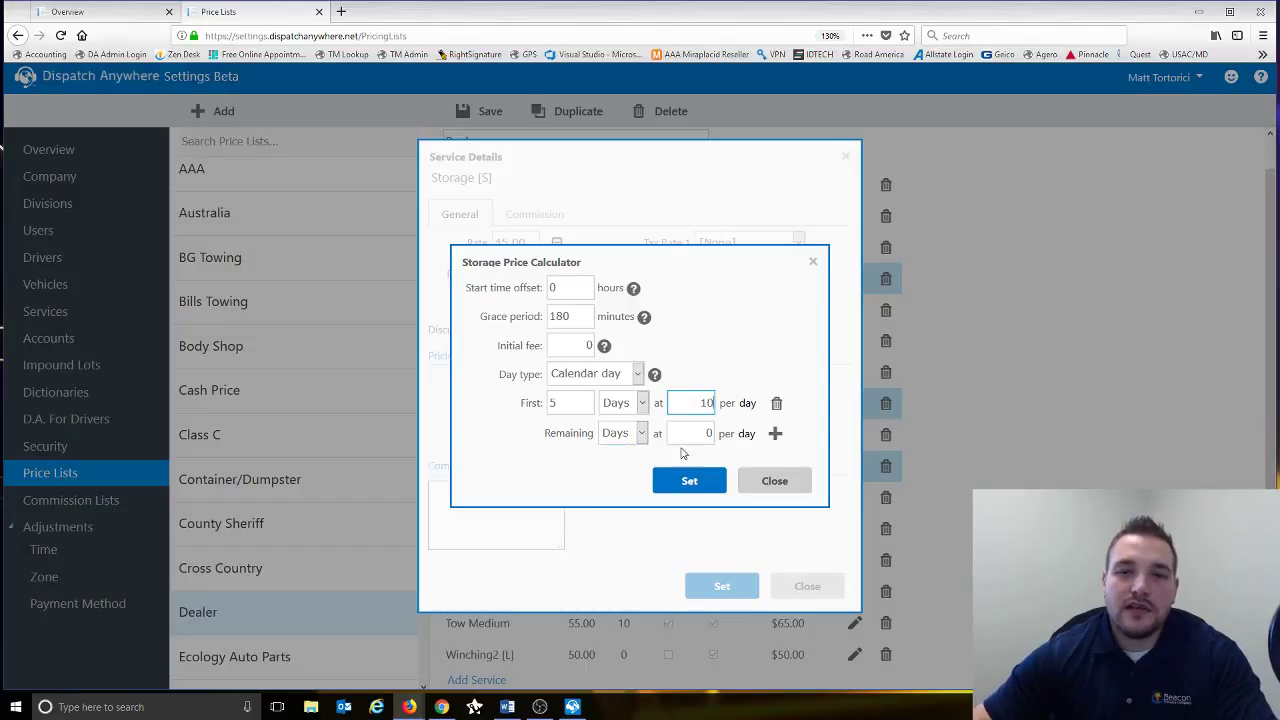
left_click(703, 432)
- Add a Next tier of 25 days at 15, set remaining days to 30, and close the calculator
left_click(775, 433)
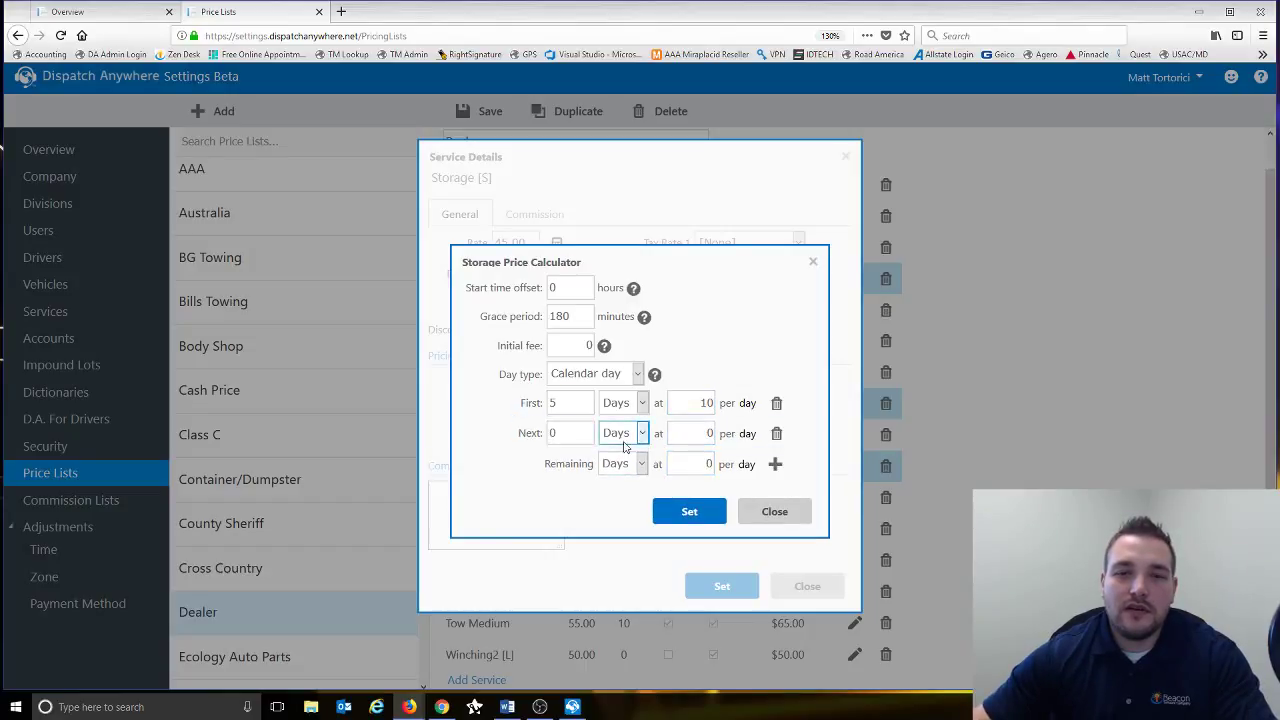
type("25")
key("Tab")
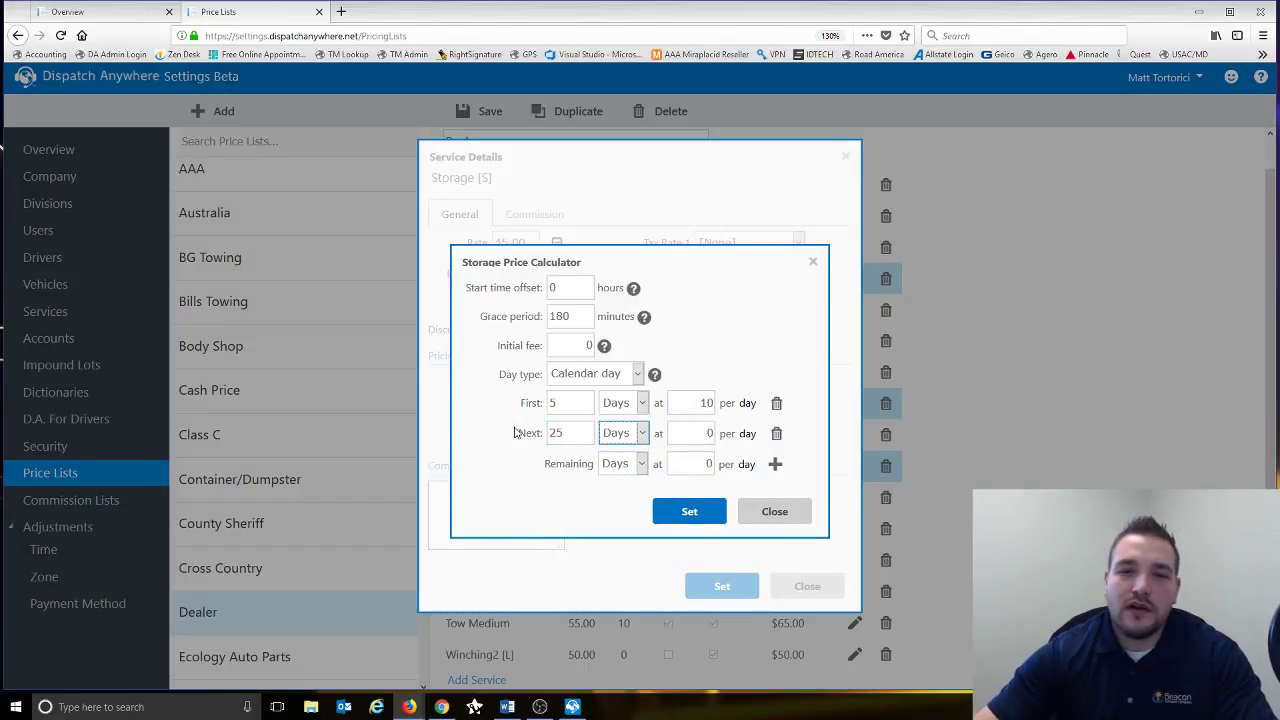
key("Tab")
type("15")
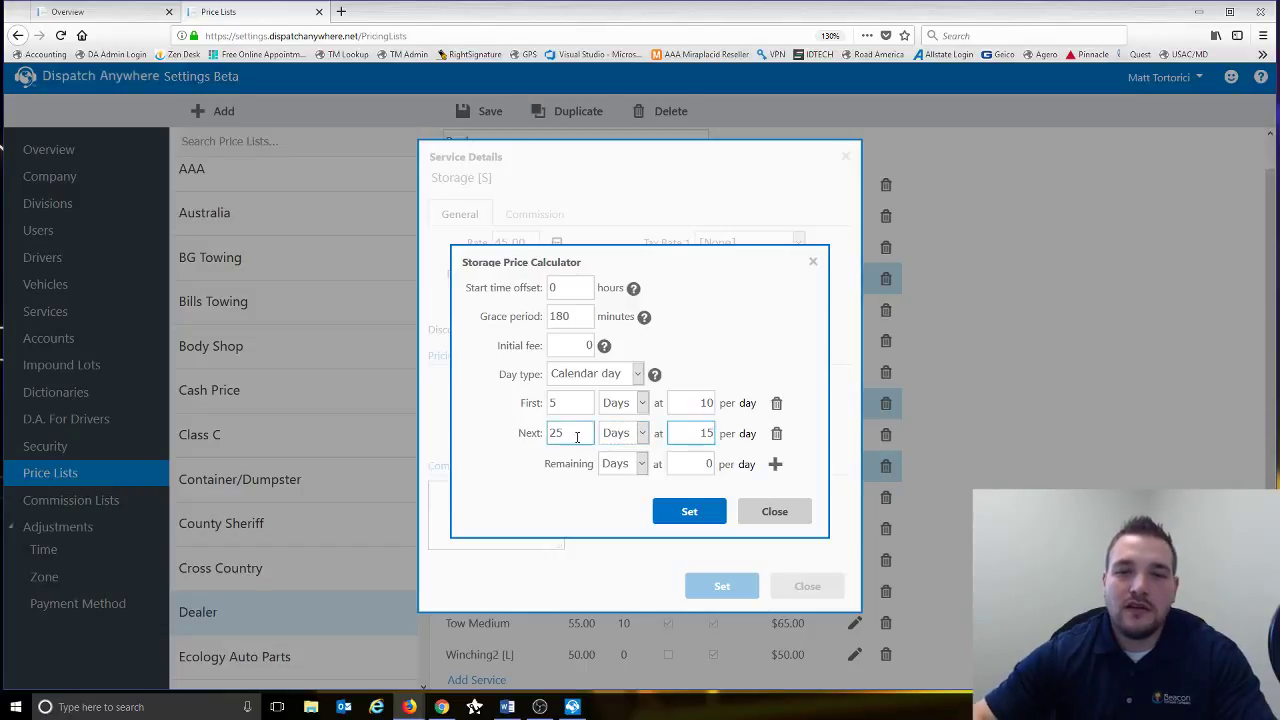
left_click(680, 462)
type("30")
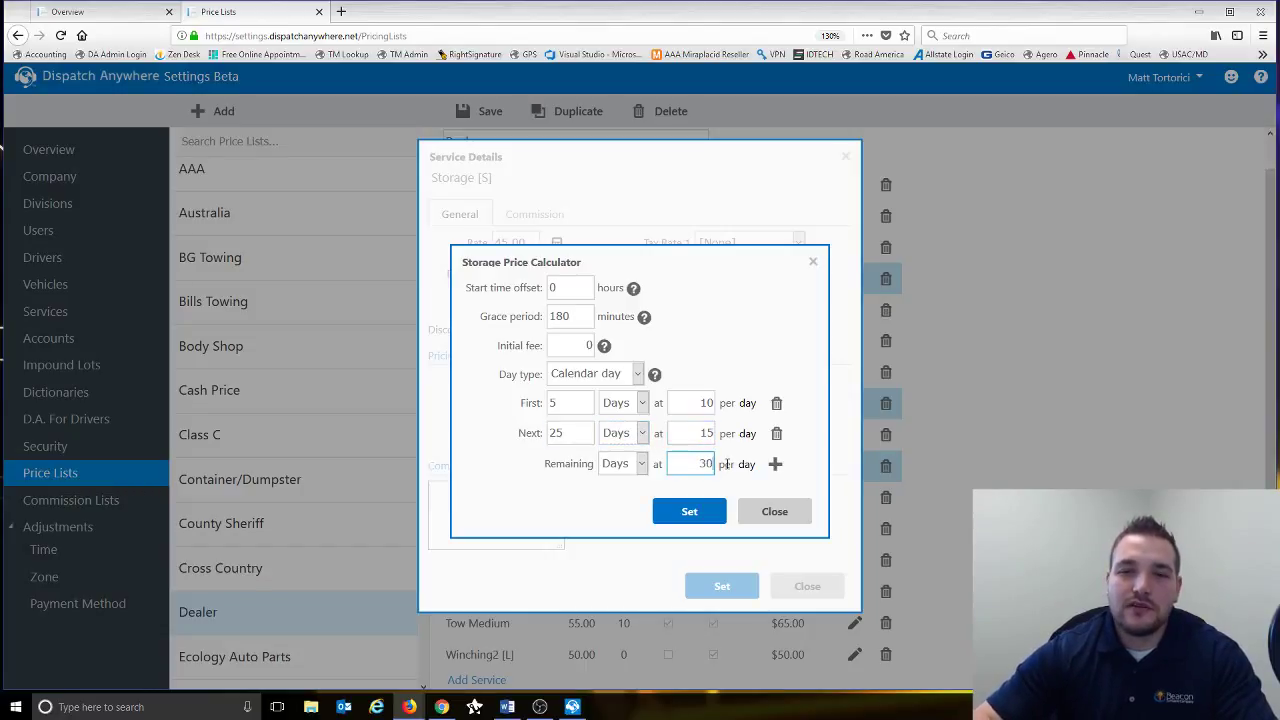
key("Tab")
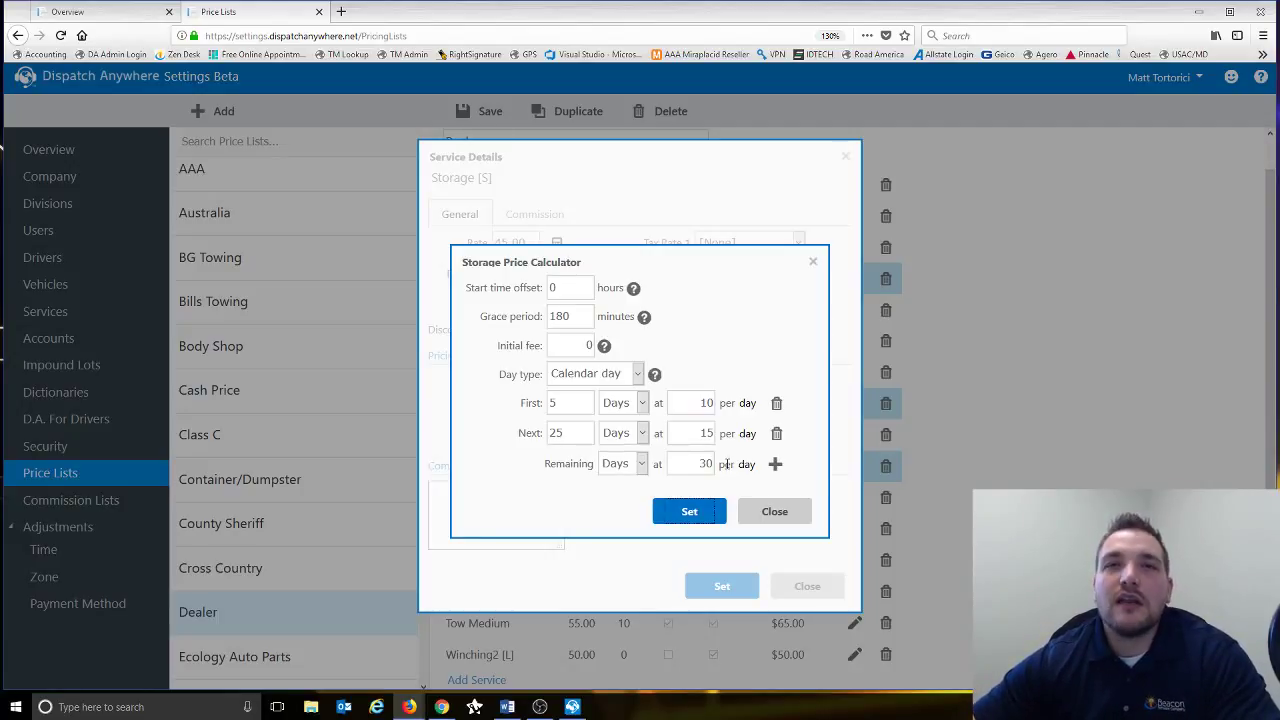
left_click(777, 516)
left_click(847, 157)
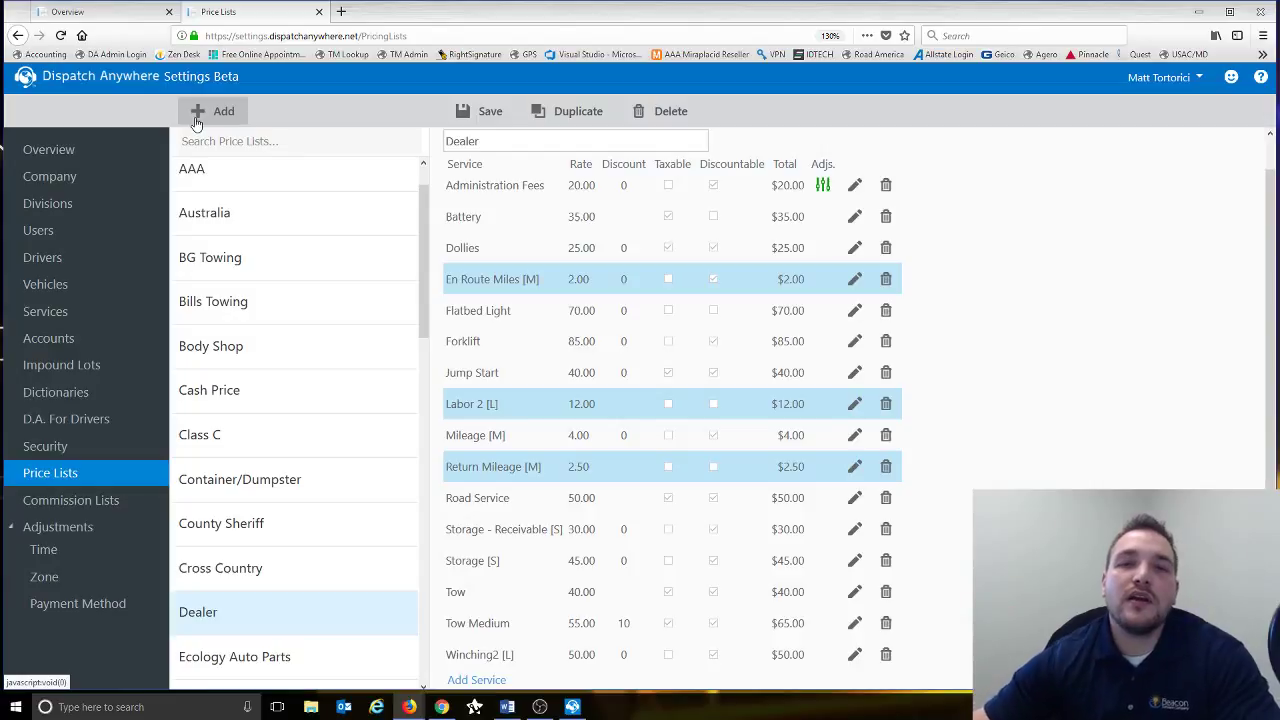
left_click(854, 217)
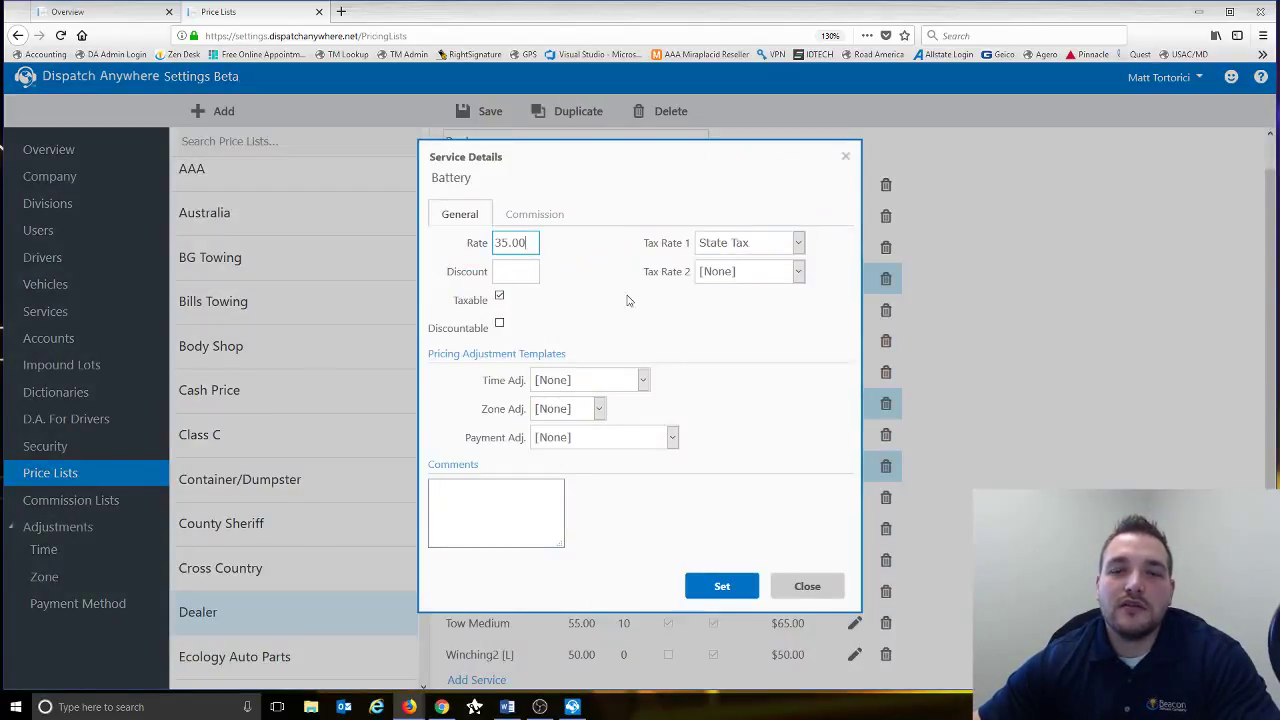
left_click(805, 587)
left_click(854, 372)
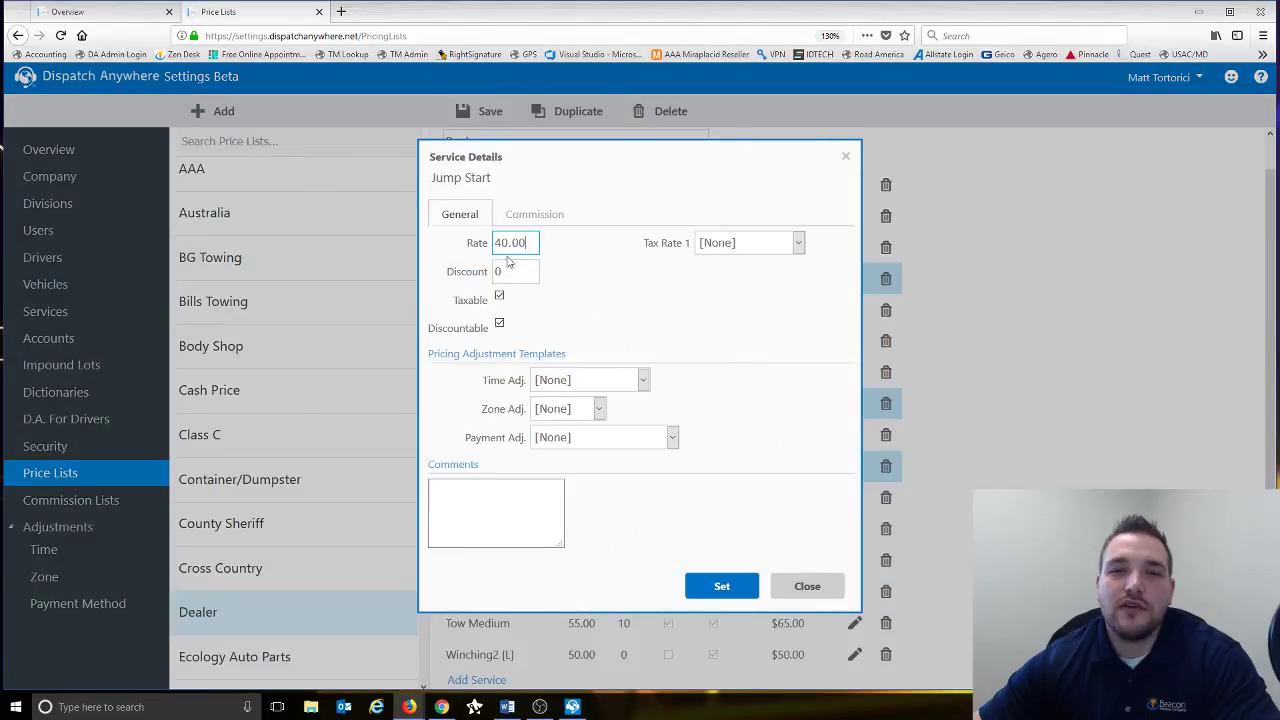
left_click(806, 586)
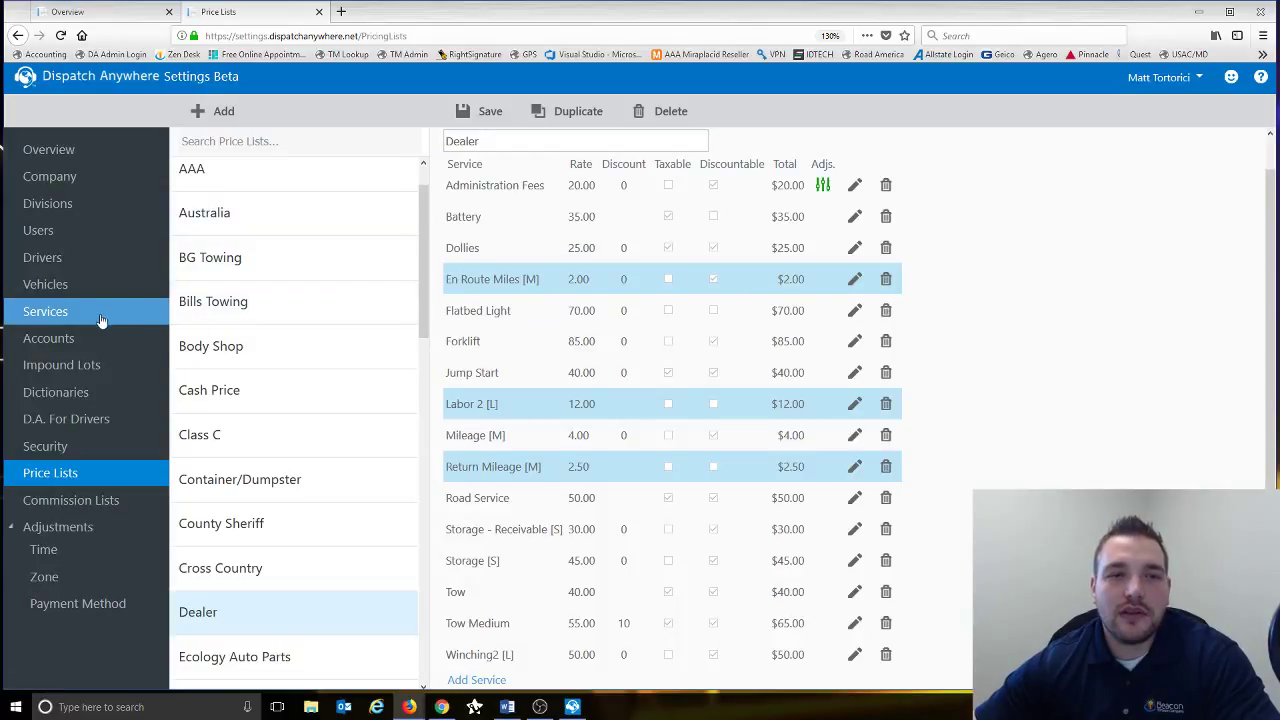
- Leave the price list for Accounts and open BG Auto's details and pricing settings
left_click(60, 342)
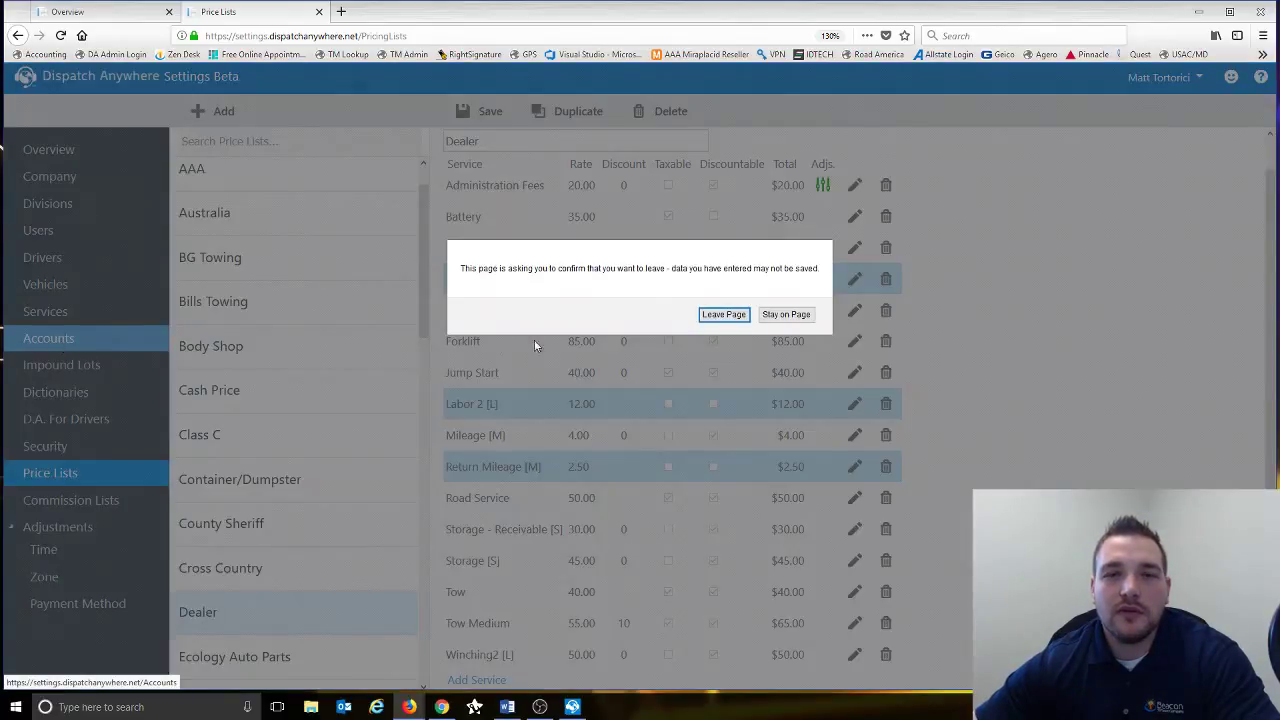
left_click(712, 316)
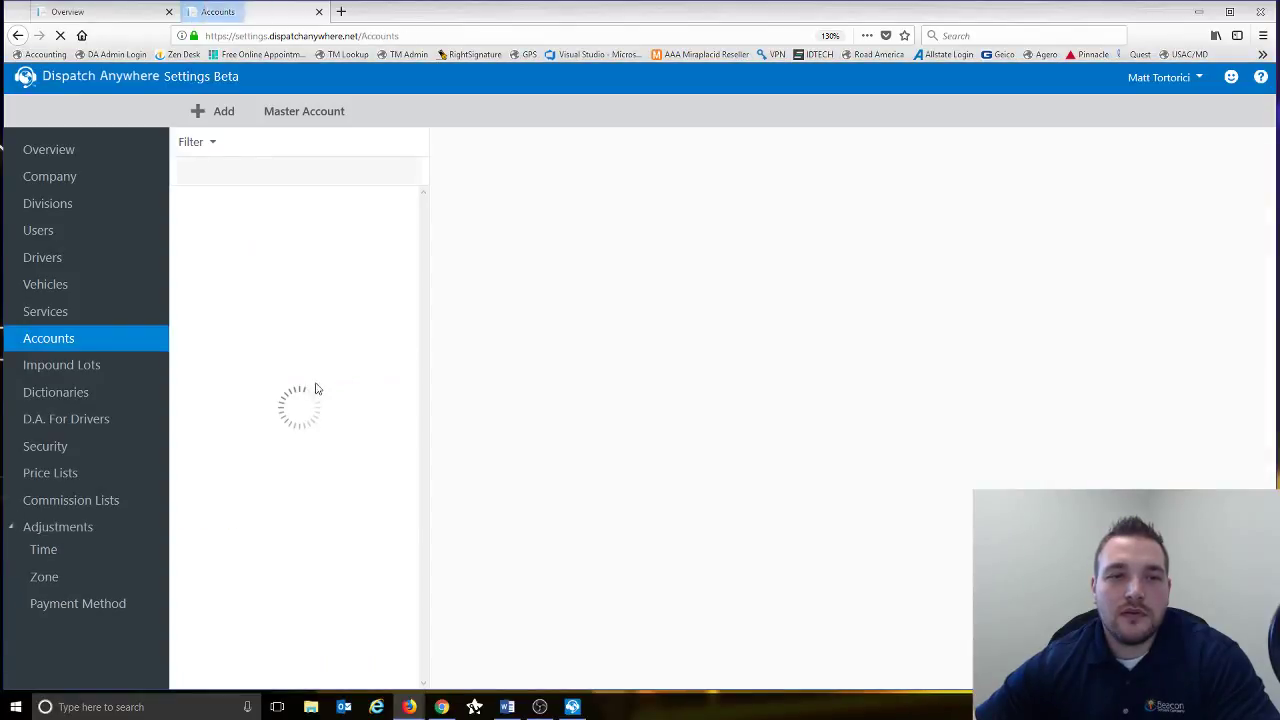
scroll(295, 420, "down", 5)
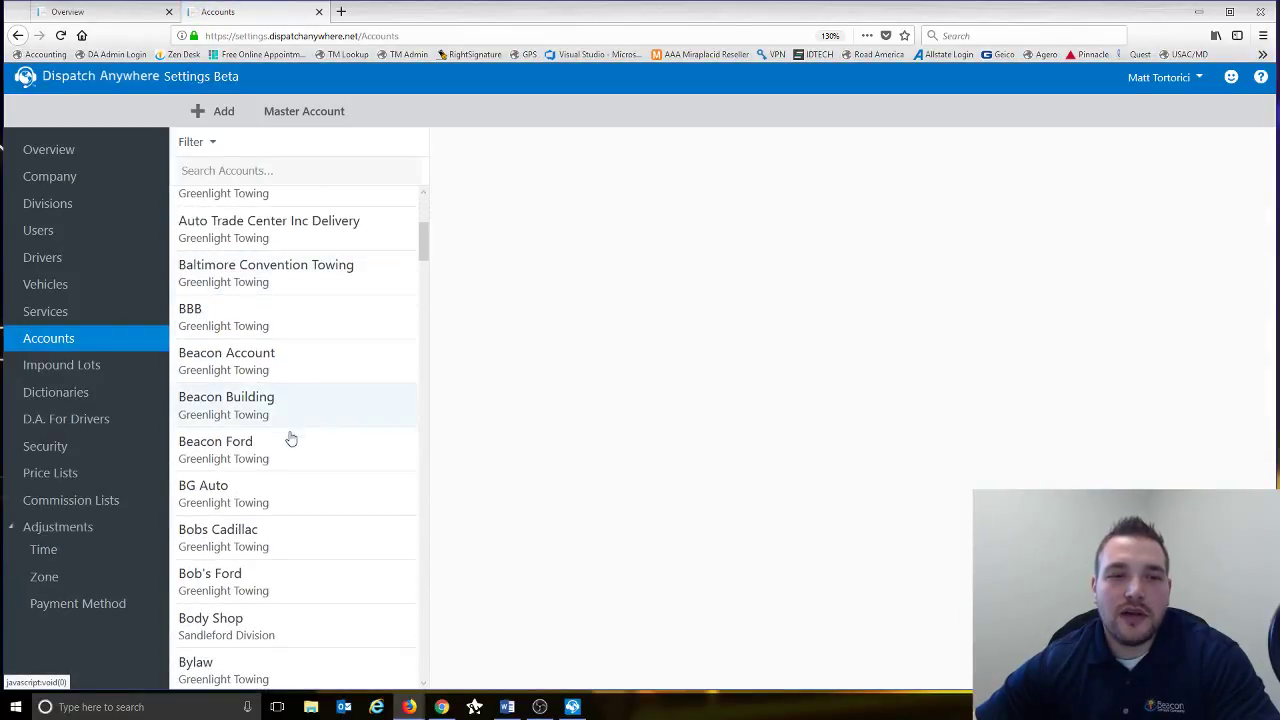
left_click(252, 484)
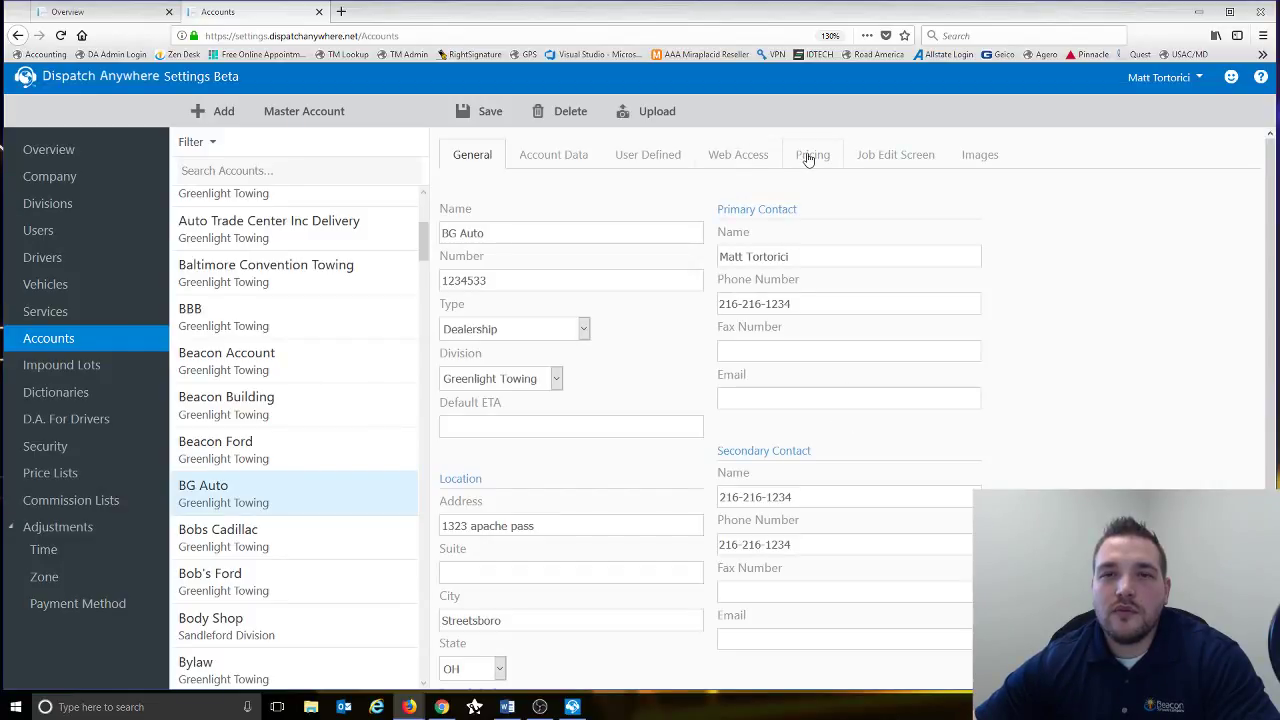
left_click(809, 158)
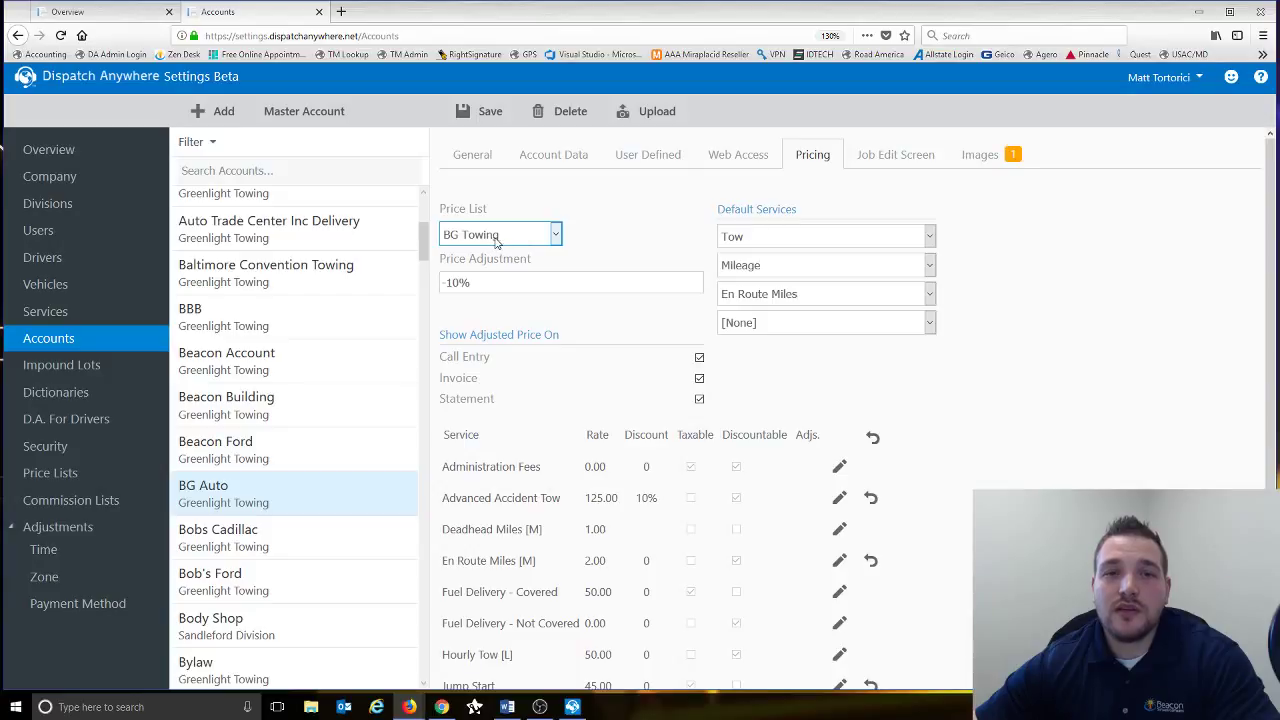
- Check BG Auto's Price List choices, keeping BG Towing with its -10% adjustment
left_click(555, 238)
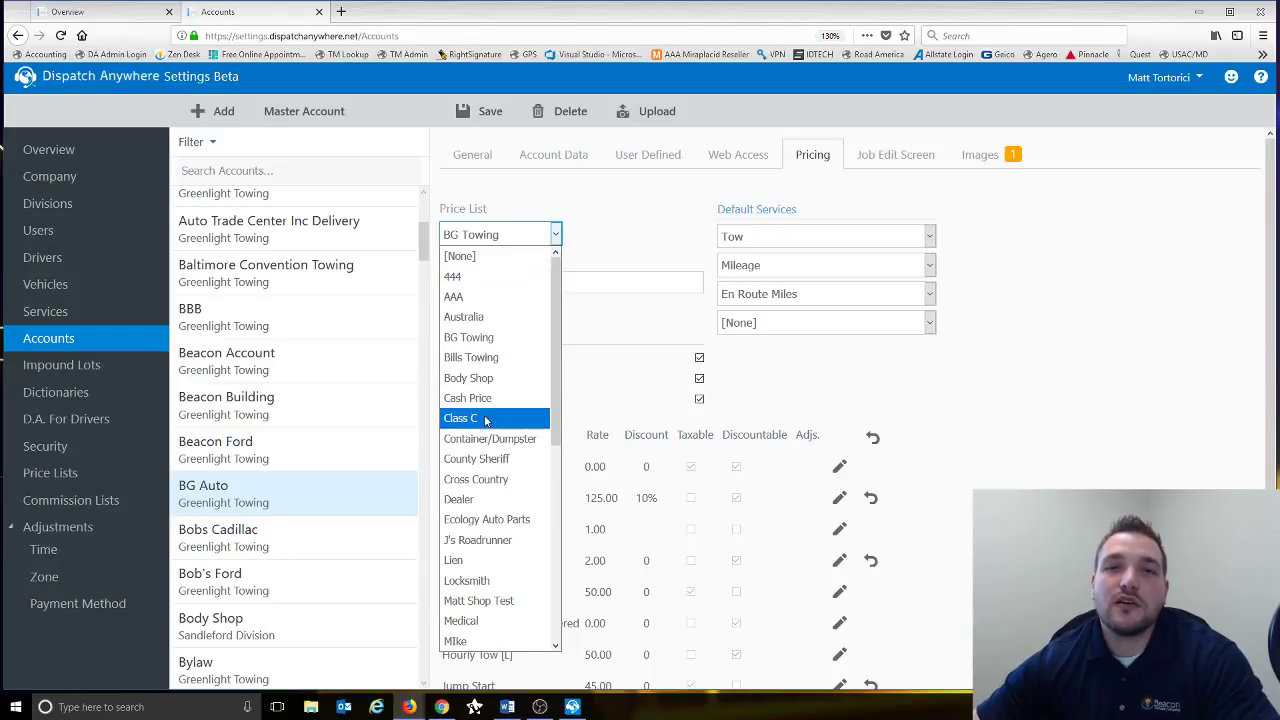
left_click(641, 242)
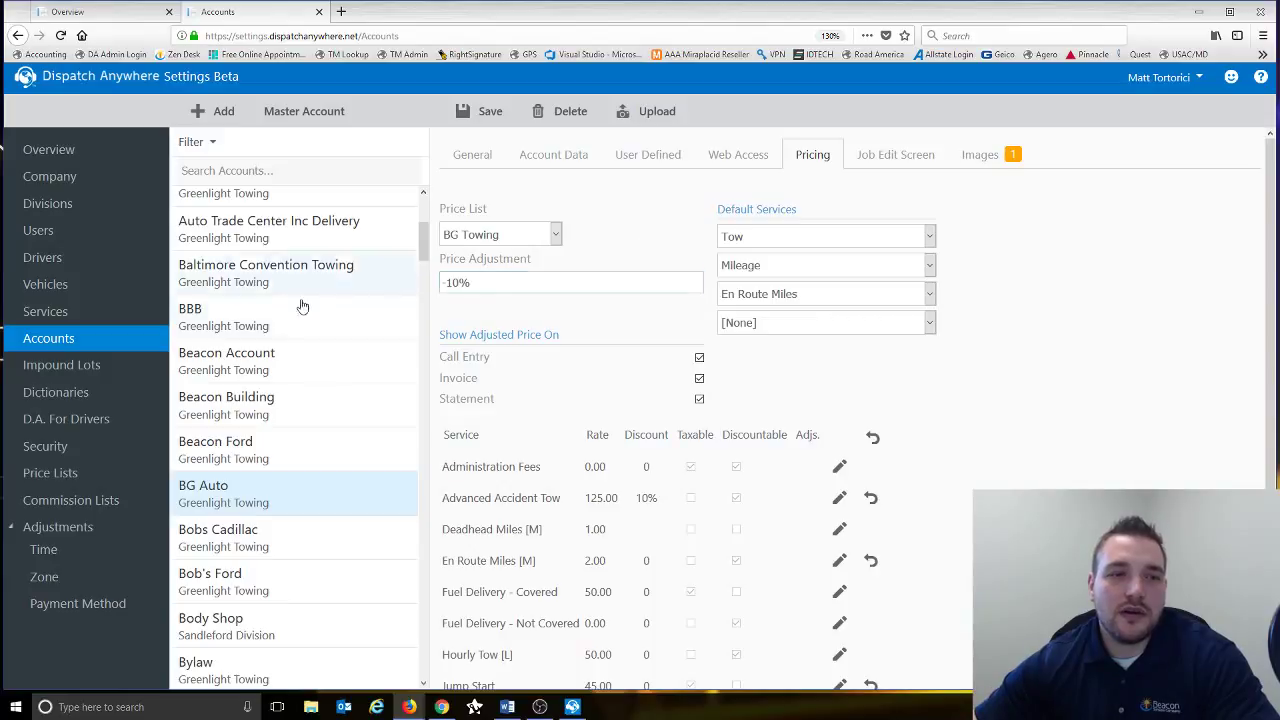
- View an existing commission list's rates, then start a new blank list with every service at 0
left_click(107, 503)
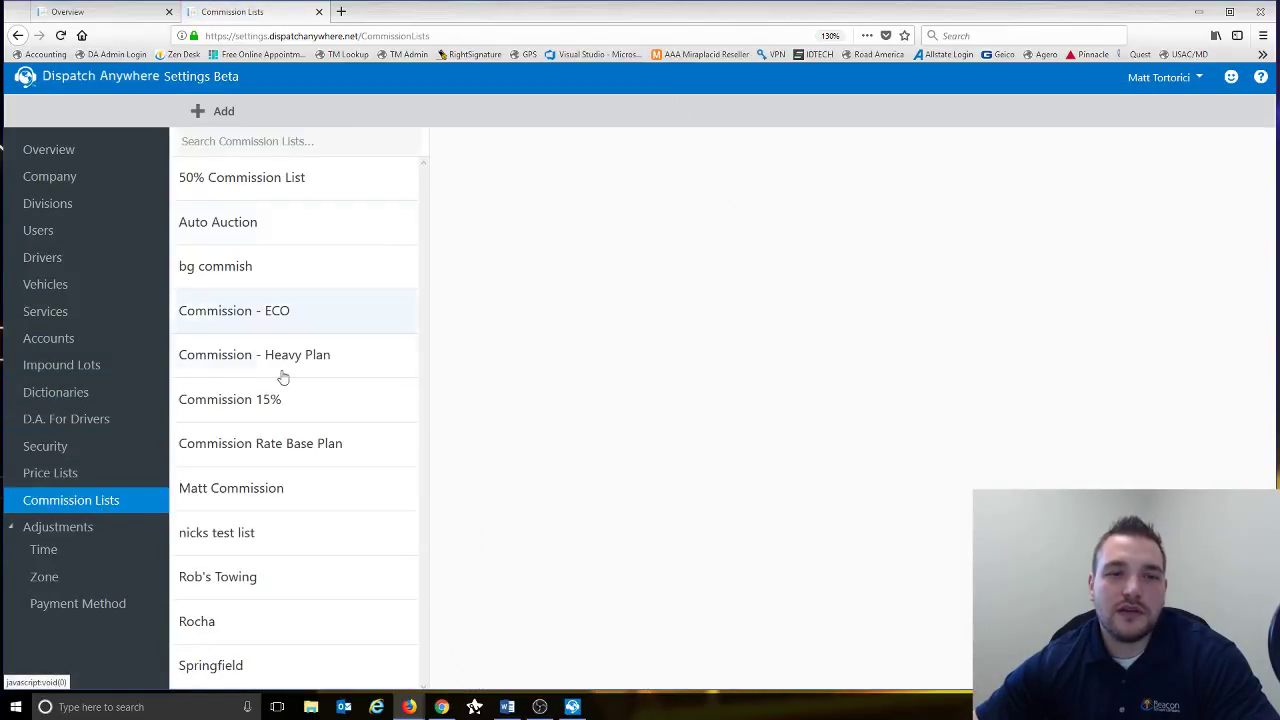
left_click(280, 496)
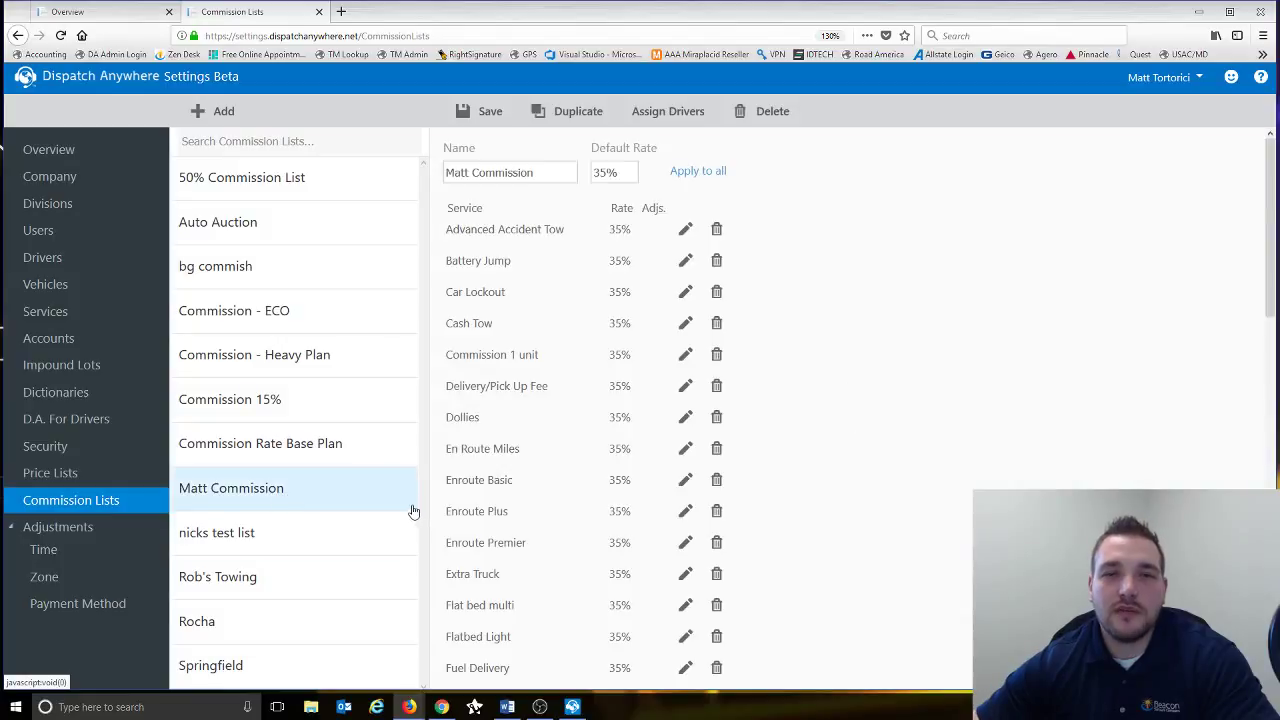
left_click(215, 115)
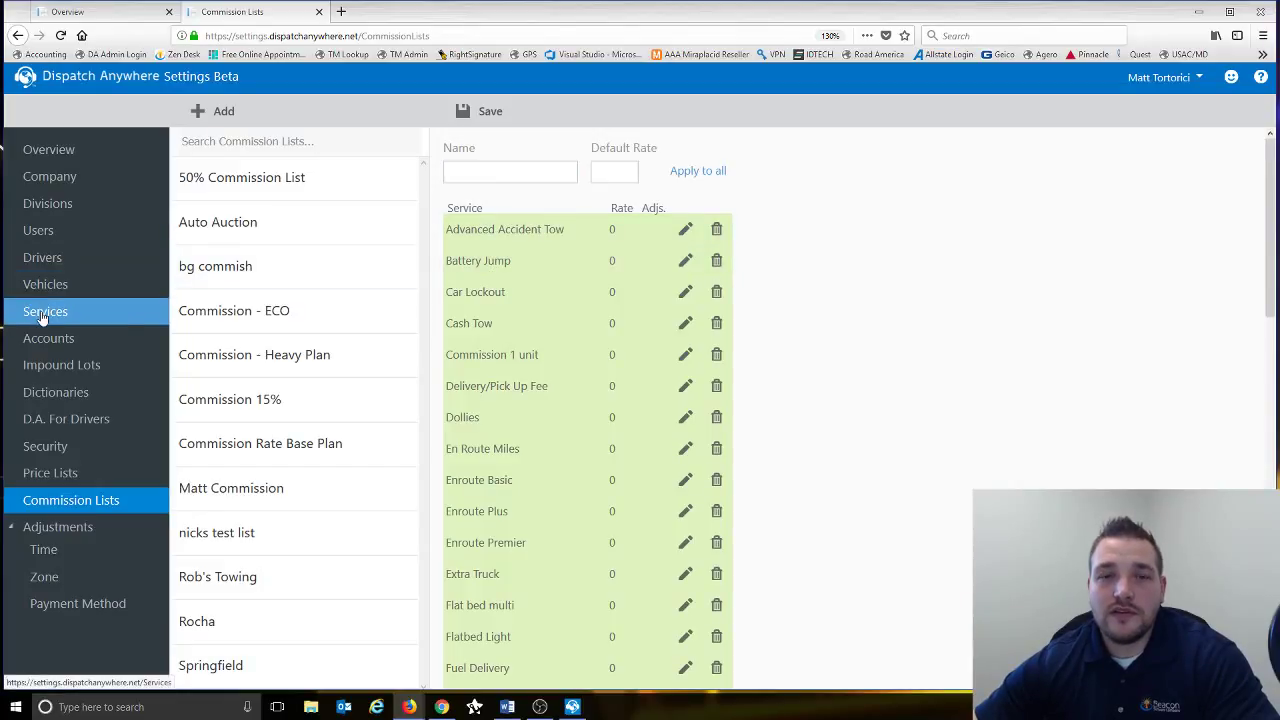
scroll(497, 590, "down", 3)
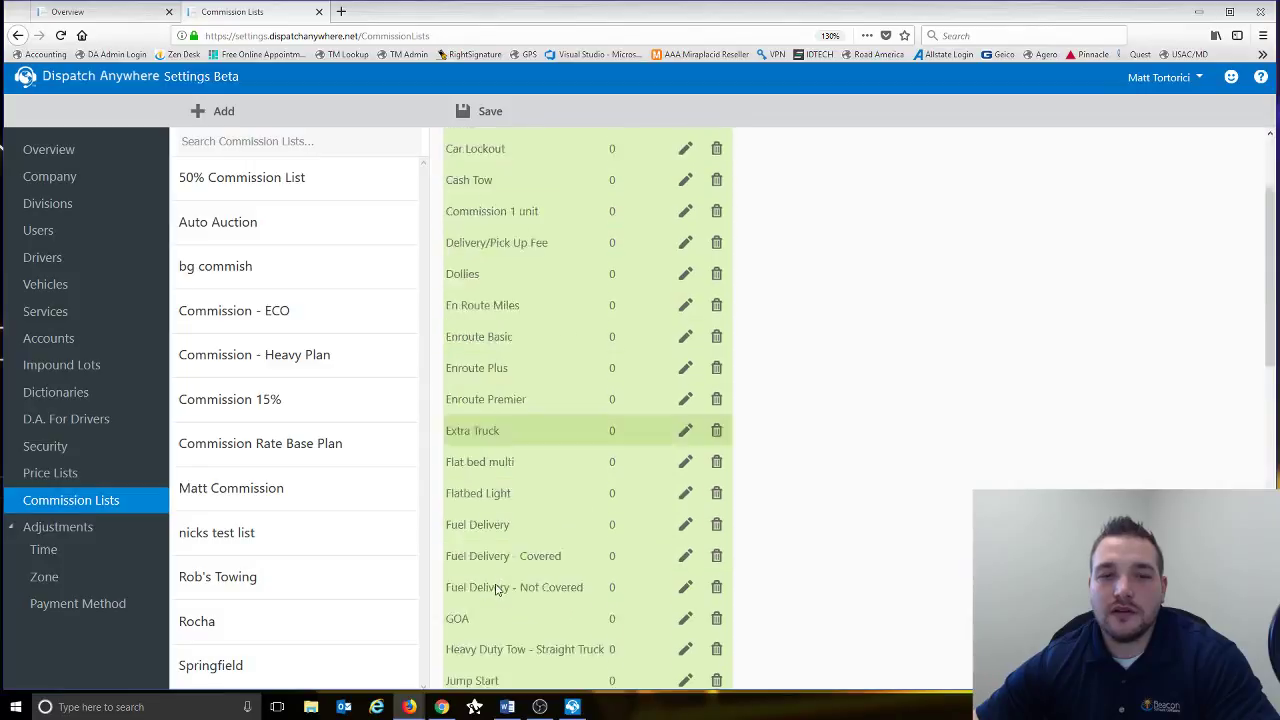
scroll(497, 590, "down", 20)
scroll(495, 585, "up", 20)
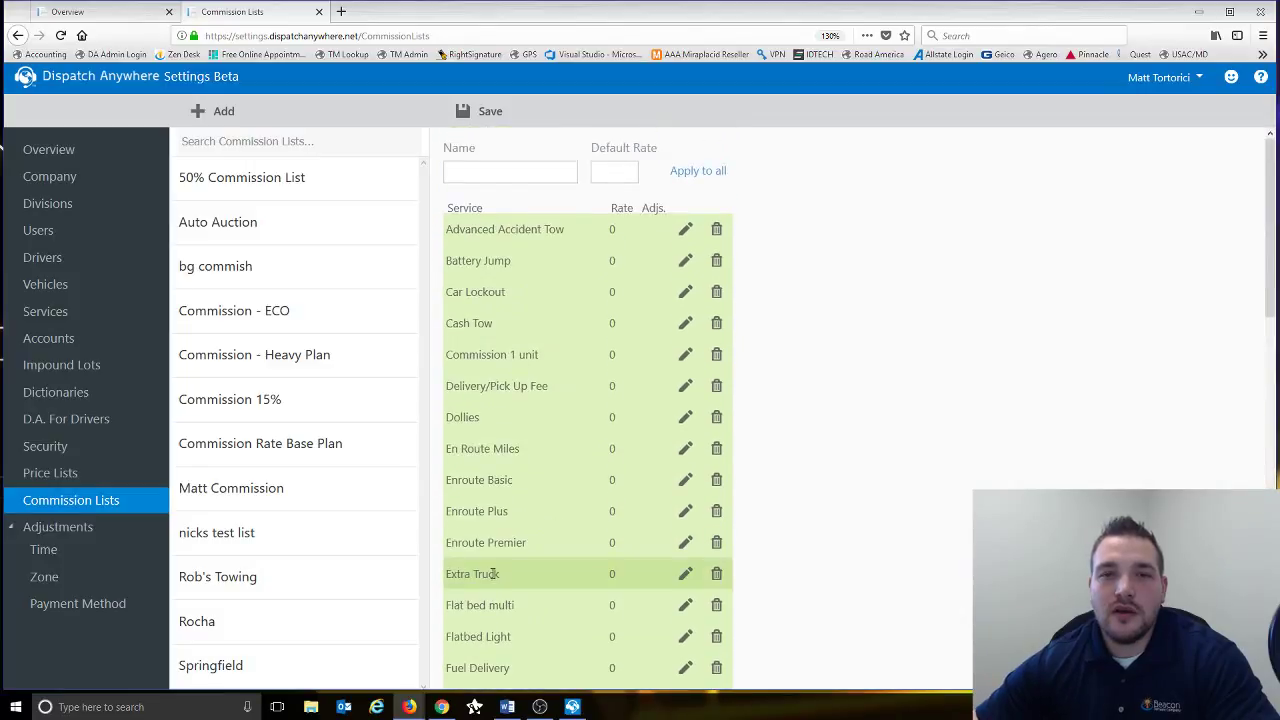
scroll(492, 573, "down", 20)
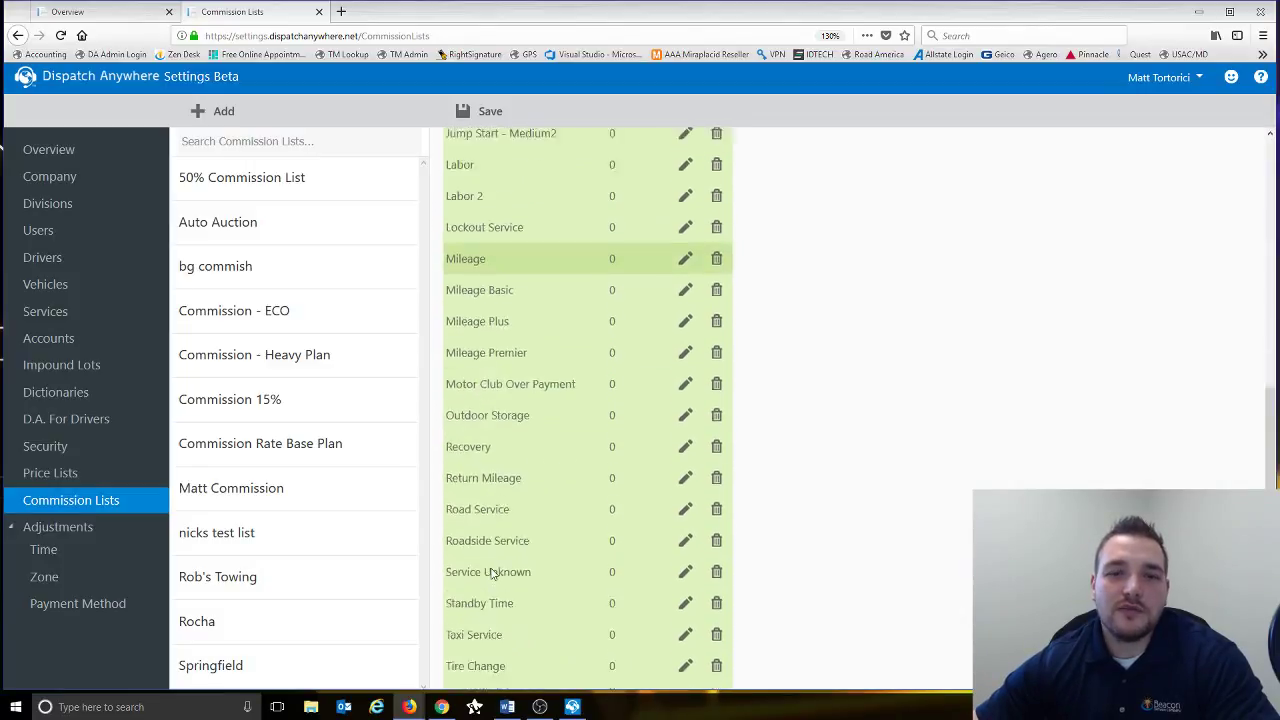
- Browse the Add Commission service choices, then close the dialog without adding anything
left_click(485, 682)
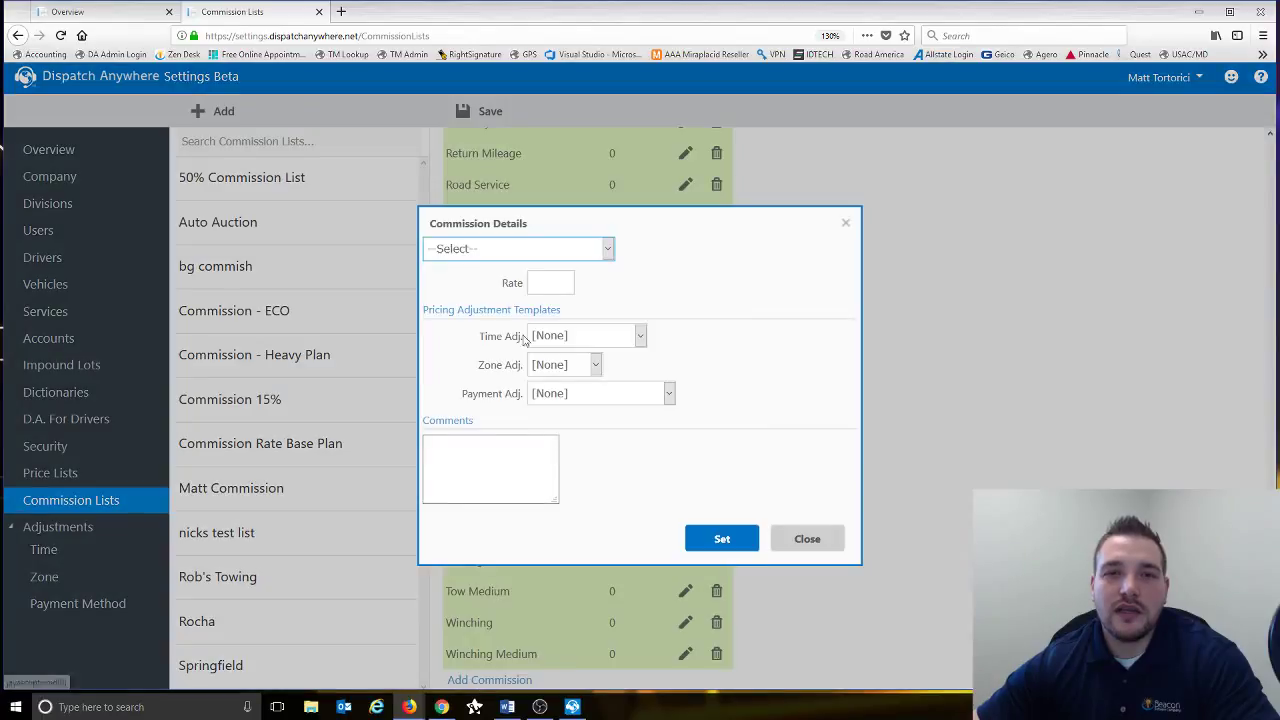
left_click(607, 254)
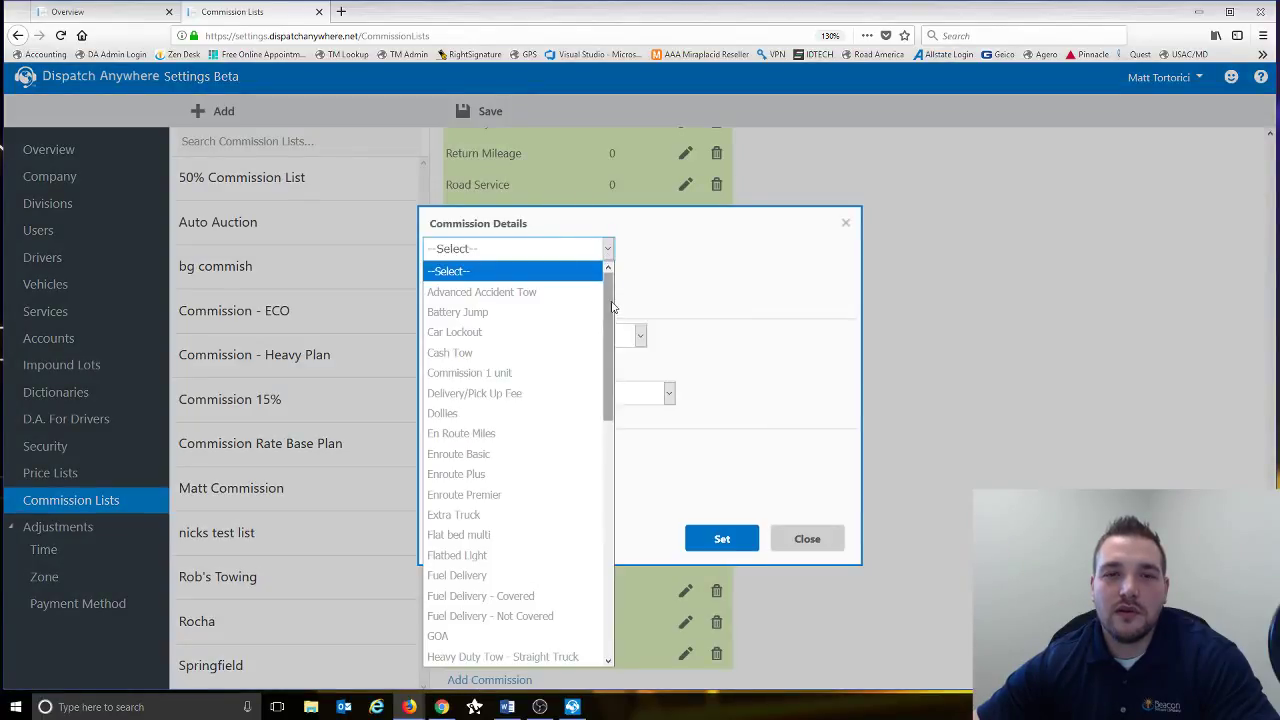
left_click_drag(606, 318, 612, 285)
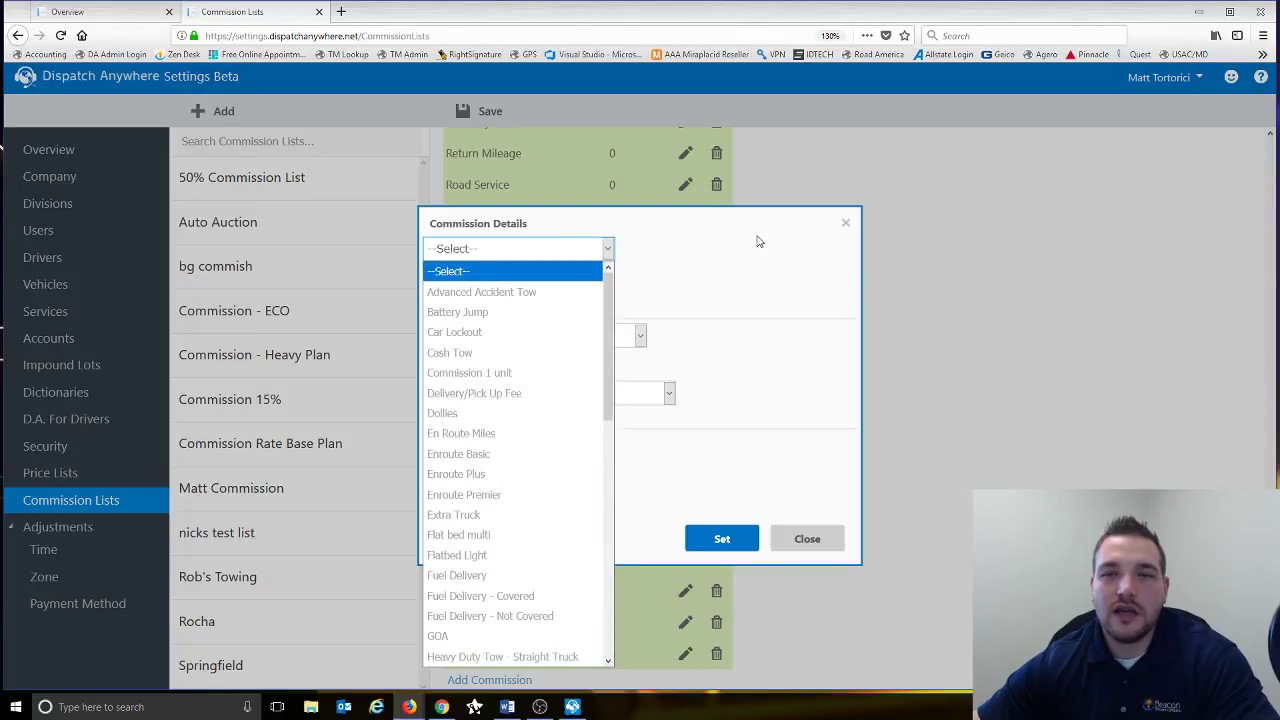
left_click(845, 223)
scroll(850, 235, "up", 10)
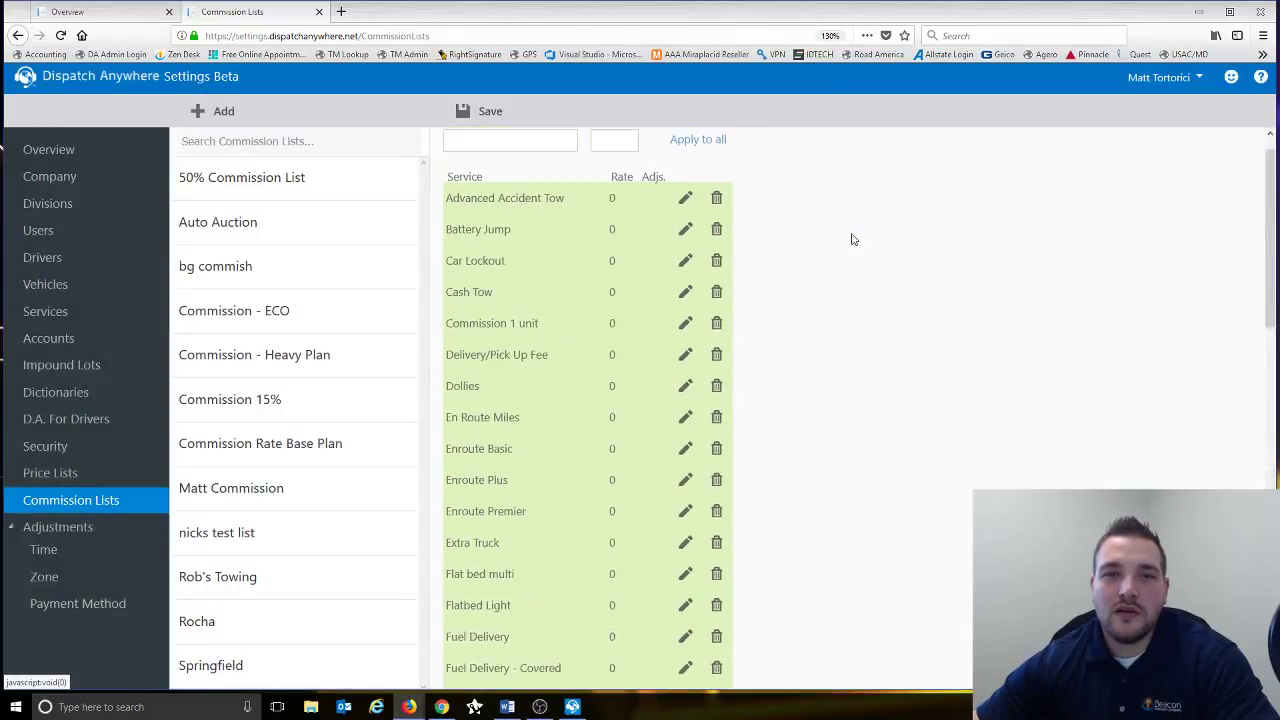
- Name the new list 'Test Comm' and apply a 30% default rate to all services
left_click(521, 174)
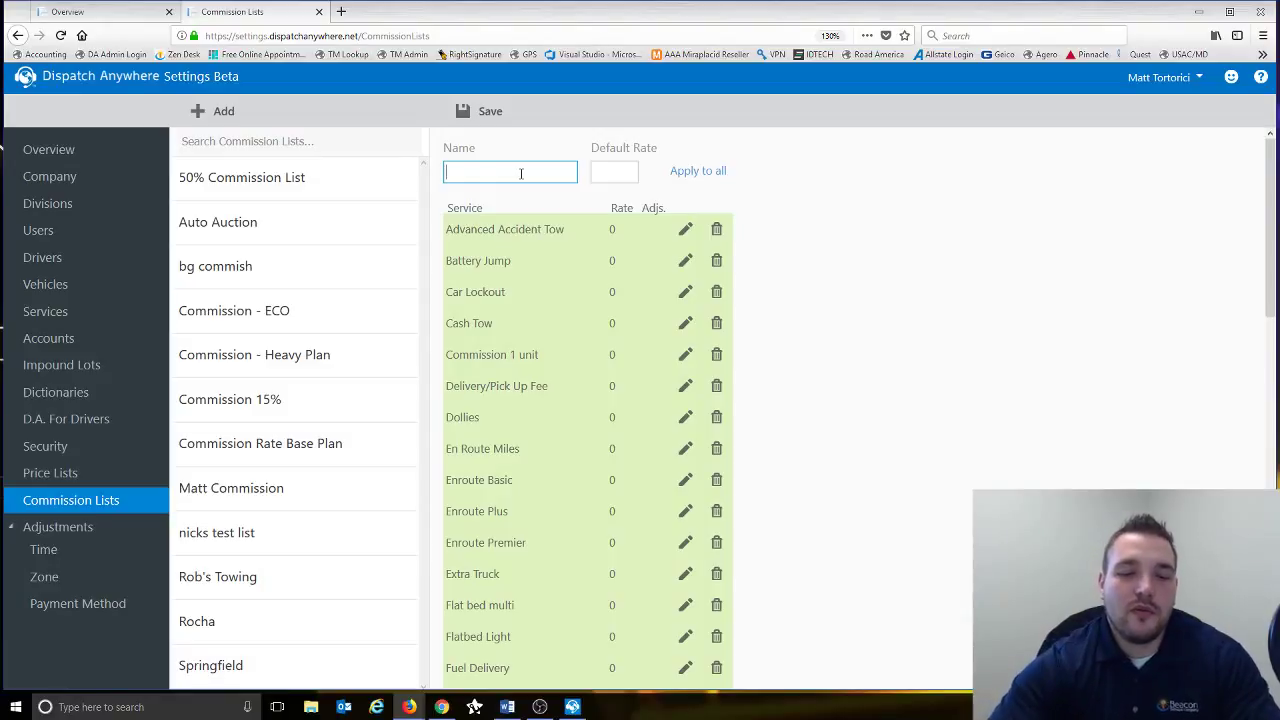
type("Test")
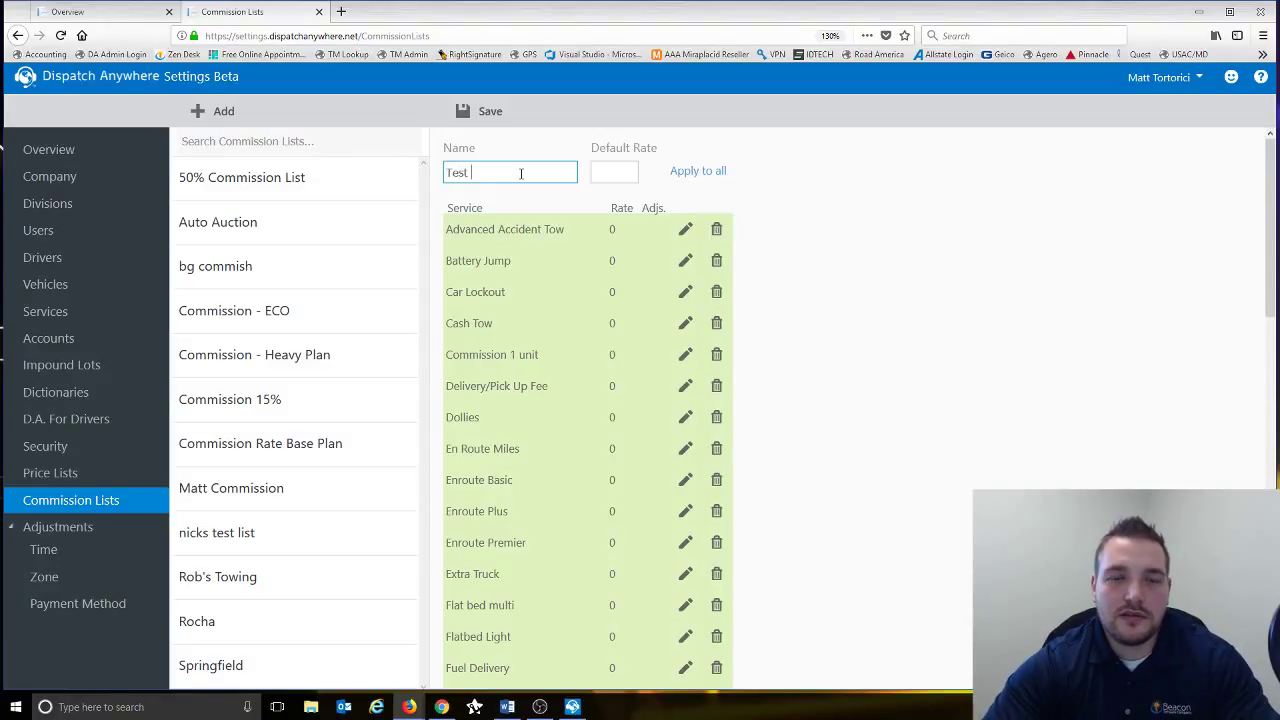
type(" Comm")
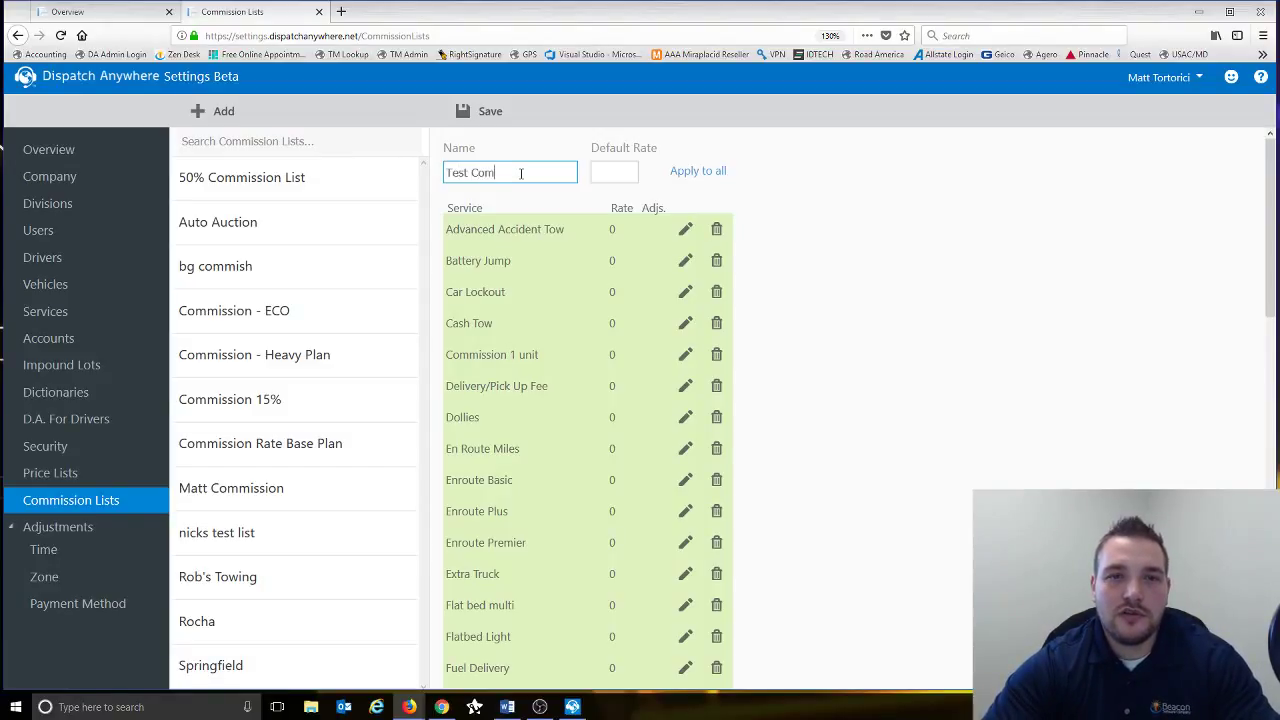
key("Tab")
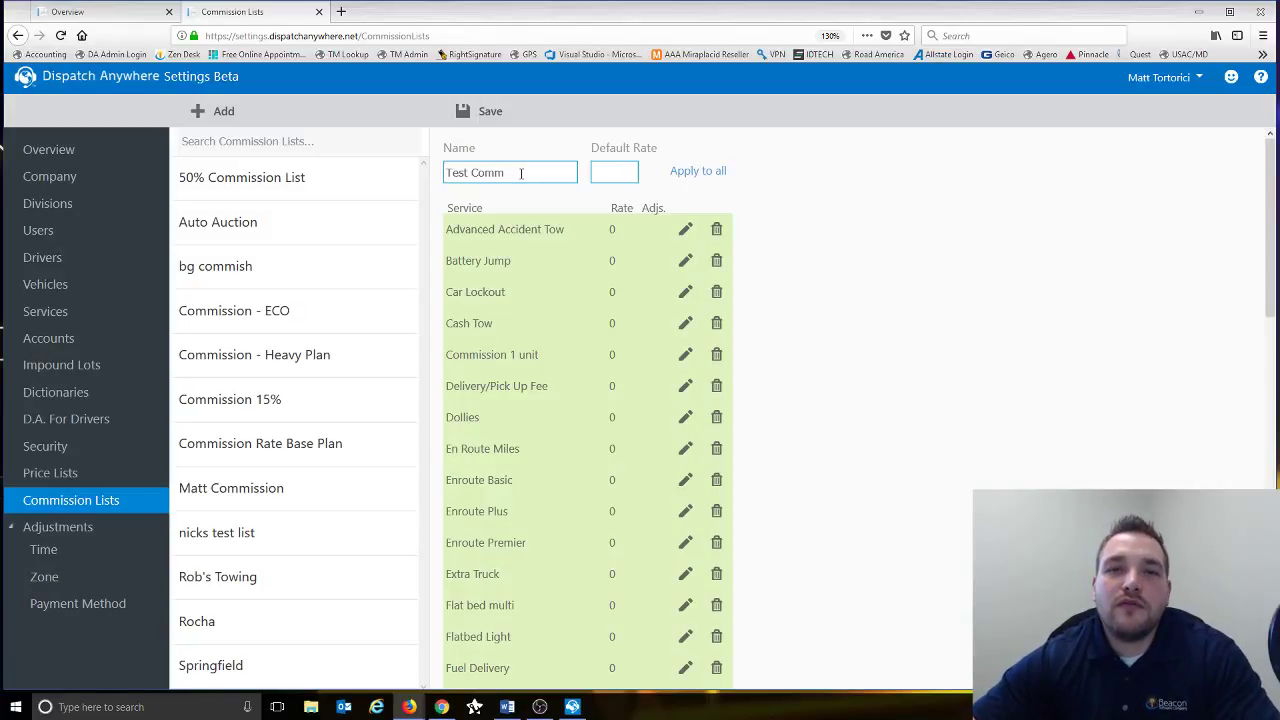
type("30")
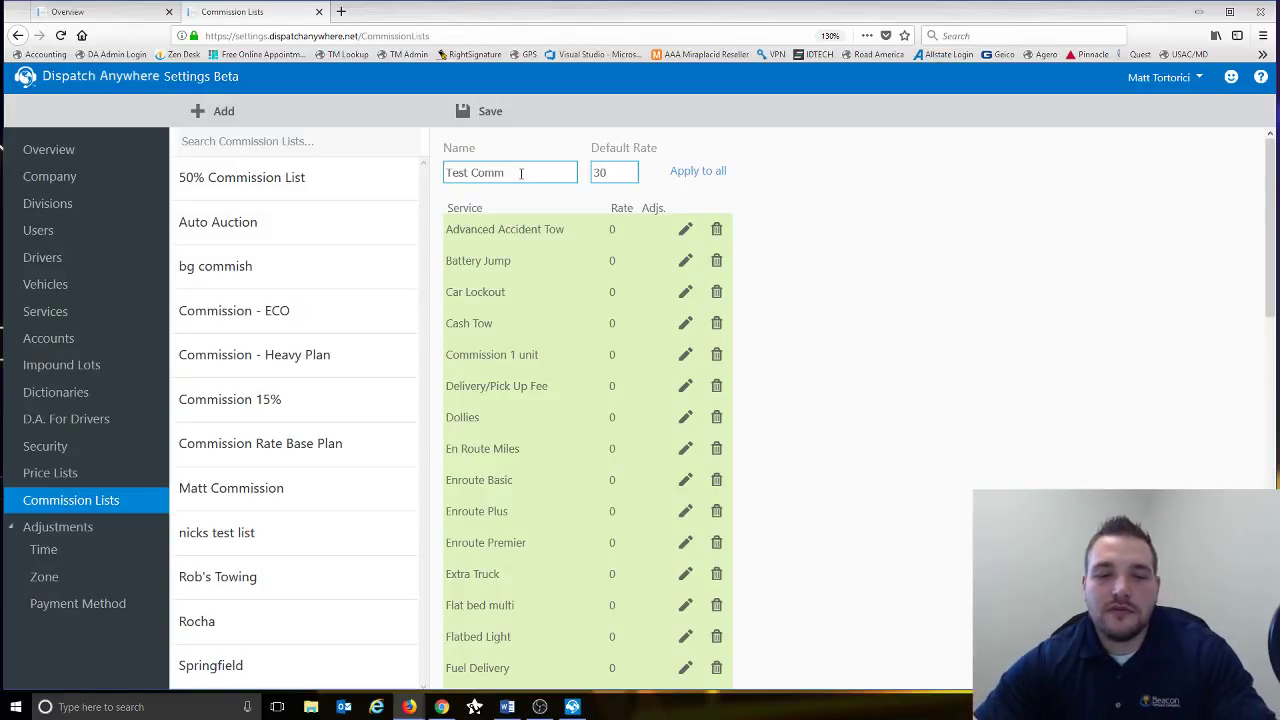
type("%")
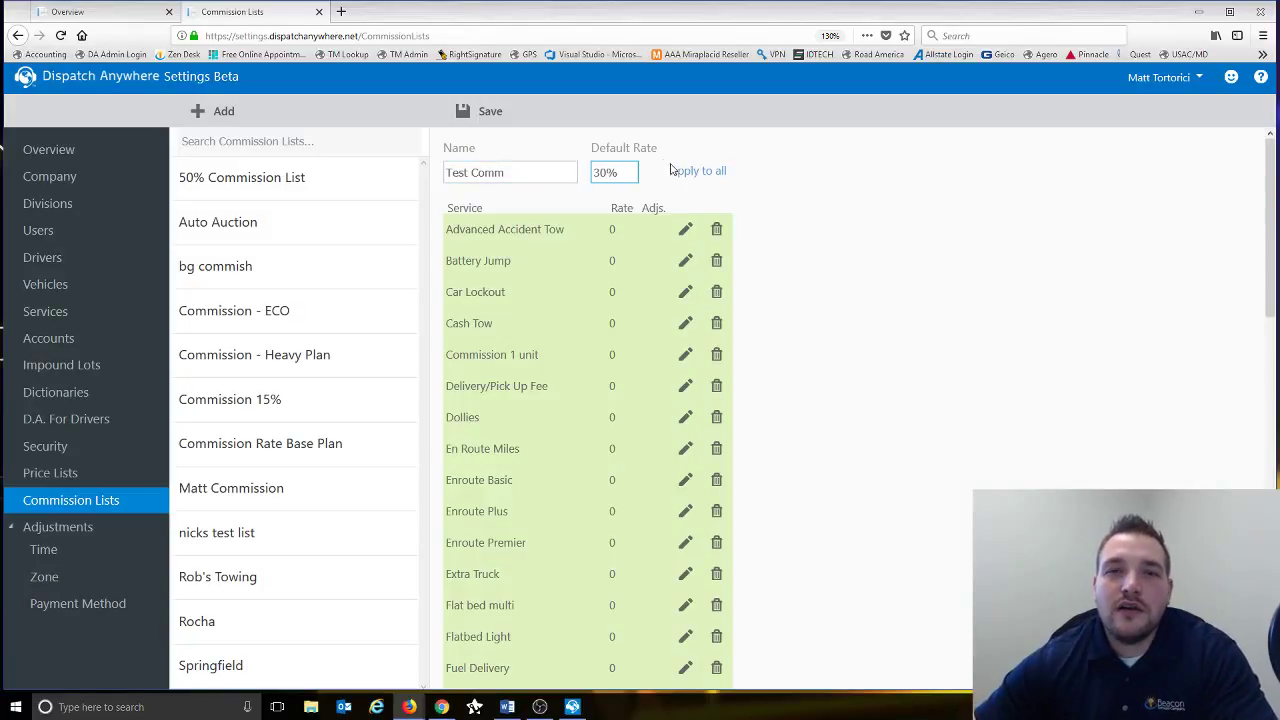
left_click(686, 171)
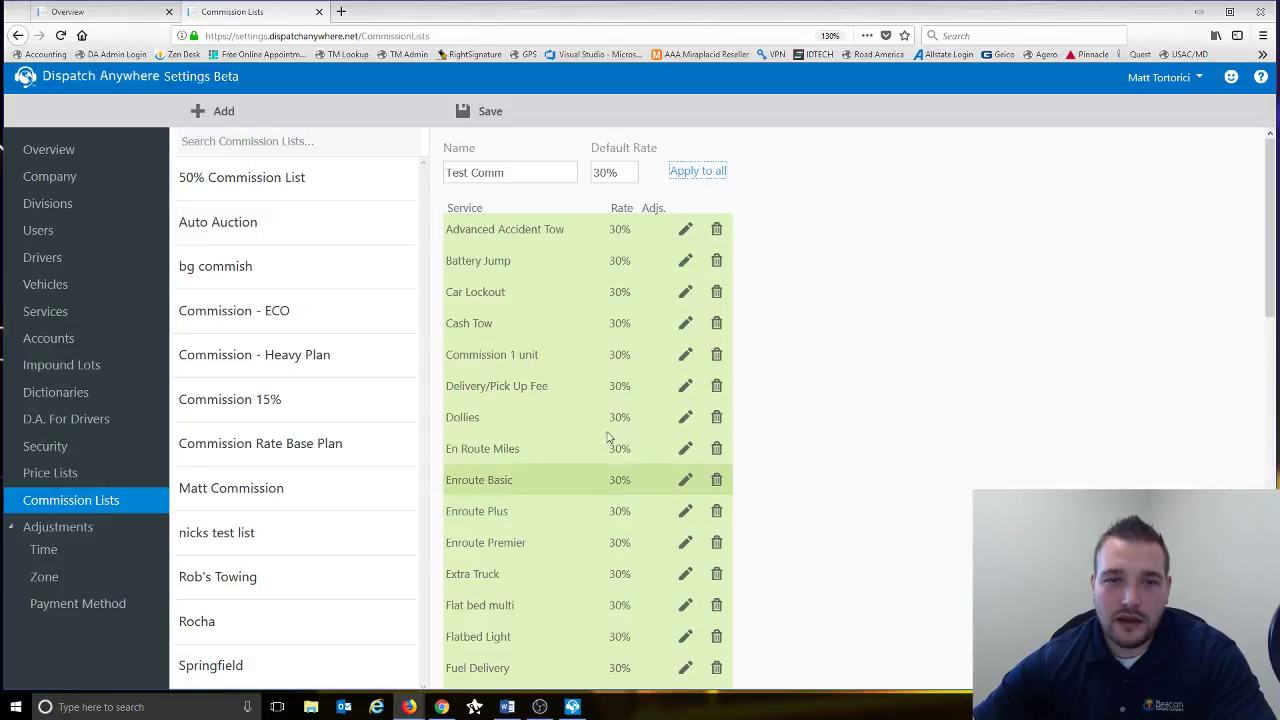
- Change Battery Jump's commission rate from 30% to 25%
left_click(686, 262)
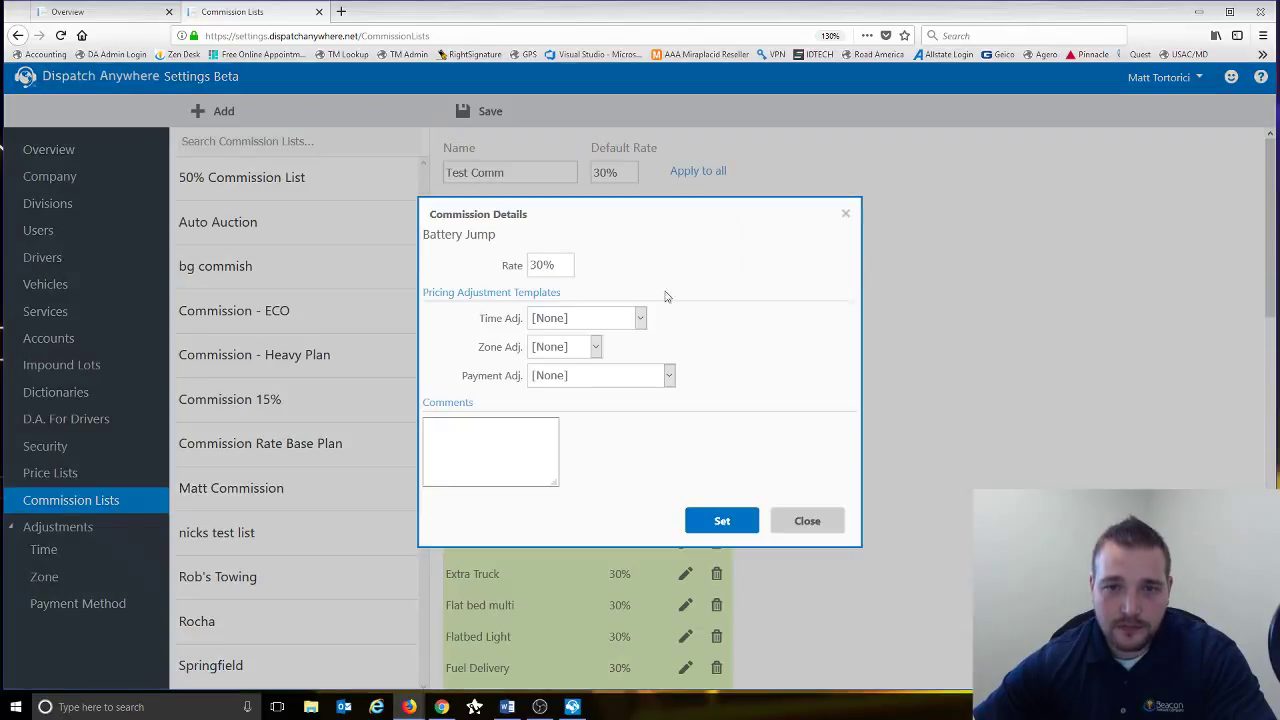
left_click(565, 264)
left_click_drag(565, 264, 524, 263)
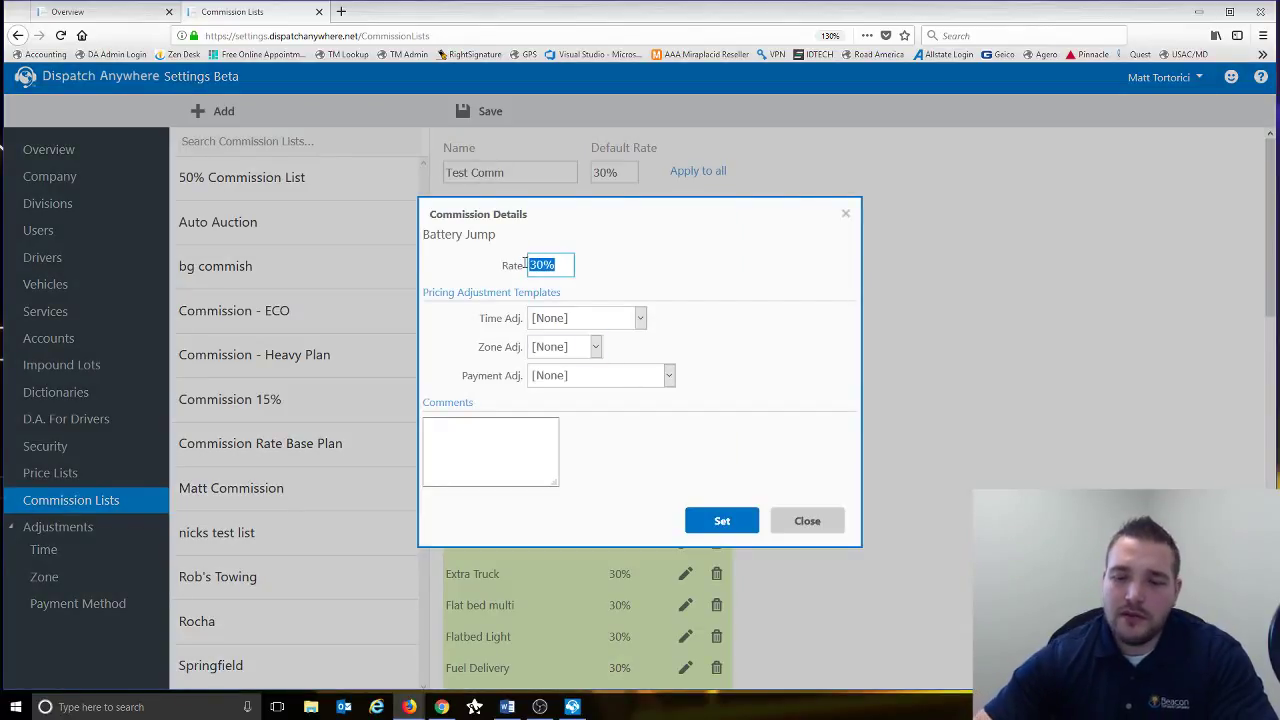
type("40")
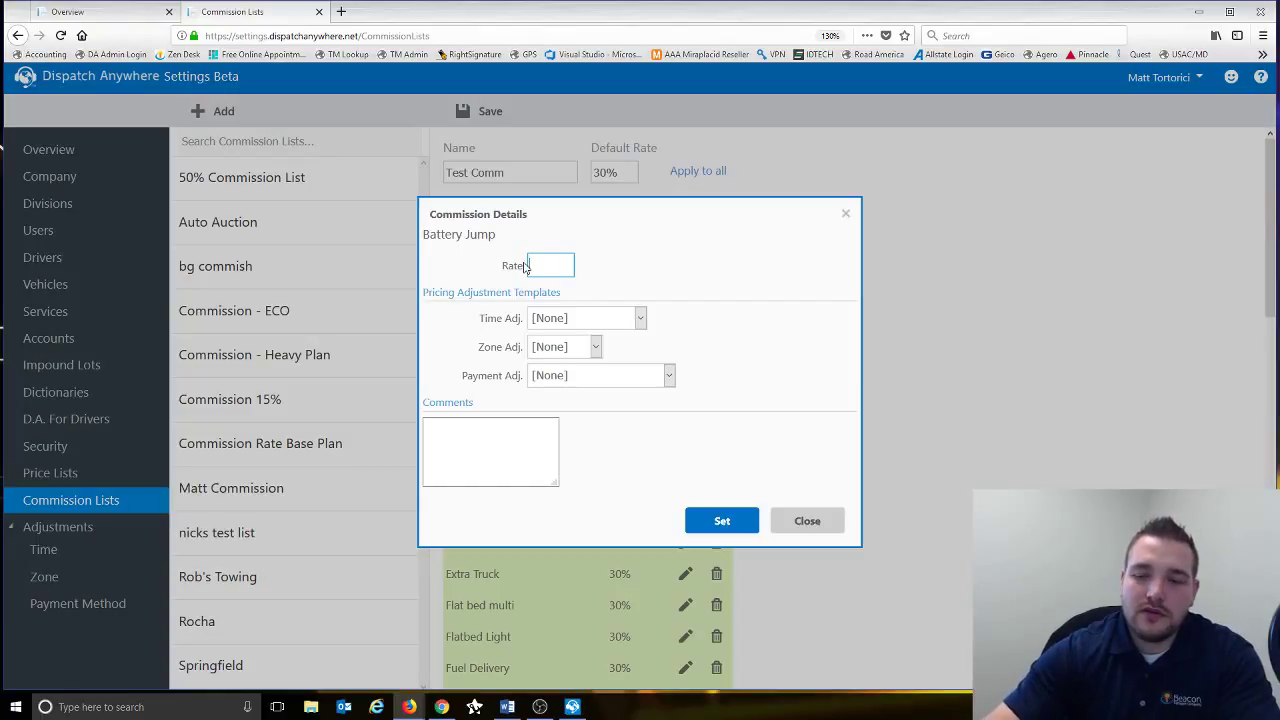
type("25%")
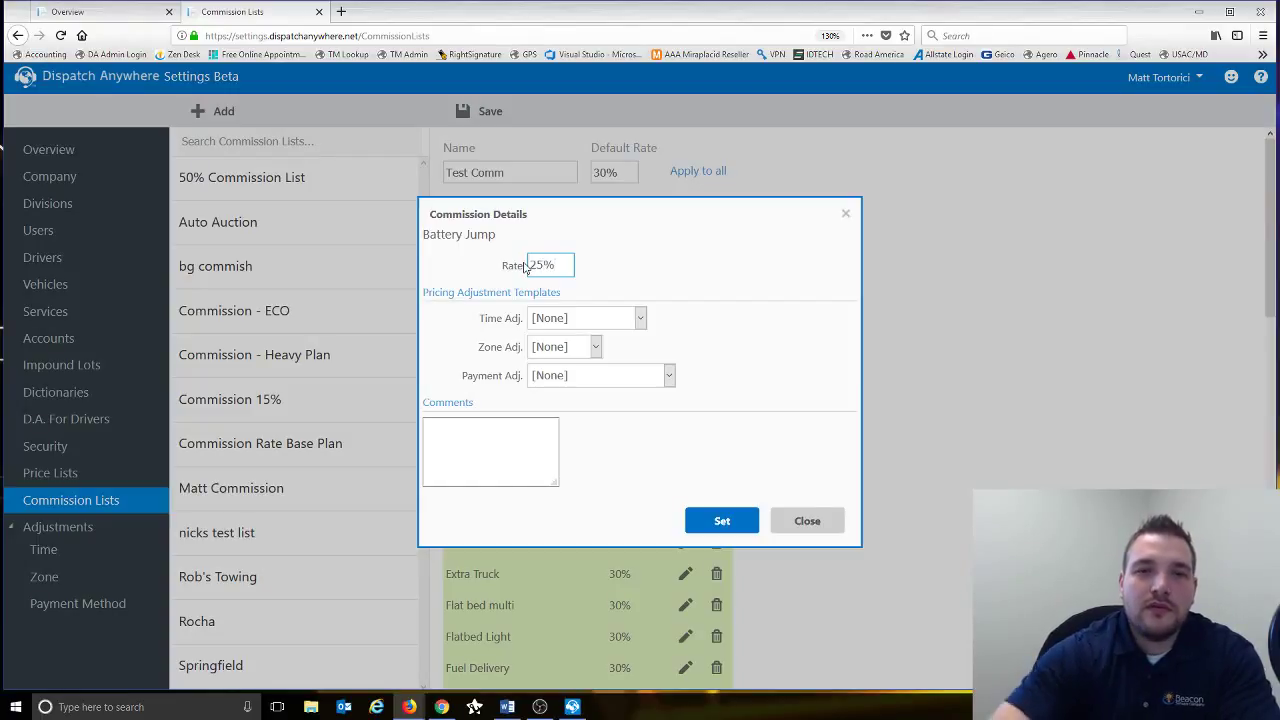
left_click(694, 520)
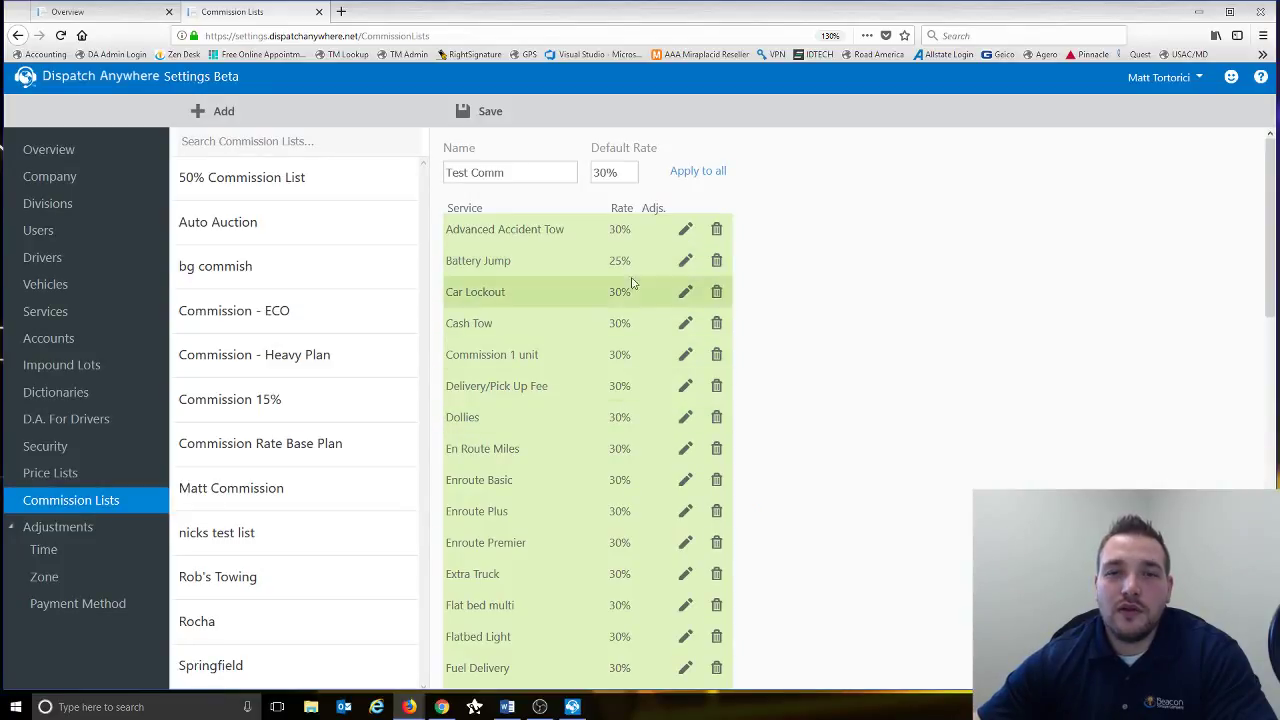
- Try 30% on Battery Jump again, then close without keeping the change
left_click(686, 261)
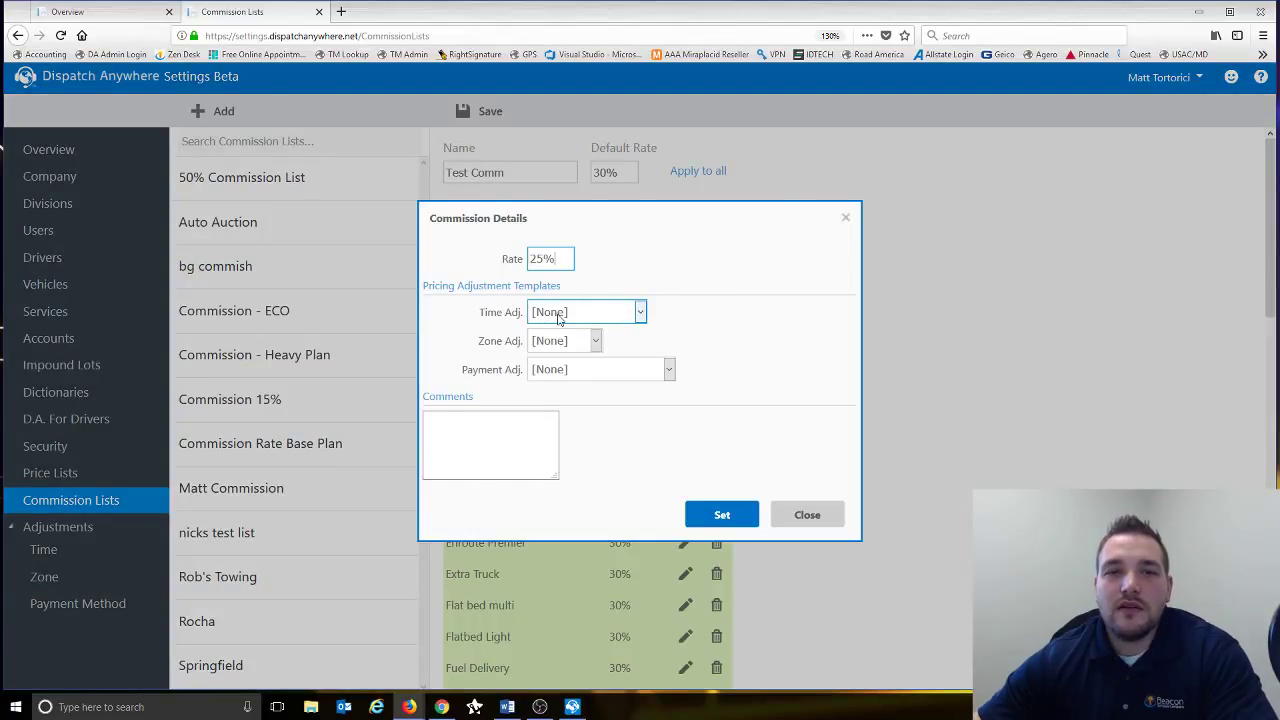
left_click_drag(553, 260, 474, 259)
type("30")
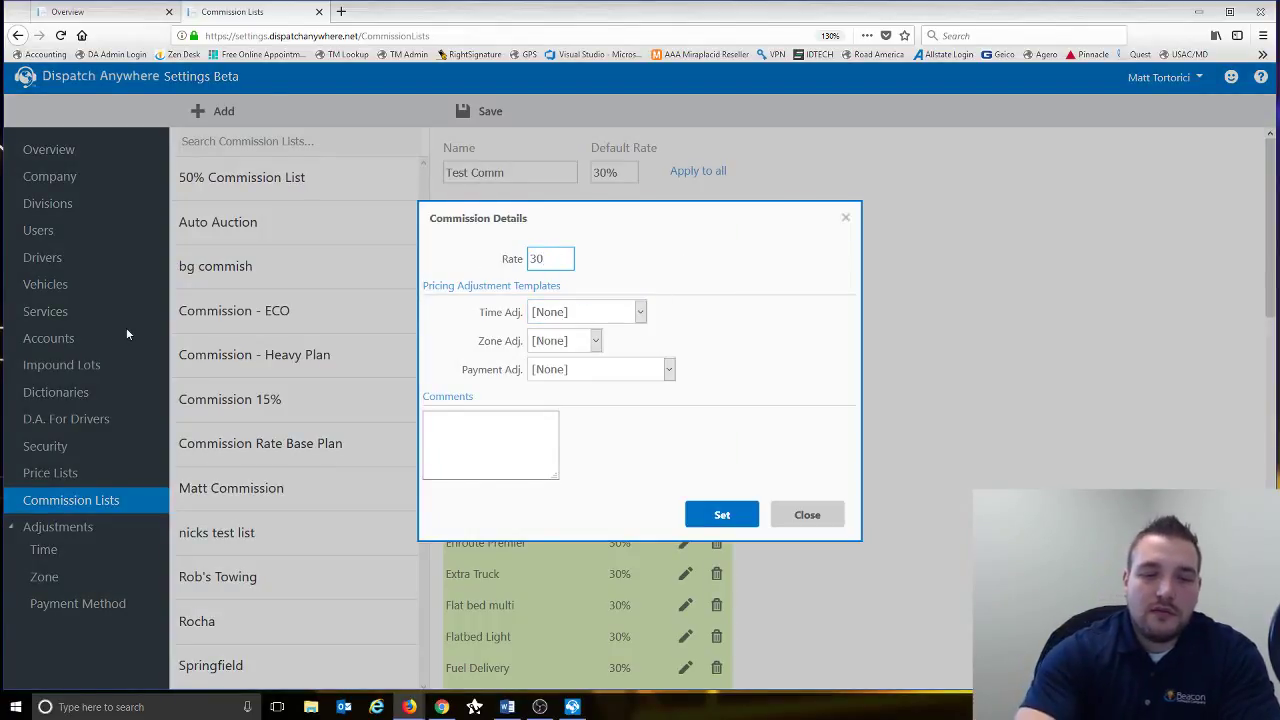
type("%")
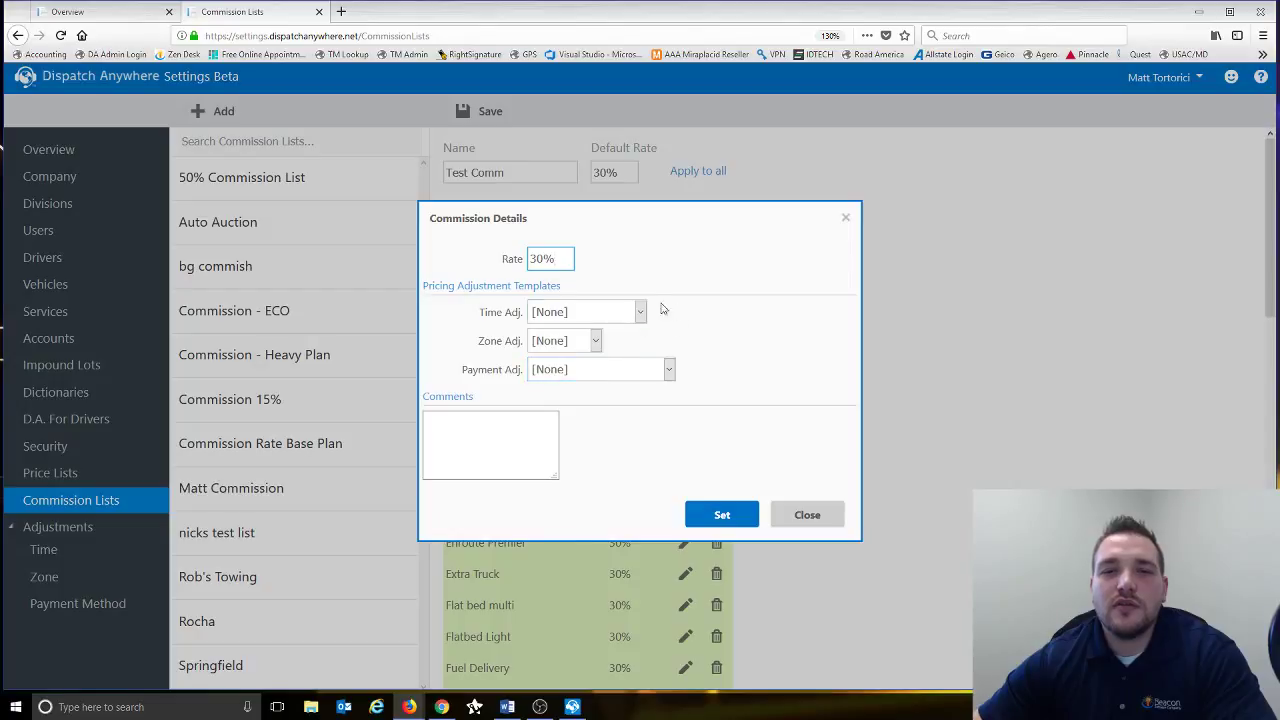
left_click(820, 515)
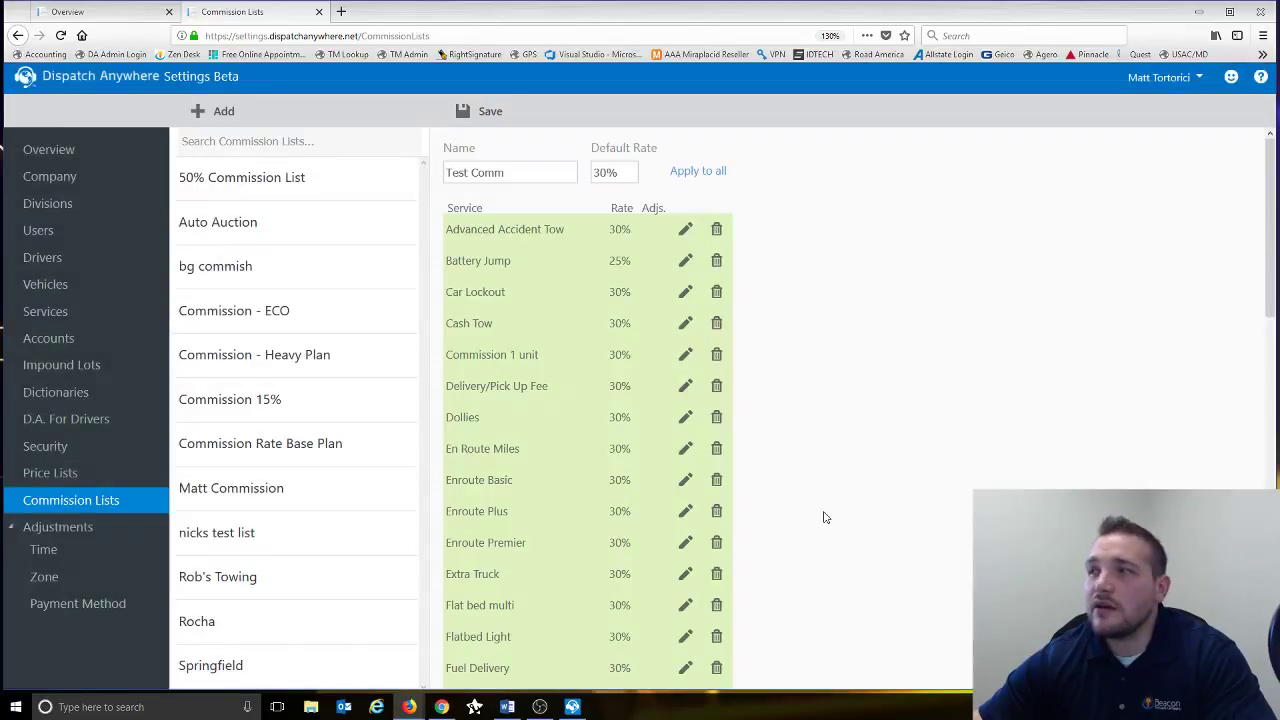
- Leave the commission page for Time adjustments and open the BG Time adjustment
left_click(49, 557)
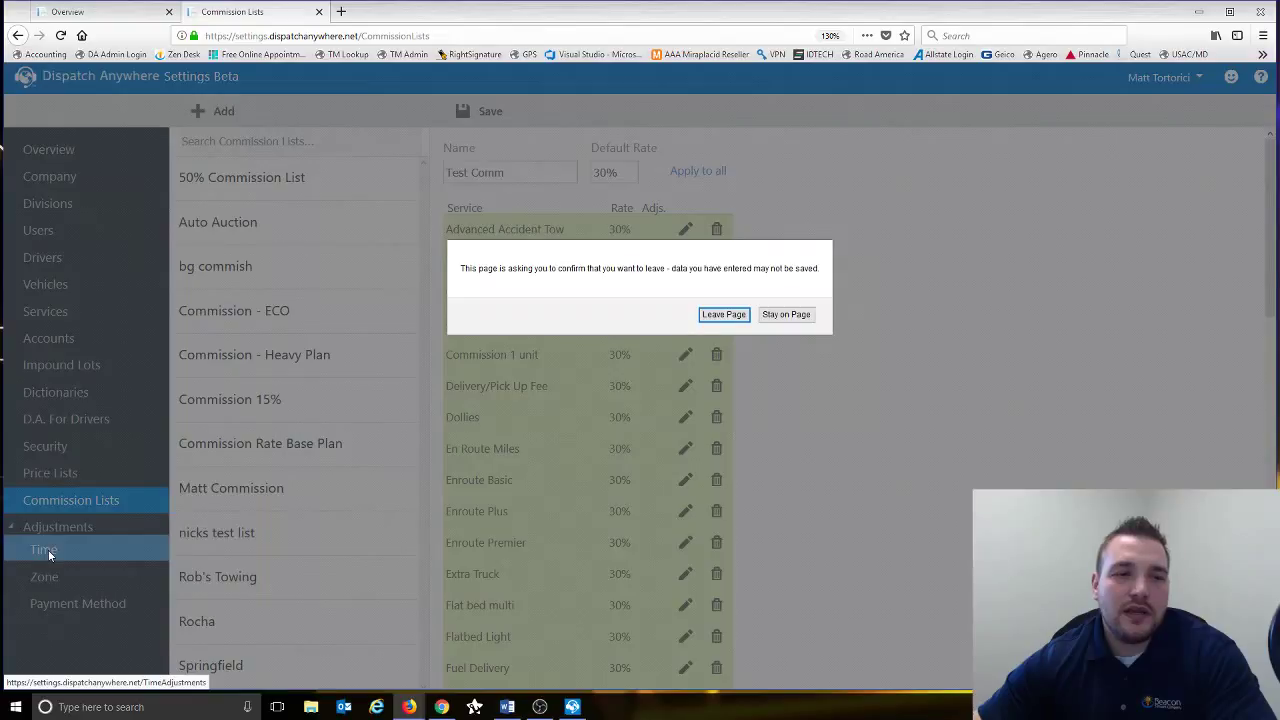
left_click(723, 315)
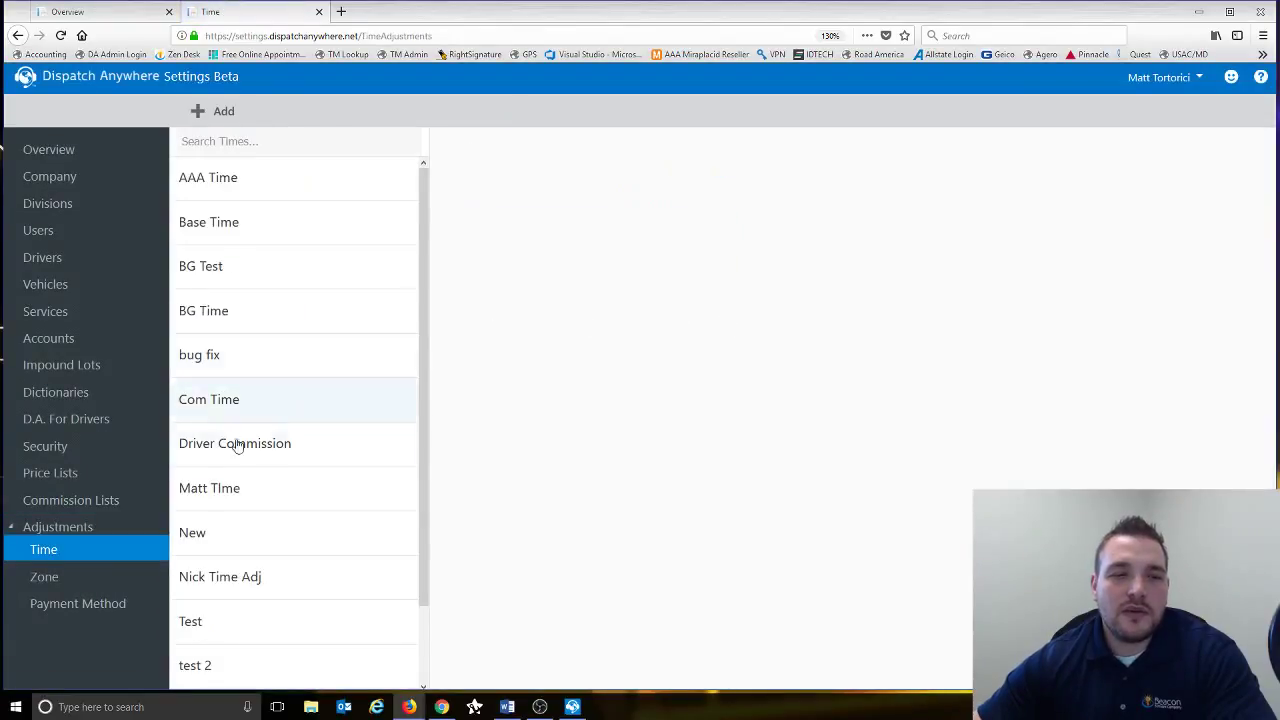
left_click(216, 122)
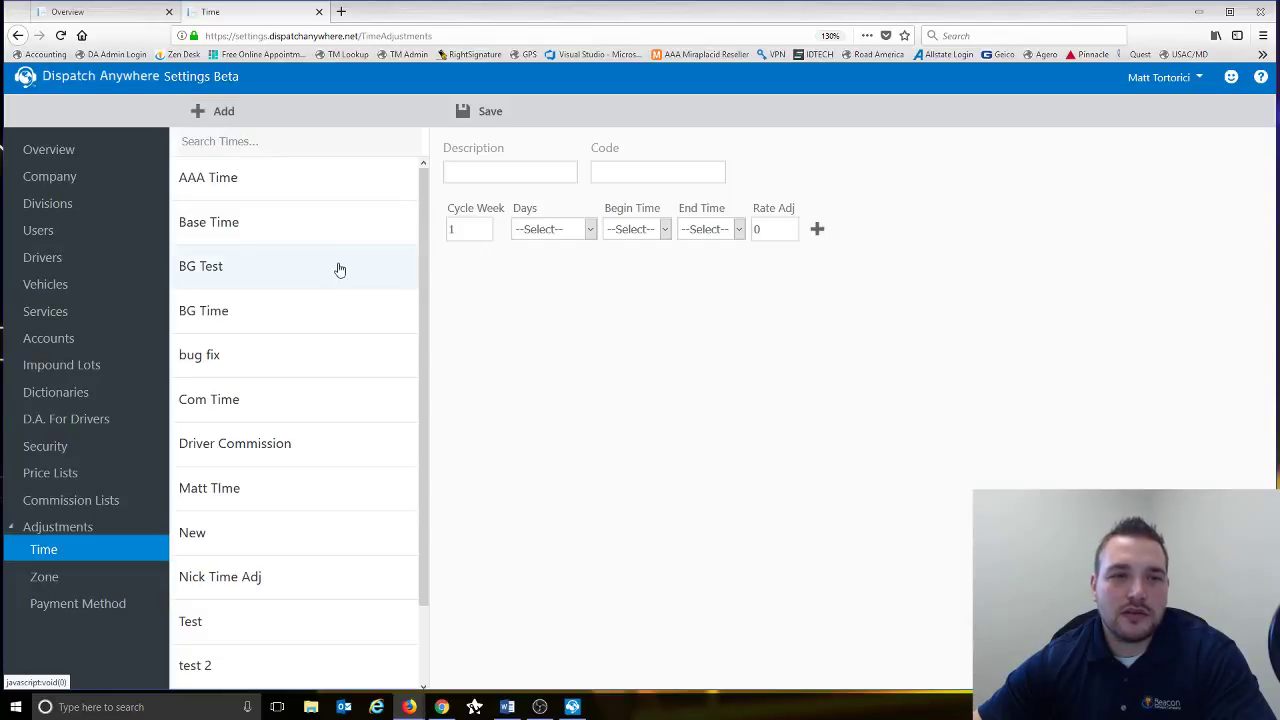
left_click(286, 322)
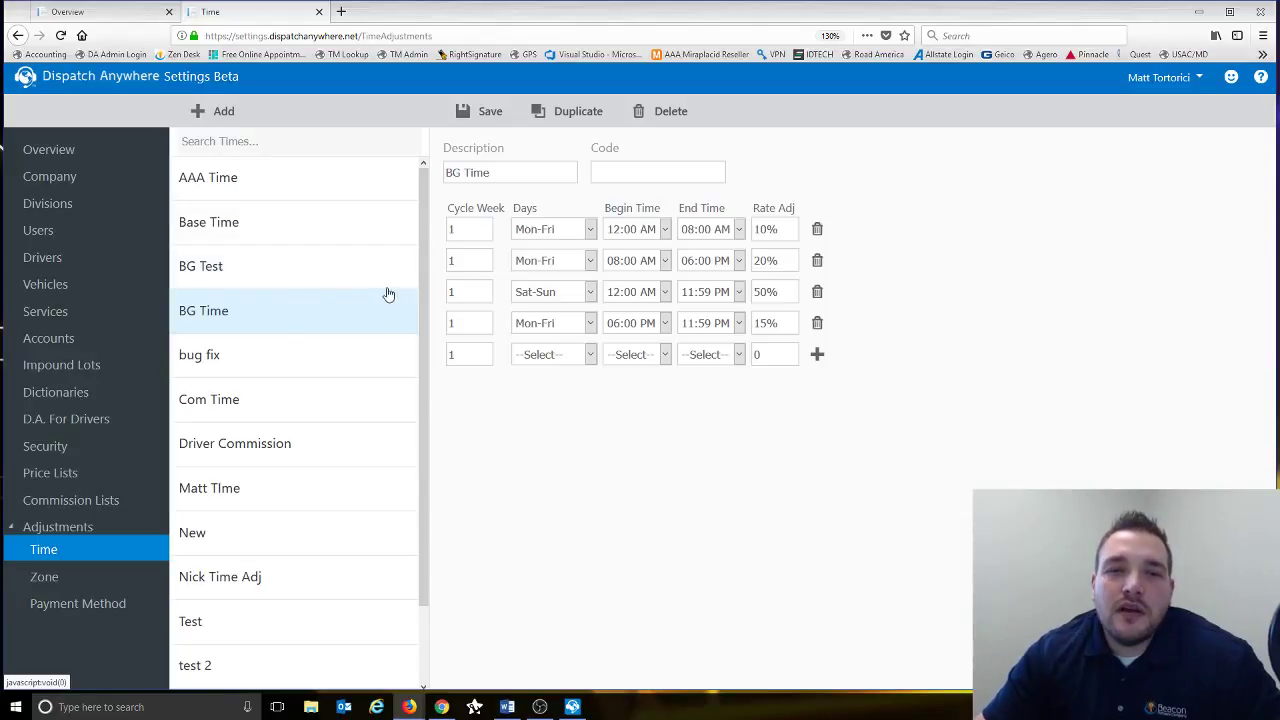
- Review BG Time's Mon-Fri day choice and its 20% and 15% rate adjustments
left_click(558, 234)
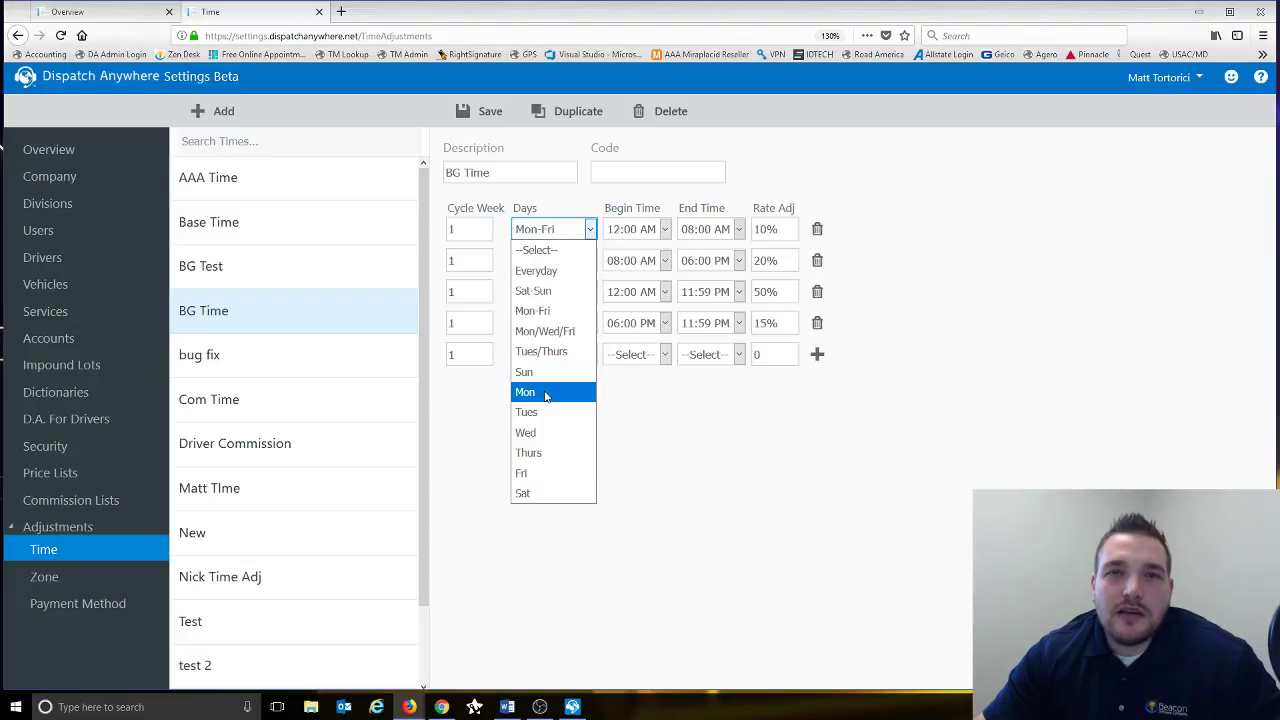
left_click(699, 439)
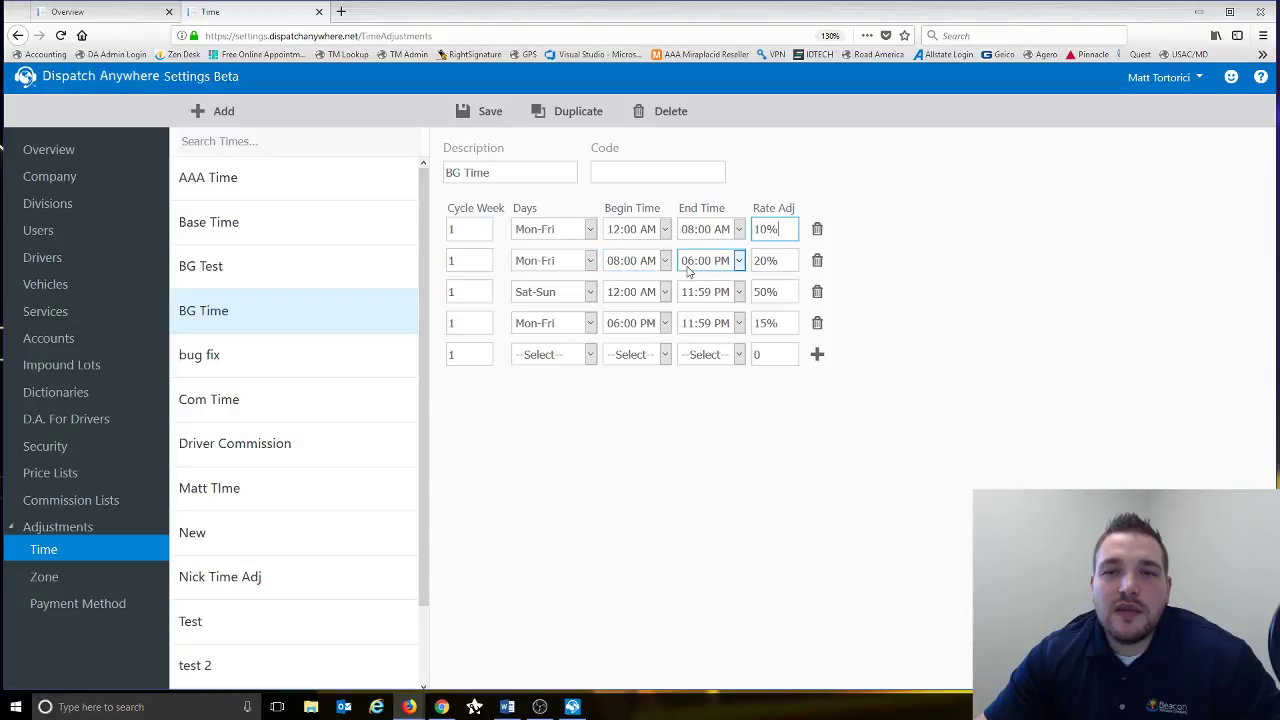
left_click(781, 260)
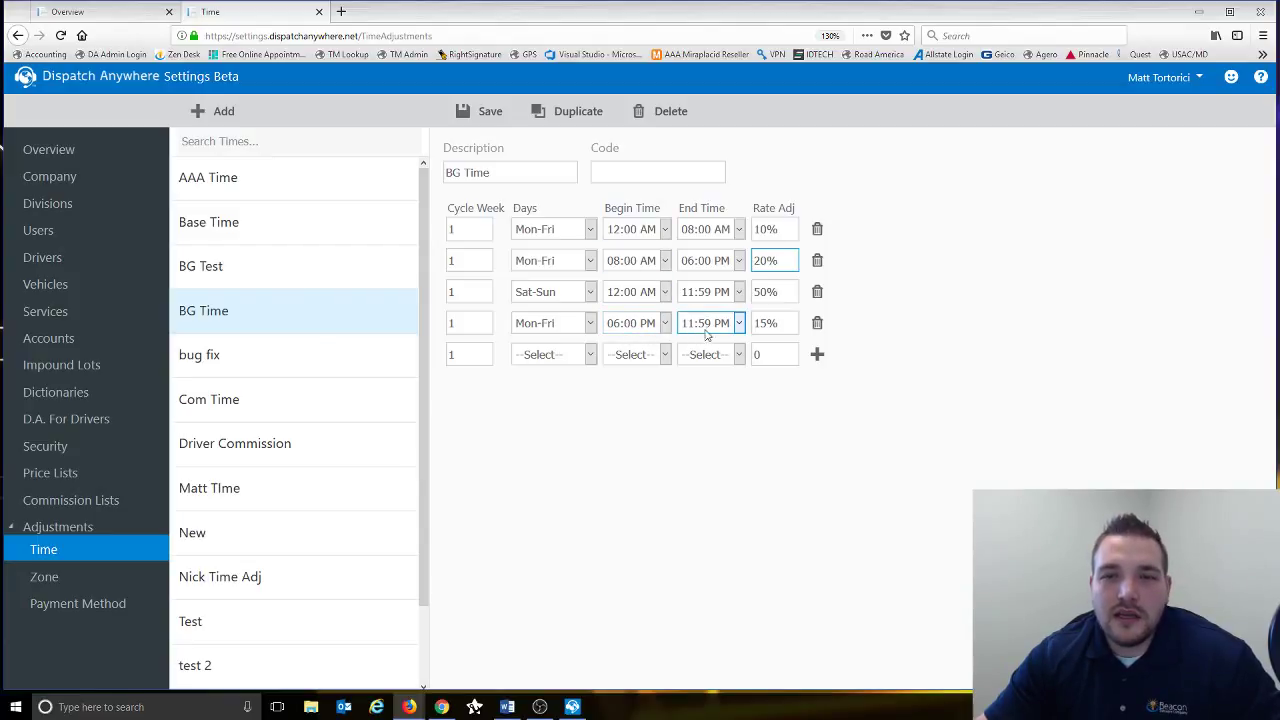
left_click(782, 323)
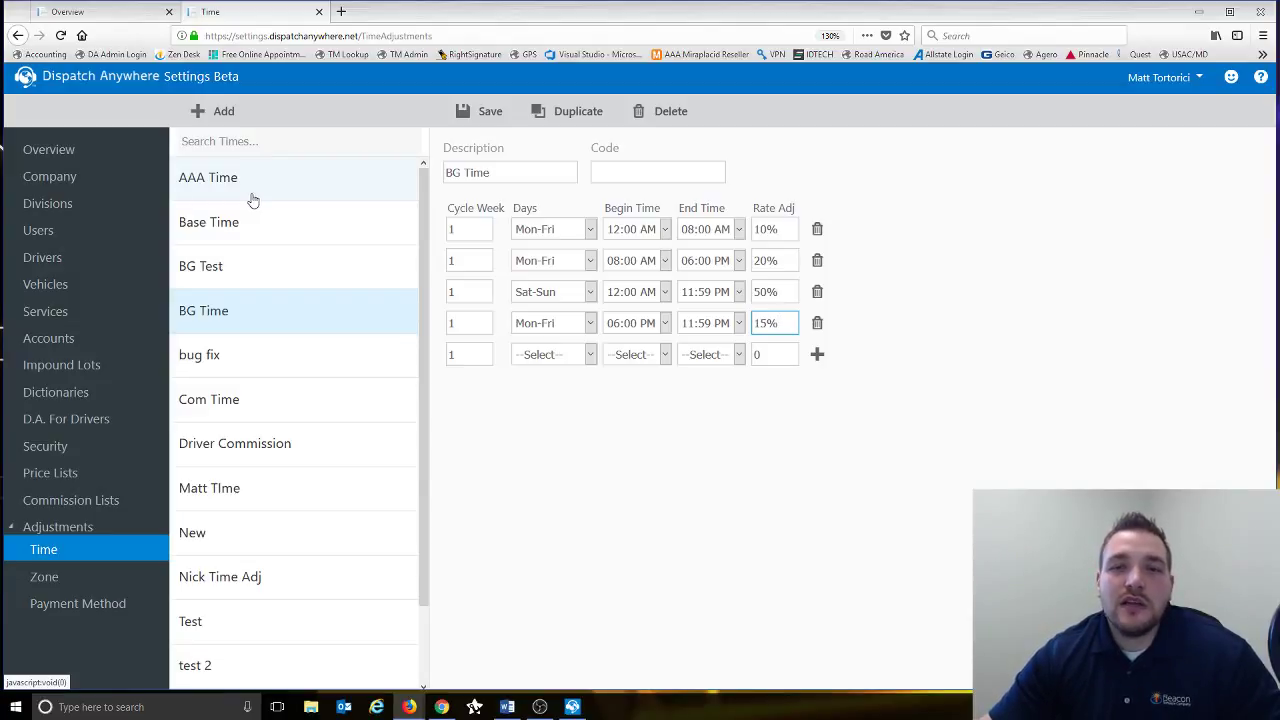
- Change BG Time's Mon-Fri 08:00 AM–06:00 PM rate adjustment from 20% to 0
double_click(789, 258)
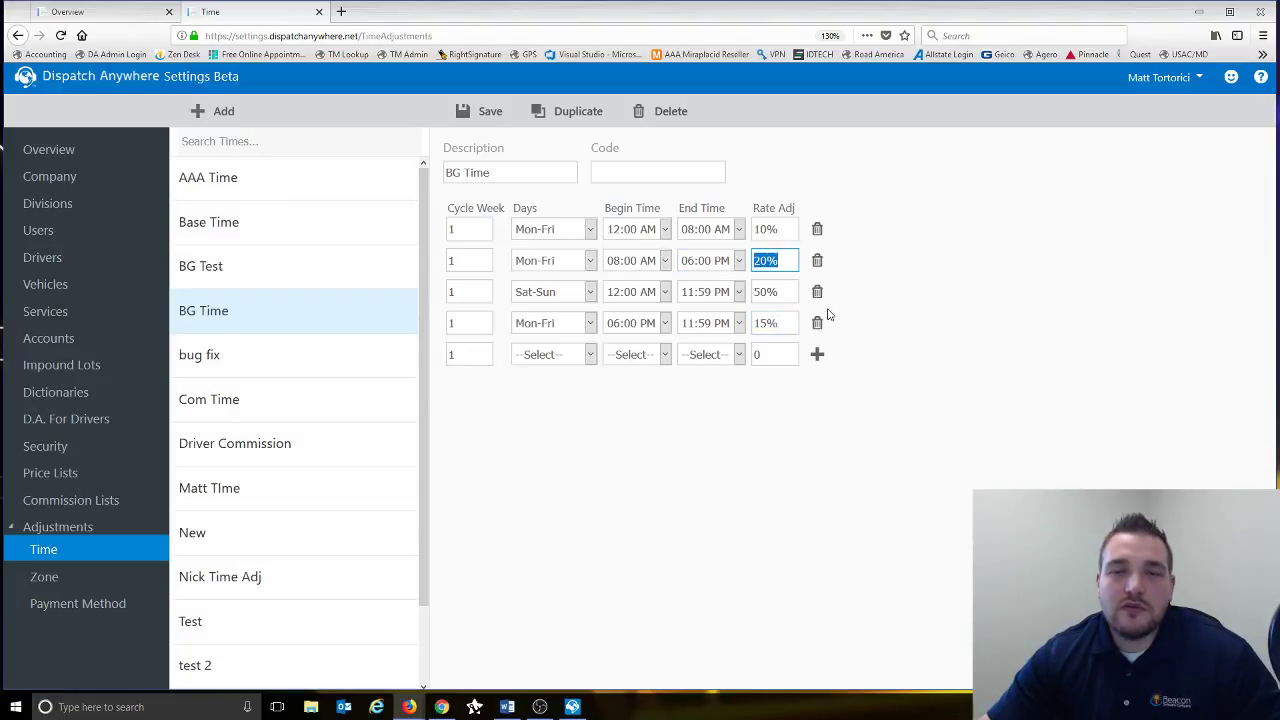
type("0")
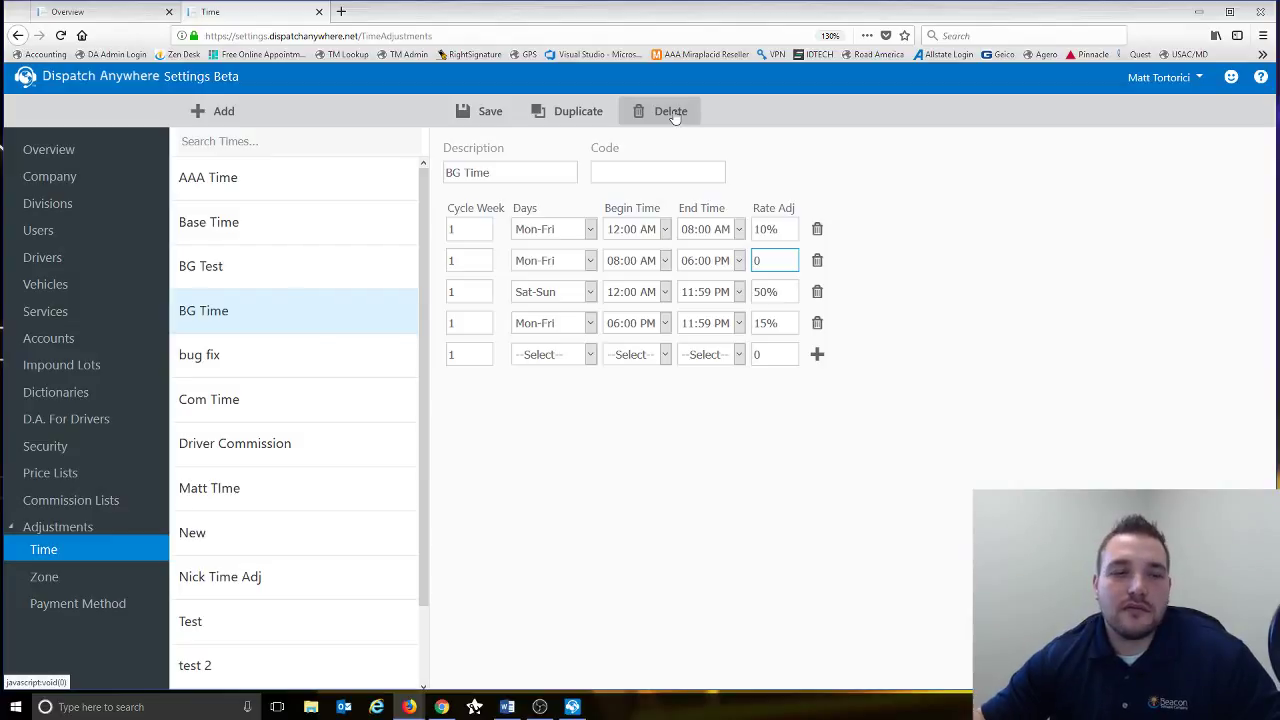
left_click(50, 587)
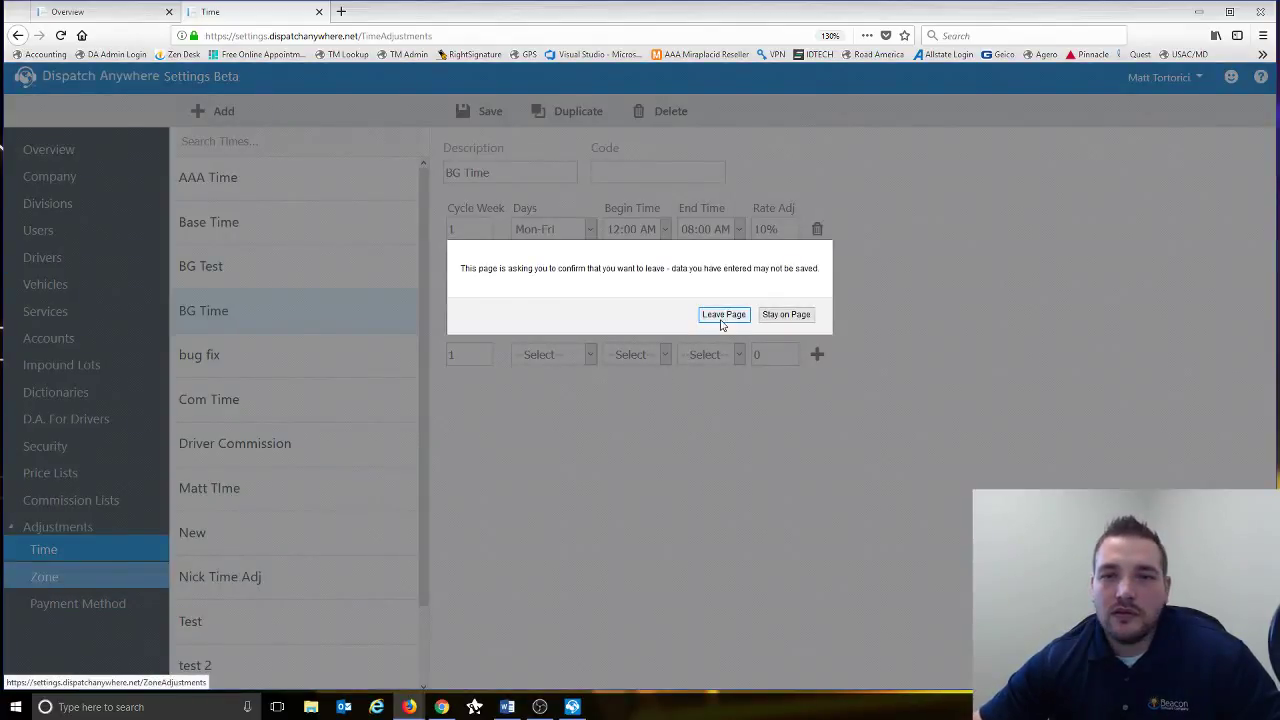
- Leave the time adjustments and inspect the Base Zone rows, including the first row's 25 rate adjustment
left_click(721, 321)
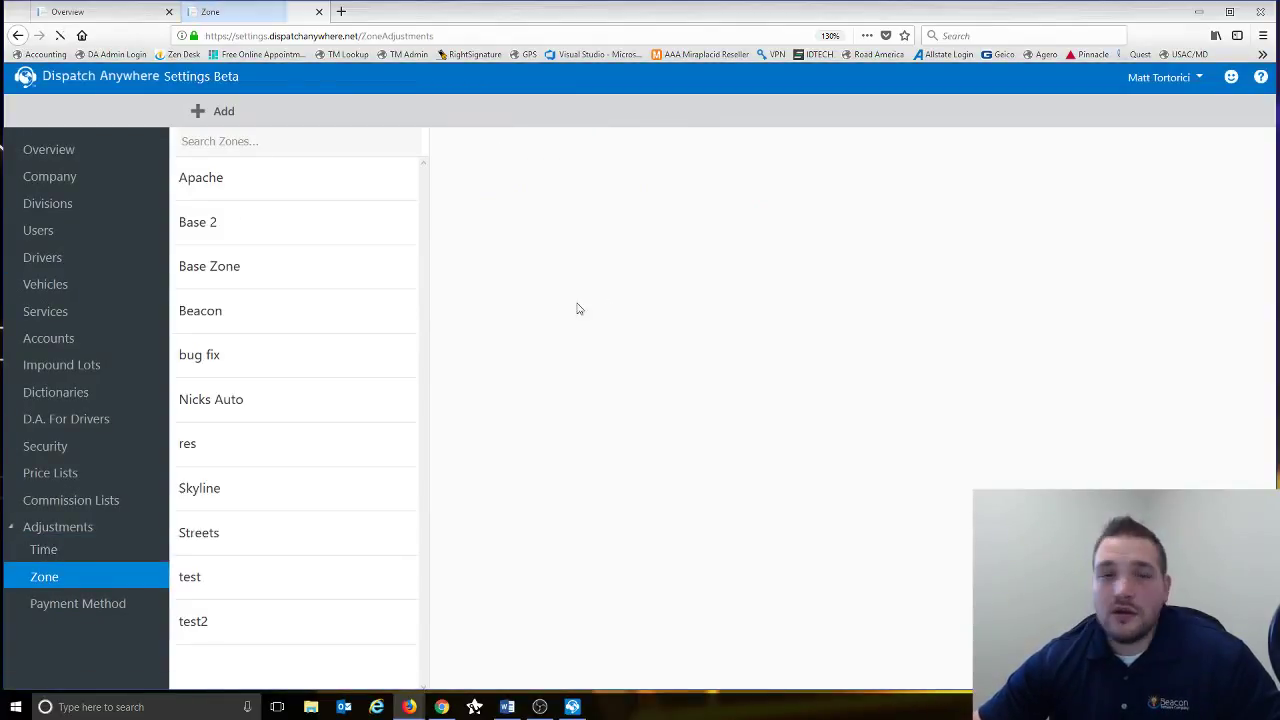
left_click(275, 274)
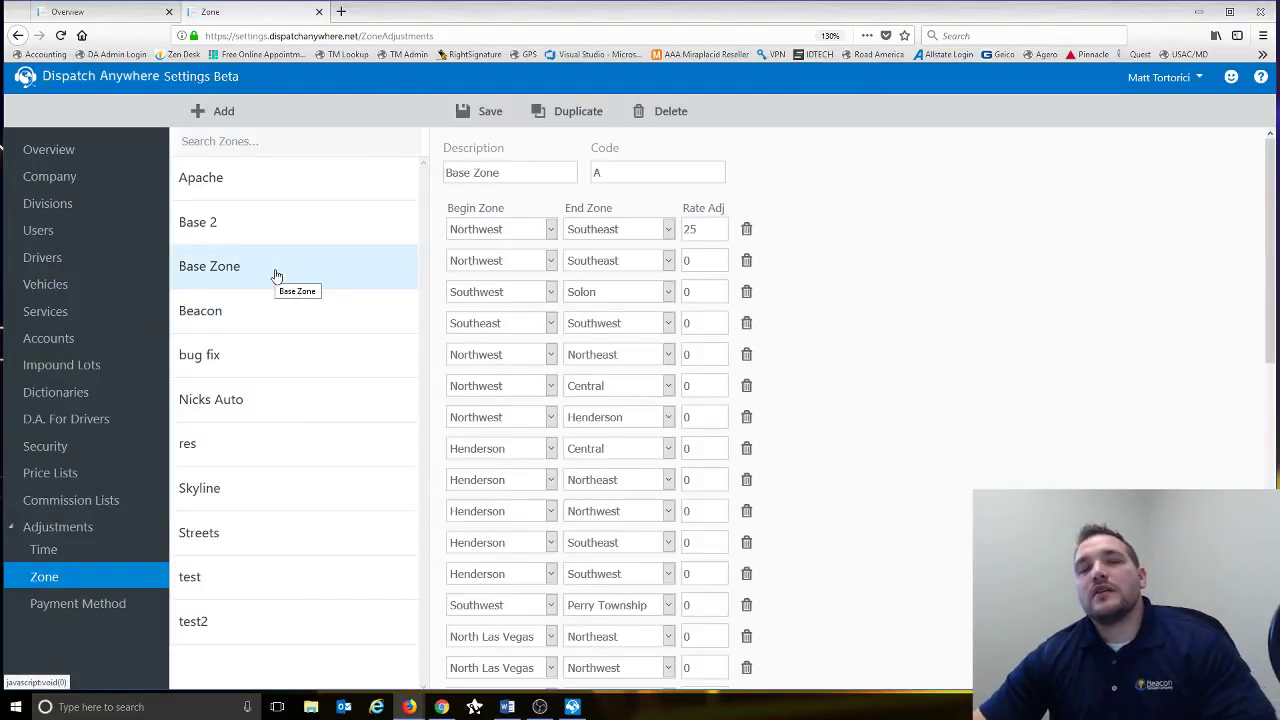
left_click(455, 291)
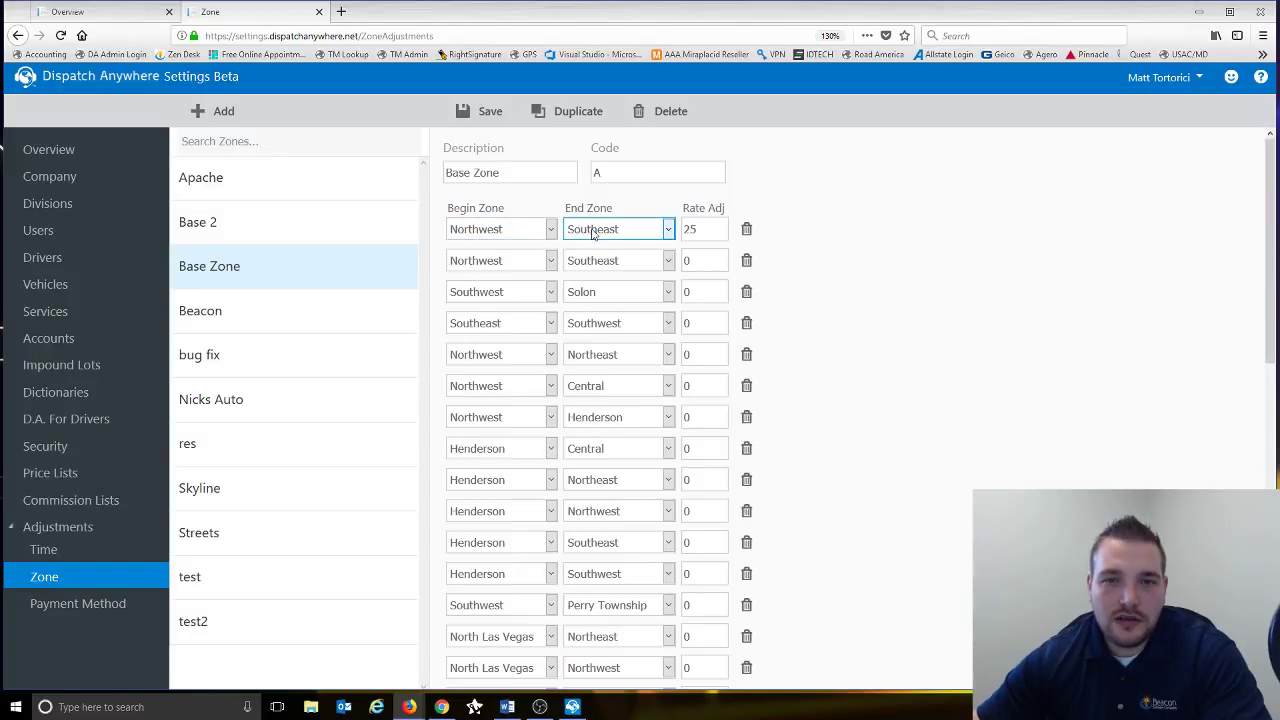
left_click(717, 226)
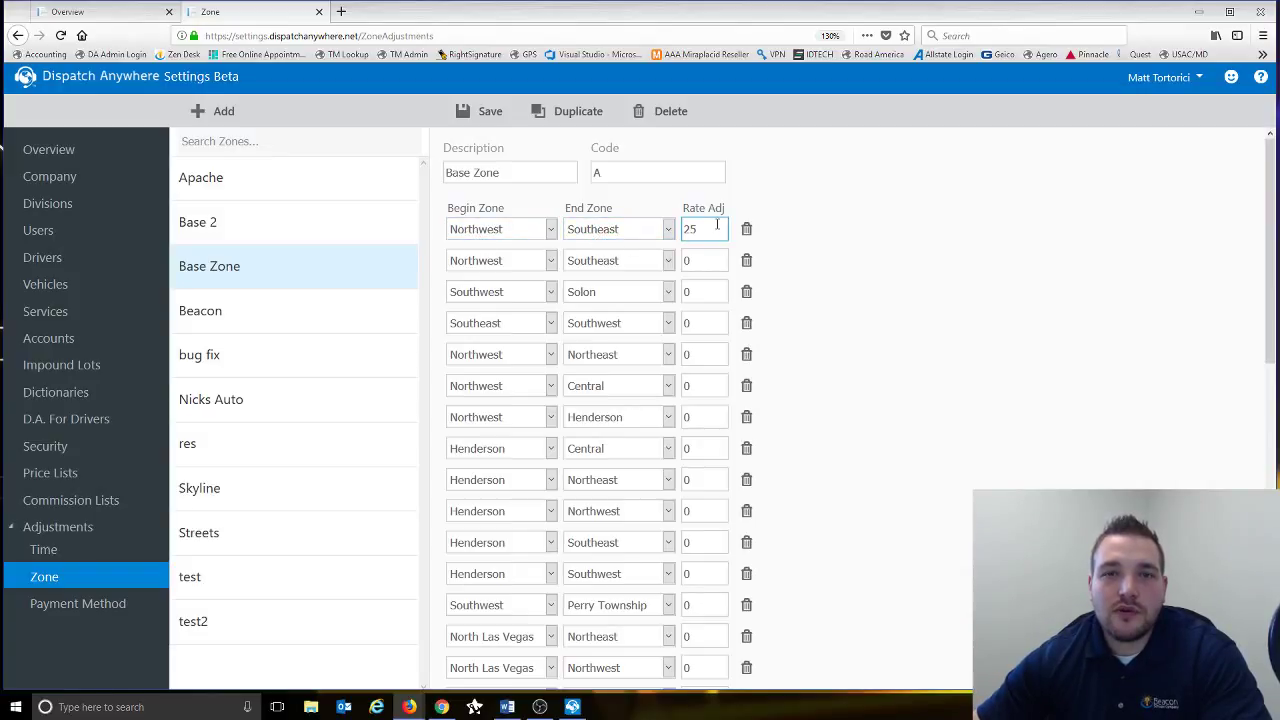
key("Tab")
key("Tab")
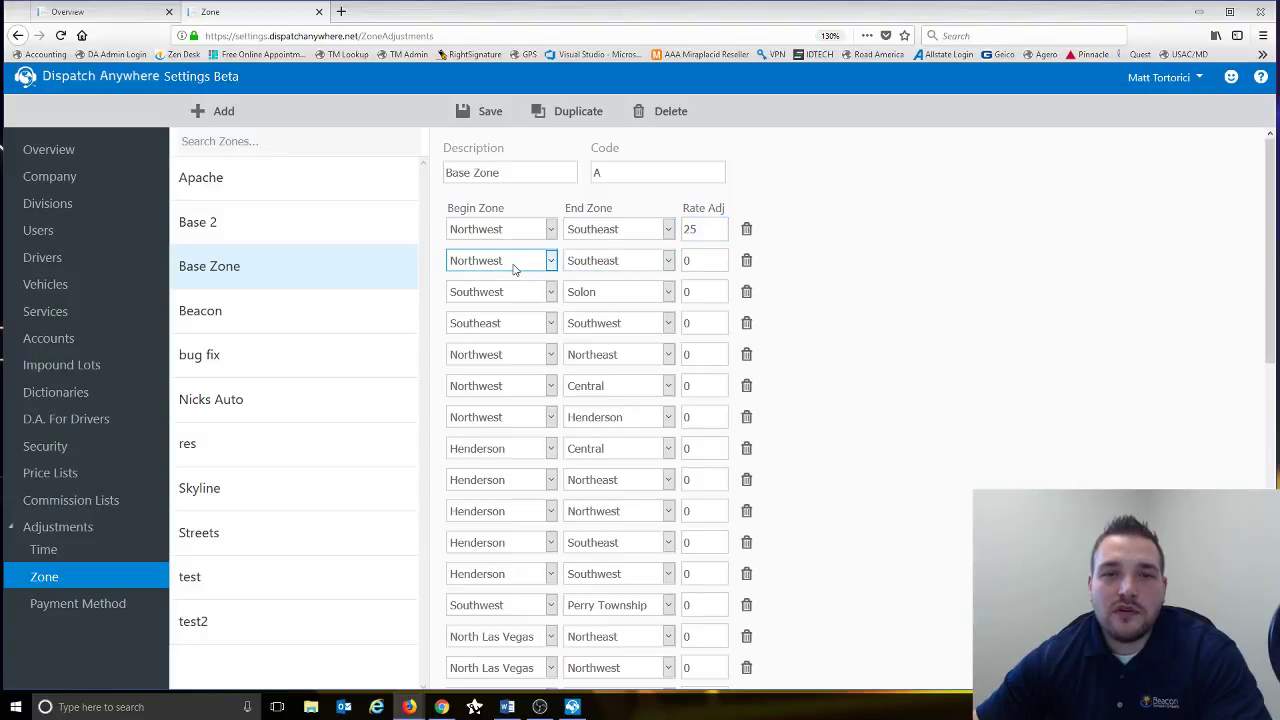
key("Tab")
key("Tab")
key("Tab")
key("Tab")
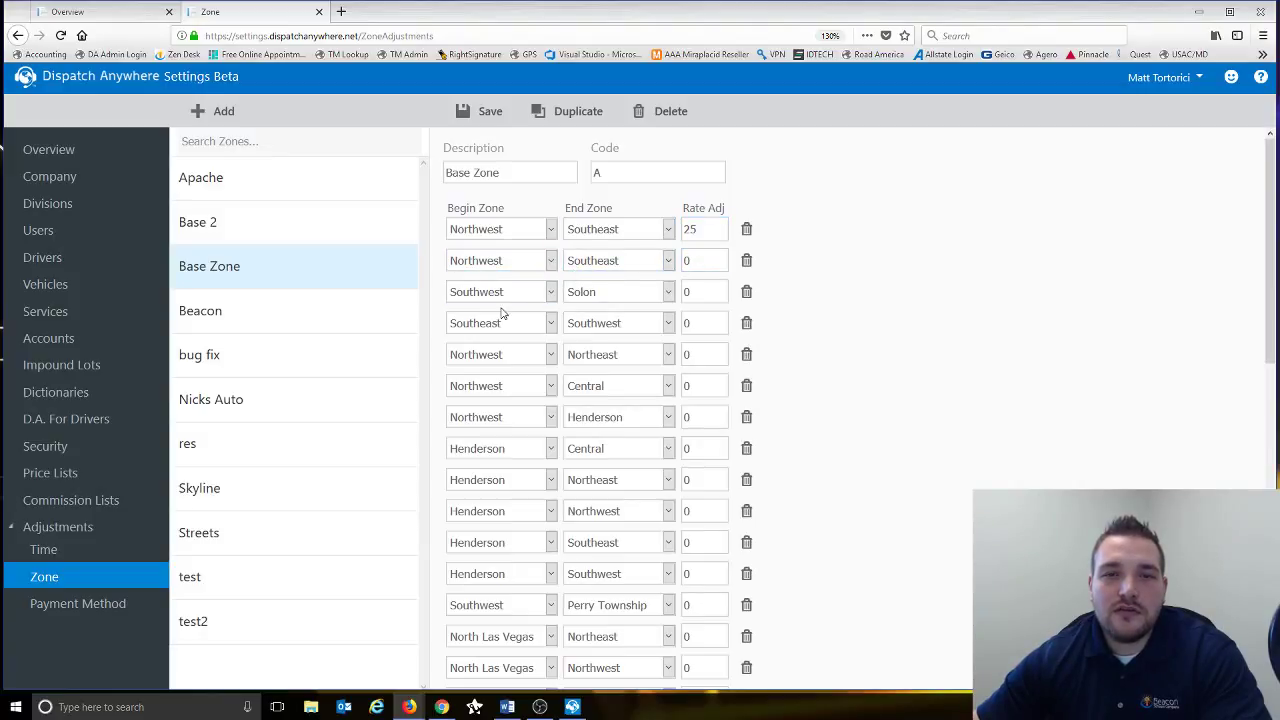
key("Tab")
key("Tab")
key("Tab")
key("Tab")
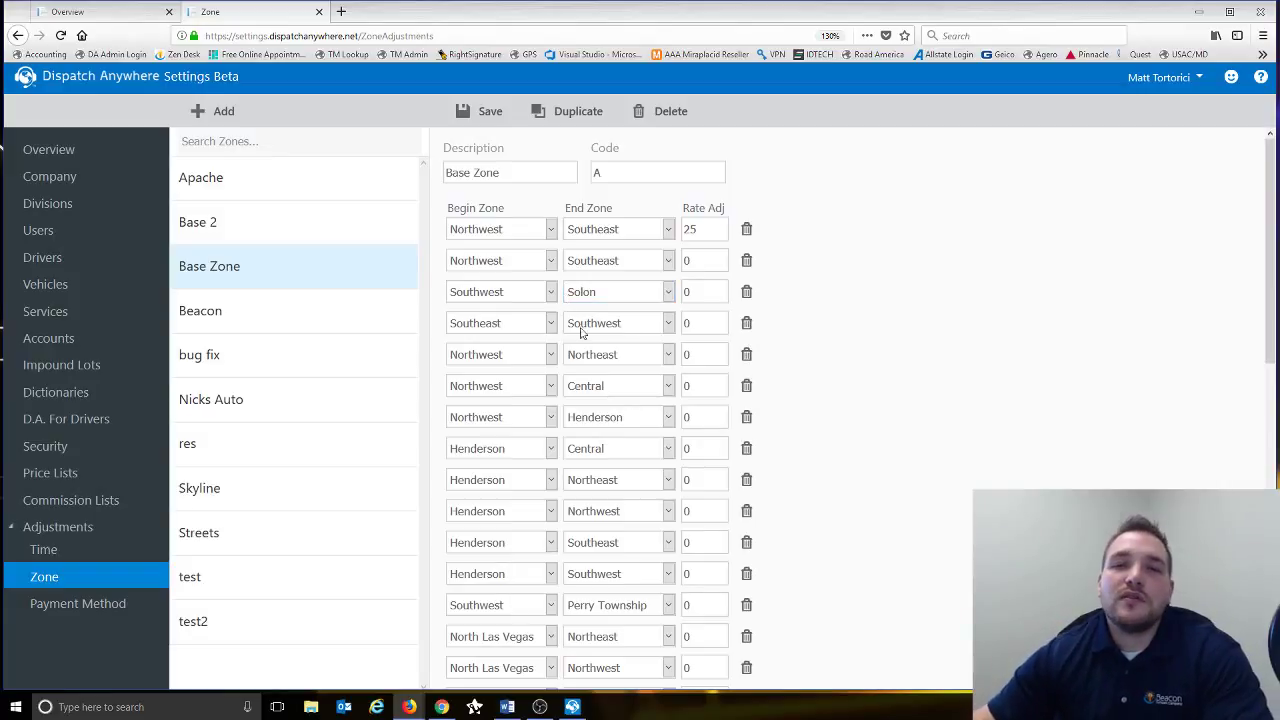
- Review the Base 2 and Apache zone adjustments, with Apache's four zone pairs at rates 10 and 50
scroll(600, 340, "down", 3)
scroll(590, 380, "down", 5)
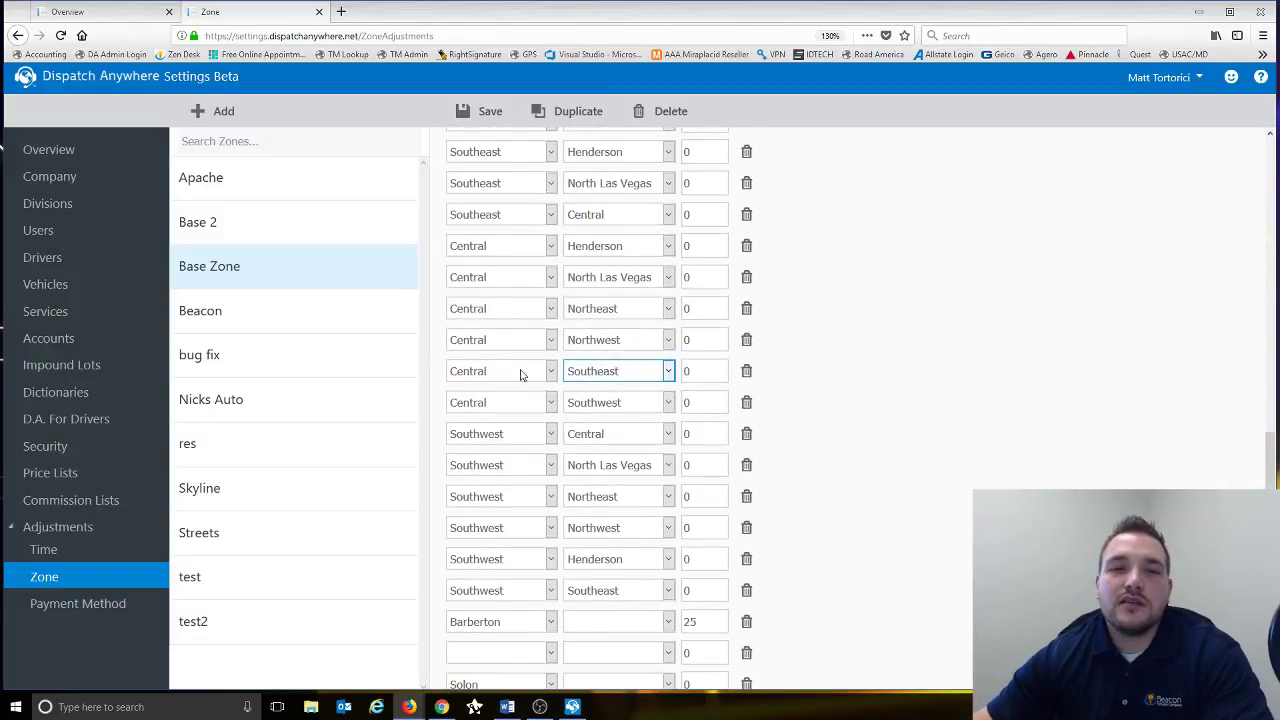
left_click(295, 237)
left_click(284, 195)
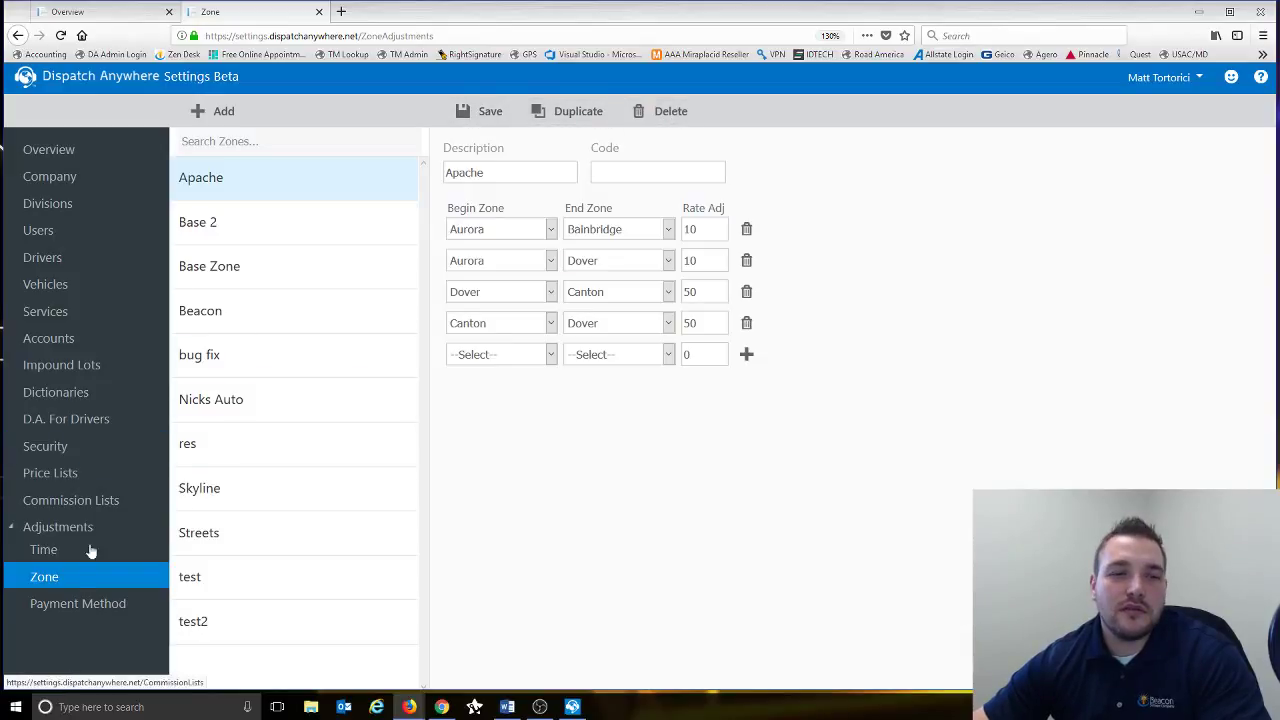
left_click(77, 603)
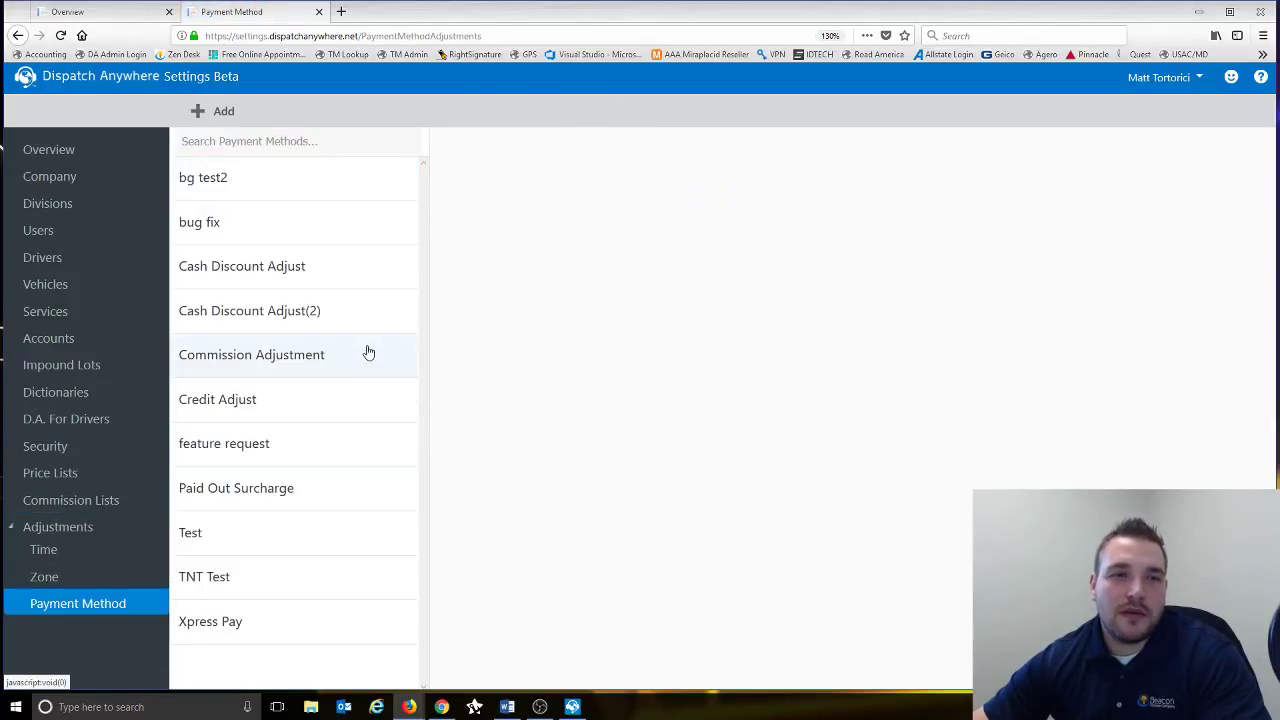
- Review the Credit Adjust, Xpress Pay and bg test2 payment adjustments, including the Cash rate adjustment value
left_click(260, 406)
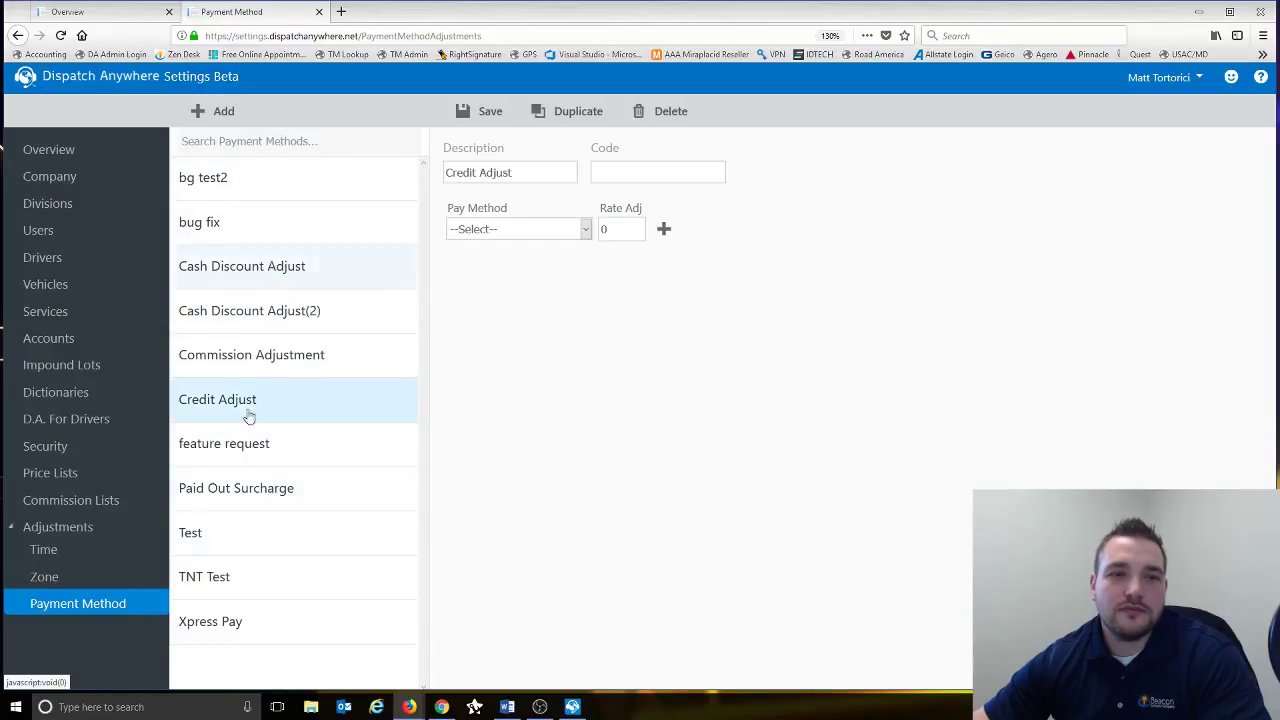
left_click(222, 622)
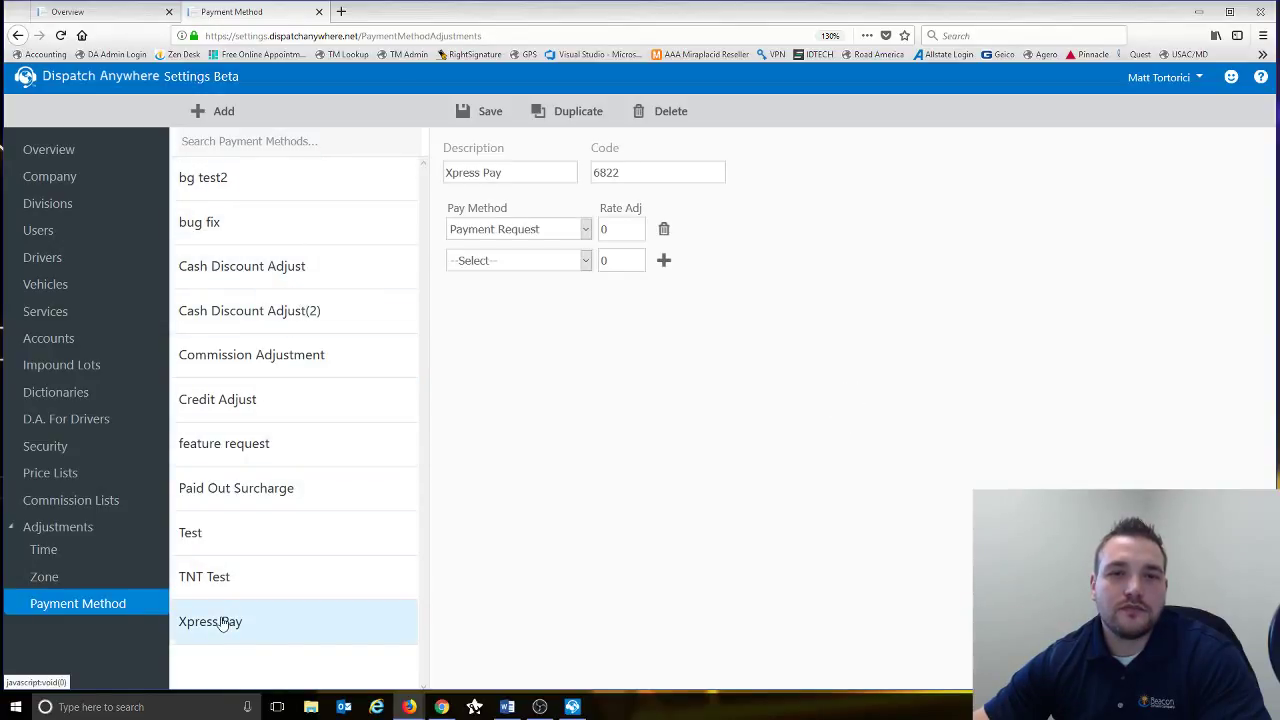
left_click(262, 189)
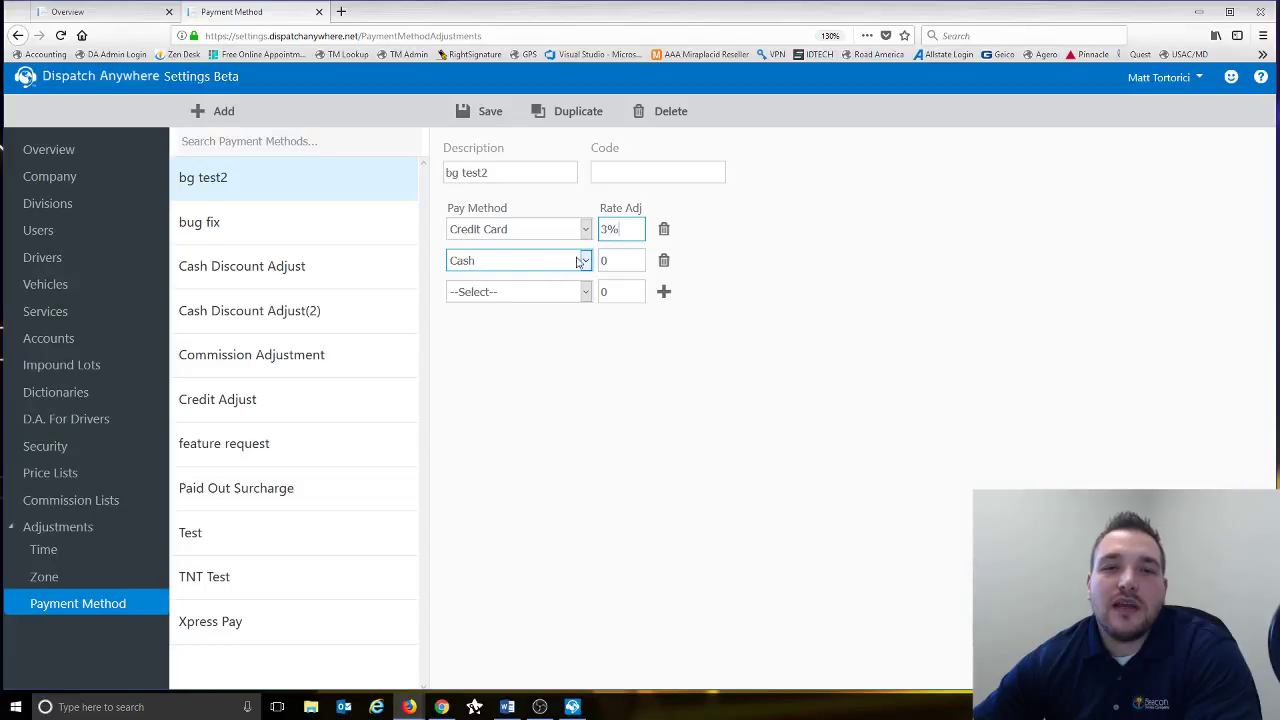
left_click(606, 259)
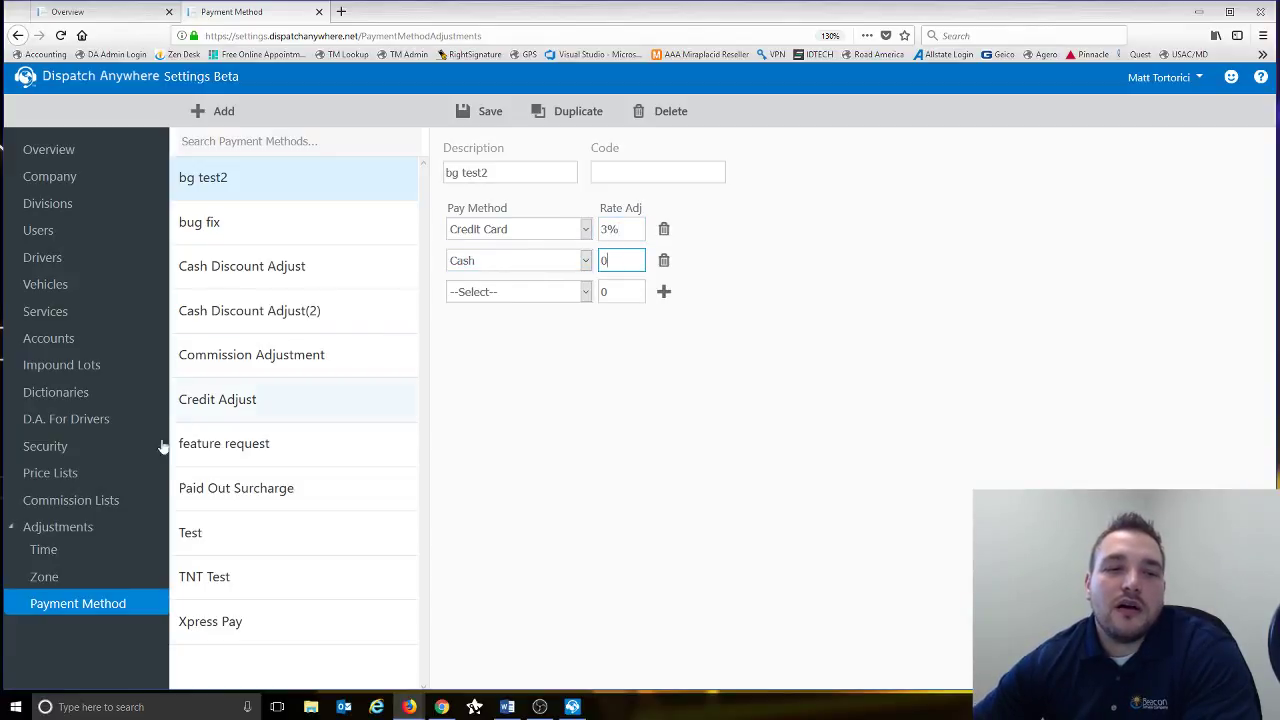
left_click(117, 474)
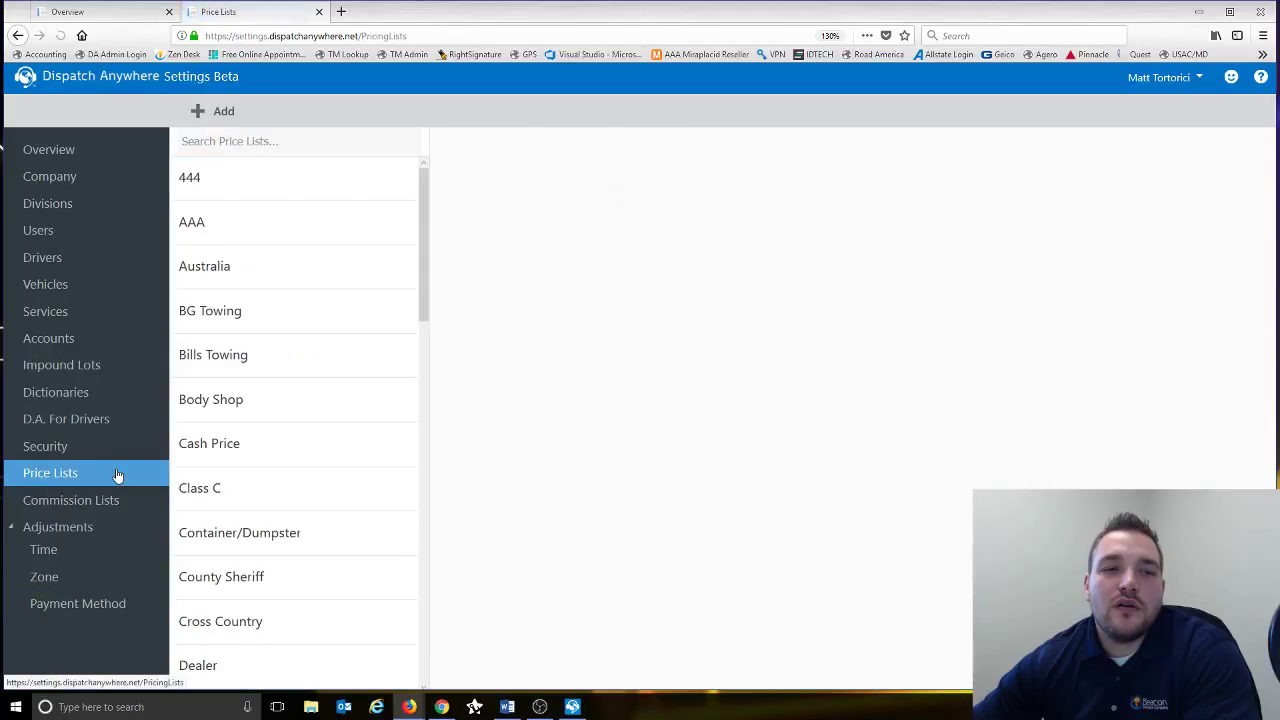
- Open the Dealer price list and view the Administration Fees service details
left_click(246, 328)
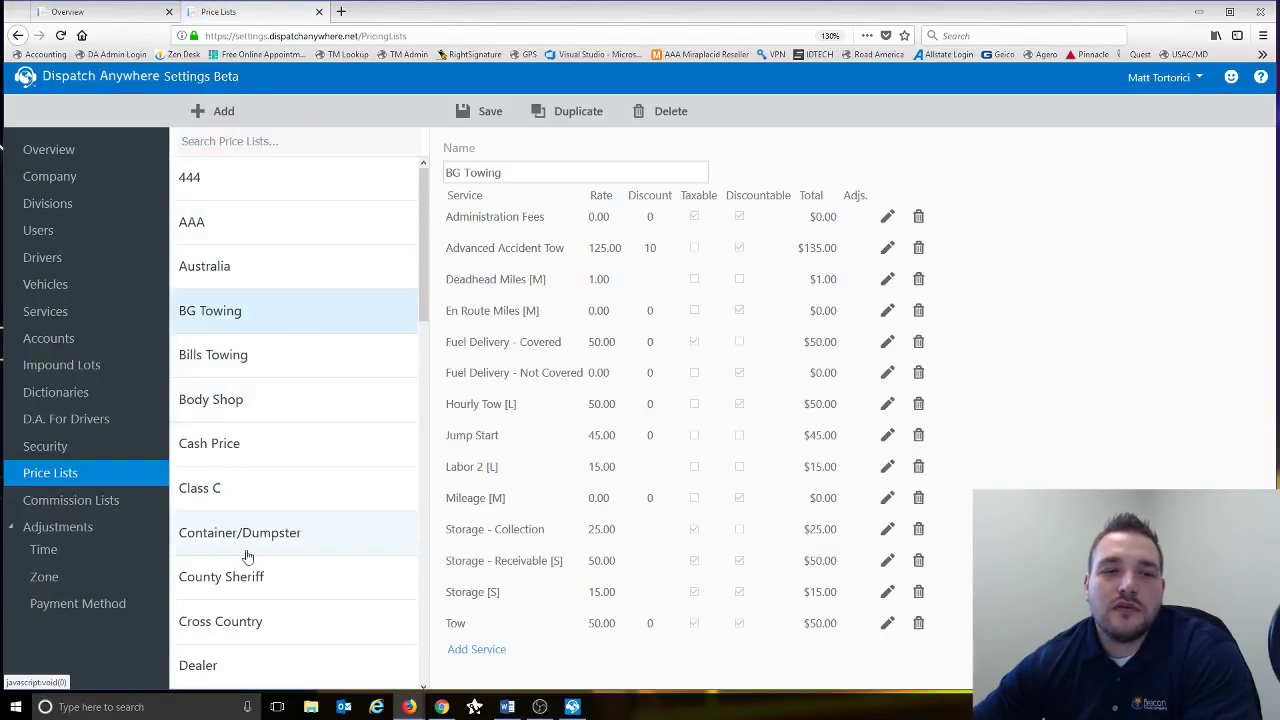
left_click(234, 665)
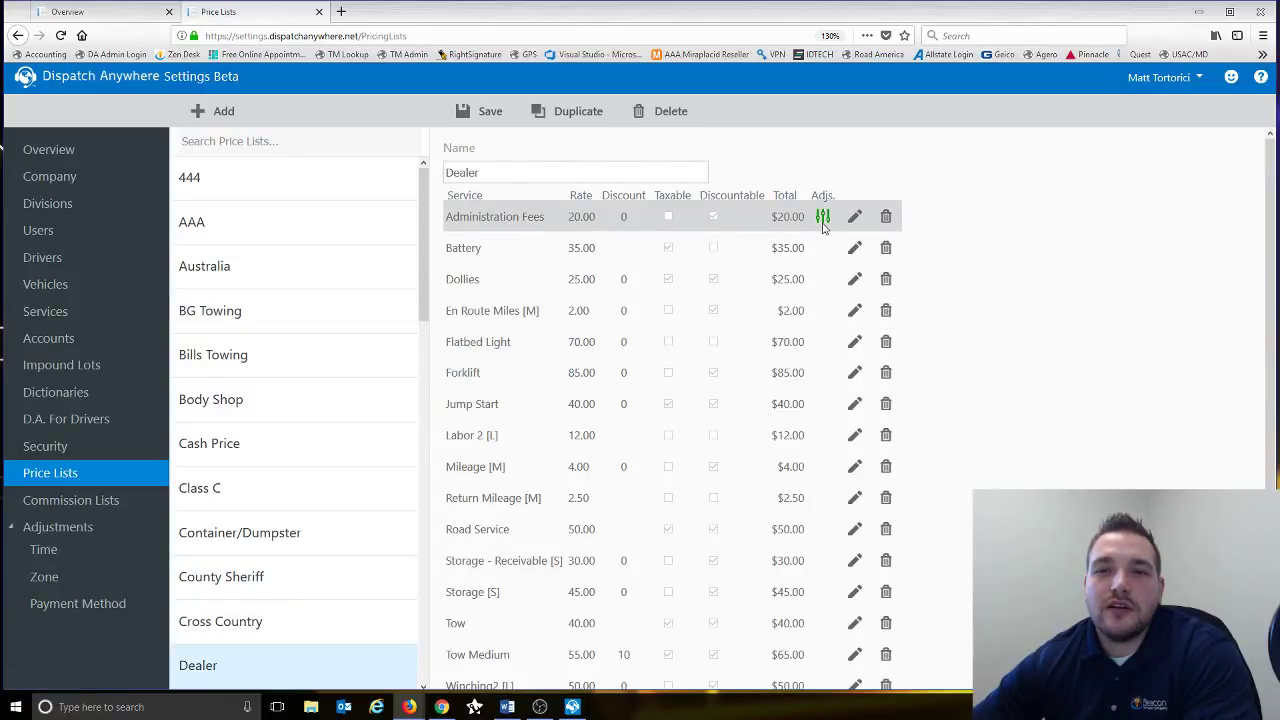
left_click(855, 217)
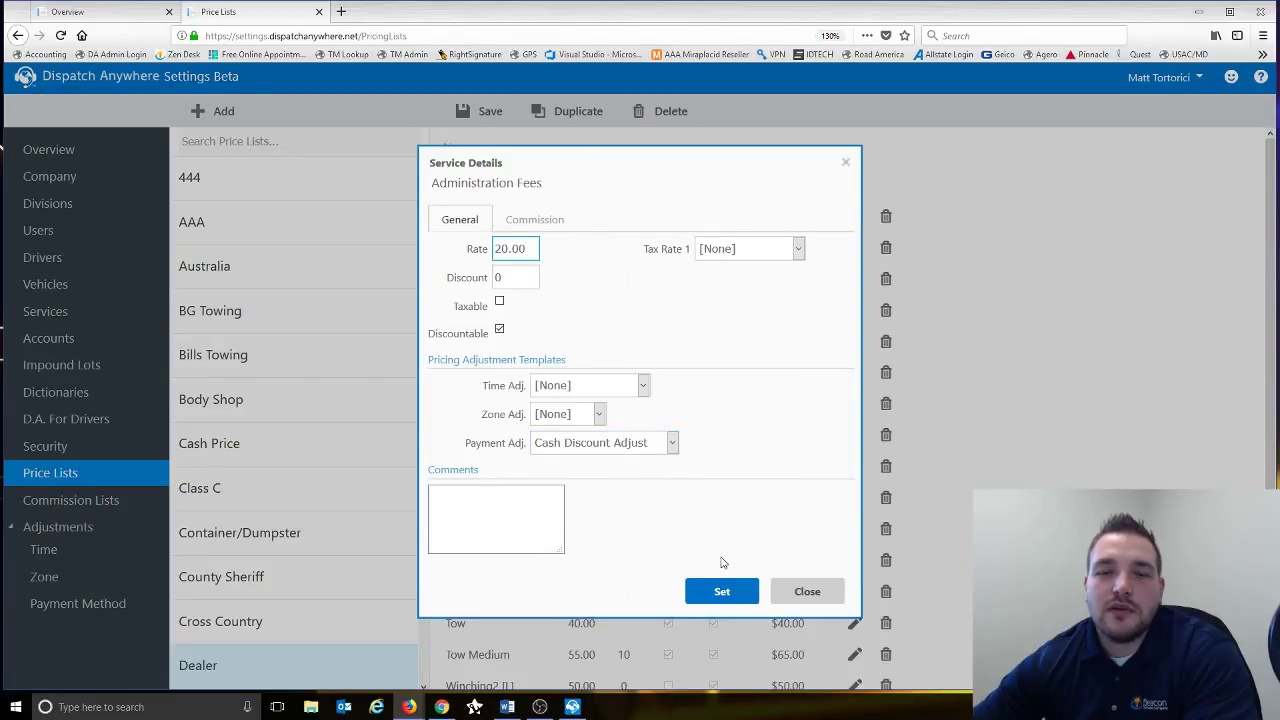
left_click(807, 591)
scroll(714, 486, "down", 1)
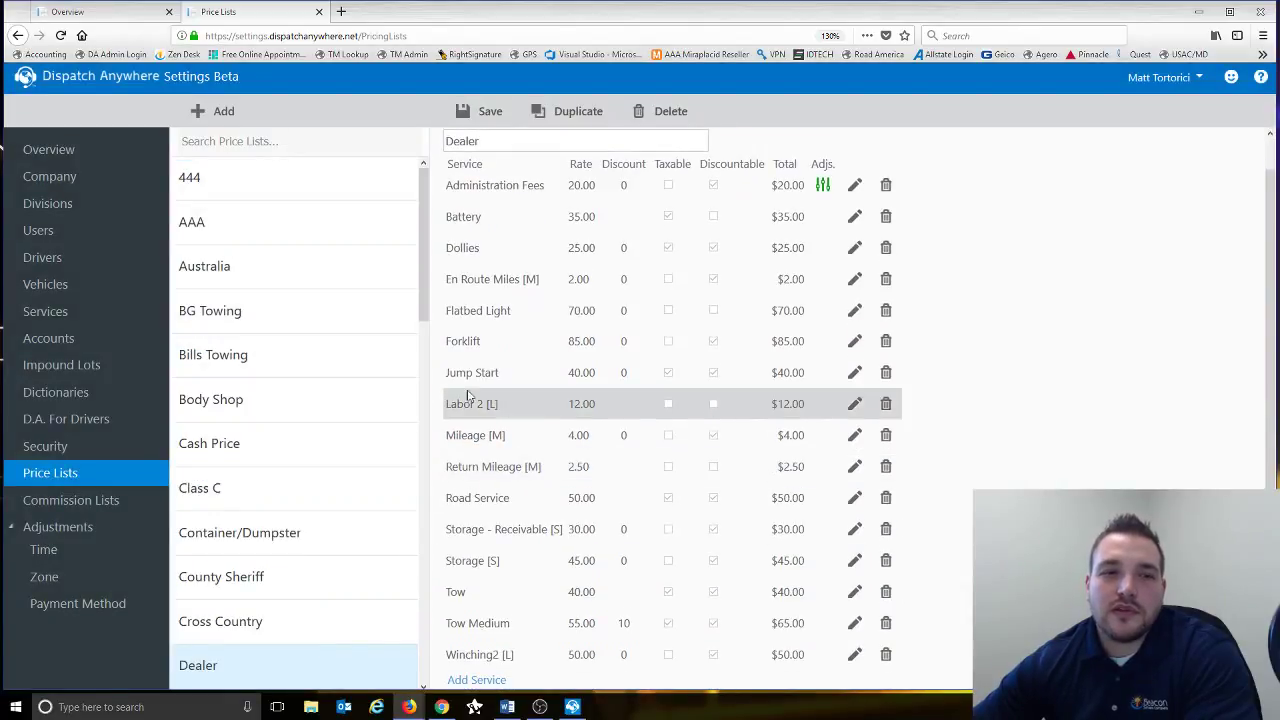
- Assign the Apache zone adjustment to the Dealer Dollies service and confirm it
left_click(855, 247)
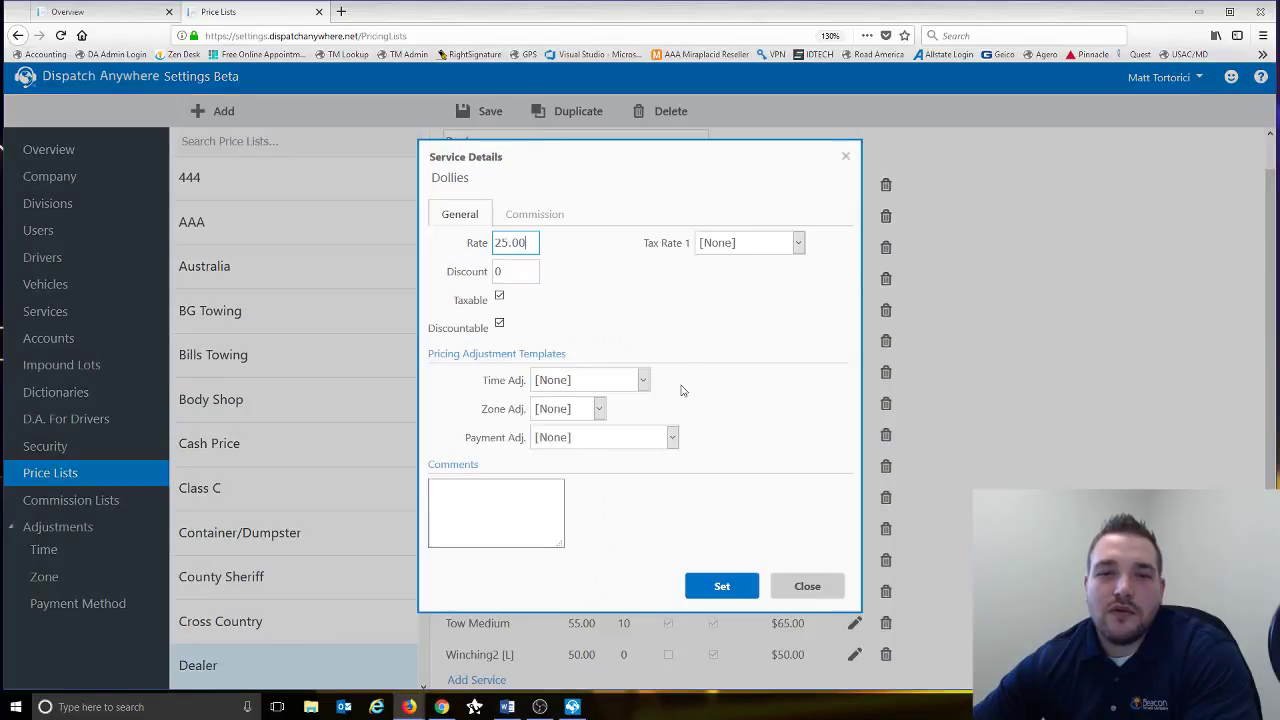
left_click(598, 408)
left_click(592, 449)
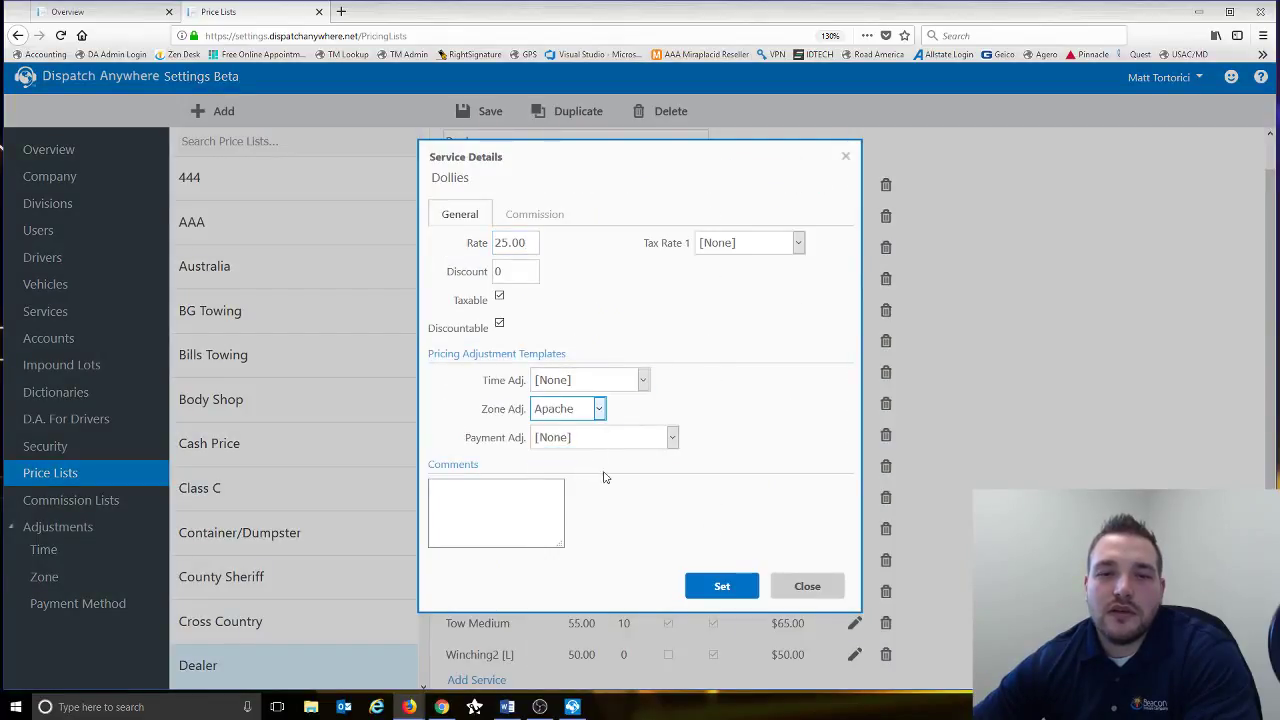
left_click(746, 588)
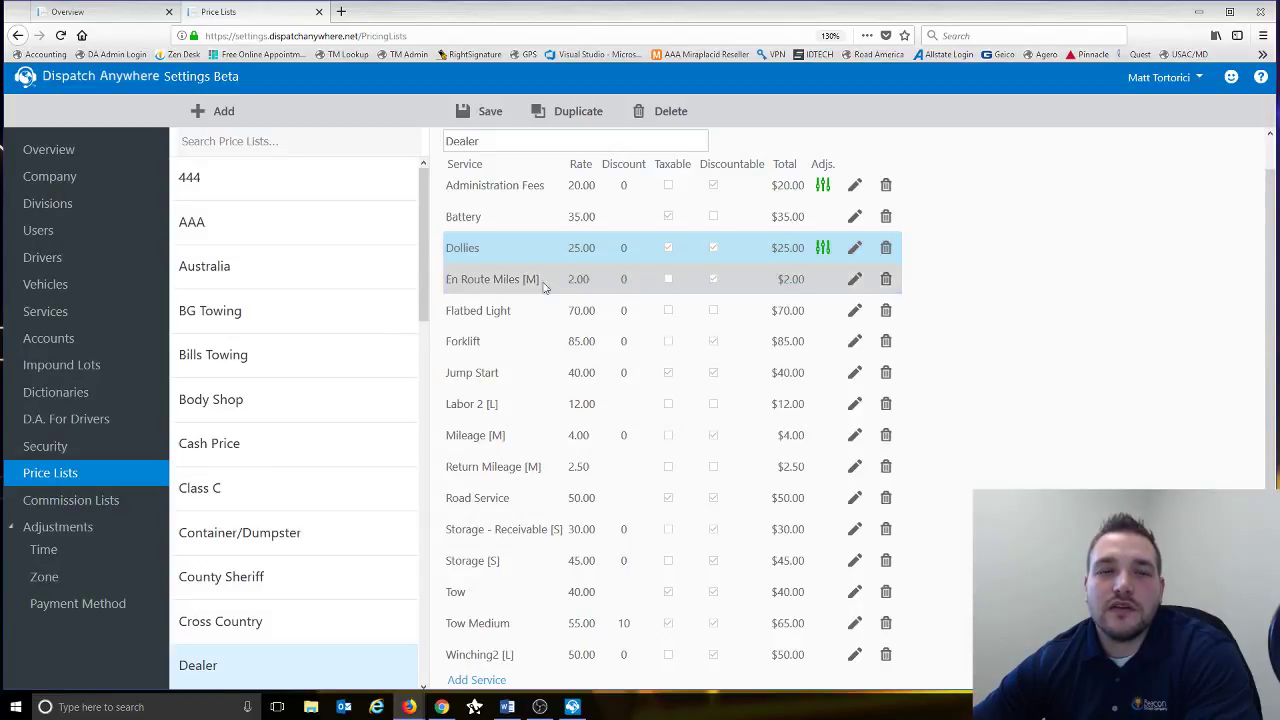
left_click(855, 250)
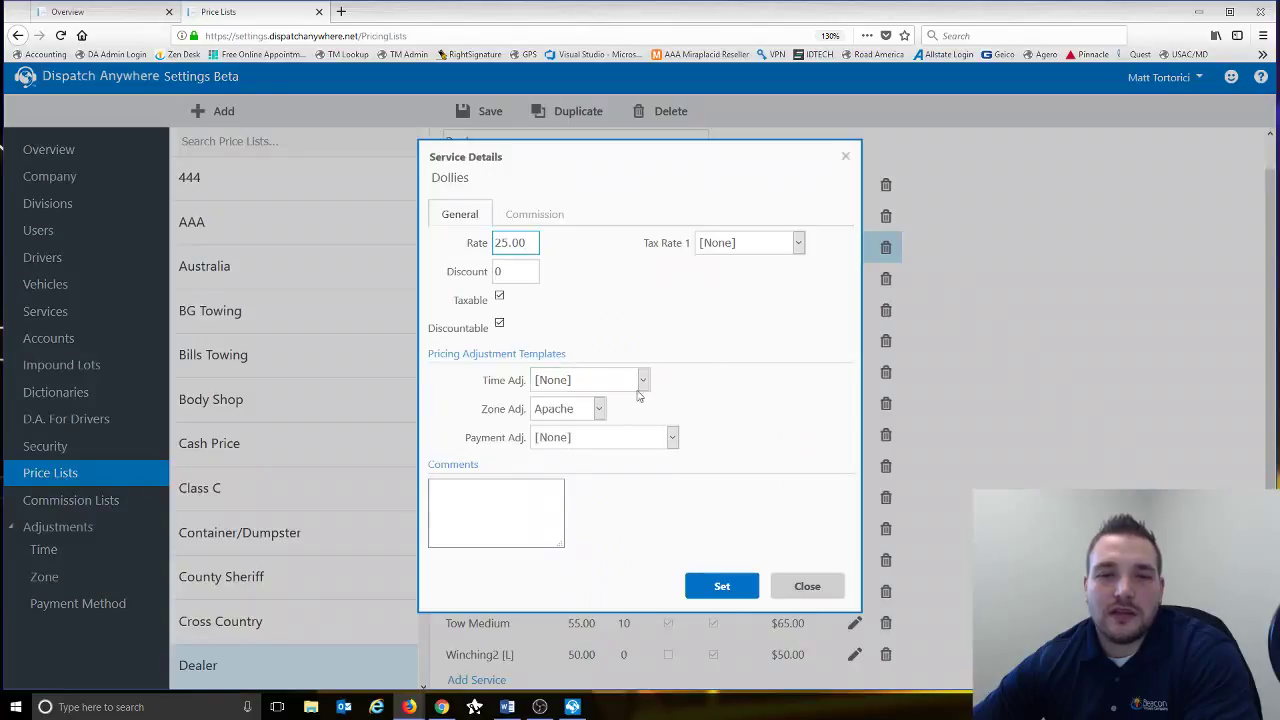
- Close the Dollies service details without further changes
left_click(805, 588)
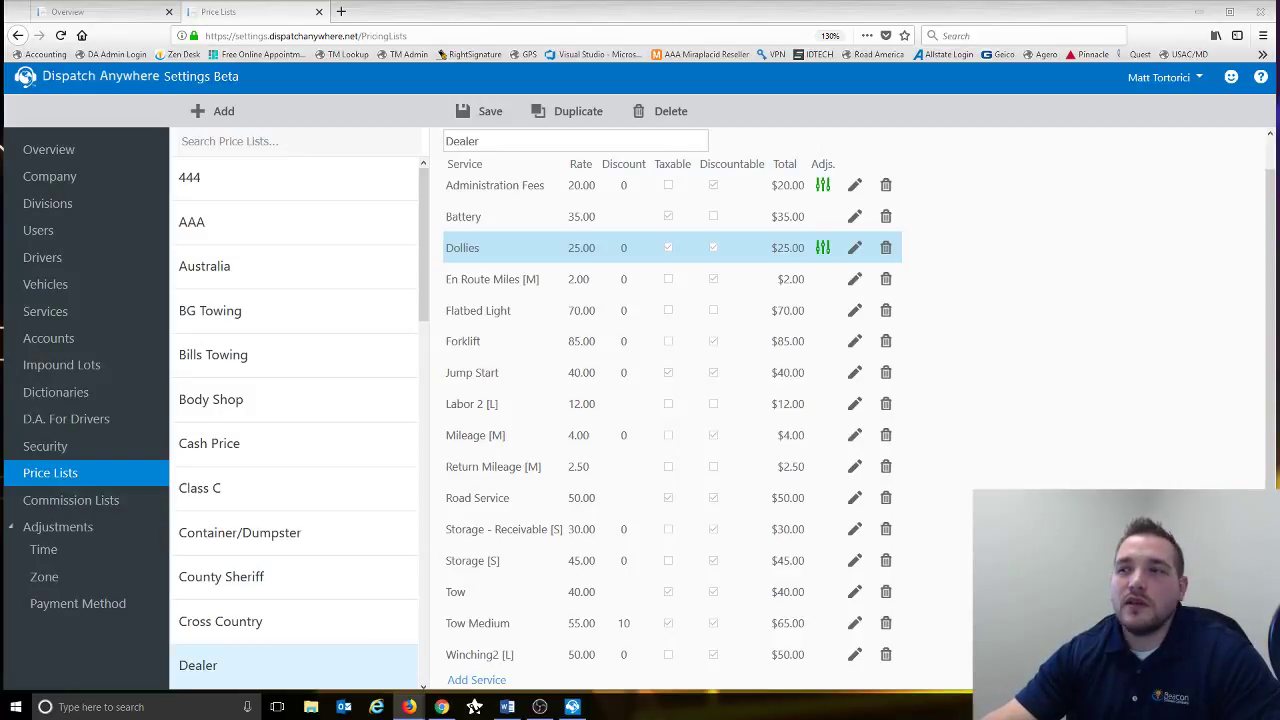
key("alt+Tab")
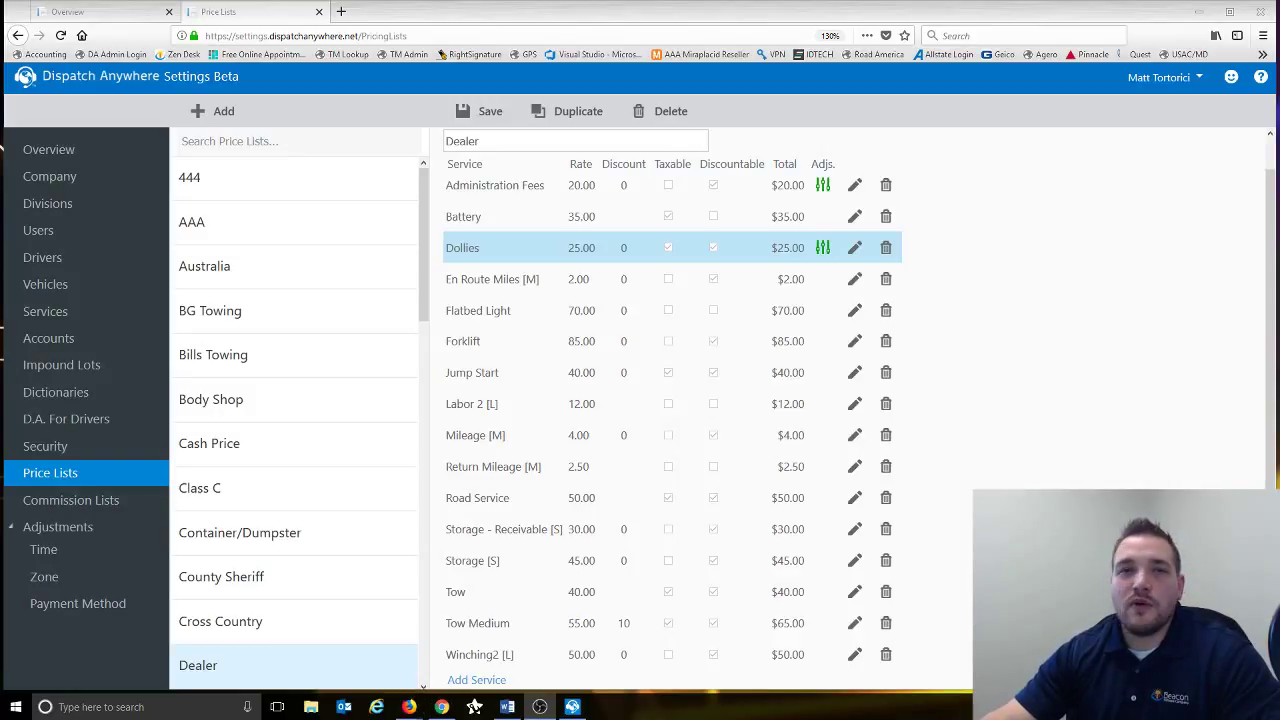